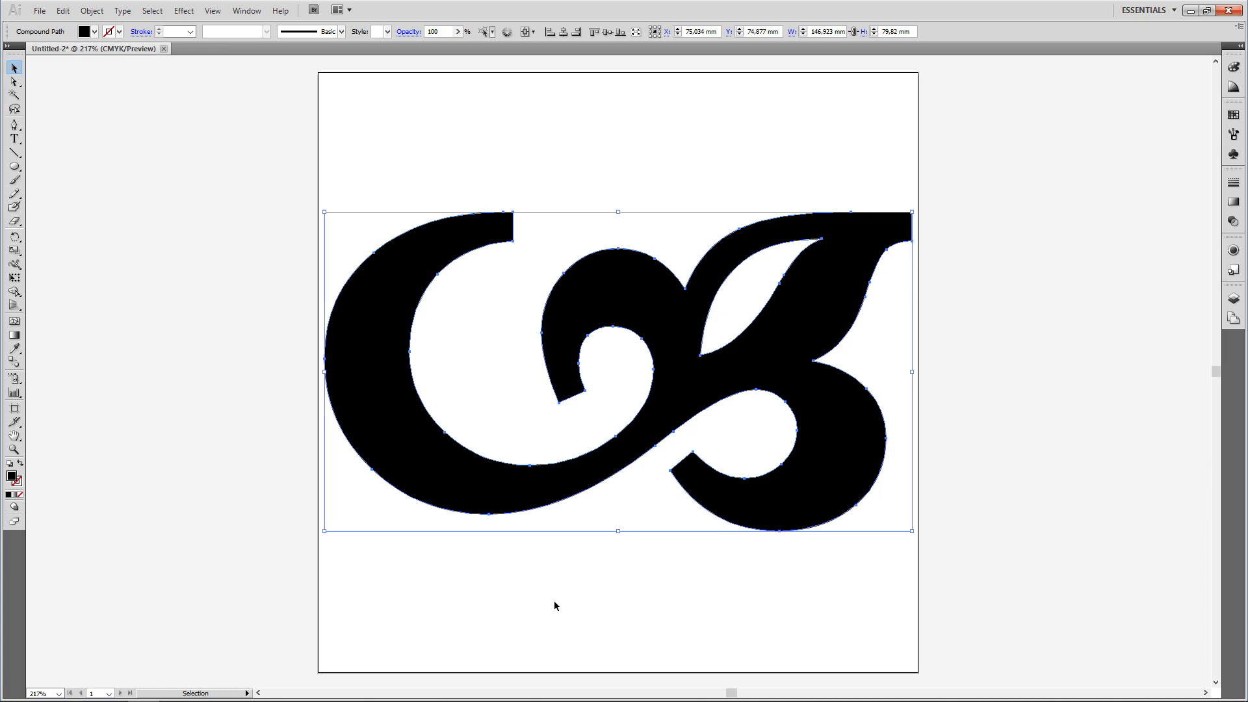
# - Deselect the artwork and save the document as windings_03.ai in the HIP folder
pyautogui.click(554, 605)
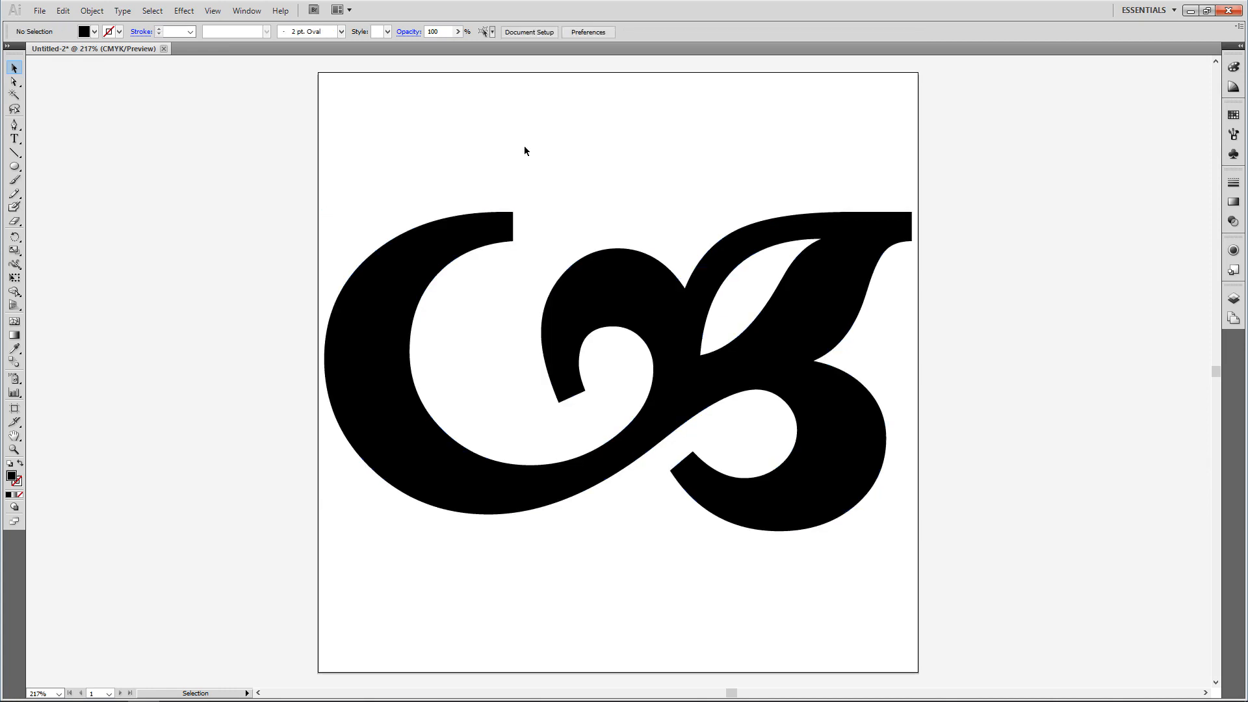
pyautogui.click(39, 11)
pyautogui.click(65, 164)
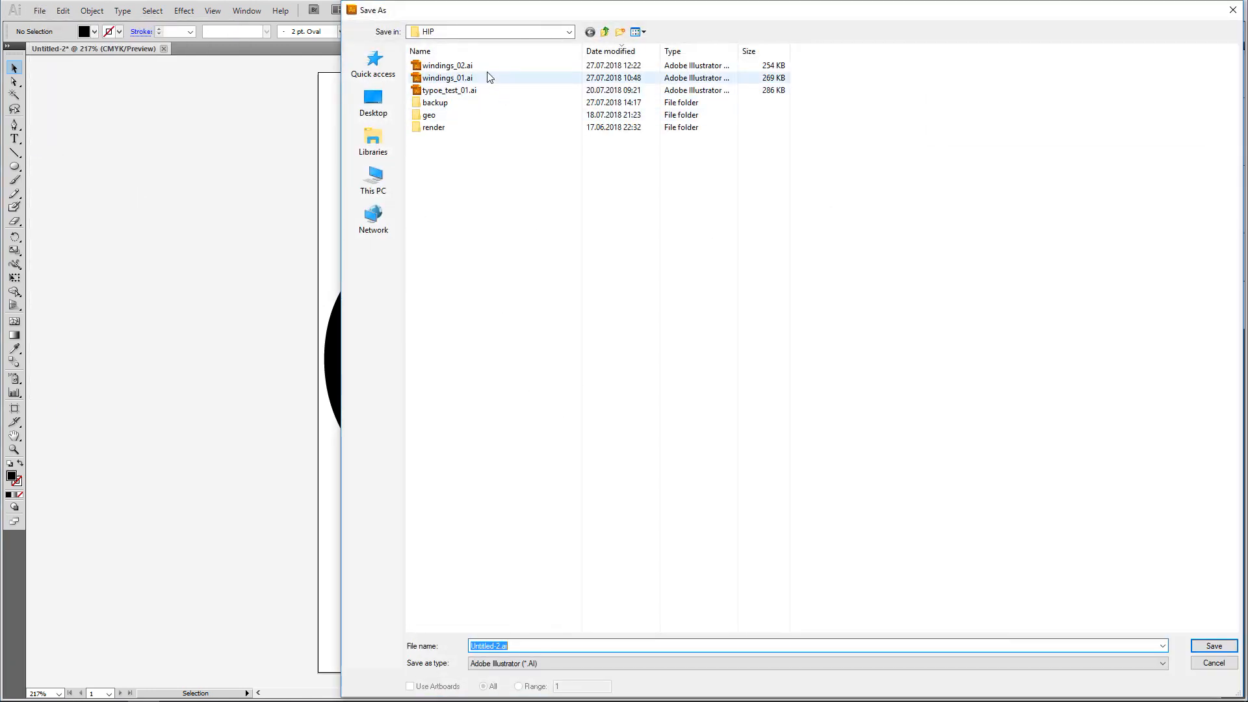
pyautogui.click(455, 66)
pyautogui.click(511, 646)
pyautogui.press('BackSpace')
pyautogui.write('3')
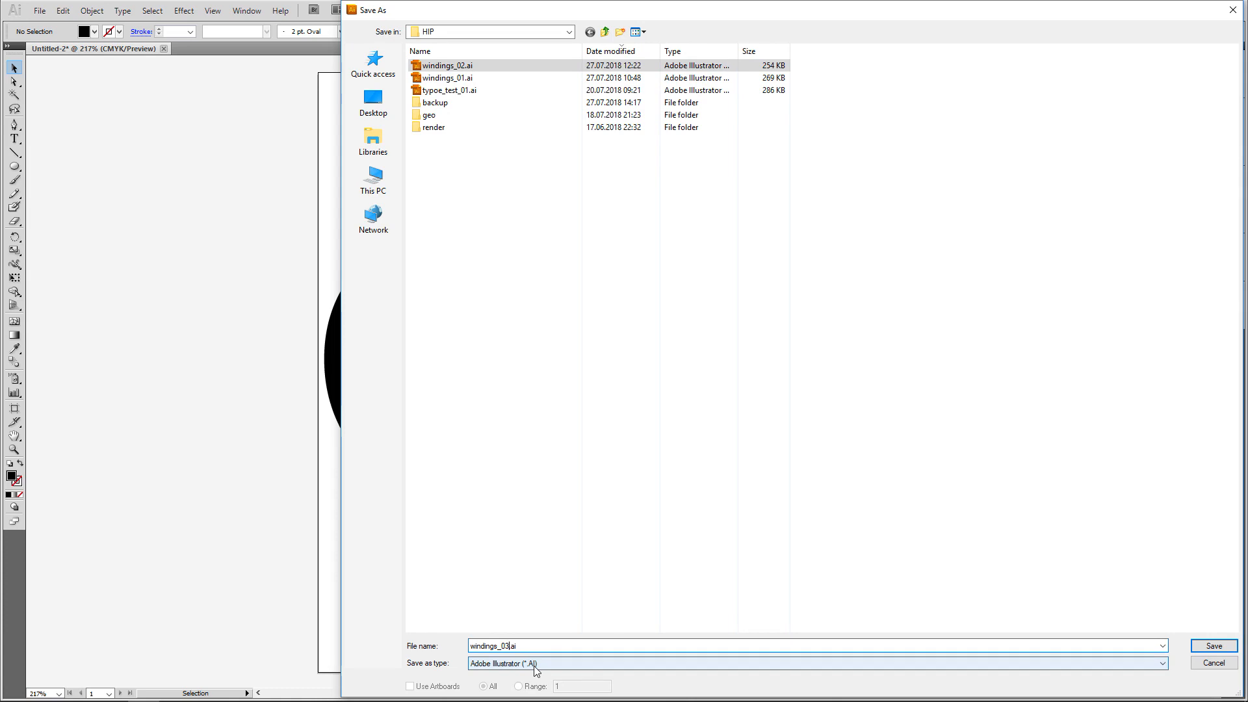
pyautogui.press('Return')
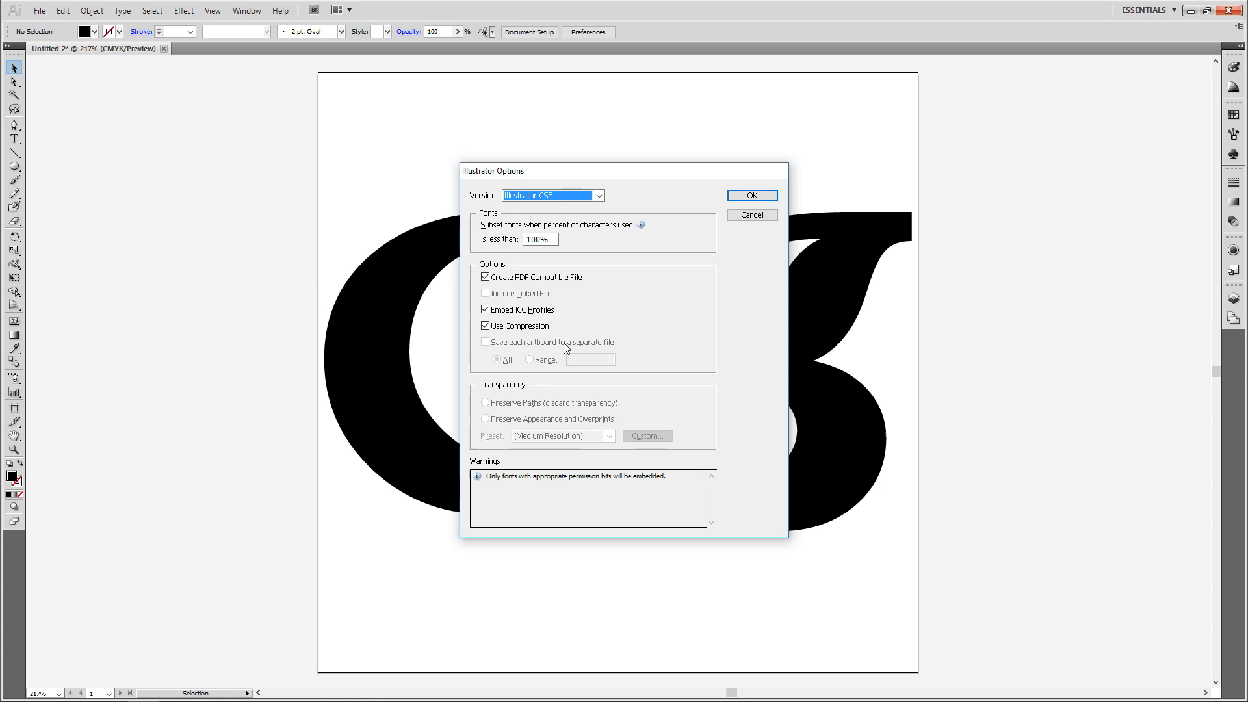
# - Set the saved file's version to the legacy Illustrator 8 format and accept the older-format conversion
pyautogui.click(600, 196)
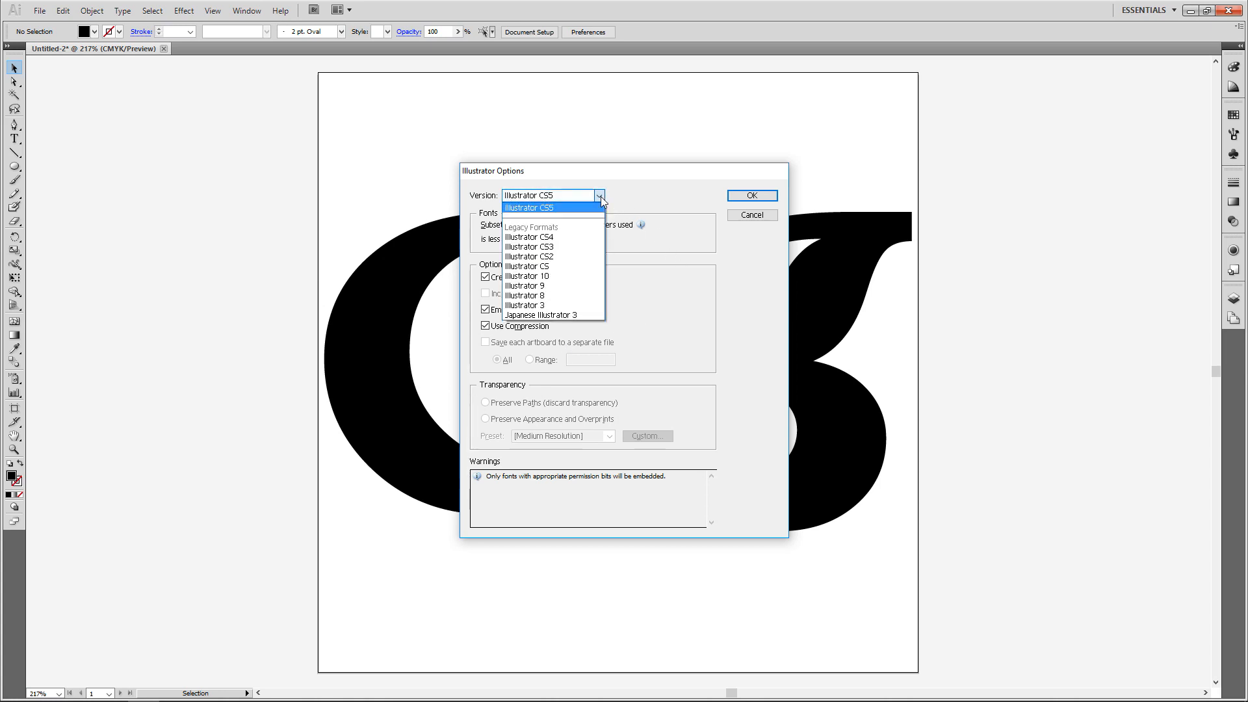
pyautogui.click(545, 297)
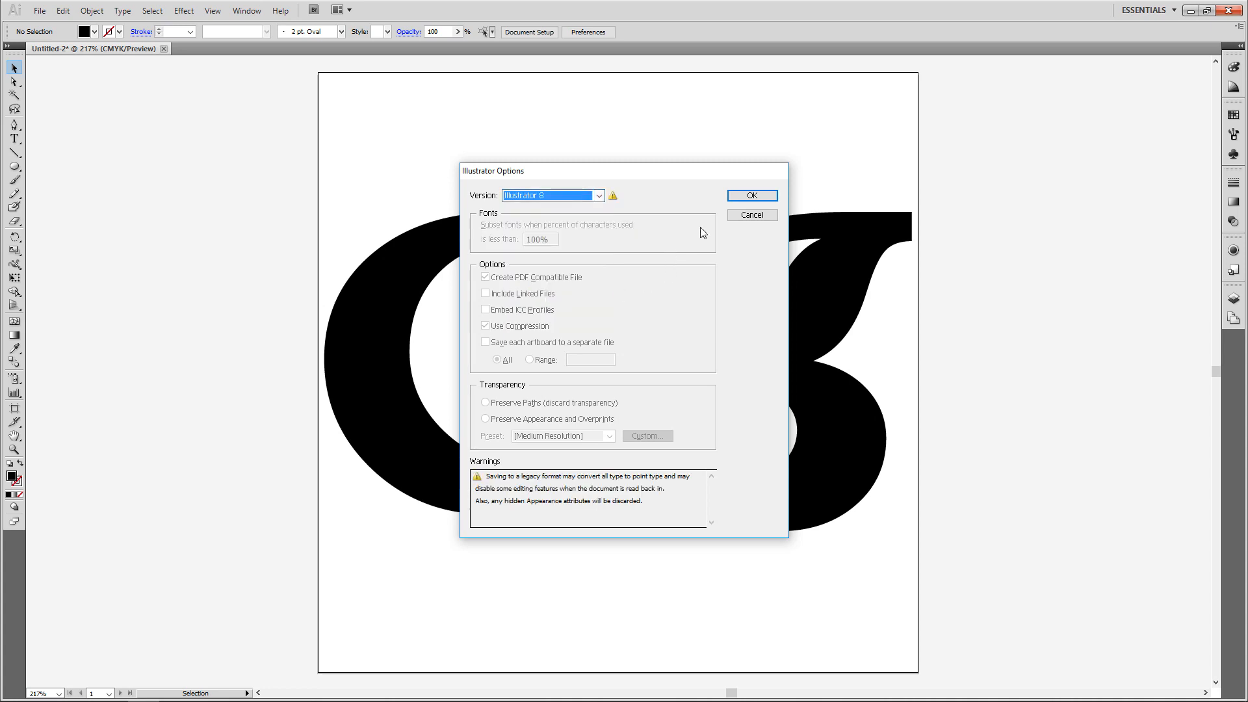
pyautogui.click(732, 200)
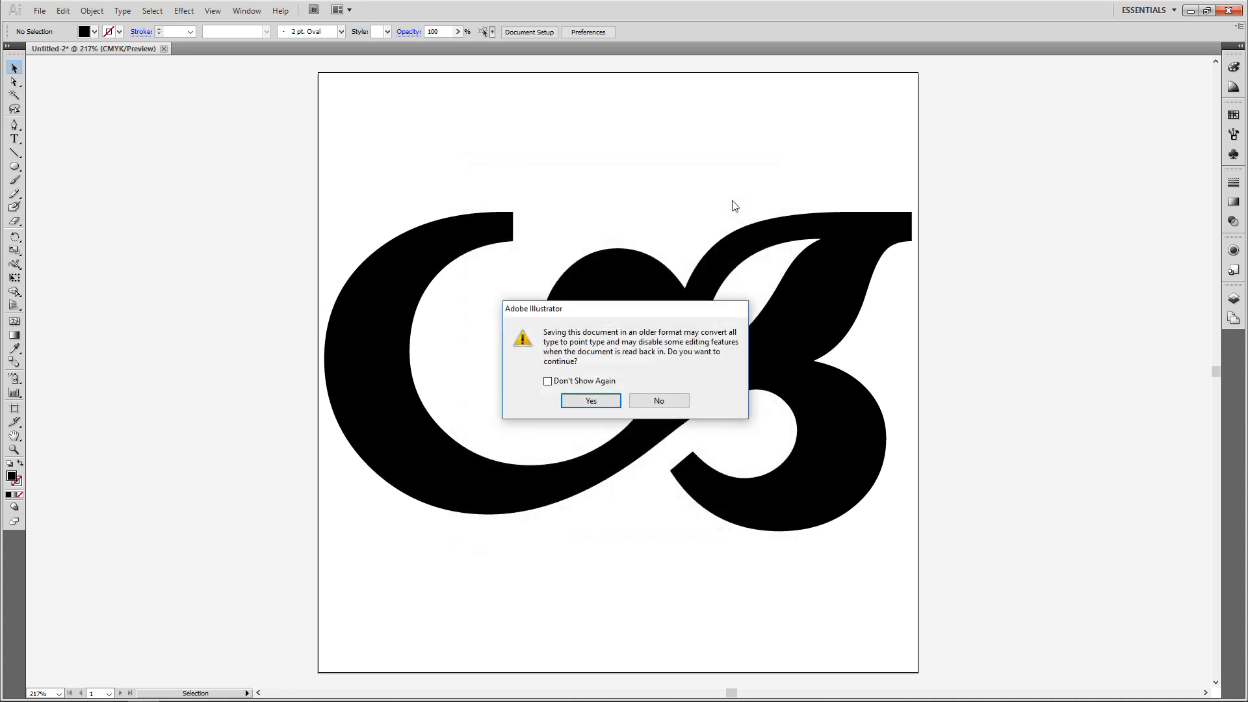
pyautogui.click(588, 400)
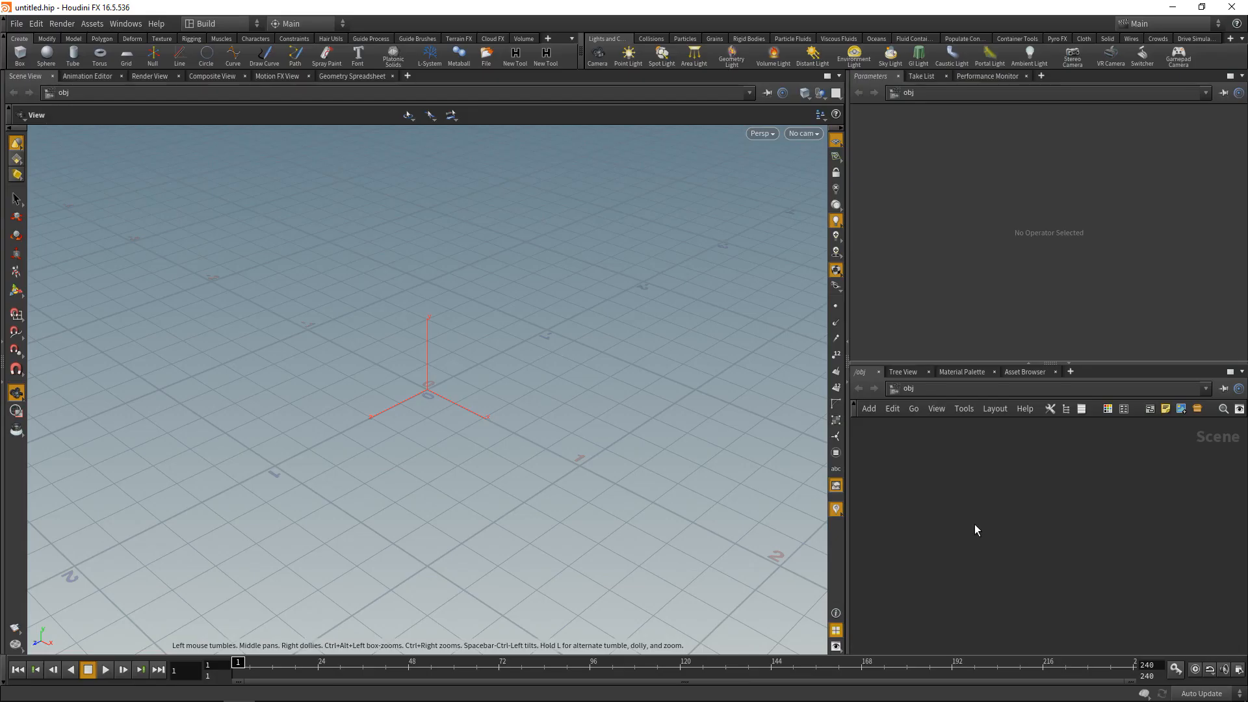
# - In Houdini, create a File object at scene level and enter its geometry network
pyautogui.press('Tab')
pyautogui.write('file')
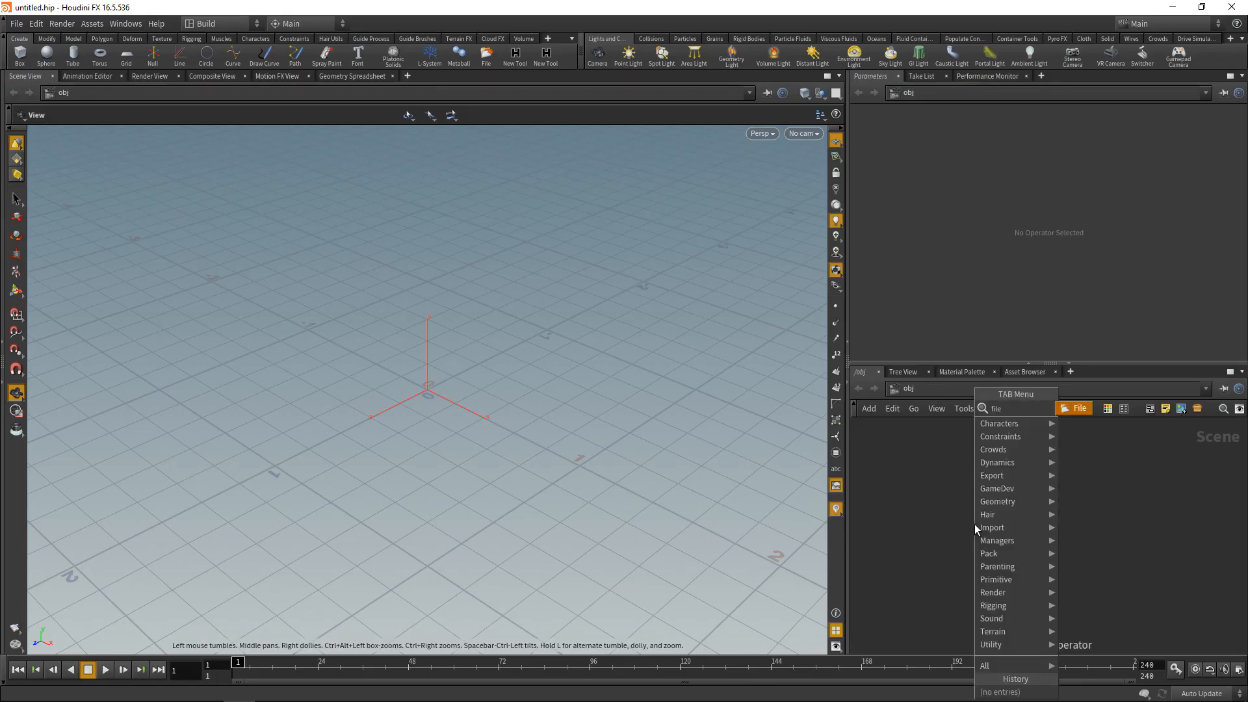
pyautogui.press('Return')
pyautogui.click(974, 524)
pyautogui.doubleClick(974, 524)
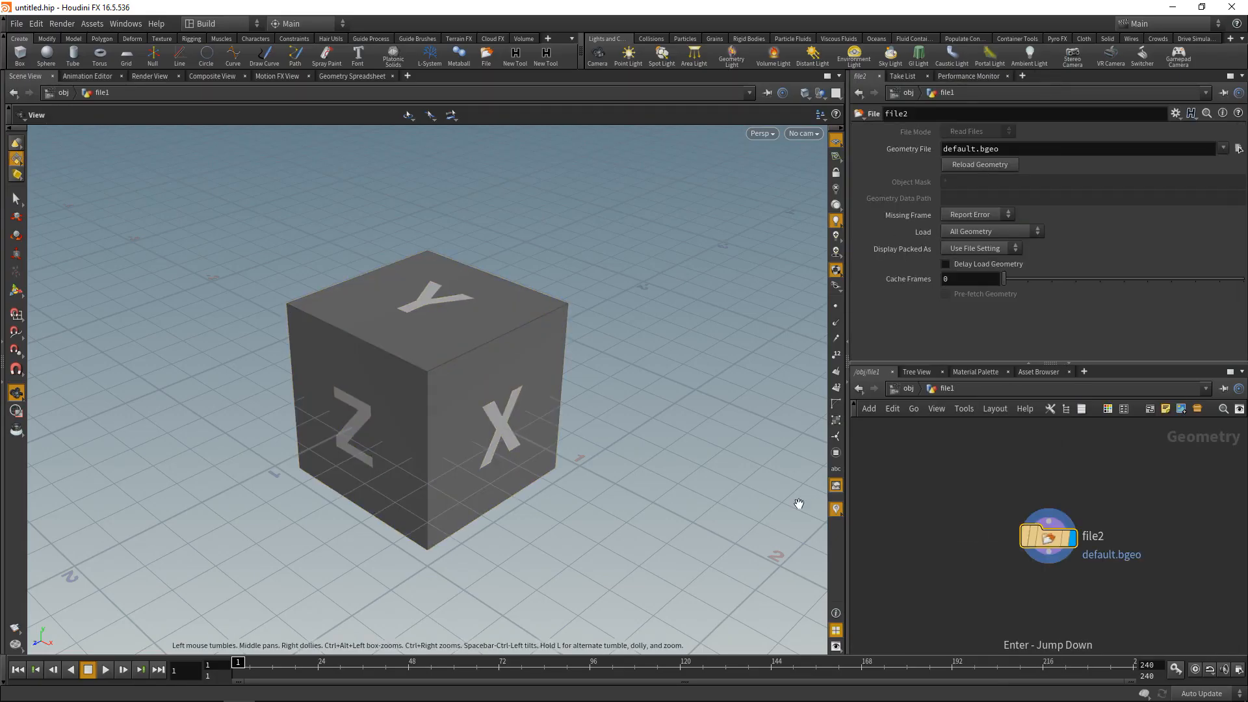
# - Load windings_03.ai as the File node's geometry, listing numbered files individually instead of as sequences
pyautogui.moveTo(846, 470); pyautogui.dragTo(1124, 594)
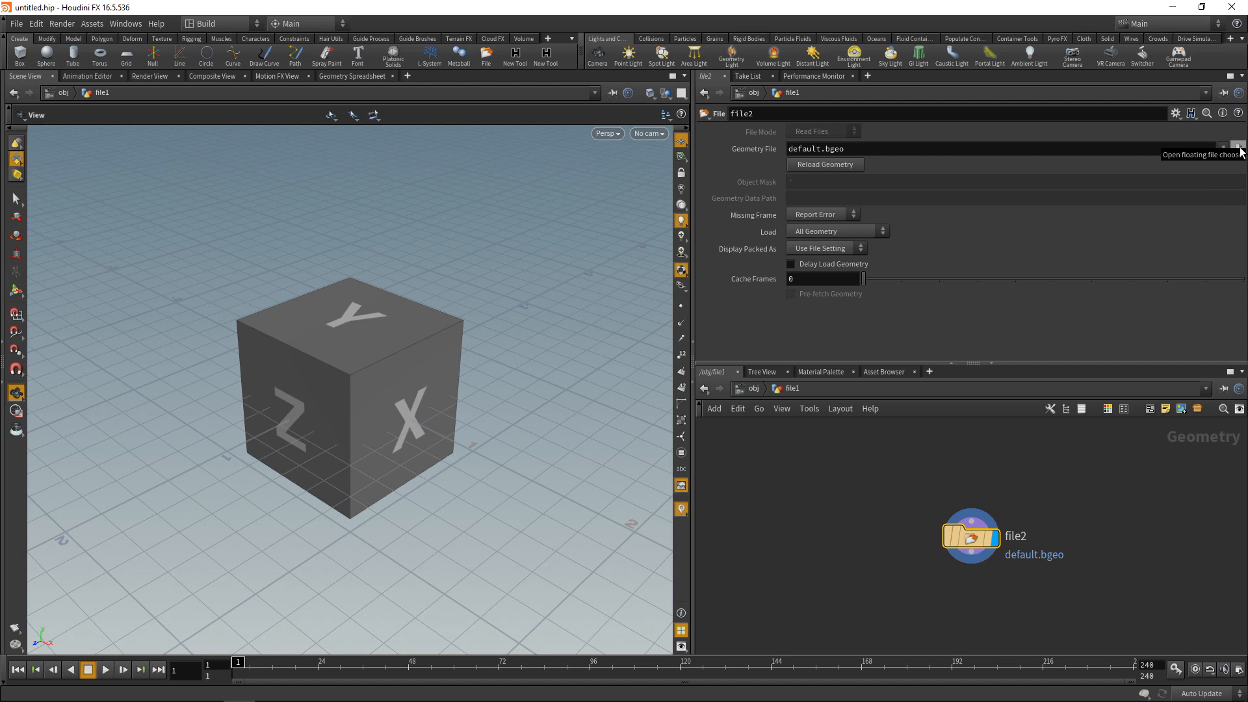
pyautogui.click(1239, 148)
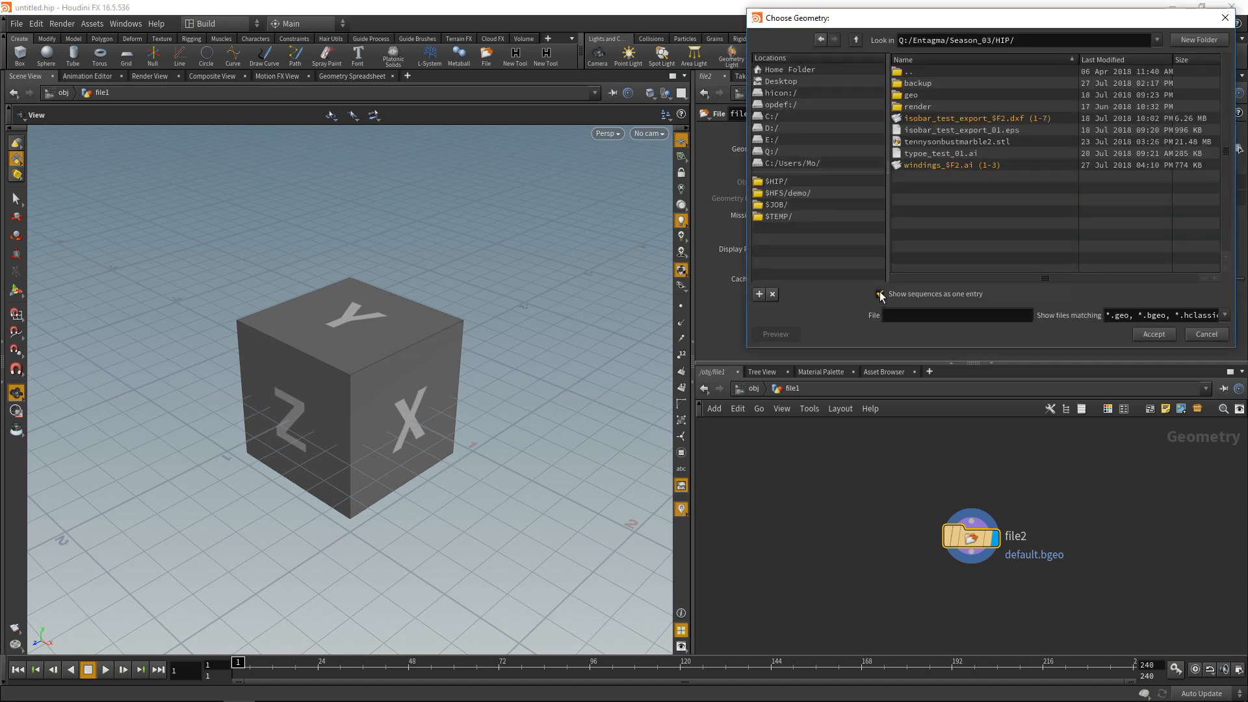
pyautogui.click(880, 294)
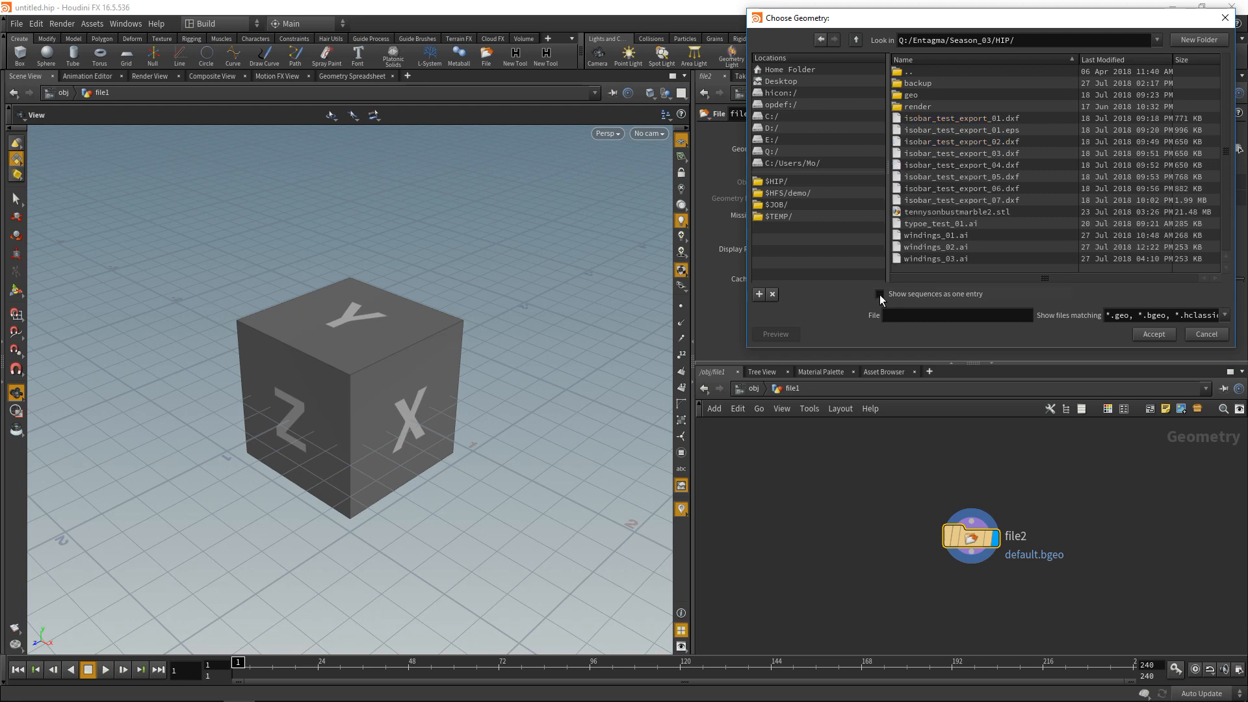
pyautogui.doubleClick(936, 258)
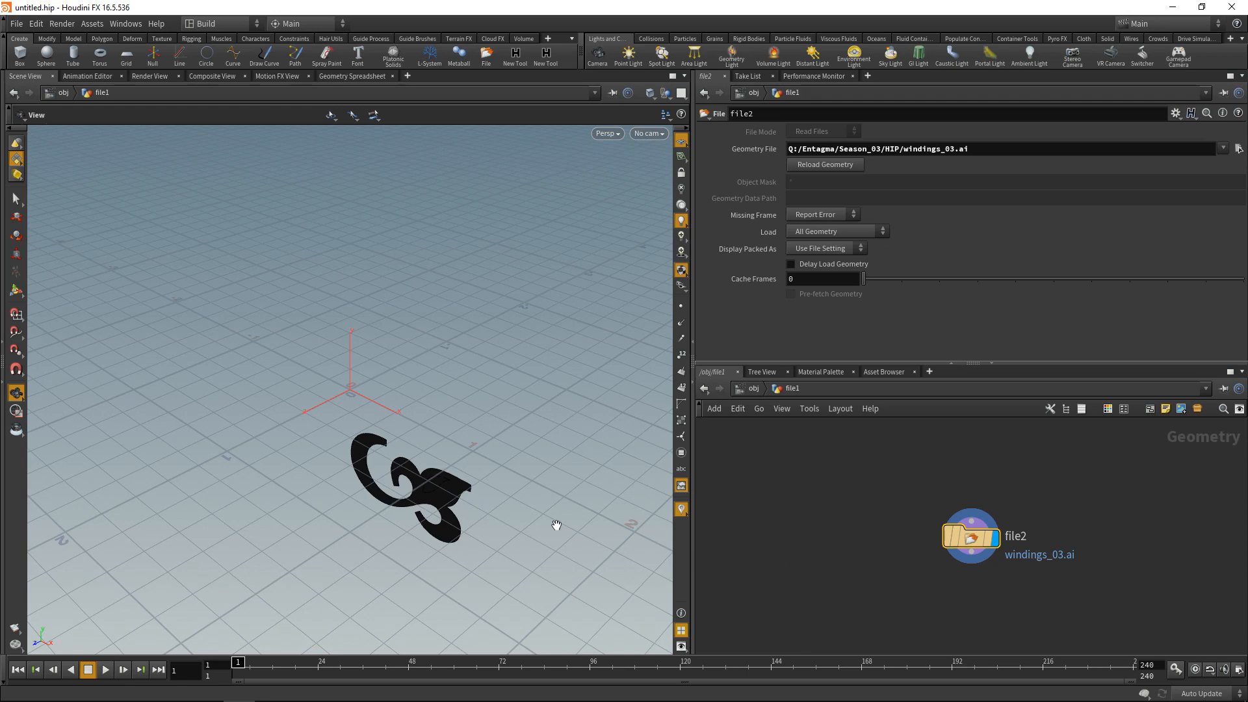
pyautogui.moveTo(567, 532); pyautogui.dragTo(545, 421)
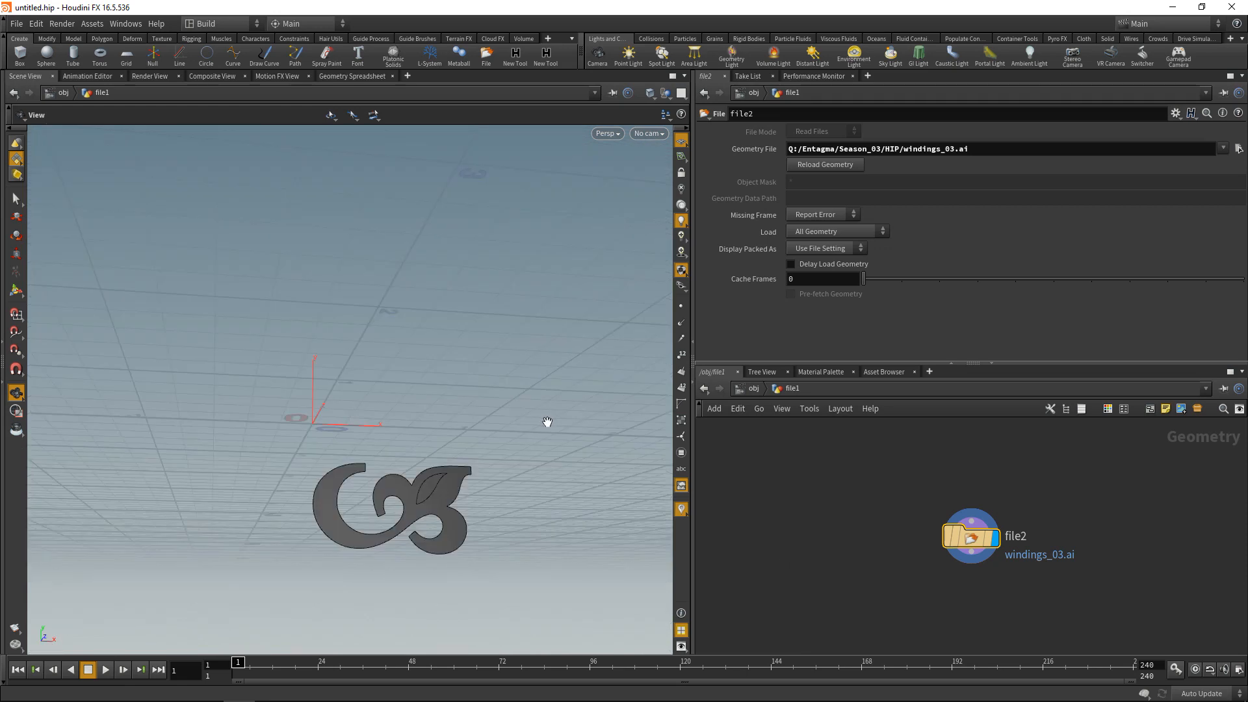
pyautogui.moveTo(434, 455); pyautogui.dragTo(404, 465)
# - Add a Transform node directly below the File node, connected to its output
pyautogui.press('Tab')
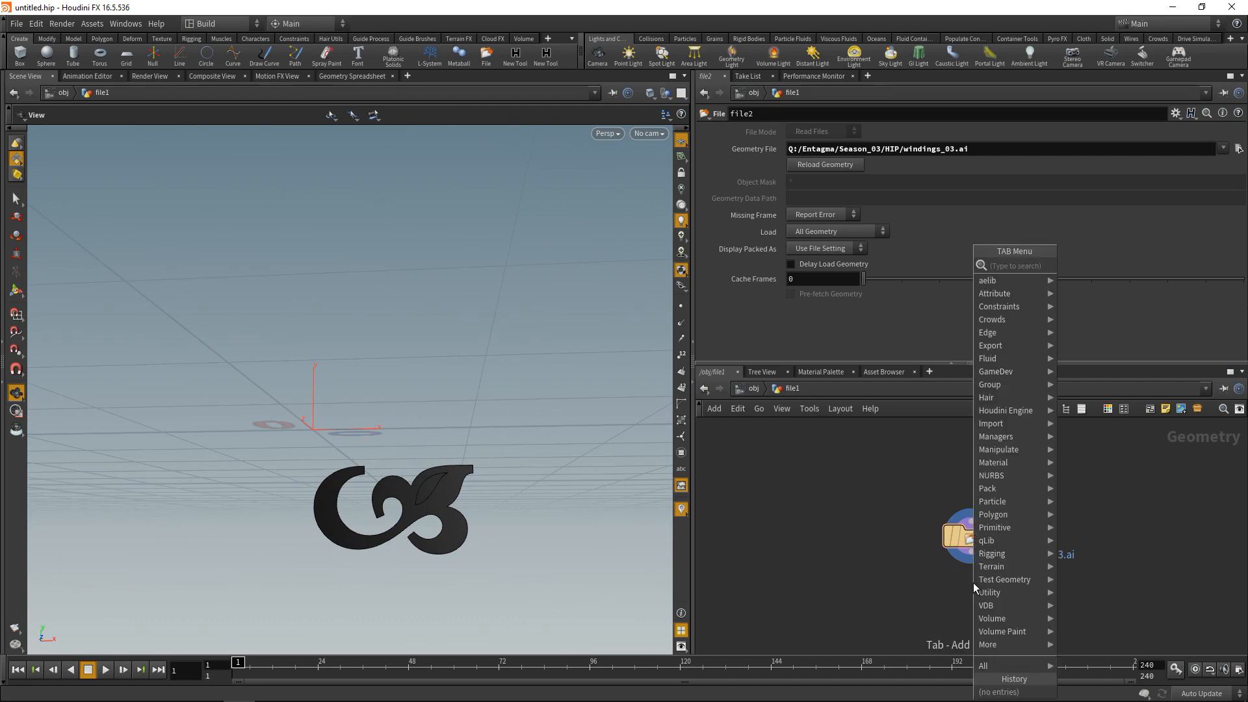
pyautogui.write('transfo')
pyautogui.press('Return')
pyautogui.click(973, 583)
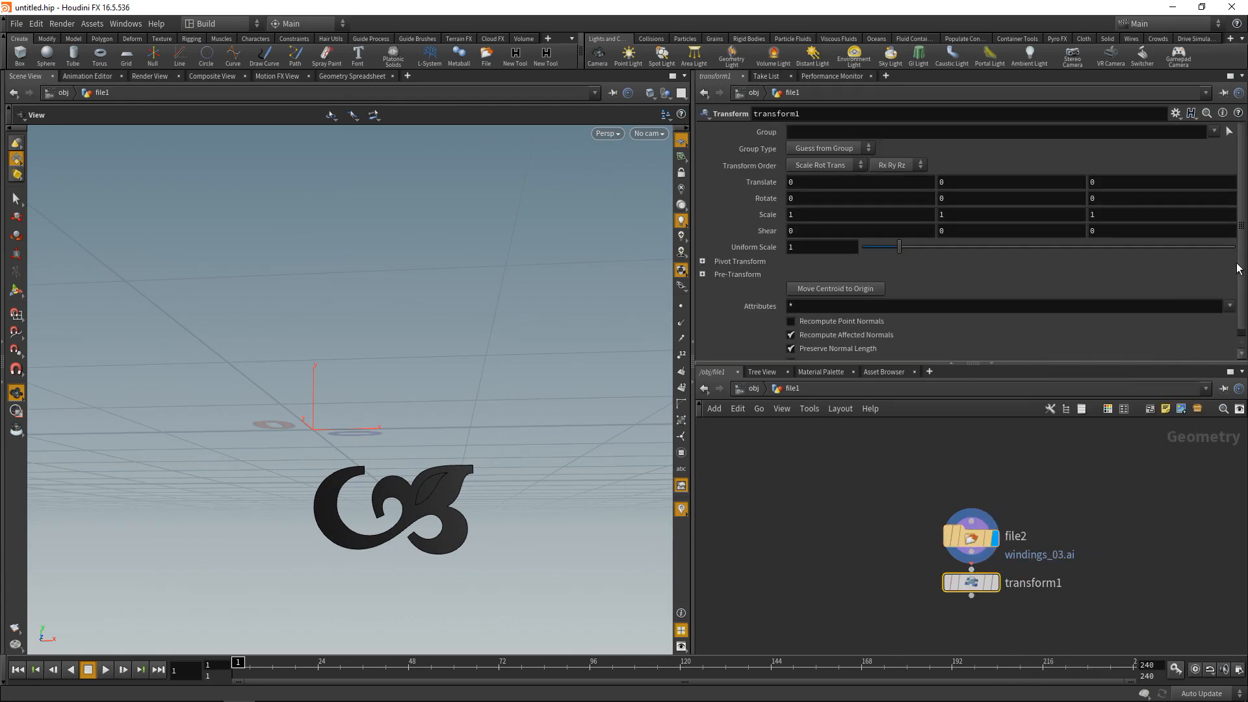
# - Display the Transform node and move the ornament's centroid to the origin
pyautogui.moveTo(1240, 270); pyautogui.dragTo(1242, 290)
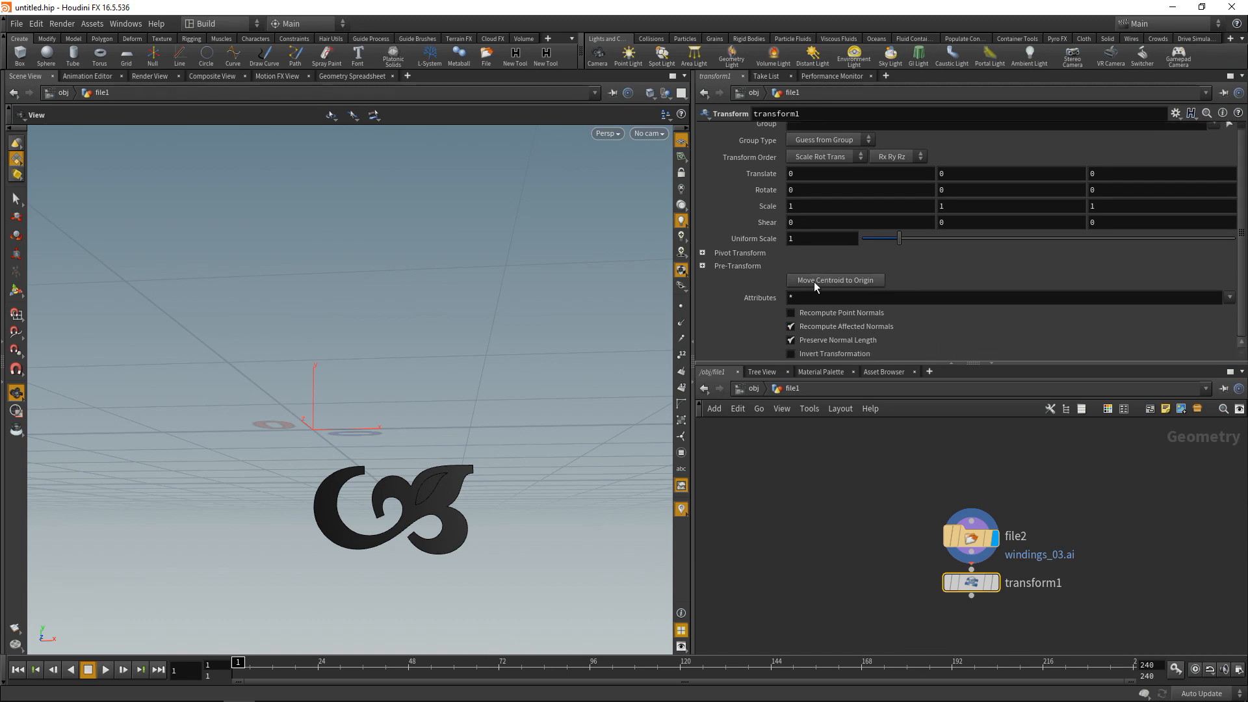
pyautogui.click(844, 280)
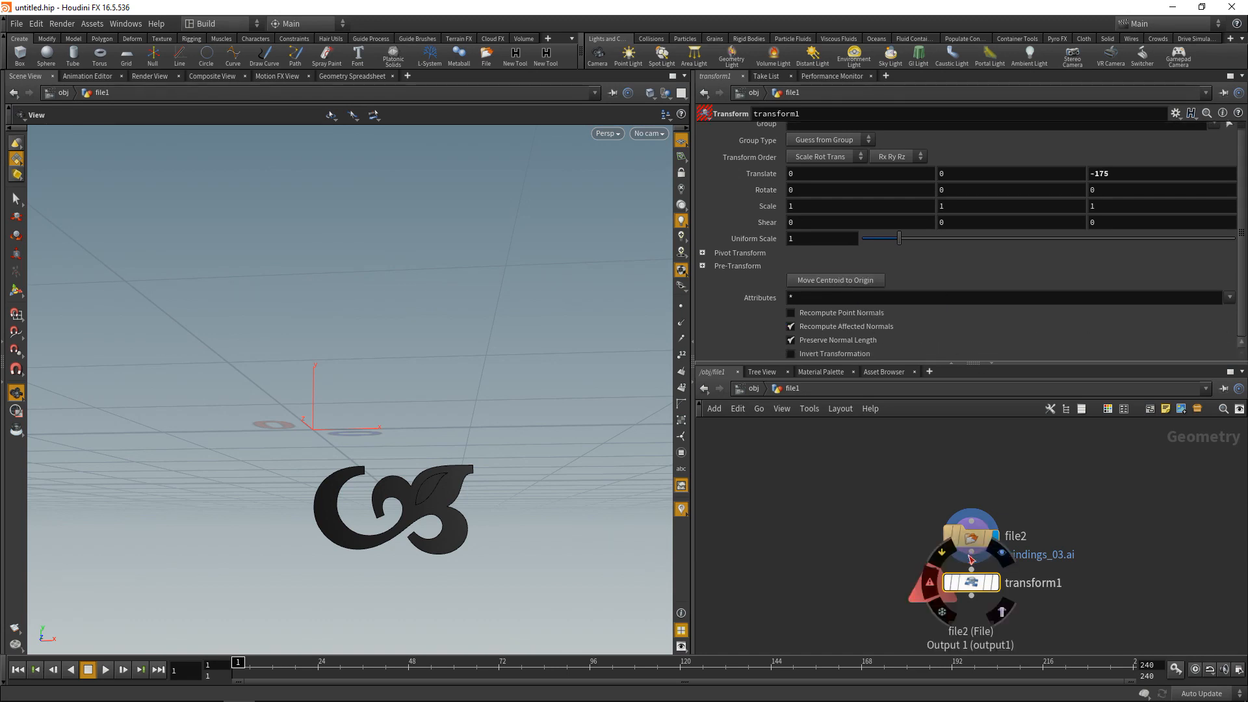
pyautogui.click(994, 582)
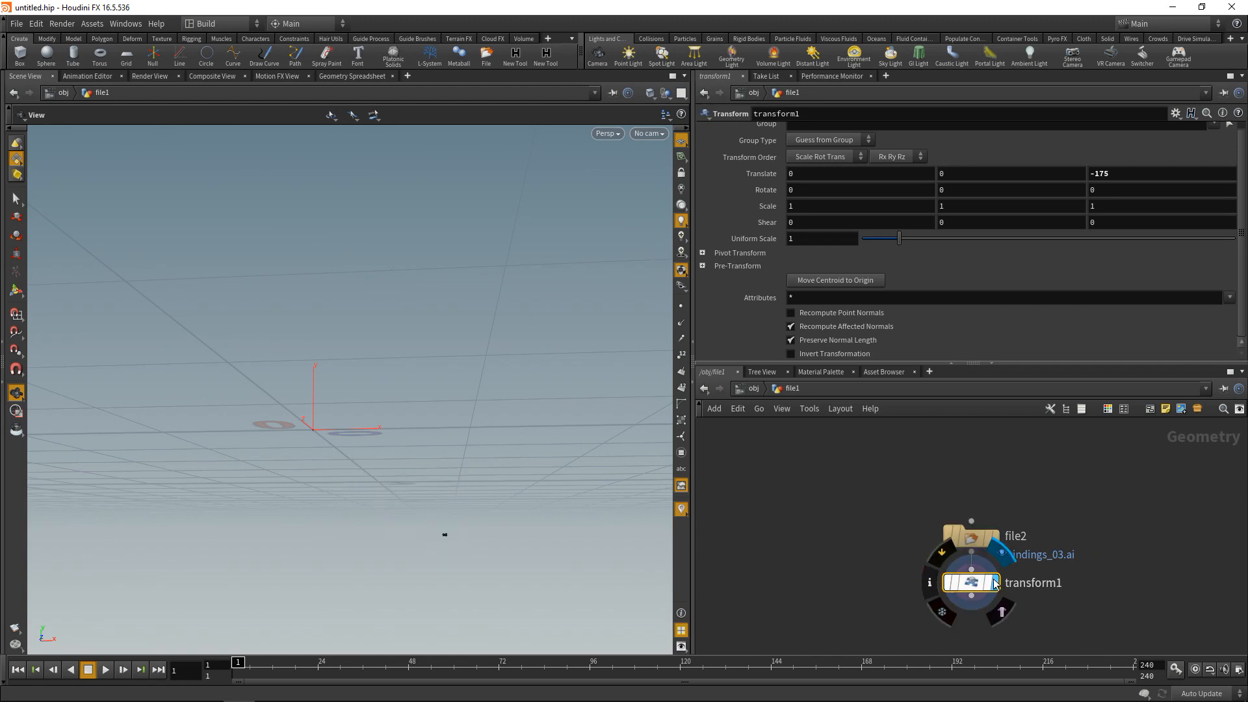
pyautogui.click(822, 282)
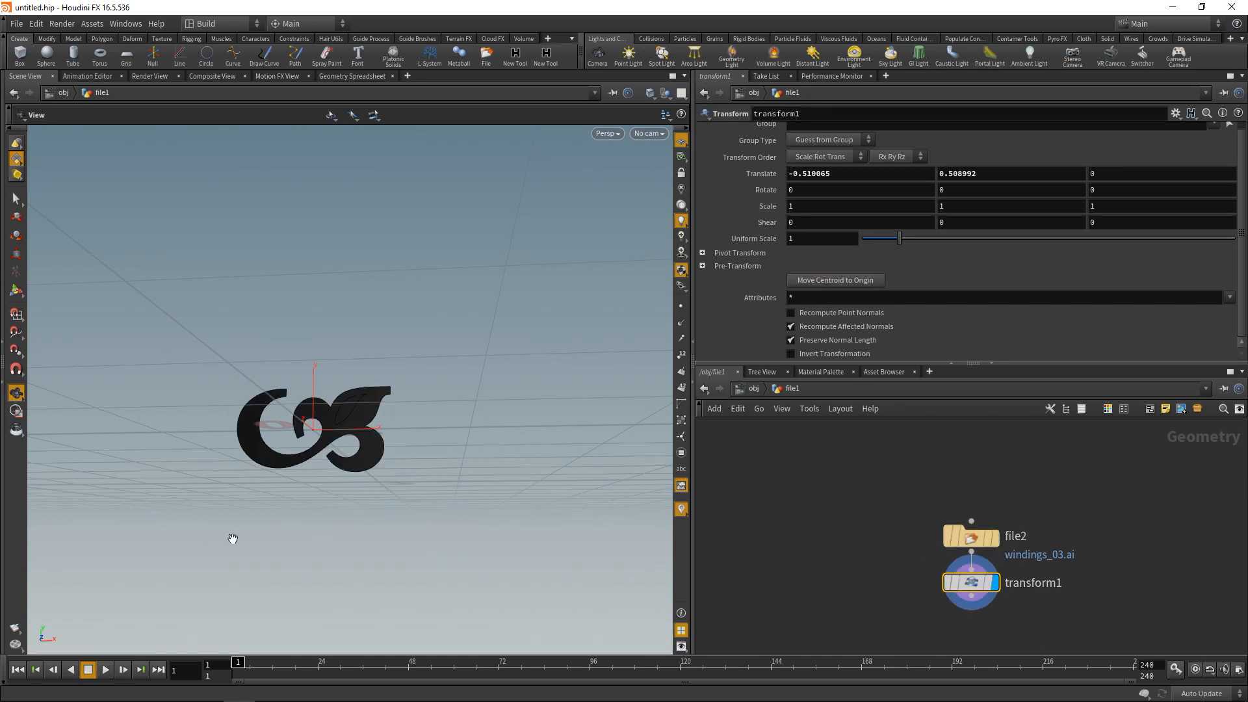
pyautogui.moveTo(291, 425); pyautogui.dragTo(436, 427)
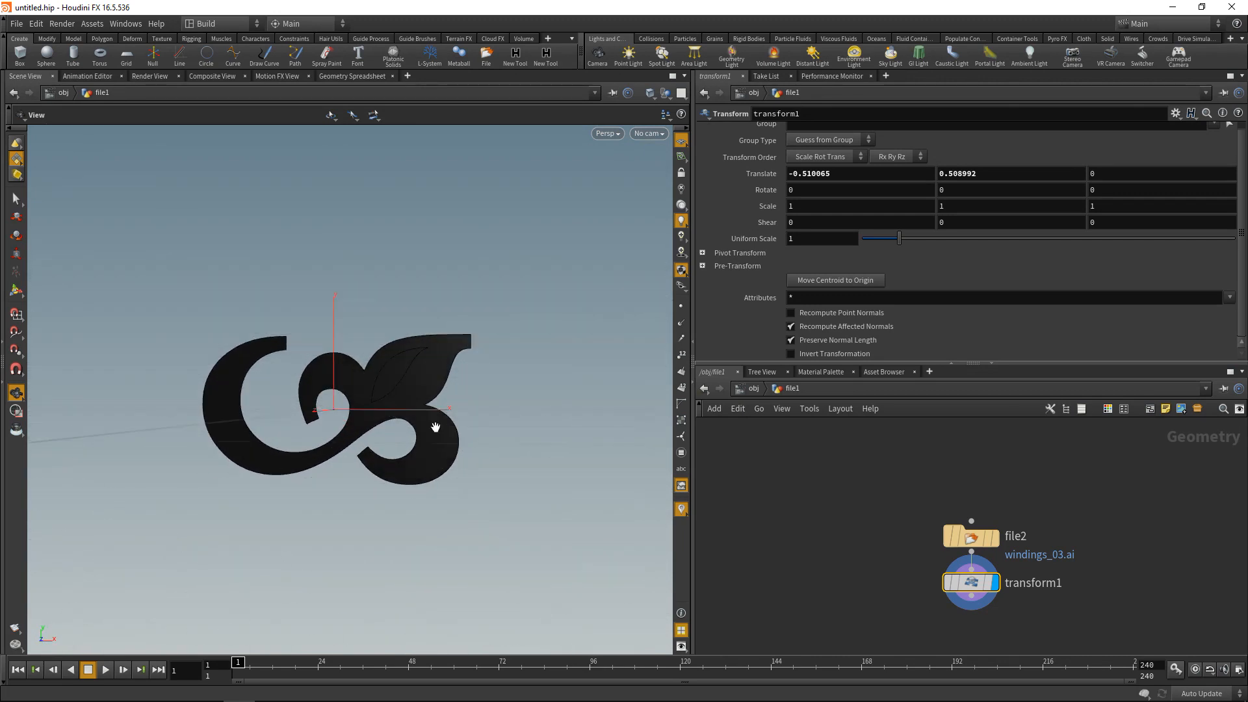
# - Add a white Color node, connect it after the Transform node and display its result
pyautogui.press('Tab')
pyautogui.write('col')
pyautogui.press('Return')
pyautogui.click(814, 602)
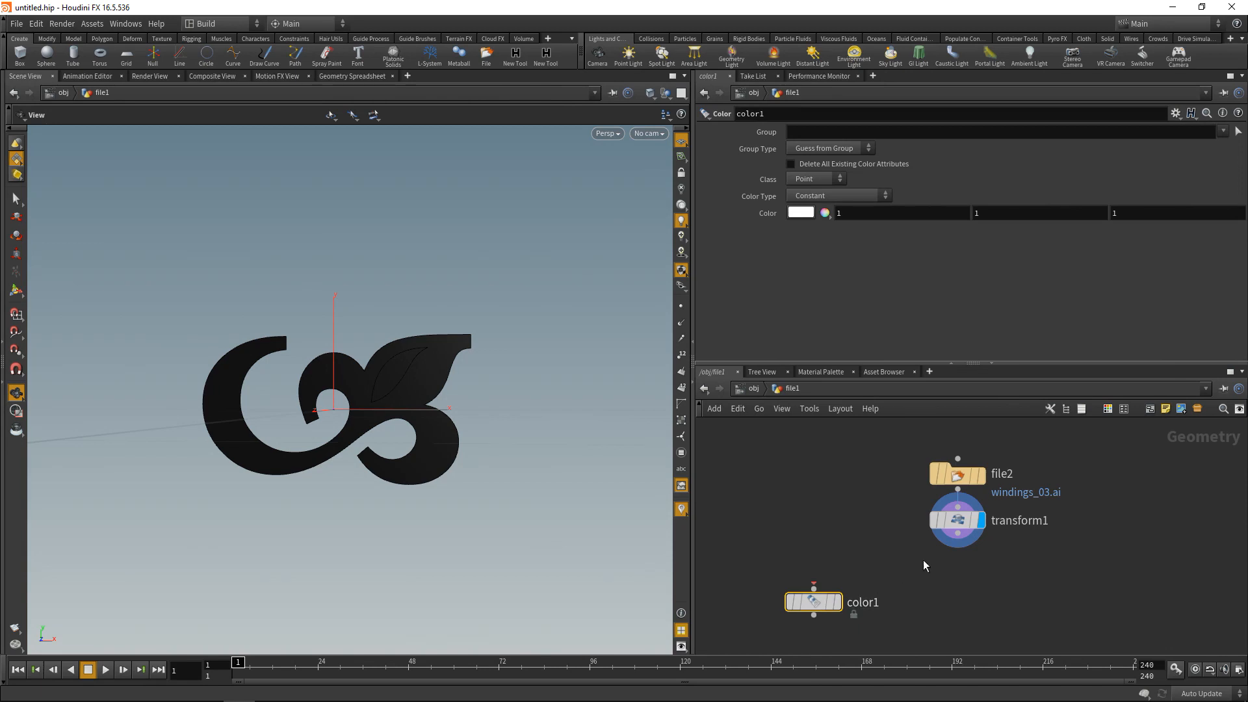
pyautogui.click(950, 540)
pyautogui.click(813, 588)
pyautogui.click(836, 602)
pyautogui.moveTo(816, 603); pyautogui.dragTo(959, 568)
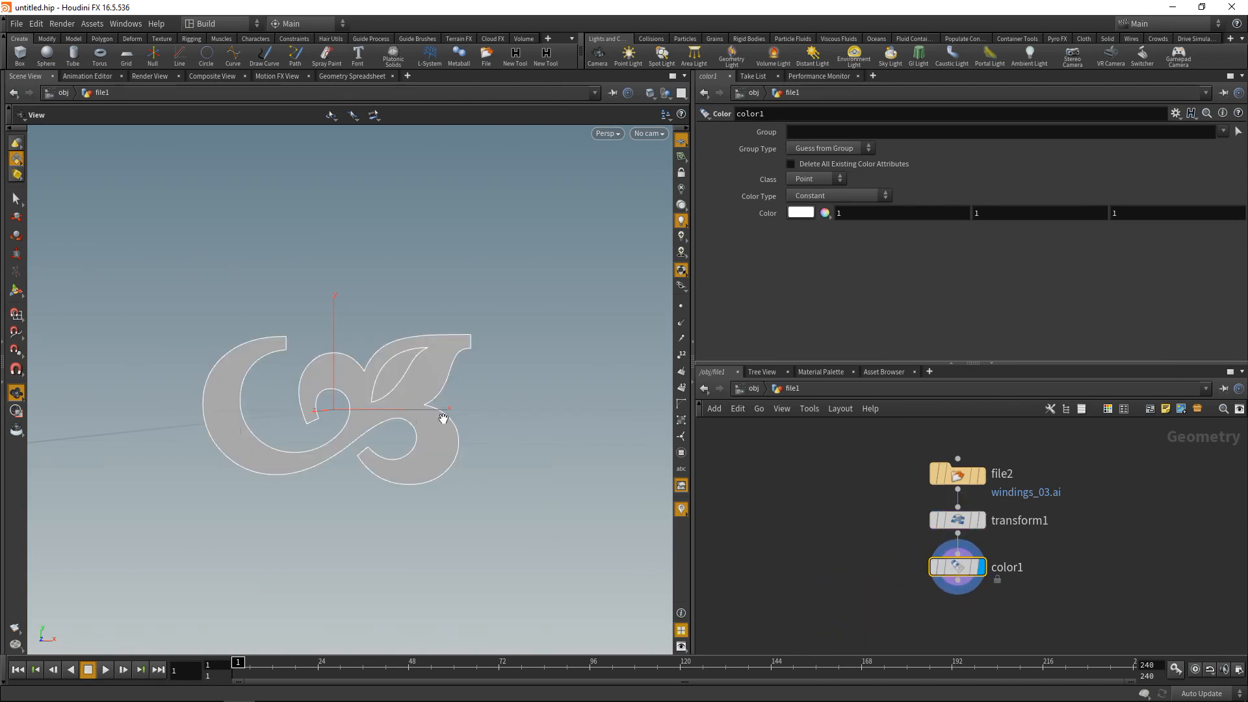
# - Add a Hole node below the Color node, wire it in and display its result
pyautogui.moveTo(860, 584); pyautogui.dragTo(857, 550, button='middle')
pyautogui.press('Tab')
pyautogui.write('hole')
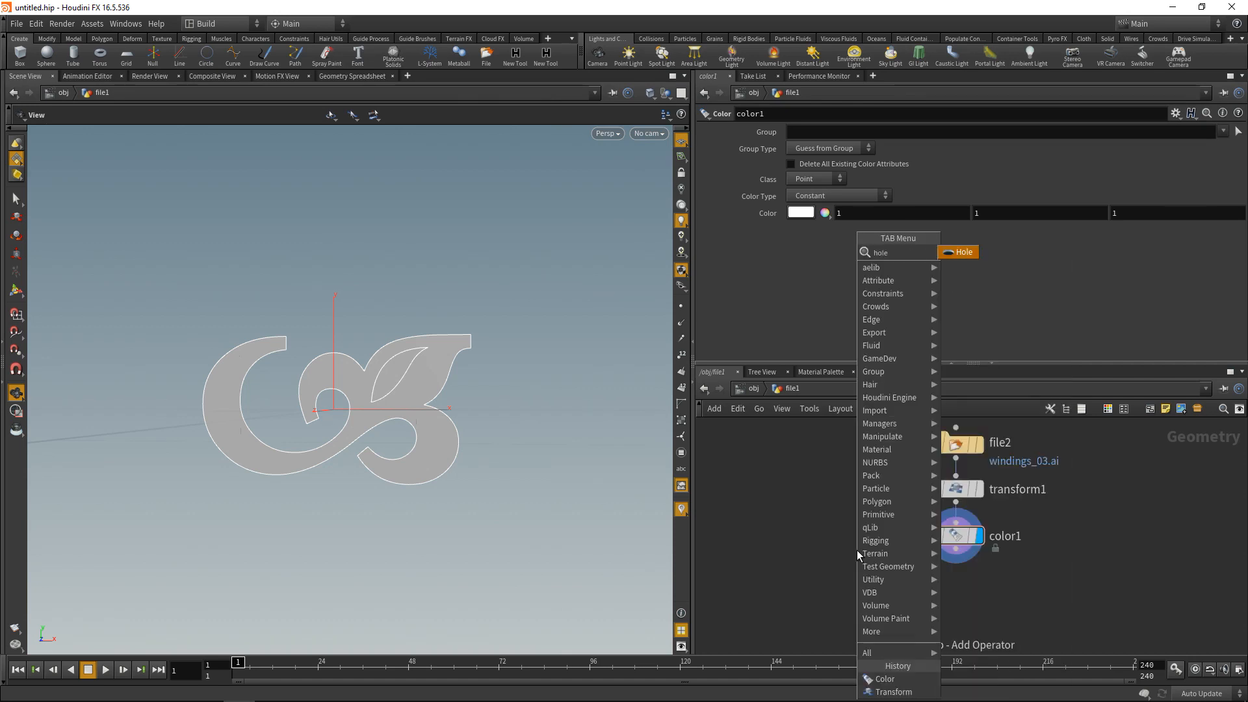
pyautogui.press('Return')
pyautogui.click(951, 589)
pyautogui.click(956, 580)
pyautogui.click(955, 549)
pyautogui.click(980, 590)
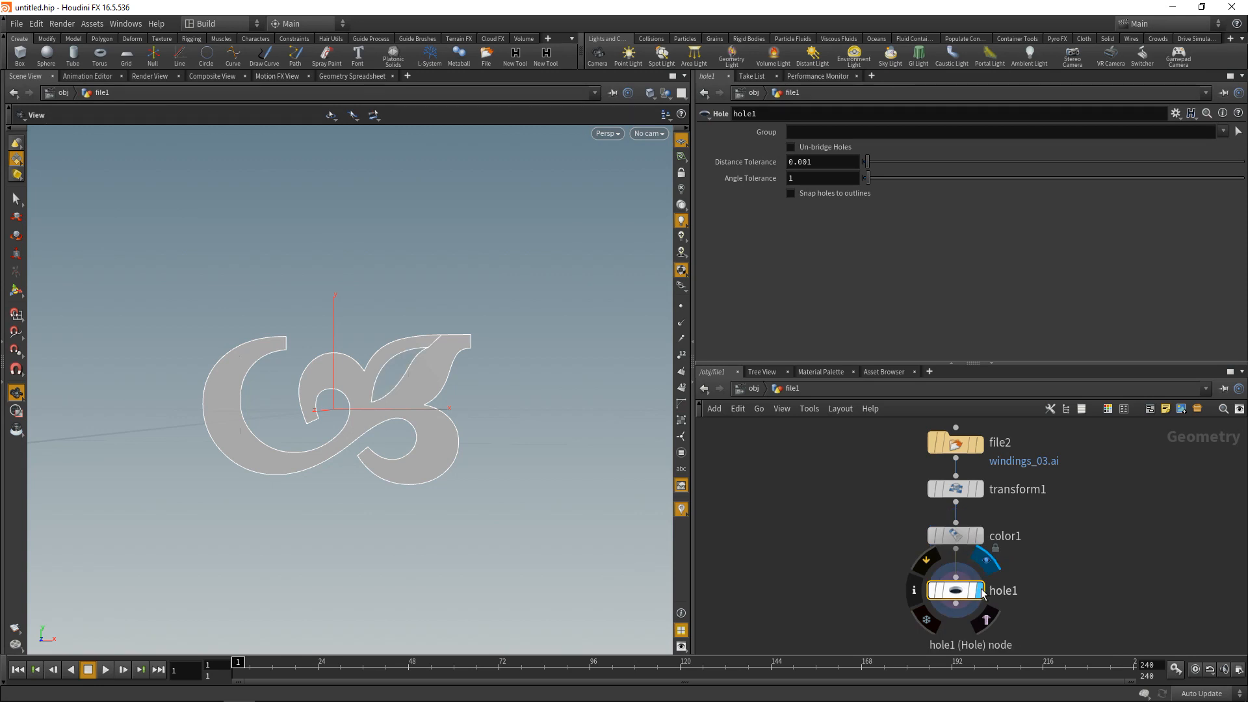
# - Try the Un-bridge Holes option on the Hole node
pyautogui.moveTo(457, 348); pyautogui.dragTo(432, 356)
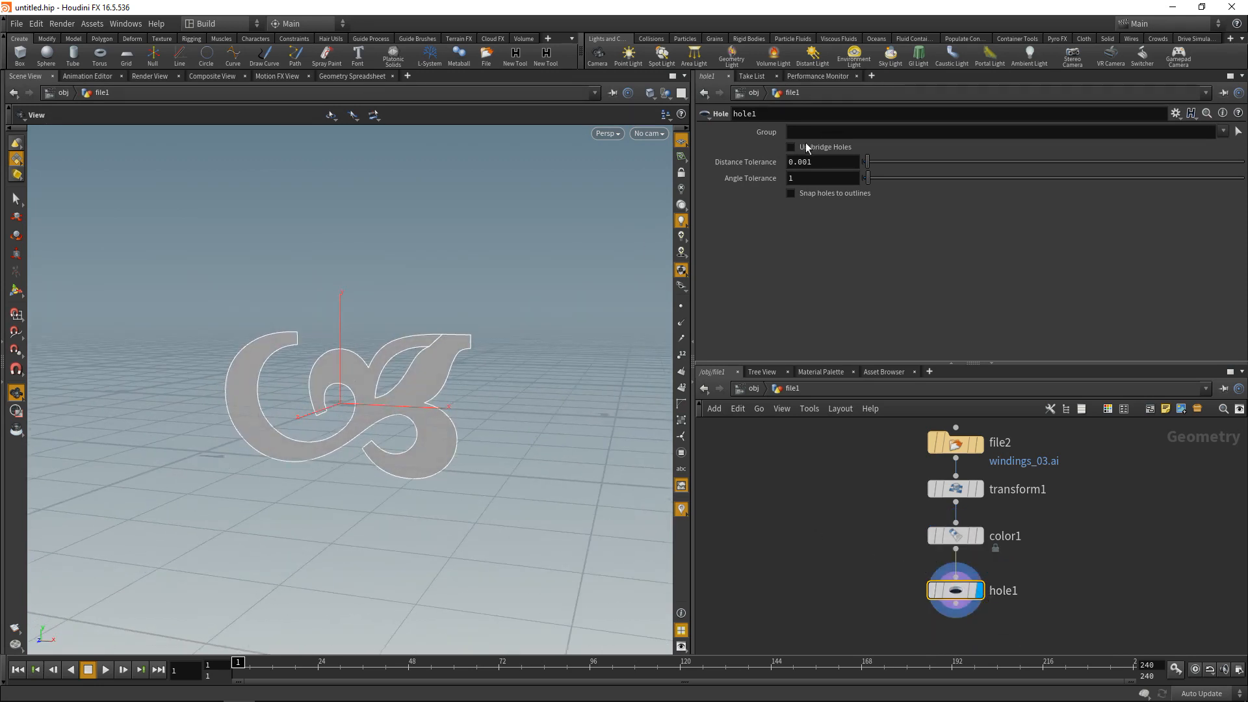
pyautogui.click(791, 147)
pyautogui.click(791, 147)
# - Give the network editor more height and show the ornament's points in the viewport
pyautogui.moveTo(875, 363); pyautogui.dragTo(875, 311)
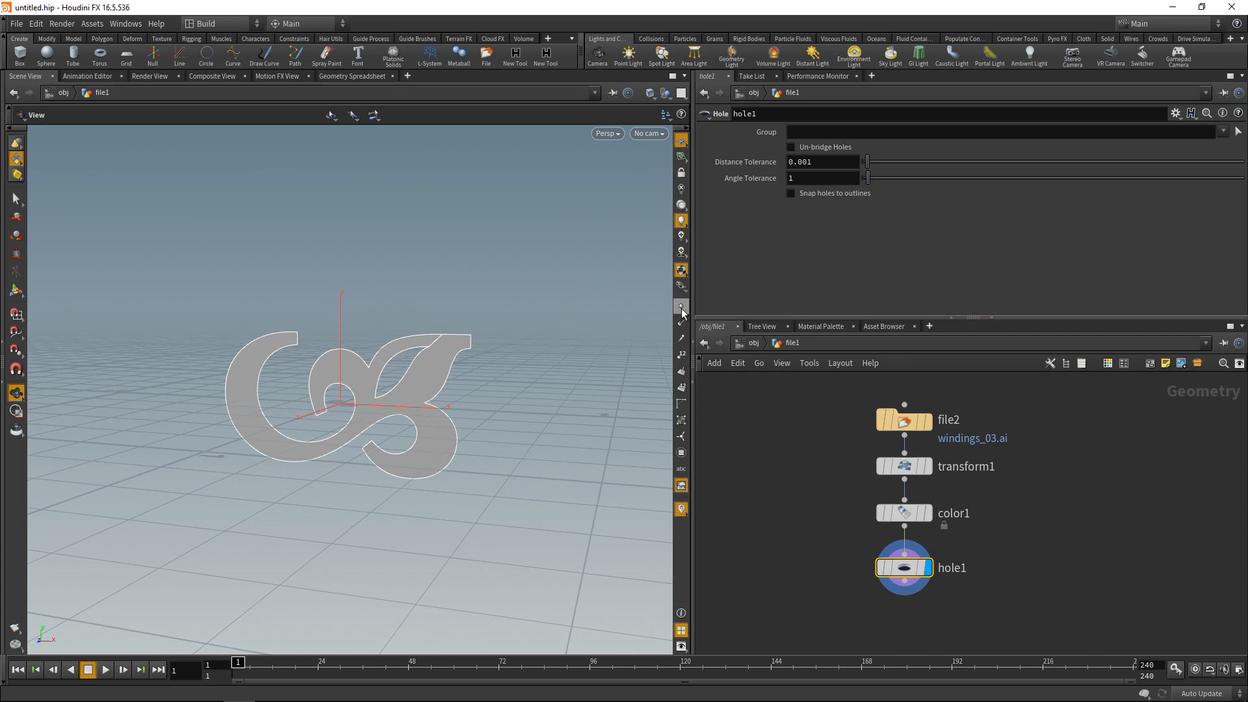
pyautogui.click(681, 307)
pyautogui.scroll(3, 298, 469)
# - Add a Convert node after the Hole node to turn the outlines into polygons and display it
pyautogui.moveTo(855, 569)
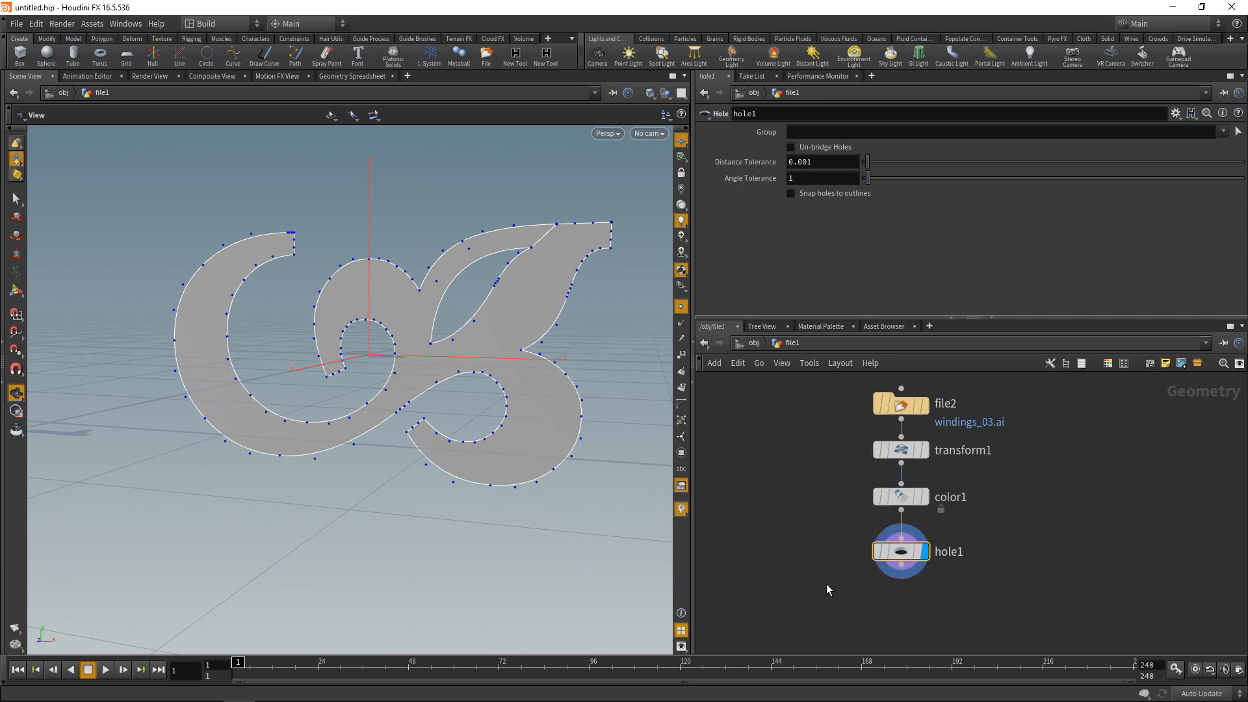
pyautogui.press('Tab')
pyautogui.write('conv')
pyautogui.press('Return')
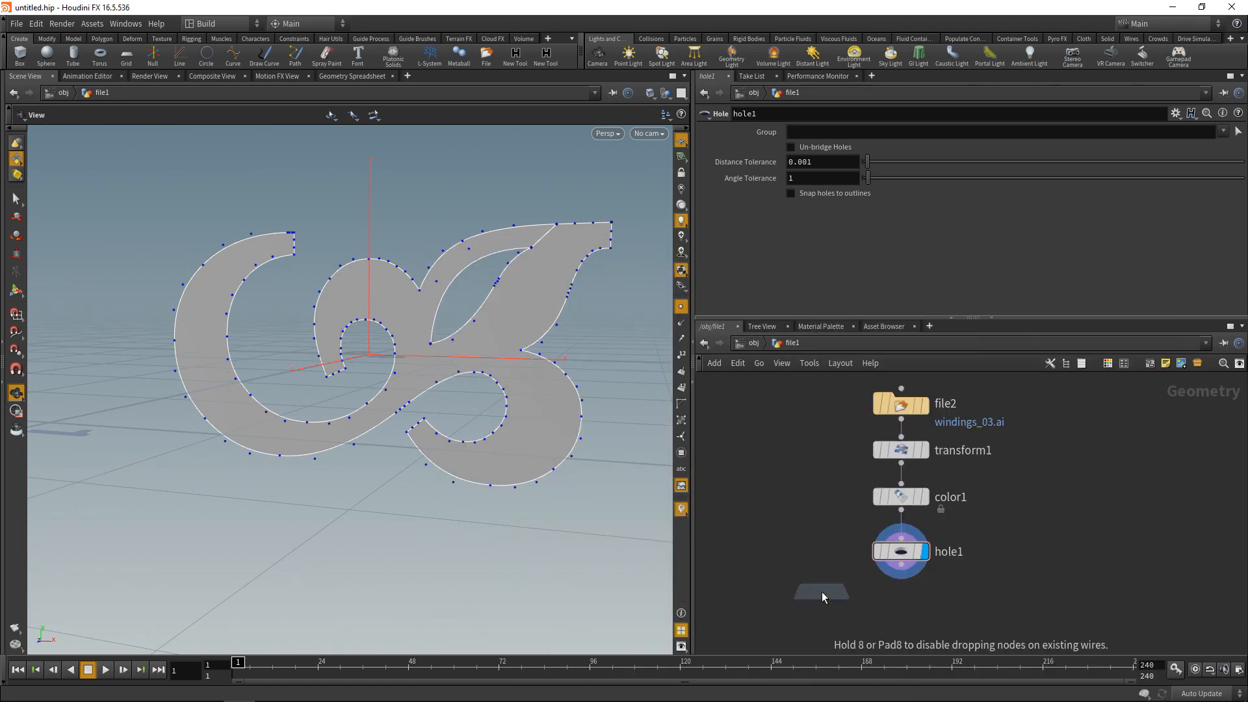
pyautogui.click(821, 592)
pyautogui.moveTo(816, 593); pyautogui.dragTo(895, 612)
pyautogui.click(901, 565)
pyautogui.click(900, 598)
pyautogui.click(926, 611)
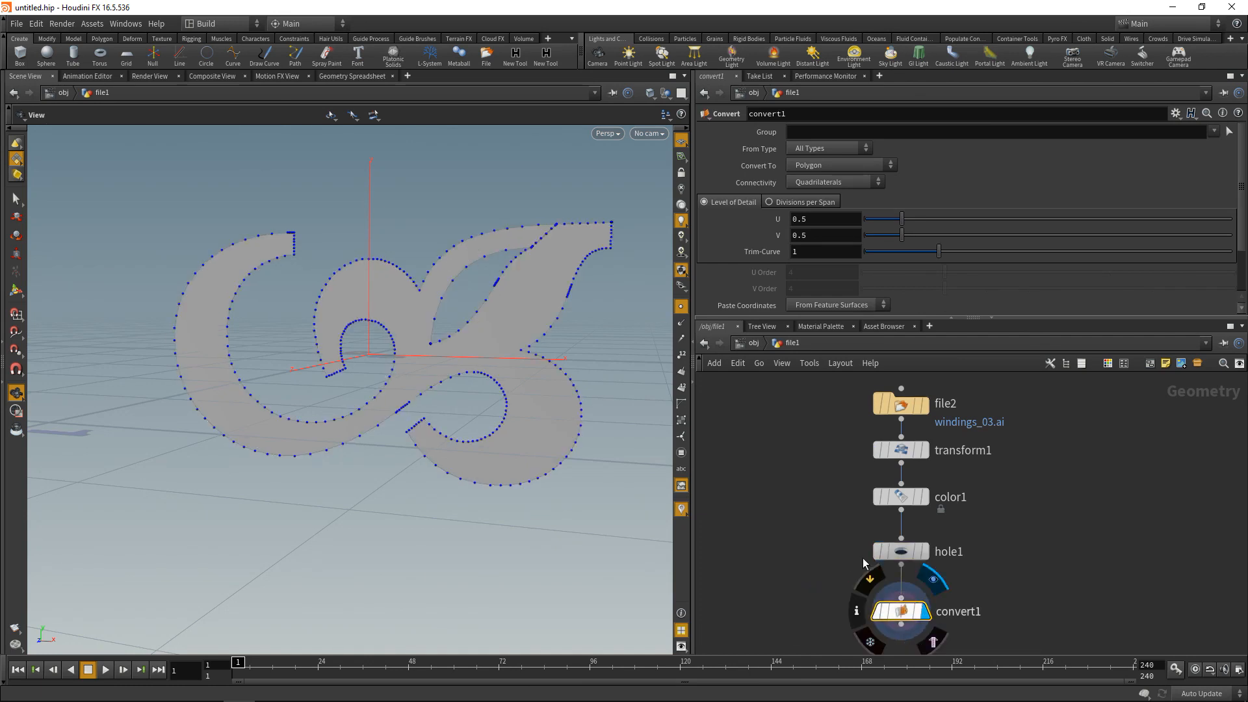
# - Set the Convert node's level of detail to 1 in both U and V
pyautogui.click(795, 218)
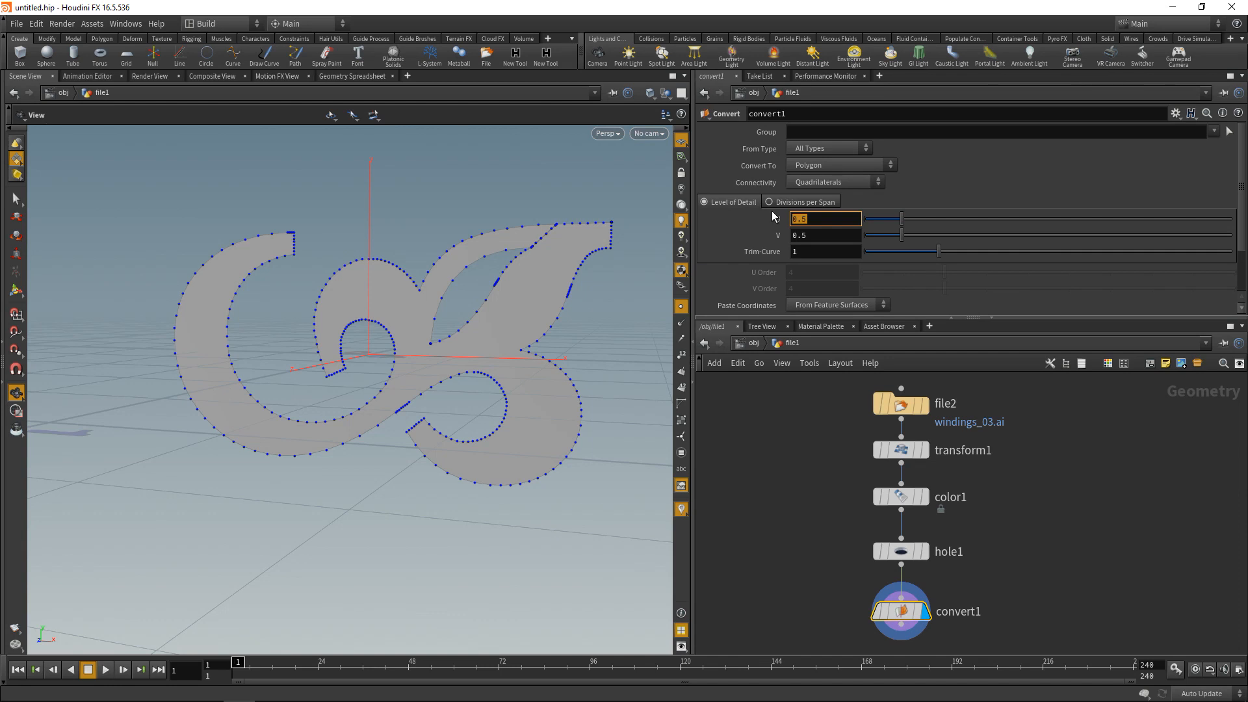
pyautogui.write('1')
pyautogui.press('Return')
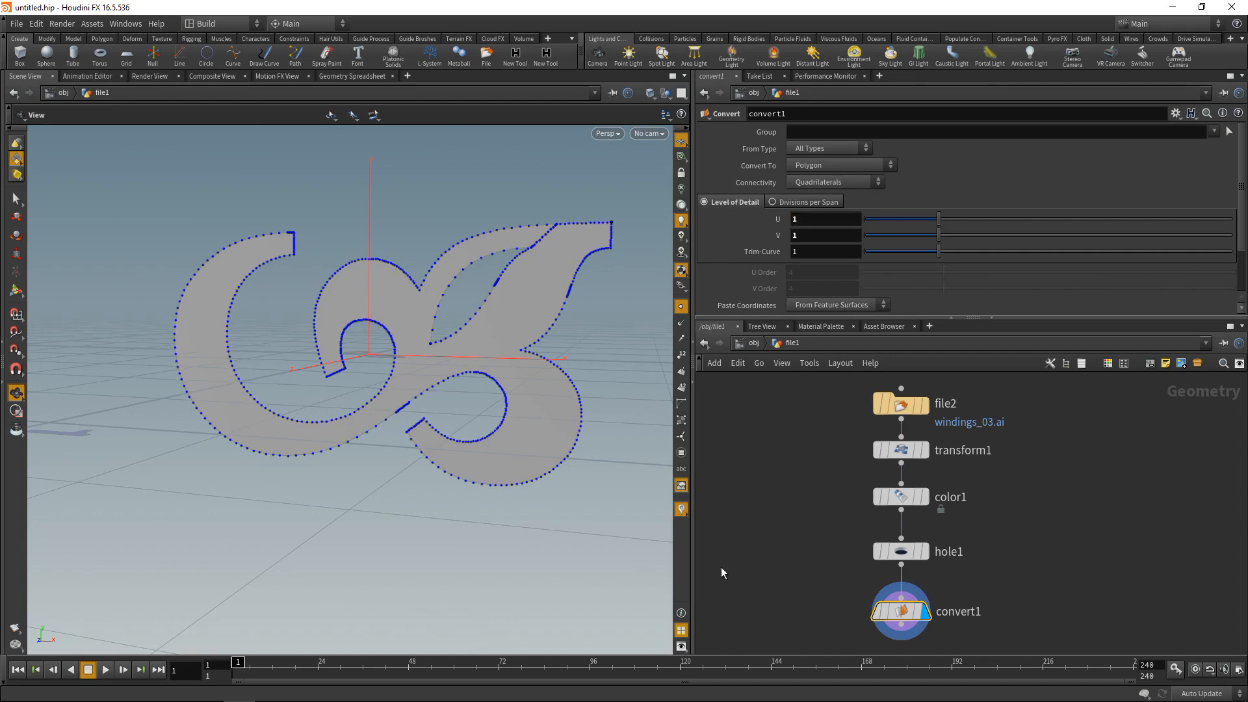
# - Inspect the denser polygon outline from another angle and turn off the point display
pyautogui.moveTo(585, 442); pyautogui.dragTo(530, 431)
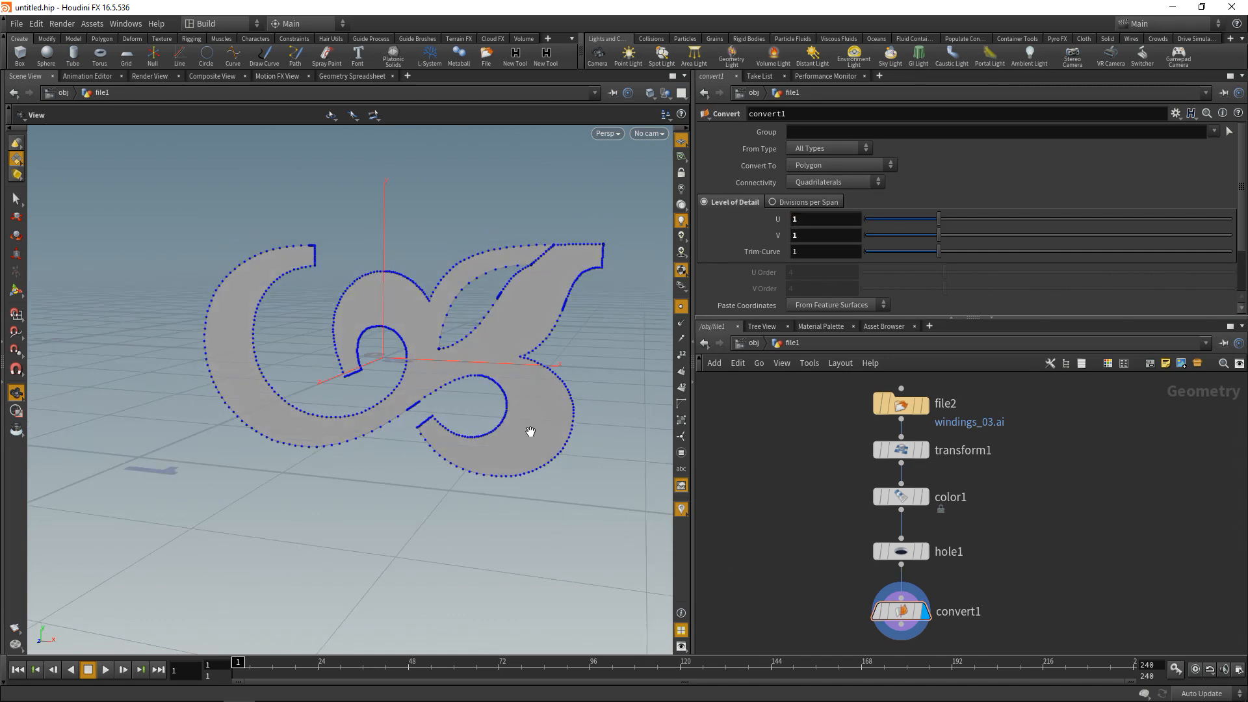
pyautogui.press('l')
pyautogui.click(682, 307)
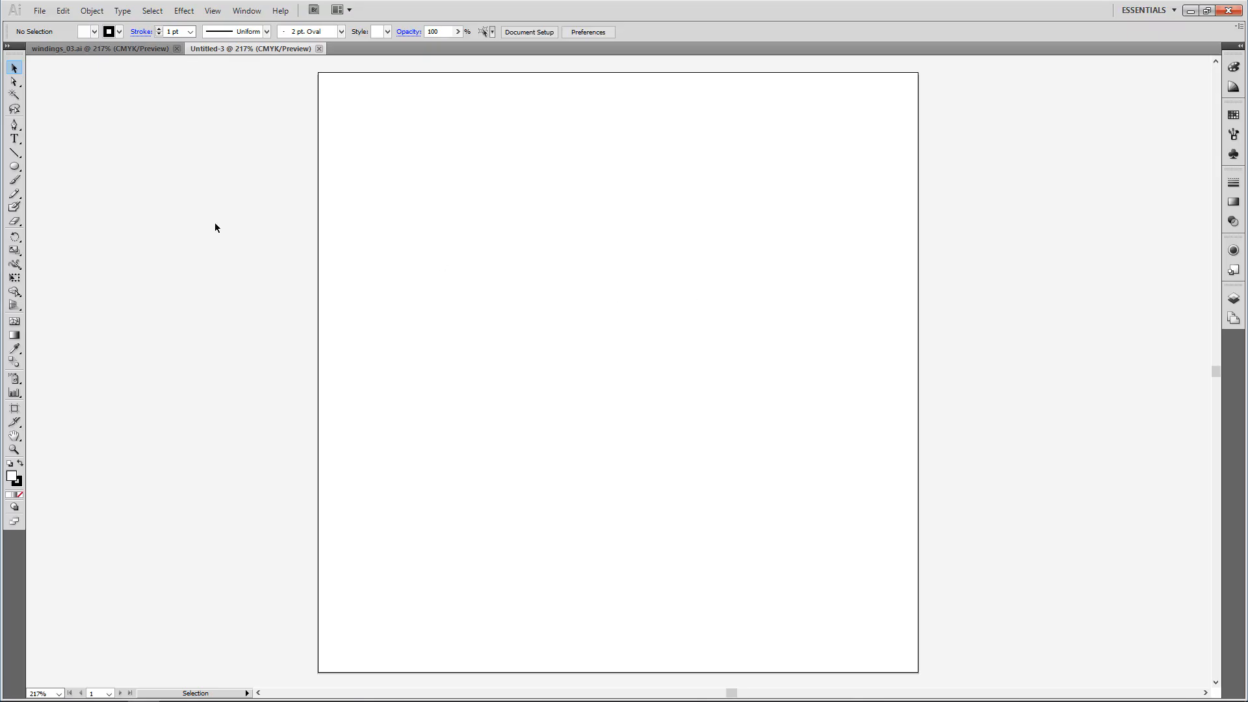
# - Draw an open, curved five-anchor path across the blank artboard with the Pen tool and deselect it
pyautogui.click(14, 124)
pyautogui.moveTo(389, 167); pyautogui.dragTo(432, 287)
pyautogui.moveTo(496, 392); pyautogui.dragTo(599, 352)
pyautogui.moveTo(686, 246); pyautogui.dragTo(771, 340)
pyautogui.moveTo(796, 479); pyautogui.dragTo(675, 581)
pyautogui.moveTo(493, 546); pyautogui.dragTo(476, 483)
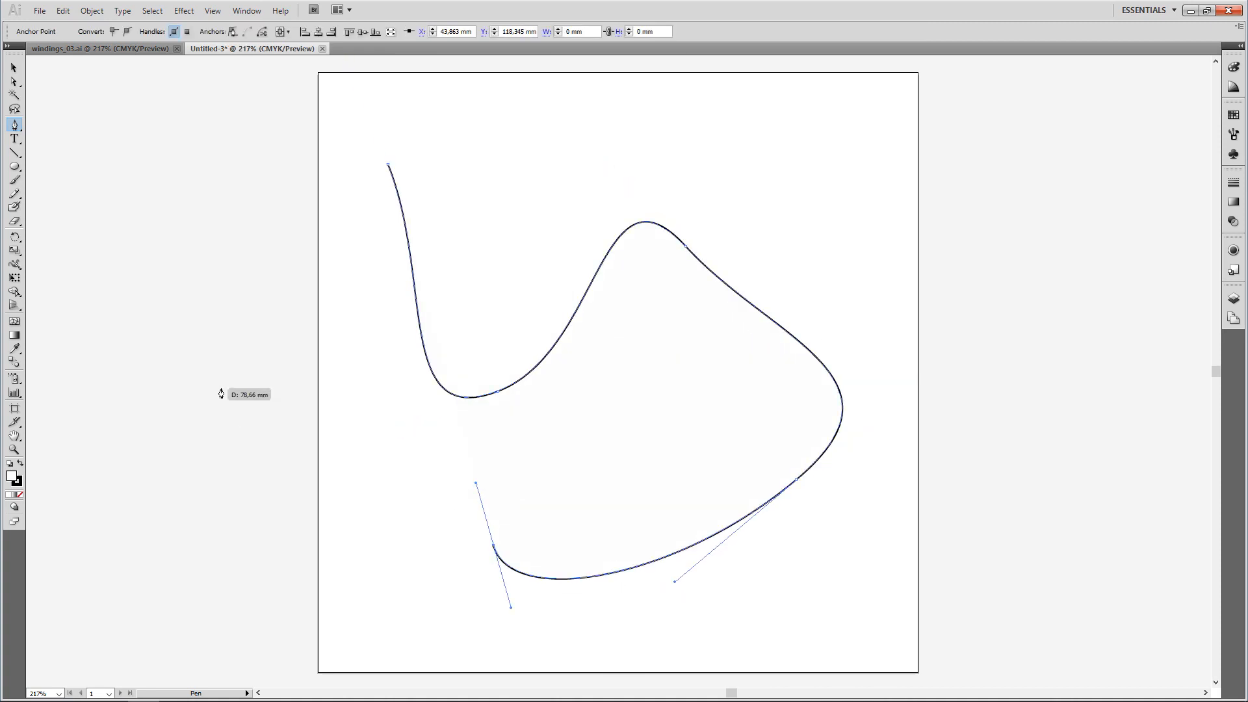
pyautogui.click(14, 68)
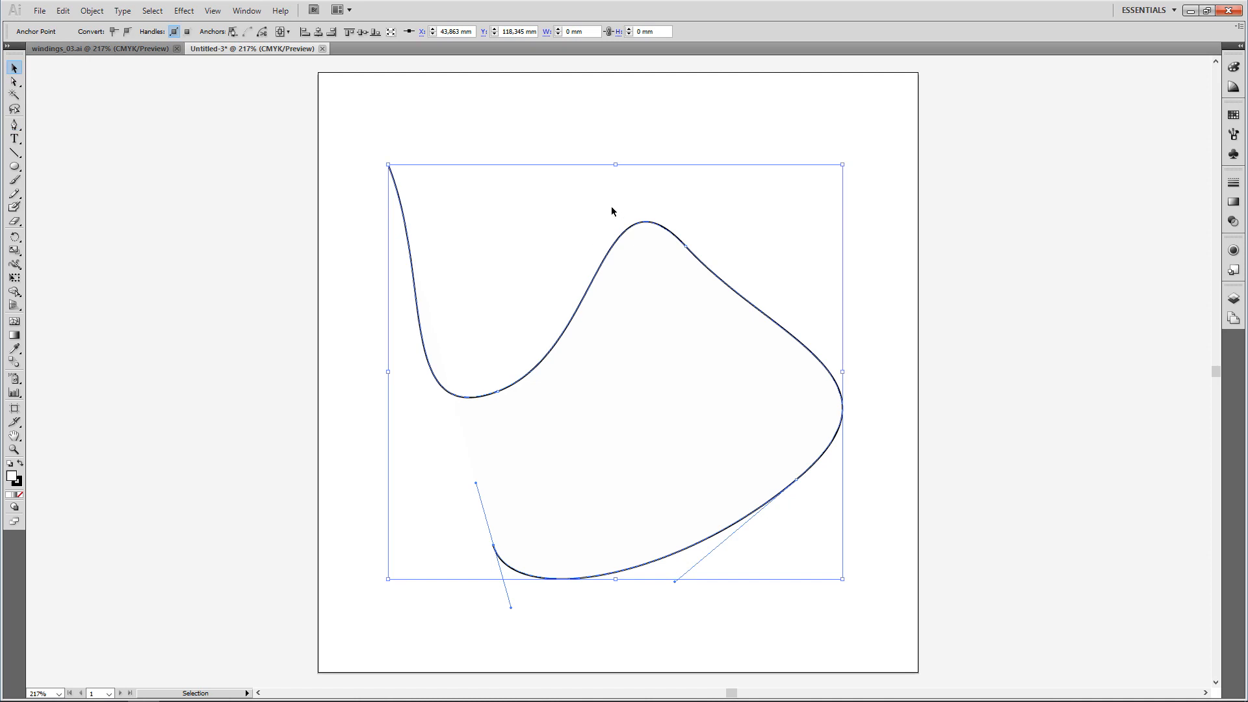
pyautogui.click(561, 123)
# - Save the curve drawing as testline_01.ai in a legacy Illustrator version
pyautogui.click(40, 10)
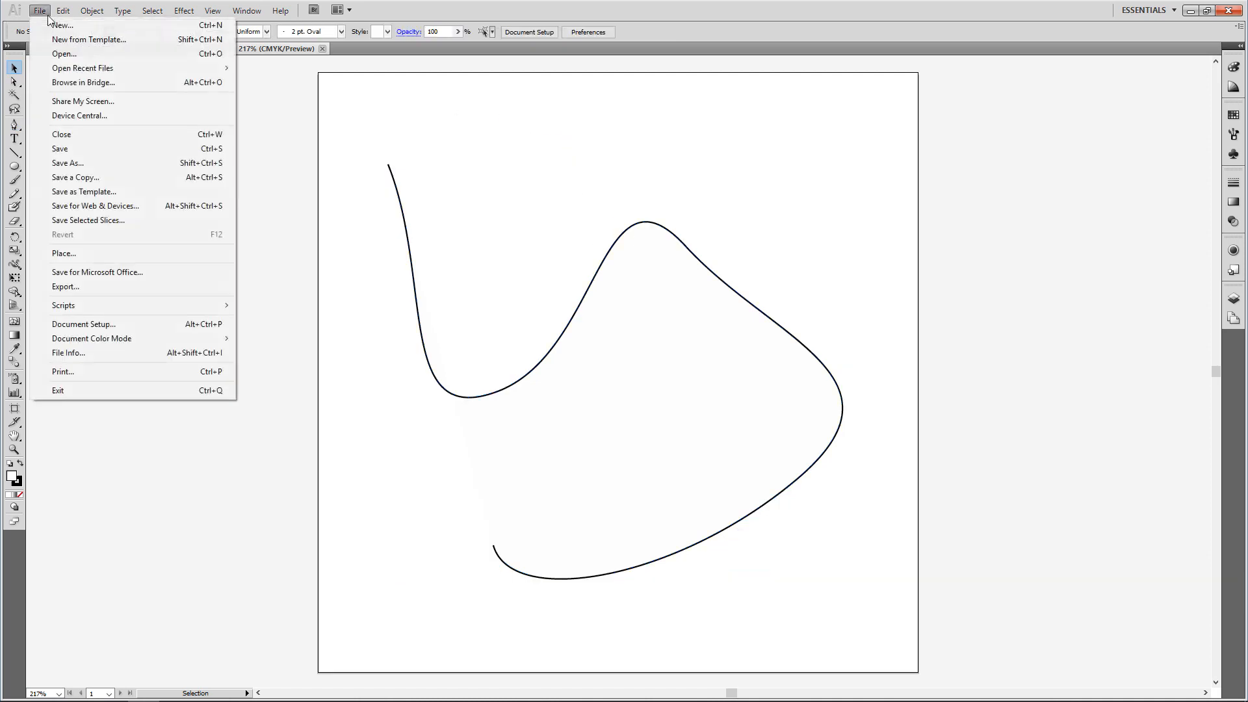
pyautogui.click(58, 162)
pyautogui.press('Return')
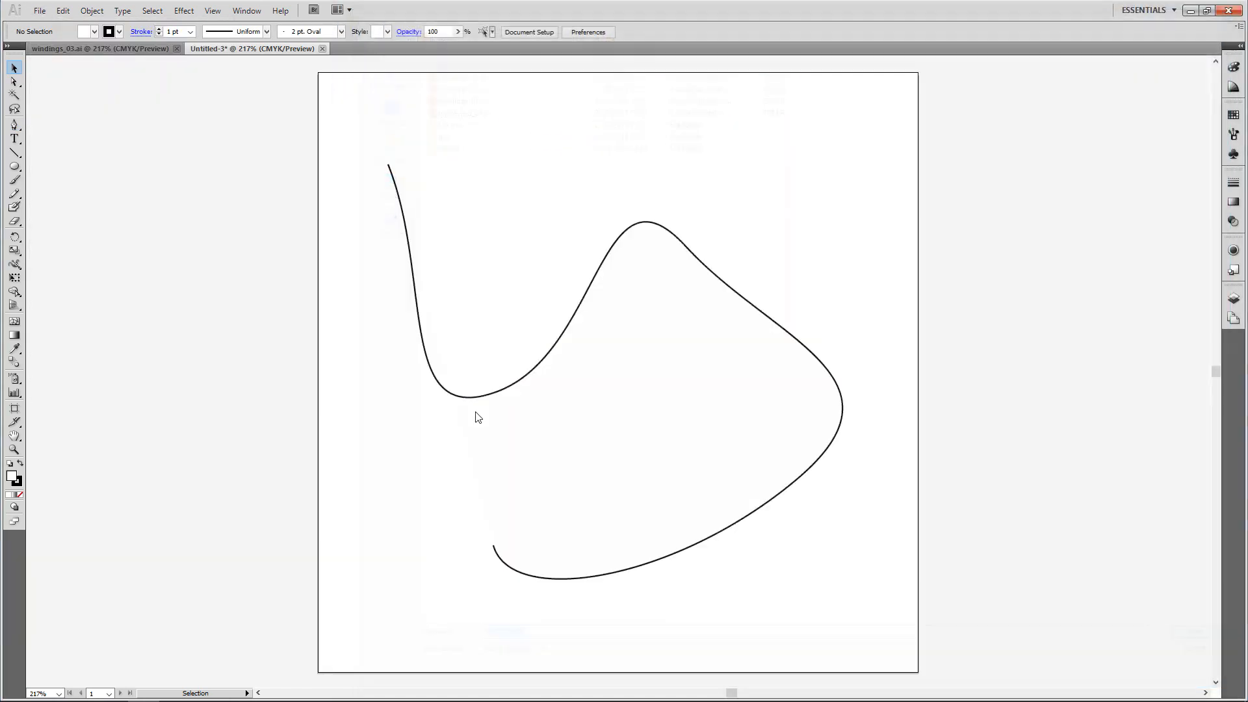
pyautogui.click(559, 190)
pyautogui.click(523, 296)
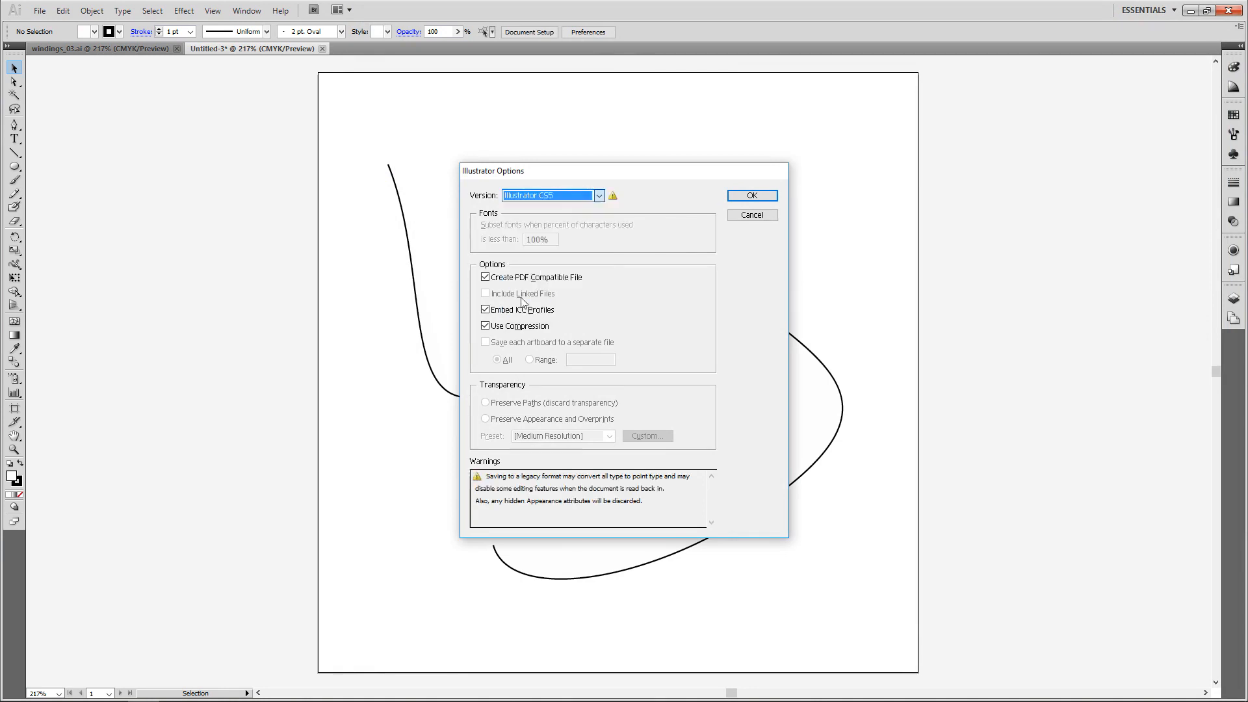
pyautogui.click(751, 196)
pyautogui.click(591, 401)
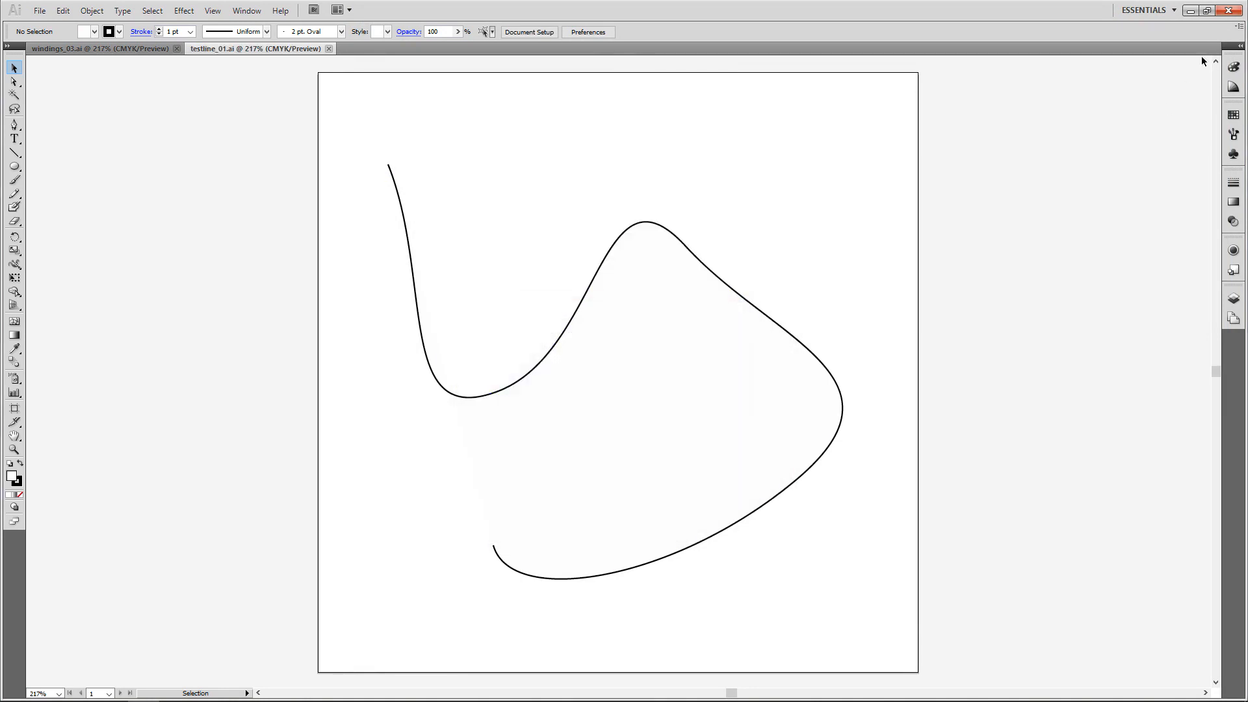
# - Switch to Houdini and add a displayed File node beside the ornament chain that loads testline_01.ai
pyautogui.click(1189, 12)
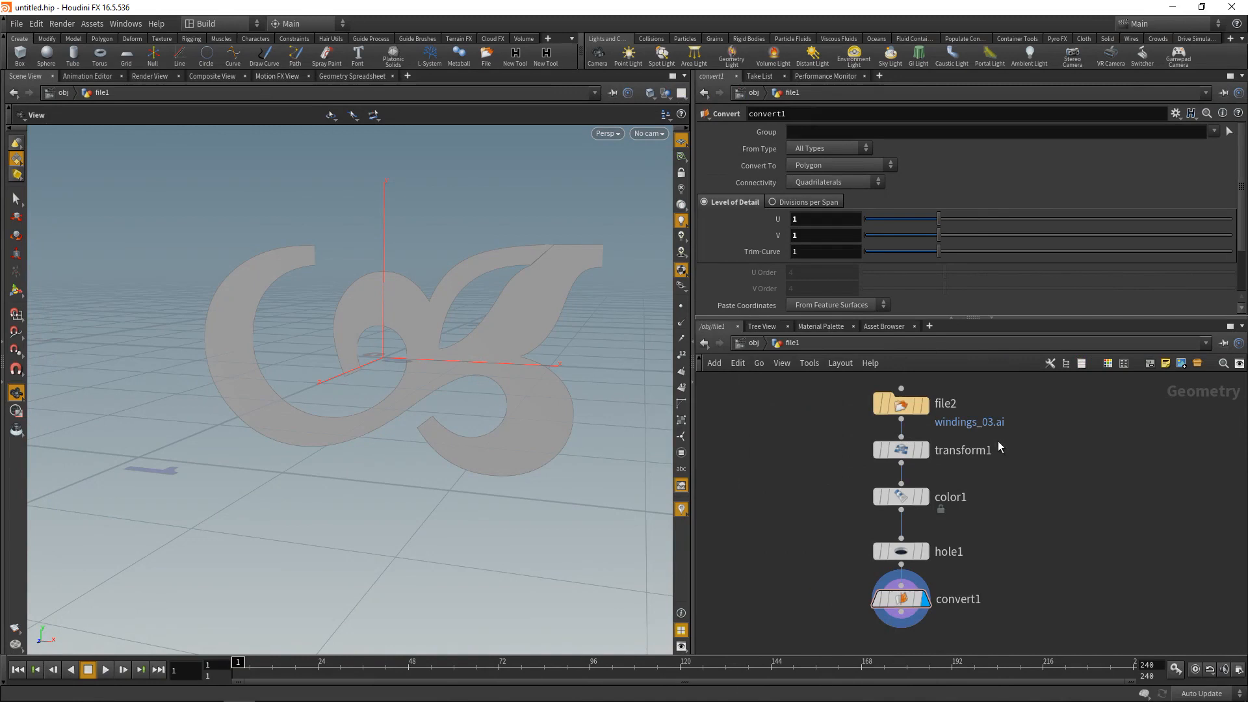
pyautogui.press('Tab')
pyautogui.write('file')
pyautogui.press('Return')
pyautogui.click(1015, 415)
pyautogui.doubleClick(950, 220)
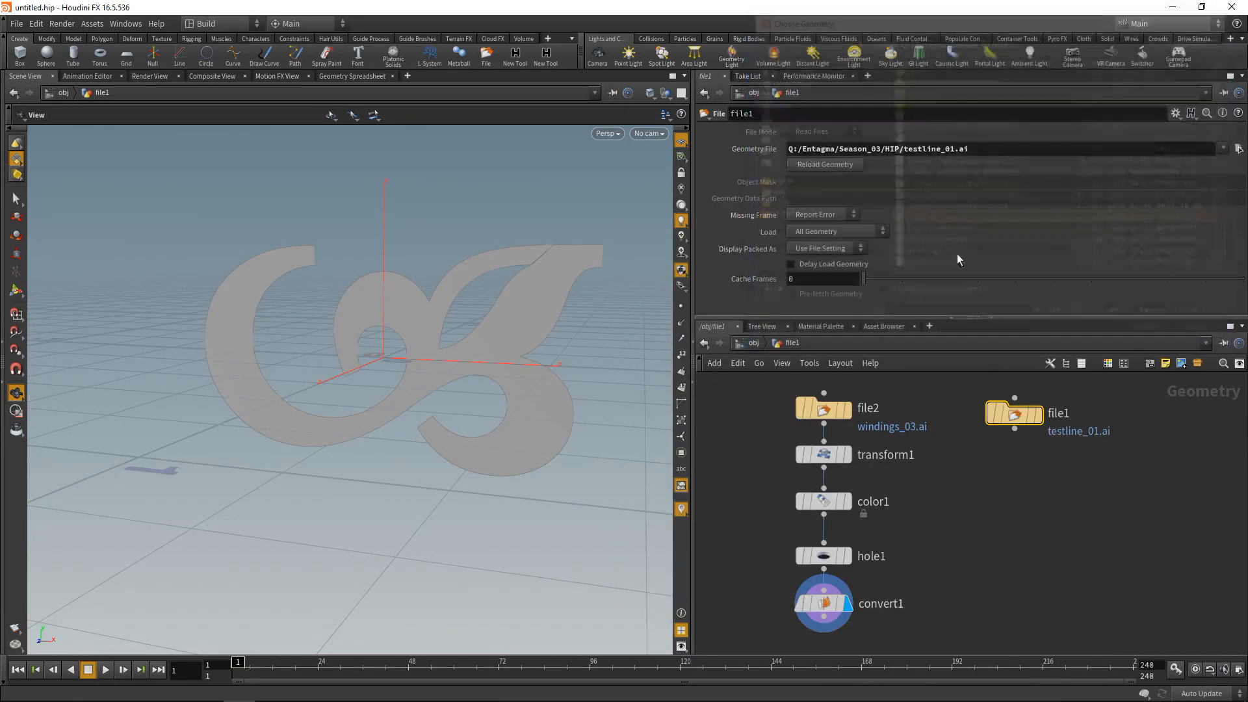
pyautogui.click(1038, 414)
pyautogui.moveTo(513, 412); pyautogui.dragTo(325, 279, button='middle')
pyautogui.moveTo(325, 279); pyautogui.dragTo(439, 374, button='right')
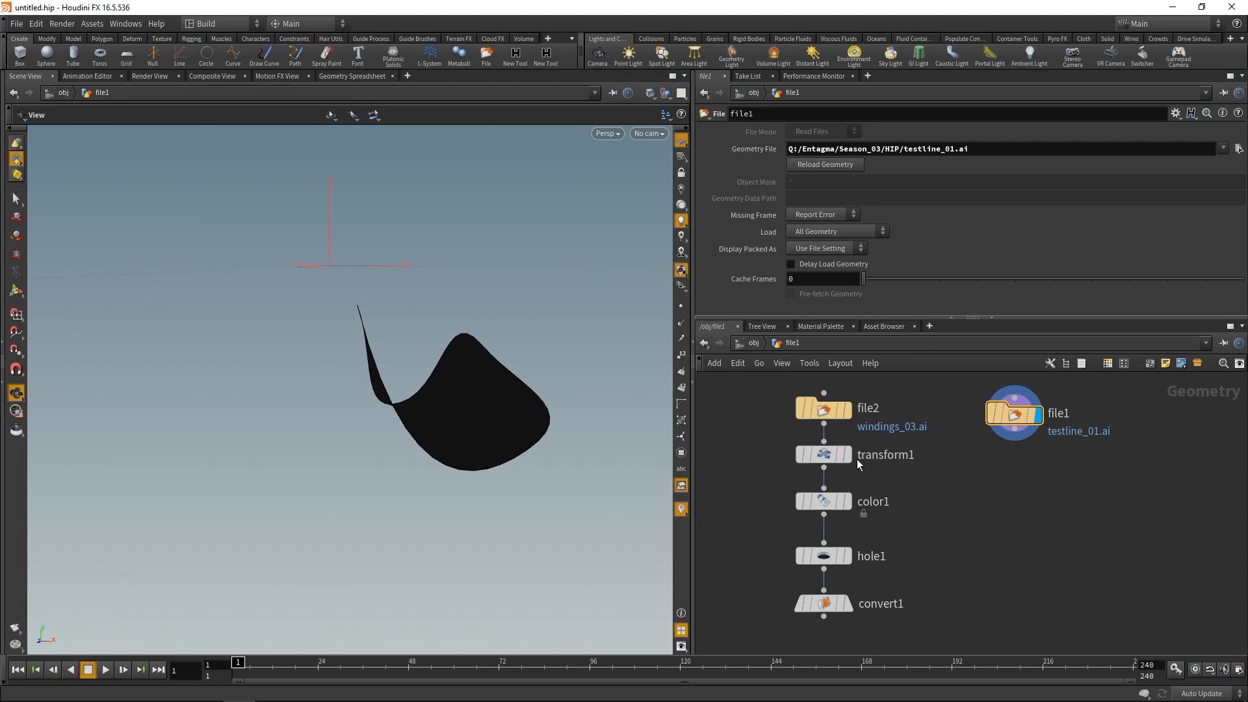
# - Add a Convert node beneath the testline_01.ai File node
pyautogui.press('Delete')
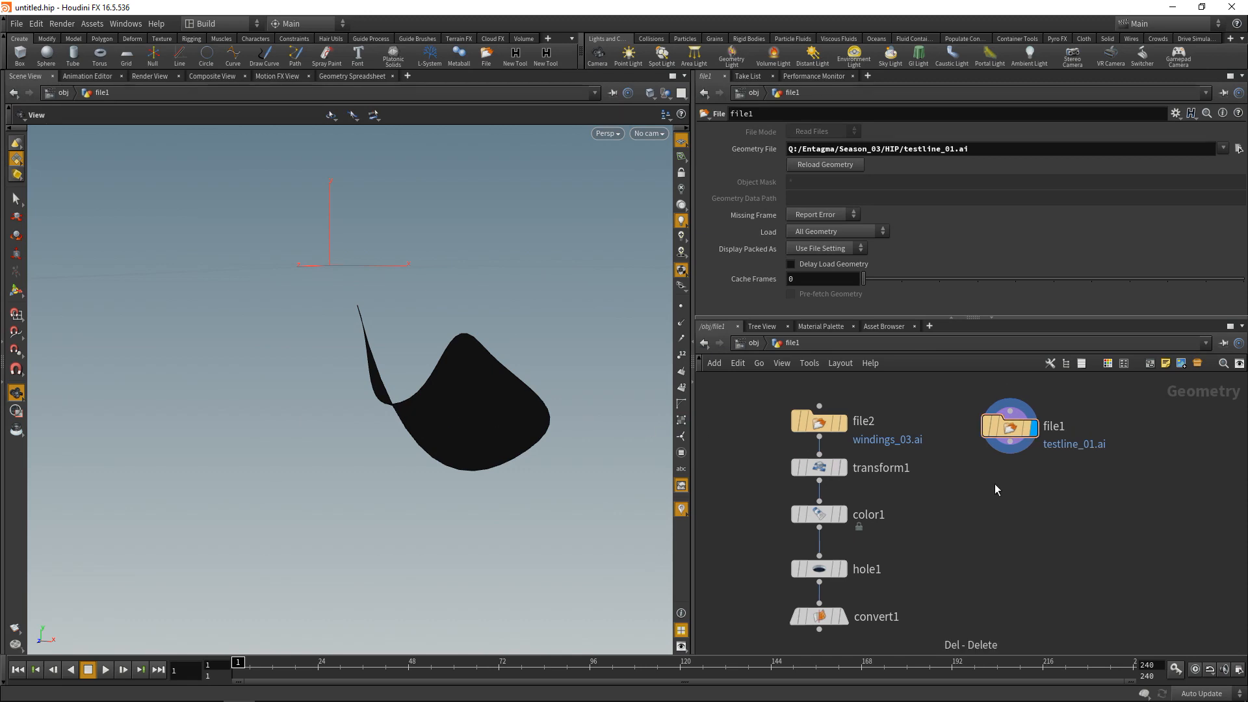
pyautogui.press('Tab')
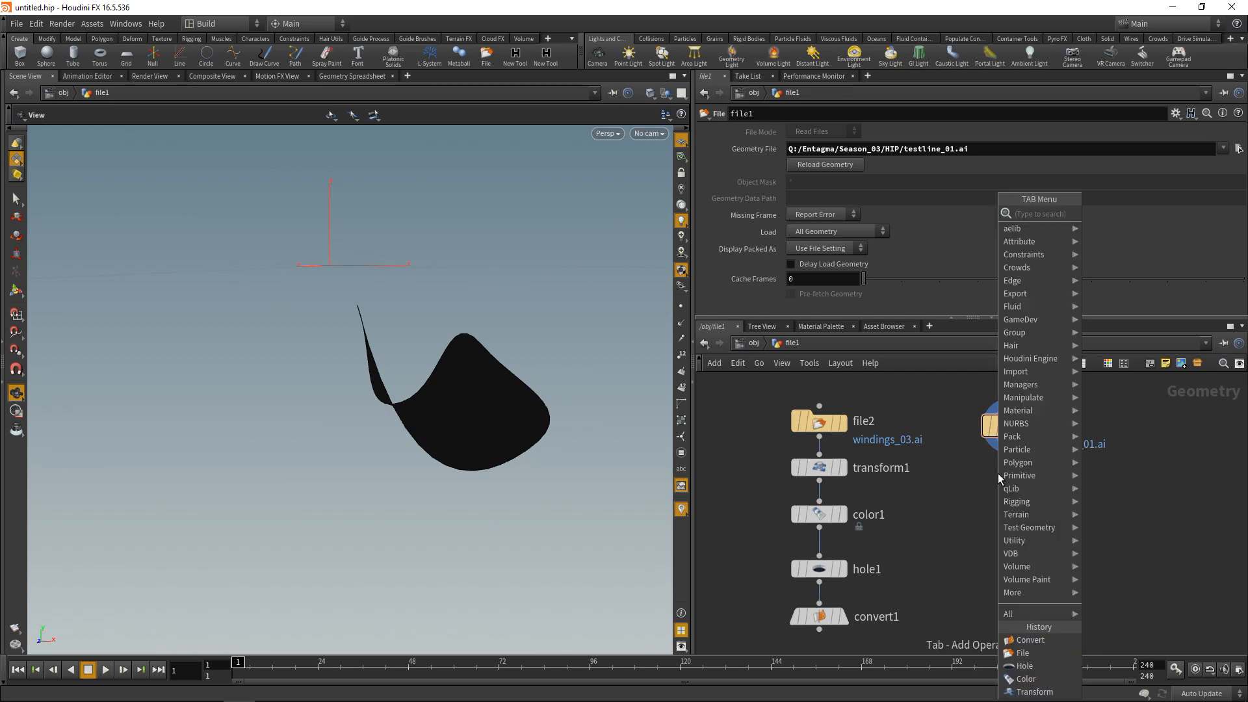
pyautogui.write('convert')
pyautogui.press('Return')
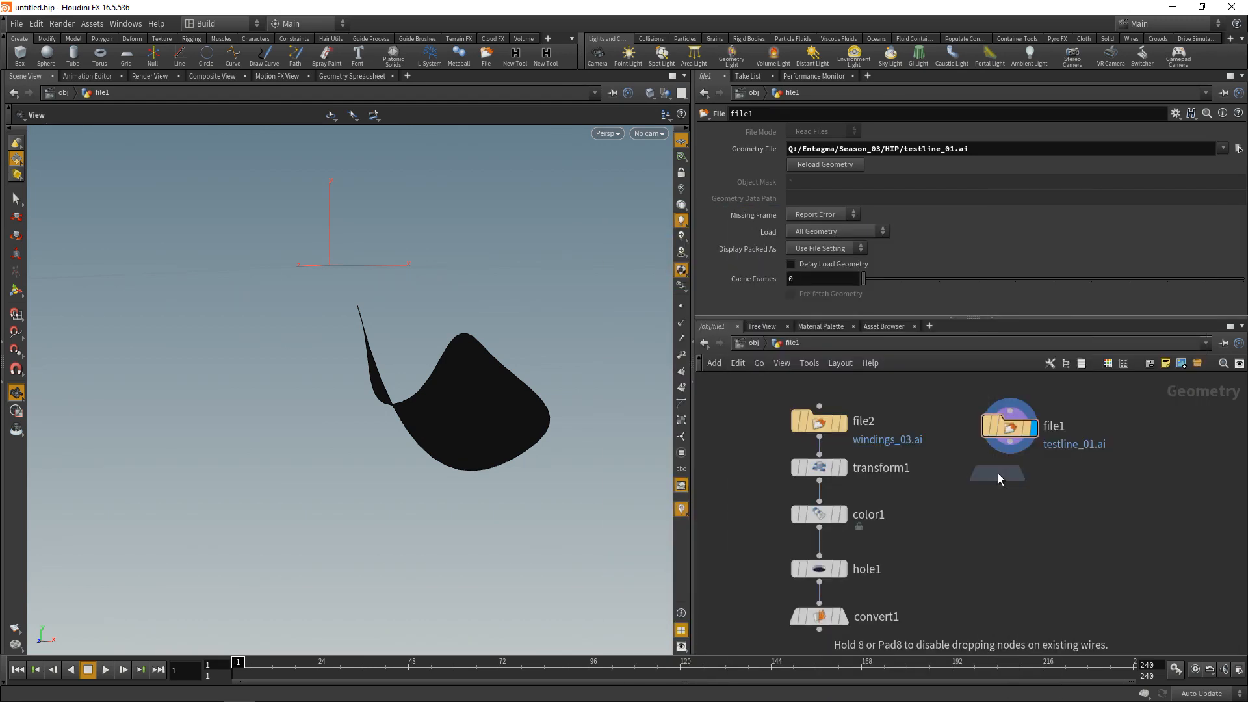
# - Set the new Convert node's level of detail to 1 in U and V and display it
pyautogui.click(824, 219)
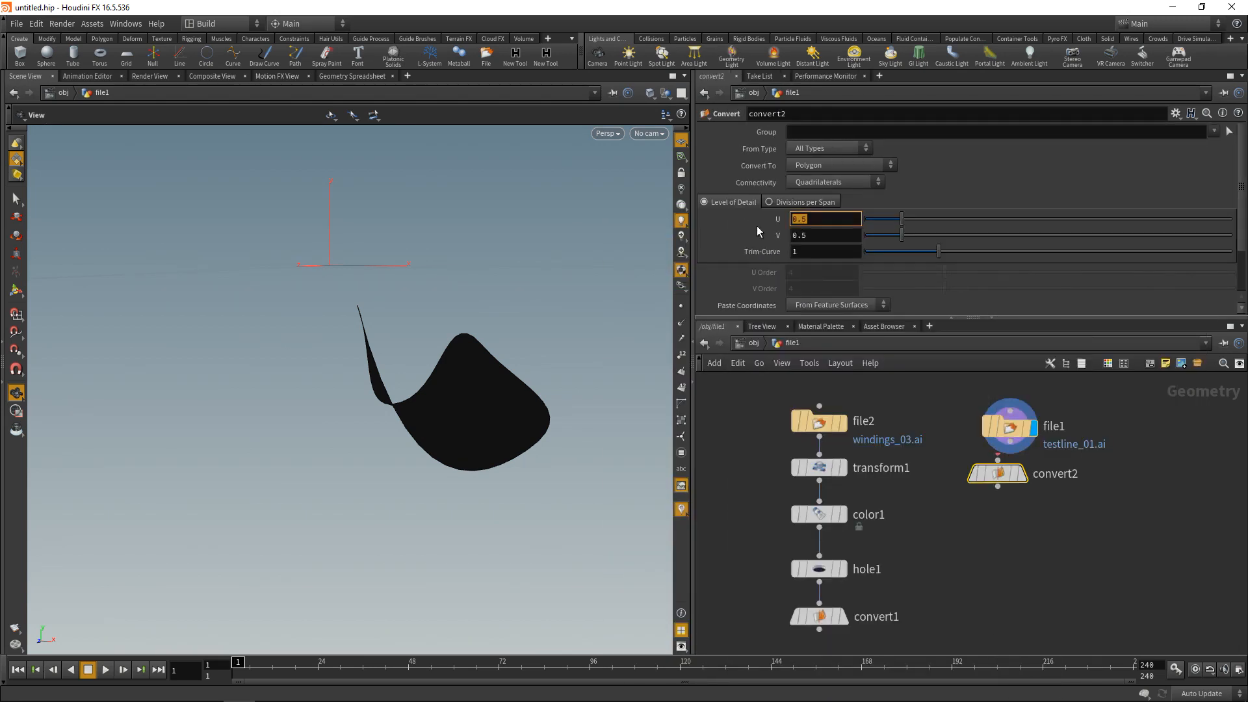
pyautogui.write('1')
pyautogui.press('Tab')
pyautogui.write('1')
pyautogui.press('Return')
pyautogui.moveTo(1022, 479)
pyautogui.moveTo(1022, 479); pyautogui.dragTo(1038, 475)
# - Add an Ends node below the test line's Convert node and set its Close U option to Open
pyautogui.press('Tab')
pyautogui.write('ends')
pyautogui.press('Return')
pyautogui.click(1017, 528)
pyautogui.click(837, 176)
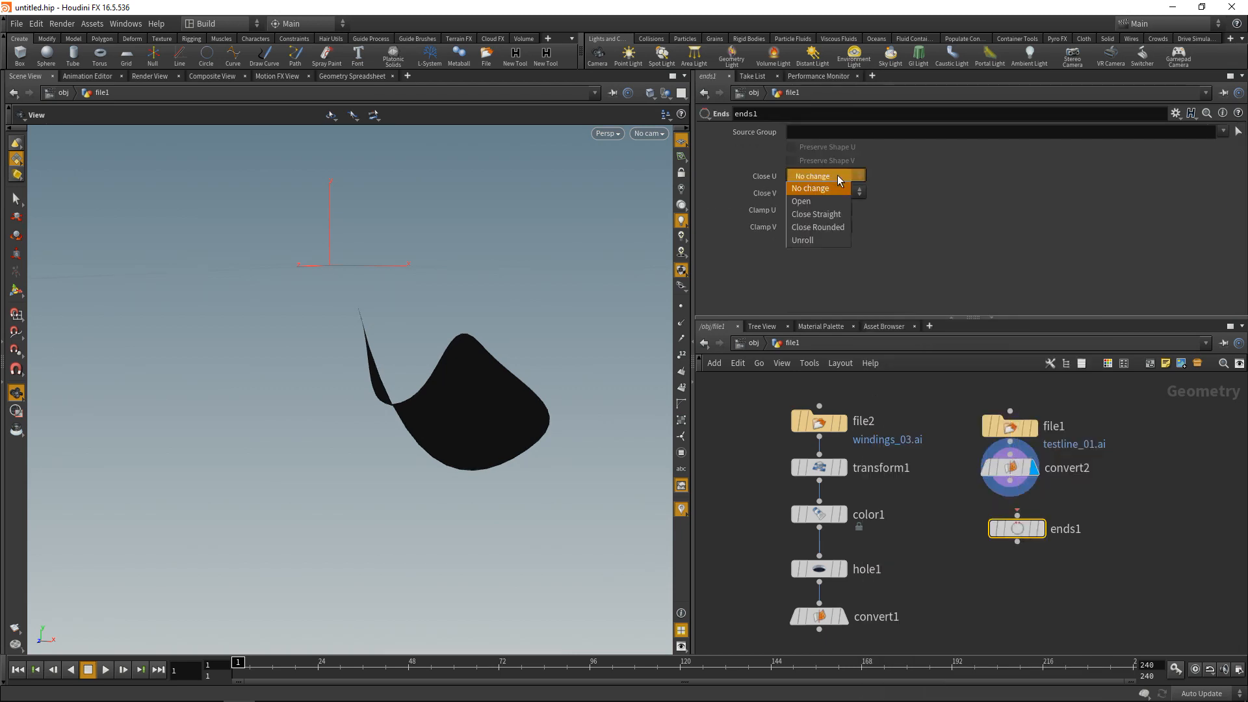
pyautogui.click(837, 202)
# - Wire the Ends node after the test line's Convert node and display it
pyautogui.click(1009, 484)
pyautogui.click(1041, 528)
pyautogui.click(1041, 528)
pyautogui.moveTo(1034, 529); pyautogui.dragTo(1027, 514)
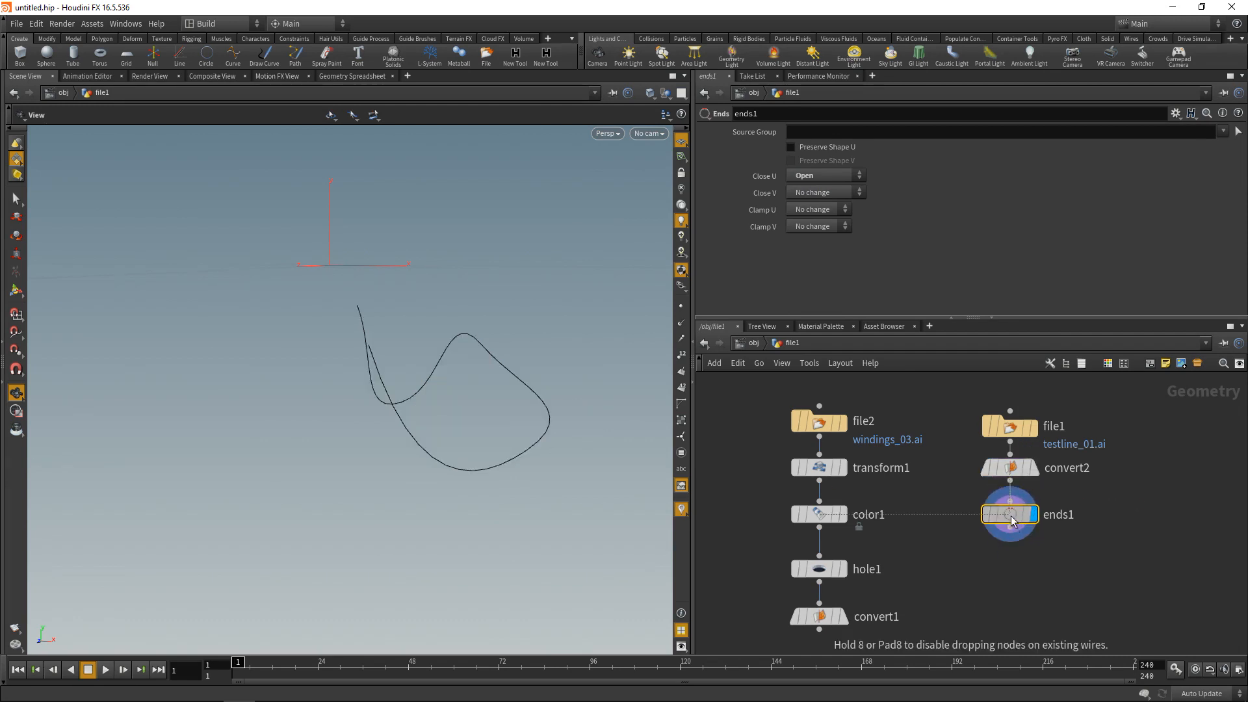
pyautogui.moveTo(372, 414); pyautogui.dragTo(394, 387)
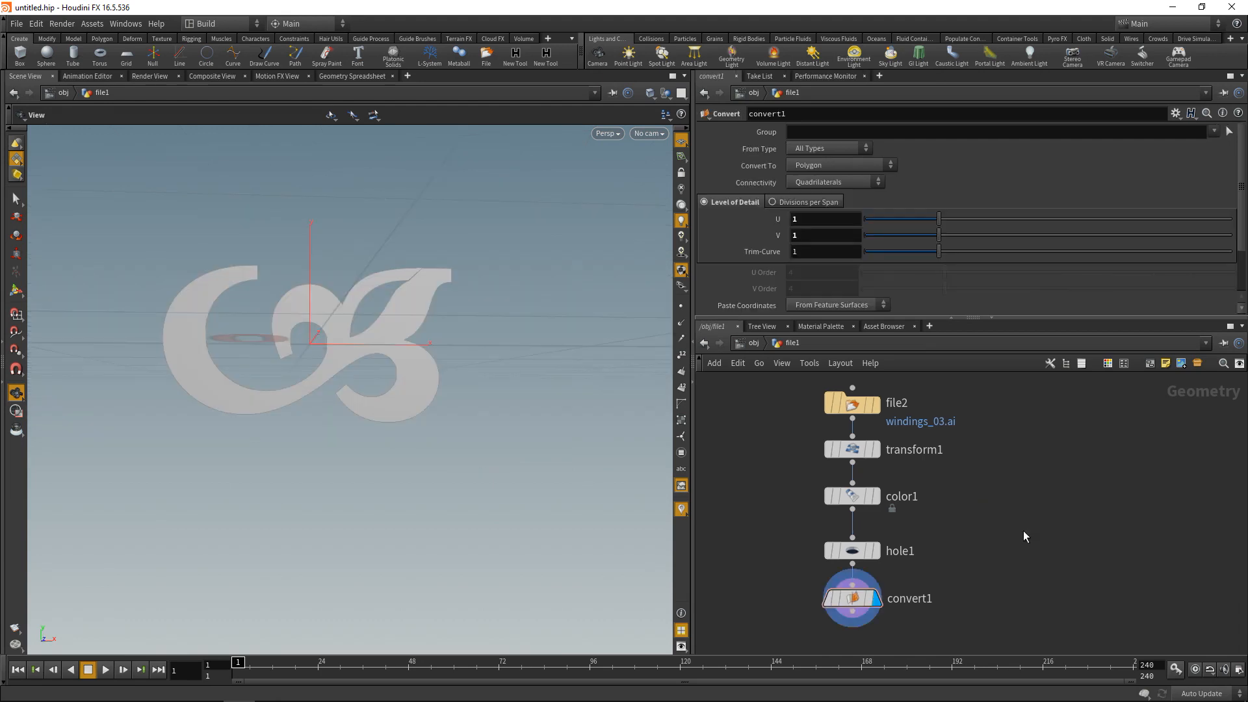
# - Add a PolyExtrude node after the ornament's Convert node and display it
pyautogui.moveTo(359, 337); pyautogui.dragTo(518, 384)
pyautogui.moveTo(1115, 526); pyautogui.dragTo(1144, 468, button='middle')
pyautogui.press('Tab')
pyautogui.write('ex')
pyautogui.press('Return')
pyautogui.click(865, 591)
pyautogui.click(883, 550)
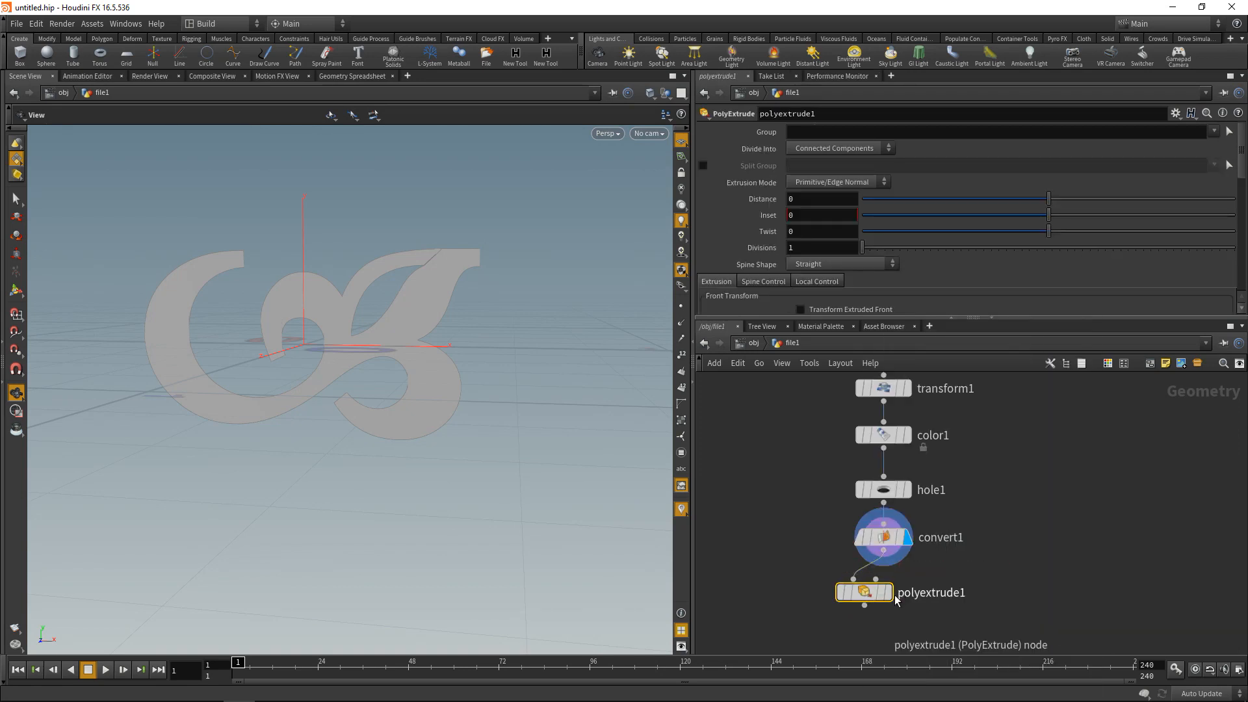
pyautogui.click(853, 578)
pyautogui.moveTo(865, 600); pyautogui.dragTo(884, 606)
# - Set the PolyExtrude distance to 0.3 and inspect the extruded ornament at an angle
pyautogui.click(802, 199)
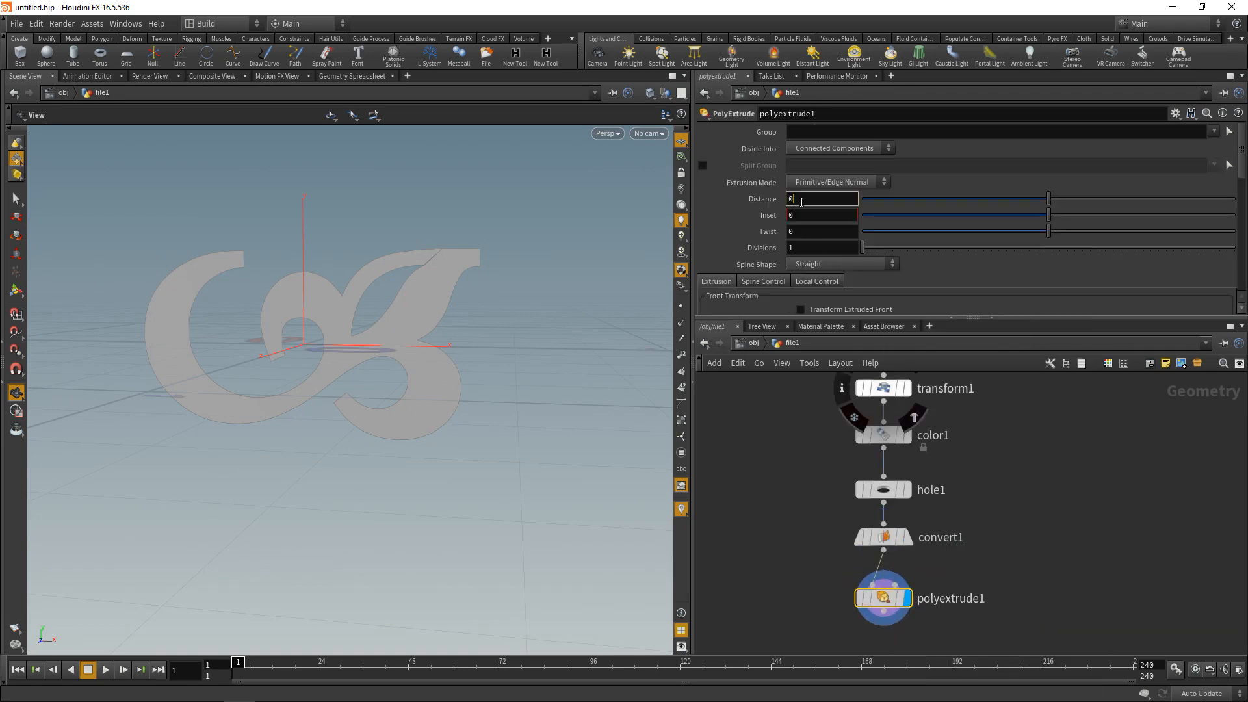
pyautogui.scroll(3, 802, 199)
pyautogui.keyDown('alt'); pyautogui.moveTo(549, 453); pyautogui.dragTo(289, 437); pyautogui.keyUp('alt')
pyautogui.moveTo(288, 436); pyautogui.dragTo(305, 442, button='right')
# - Add a displayed VDB from Polygons node after the PolyExtrude node and set its voxel size to 0.01
pyautogui.moveTo(818, 639); pyautogui.dragTo(840, 576, button='middle')
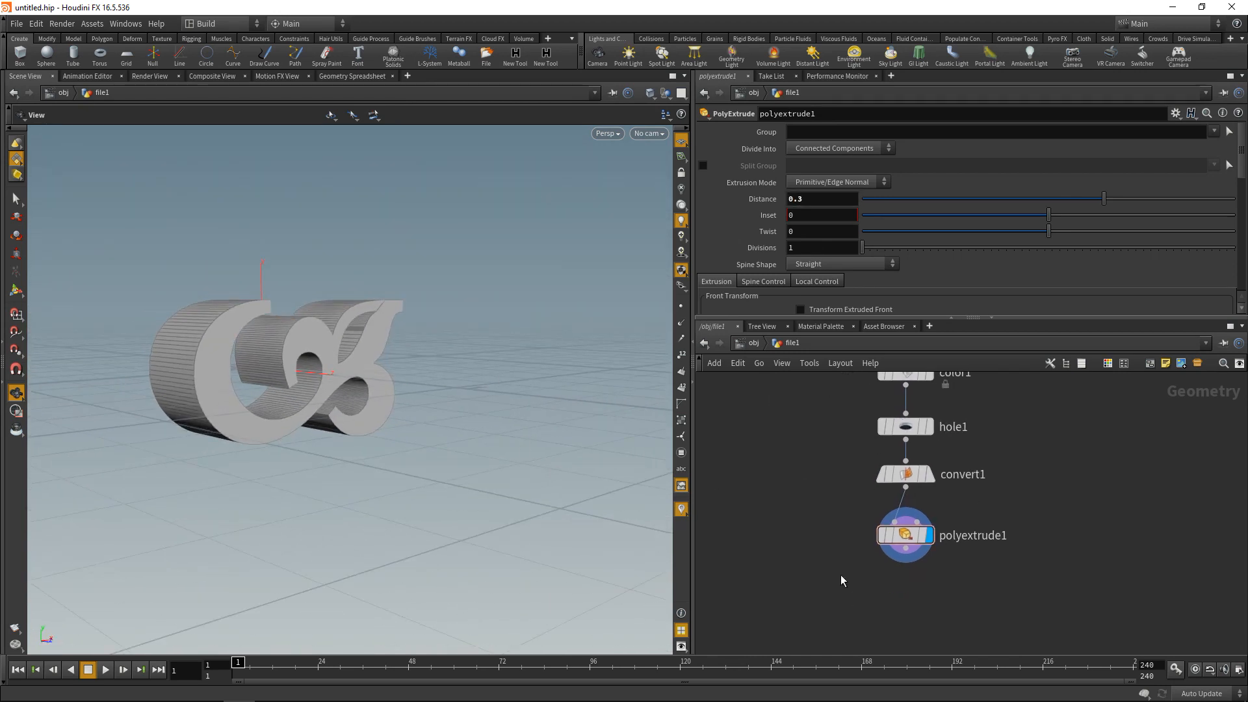
pyautogui.press('Tab')
pyautogui.write('vdb from po')
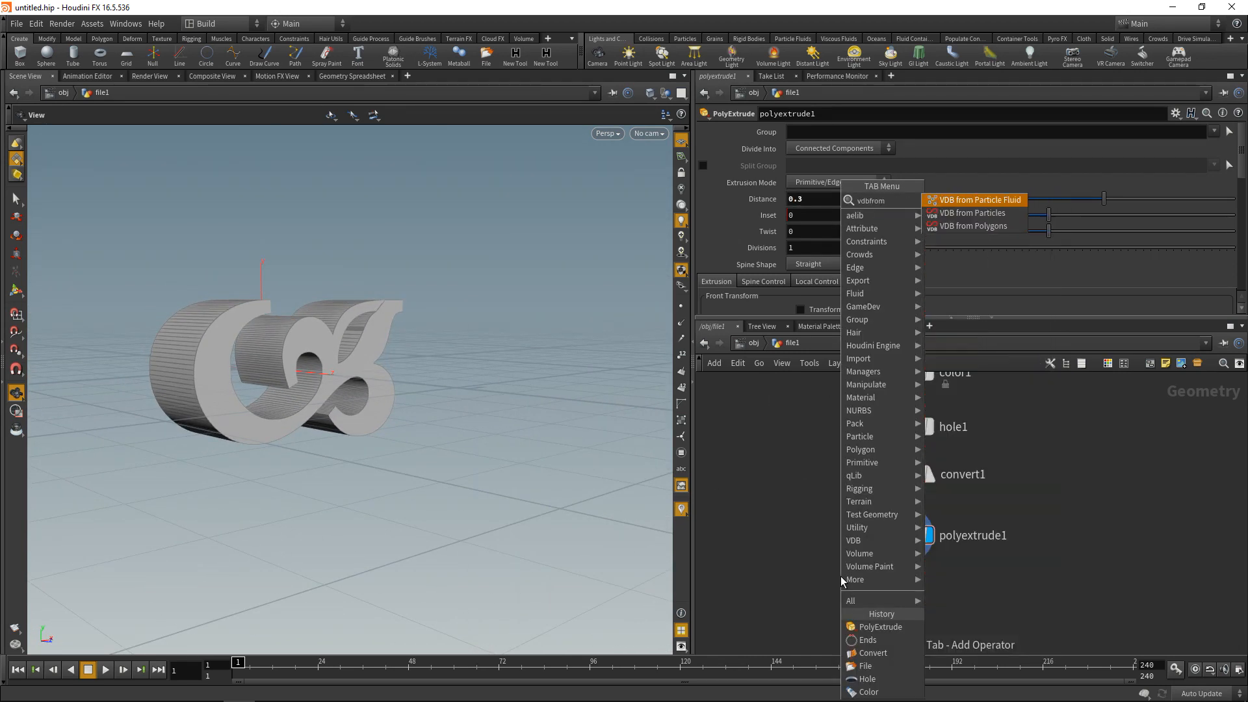
pyautogui.press('Return')
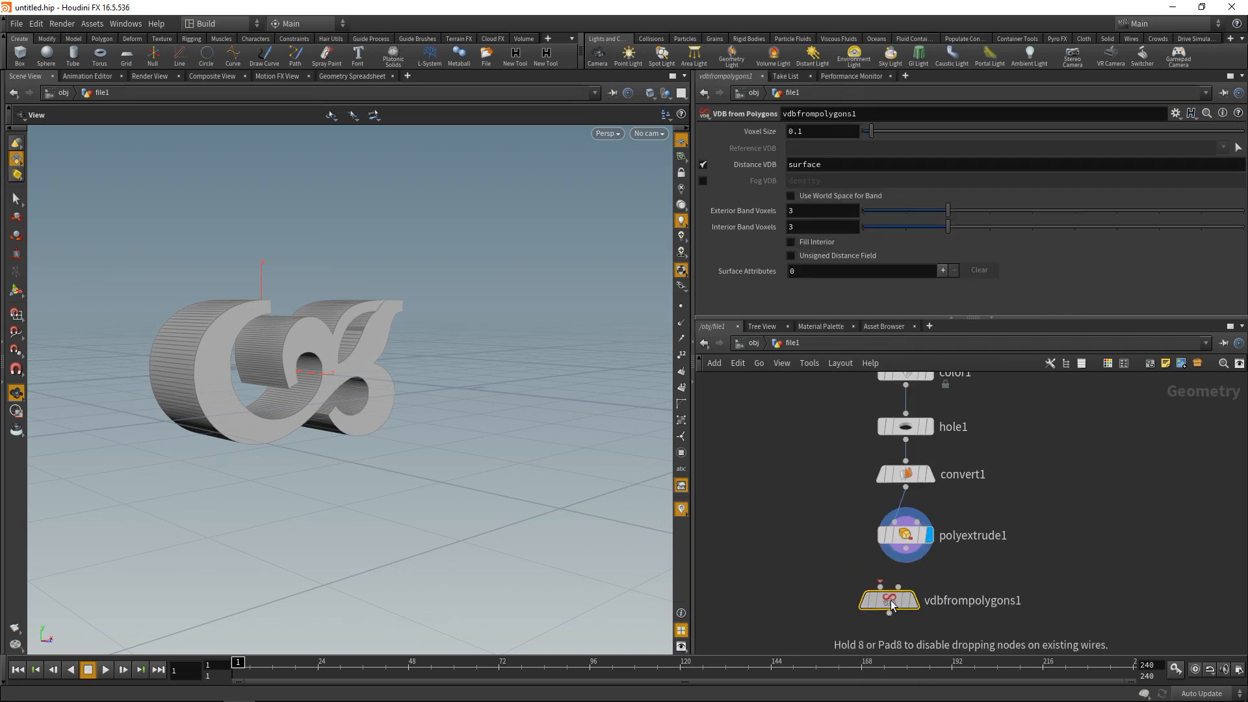
pyautogui.click(912, 589)
pyautogui.moveTo(908, 555); pyautogui.dragTo(900, 586)
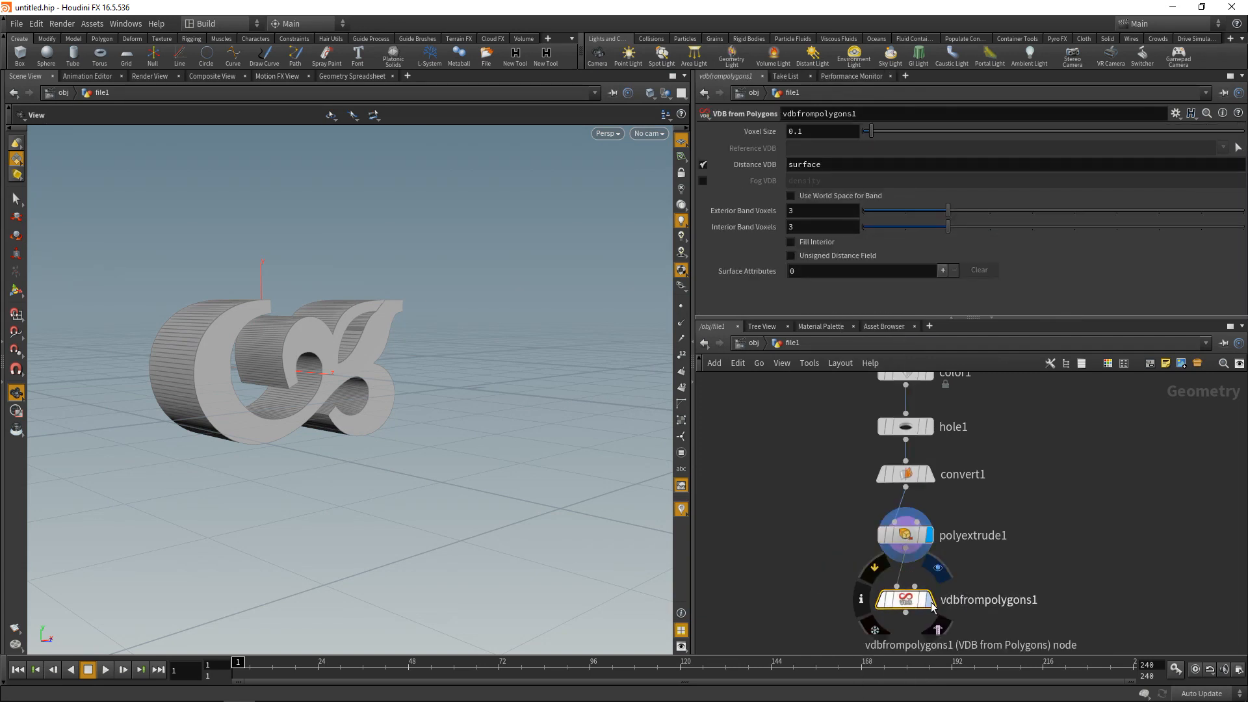
pyautogui.click(929, 600)
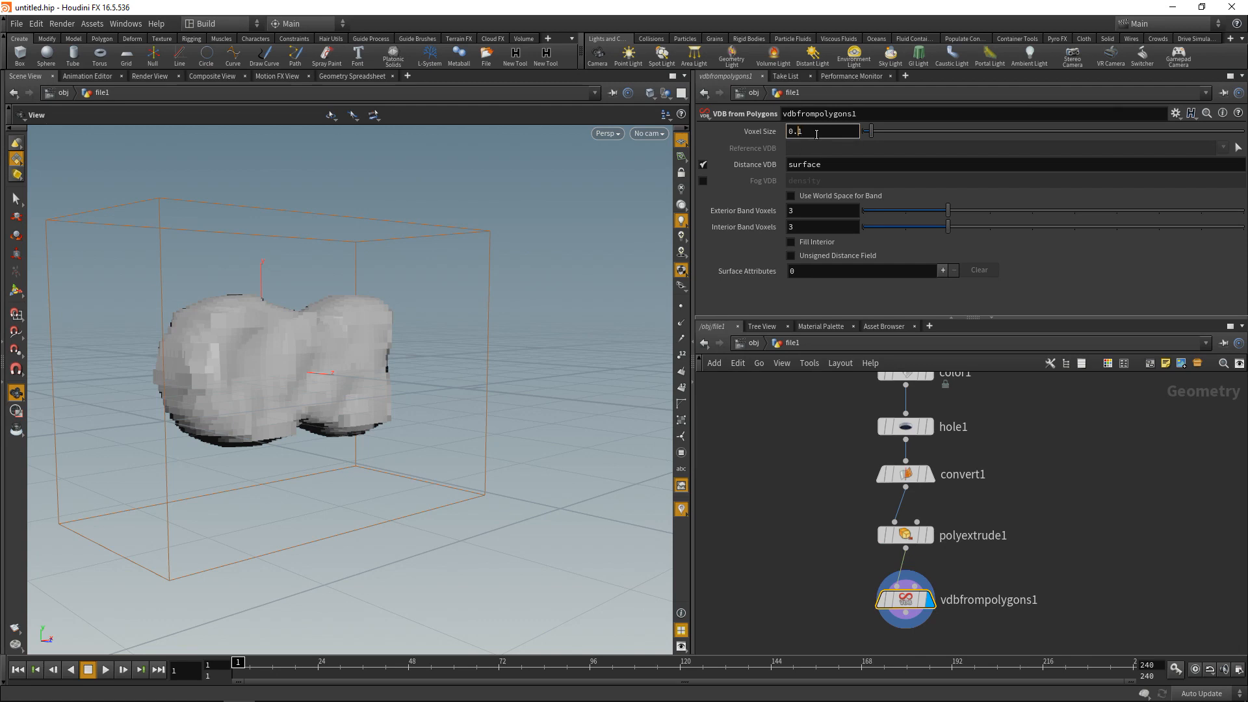
pyautogui.press('Return')
pyautogui.moveTo(456, 351); pyautogui.dragTo(810, 384)
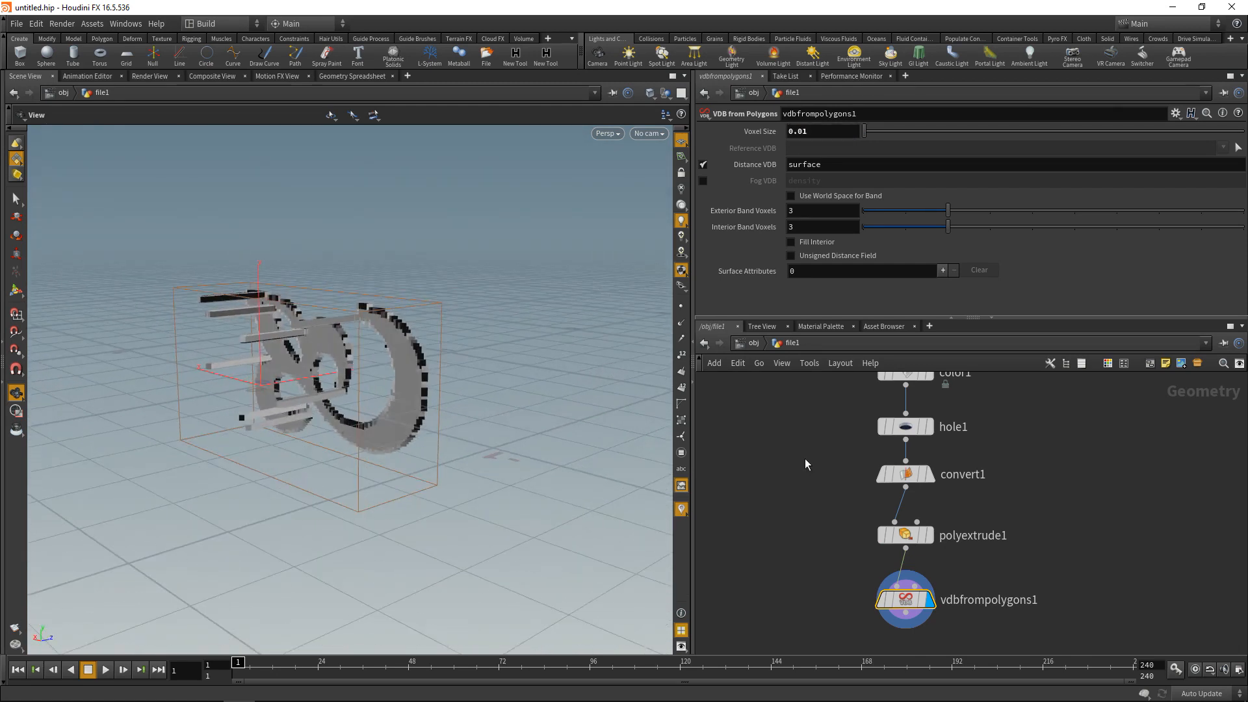
# - Turn on Output Back for the PolyExtrude node and display the VDB from Polygons node again
pyautogui.click(929, 535)
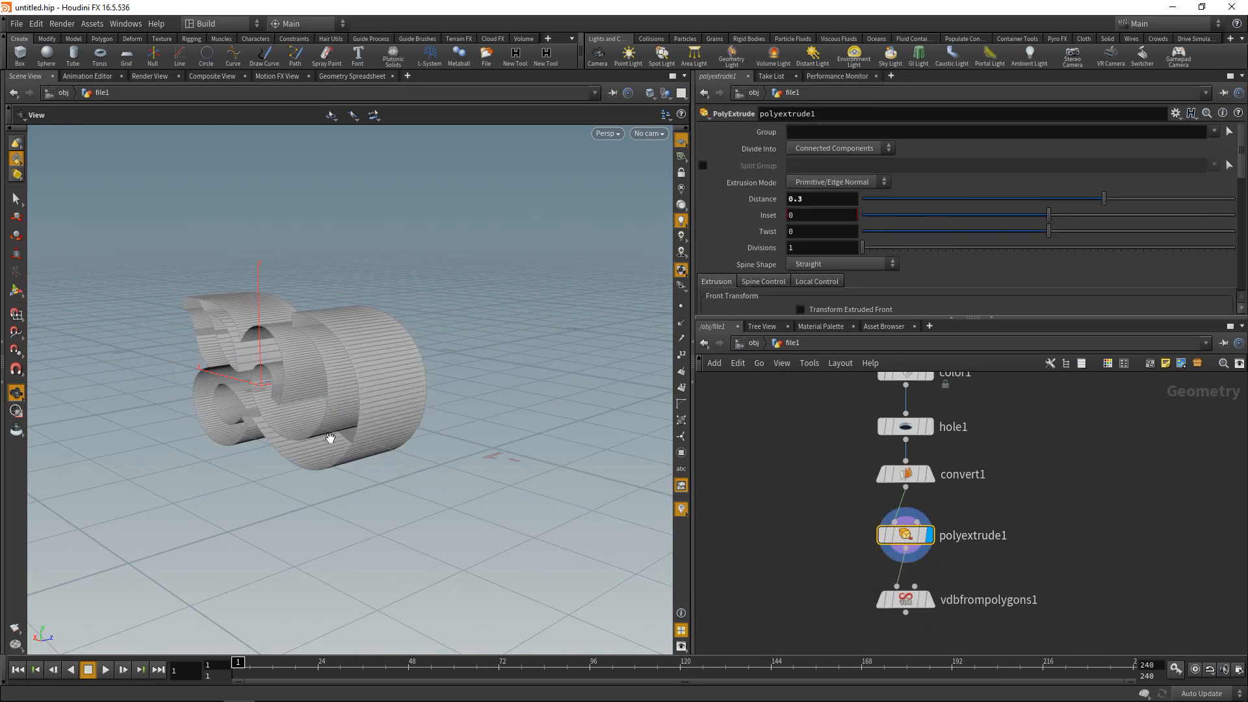
pyautogui.moveTo(1244, 152); pyautogui.dragTo(1243, 195)
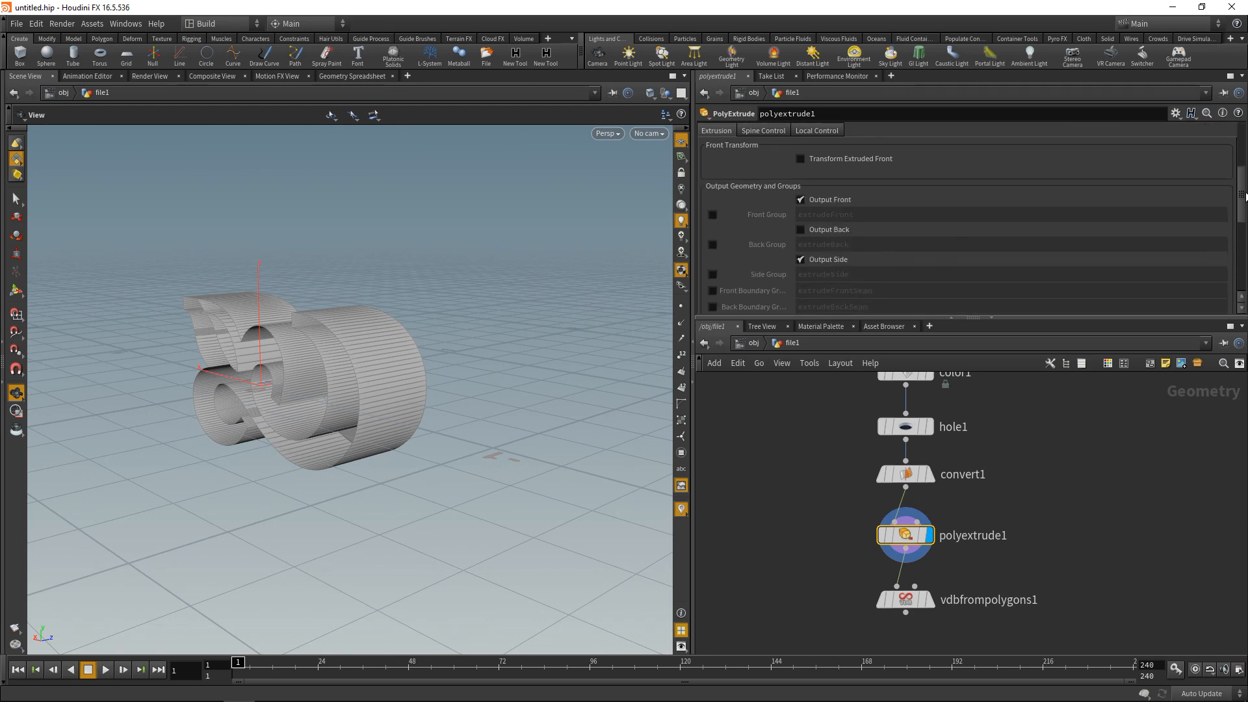
pyautogui.click(806, 230)
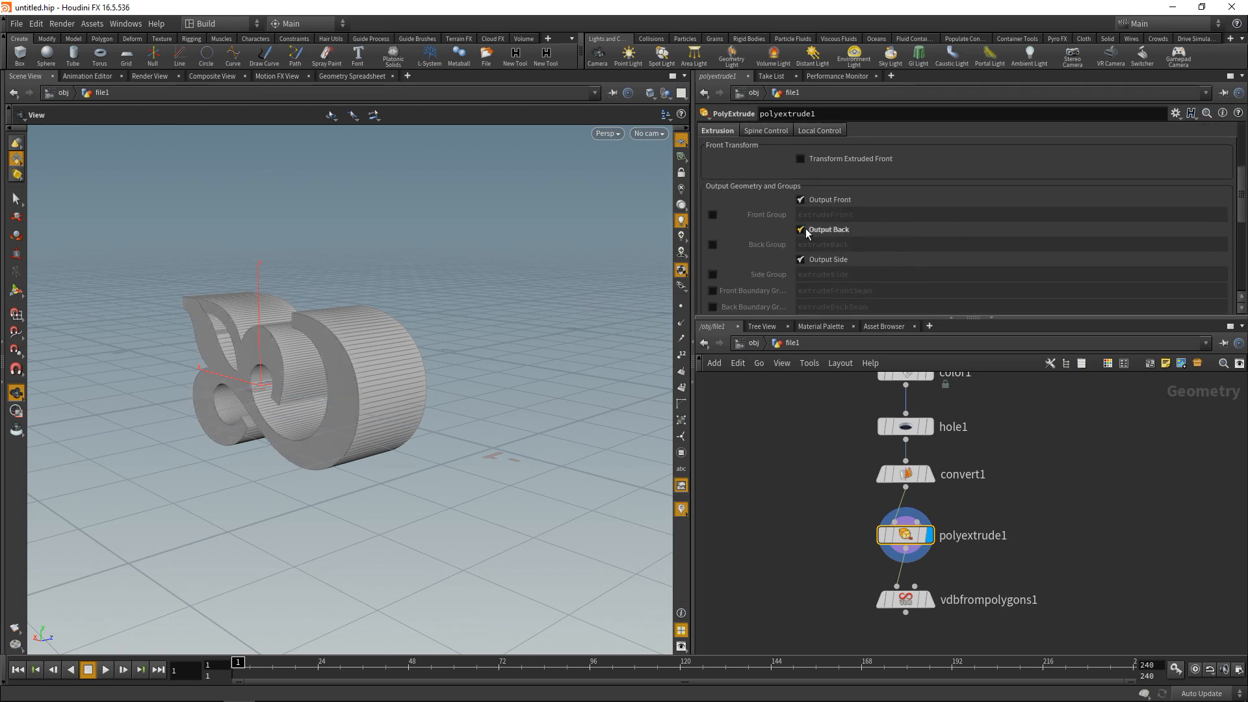
pyautogui.click(931, 605)
pyautogui.keyDown('alt'); pyautogui.moveTo(523, 476); pyautogui.dragTo(245, 412); pyautogui.keyUp('alt')
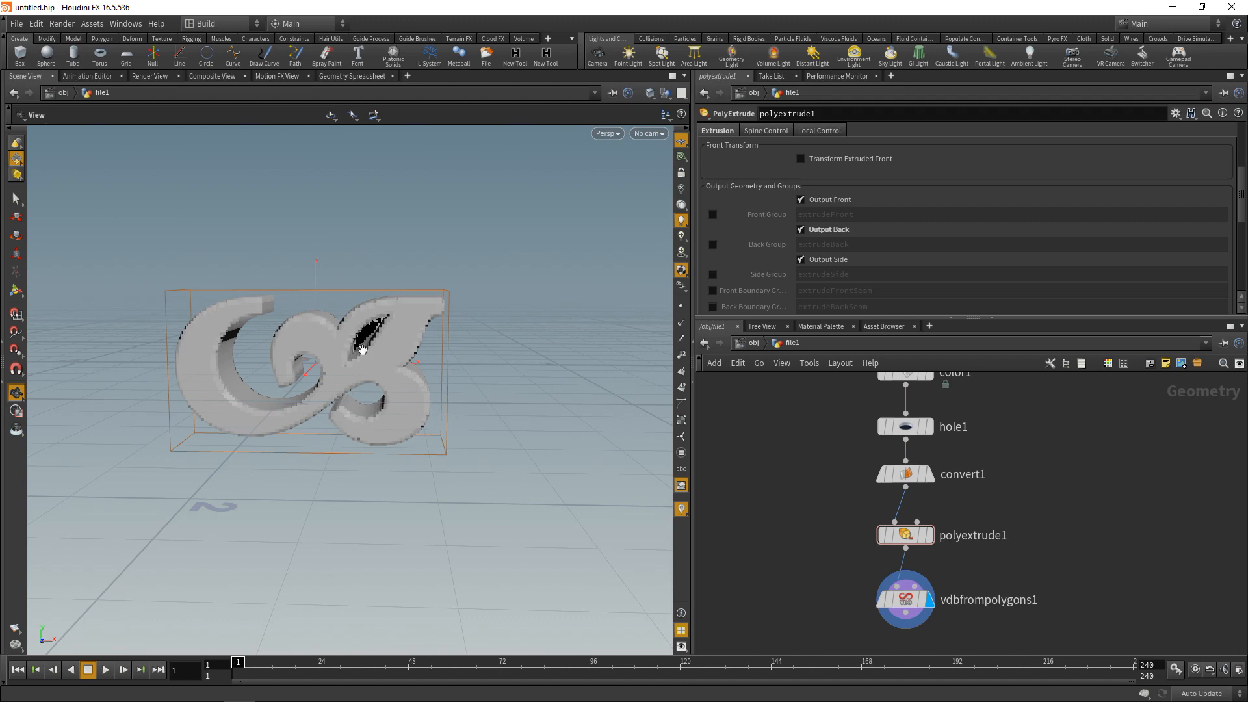
# - Move the VDB from Polygons node closer to the PolyExtrude node and set its voxel size to 0.005
pyautogui.moveTo(875, 593); pyautogui.dragTo(875, 577)
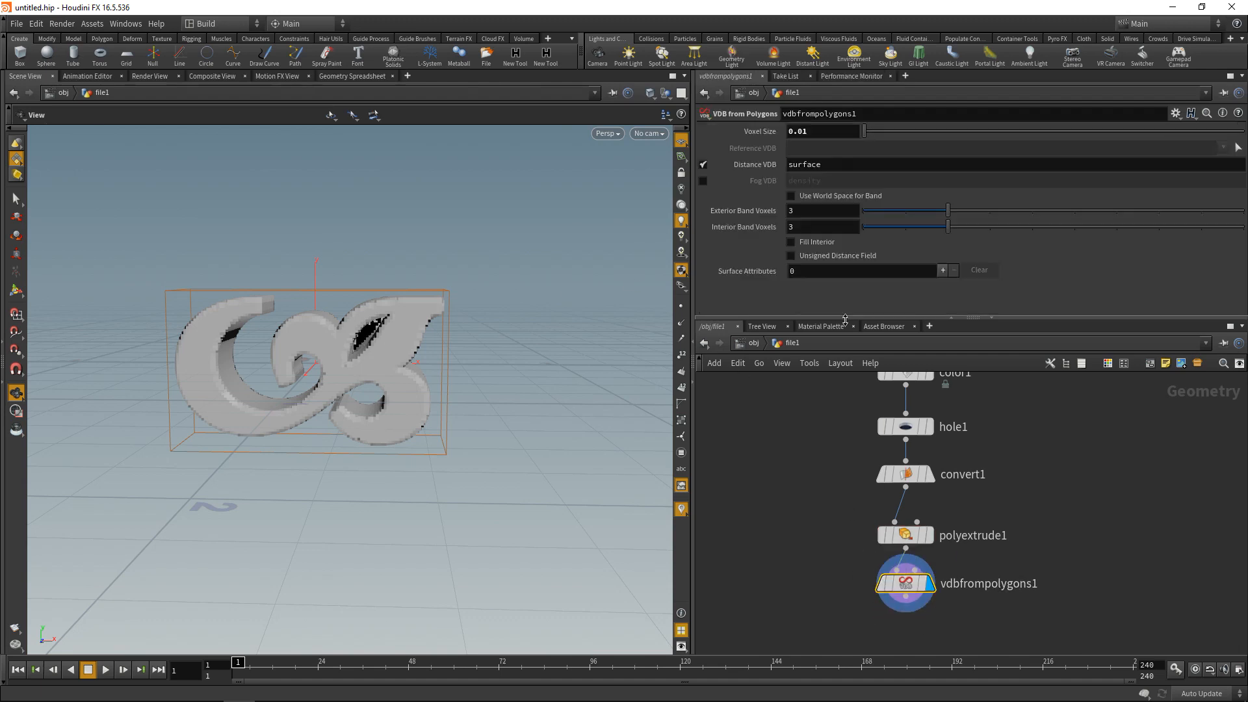
pyautogui.click(825, 131)
pyautogui.press('Return')
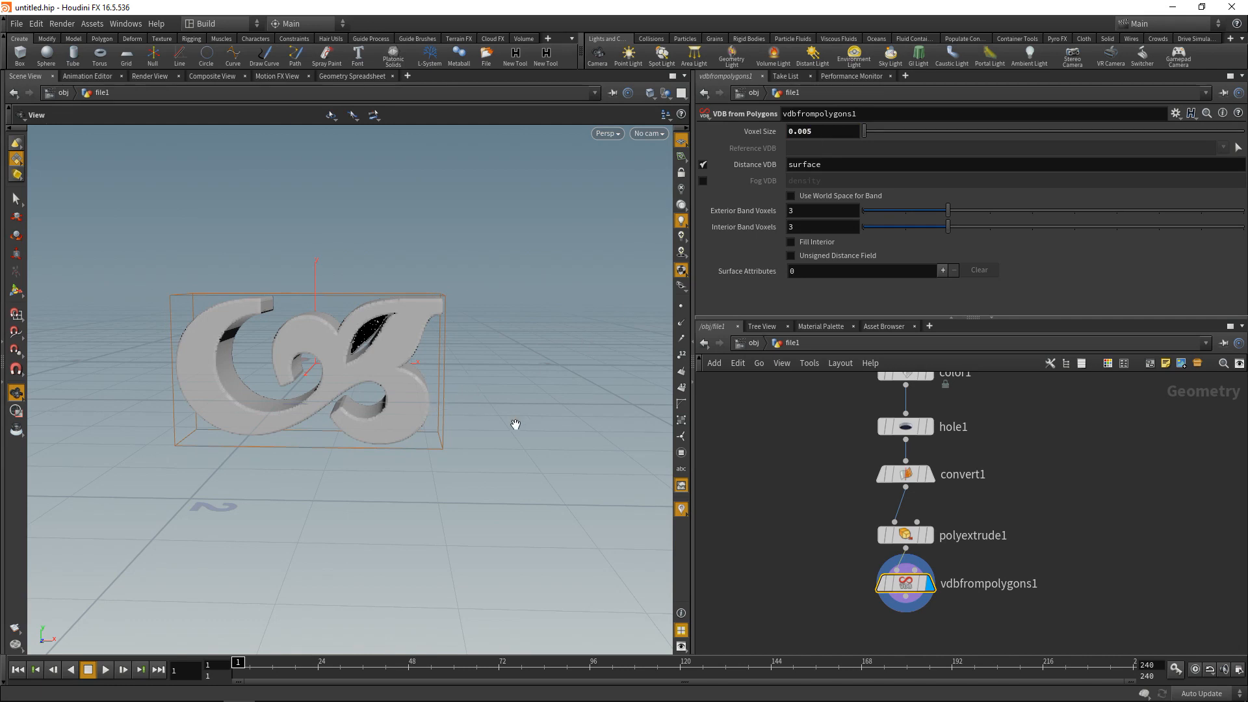
# - Add a VDB Smooth SDF node beneath the VDB from Polygons node
pyautogui.moveTo(812, 535); pyautogui.dragTo(806, 497, button='middle')
pyautogui.press('Tab')
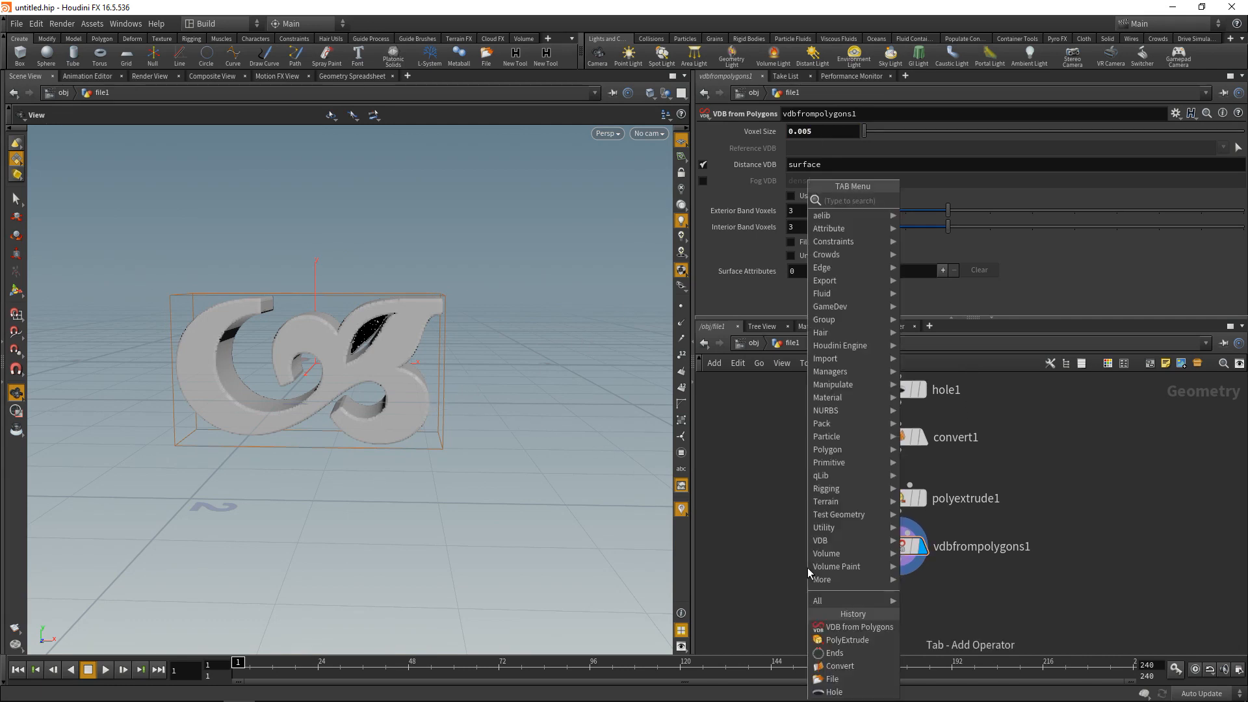
pyautogui.write('smooth')
pyautogui.press('Down')
pyautogui.press('Down')
pyautogui.press('Down')
pyautogui.press('Down')
pyautogui.press('Down')
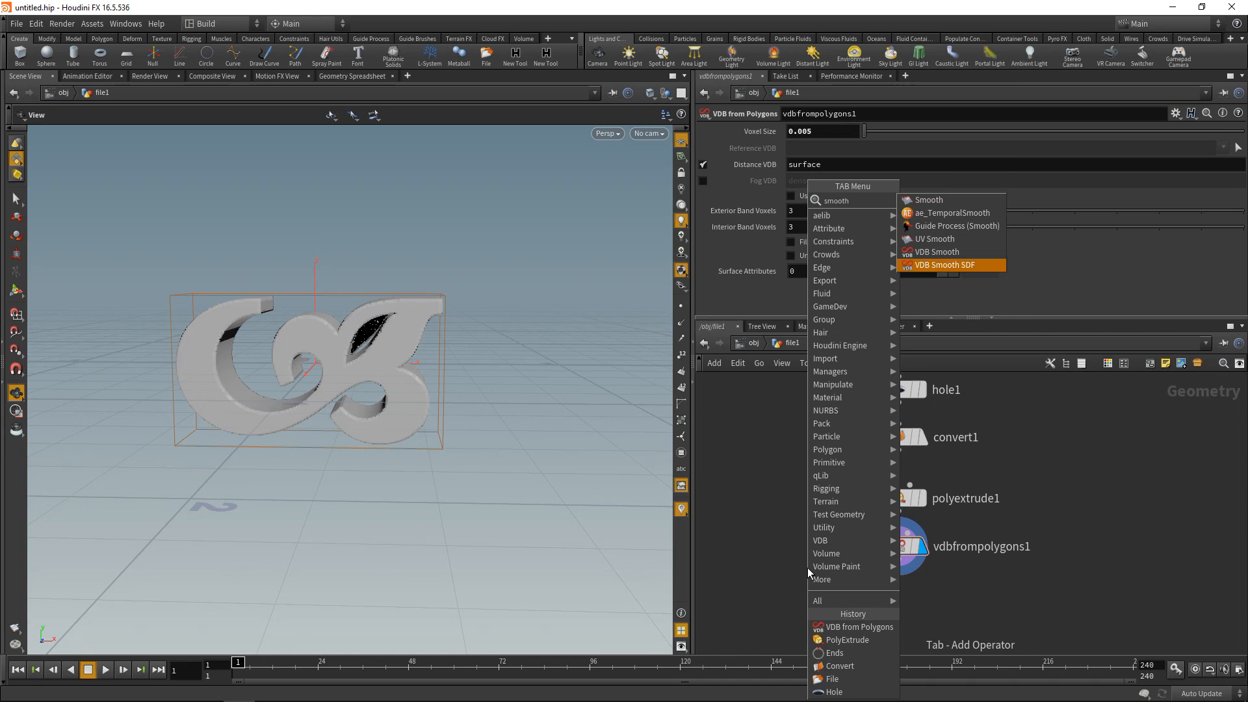
pyautogui.press('Return')
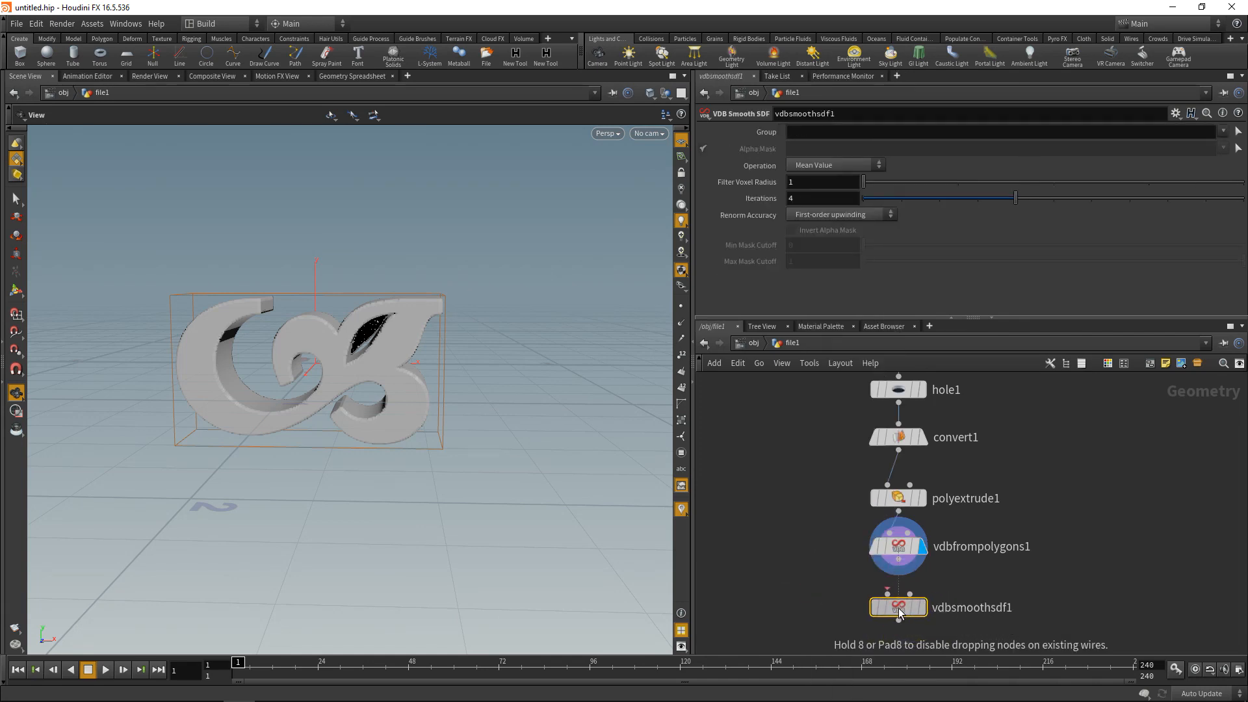
# - Connect the VDB Smooth SDF node to VDB from Polygons, display it, and set its operation to Gaussian
pyautogui.click(898, 607)
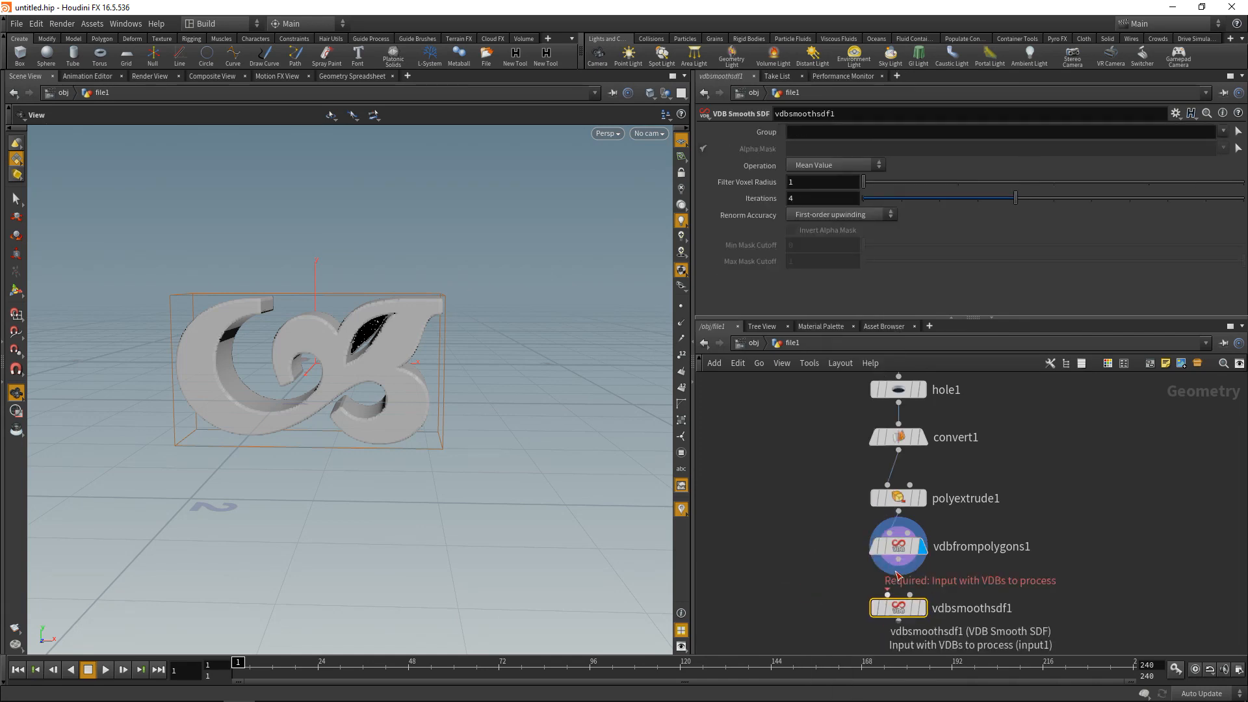
pyautogui.click(922, 608)
pyautogui.click(837, 165)
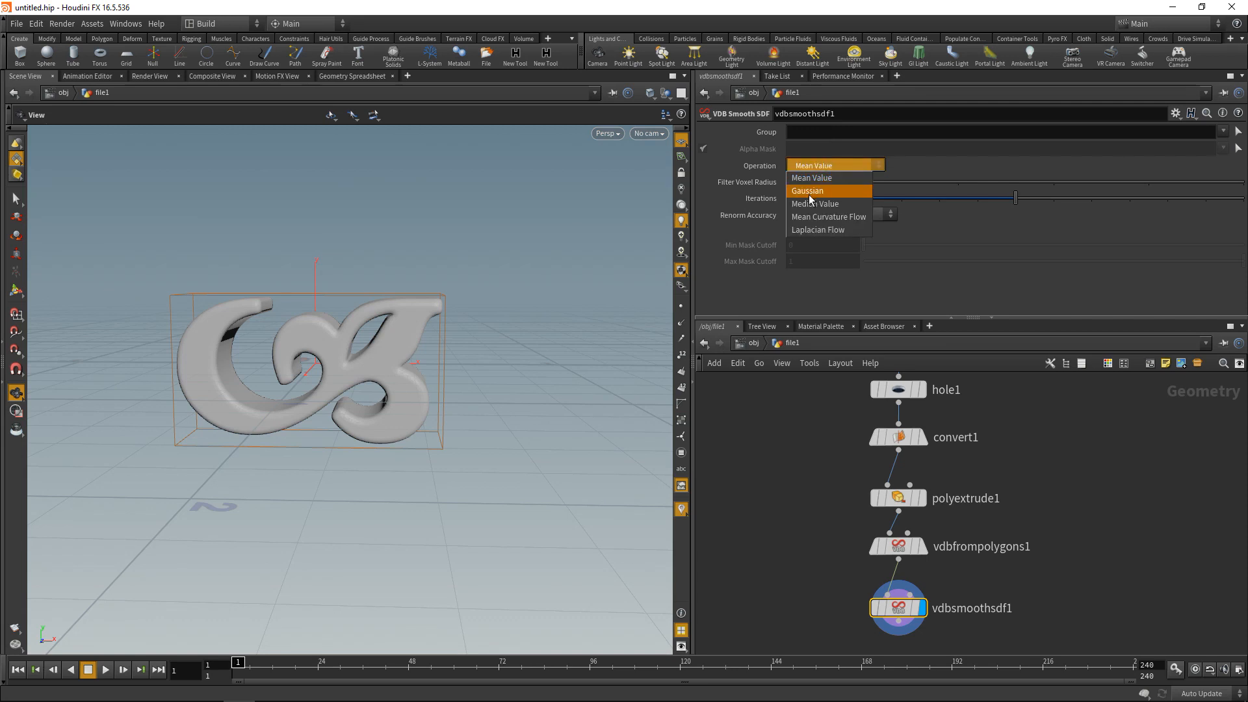
pyautogui.click(816, 184)
# - Try a filter voxel radius of 2 on the VDB Smooth SDF node and settle on 3
pyautogui.moveTo(312, 459); pyautogui.dragTo(325, 448)
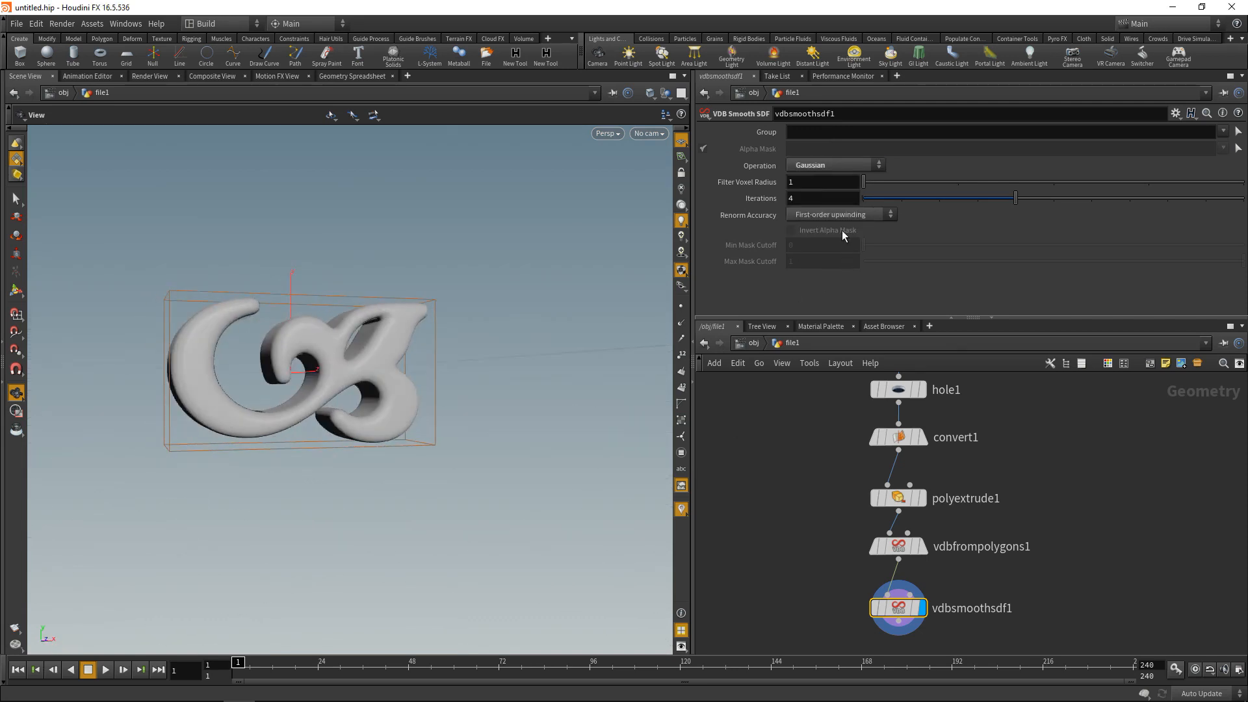
pyautogui.press('BackSpace')
pyautogui.write('2')
pyautogui.press('Return')
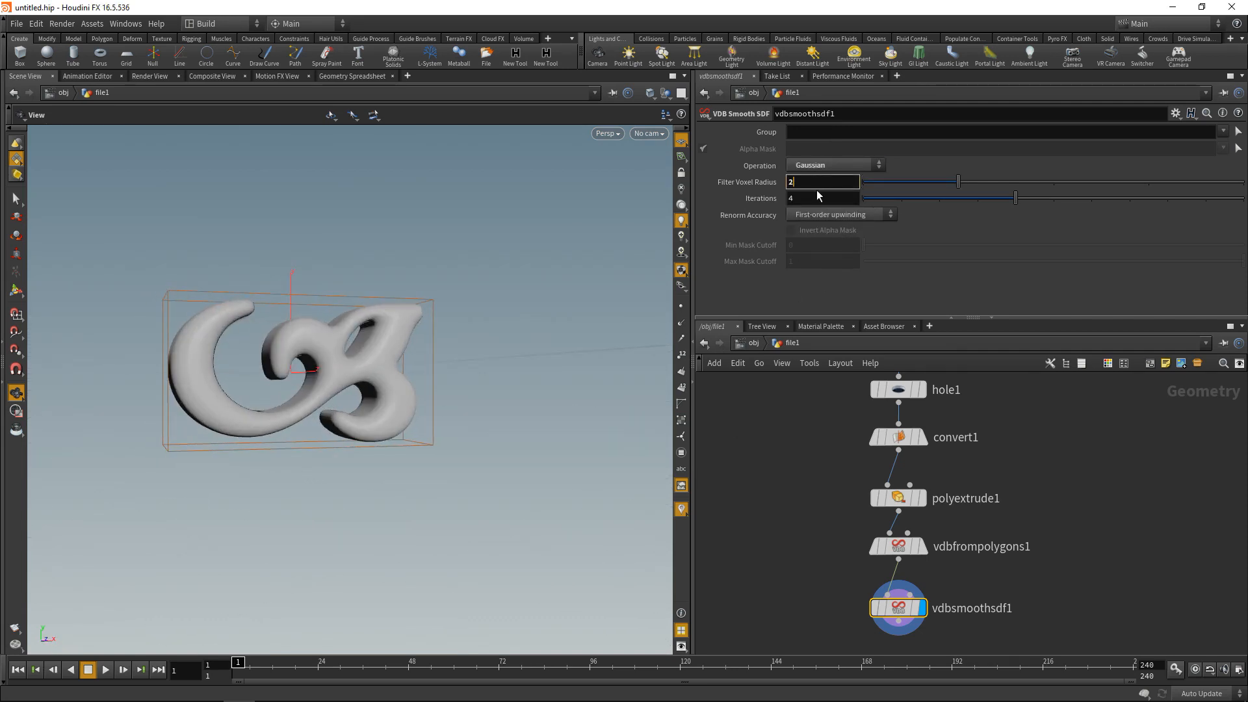
pyautogui.moveTo(369, 451); pyautogui.dragTo(429, 416)
pyautogui.click(834, 184)
pyautogui.press('BackSpace')
pyautogui.write('3')
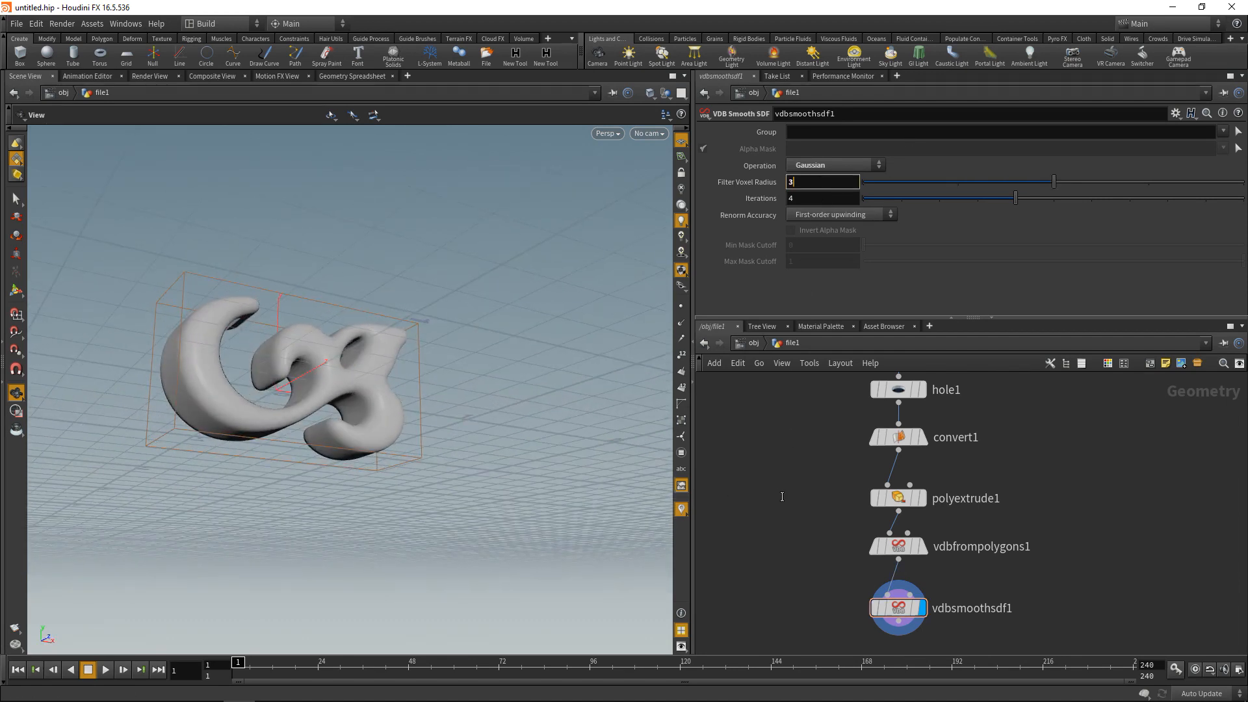
pyautogui.press('Return')
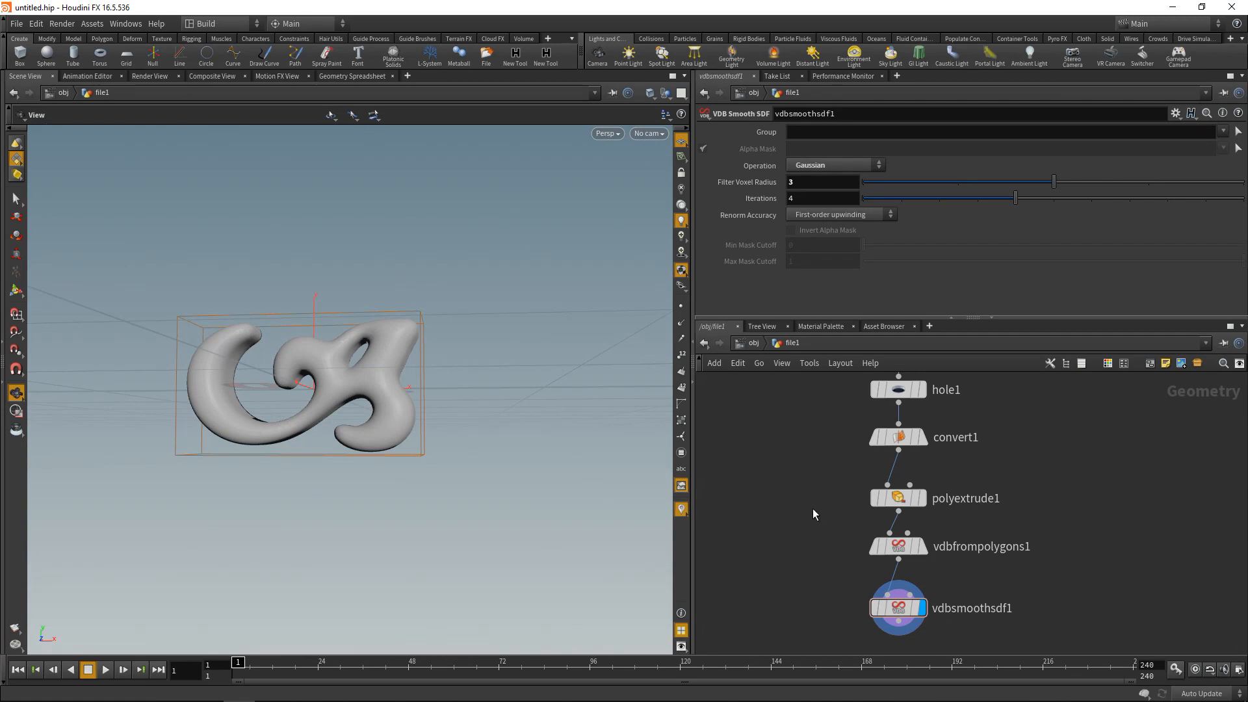
# - Add a Convert VDB node below the VDB Smooth SDF node
pyautogui.moveTo(805, 557); pyautogui.dragTo(807, 479, button='middle')
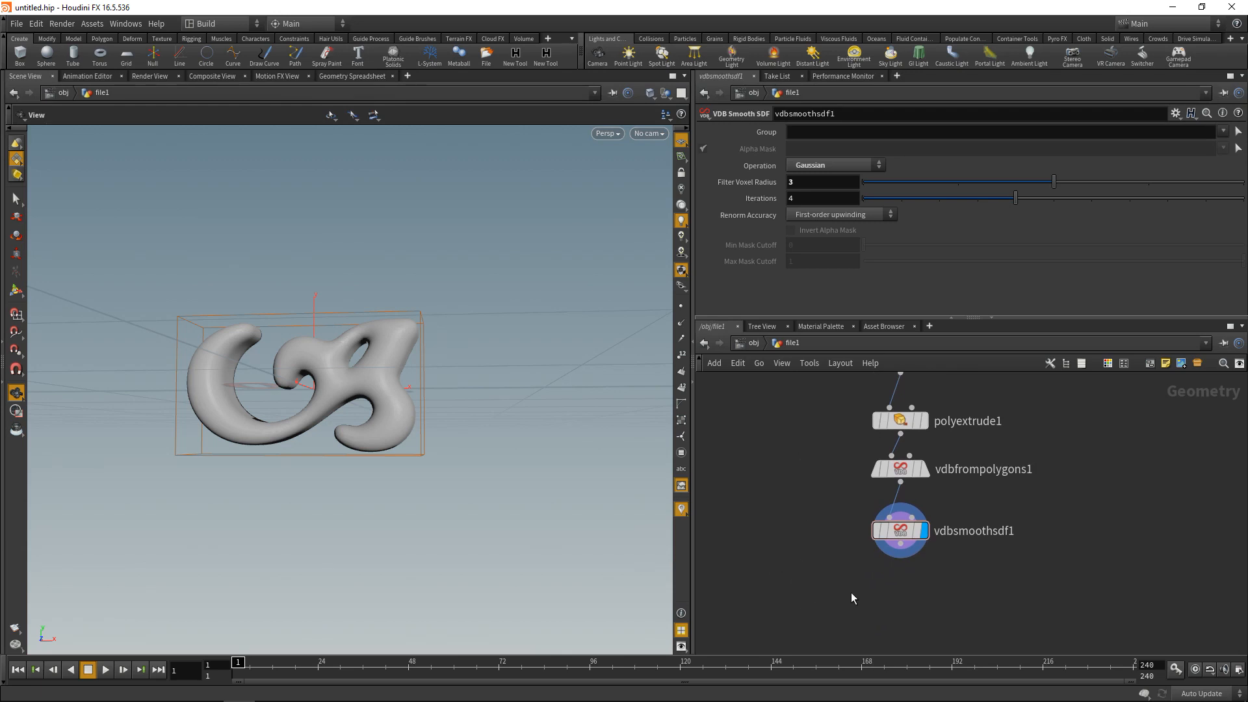
pyautogui.press('Tab')
pyautogui.write('convdb')
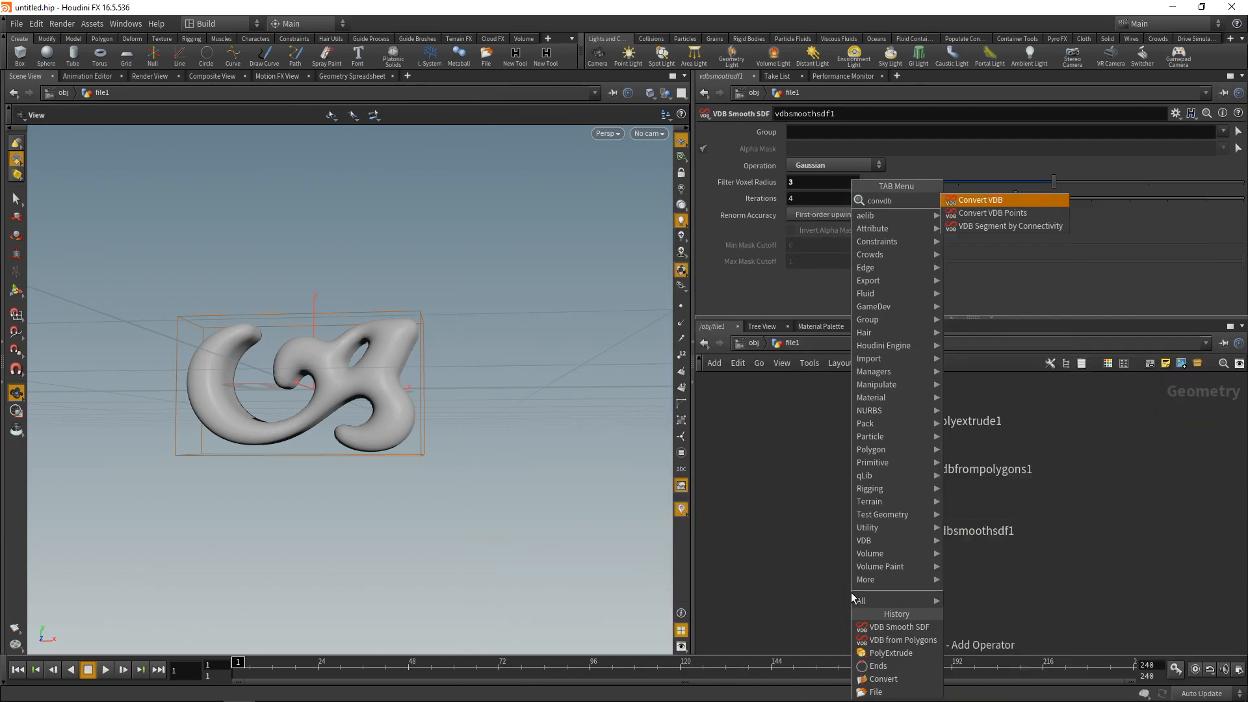
pyautogui.press('Return')
pyautogui.click(852, 592)
# - Set Convert VDB to output Polygons, wire it to the VDB Smooth SDF node, align it underneath, and display it
pyautogui.click(824, 148)
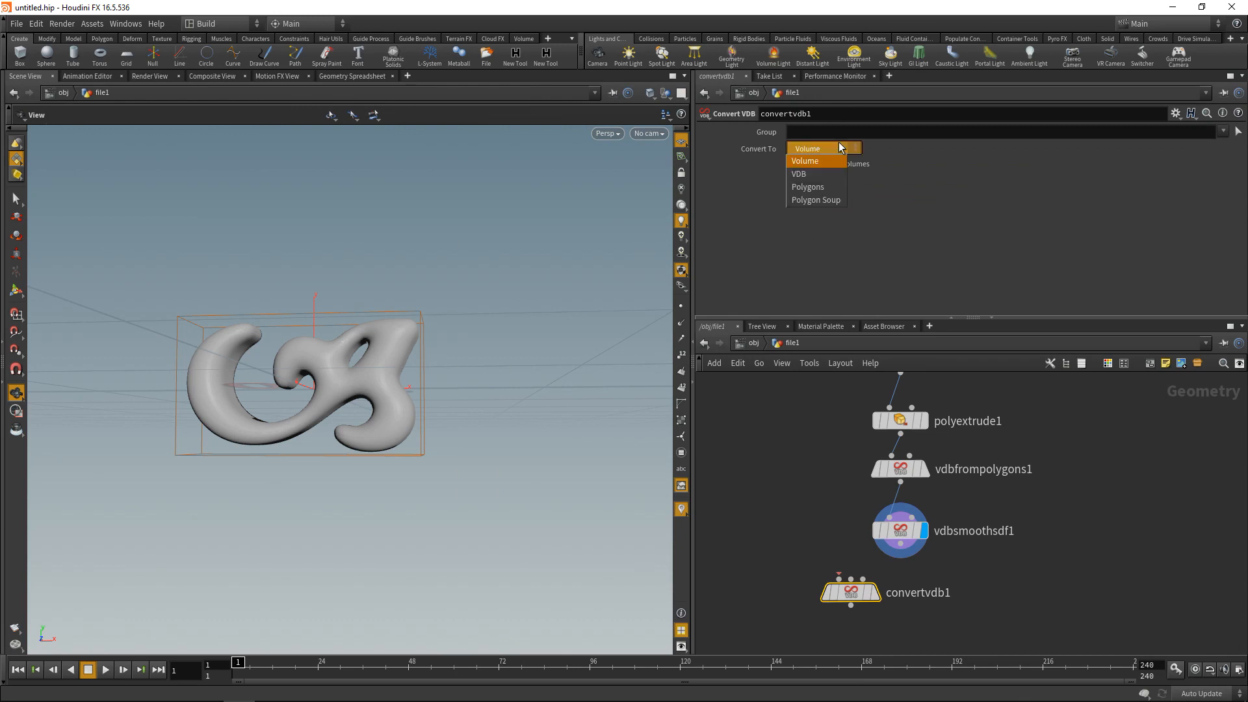
pyautogui.click(808, 187)
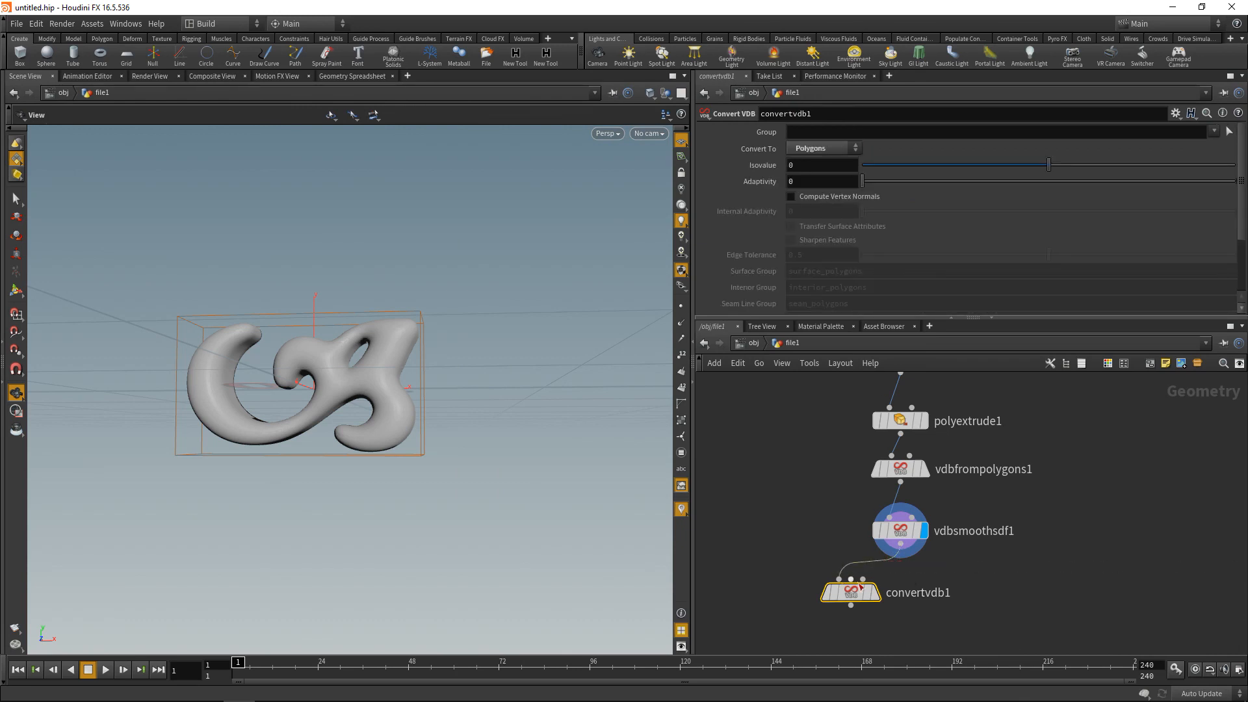
pyautogui.click(873, 597)
pyautogui.moveTo(855, 597); pyautogui.dragTo(900, 590)
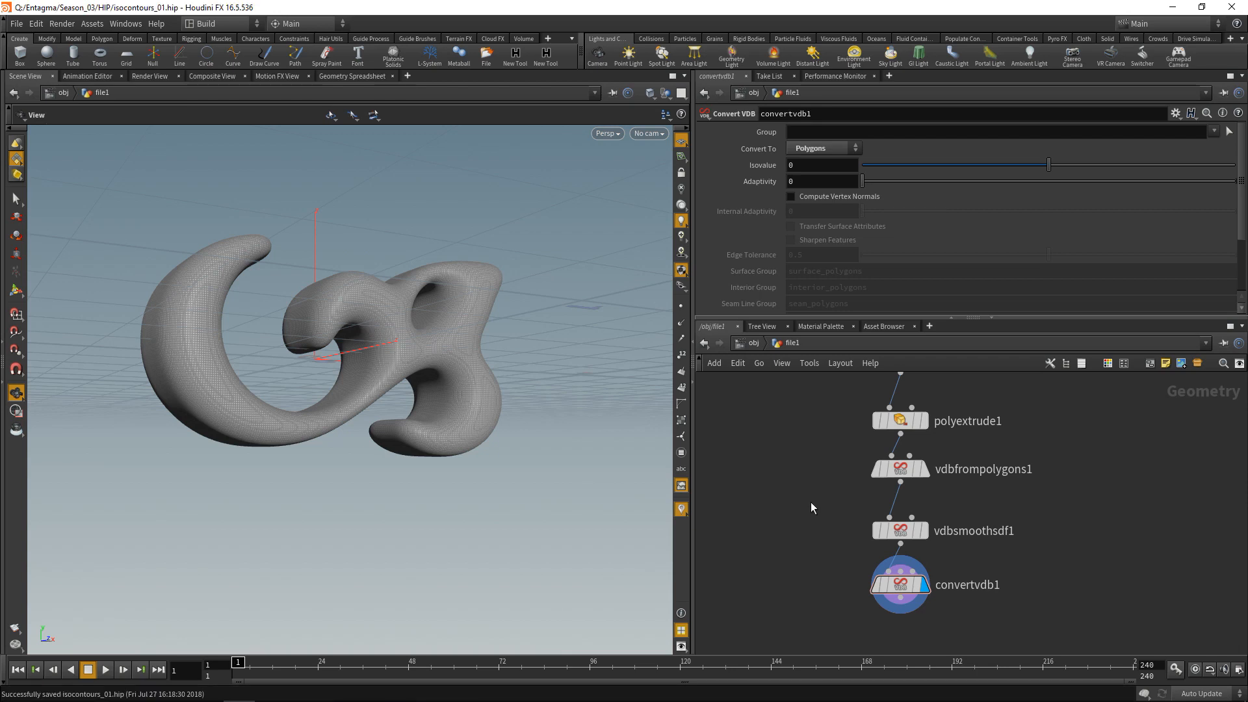
# - Add a Boolean node below the chain and connect the Convert VDB output to its first input
pyautogui.scroll(-3, 818, 520)
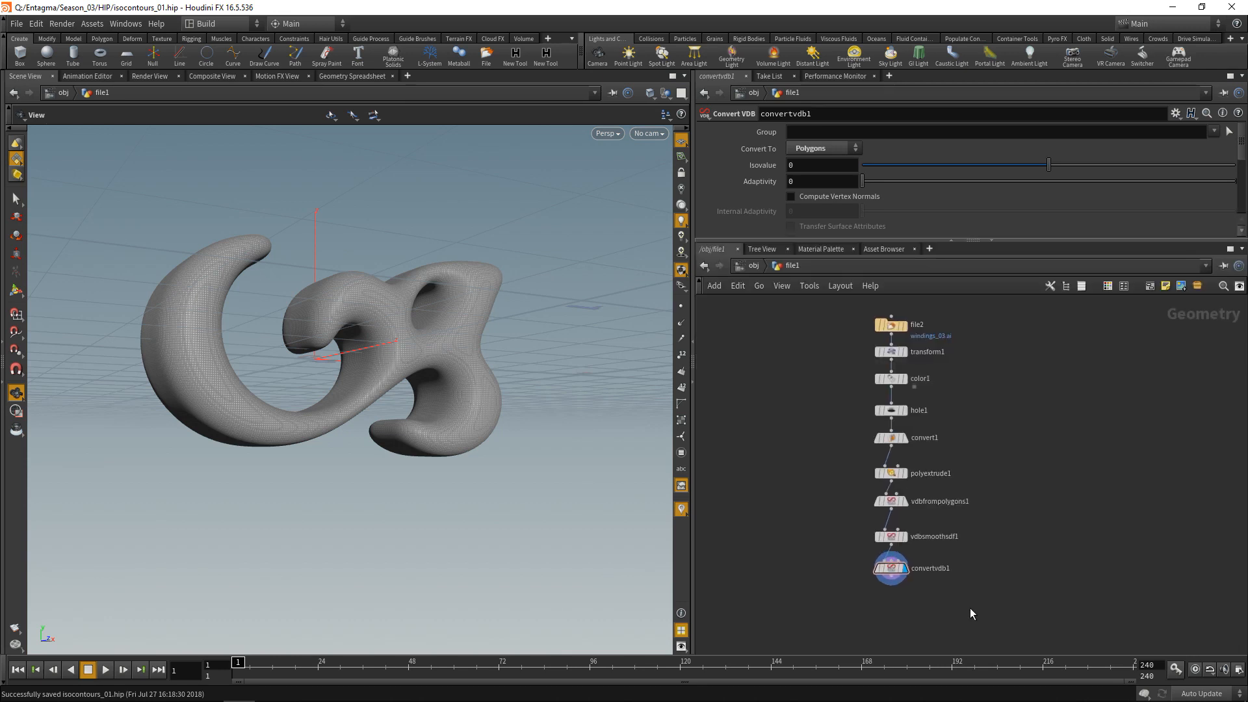
pyautogui.press('Tab')
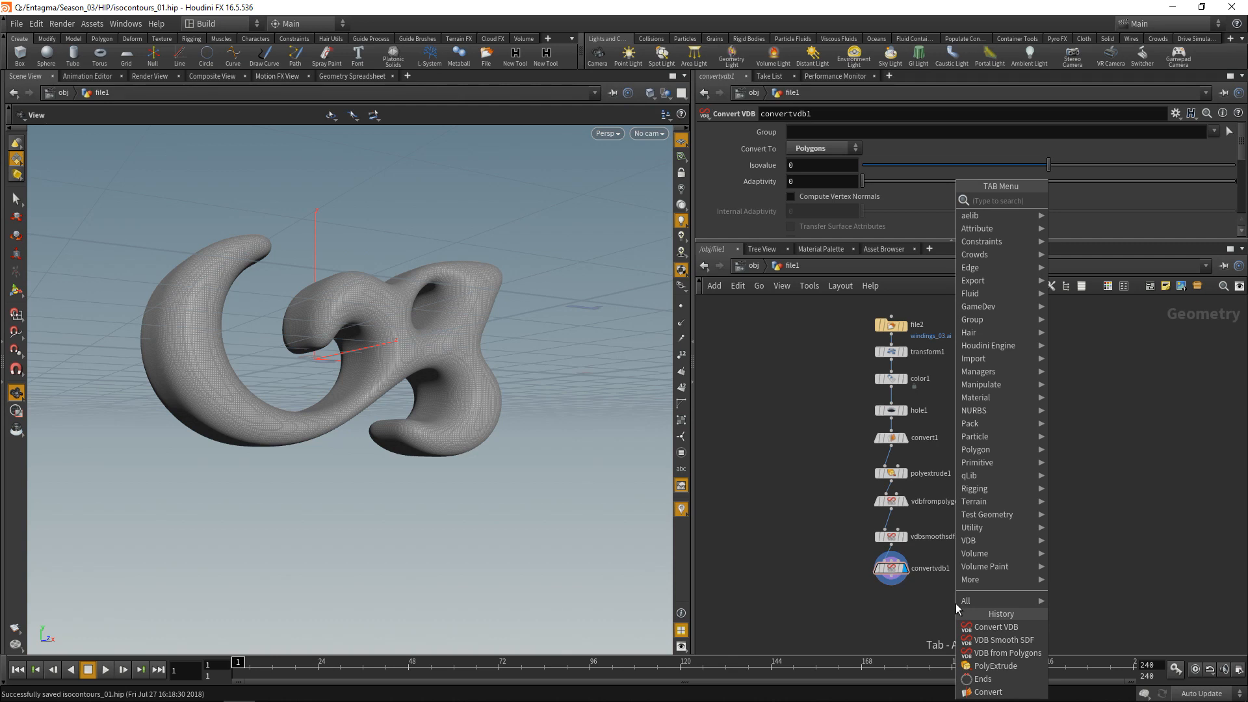
pyautogui.write('boole')
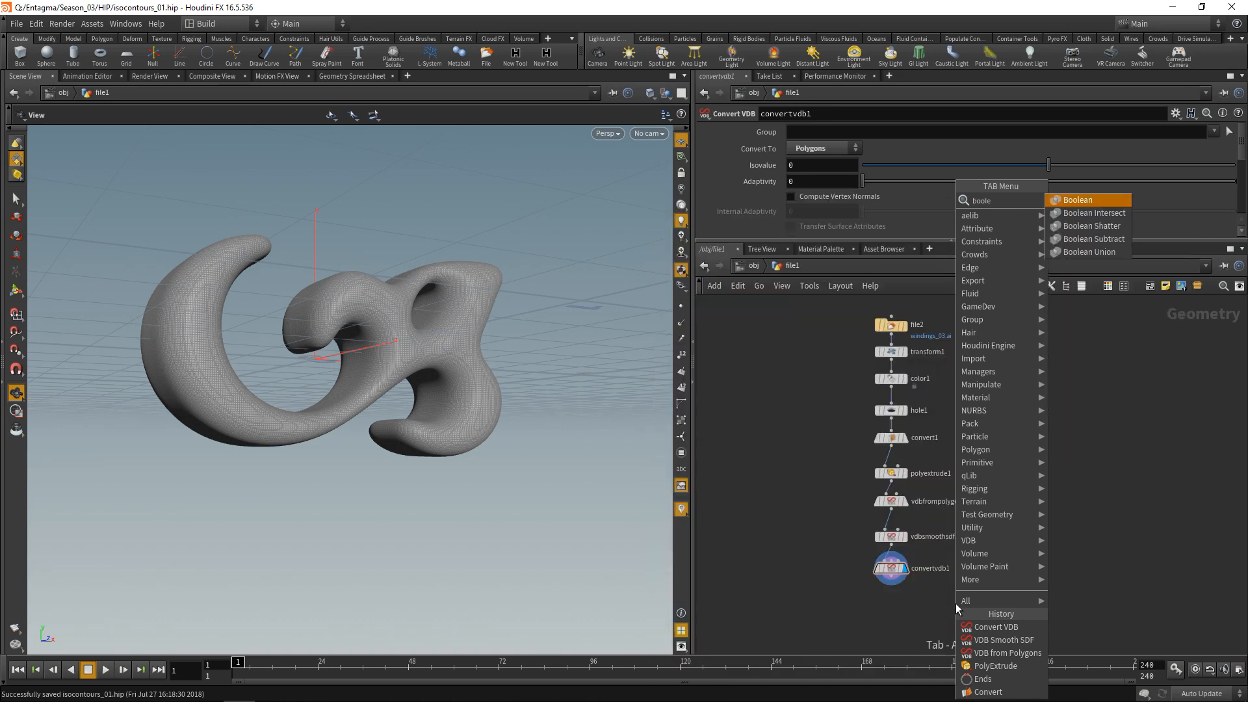
pyautogui.press('Return')
pyautogui.click(955, 604)
pyautogui.click(890, 584)
pyautogui.click(944, 594)
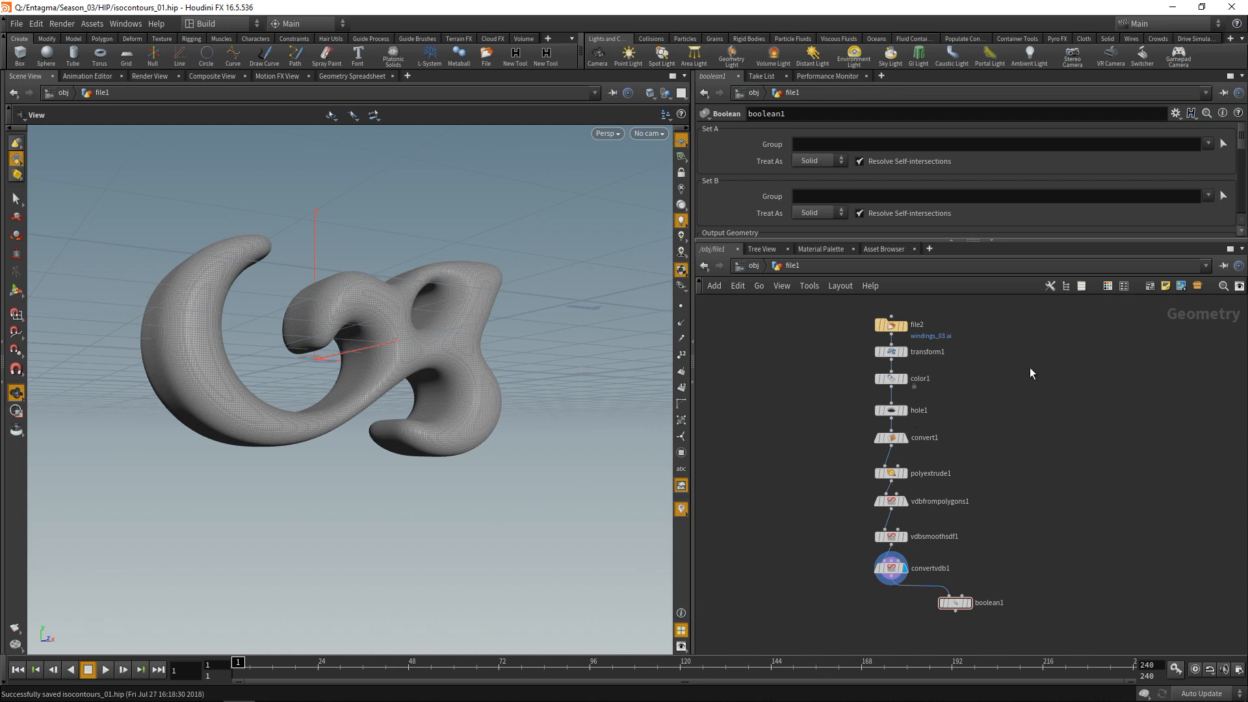
# - Add a Grid node beside the existing chain and show it as a template
pyautogui.press('Tab')
pyautogui.write('grid')
pyautogui.press('Return')
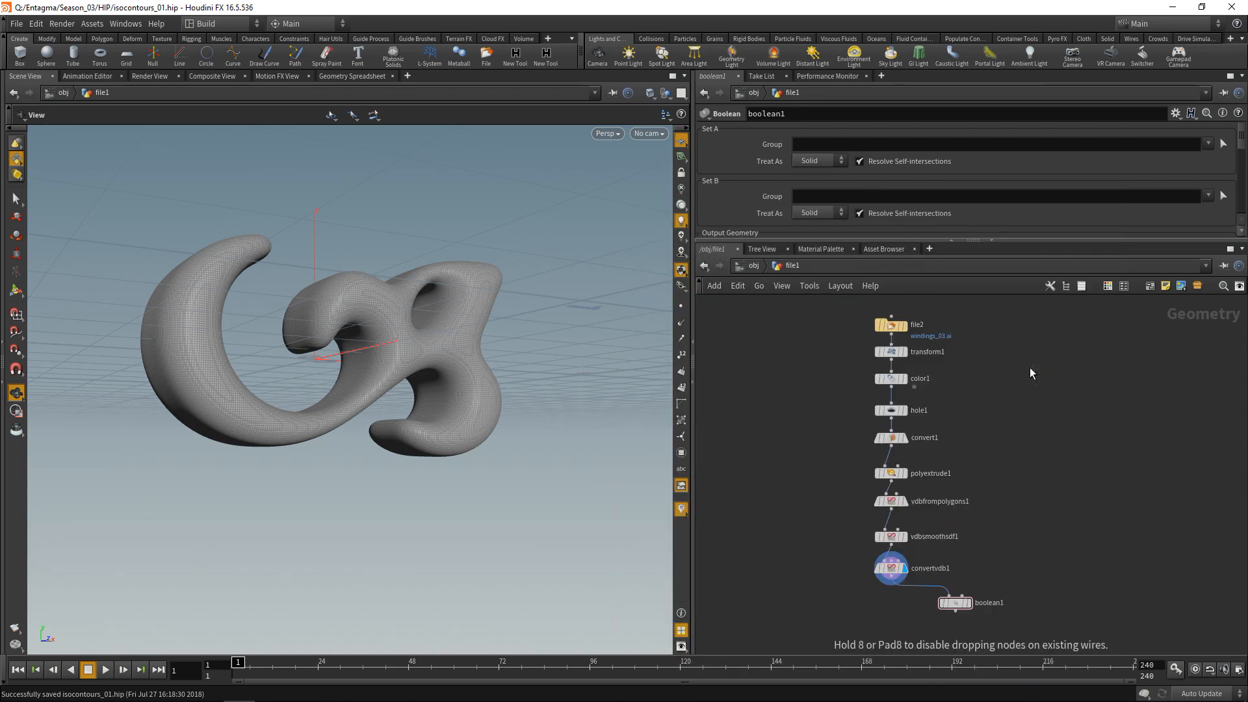
pyautogui.click(1030, 368)
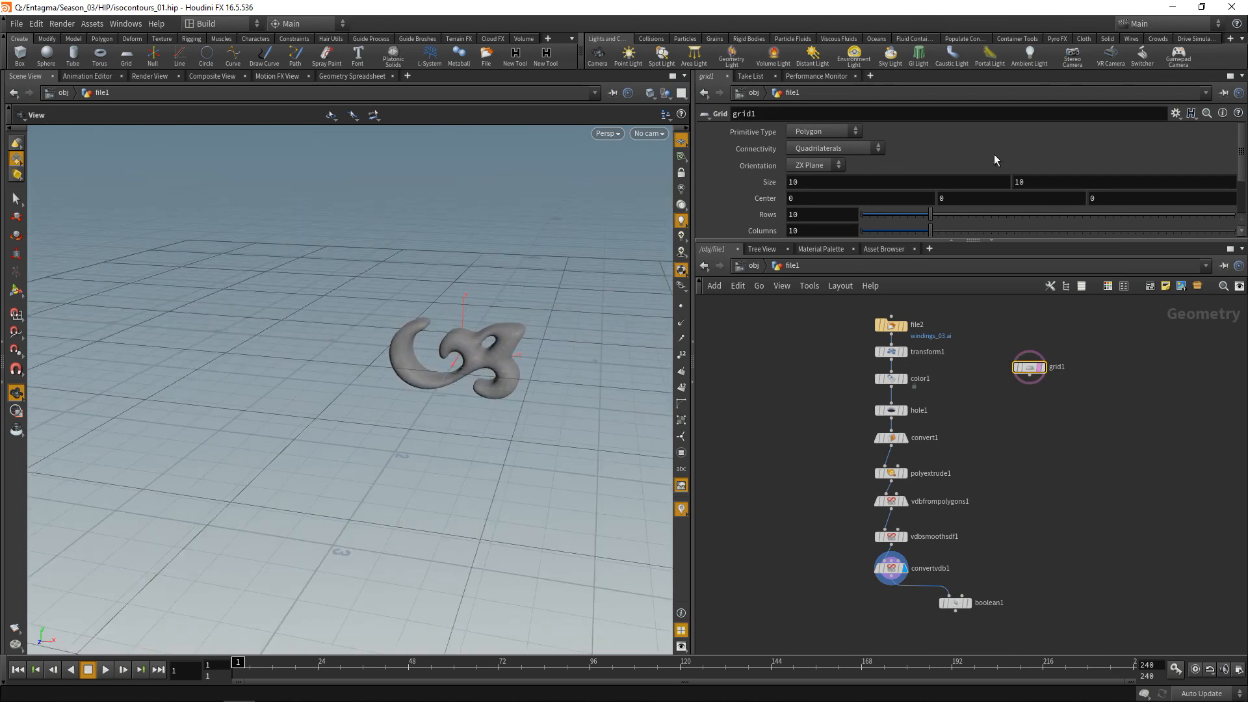
# - Set the grid's size to 3 by 3
pyautogui.moveTo(821, 183); pyautogui.dragTo(684, 183)
pyautogui.write('3')
pyautogui.press('Tab')
pyautogui.write('3')
pyautogui.press('Return')
# - Set the grid's size to 2 by 2 with 2 rows and 2 columns
pyautogui.moveTo(799, 181); pyautogui.dragTo(715, 216)
pyautogui.write('2')
pyautogui.press('Tab')
pyautogui.write('2')
pyautogui.press('Return')
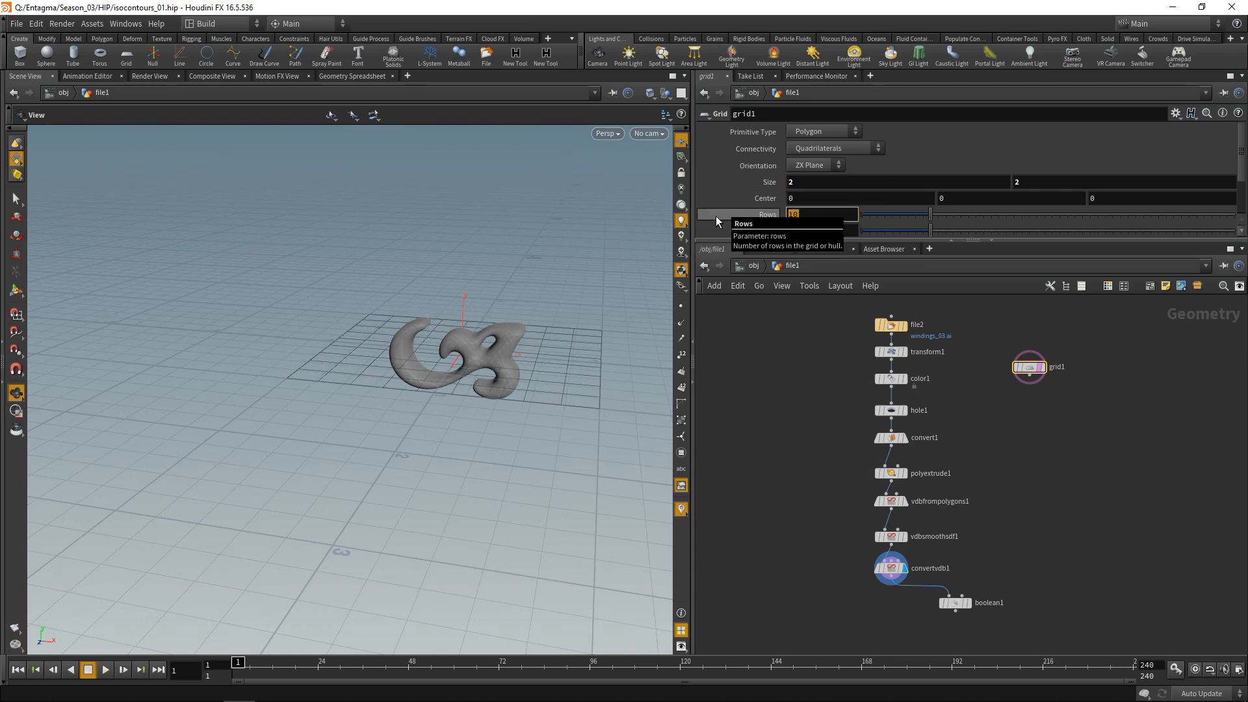
pyautogui.write('2')
pyautogui.press('Tab')
pyautogui.write('2')
pyautogui.press('Return')
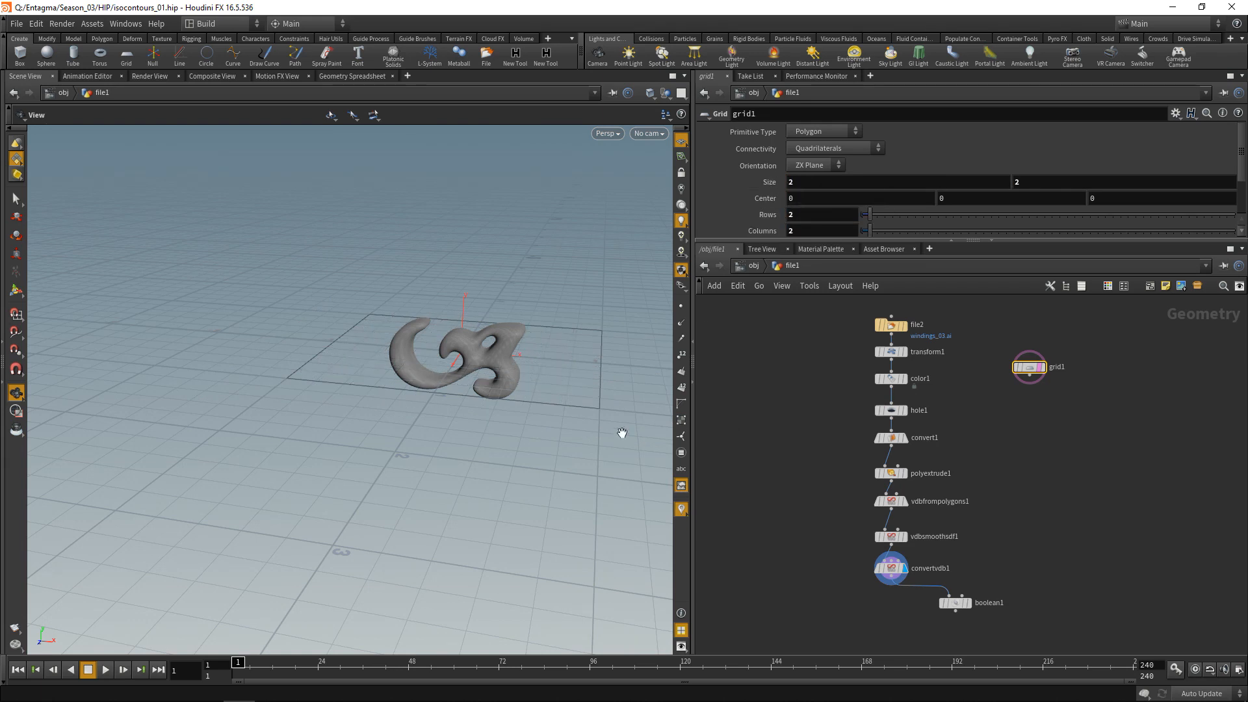
# - Add a Copy and Transform node beneath the Grid node, wire the grid into it, and template it
pyautogui.moveTo(434, 341); pyautogui.dragTo(260, 361)
pyautogui.press('Tab')
pyautogui.write('copy')
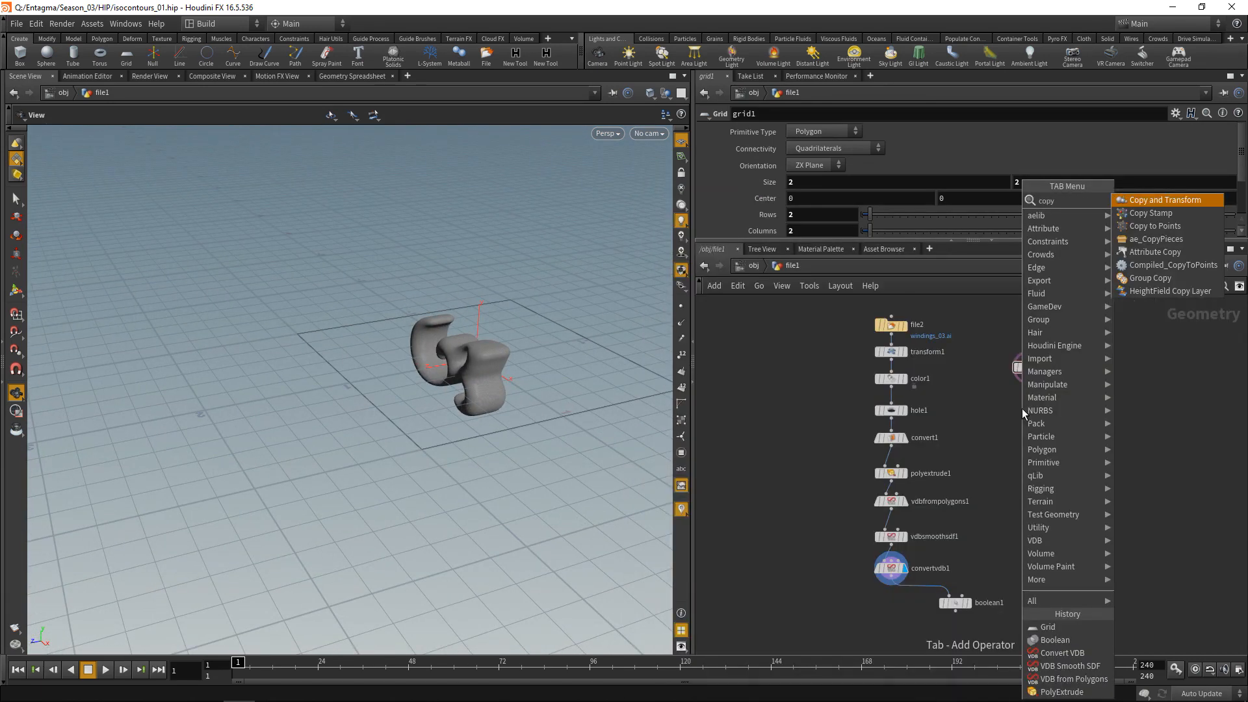
pyautogui.press('Return')
pyautogui.click(1022, 409)
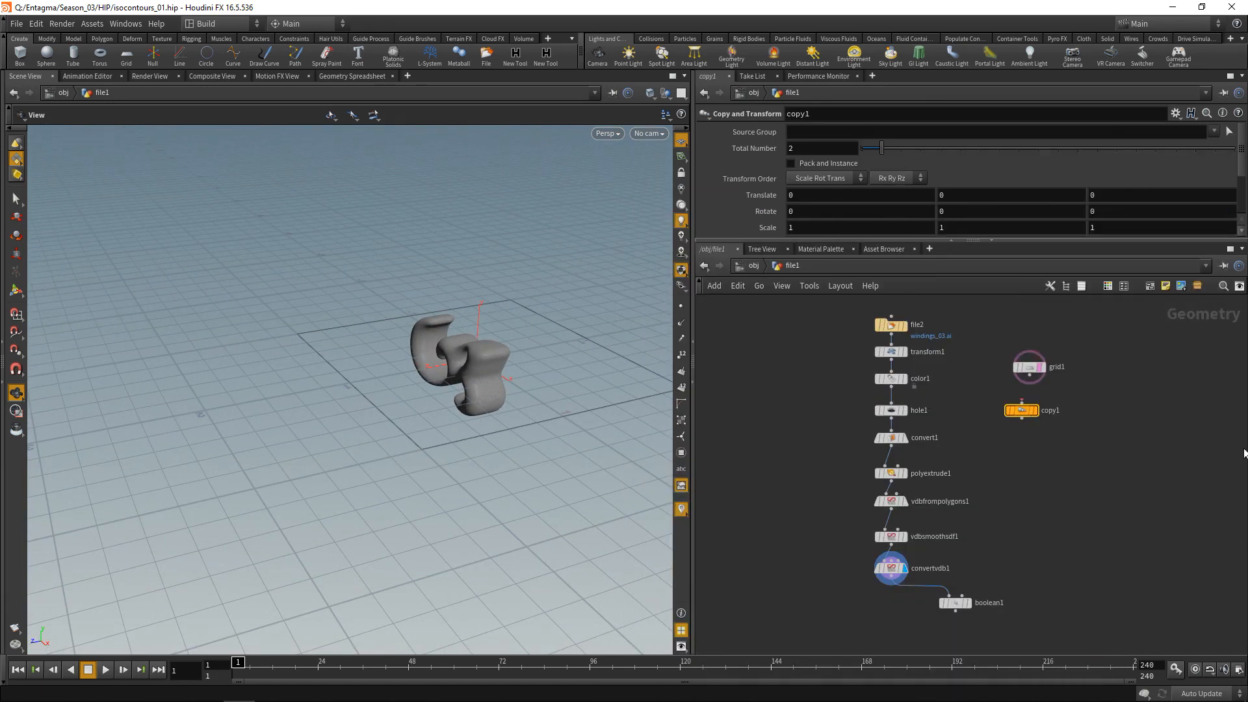
pyautogui.moveTo(1031, 377)
pyautogui.mouseDown()
pyautogui.moveTo(1021, 401)
pyautogui.moveTo(1033, 401)
pyautogui.mouseUp()
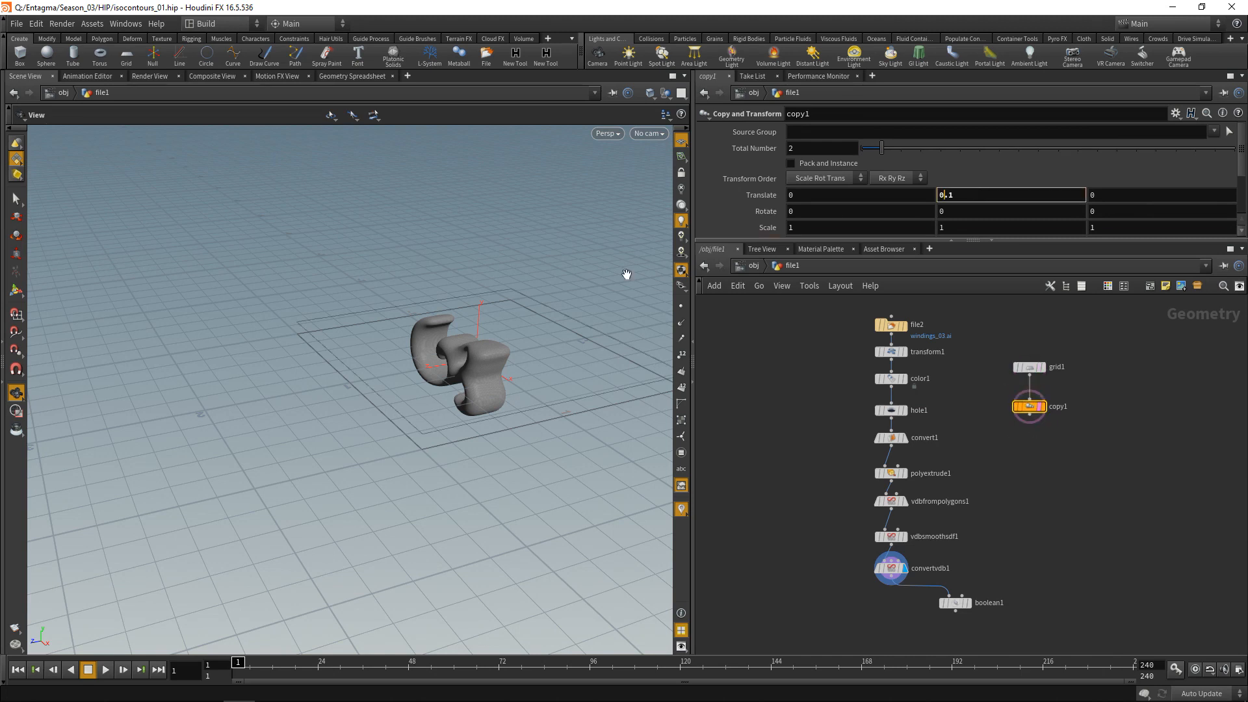
# - Set the Copy and Transform node's Y translation to 0.01 and its total number of copies to 100
pyautogui.moveTo(626, 274); pyautogui.dragTo(535, 279)
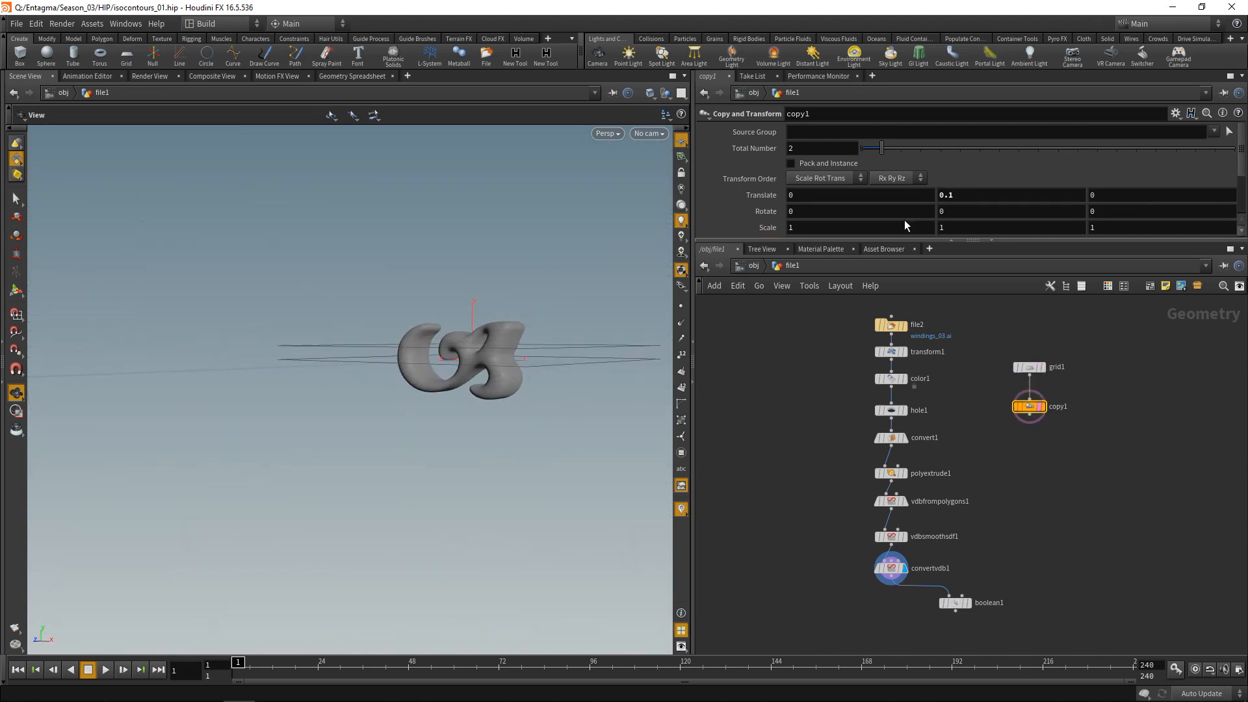
pyautogui.press('BackSpace')
pyautogui.write('01')
pyautogui.press('Return')
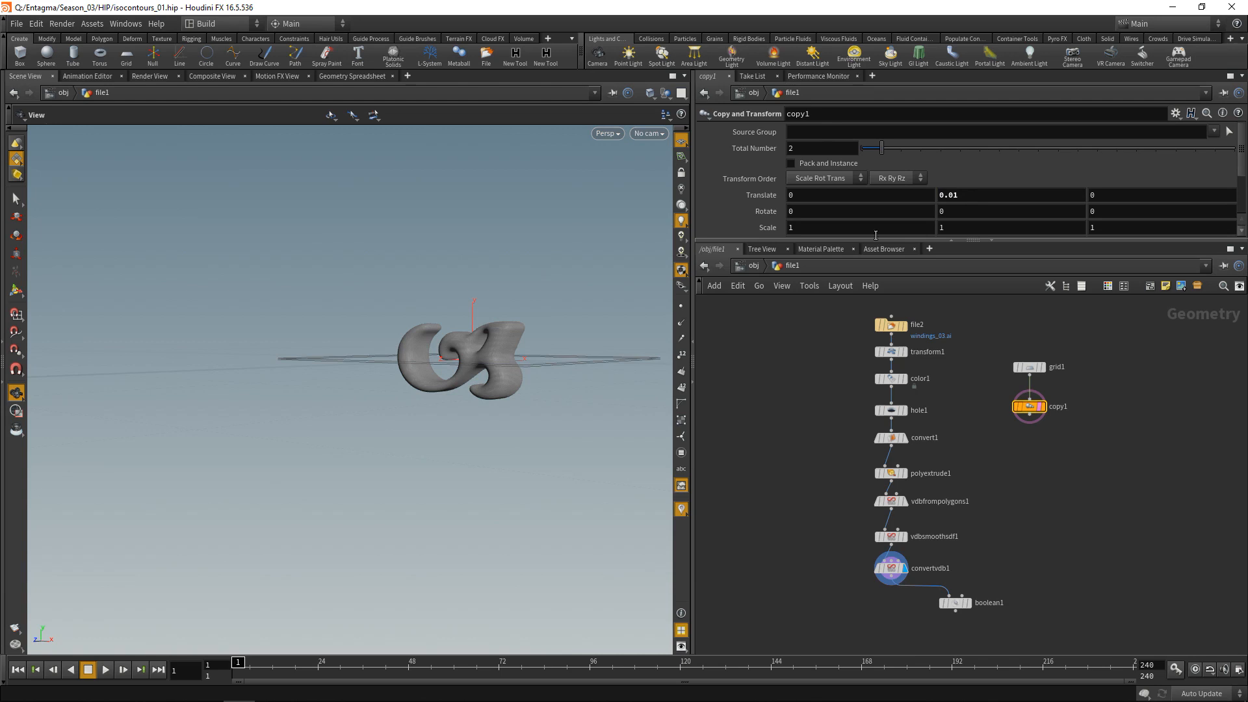
pyautogui.click(826, 154)
pyautogui.press('BackSpace')
pyautogui.write('100')
pyautogui.press('Return')
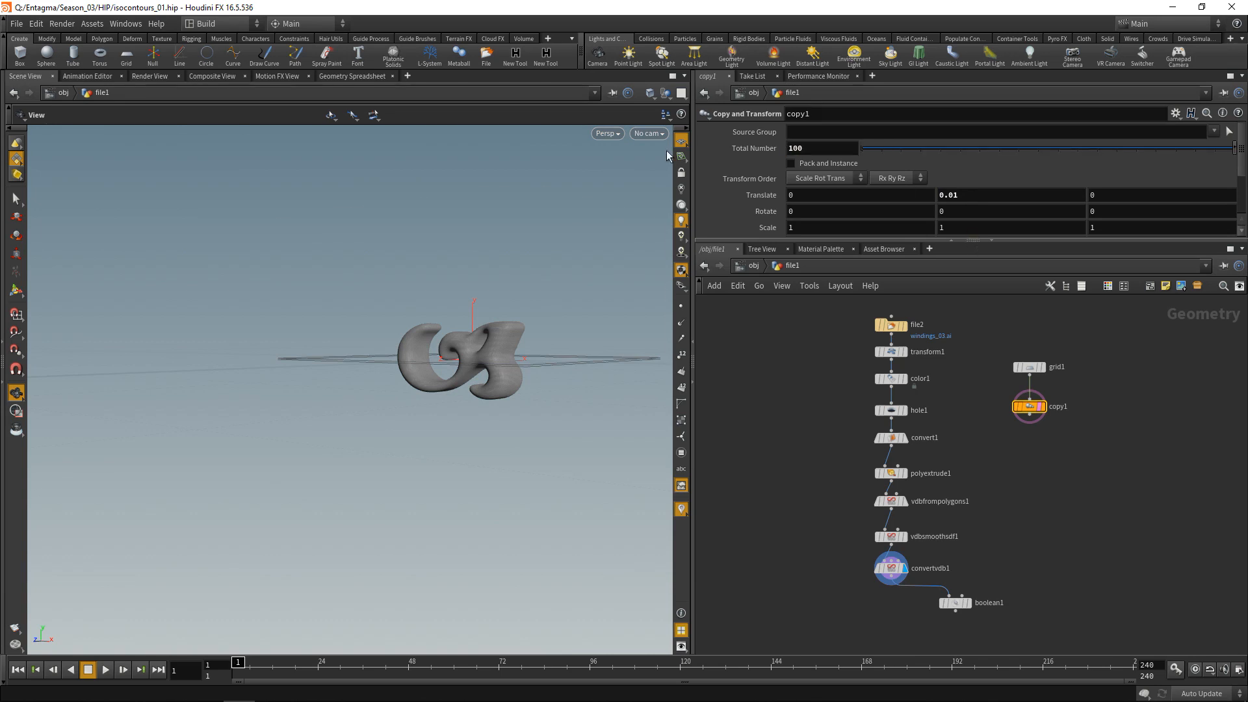
# - Set the grid's Y center to -0.5 so the stack of copies encloses the ornament
pyautogui.click(1029, 367)
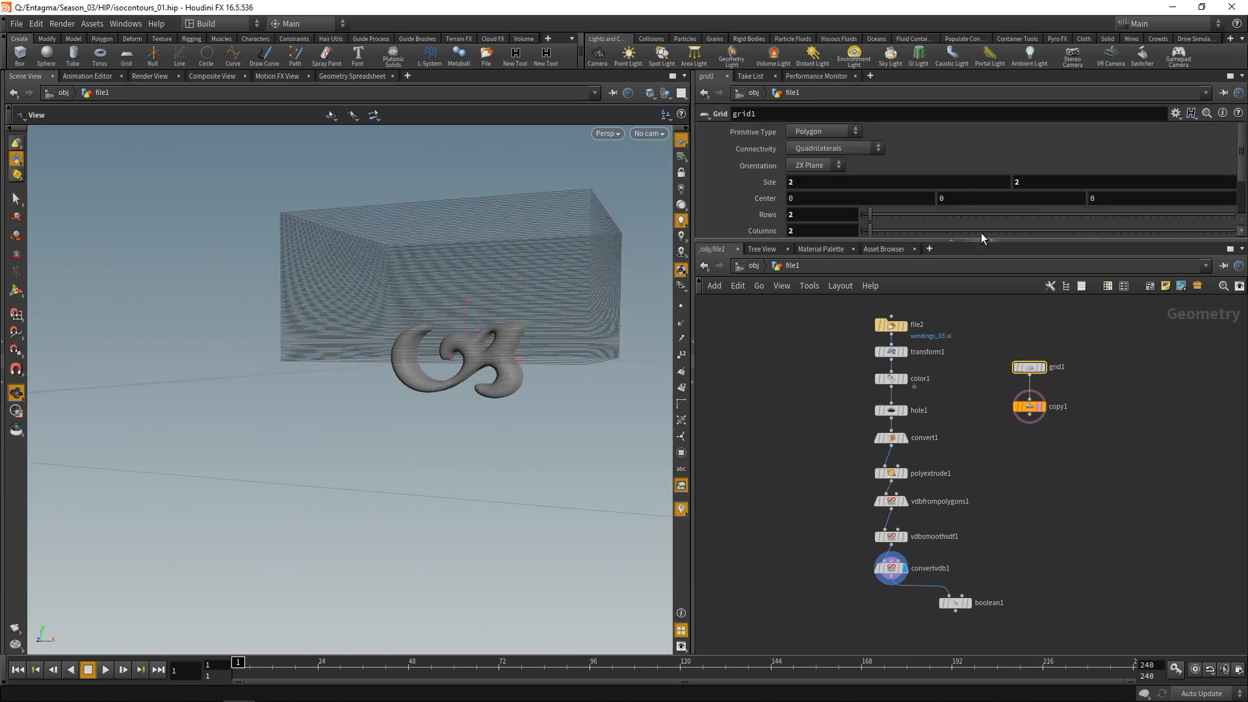
pyautogui.click(971, 199)
pyautogui.scroll(-5, 971, 197)
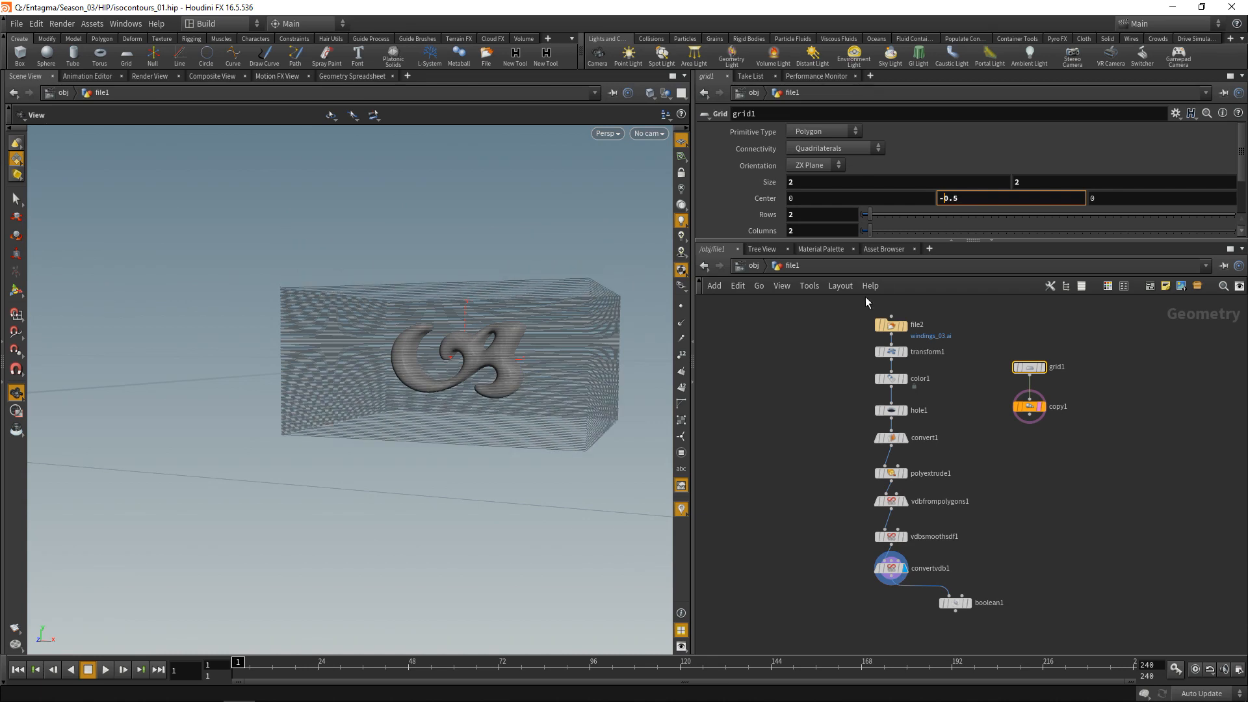
pyautogui.moveTo(513, 356); pyautogui.dragTo(460, 390)
# - Move the Grid and Copy and Transform nodes beside Convert VDB and wire the copies into the Boolean's second input
pyautogui.keyDown('shift'); pyautogui.click(1008, 377); pyautogui.keyUp('shift')
pyautogui.moveTo(1008, 377); pyautogui.dragTo(941, 568)
pyautogui.click(934, 575)
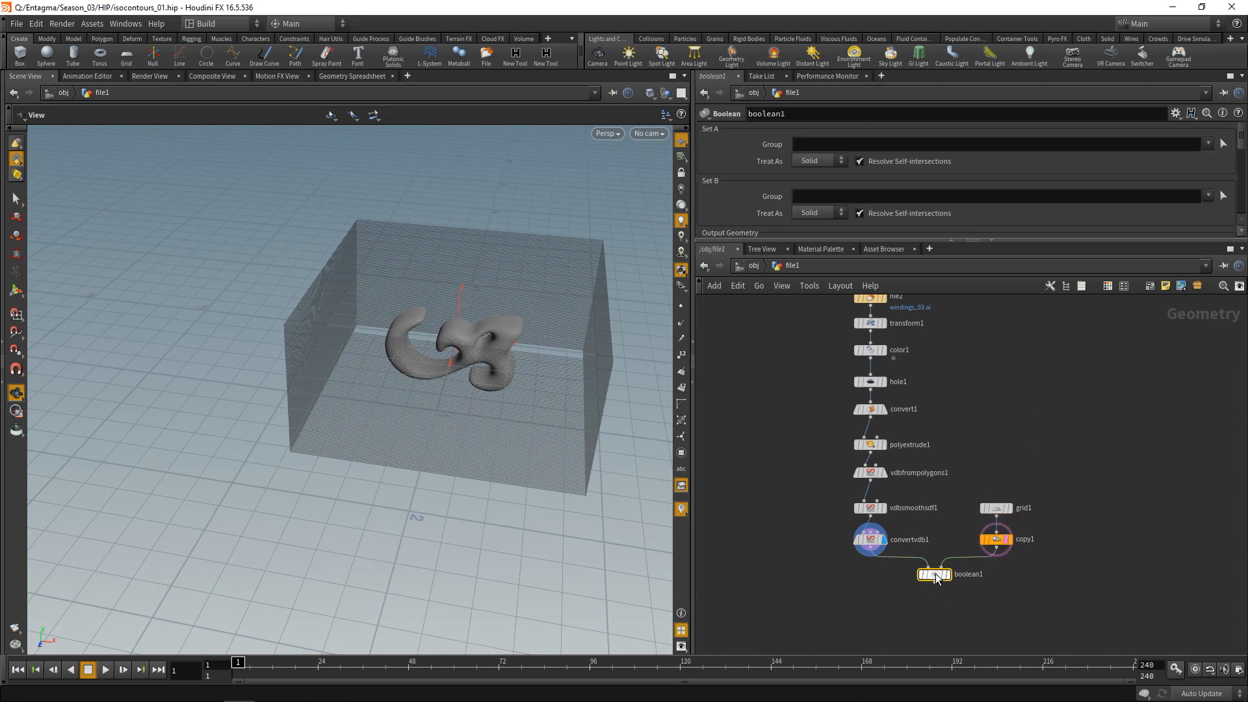
# - Enlarge the Boolean node's parameter area and set its operation to Seam
pyautogui.moveTo(799, 240); pyautogui.dragTo(804, 351)
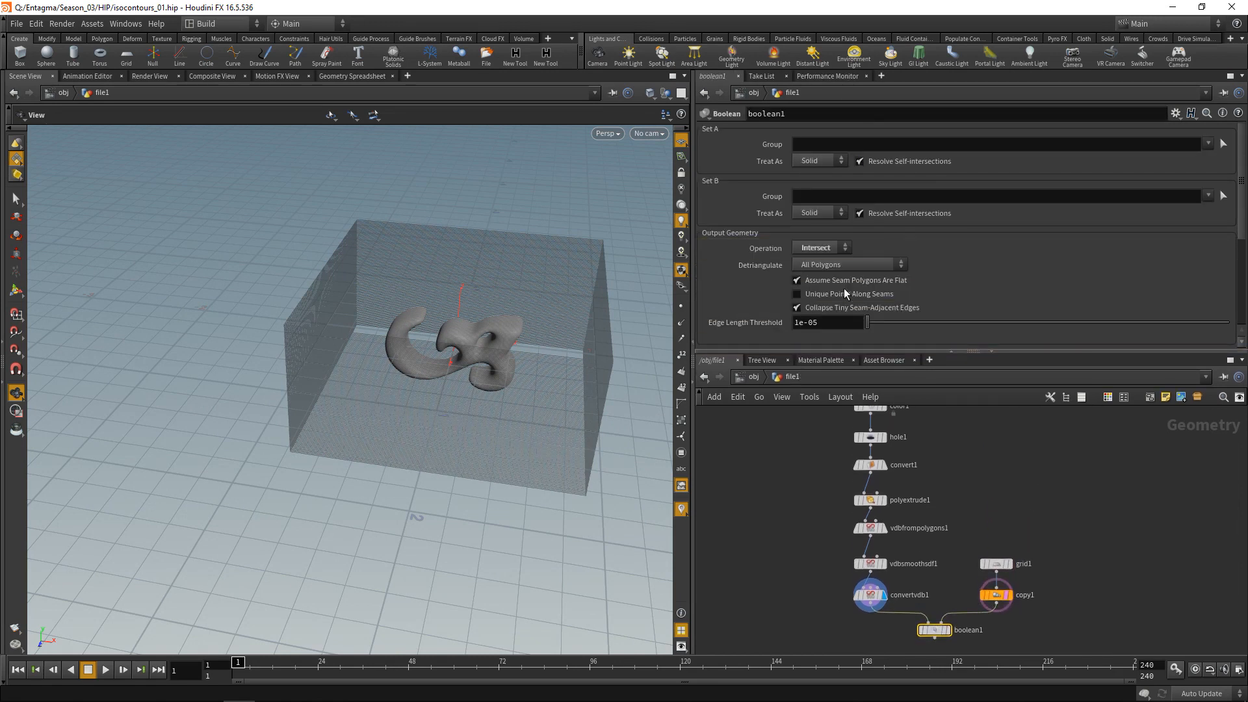
pyautogui.click(833, 251)
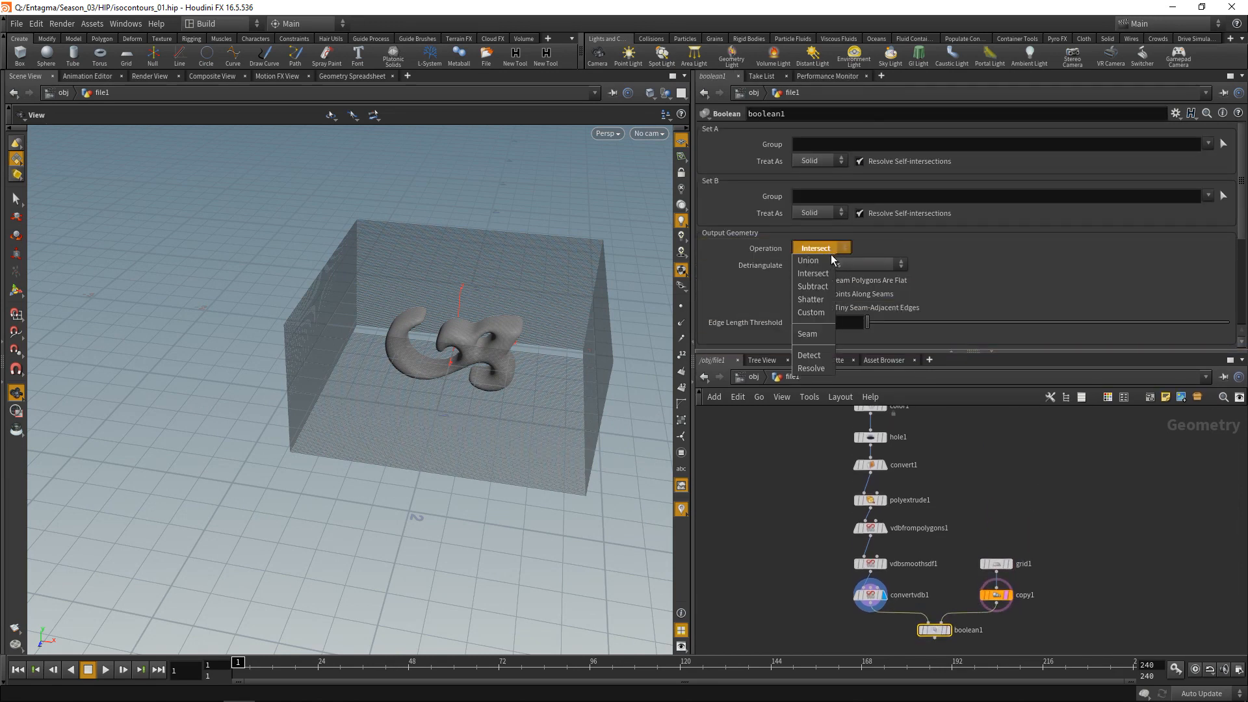
pyautogui.click(817, 335)
# - Add a displayed Null node below the Boolean node and name it out_Boolean
pyautogui.moveTo(1009, 420); pyautogui.dragTo(996, 374, button='middle')
pyautogui.moveTo(967, 351); pyautogui.dragTo(971, 284)
pyautogui.press('Tab')
pyautogui.write('null')
pyautogui.press('Return')
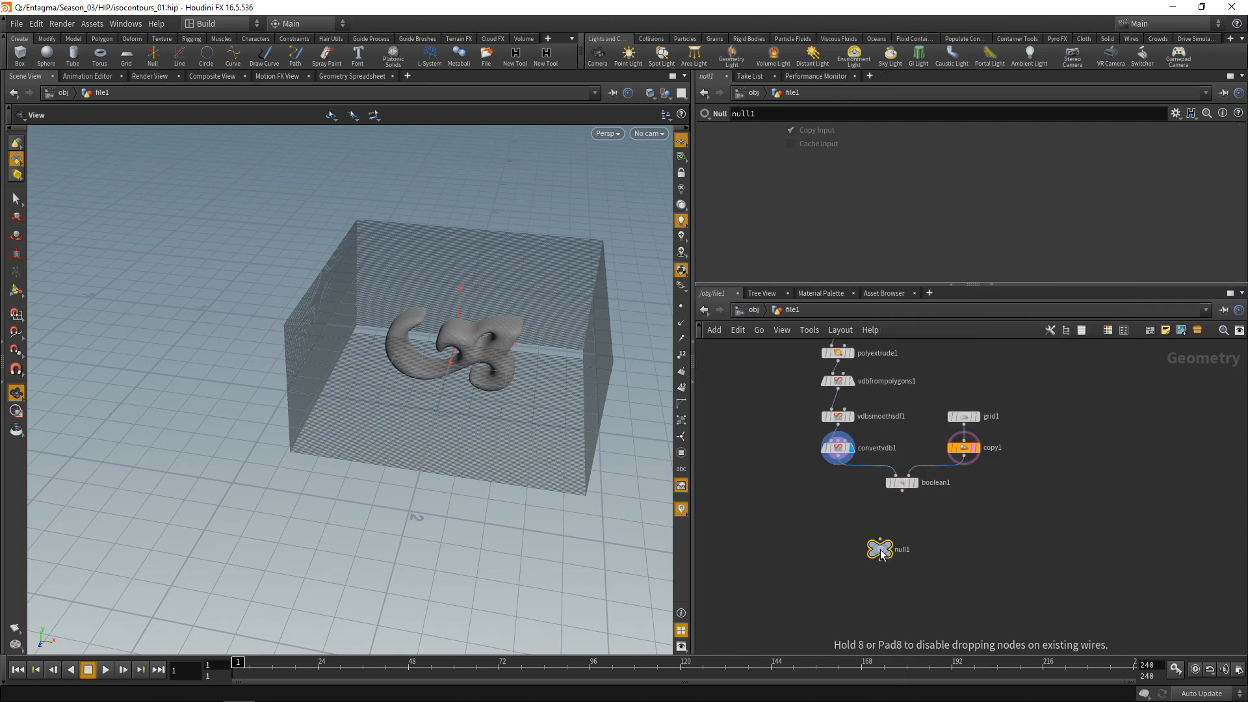
pyautogui.click(882, 553)
pyautogui.doubleClick(901, 549)
pyautogui.write('out_')
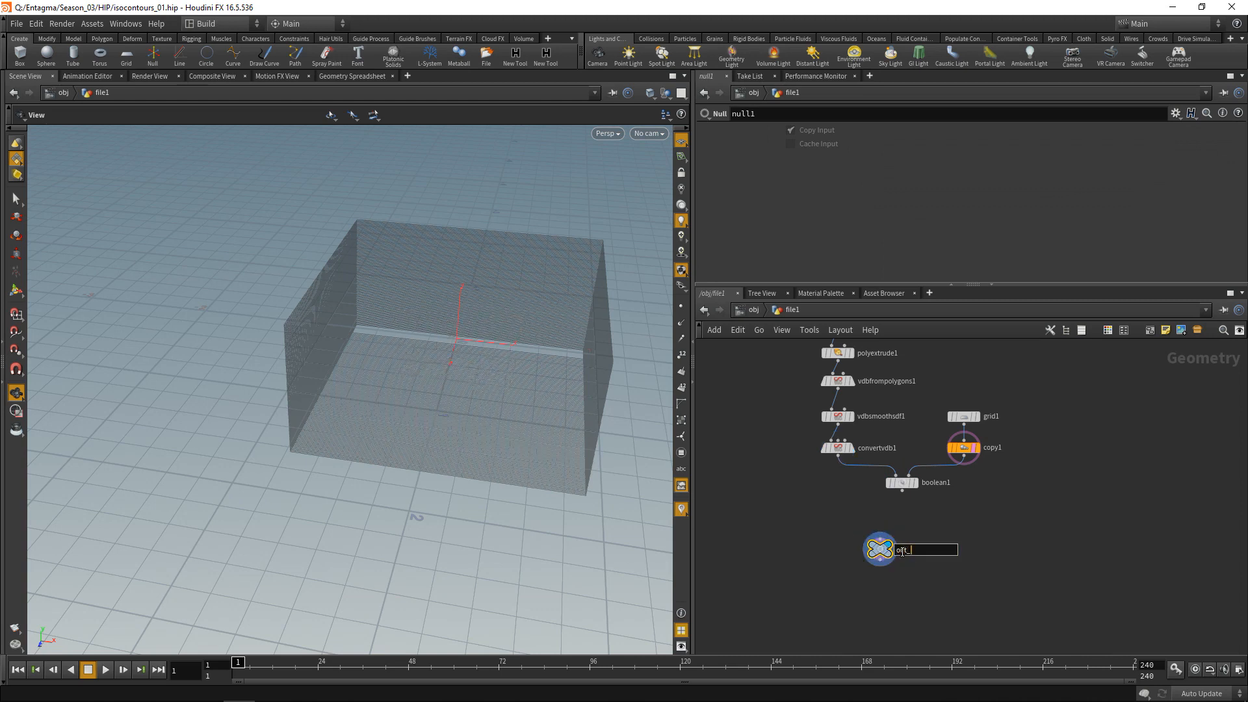
pyautogui.write('Boolean')
pyautogui.press('Return')
# - Wire the Boolean into out_Boolean, align it underneath, and turn off the Copy and Transform node's template display
pyautogui.click(902, 490)
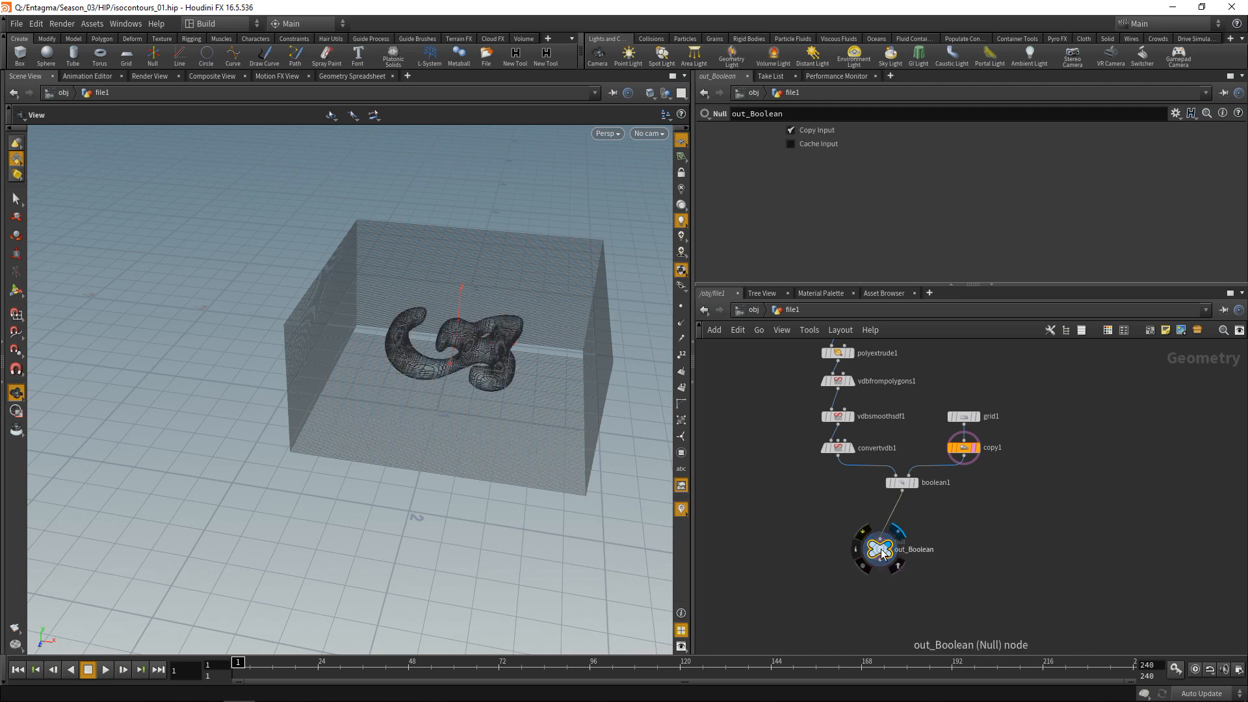
pyautogui.moveTo(889, 549); pyautogui.dragTo(907, 525)
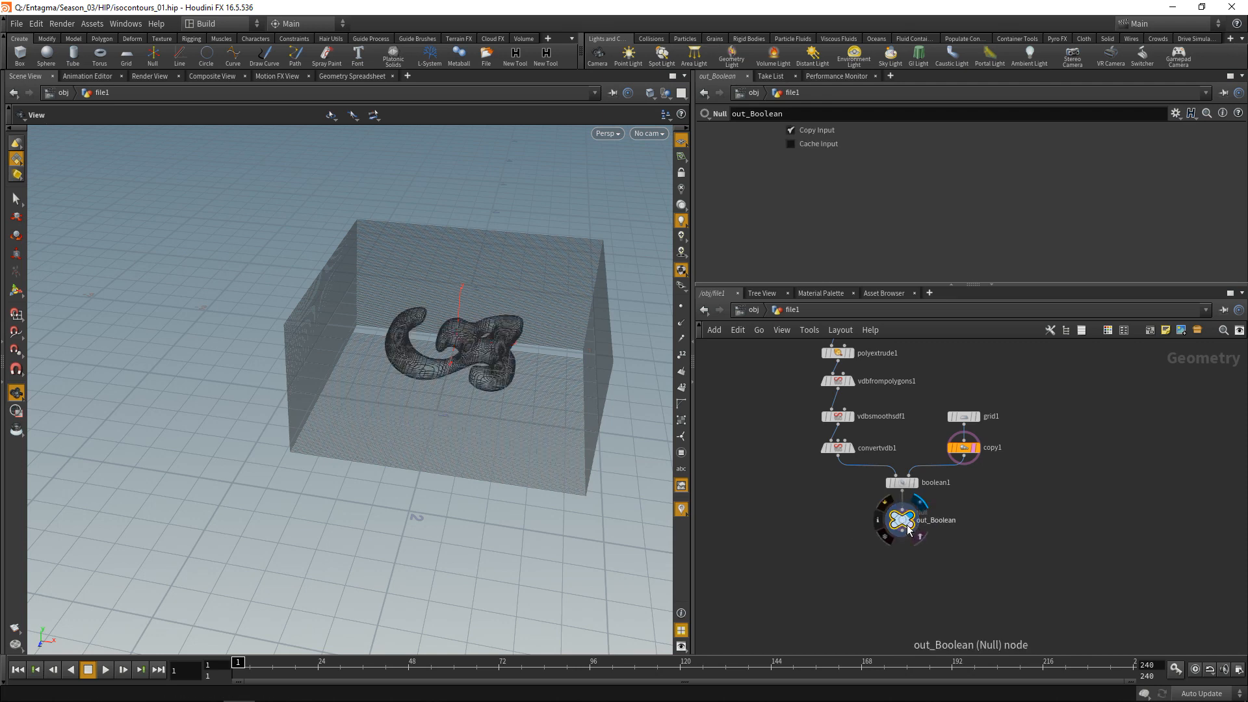
pyautogui.click(974, 446)
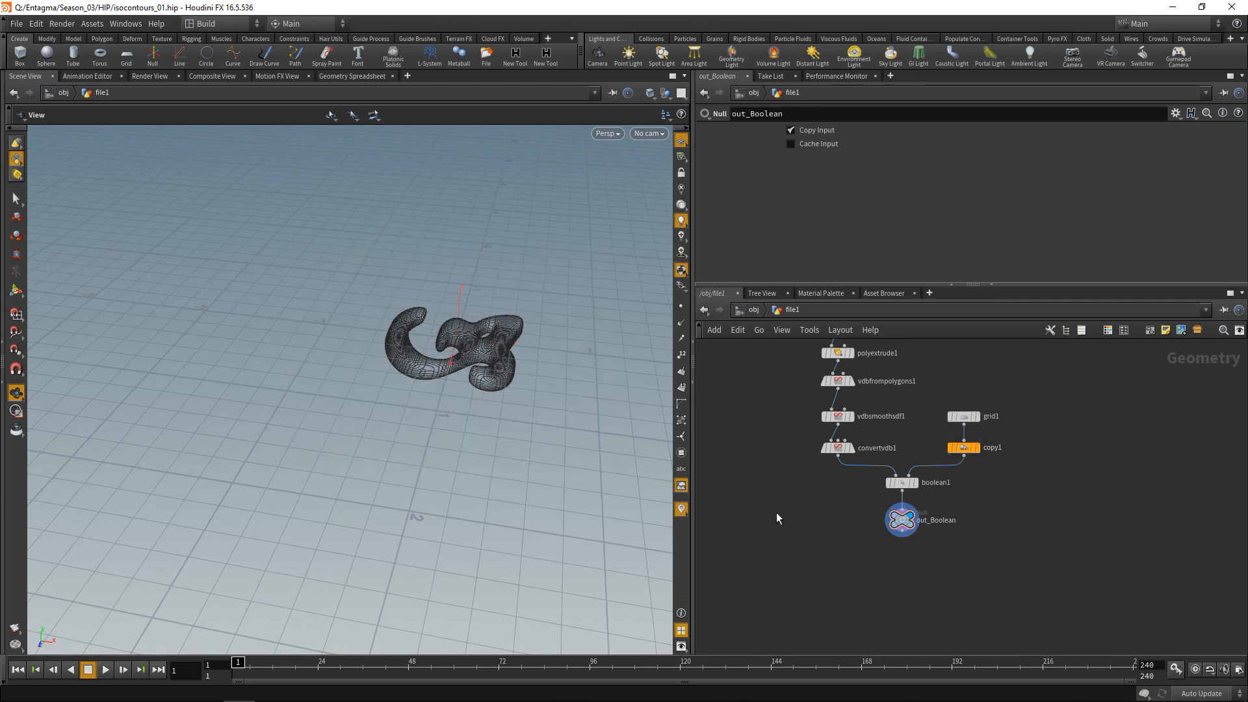
# - Frame the contour curves closely and turn off the viewport's reference grid
pyautogui.moveTo(378, 358); pyautogui.dragTo(599, 323, button='right')
pyautogui.moveTo(629, 329); pyautogui.dragTo(394, 350, button='middle')
pyautogui.moveTo(395, 349); pyautogui.dragTo(702, 155)
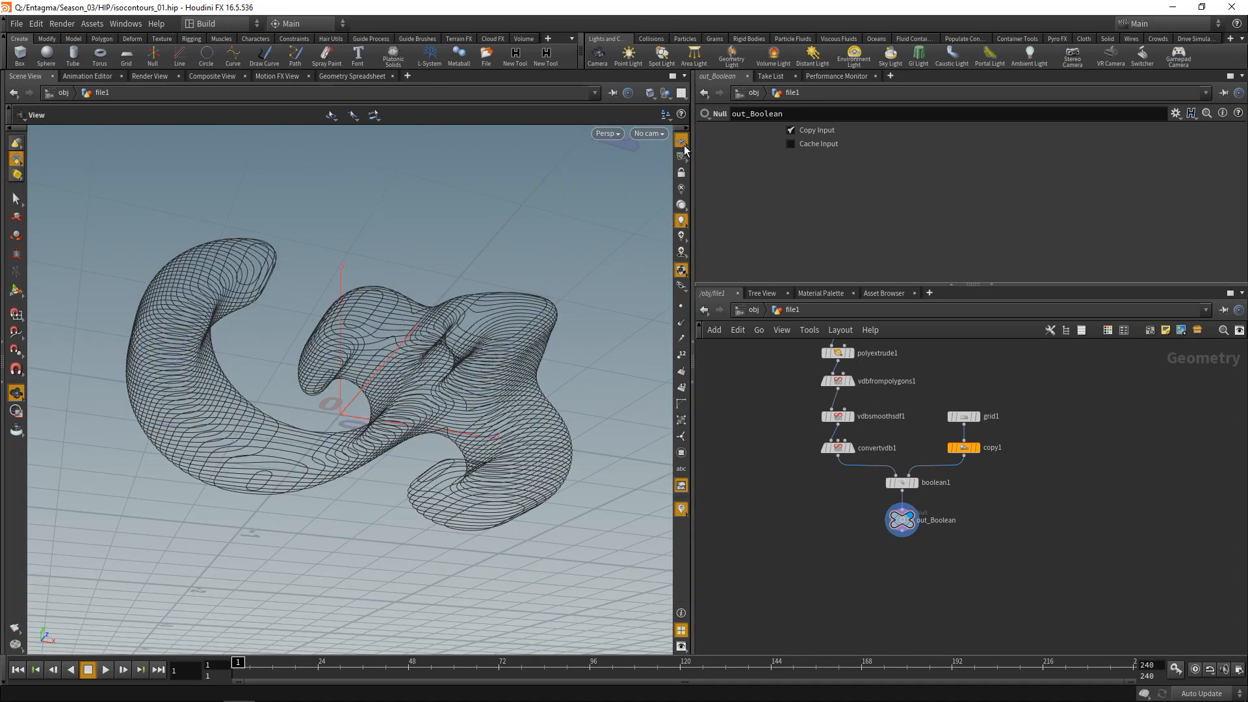
pyautogui.click(683, 143)
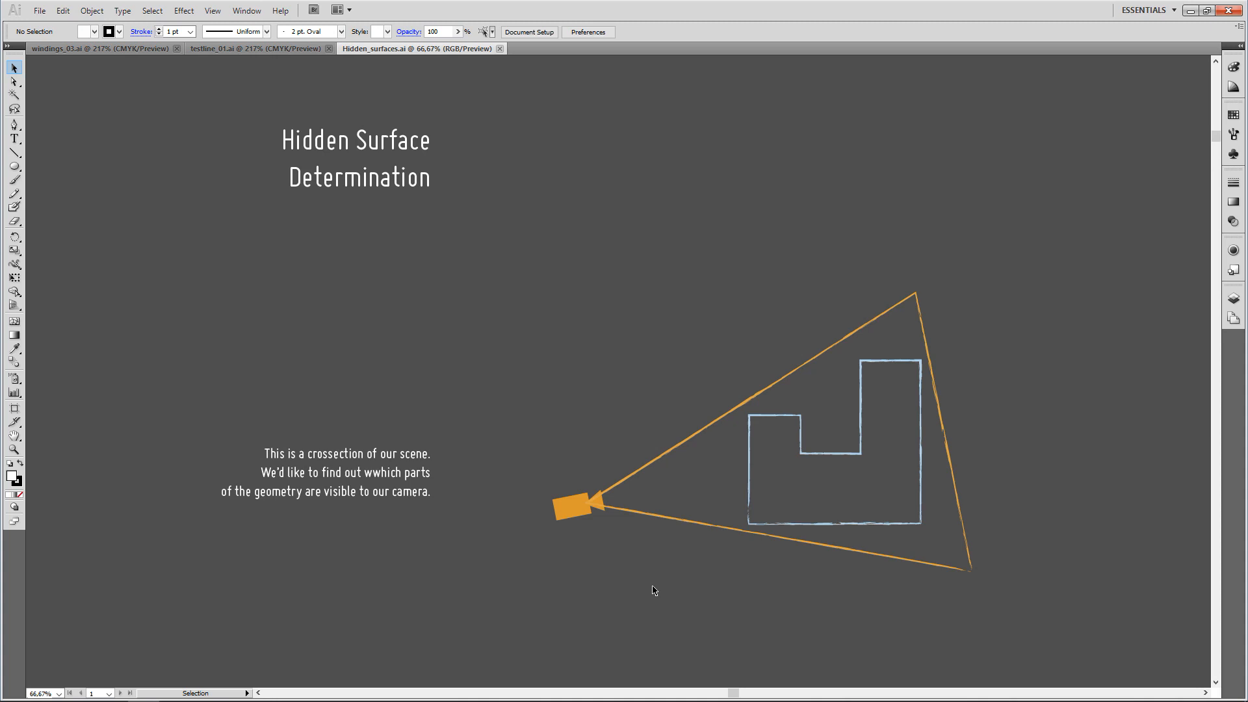
# - Switch to Illustrator and examine the Hidden Surface Determination diagram, including the ray sent from a geometry point to the camera's center
pyautogui.scroll(-5, 632, 548)
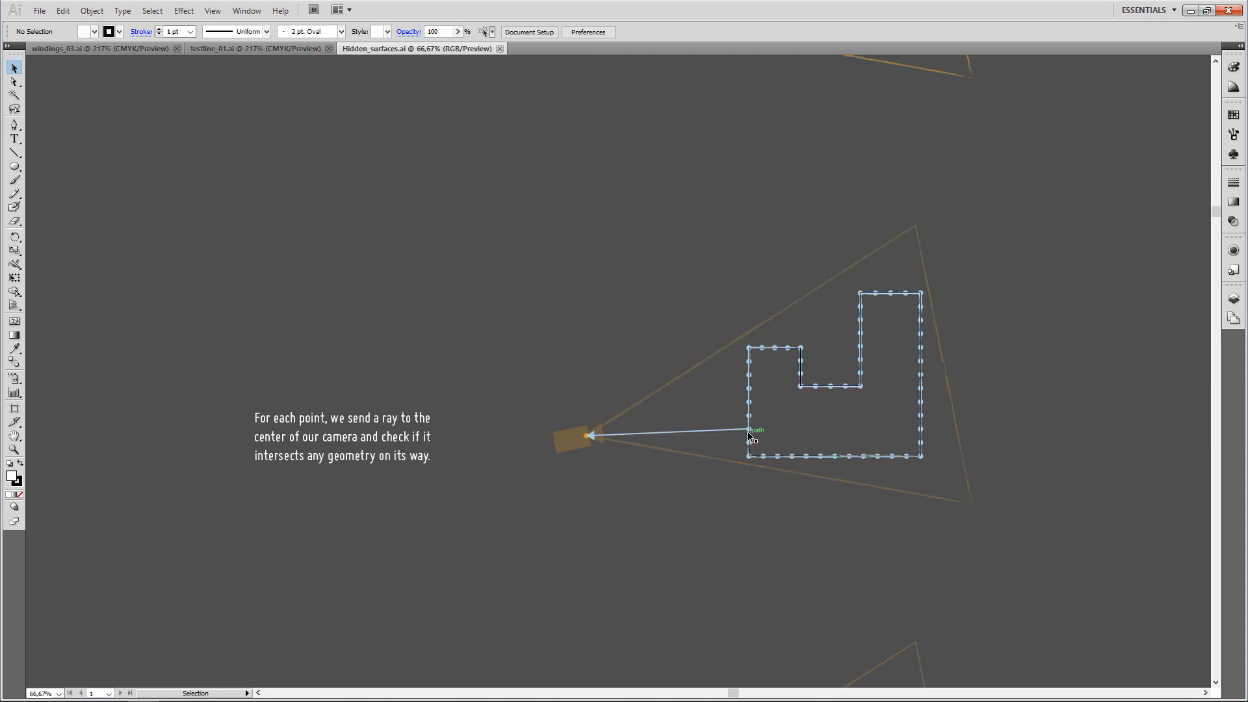
pyautogui.moveTo(751, 437); pyautogui.dragTo(748, 431)
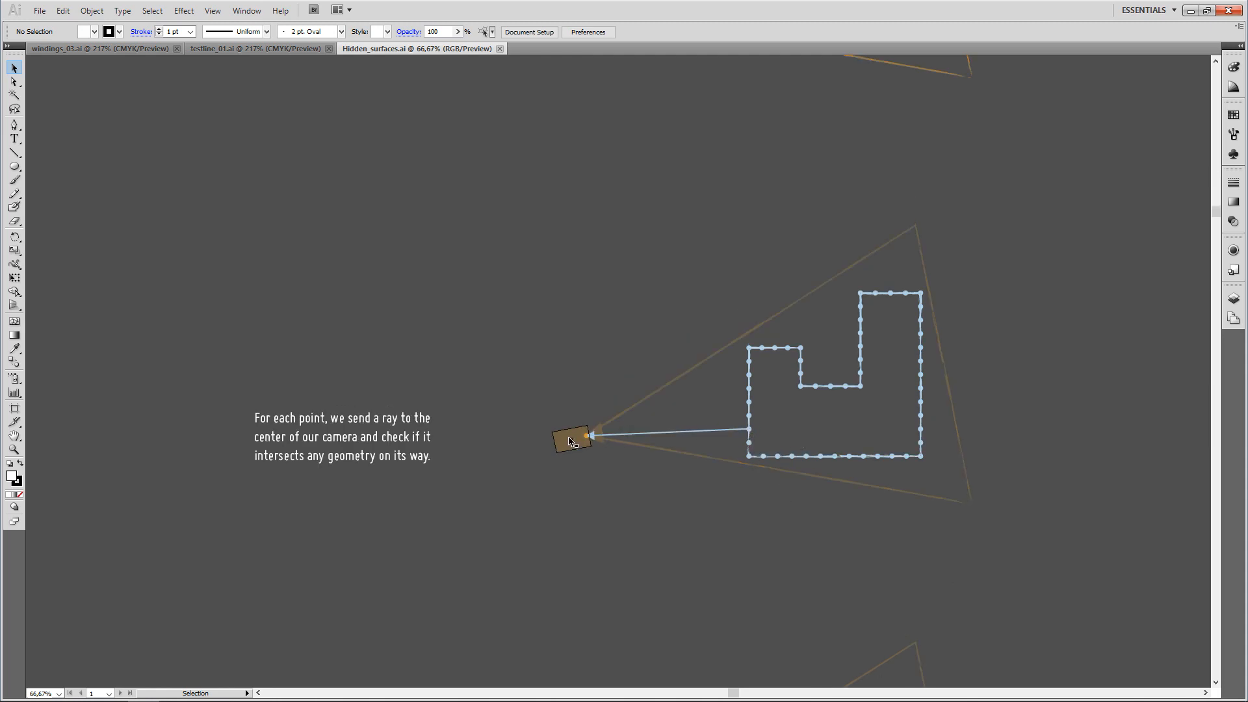
pyautogui.moveTo(590, 439); pyautogui.dragTo(588, 437)
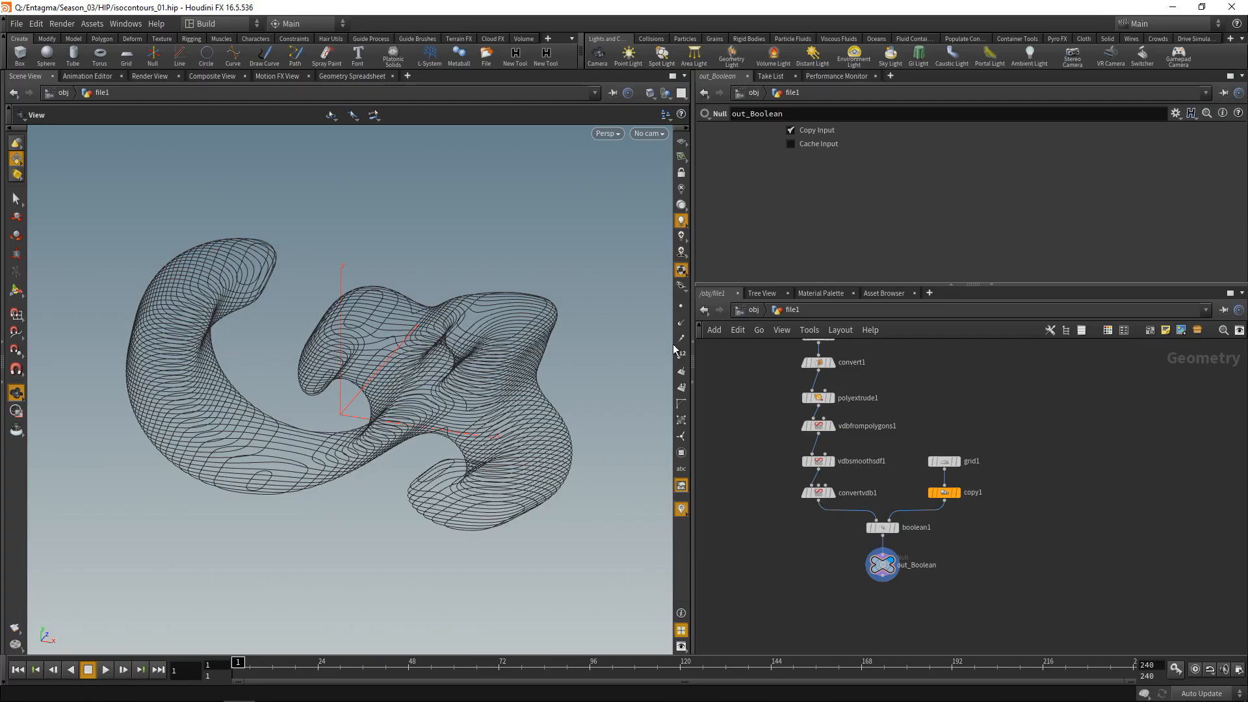
# - Switch back to Houdini, turn on point display in the viewport and add a Resample node below out_Boolean
pyautogui.click(681, 306)
pyautogui.moveTo(249, 484); pyautogui.dragTo(424, 490, button='right')
pyautogui.moveTo(928, 613); pyautogui.dragTo(934, 558, button='middle')
pyautogui.press('Tab')
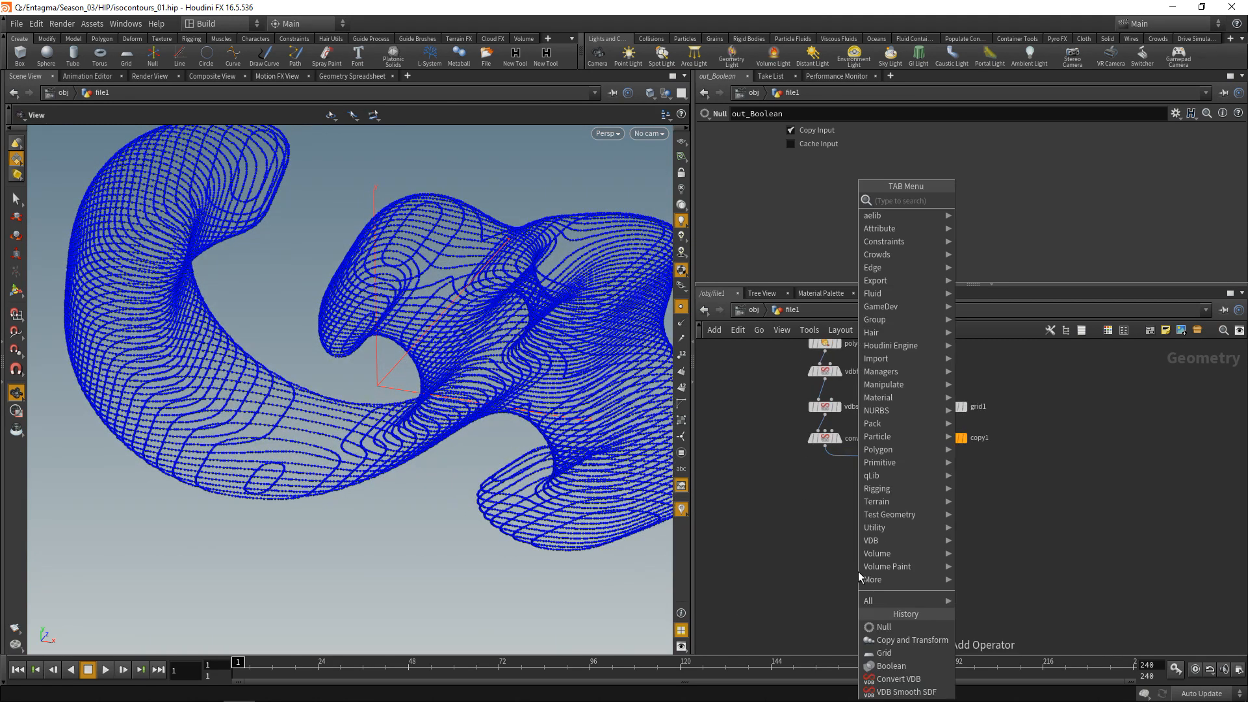
pyautogui.write('resample')
pyautogui.press('Return')
pyautogui.click(858, 572)
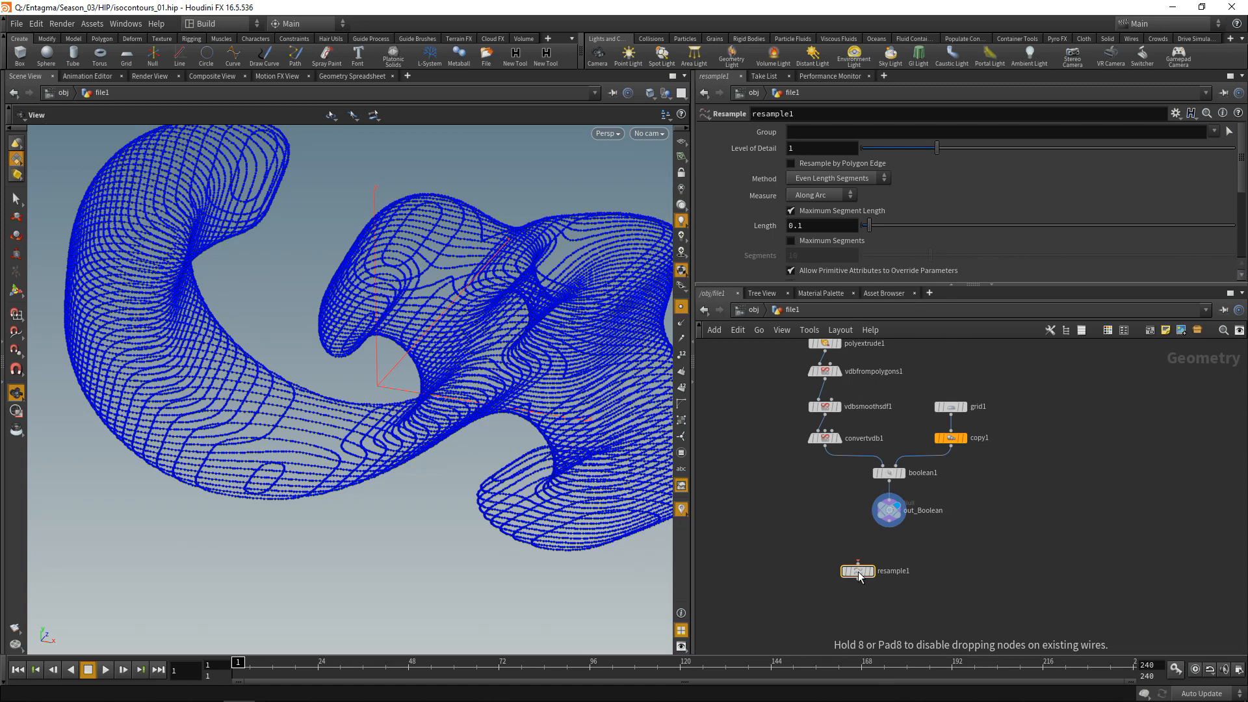
# - Wire out_Boolean into the Resample node, display it and align it underneath
pyautogui.click(890, 522)
pyautogui.click(858, 563)
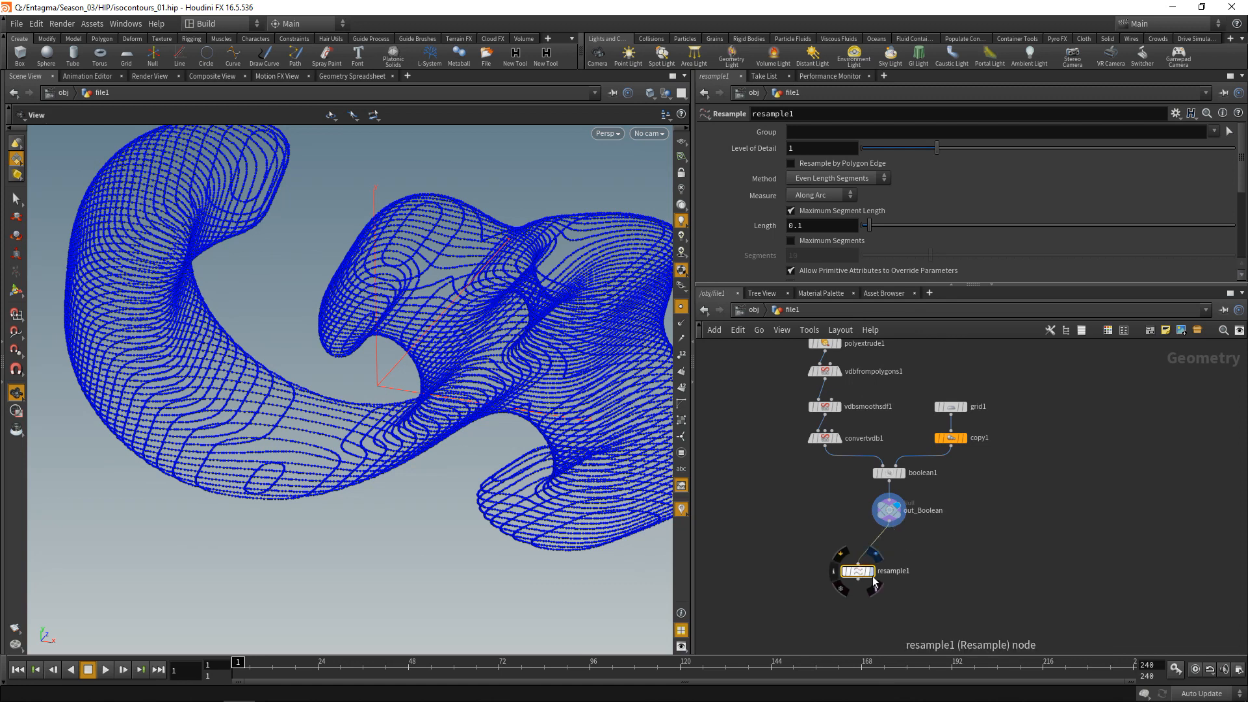
pyautogui.click(871, 570)
pyautogui.moveTo(858, 580); pyautogui.dragTo(889, 555)
# - Set the Resample node's maximum segment length to 0.005
pyautogui.click(807, 225)
pyautogui.press('BackSpace')
pyautogui.write('0')
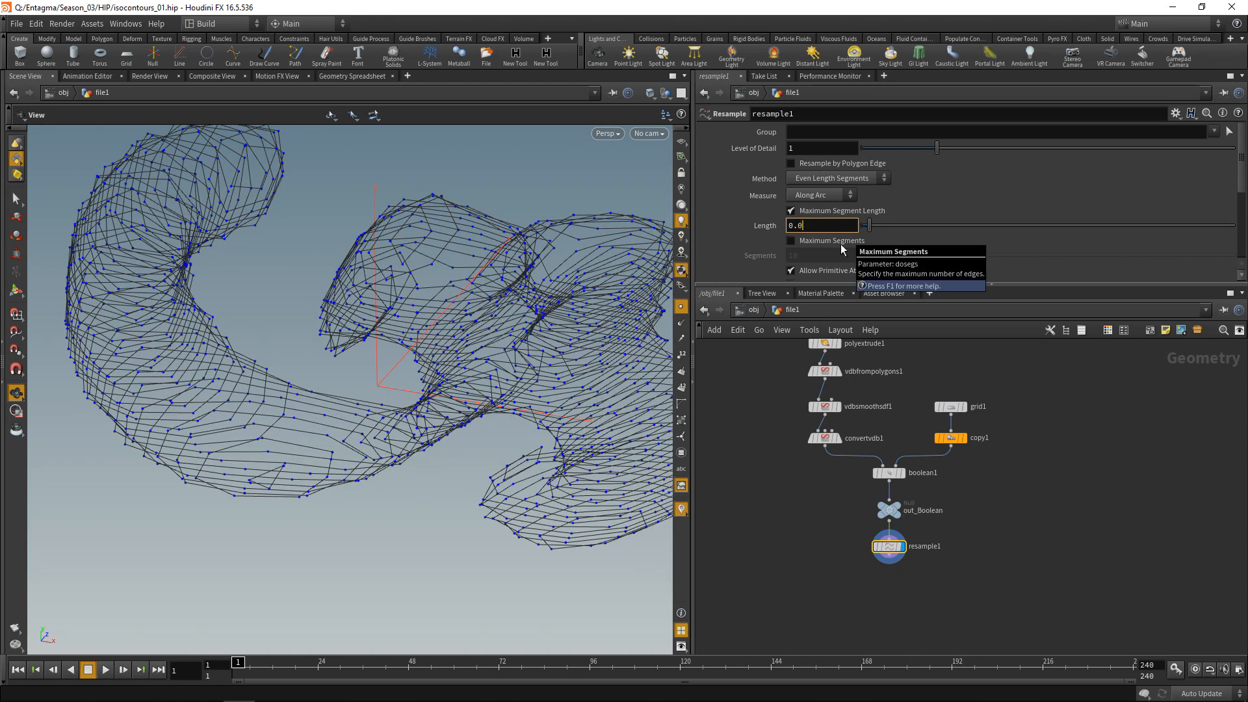
pyautogui.write('05')
pyautogui.press('Return')
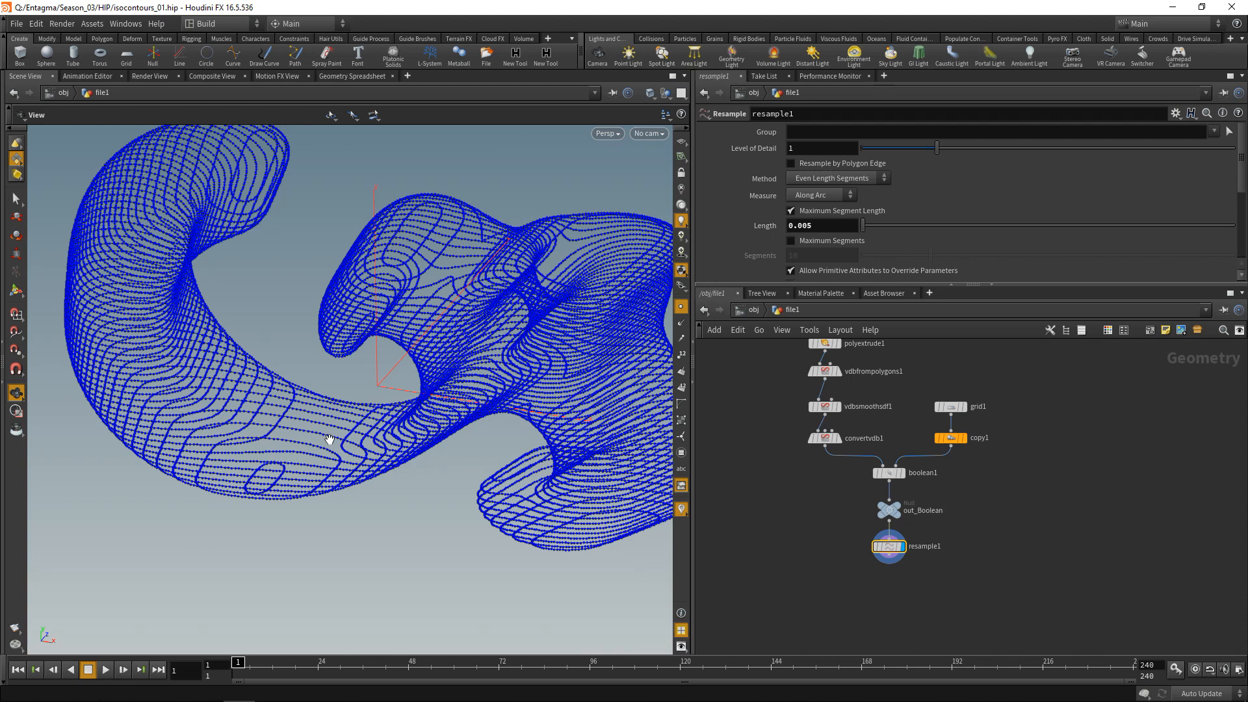
# - Add a Convert Line node below the Resample node
pyautogui.click(888, 606)
pyautogui.press('Tab')
pyautogui.write('co')
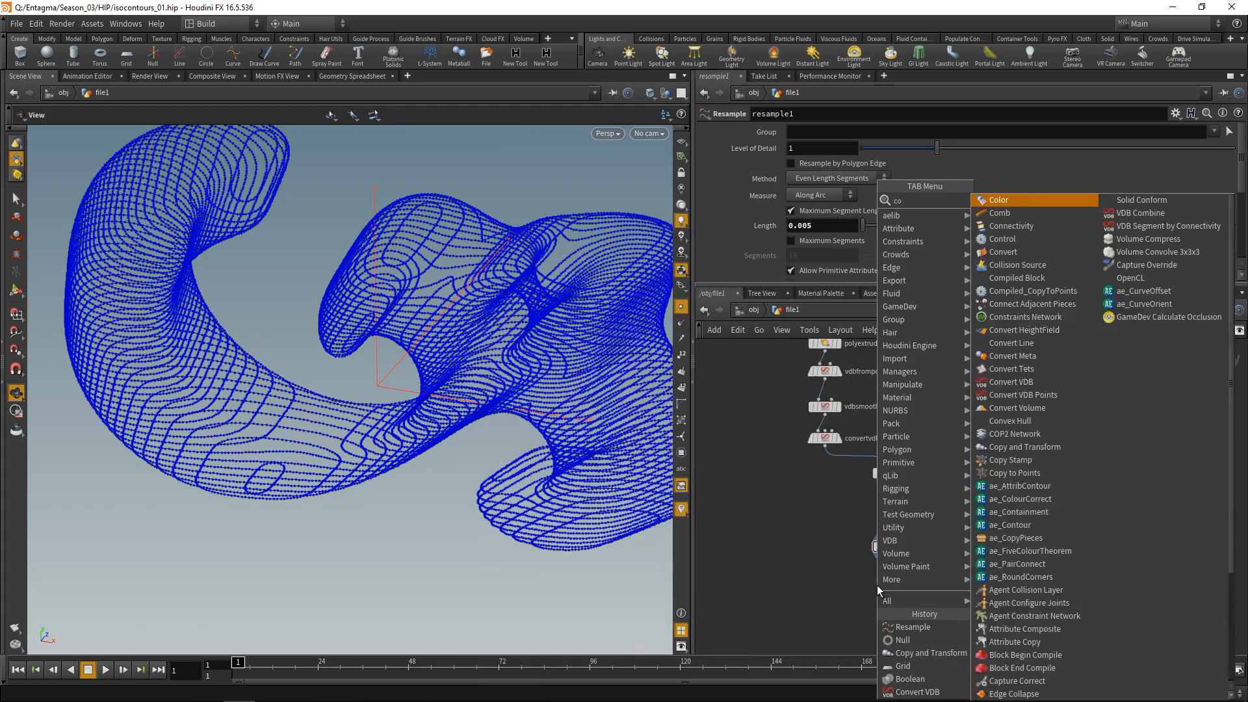
pyautogui.write('nvertl')
pyautogui.press('Return')
pyautogui.press('Return')
# - Wire Resample into Convert Line, display it, align it underneath and inspect the segmented curves up close
pyautogui.click(889, 555)
pyautogui.click(877, 577)
pyautogui.click(890, 585)
pyautogui.moveTo(877, 589); pyautogui.dragTo(889, 589)
pyautogui.scroll(3, 343, 481)
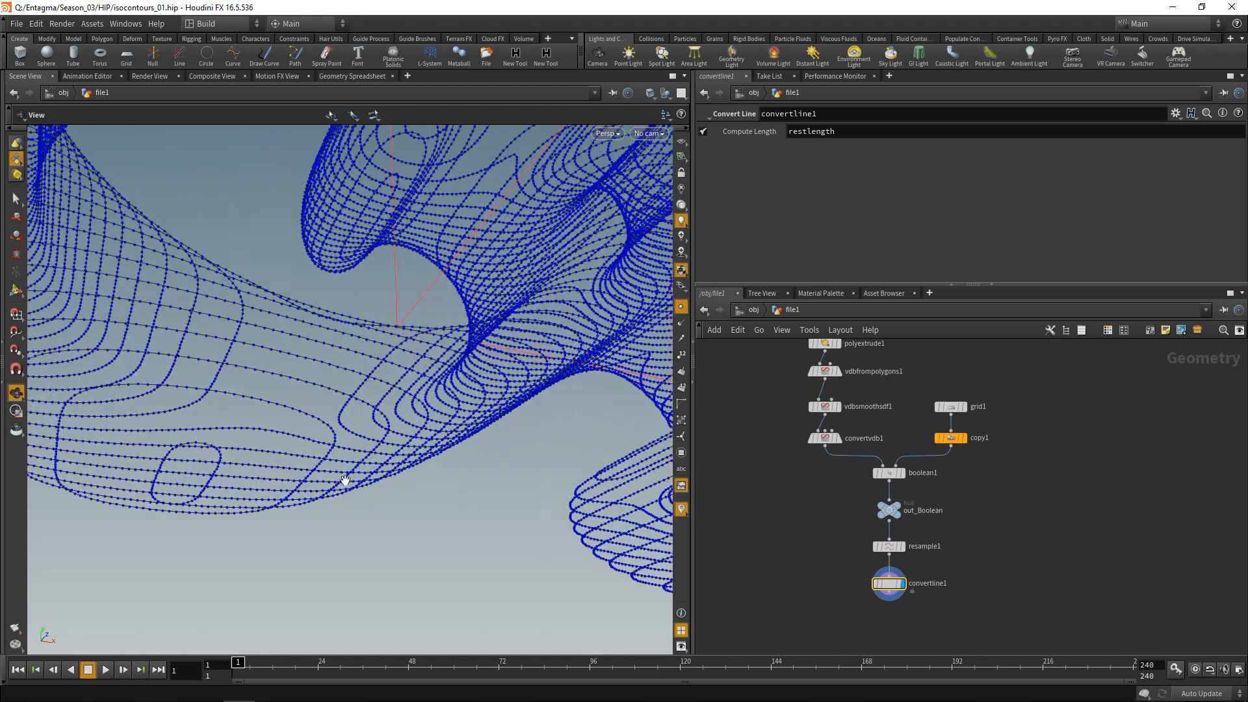
pyautogui.scroll(3, 234, 319)
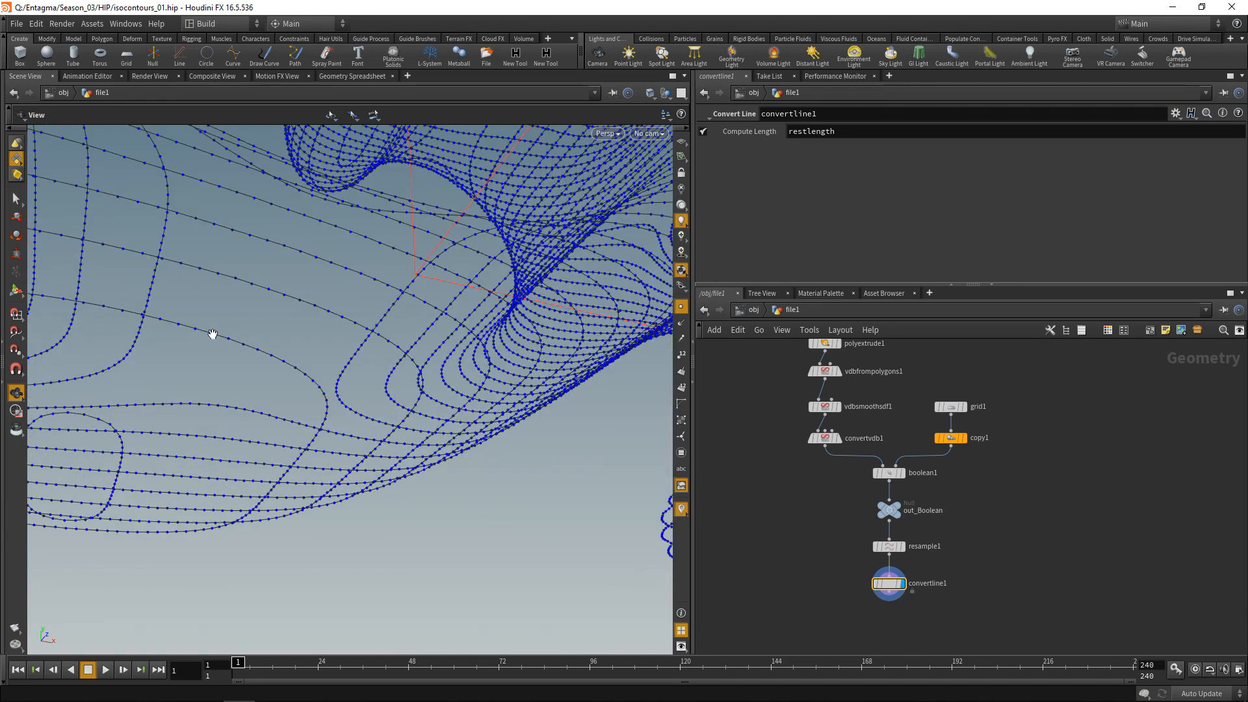
pyautogui.hotkey('space', 'g')
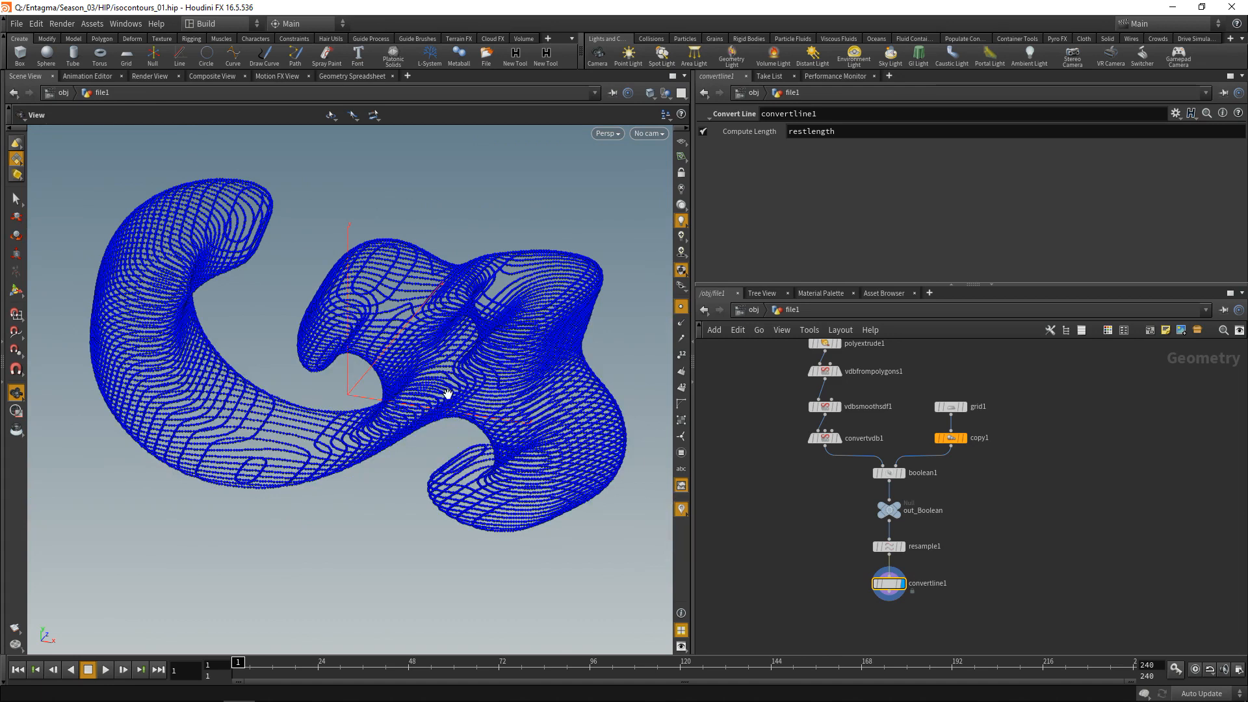
# - Save the scene, hide the curve points and display the Convert VDB mesh
pyautogui.hotkey('ctrl', 's')
pyautogui.click(784, 468)
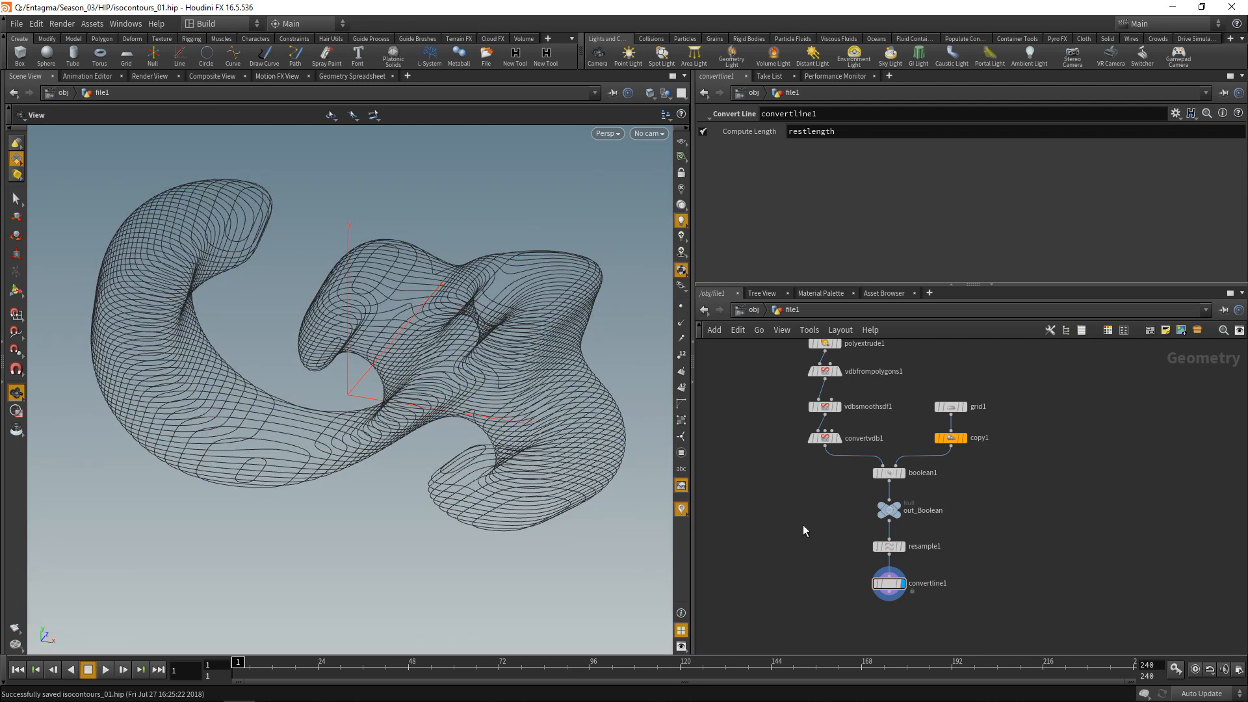
pyautogui.click(840, 440)
pyautogui.click(825, 438)
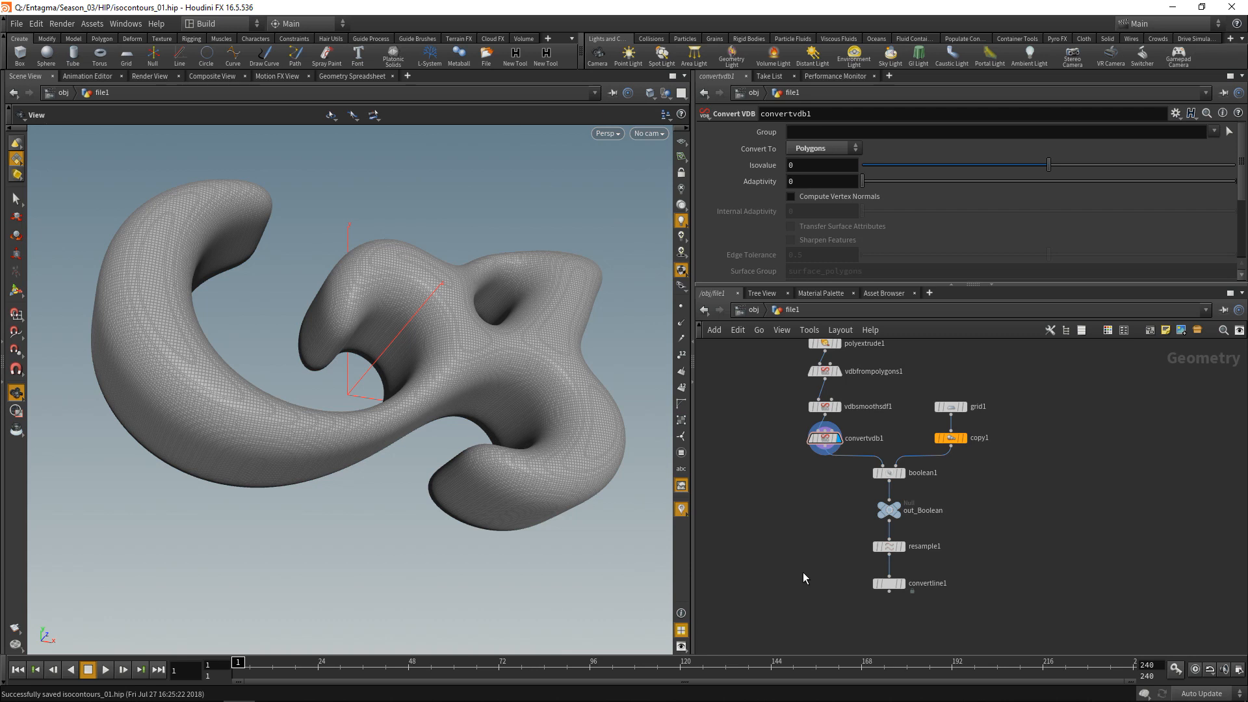
# - Create a camera from the current view, lock it to the viewport and reframe the whole ornament inside its frame
pyautogui.keyDown('ctrl'); pyautogui.click(598, 57); pyautogui.keyUp('ctrl')
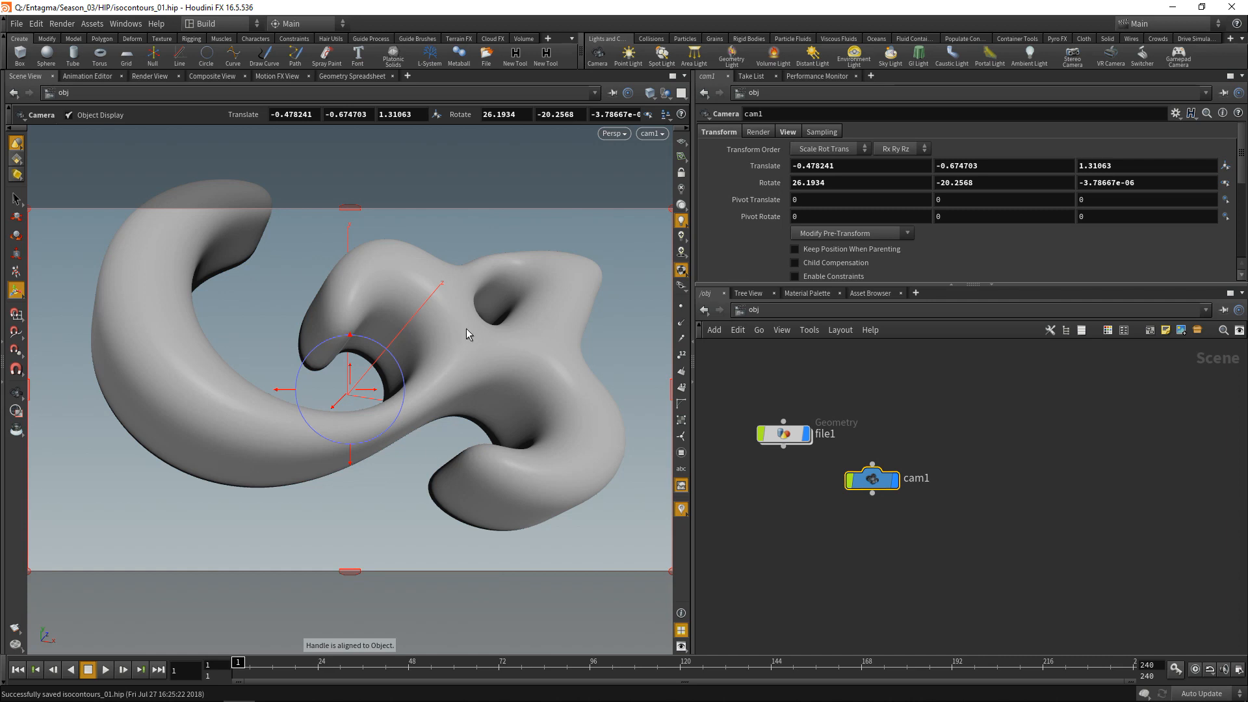
pyautogui.click(682, 173)
pyautogui.press('Escape')
pyautogui.moveTo(398, 375); pyautogui.dragTo(442, 359)
pyautogui.moveTo(442, 360); pyautogui.dragTo(442, 388, button='middle')
pyautogui.moveTo(442, 388); pyautogui.dragTo(322, 427, button='right')
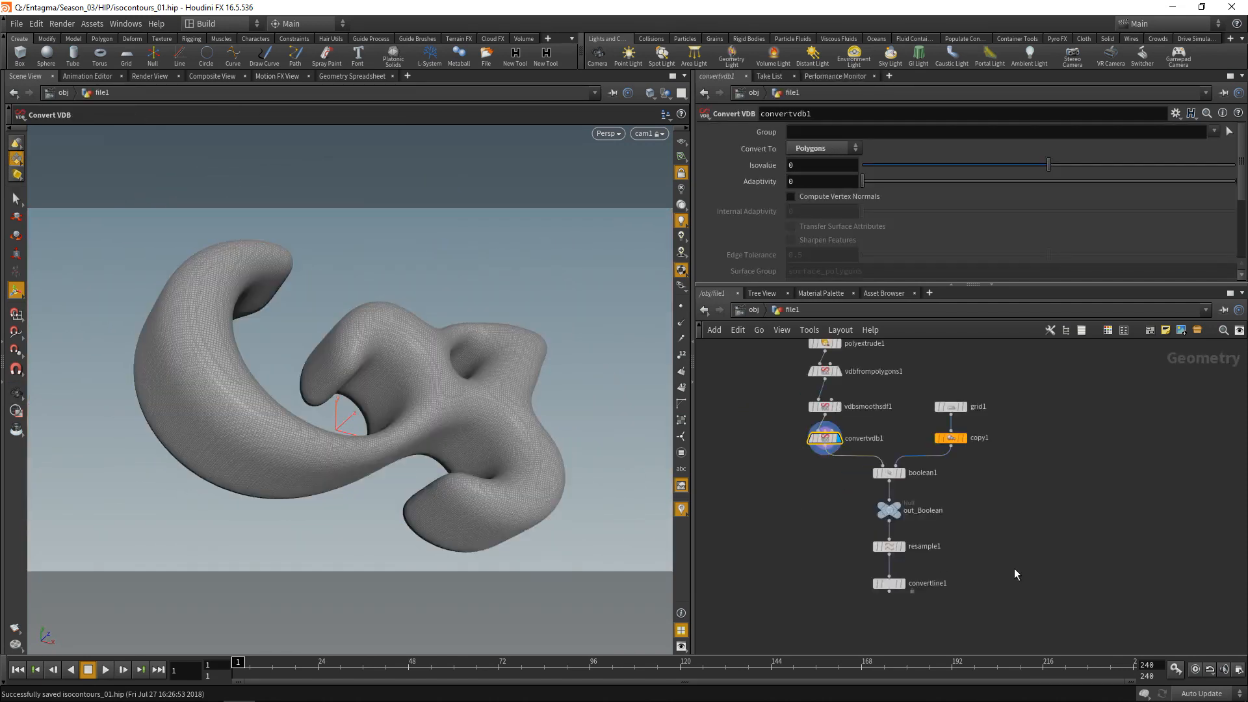
# - Add an Object Merge node beside Convert Line in the file1 network
pyautogui.moveTo(1016, 573); pyautogui.dragTo(1004, 549, button='middle')
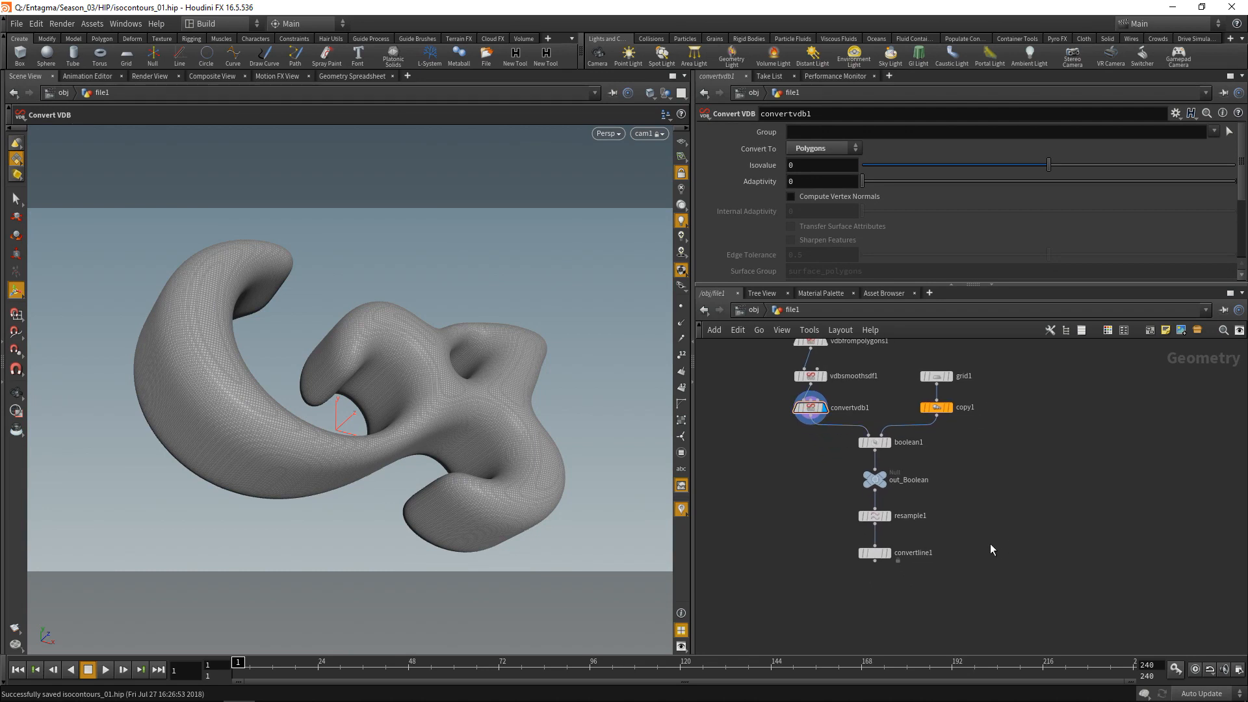
pyautogui.press('Tab')
pyautogui.write('obje')
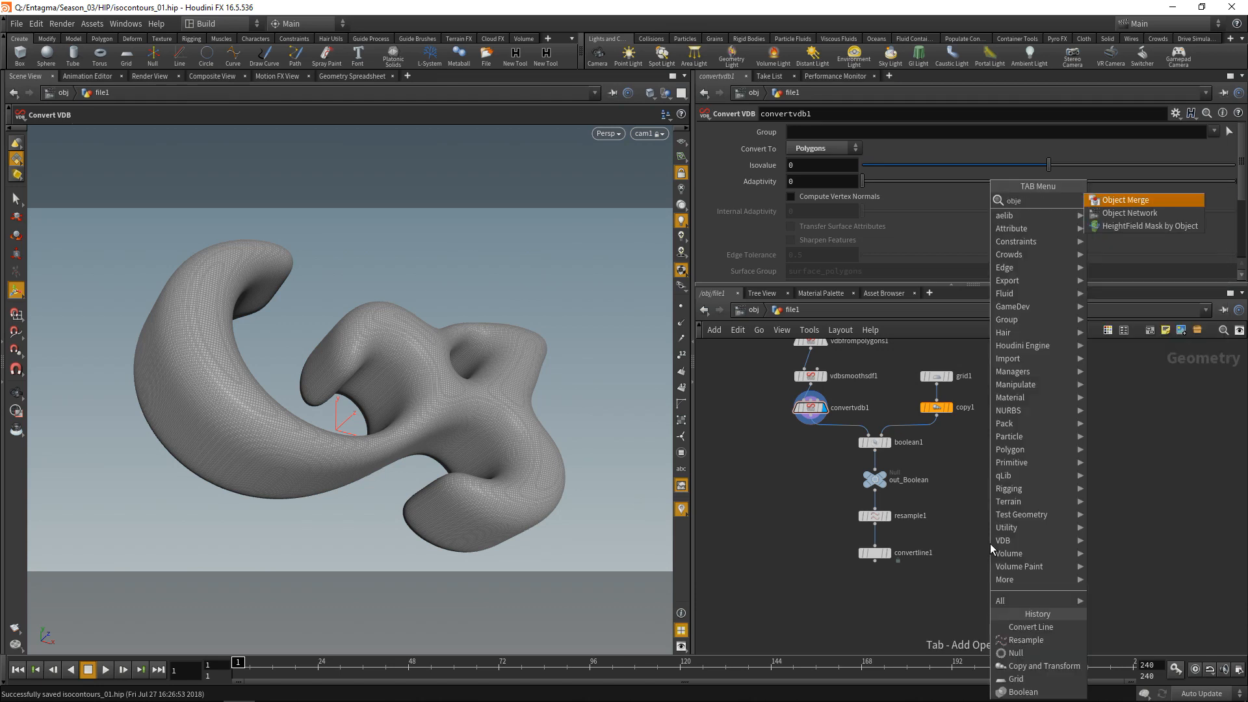
pyautogui.press('Return')
pyautogui.click(976, 552)
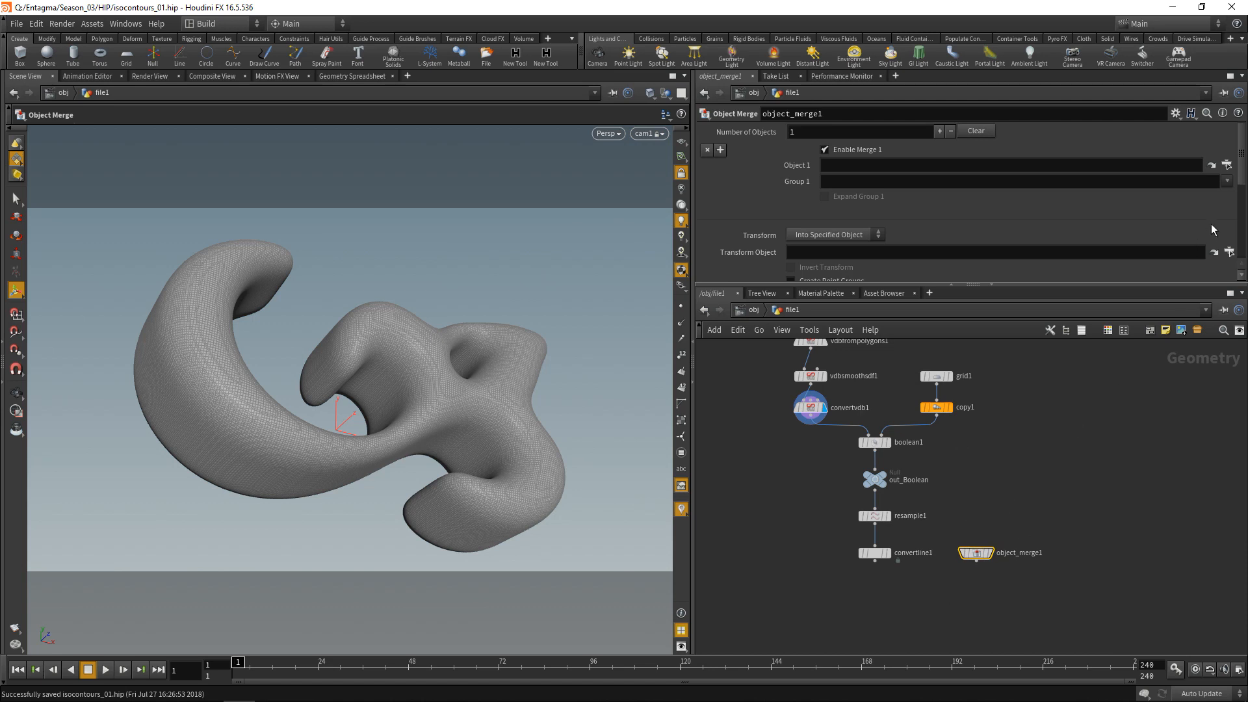
# - Set the Object Merge's Object 1 to /obj/cam1/camOrigin and its Transform to Into This Object
pyautogui.click(1227, 165)
pyautogui.scroll(3, 1157, 130)
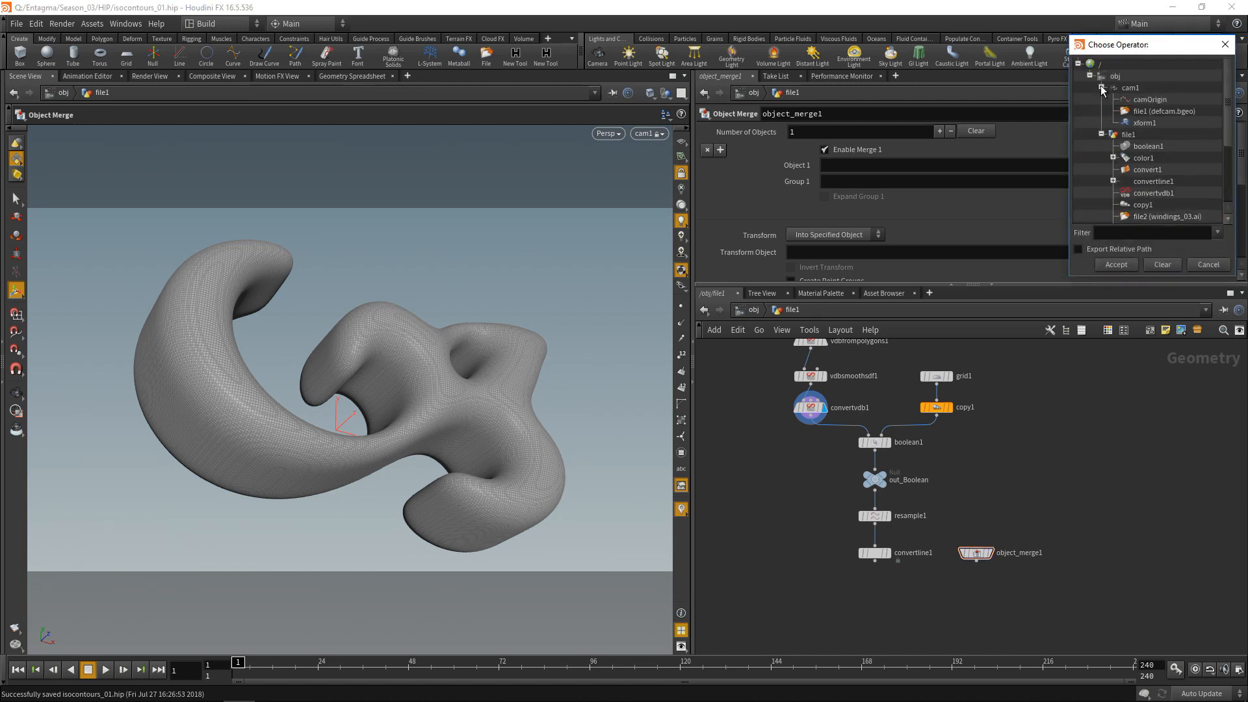
pyautogui.click(1149, 100)
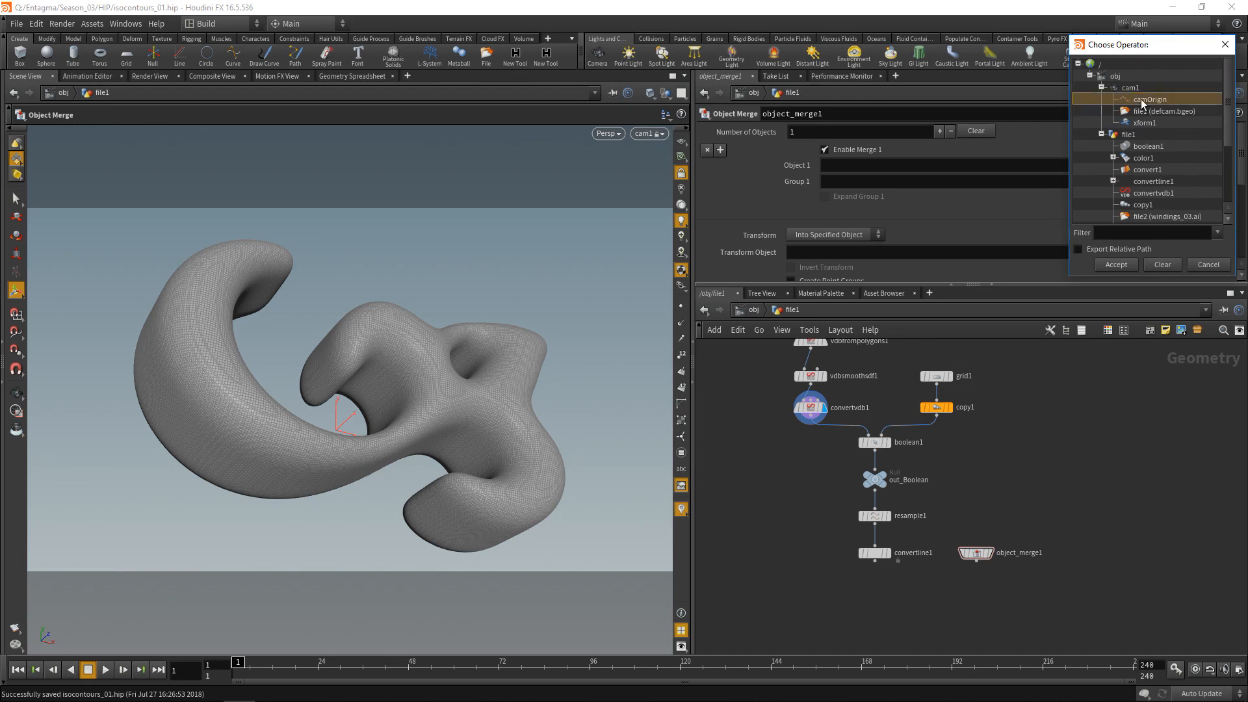
pyautogui.click(1116, 265)
pyautogui.click(873, 235)
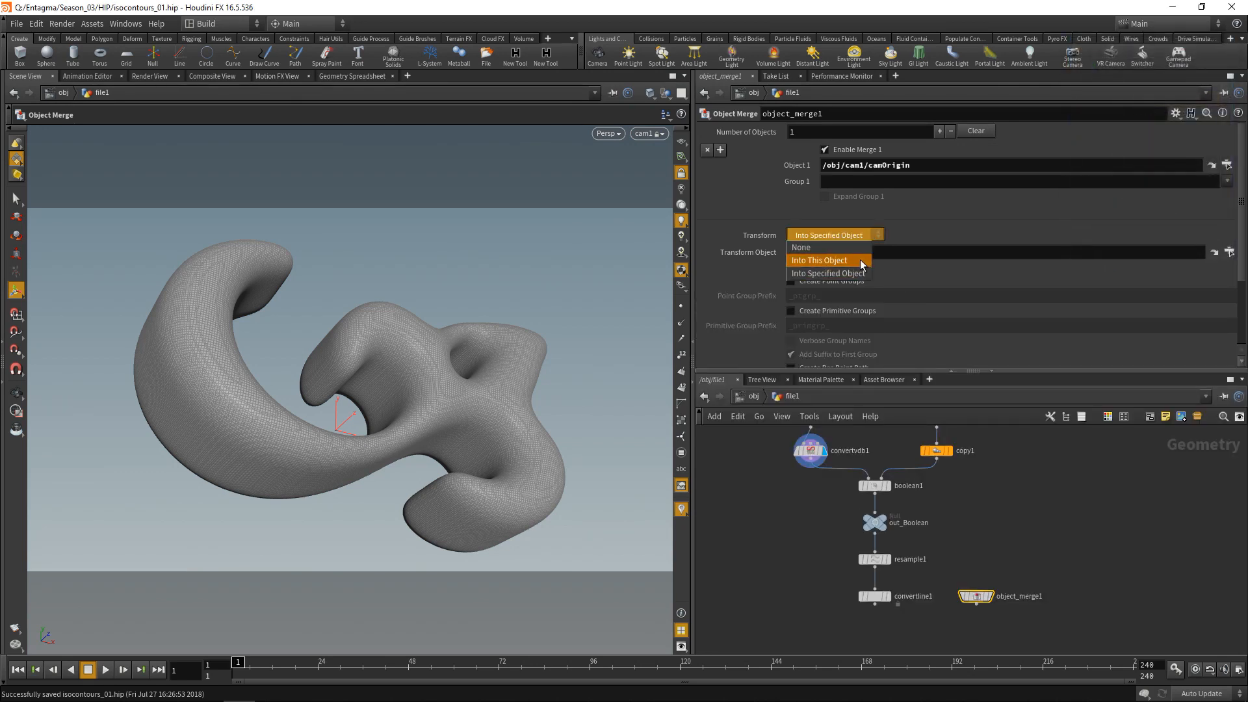
pyautogui.click(862, 260)
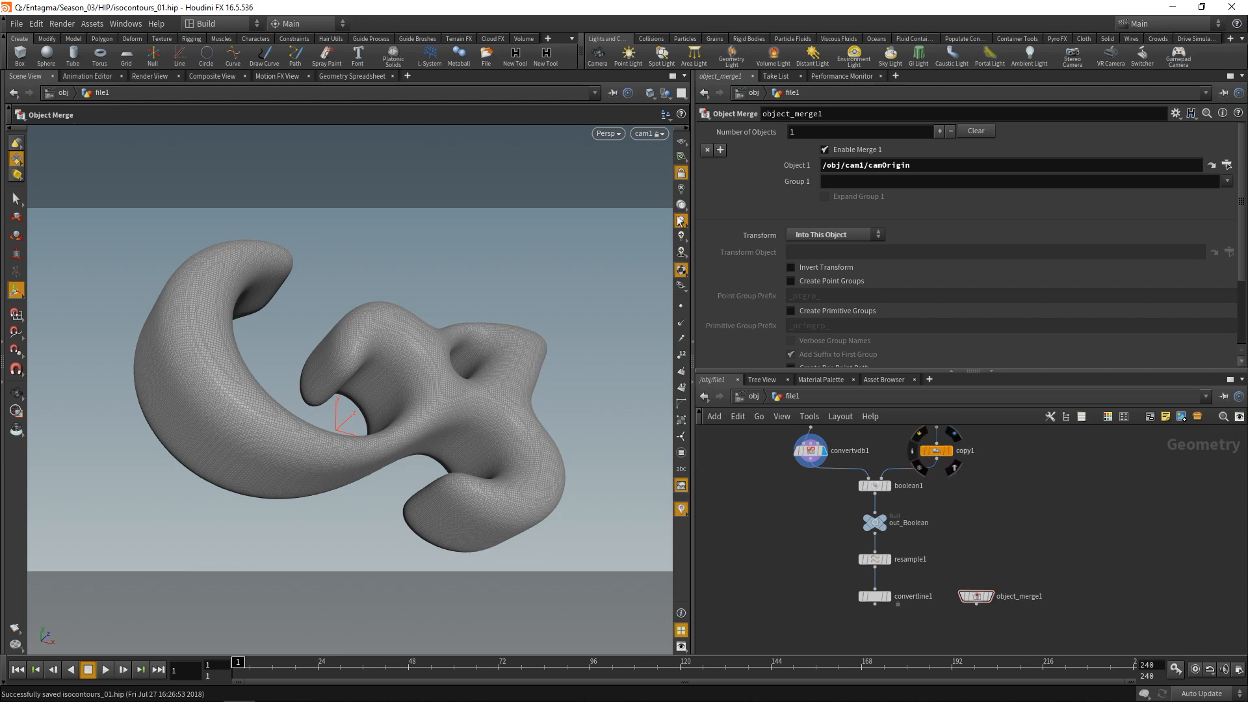
# - Unlock the camera from the view and display the Object Merge node to check the imported camera origin from outside
pyautogui.click(681, 173)
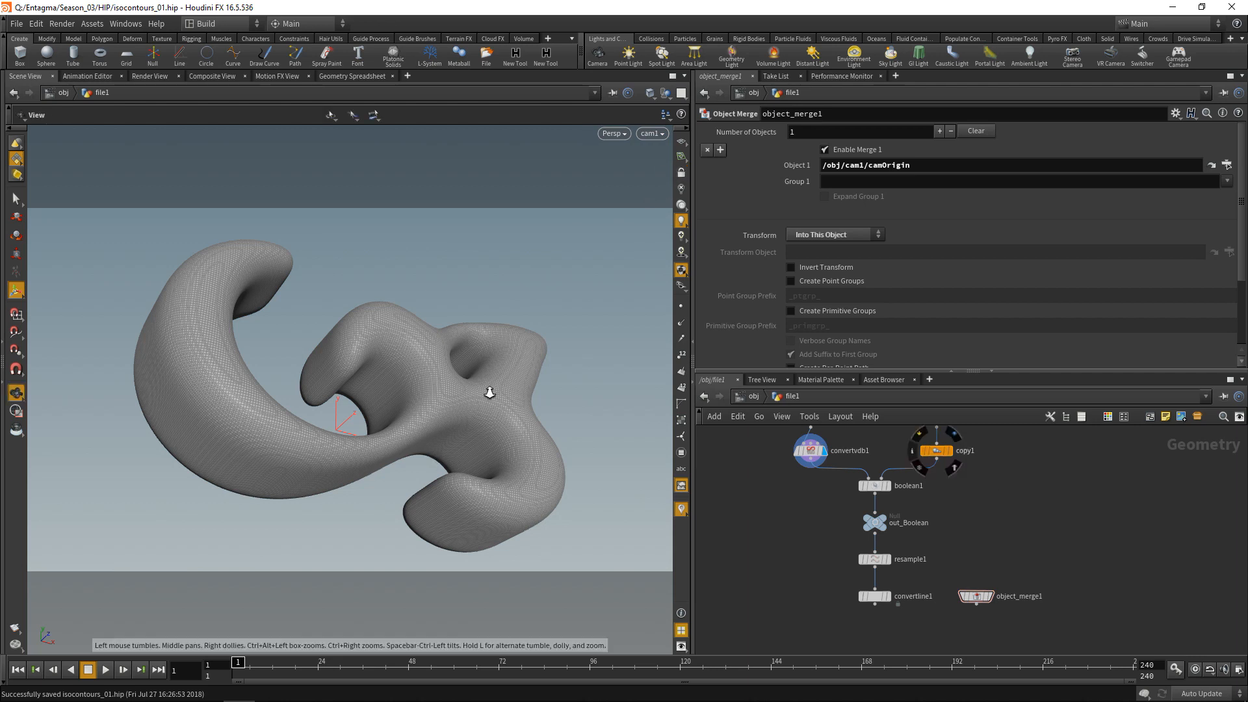
pyautogui.keyDown('alt'); pyautogui.moveTo(488, 392); pyautogui.dragTo(455, 404, button='right'); pyautogui.keyUp('alt')
pyautogui.keyDown('alt'); pyautogui.moveTo(454, 404); pyautogui.dragTo(524, 419); pyautogui.keyUp('alt')
pyautogui.keyDown('alt'); pyautogui.moveTo(569, 405); pyautogui.dragTo(292, 334, button='middle'); pyautogui.keyUp('alt')
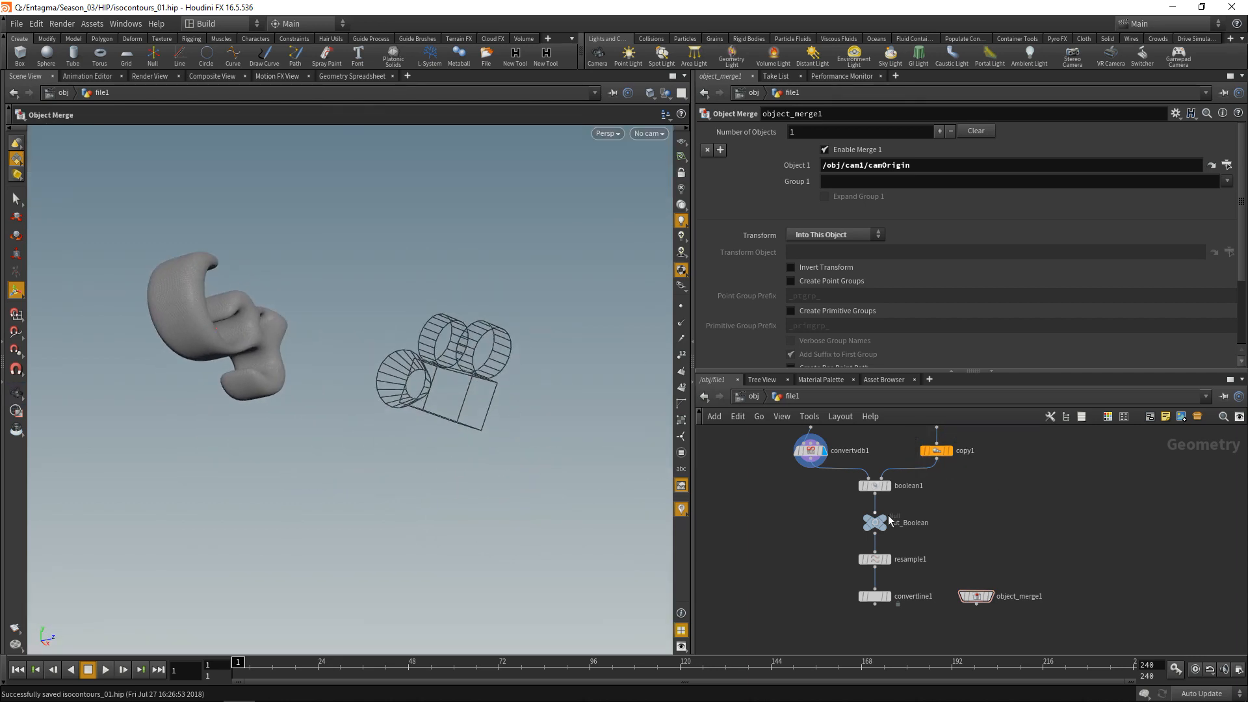
pyautogui.click(992, 602)
pyautogui.keyDown('alt'); pyautogui.moveTo(390, 397); pyautogui.dragTo(501, 413); pyautogui.keyUp('alt')
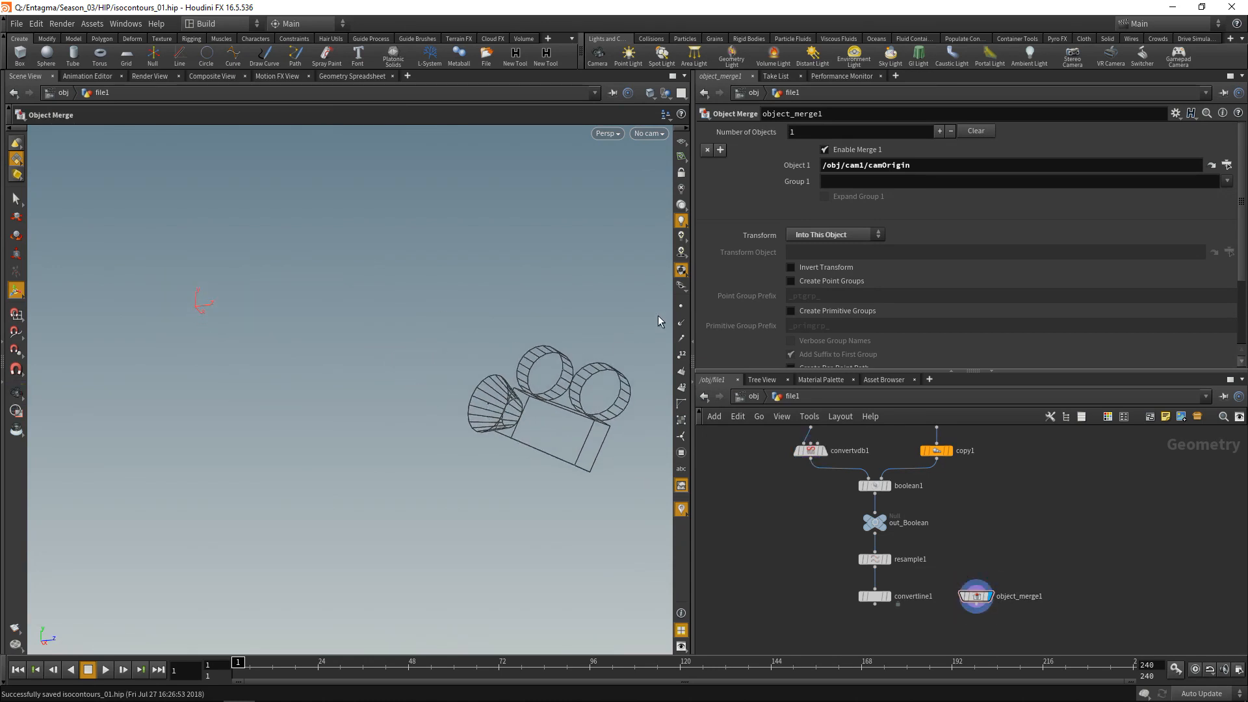
pyautogui.moveTo(486, 410)
pyautogui.keyDown('alt'); pyautogui.mouseDown(button='middle')
pyautogui.moveTo(536, 419)
pyautogui.moveTo(472, 411)
pyautogui.mouseUp(button='middle'); pyautogui.keyUp('alt')
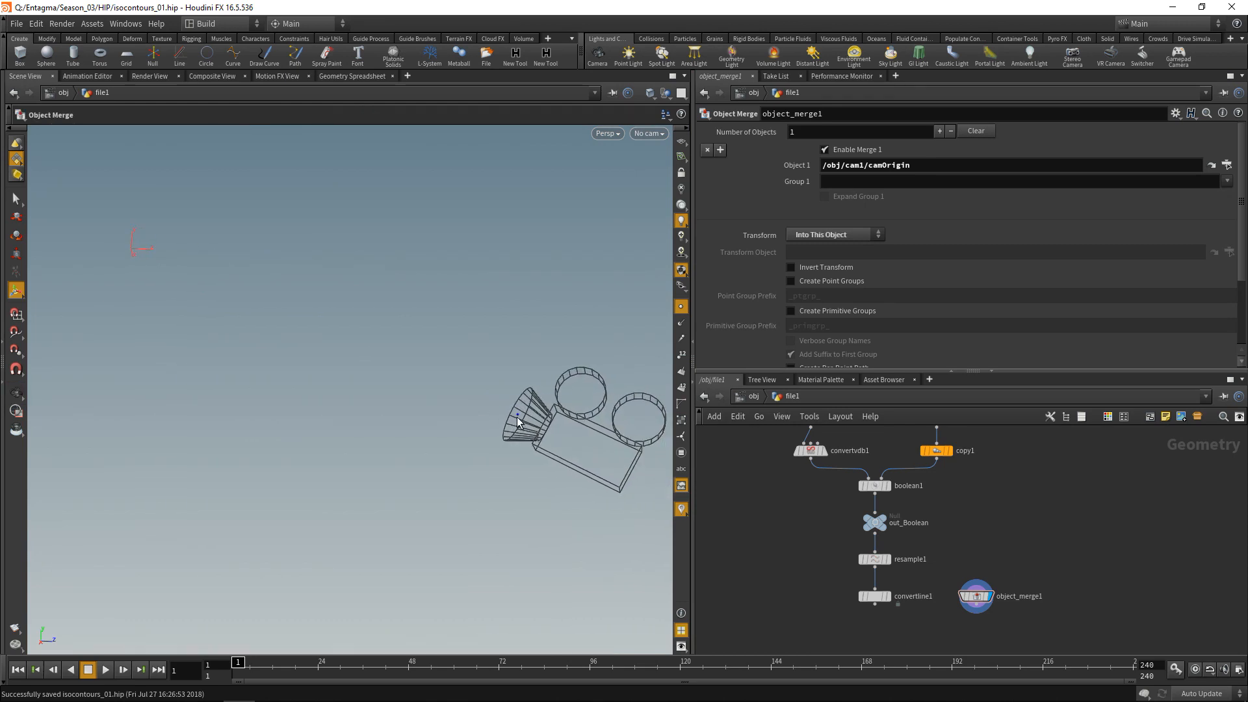
# - Look through cam1 again and review the Convert Line curves, the Convert VDB mesh and the Object Merge node
pyautogui.click(650, 134)
pyautogui.click(669, 194)
pyautogui.click(891, 582)
pyautogui.moveTo(941, 565); pyautogui.dragTo(976, 560, button='middle')
pyautogui.moveTo(829, 477); pyautogui.dragTo(877, 427)
pyautogui.click(859, 460)
pyautogui.moveTo(1010, 540); pyautogui.dragTo(1011, 510, button='middle')
pyautogui.click(997, 513)
pyautogui.moveTo(870, 623); pyautogui.dragTo(929, 578)
pyautogui.click(923, 578)
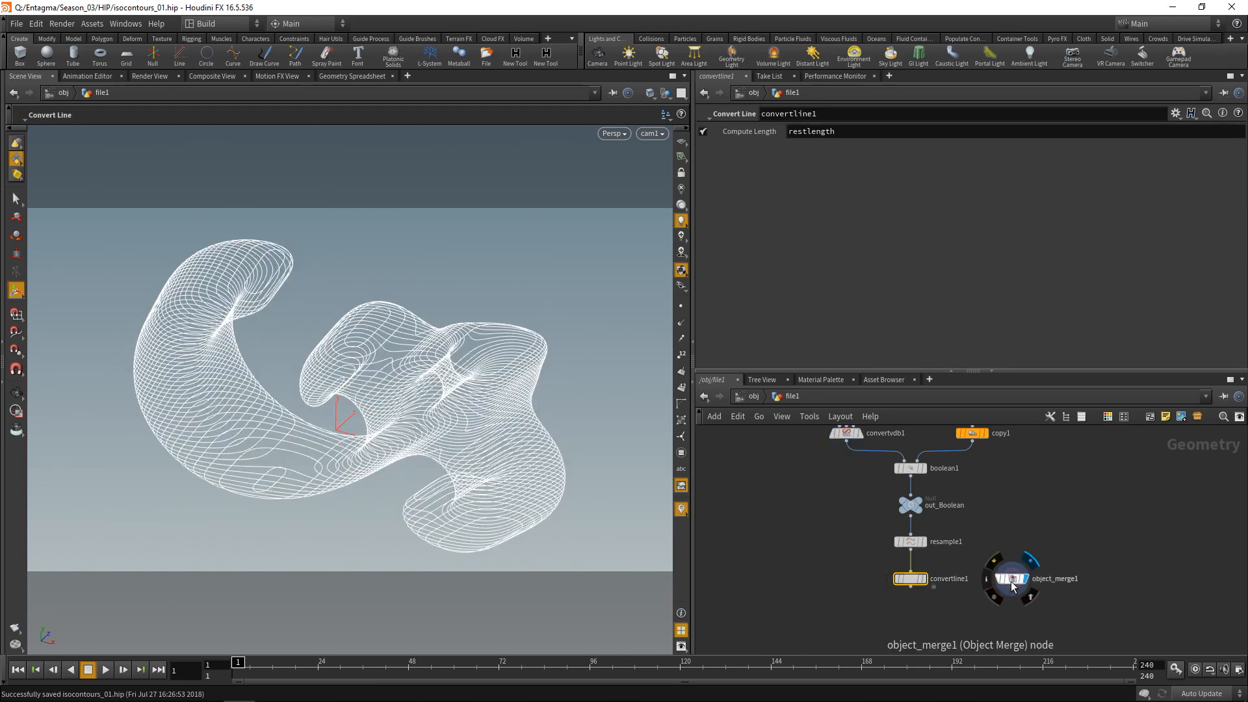
# - Add a Point Wrangle node below Convert Line and wire Convert Line into its first input
pyautogui.press('Tab')
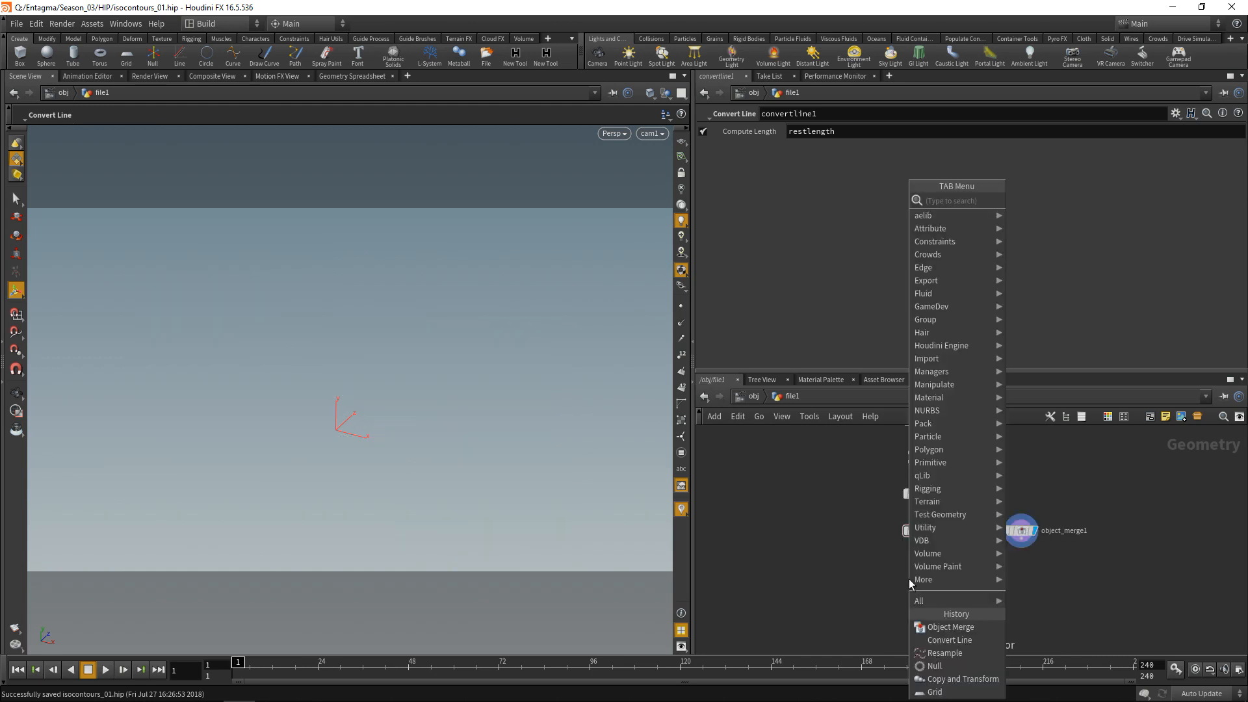
pyautogui.write('pointw')
pyautogui.press('Return')
pyautogui.press('Return')
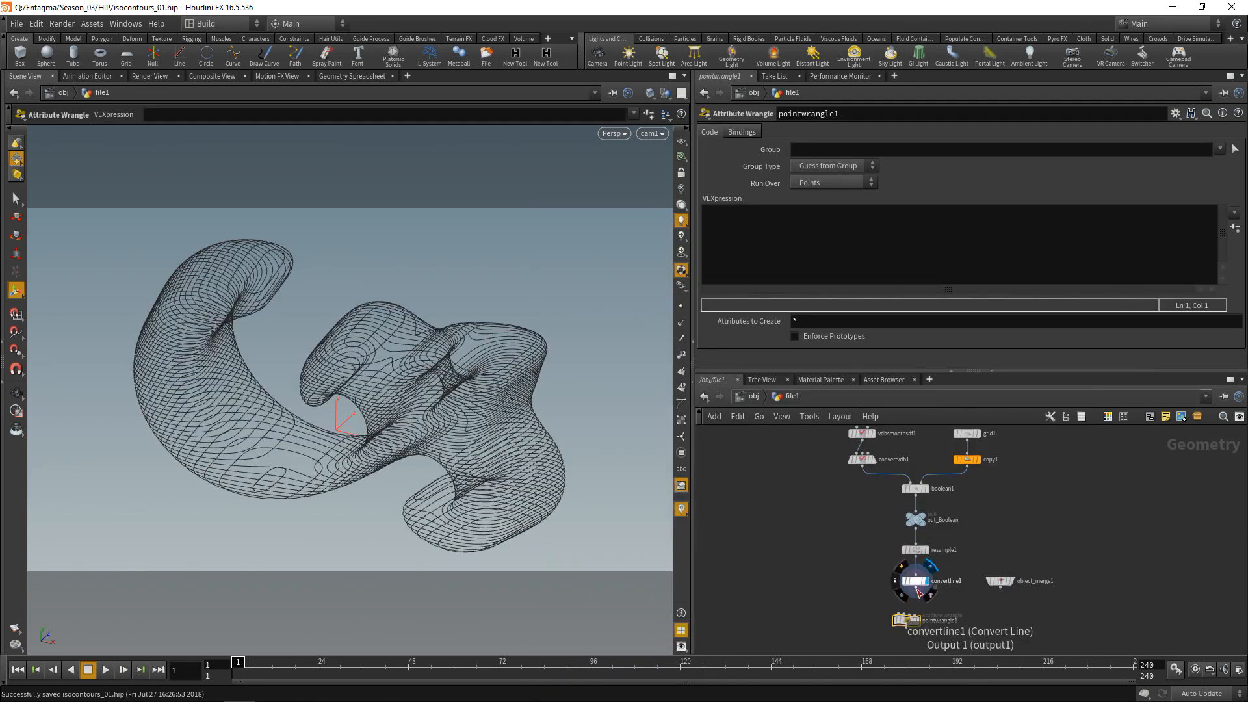
pyautogui.click(918, 591)
pyautogui.click(900, 613)
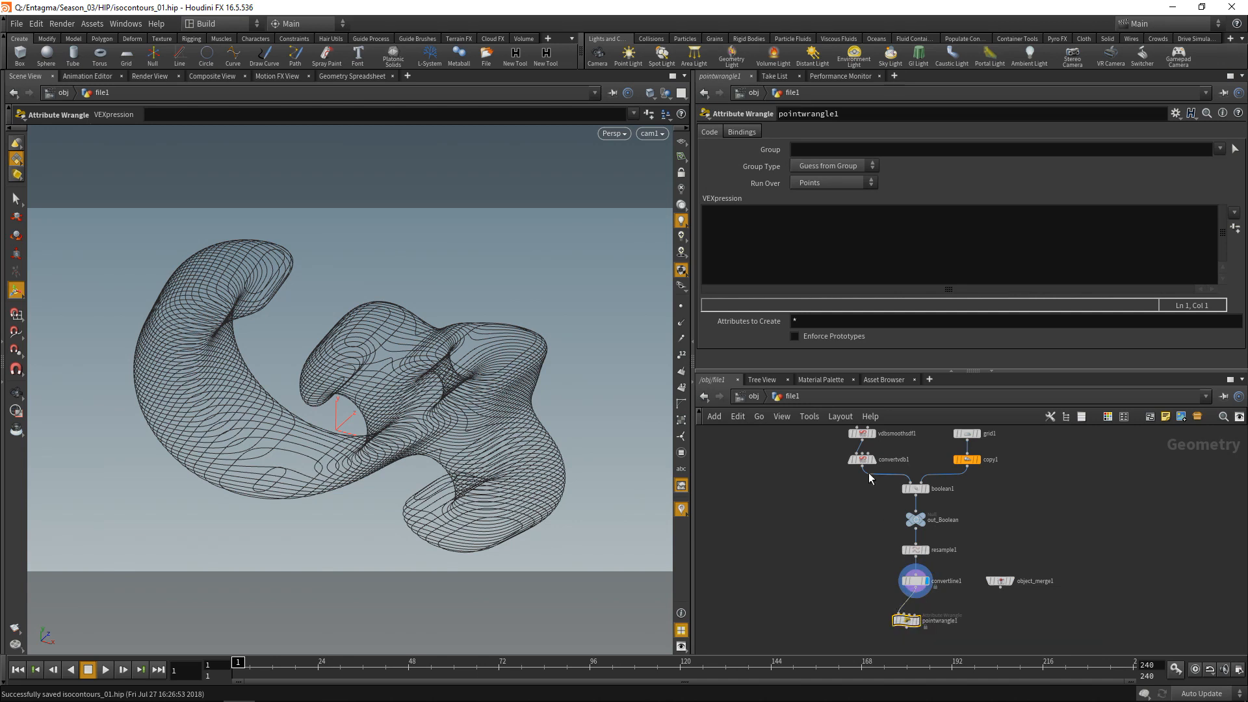
# - Wire Convert VDB into the Point Wrangle's second input and Object Merge into its third, and align the wrangle below Convert Line
pyautogui.click(864, 469)
pyautogui.click(901, 613)
pyautogui.click(1001, 587)
pyautogui.click(913, 614)
pyautogui.moveTo(966, 613); pyautogui.dragTo(971, 580, button='middle')
pyautogui.moveTo(913, 585); pyautogui.dragTo(921, 583)
# - Enter an empty intersect_all(); call in the Point Wrangle's VEXpression
pyautogui.click(872, 253)
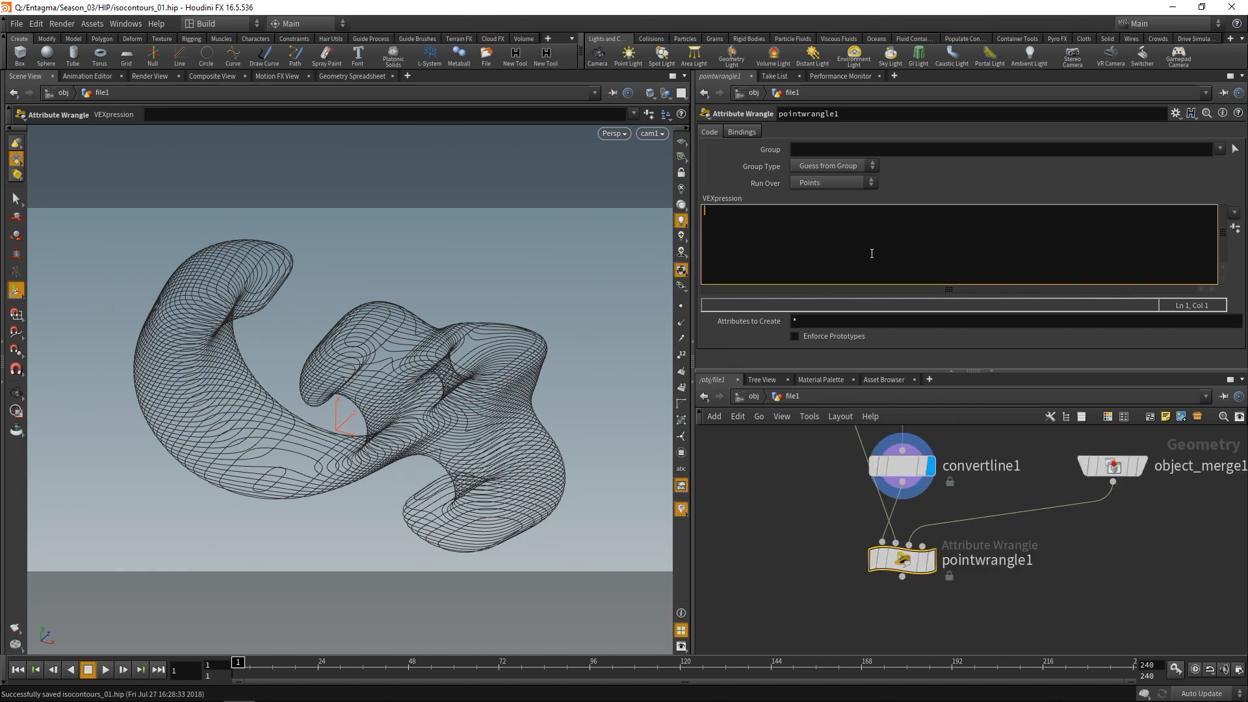
pyautogui.write('intersect_a')
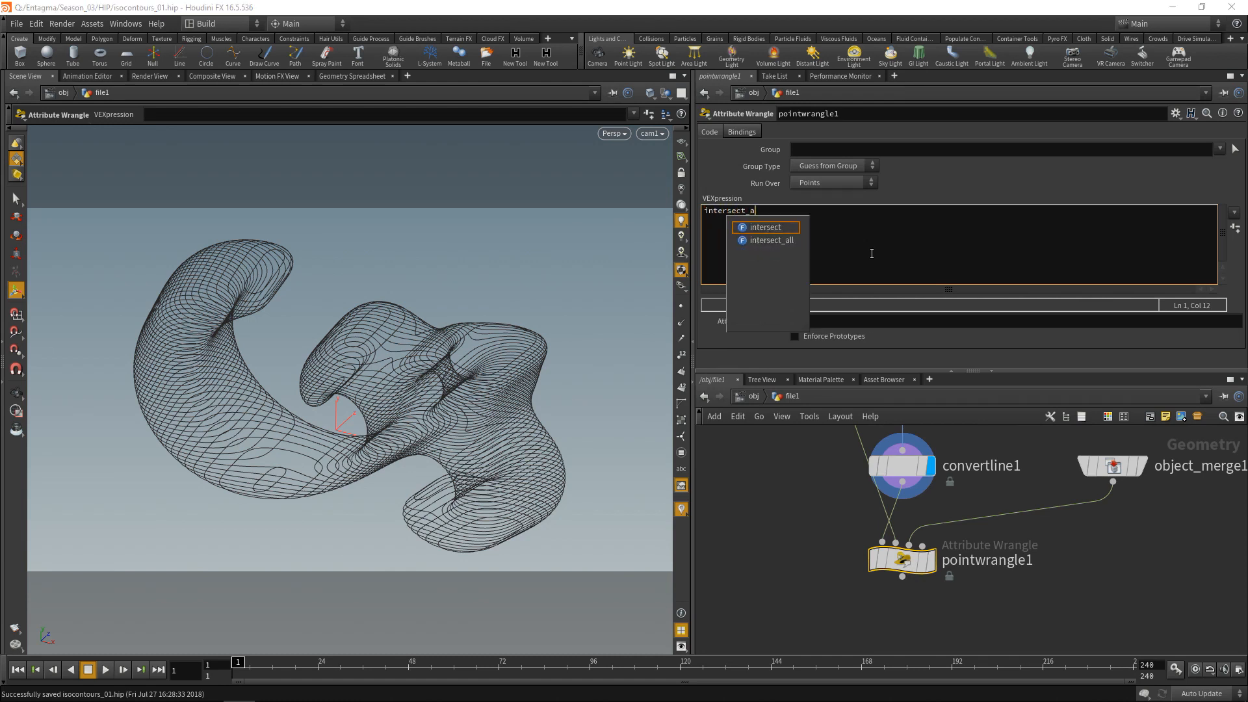
pyautogui.write('ll();')
# - Open the VEX help page for intersect_all and review its arguments, from geometry and group through the pos, prim and uvw arrays to the tolerances
pyautogui.press('Left')
pyautogui.press('Left')
pyautogui.press('Left')
pyautogui.press('Left')
pyautogui.press('F1')
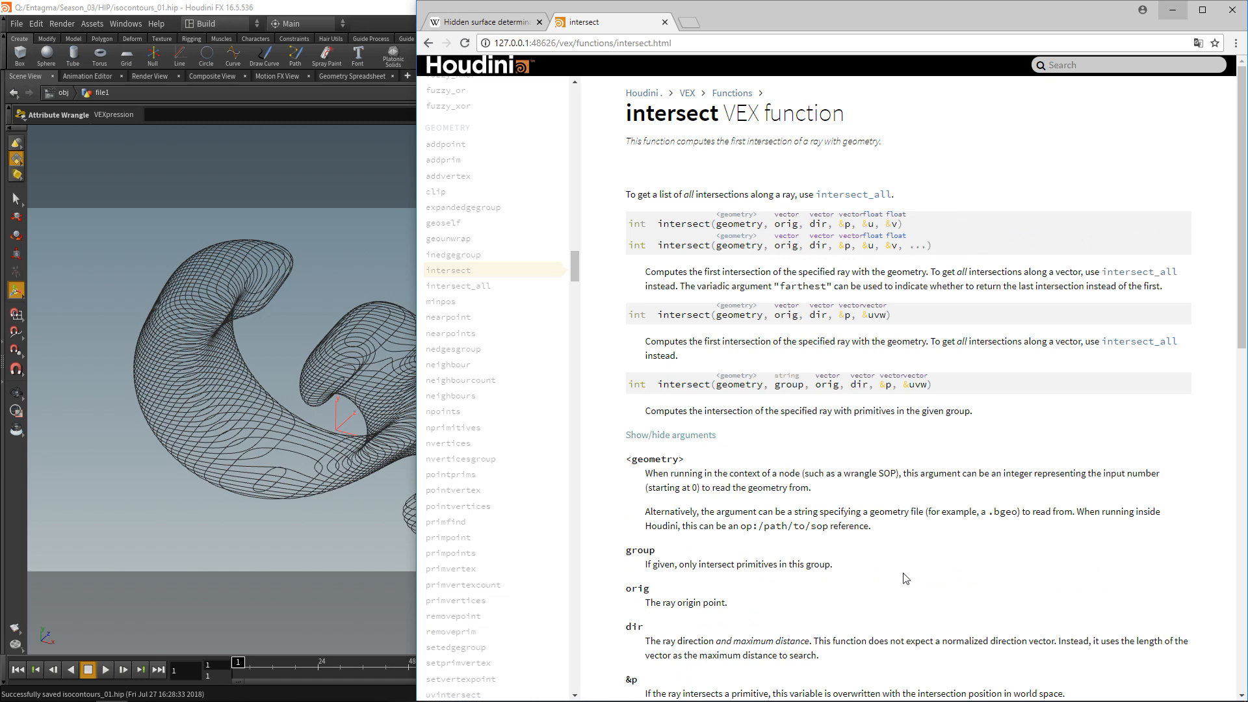
pyautogui.click(430, 45)
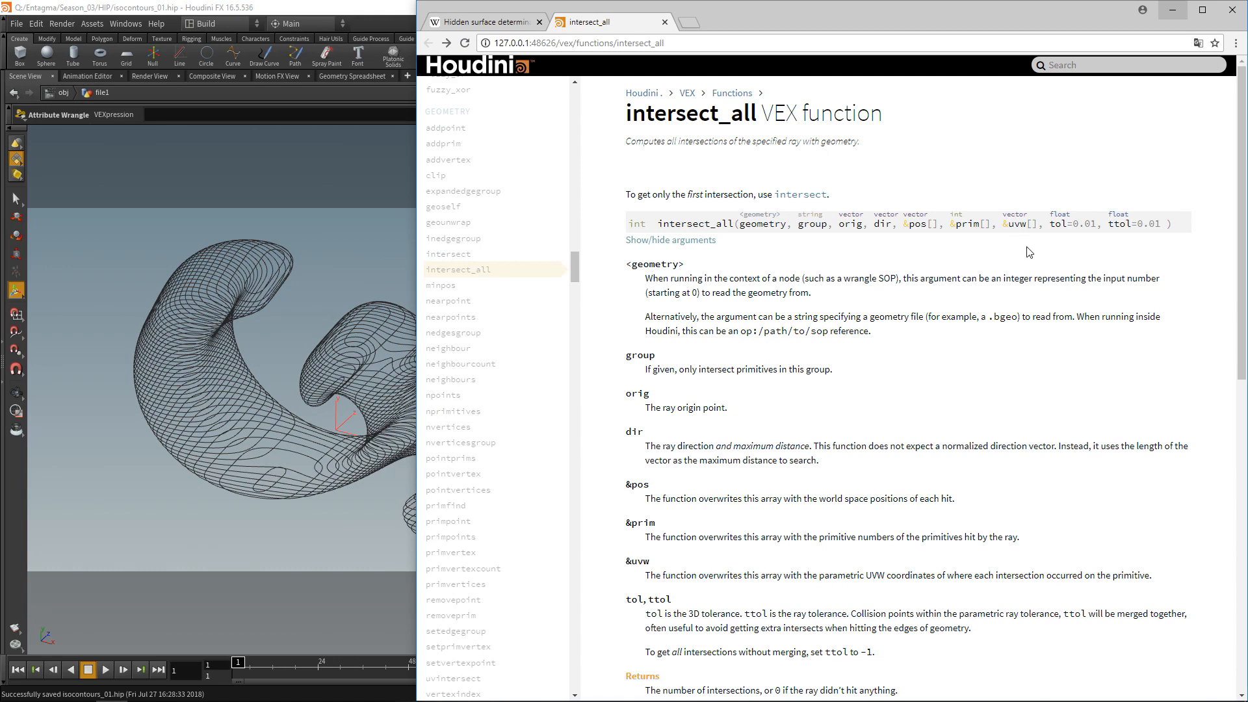
pyautogui.moveTo(1167, 228); pyautogui.dragTo(1049, 224)
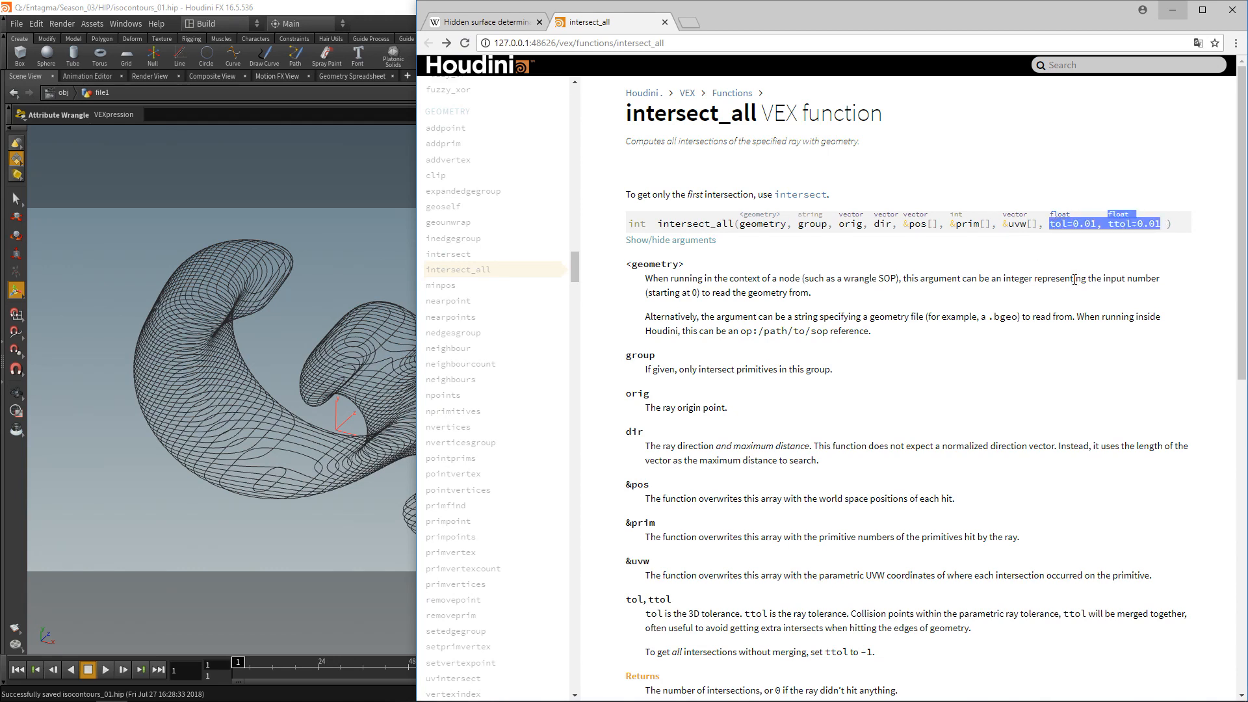
pyautogui.click(1057, 268)
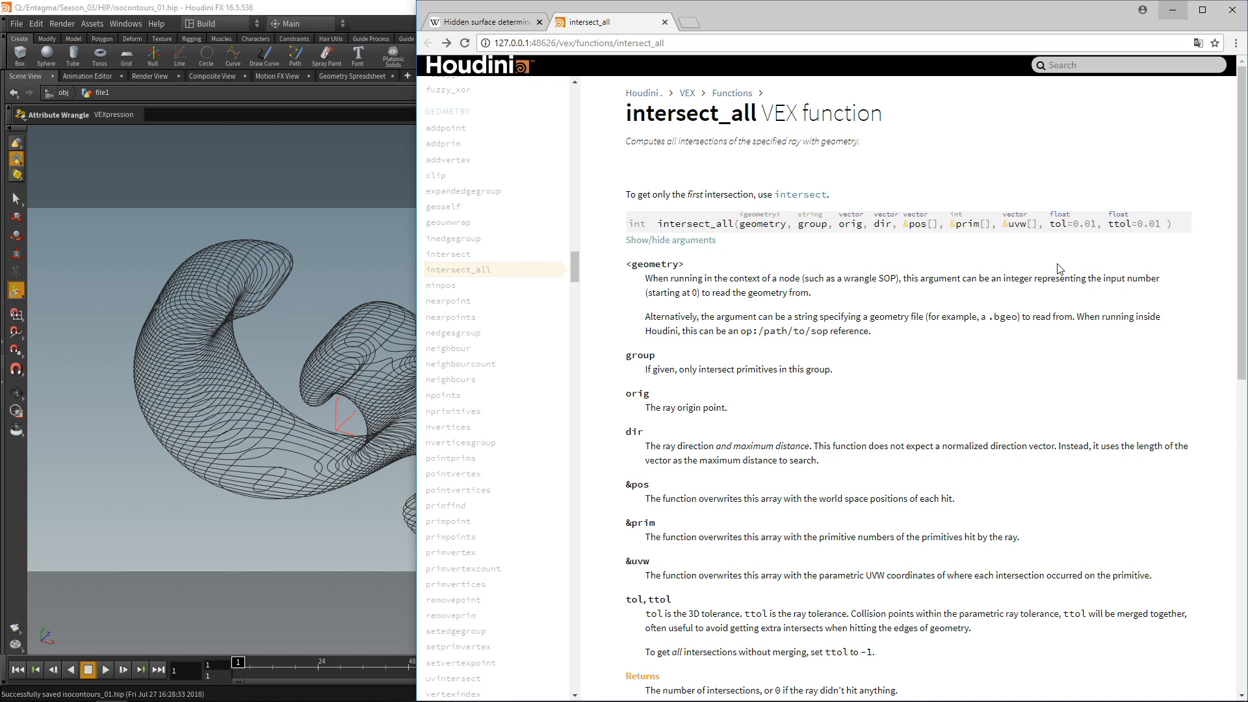
pyautogui.doubleClick(760, 224)
pyautogui.doubleClick(812, 224)
pyautogui.doubleClick(850, 224)
pyautogui.doubleClick(881, 224)
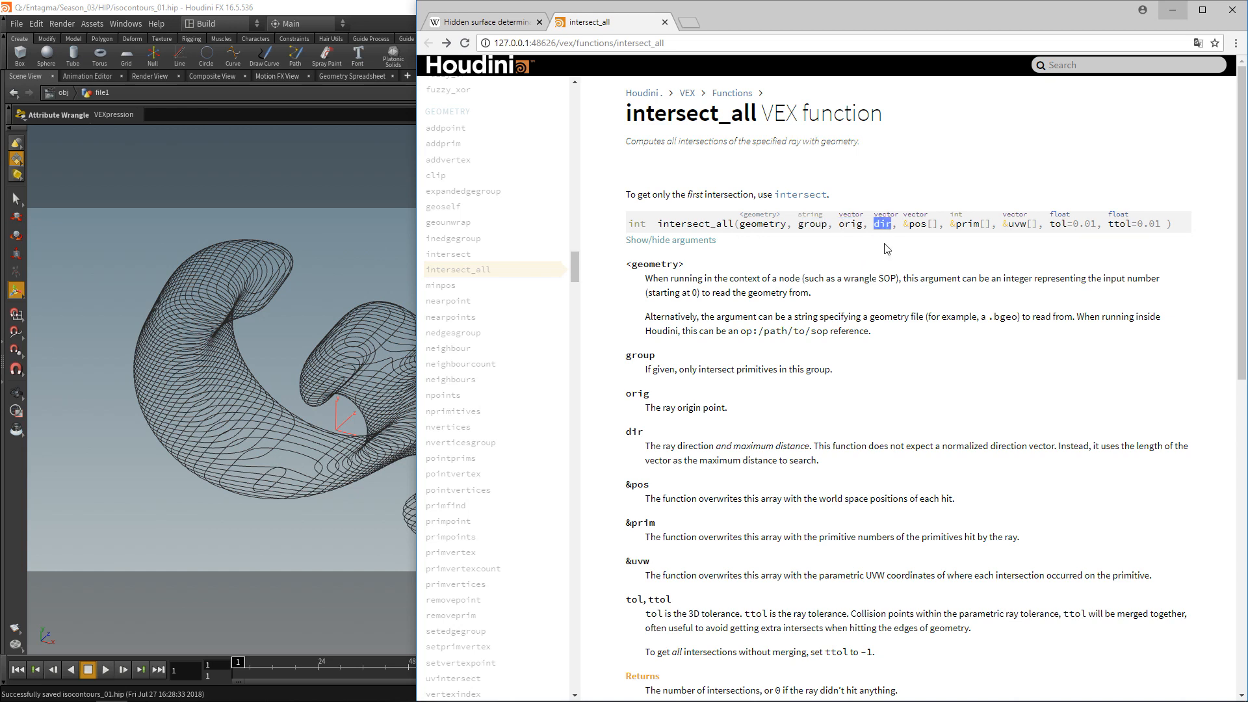
pyautogui.doubleClick(917, 224)
pyautogui.doubleClick(967, 225)
pyautogui.doubleClick(1016, 224)
pyautogui.doubleClick(905, 224)
pyautogui.doubleClick(917, 225)
# - Back in Houdini, declare the arrays vector ipos[], vector iuvw[] and int iprims[] above the intersect_all call
pyautogui.click(320, 7)
pyautogui.write('ve')
pyautogui.write('ctor ipos')
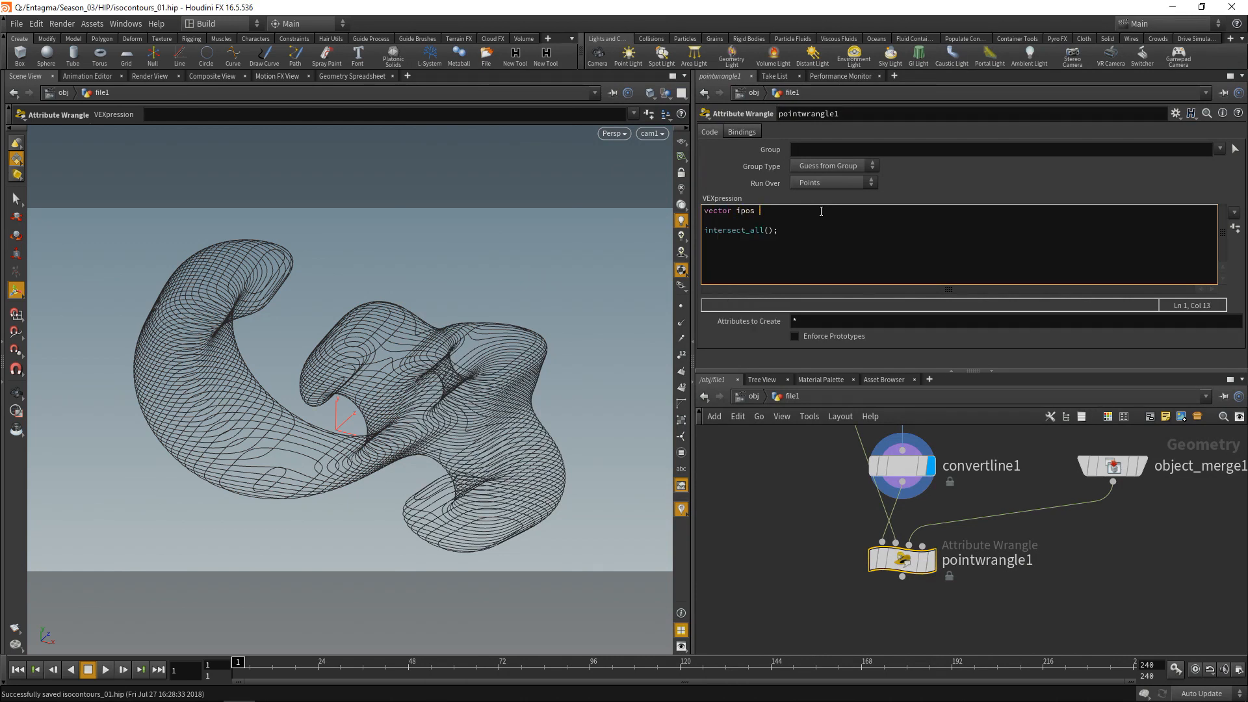
pyautogui.write('[];')
pyautogui.press('Return')
pyautogui.write('vect')
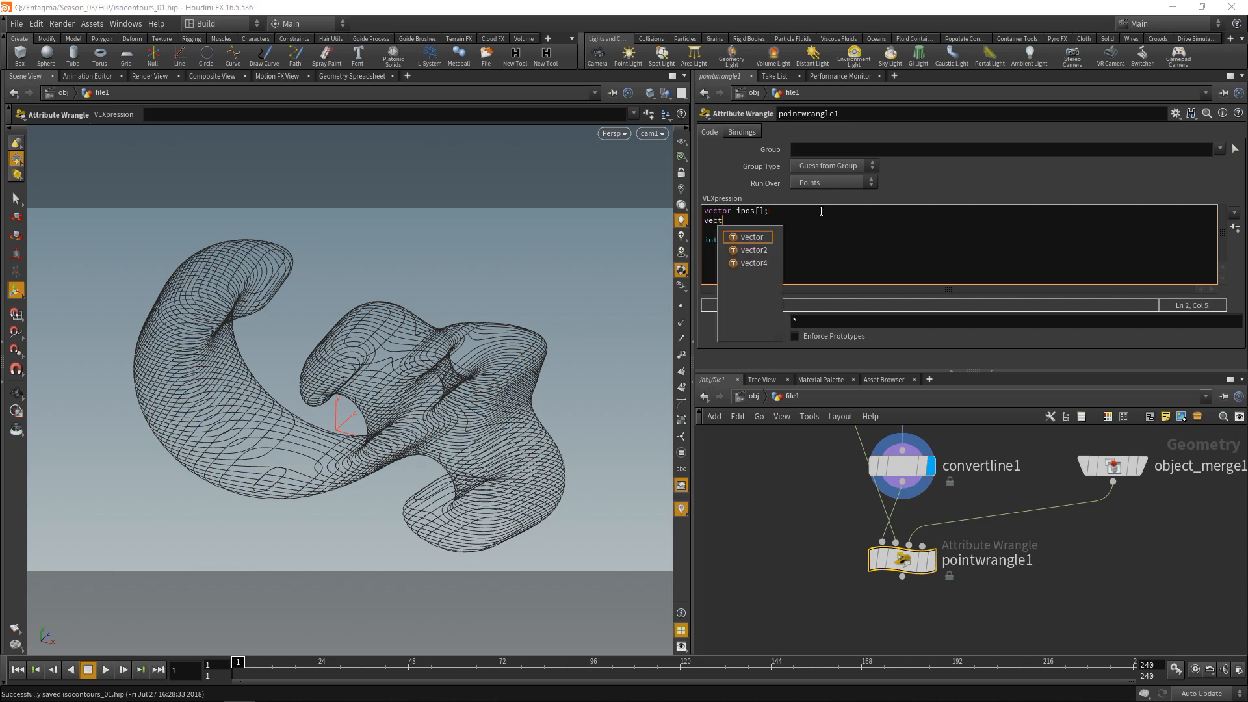
pyautogui.write("or iuvw[]';")
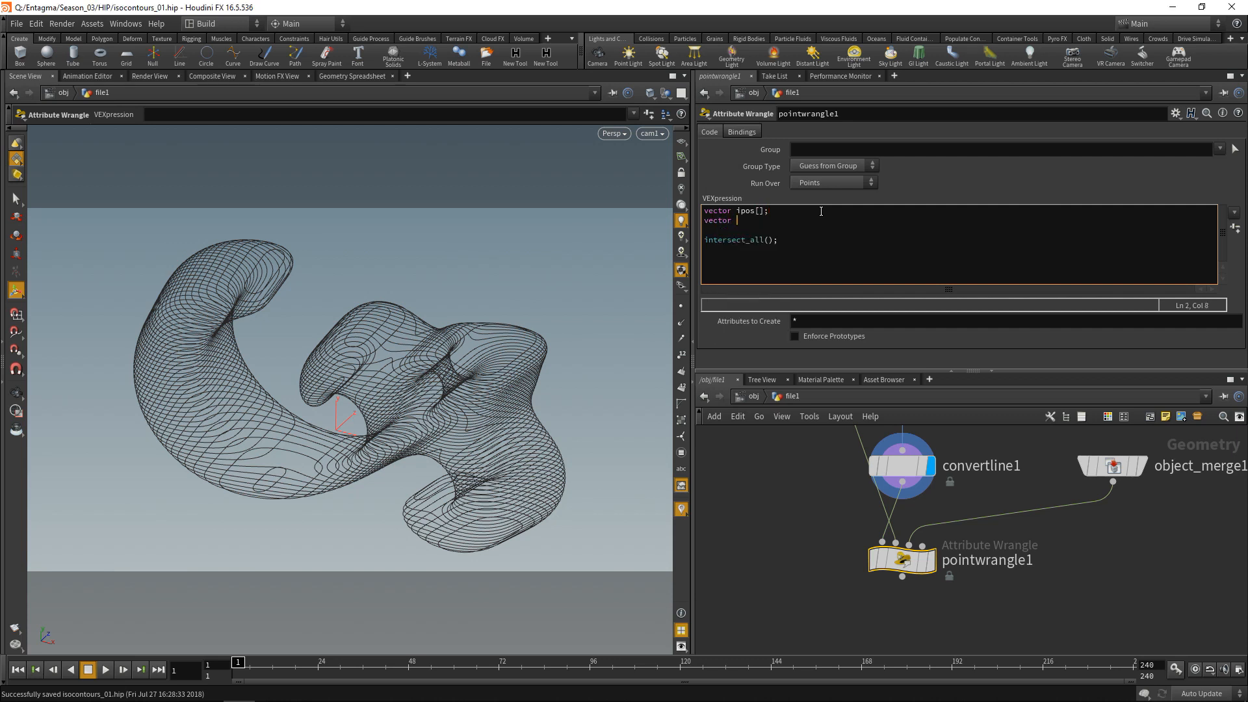
pyautogui.press('Return')
pyautogui.write('int iprims')
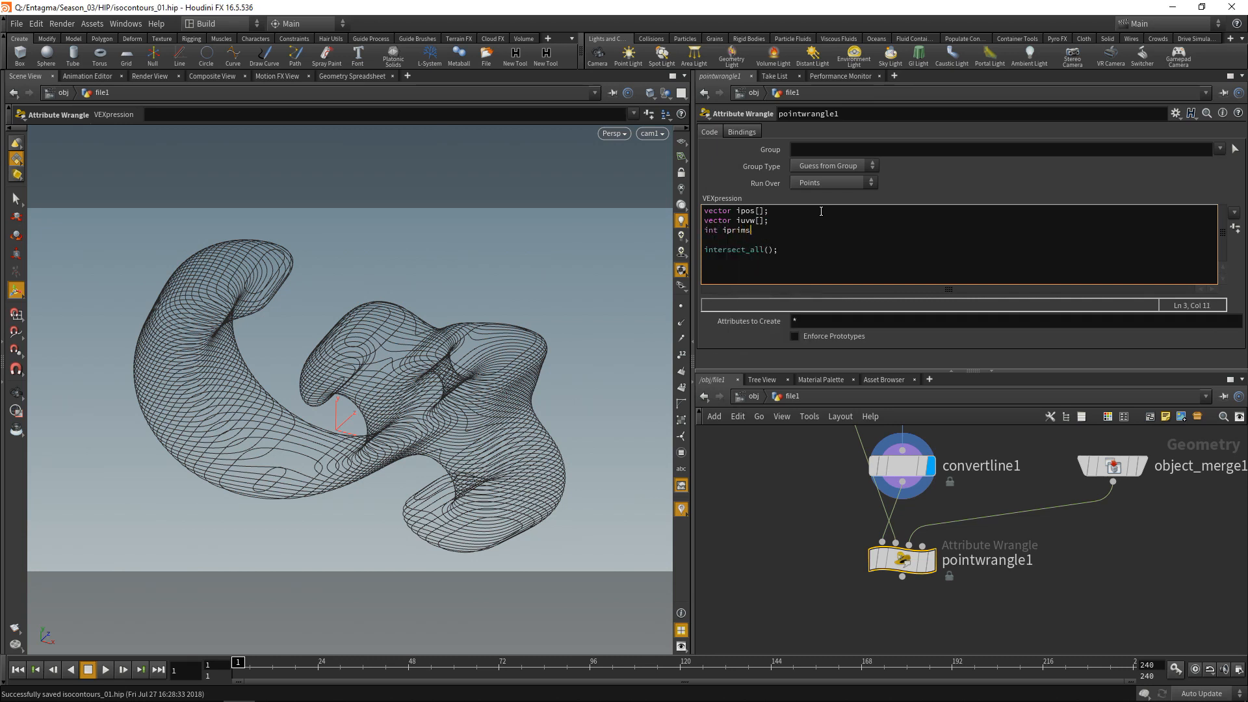
pyautogui.write('[];')
# - Give intersect_all its first arguments: 1, v@P, dir
pyautogui.click(768, 250)
pyautogui.write('1')
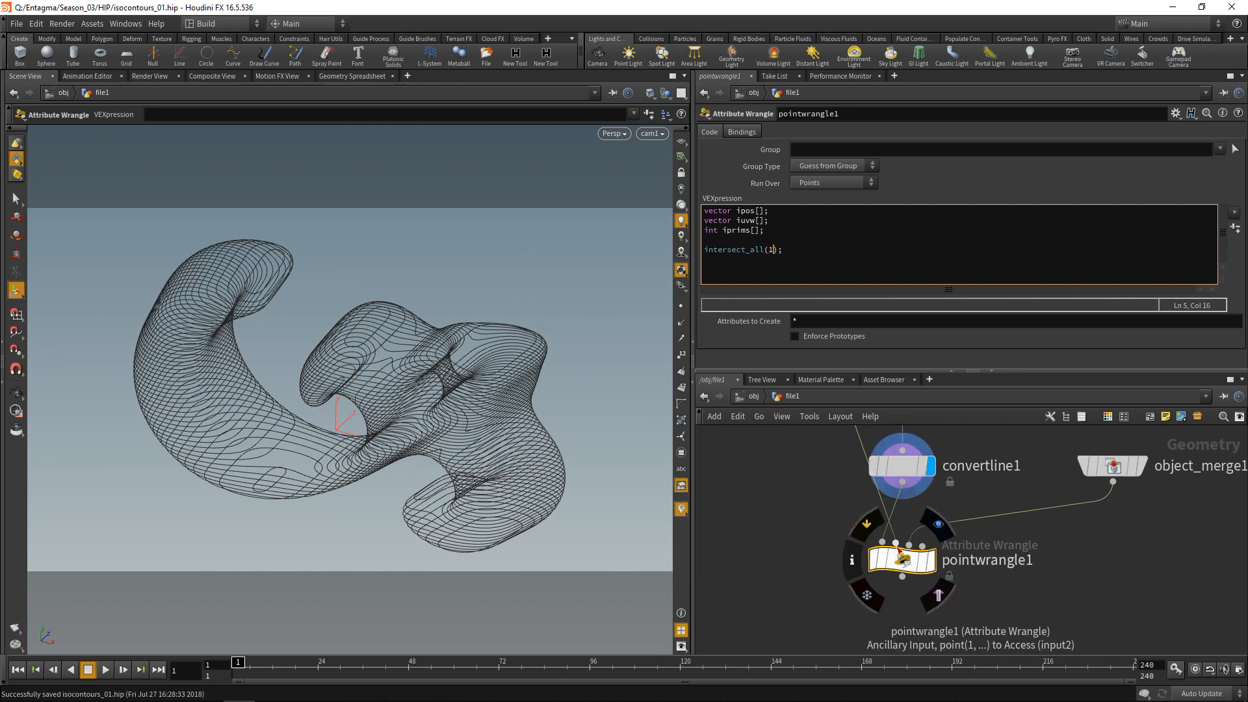
pyautogui.write(', ')
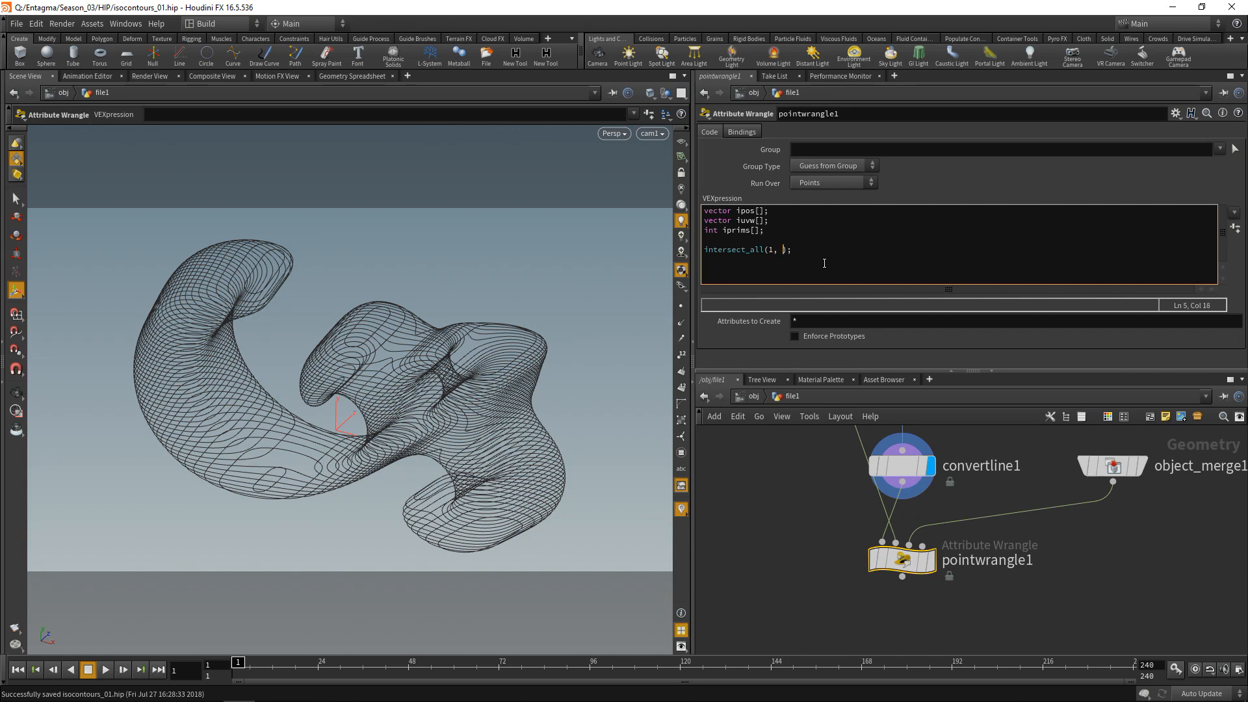
pyautogui.write('v@P, dir')
# - Above the call, define the camera position as vector campos = point(2, "P", 0); from the Object Merge input
pyautogui.press('Up')
pyautogui.press('Return')
pyautogui.press('Return')
pyautogui.press('Up')
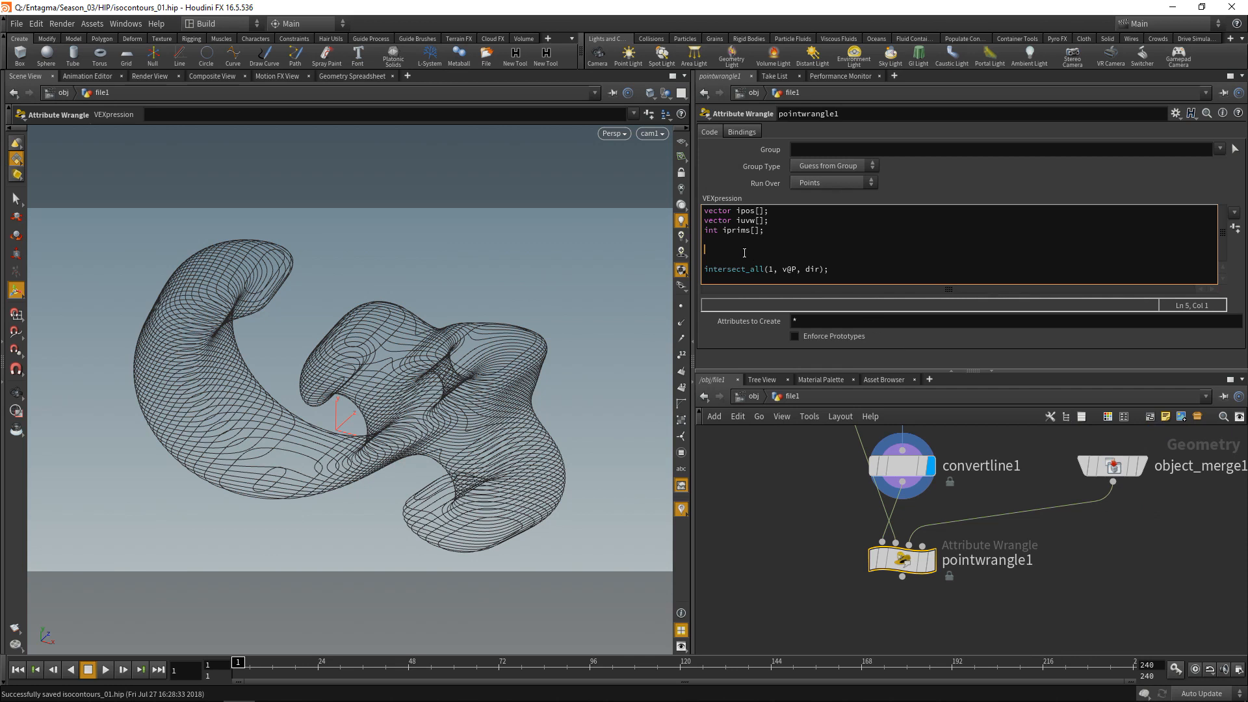
pyautogui.write('vector campos =')
pyautogui.middleClick(1115, 469)
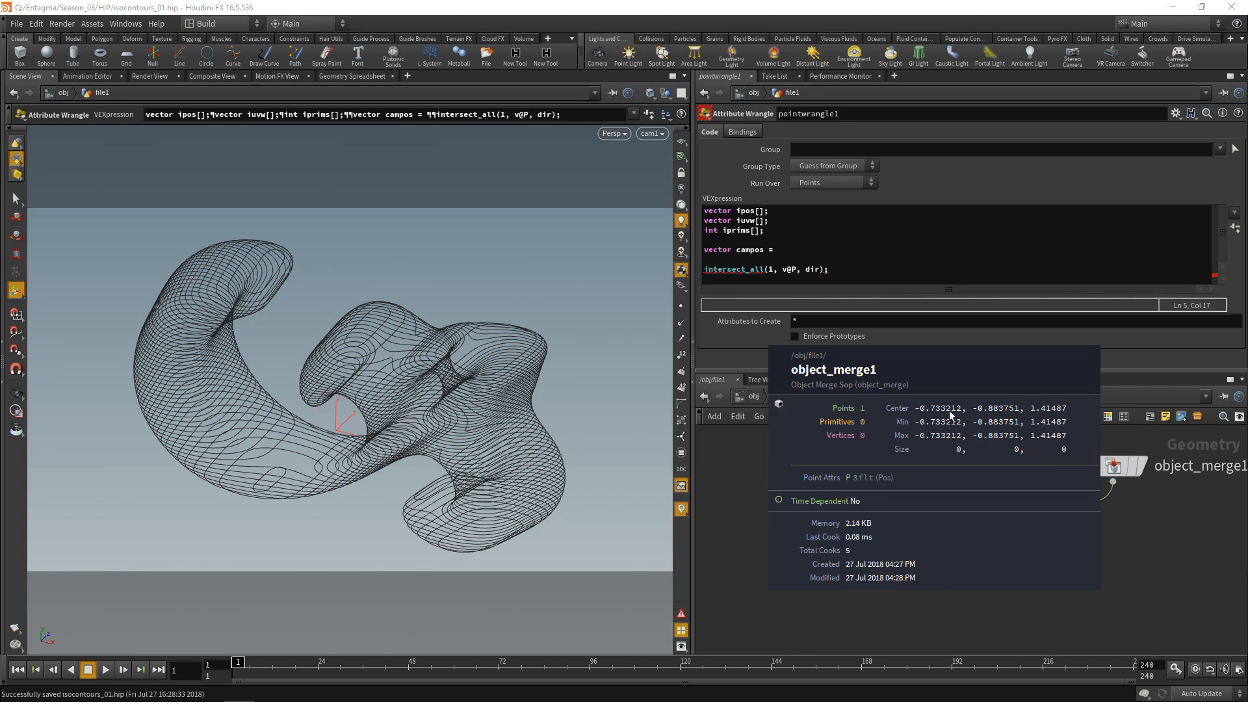
pyautogui.click(791, 250)
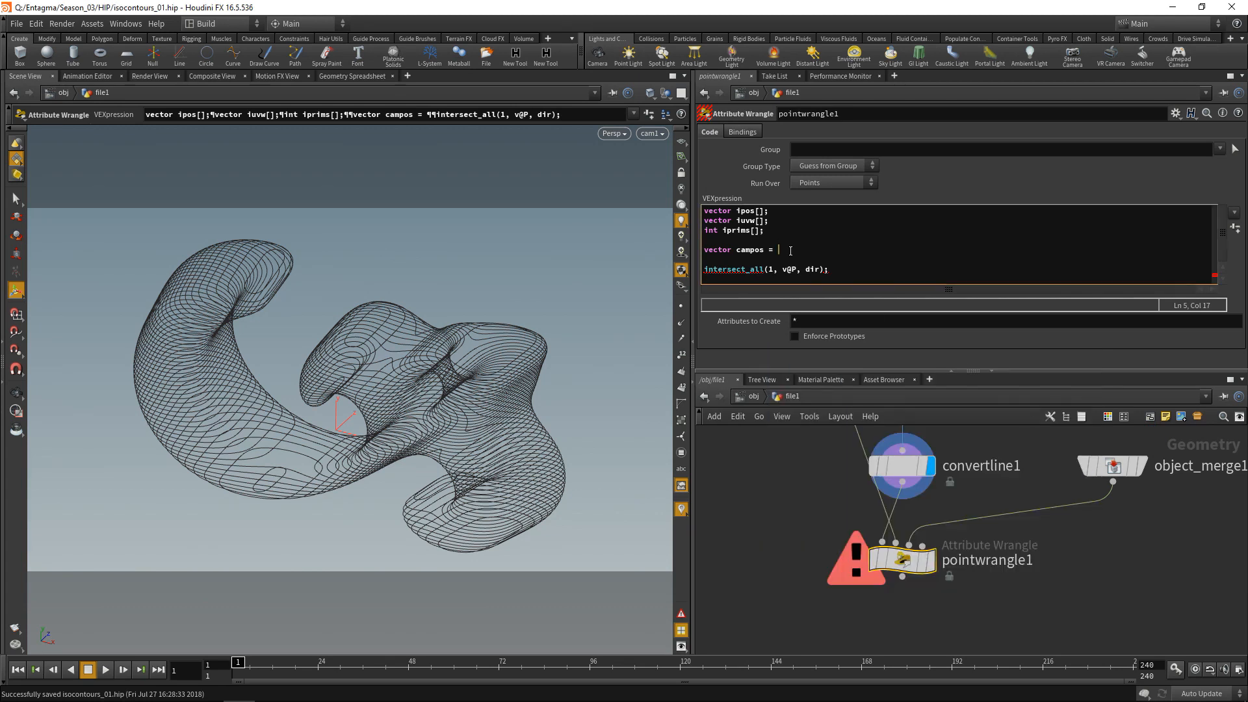
pyautogui.write('point();')
pyautogui.press('Left')
pyautogui.write('2, "P", 0')
pyautogui.click(863, 251)
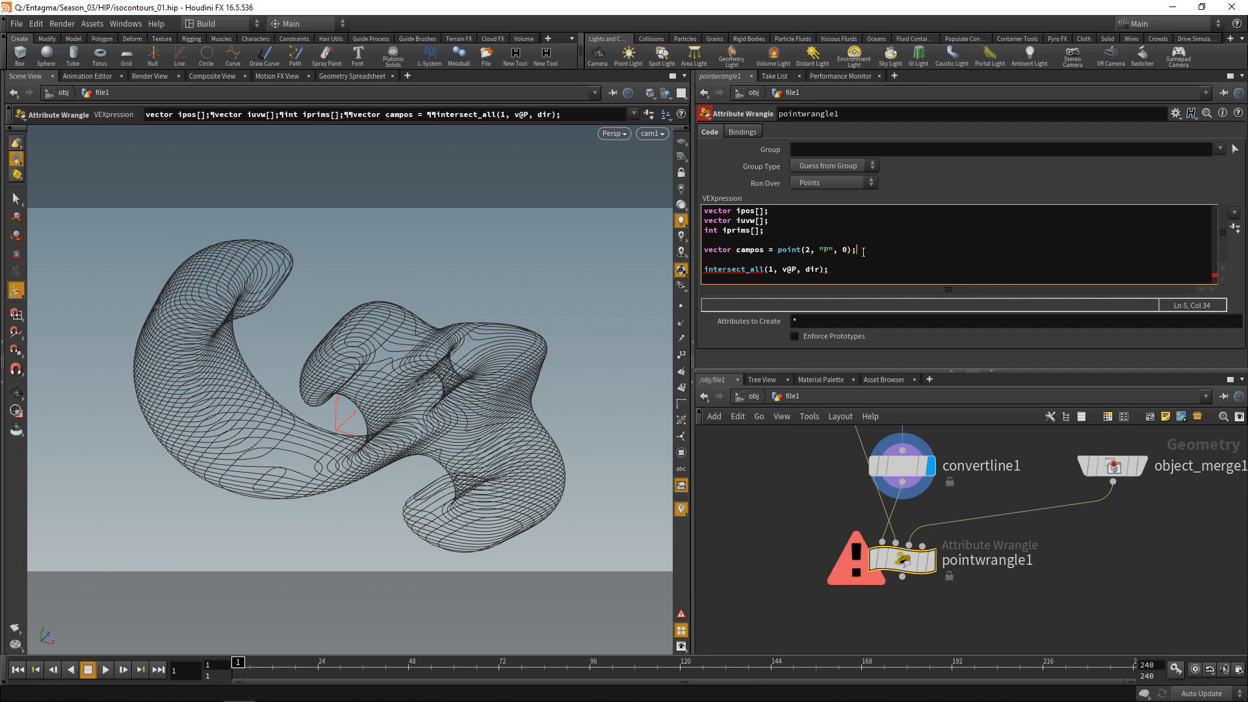
# - Define the ray direction on the following line as vector dir = campos - v@P;
pyautogui.press('Return')
pyautogui.write('vector dir')
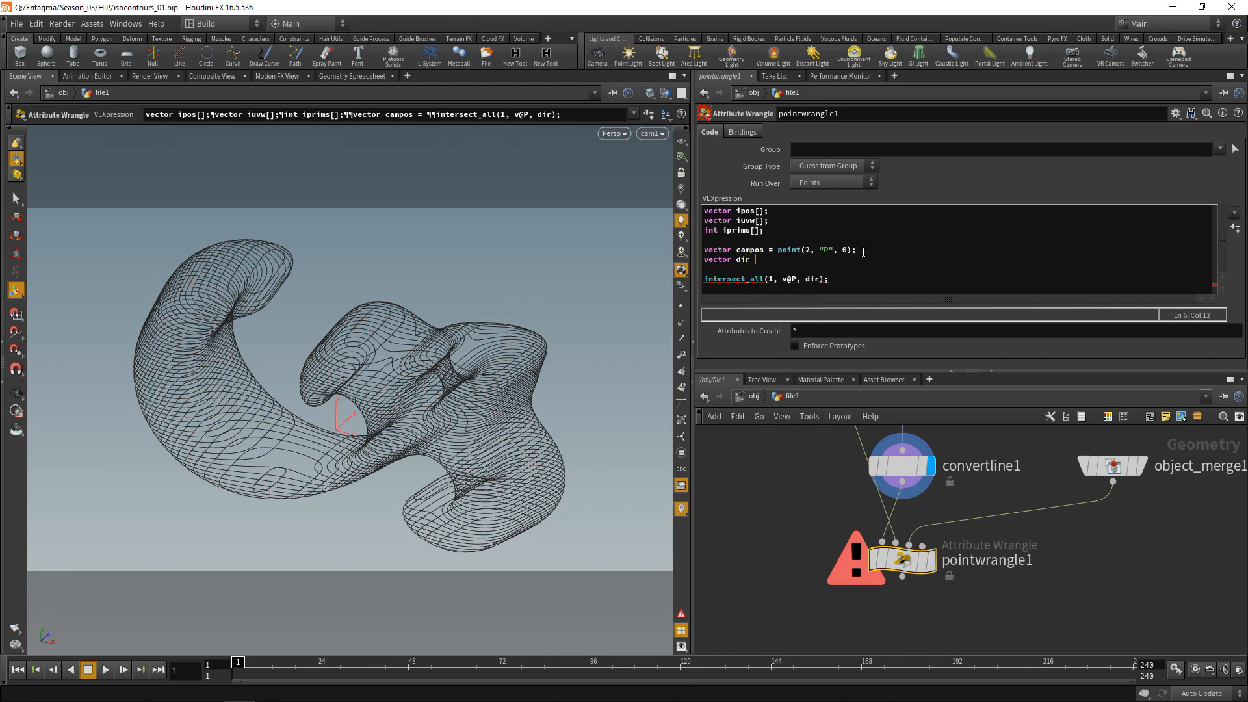
pyautogui.write(' = cam')
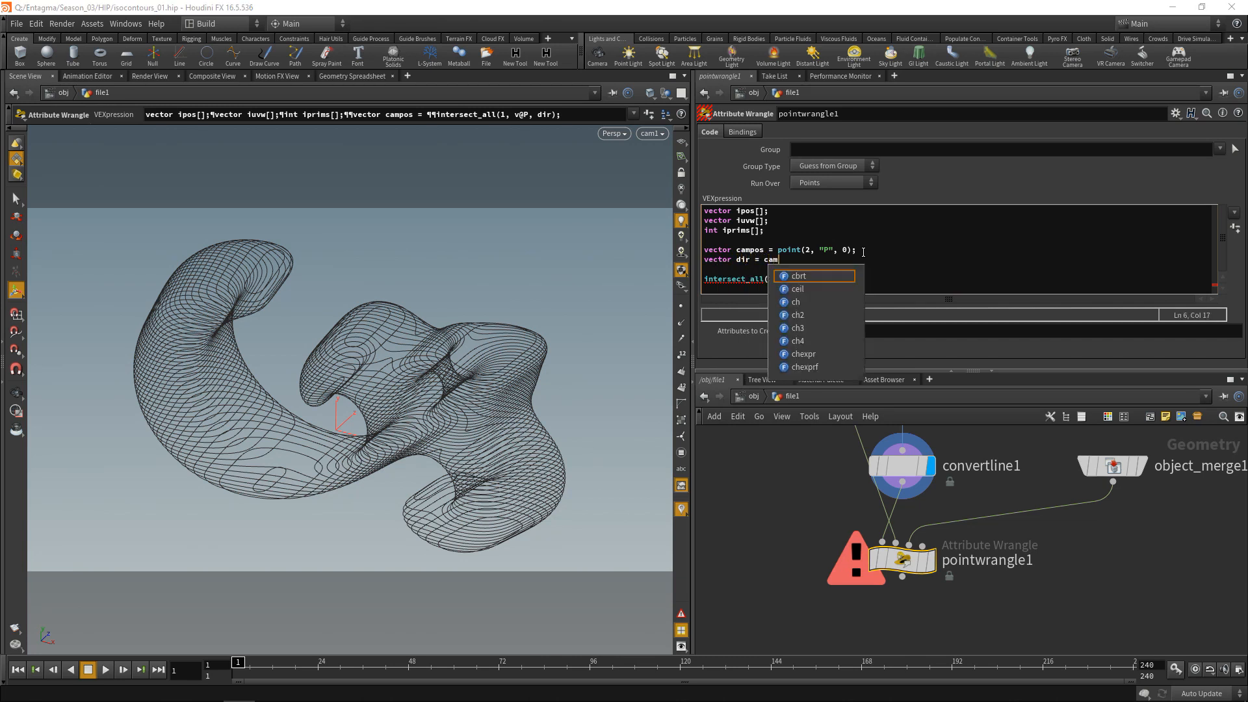
pyautogui.write('pos - v@P;')
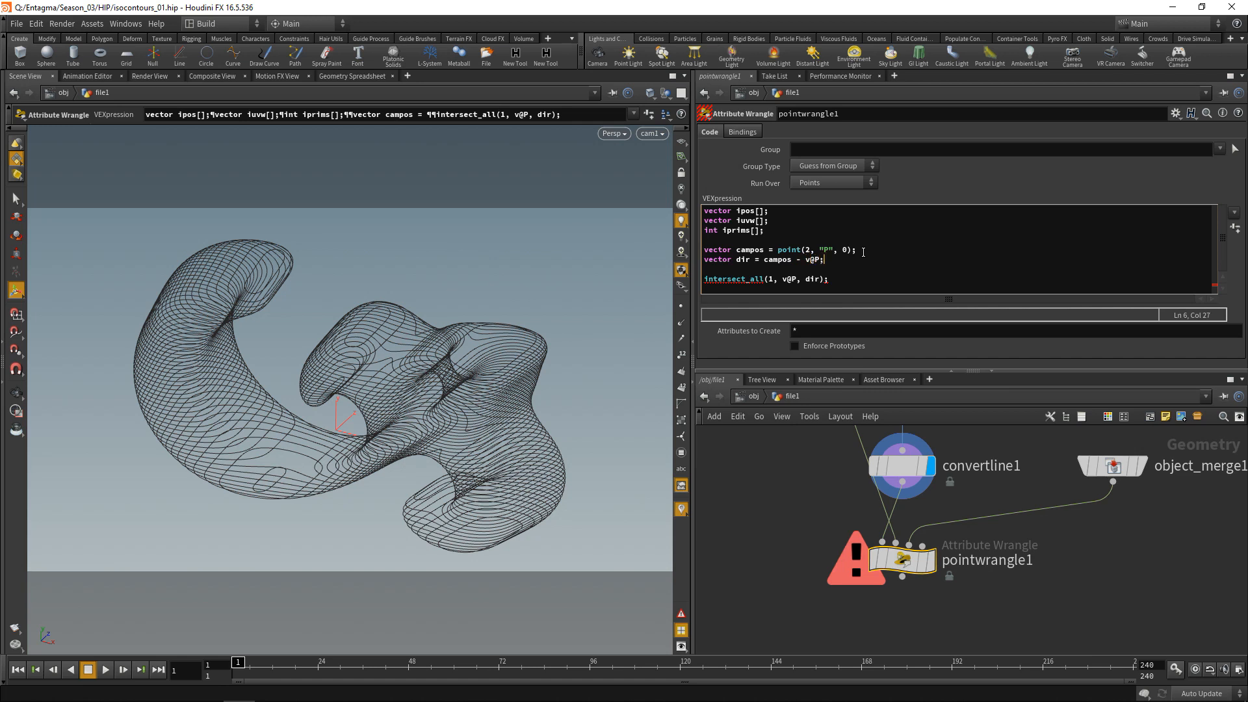
# - Complete the intersect_all arguments with ipos, iprims, iuvw, 0.001, -1 and display the Point Wrangle
pyautogui.click(823, 279)
pyautogui.write(', ipos, iprims, iuvw, 0.001, -1')
pyautogui.click(783, 579)
pyautogui.click(928, 560)
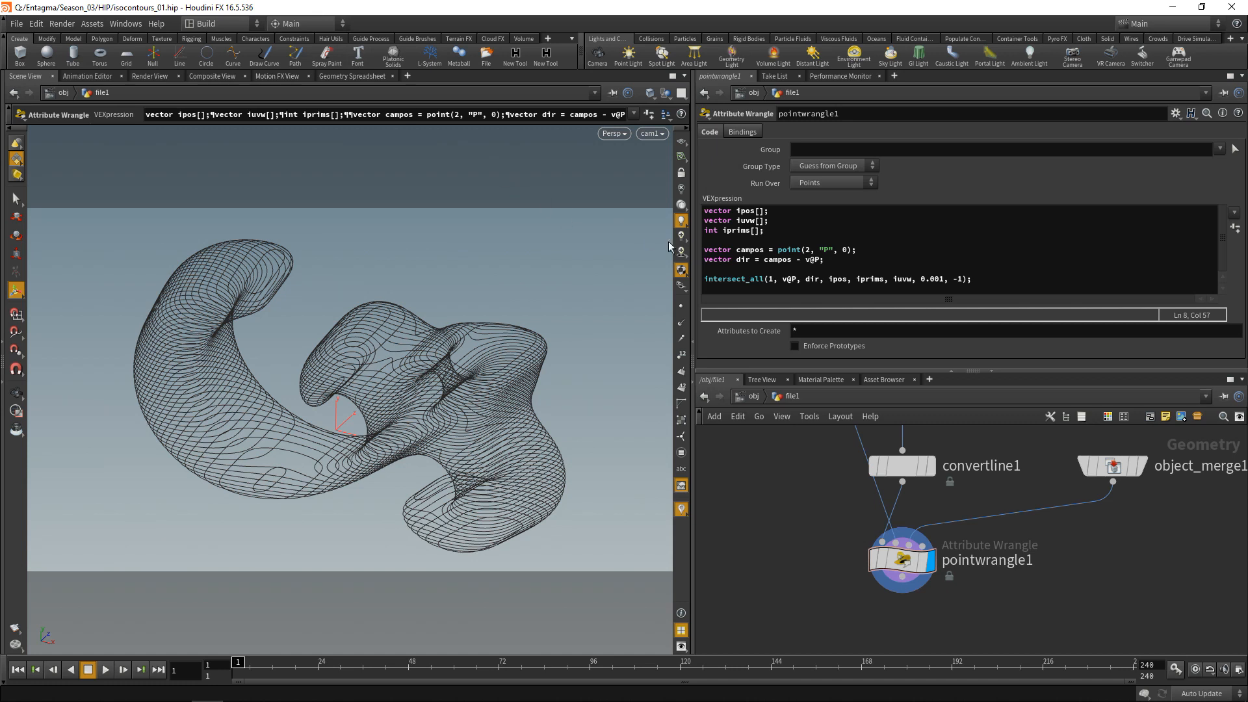
# - Store the result of the intersect_all call in a new integer variable, int numi
pyautogui.click(706, 279)
pyautogui.press('Left')
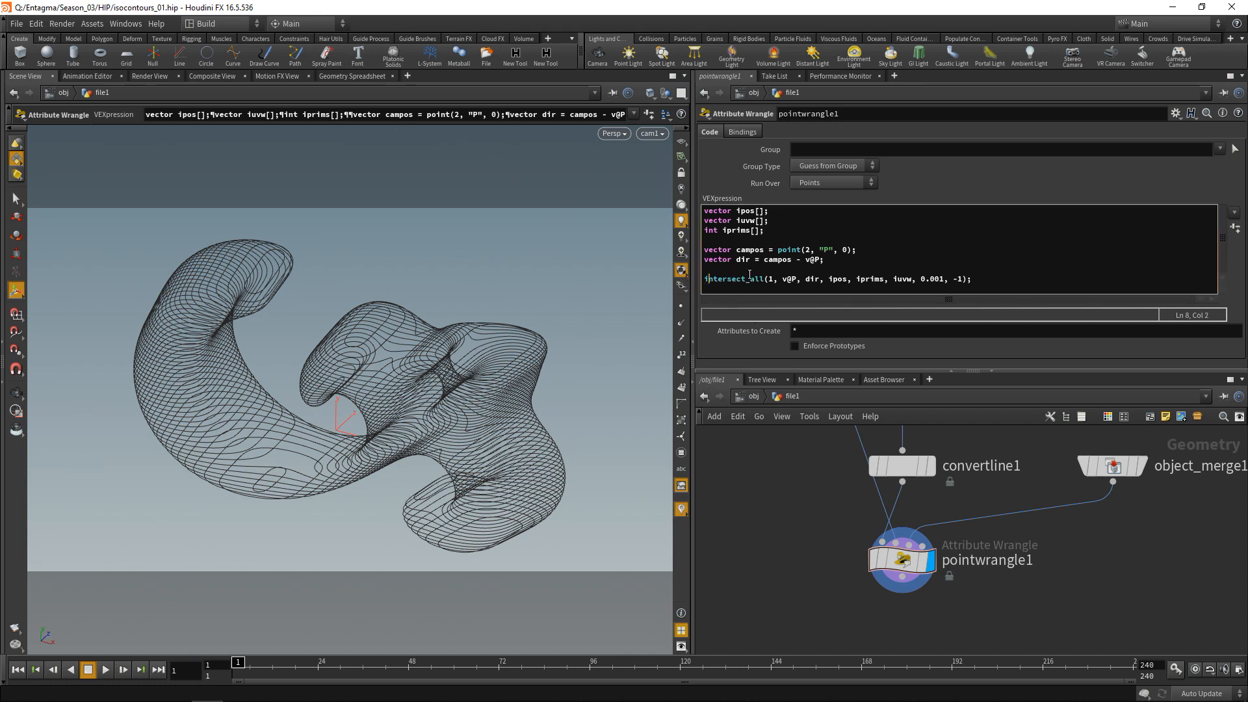
pyautogui.moveTo(750, 274)
pyautogui.write('int numi =')
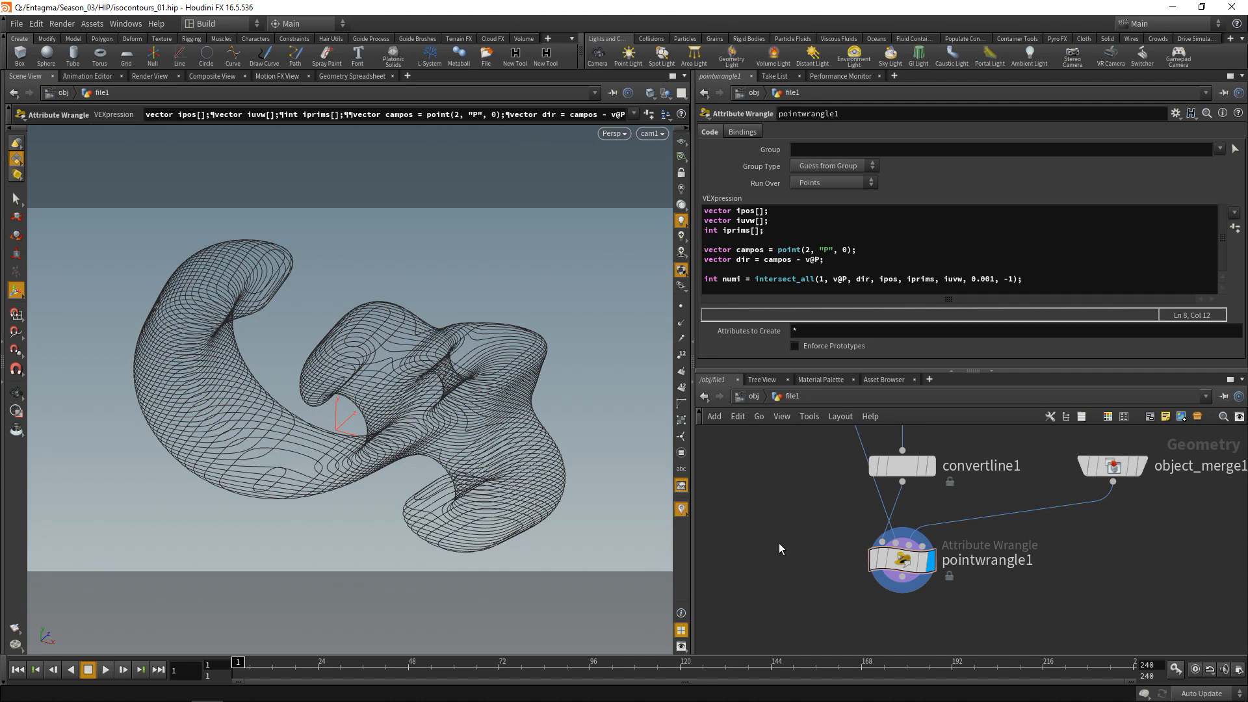
pyautogui.click(1054, 282)
pyautogui.press('Return')
pyautogui.press('Return')
pyautogui.write('if')
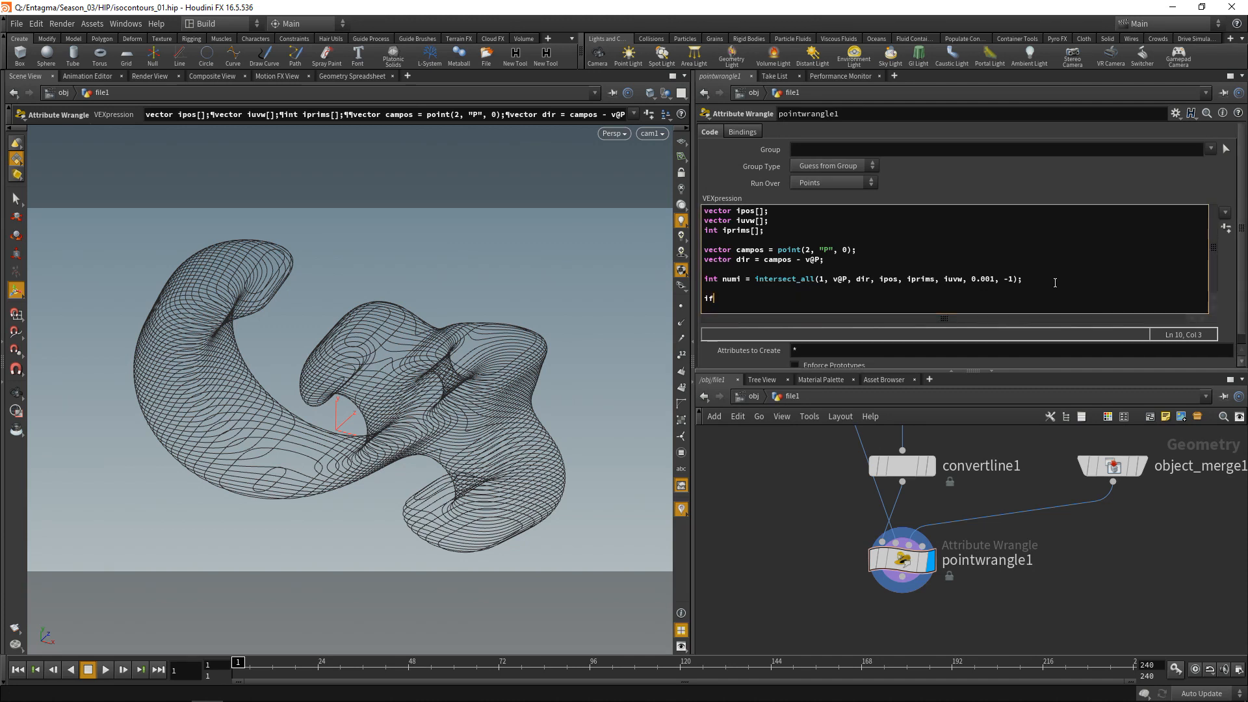
pyautogui.write('(numi > 0')
pyautogui.press('Return')
pyautogui.write('re')
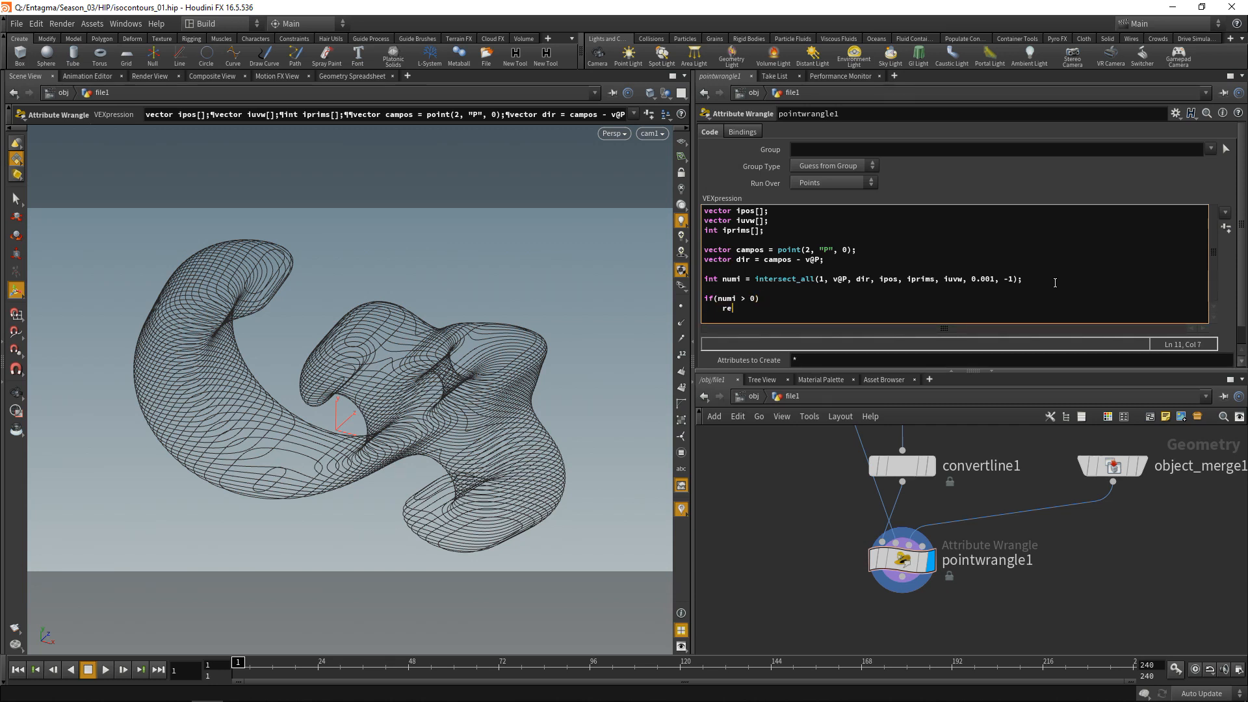
pyautogui.write('movepoint(0, @ptnum);')
pyautogui.hotkey('ctrl', 'Return')
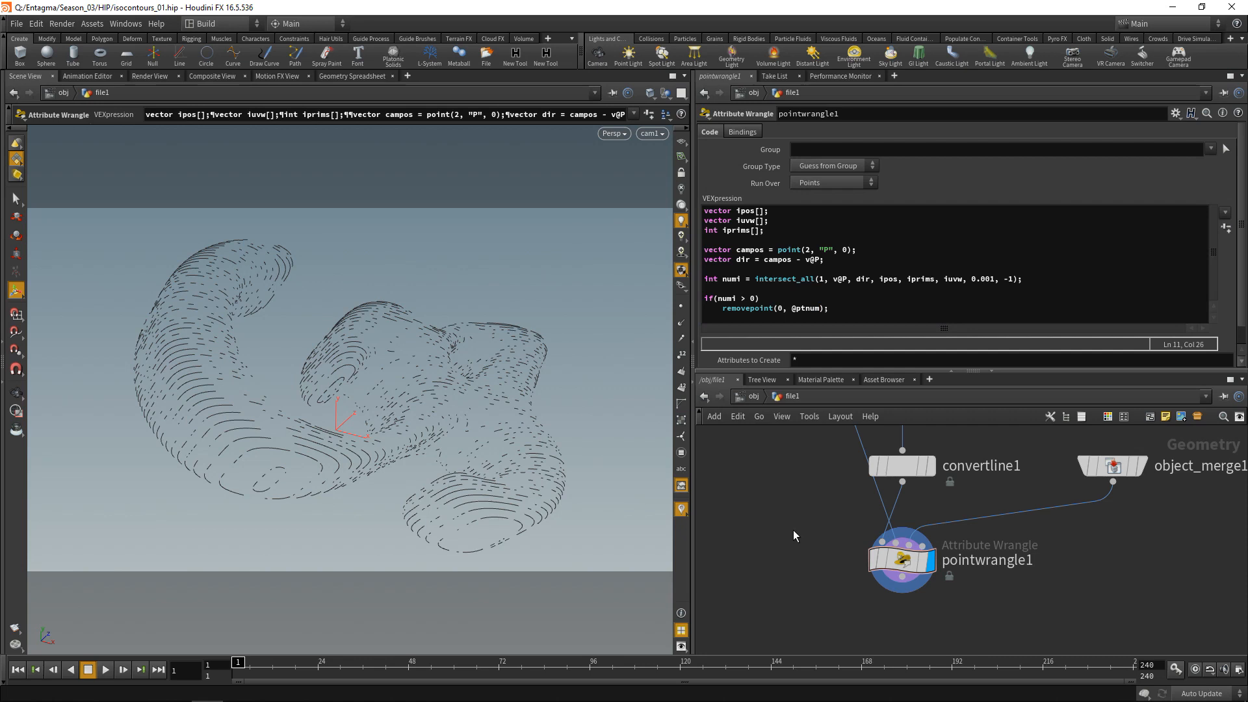
# - Leave the cam1 view and inspect the remaining contour lines from a different angle
pyautogui.press('space')
pyautogui.moveTo(554, 384); pyautogui.dragTo(412, 437)
pyautogui.moveTo(477, 411); pyautogui.dragTo(204, 377)
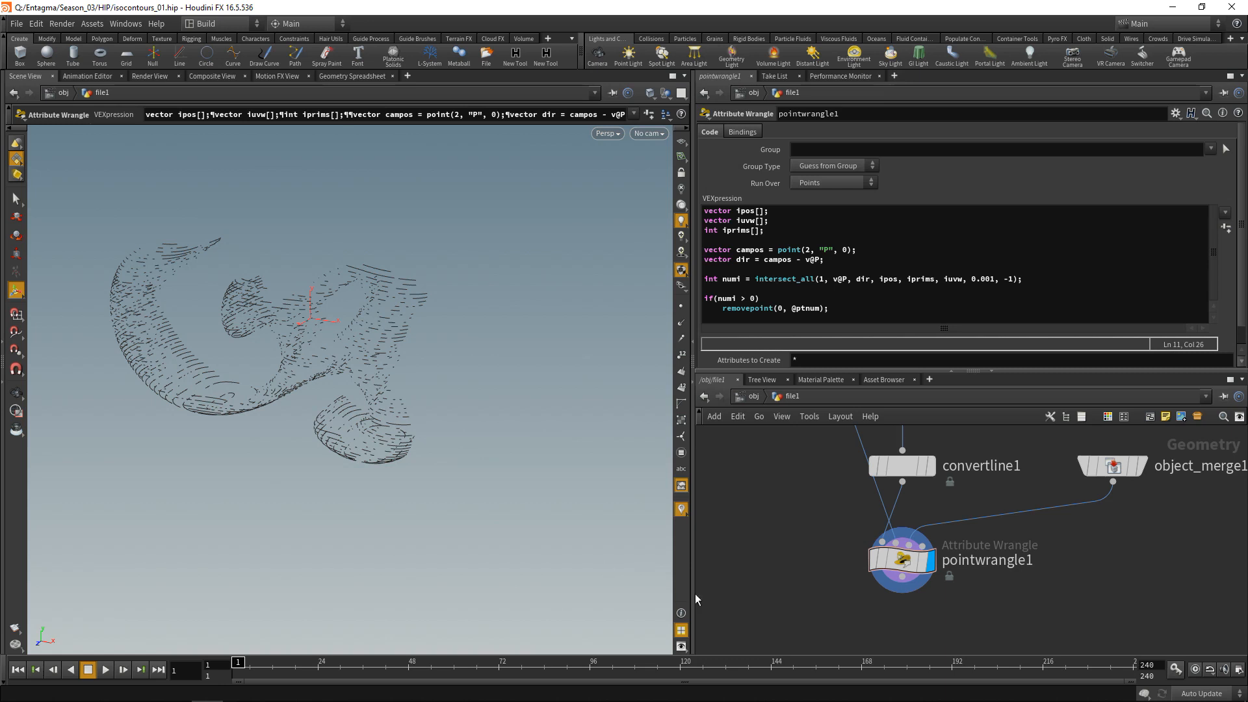
# - Offset the ray origin in intersect_all toward the camera by changing it to v@P + dir * .001
pyautogui.click(848, 280)
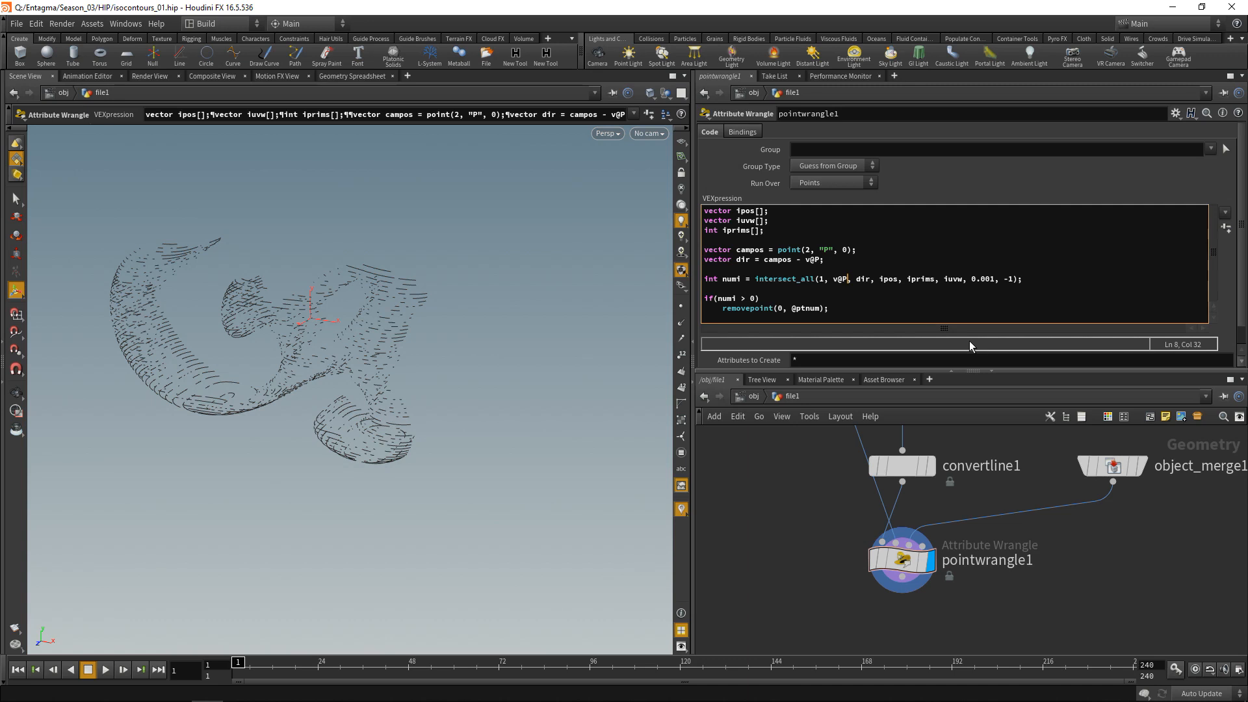
pyautogui.write('+ ')
pyautogui.write('dir')
pyautogui.write(' * .000')
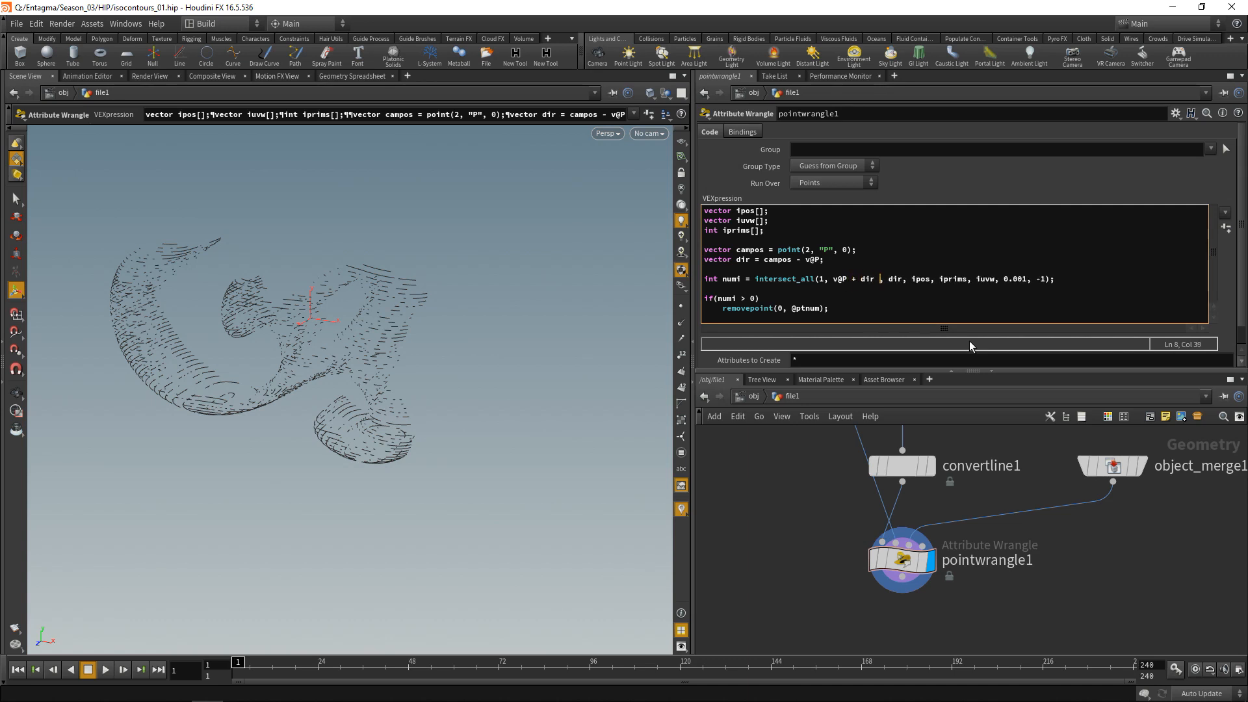
pyautogui.press('BackSpace')
pyautogui.write('1')
# - Check the contours from outside, look through cam1 again and change the ray origin's offset factor to .01
pyautogui.moveTo(460, 385); pyautogui.dragTo(507, 364)
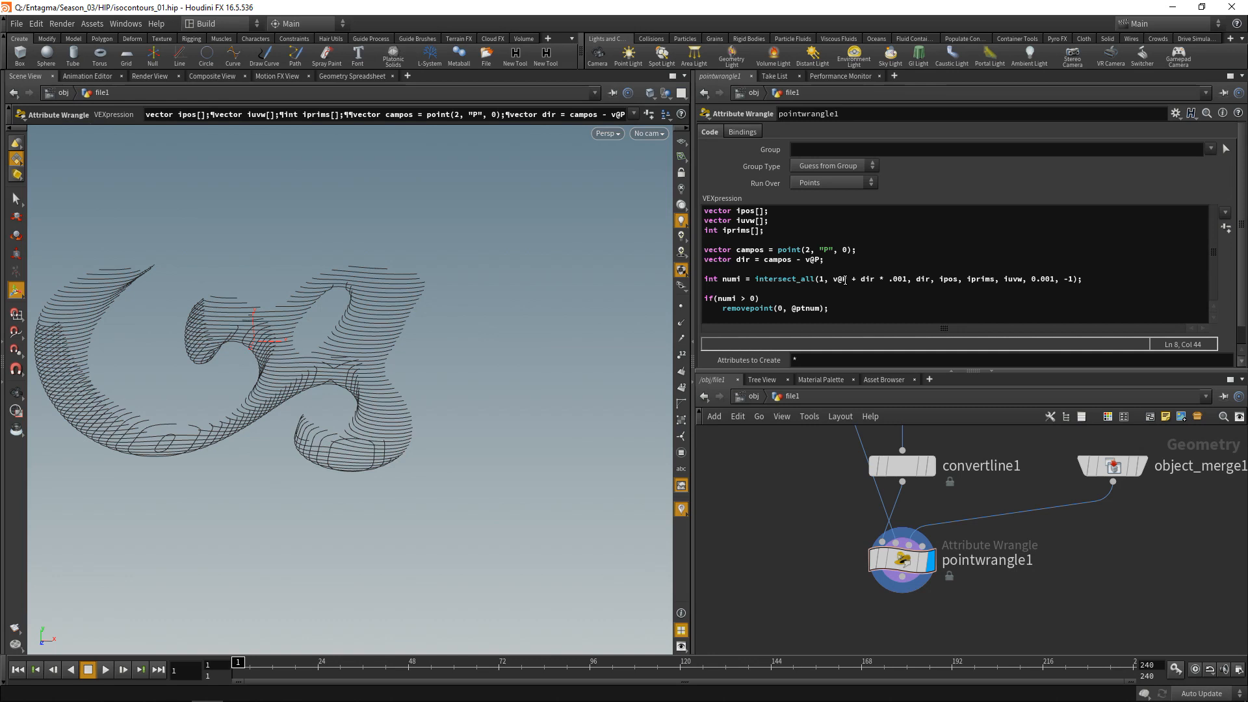
pyautogui.click(649, 134)
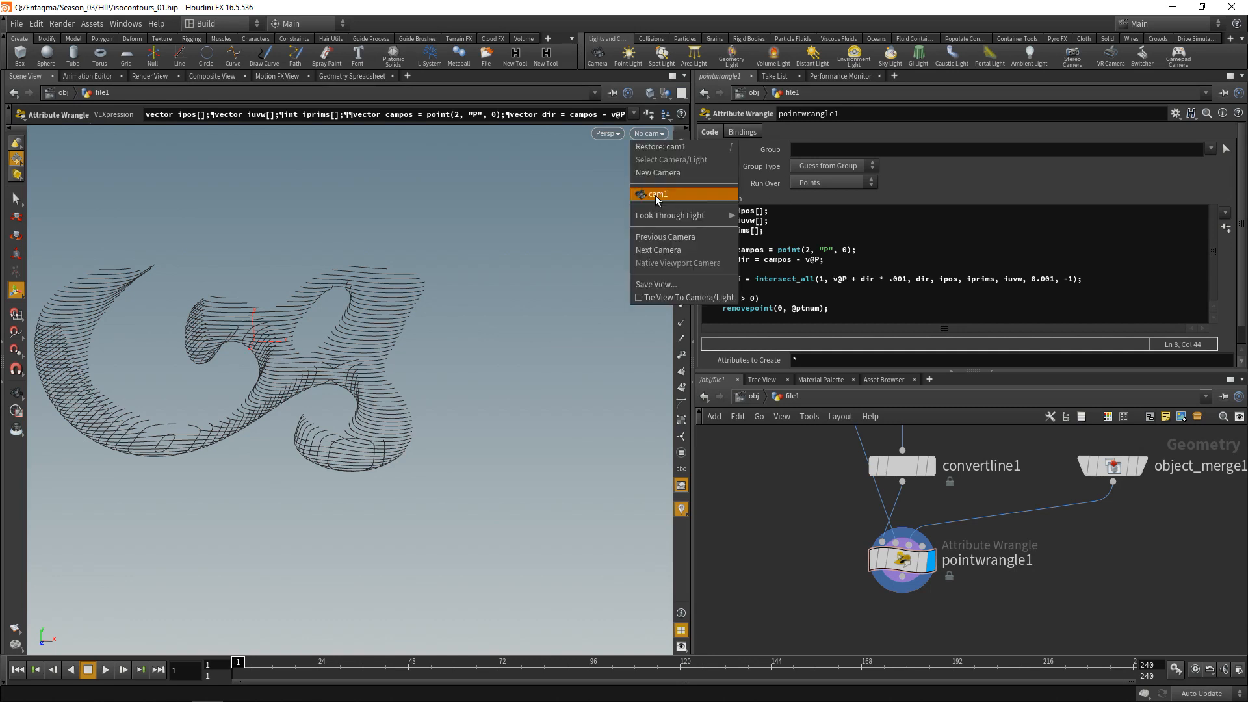
pyautogui.click(655, 195)
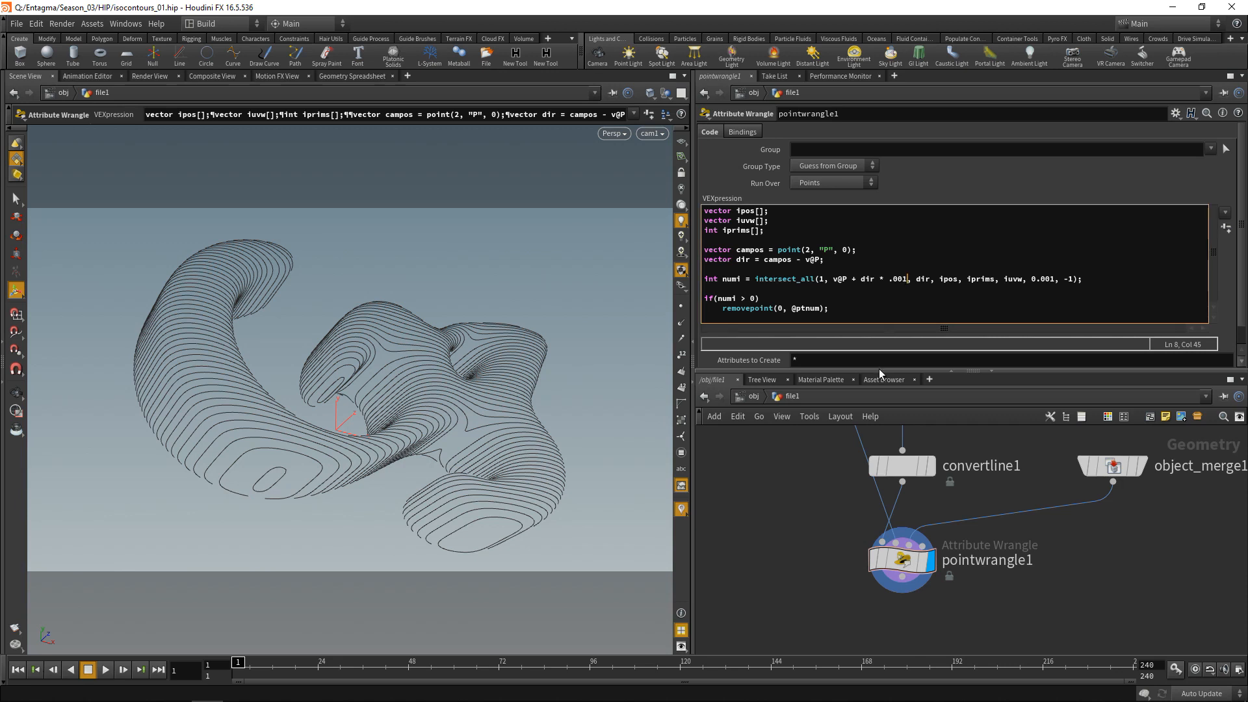
pyautogui.press('BackSpace')
# - Display Convert VDB and insert a Peak node on its connection to the Point Wrangle
pyautogui.moveTo(1050, 536); pyautogui.dragTo(1088, 577, button='middle')
pyautogui.moveTo(801, 524); pyautogui.dragTo(780, 610, button='middle')
pyautogui.scroll(-3, 780, 611)
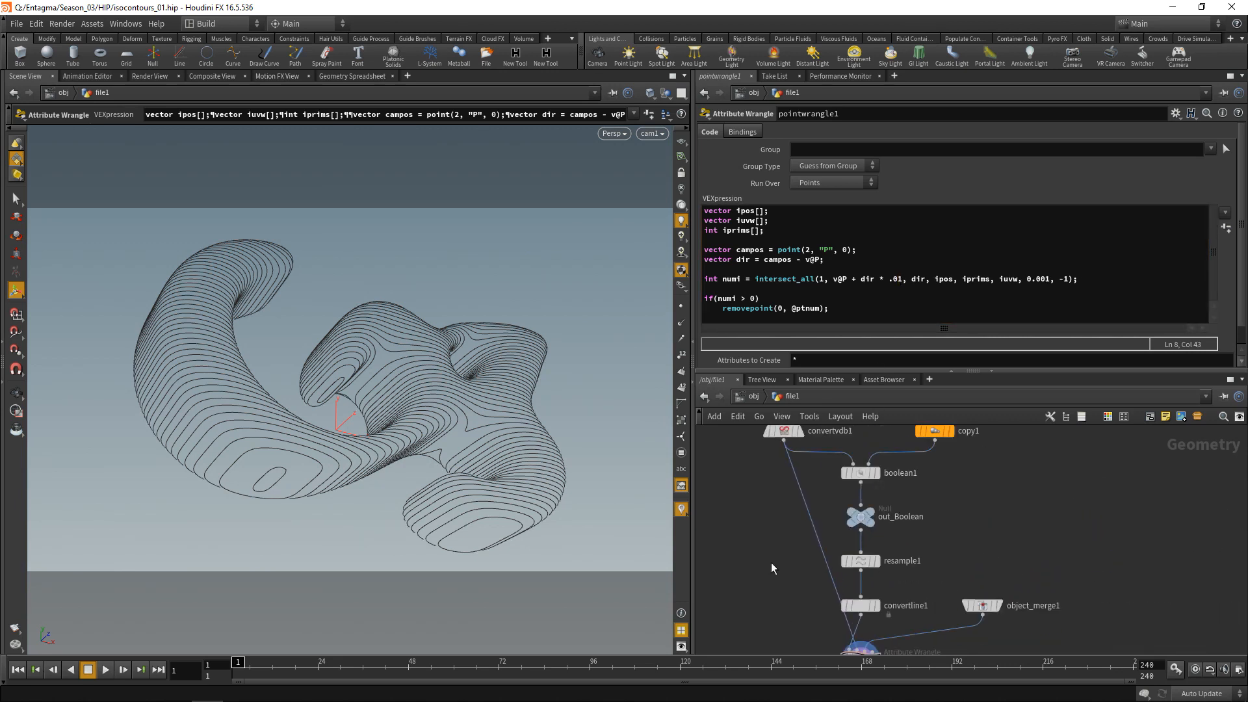
pyautogui.click(800, 432)
pyautogui.press('Tab')
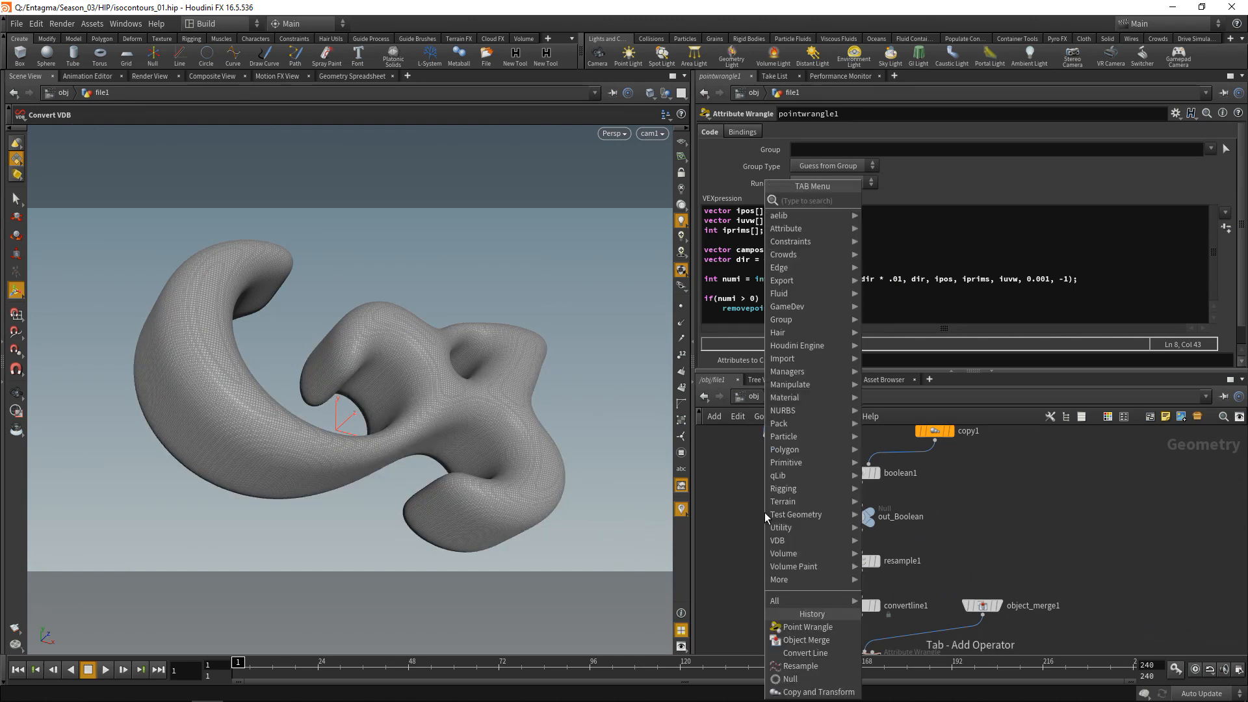
pyautogui.write('peak')
pyautogui.press('Return')
pyautogui.click(783, 495)
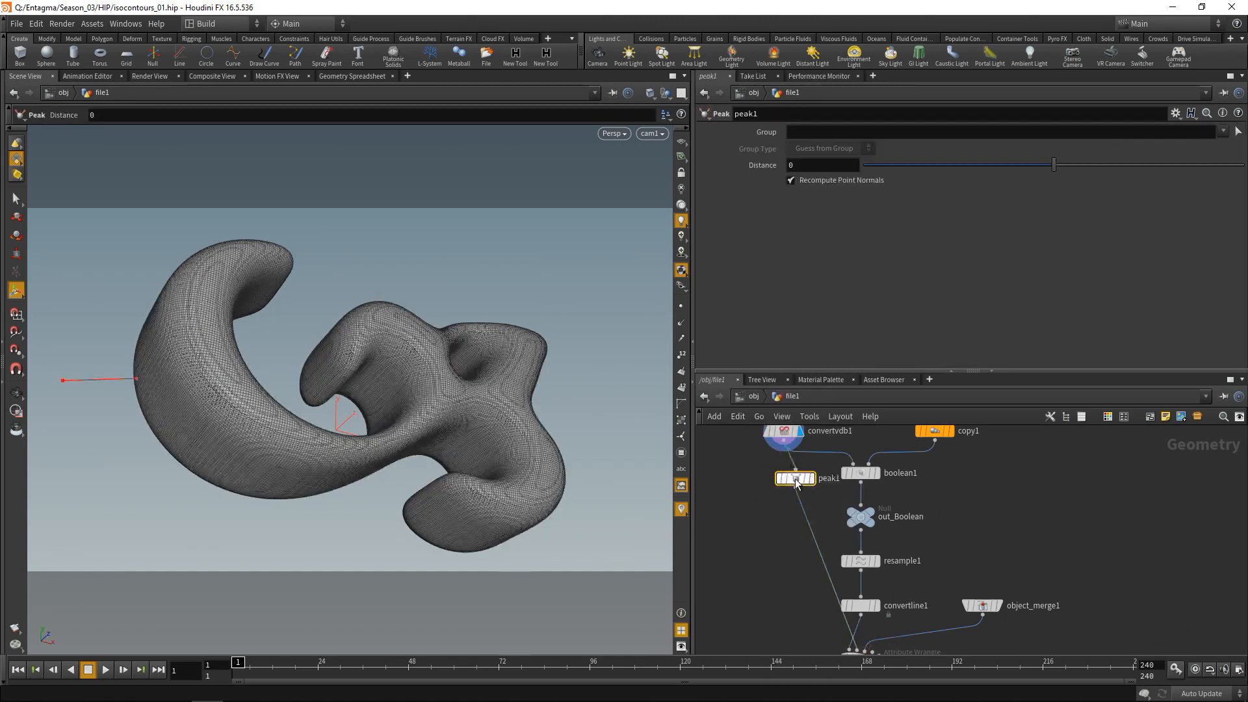
# - Place the Peak node just above the Point Wrangle, display it and set its distance to -0.001
pyautogui.click(800, 495)
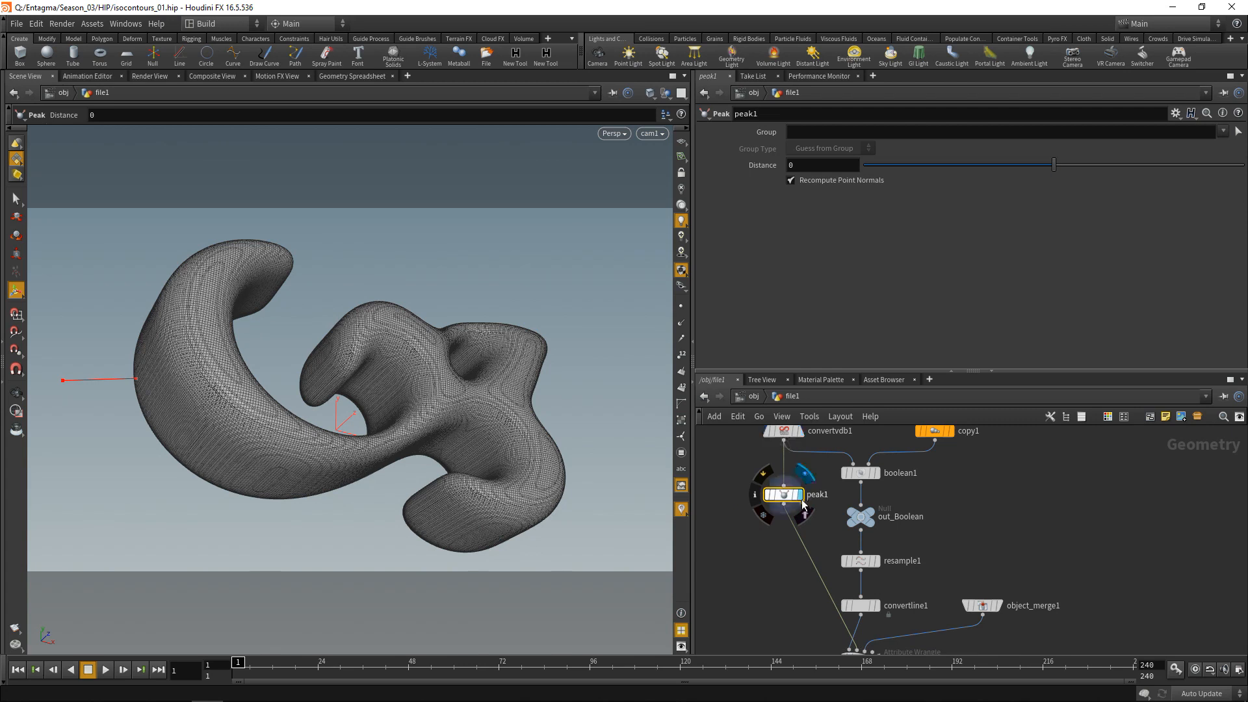
pyautogui.moveTo(799, 559); pyautogui.dragTo(791, 518, button='middle')
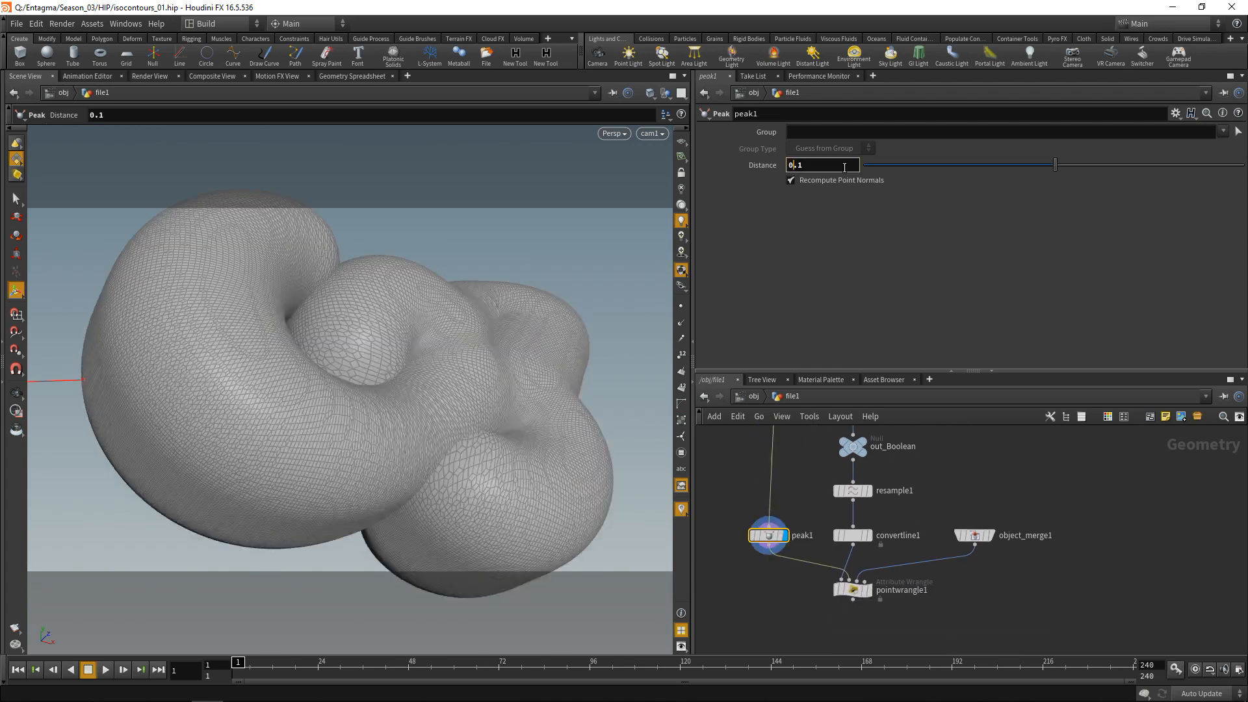
pyautogui.press('BackSpace')
pyautogui.press('BackSpace')
pyautogui.press('Return')
pyautogui.scroll(-1, 845, 167)
pyautogui.scroll(1, 846, 165)
pyautogui.write('-')
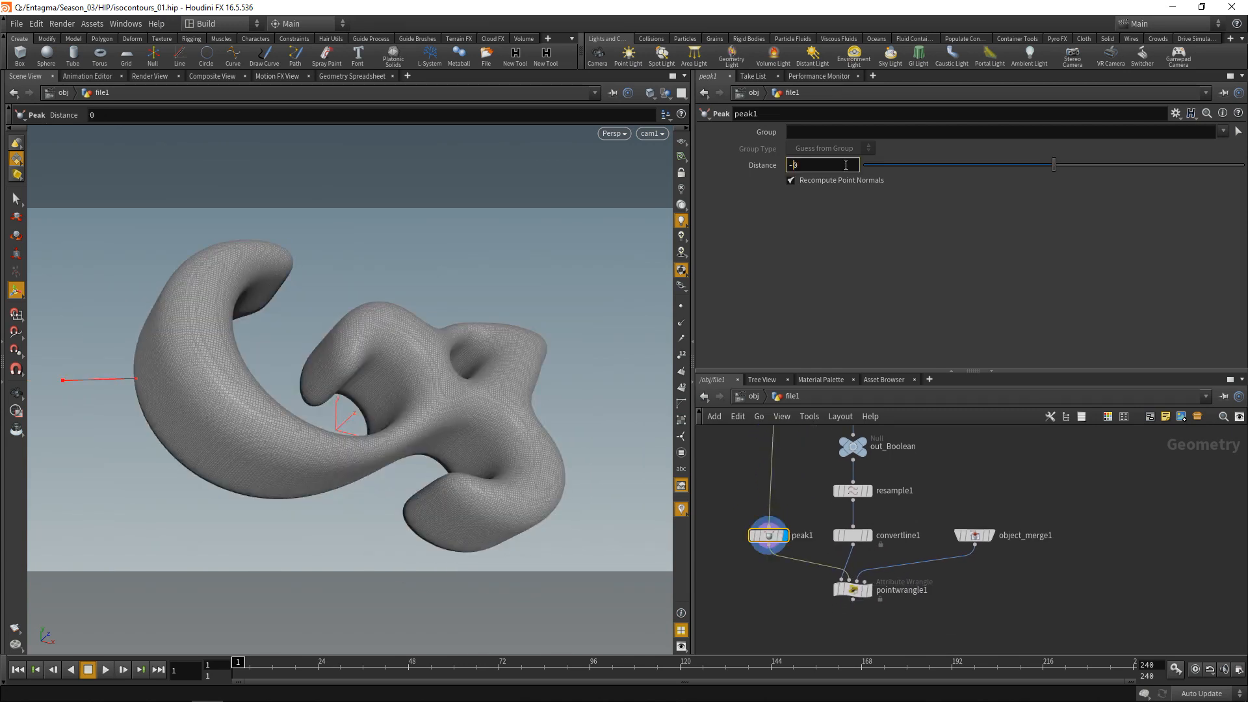
pyautogui.write('.001')
pyautogui.press('Return')
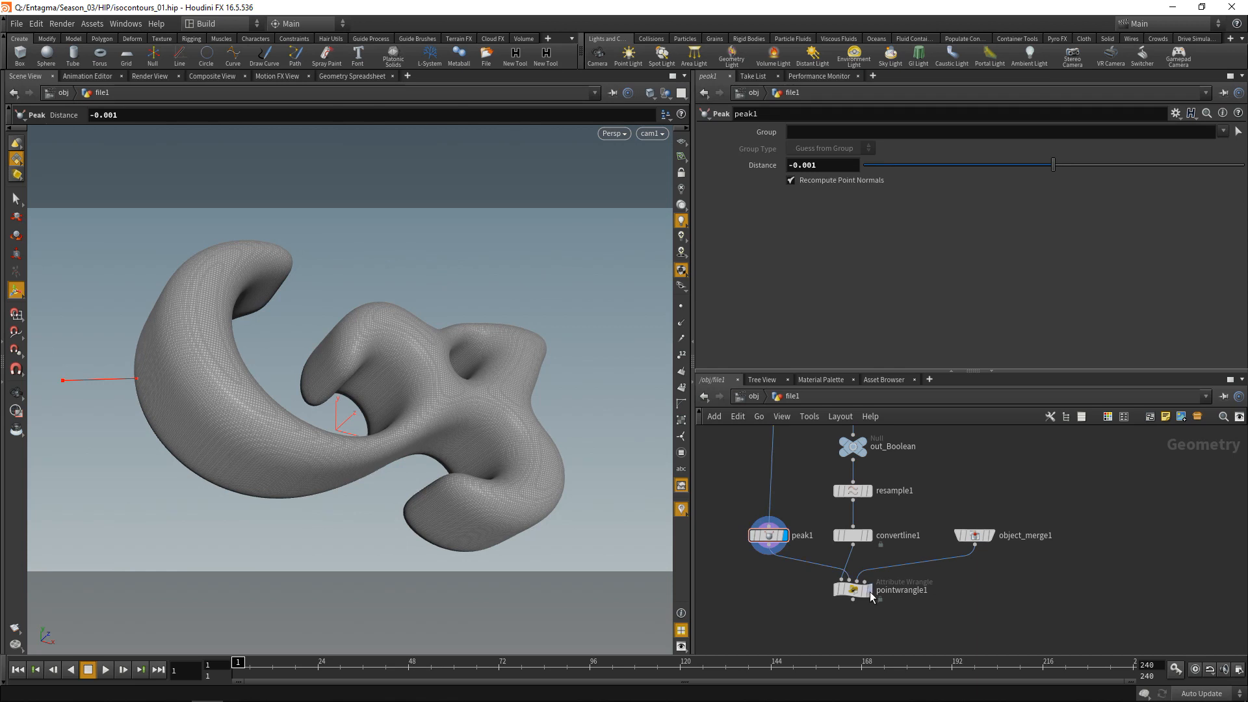
# - Display the Point Wrangle again, leave the cam1 view and inspect the trimmed contour lines from other angles
pyautogui.click(868, 590)
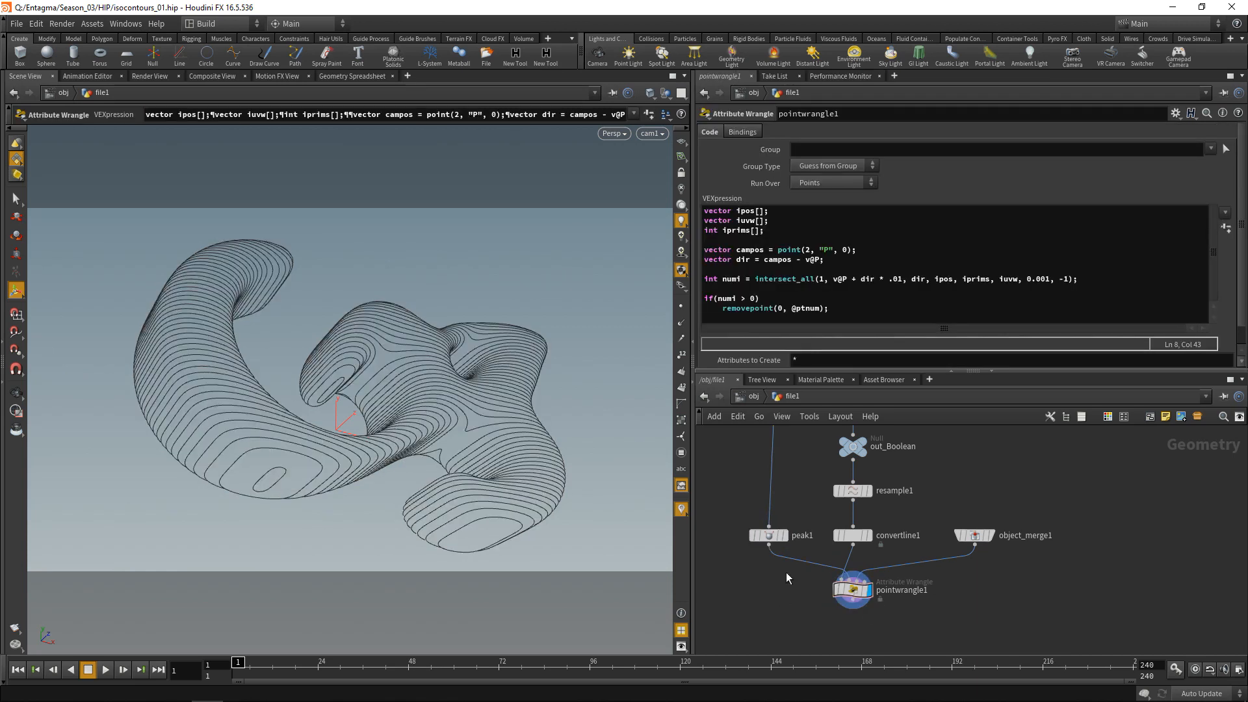
pyautogui.click(770, 537)
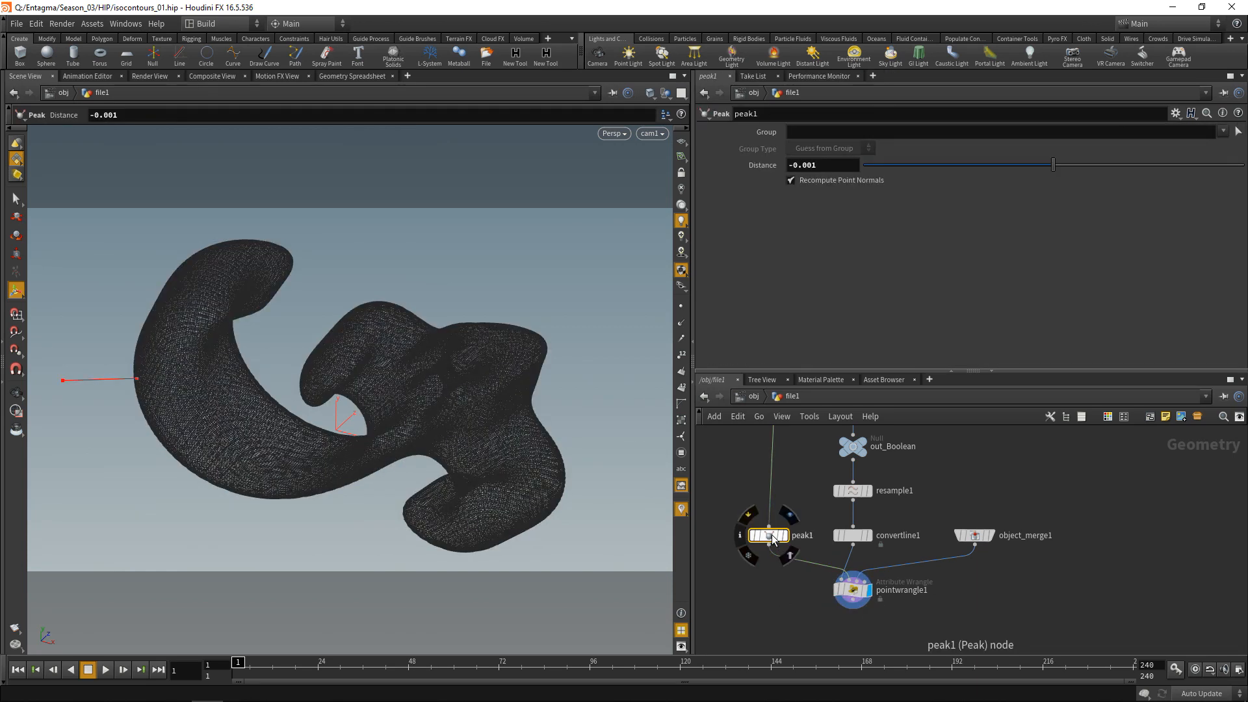
pyautogui.click(772, 613)
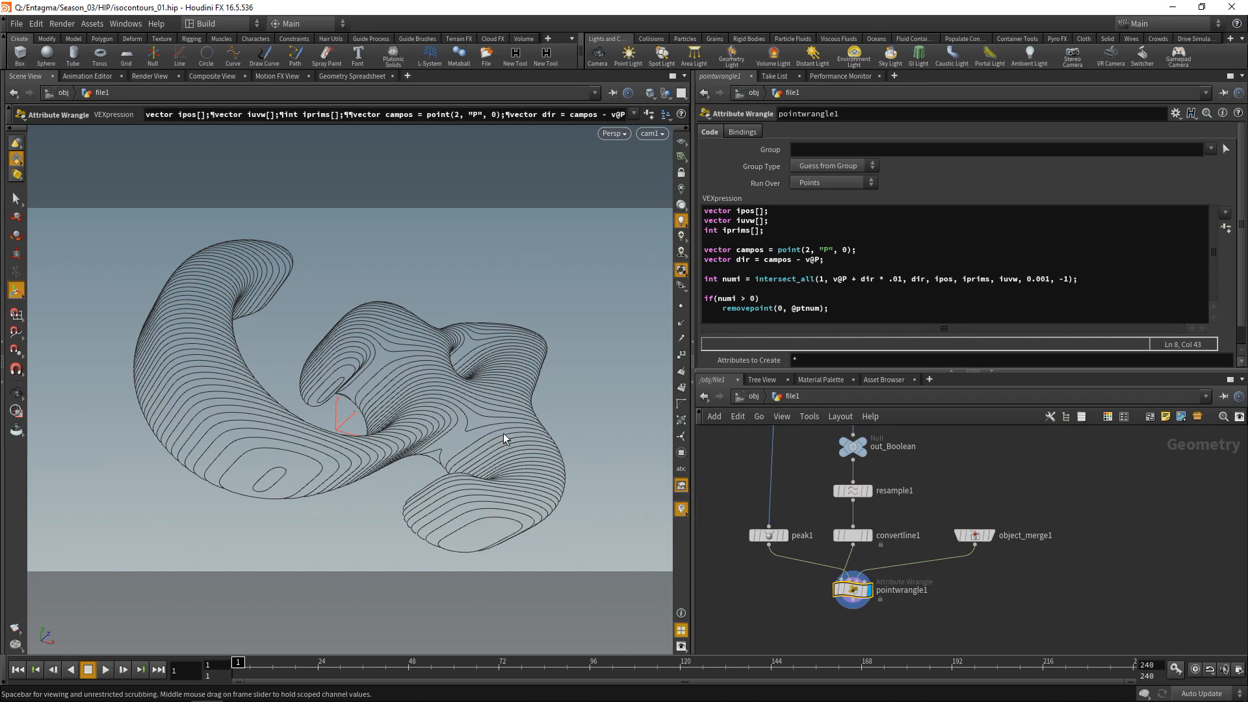
pyautogui.press('Escape')
pyautogui.moveTo(479, 426); pyautogui.dragTo(558, 473)
pyautogui.press('Return')
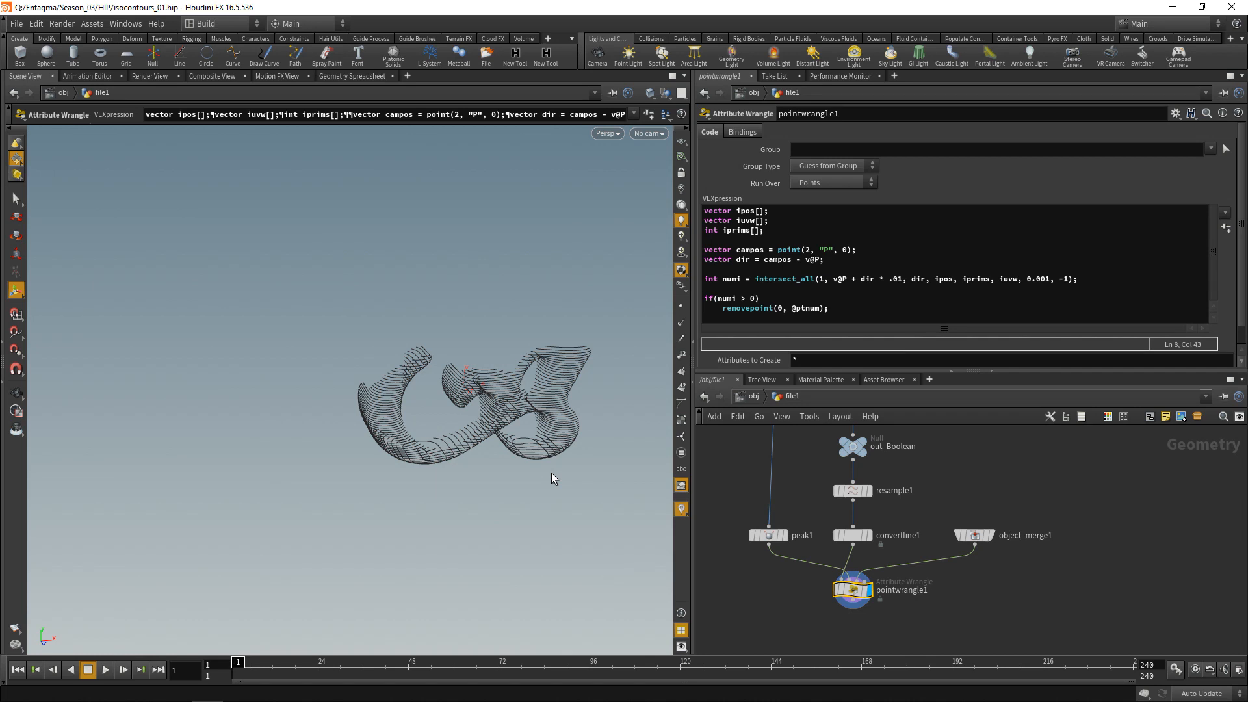
pyautogui.moveTo(551, 479); pyautogui.dragTo(458, 491)
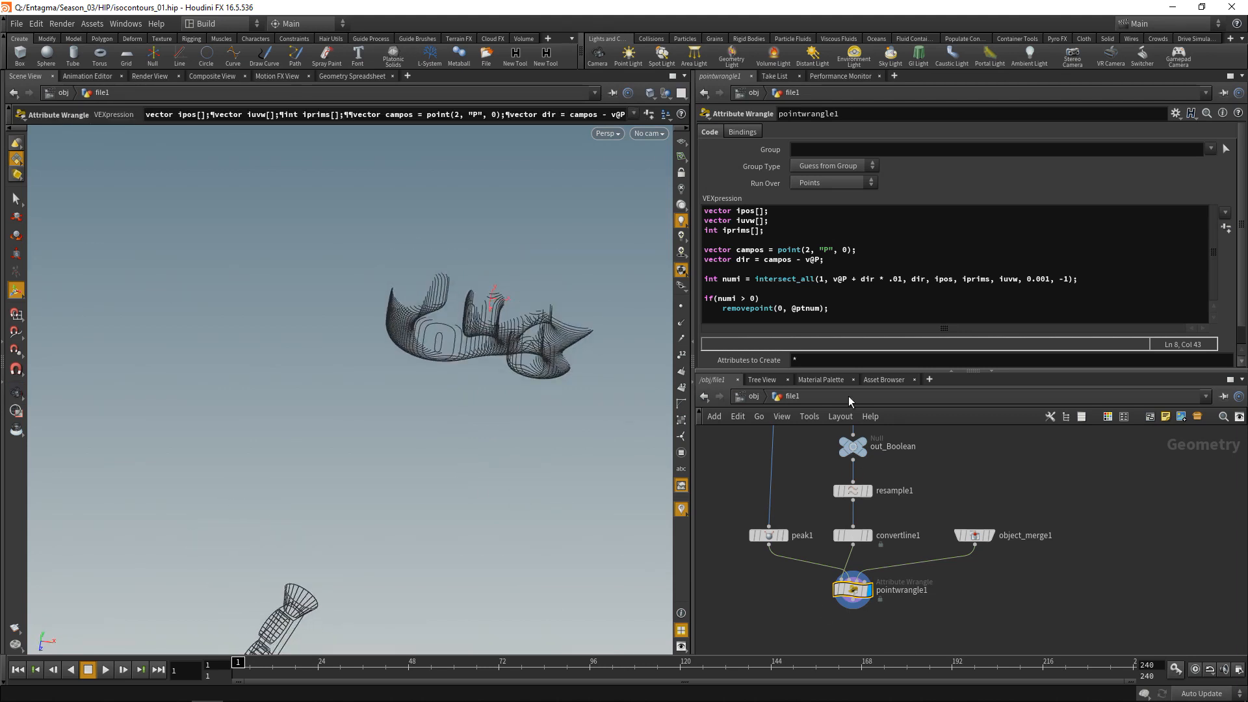
# - Add the line v@P *= {1,1,0}; above the if statement in the wrangle code and inspect the flattened contours
pyautogui.click(760, 291)
pyautogui.press('Return')
pyautogui.press('Return')
pyautogui.press('Up')
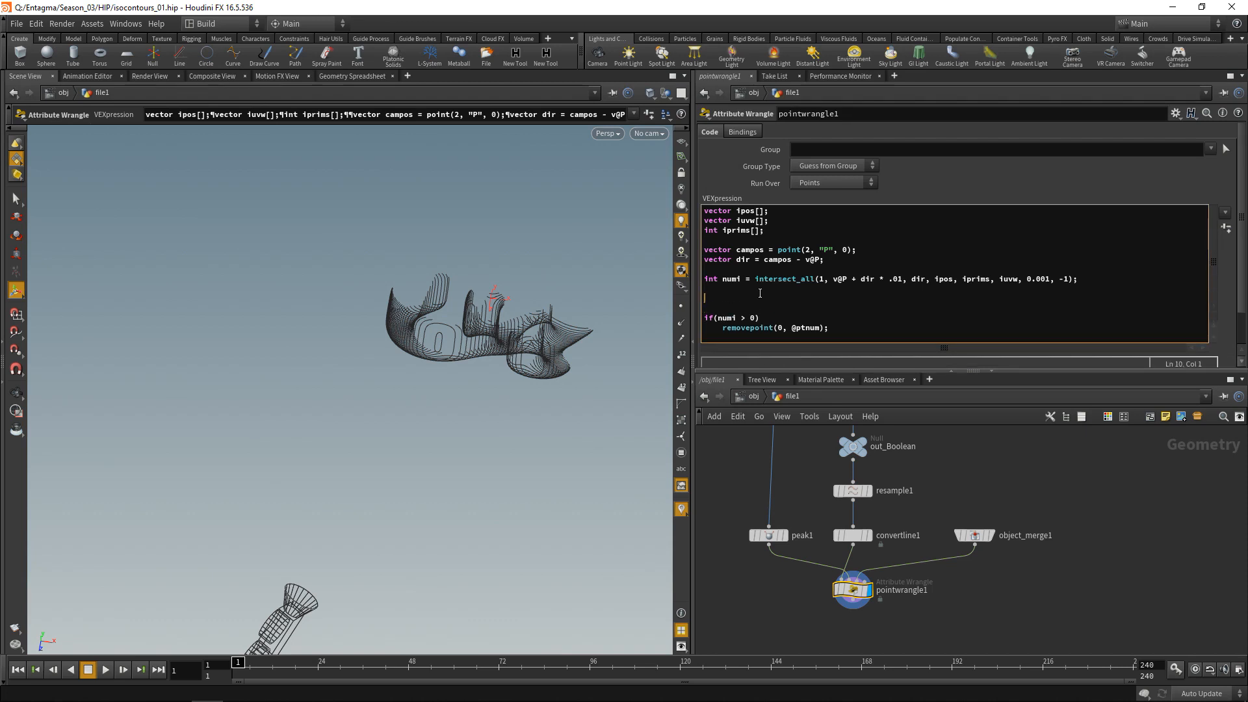
pyautogui.write('v@P *= {1,1,0};')
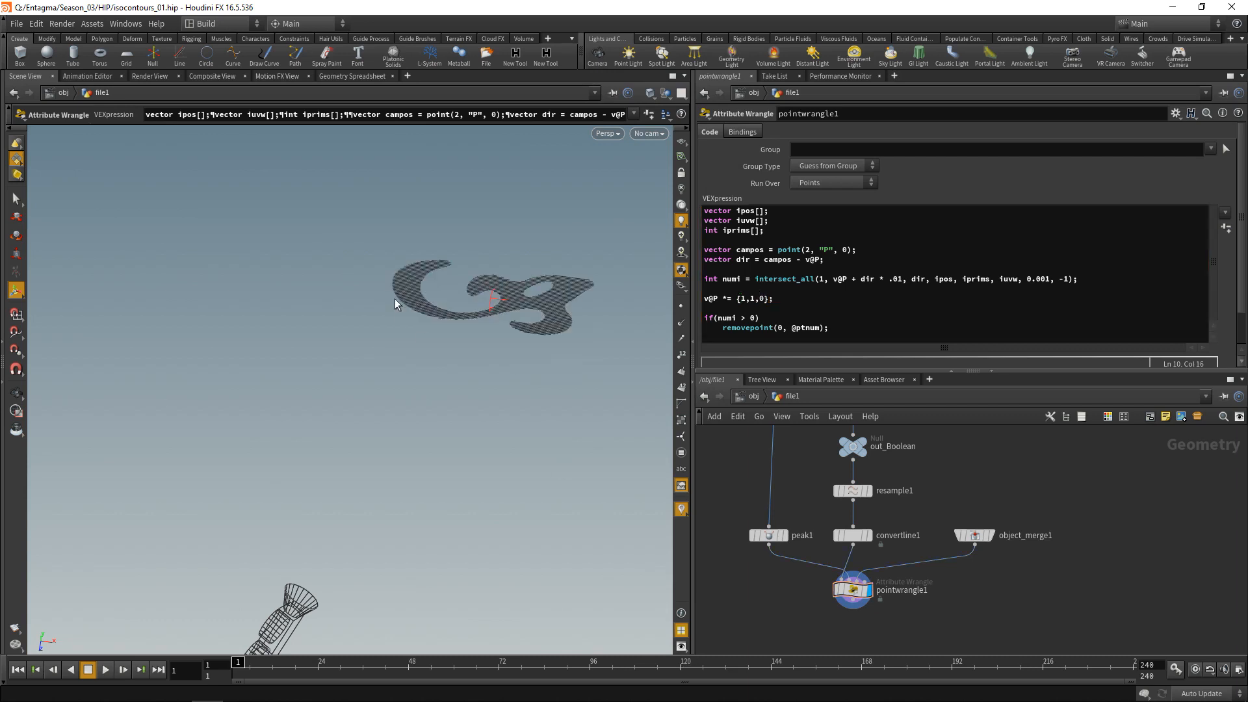
pyautogui.press('Escape')
pyautogui.moveTo(475, 301); pyautogui.dragTo(485, 197)
# - Remove the v@P *= {1,1,0}; line from the wrangle code and view the contours from behind the camera
pyautogui.click(788, 299)
pyautogui.moveTo(777, 298); pyautogui.dragTo(714, 300)
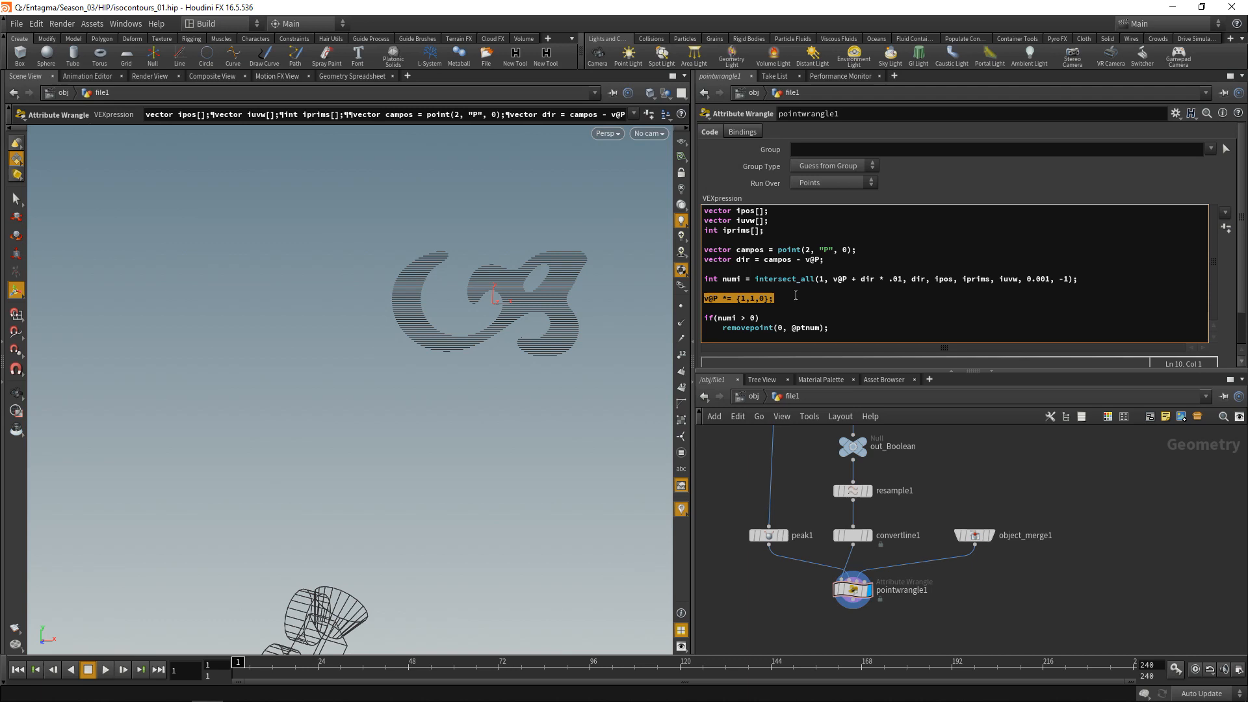
pyautogui.press('BackSpace')
pyautogui.press('BackSpace')
pyautogui.press('BackSpace')
pyautogui.moveTo(529, 376); pyautogui.dragTo(514, 284)
pyautogui.press('Escape')
pyautogui.press('Return')
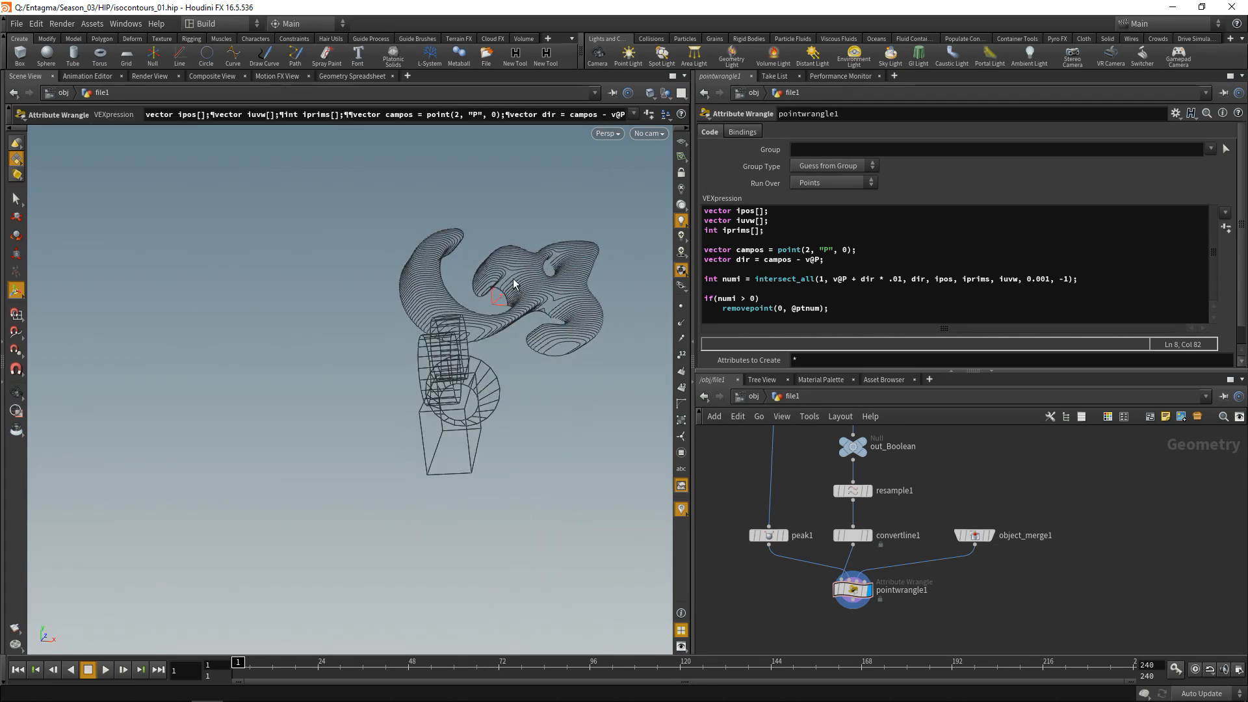
# - Save the scene and create a Grid object at the object level
pyautogui.hotkey('ctrl', 's')
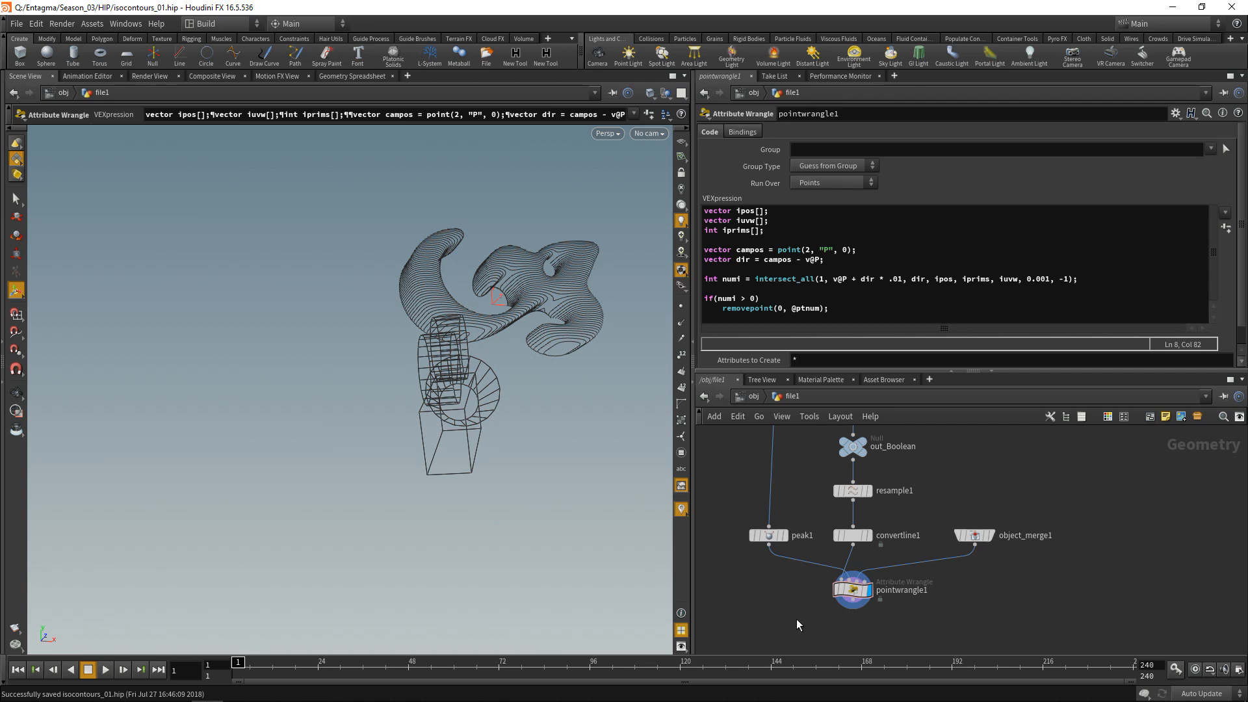
pyautogui.press('u')
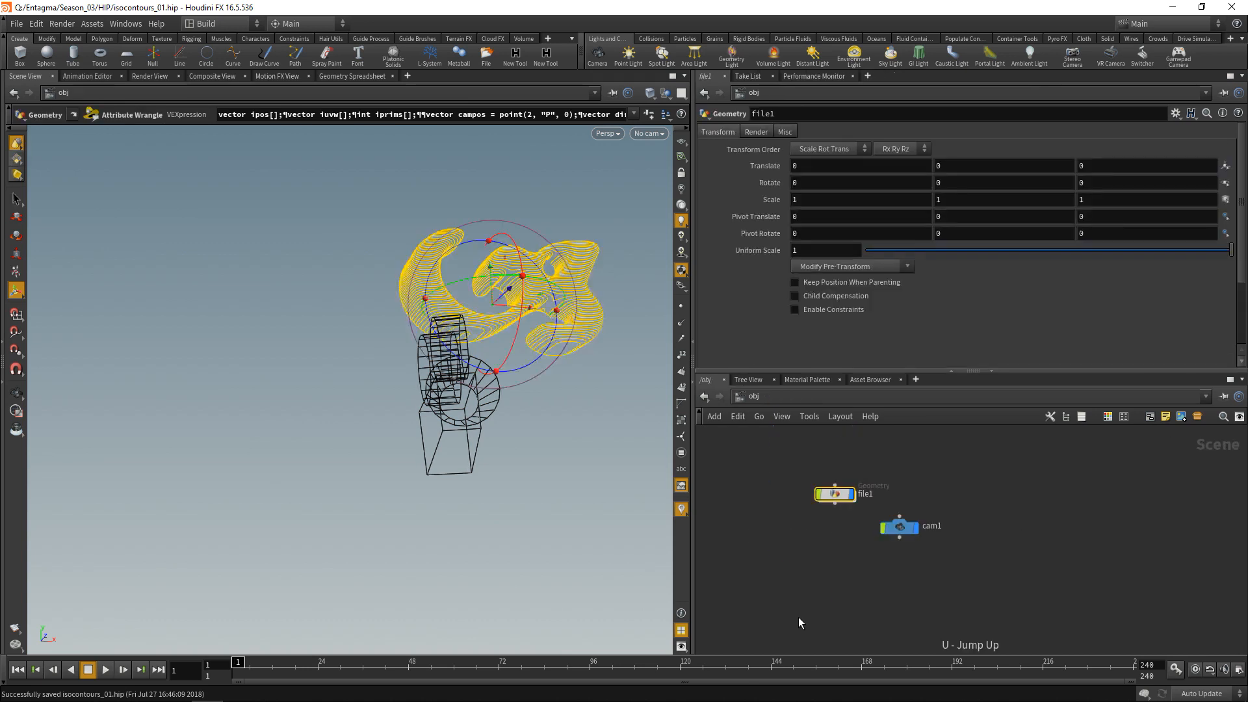
pyautogui.keyDown('alt'); pyautogui.moveTo(560, 486); pyautogui.dragTo(435, 515); pyautogui.keyUp('alt')
pyautogui.click(1057, 571)
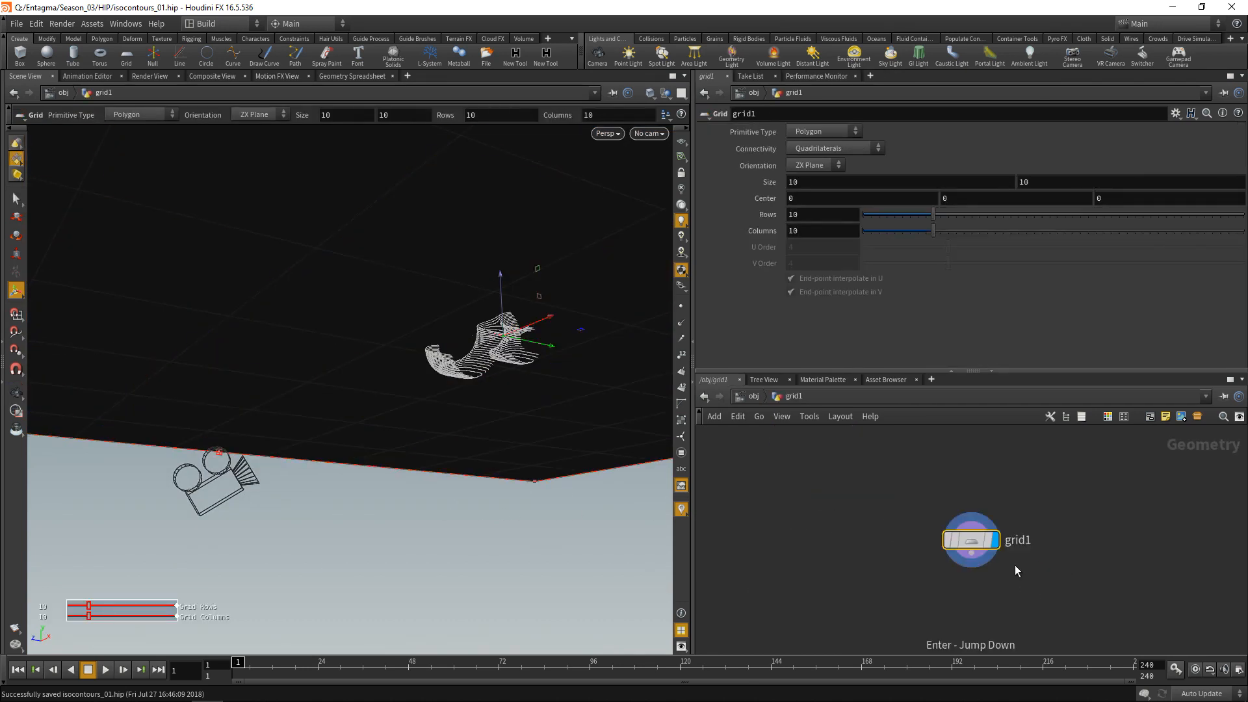
# - Set the grid's rows and columns to 2 and its orientation to XY Plane
pyautogui.moveTo(852, 211); pyautogui.dragTo(697, 206)
pyautogui.write('2')
pyautogui.press('Tab')
pyautogui.write('2')
pyautogui.press('Return')
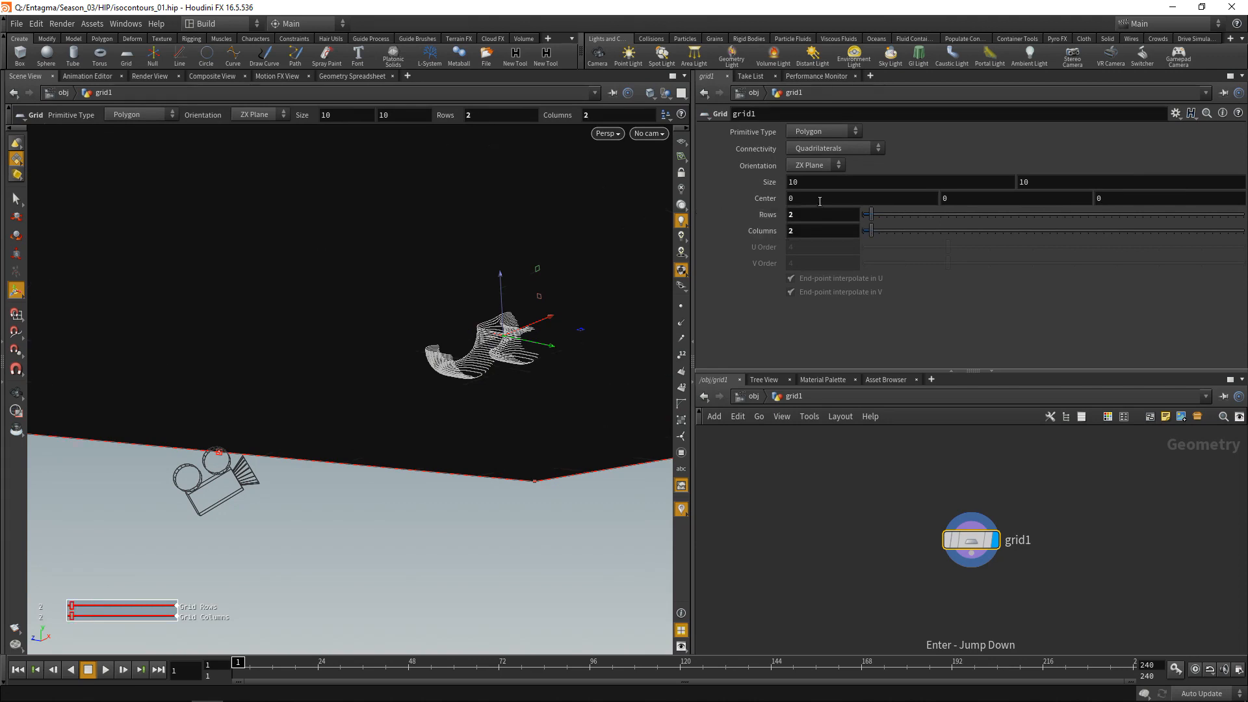
pyautogui.click(819, 165)
pyautogui.click(809, 181)
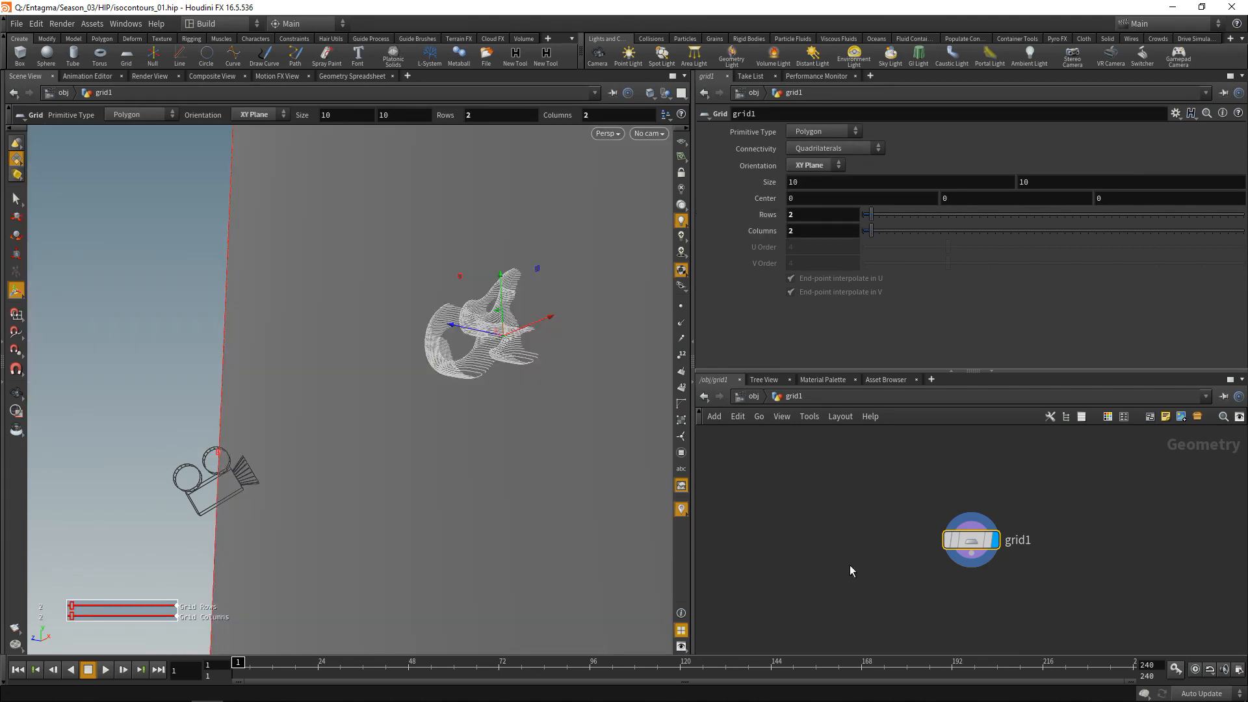
# - Parent the grid object to cam1 and set its Z translation to -5
pyautogui.press('u')
pyautogui.moveTo(1032, 579); pyautogui.dragTo(892, 578)
pyautogui.click(899, 539)
pyautogui.click(899, 567)
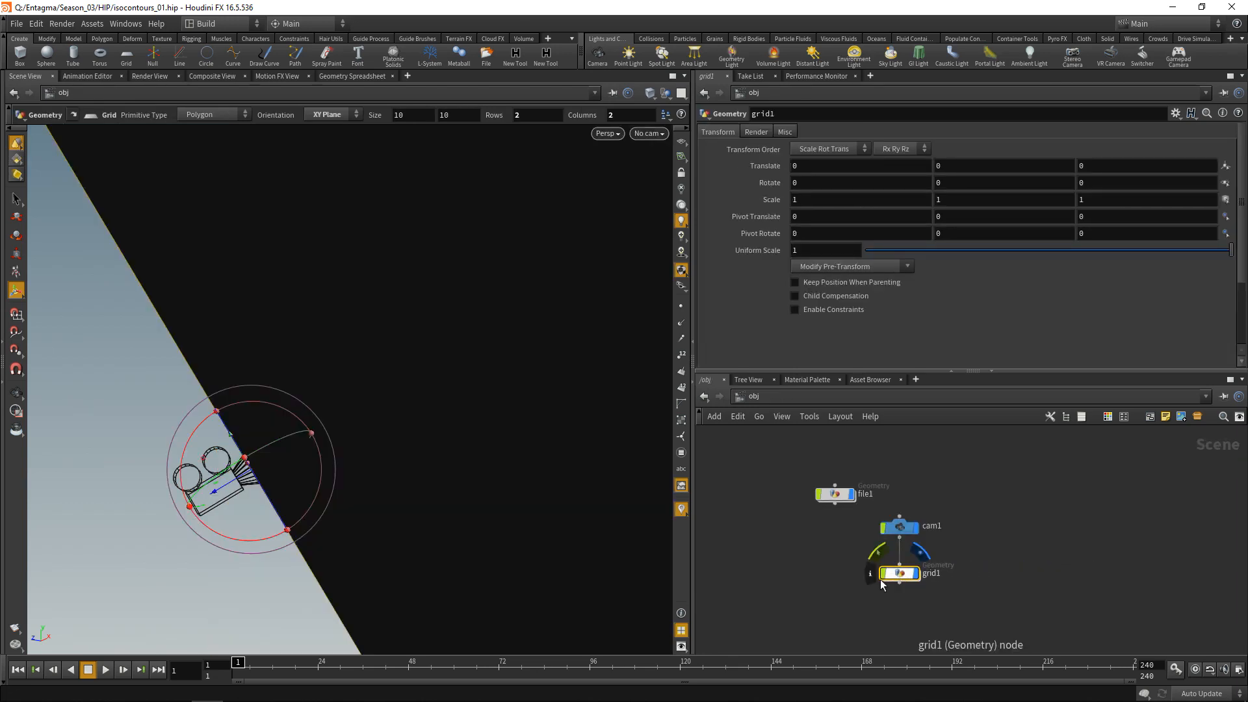
pyautogui.scroll(-3, 356, 484)
pyautogui.moveTo(271, 492); pyautogui.dragTo(724, 292)
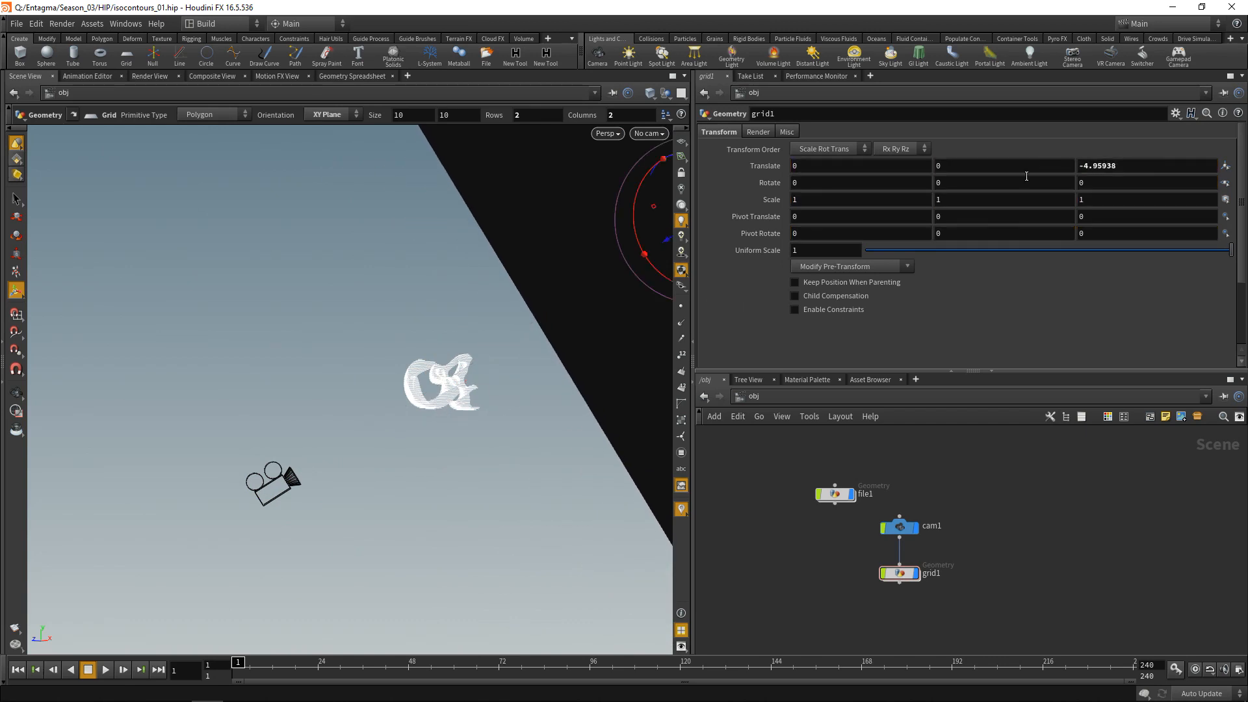
pyautogui.doubleClick(1149, 167)
pyautogui.write('-5')
pyautogui.press('Return')
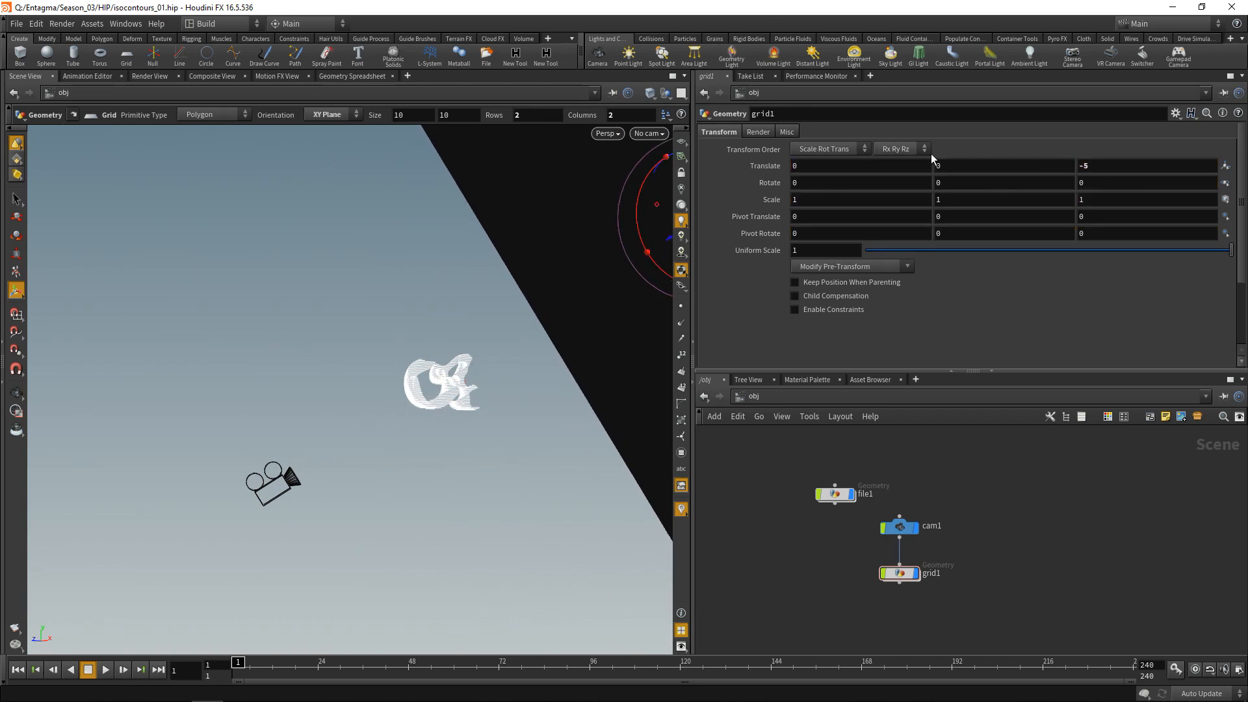
# - Look through cam1 and move the grid farther from the camera, trying a Z translation of -10 before setting -12
pyautogui.click(649, 133)
pyautogui.click(651, 196)
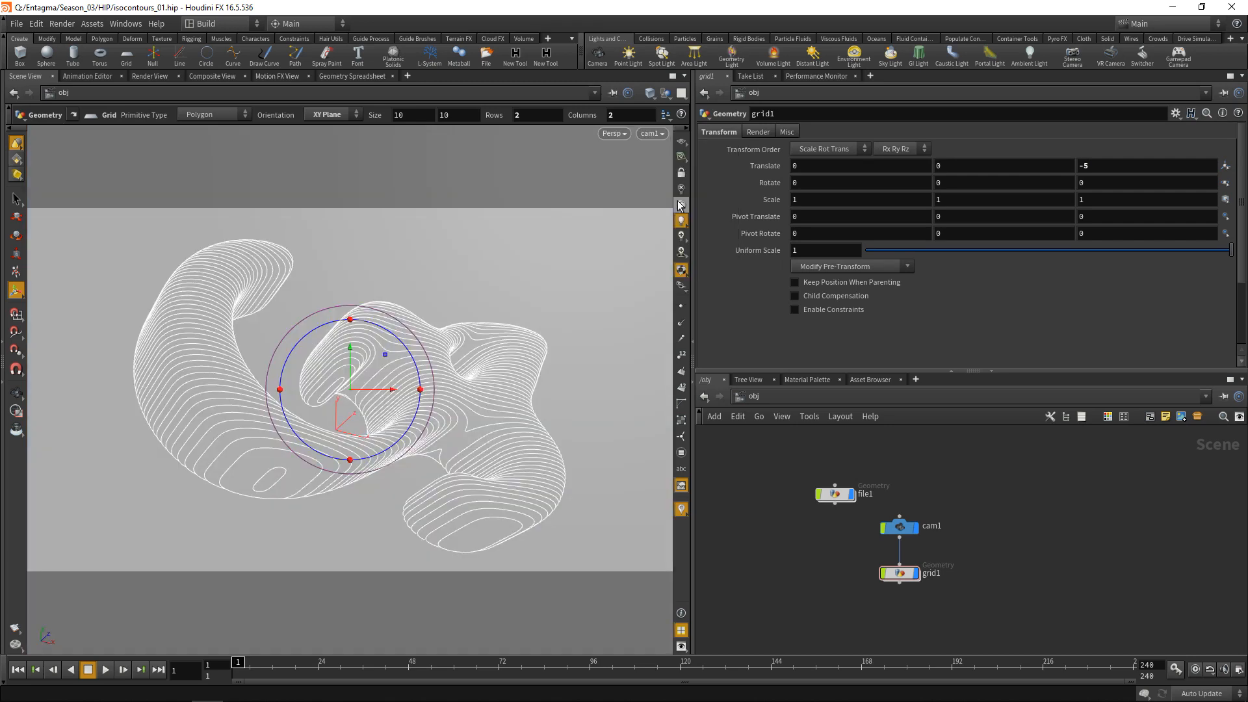
pyautogui.click(1143, 163)
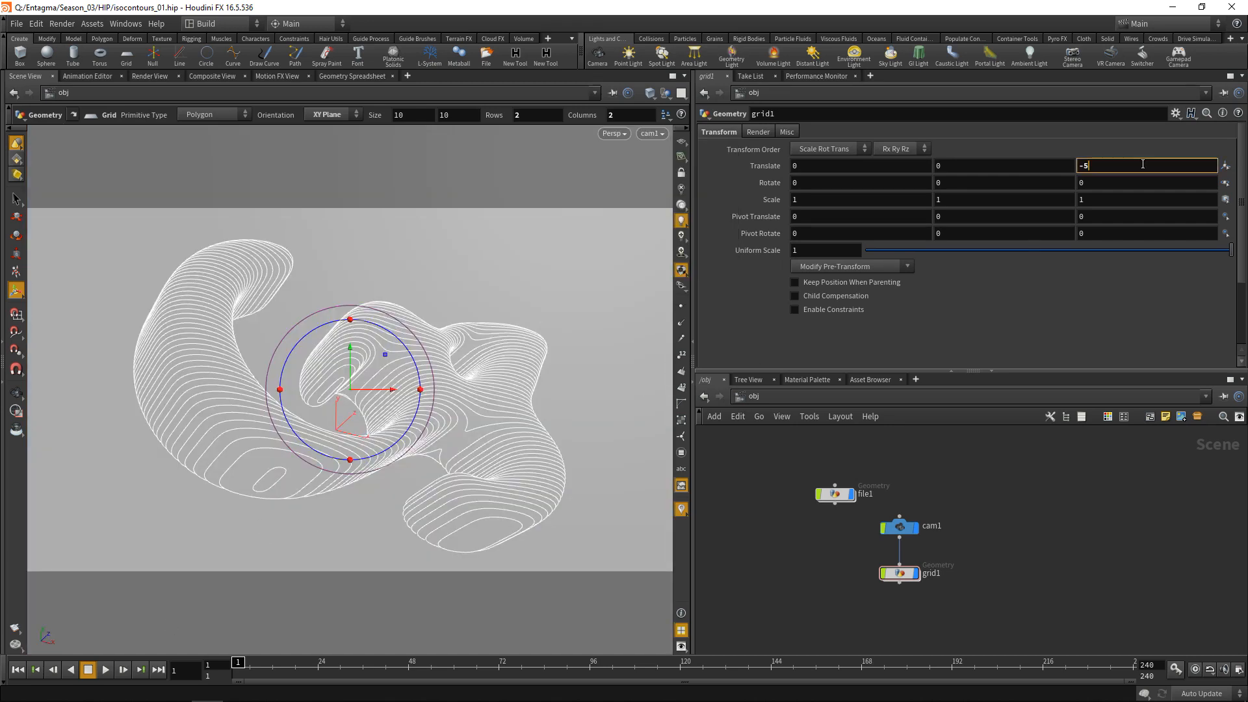
pyautogui.press('BackSpace')
pyautogui.write('10')
pyautogui.press('Return')
pyautogui.click(1143, 164)
pyautogui.press('BackSpace')
pyautogui.write('2')
pyautogui.press('Return')
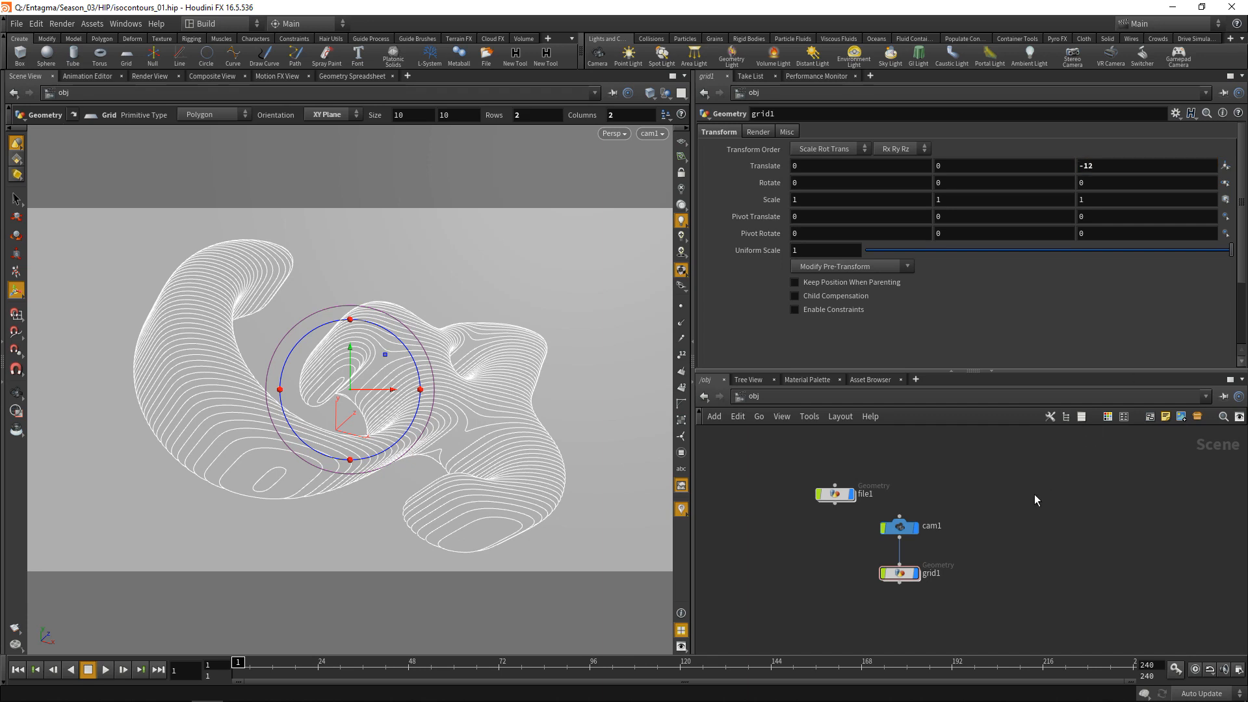
# - Leave the cam1 view, move file1 beside the camera node and create a new Geometry object
pyautogui.press('Escape')
pyautogui.moveTo(457, 328); pyautogui.dragTo(479, 459)
pyautogui.press('Return')
pyautogui.moveTo(835, 494); pyautogui.dragTo(1007, 527)
pyautogui.scroll(3, 970, 524)
pyautogui.press('Tab')
pyautogui.press('Escape')
pyautogui.click(961, 509)
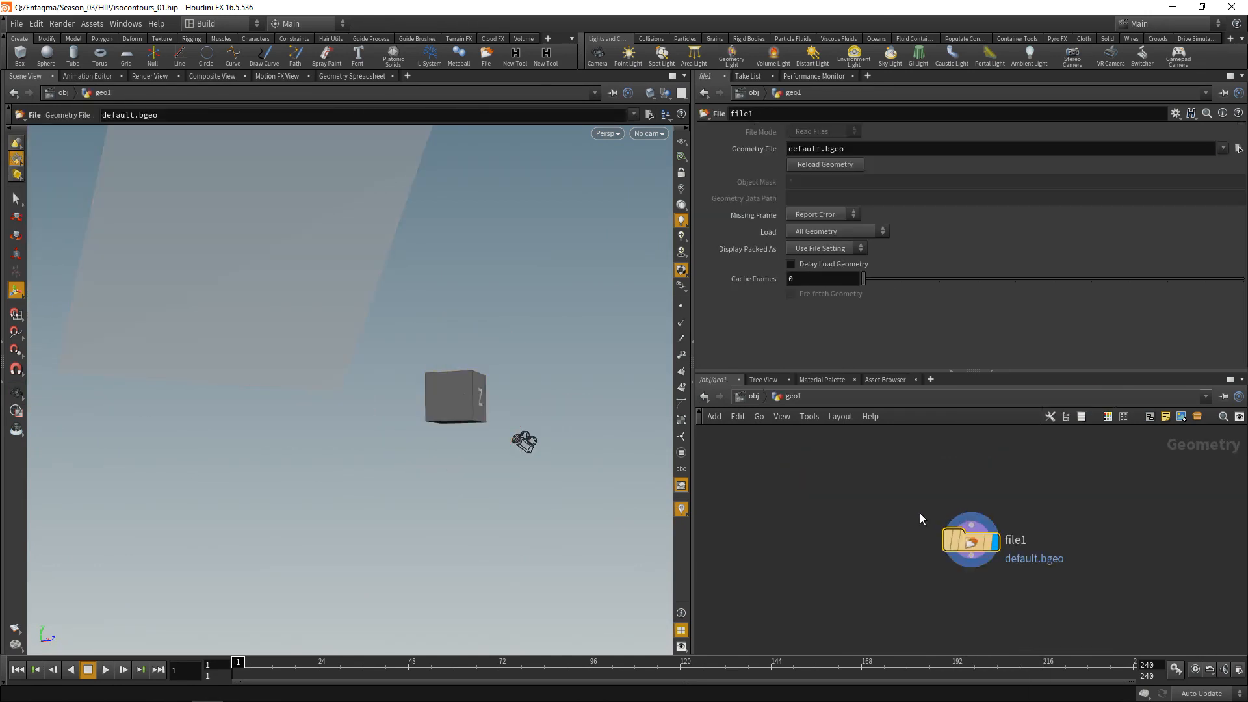
# - Replace the default File node inside the new geometry object with an Object Merge node and duplicate that node
pyautogui.press('Delete')
pyautogui.press('Tab')
pyautogui.write('object')
pyautogui.press('Return')
pyautogui.click(877, 507)
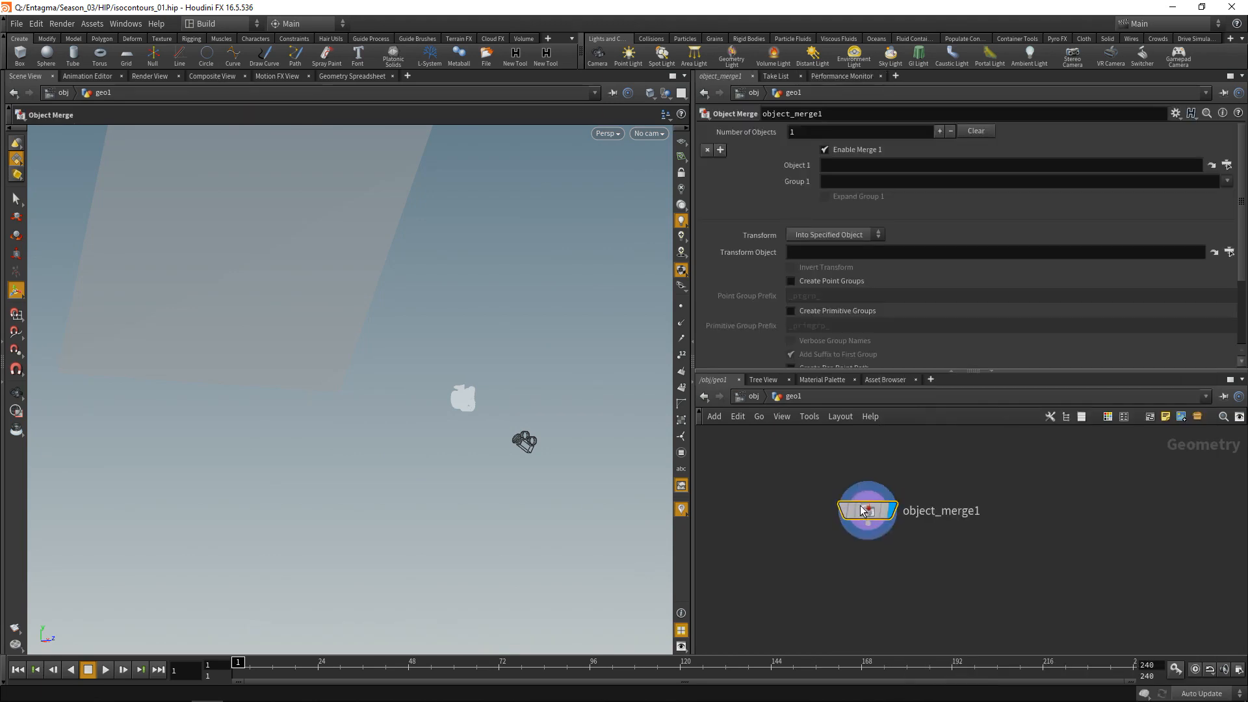
pyautogui.hotkey('ctrl', 'c')
pyautogui.hotkey('ctrl', 'v')
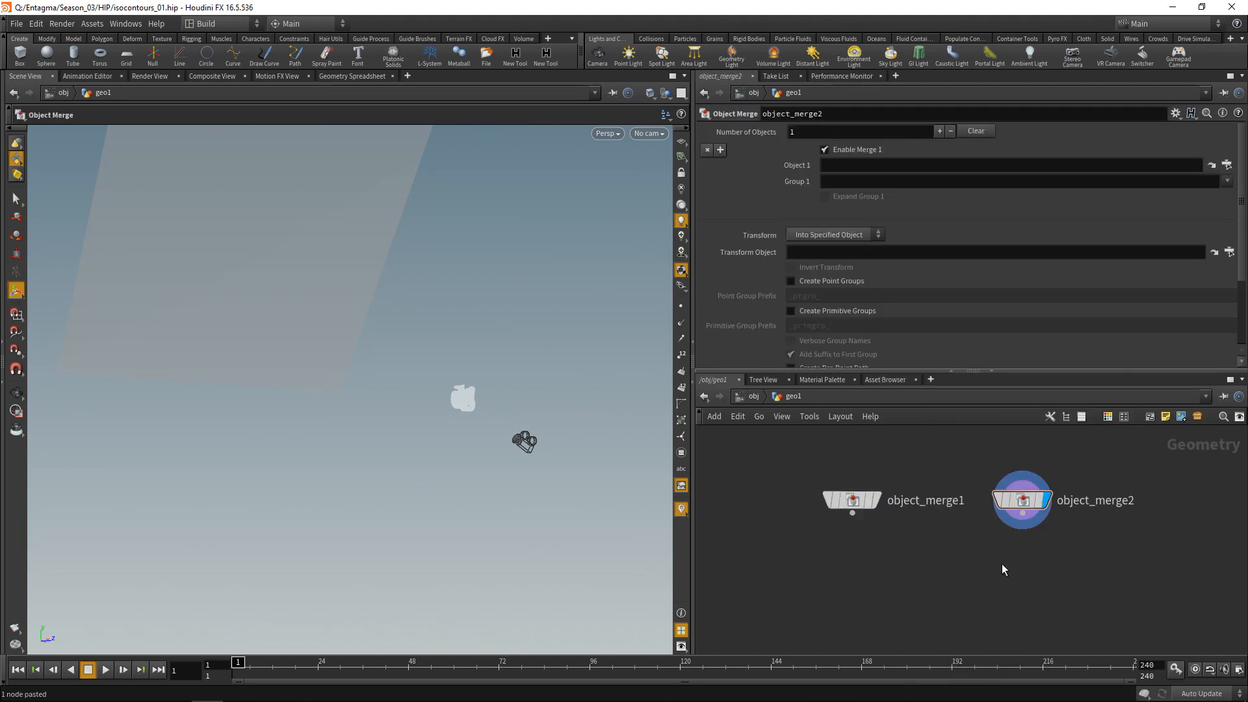
# - Return to the object level and arrange the new geometry object below file1
pyautogui.press('u')
pyautogui.moveTo(864, 510); pyautogui.dragTo(853, 570, button='middle')
pyautogui.moveTo(953, 570); pyautogui.dragTo(959, 596)
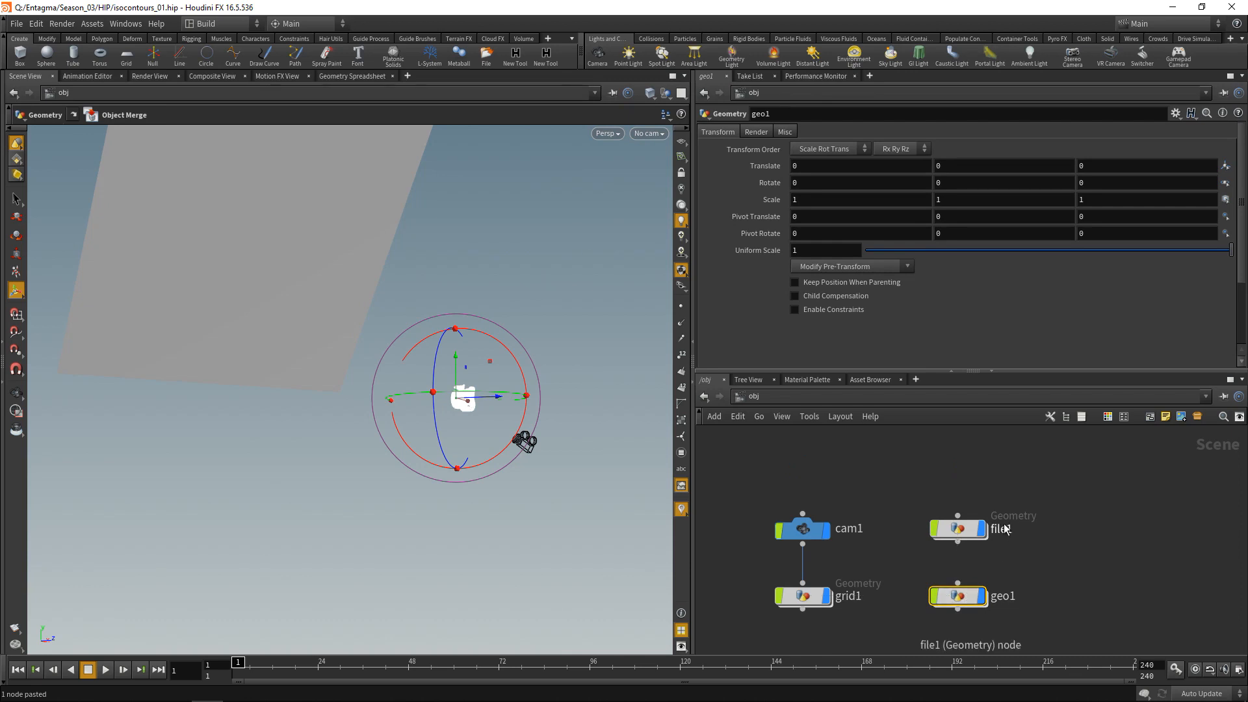
# - Add a Null node below the Point Wrangle inside file1 and name it OUT_Line_art
pyautogui.doubleClick(970, 528)
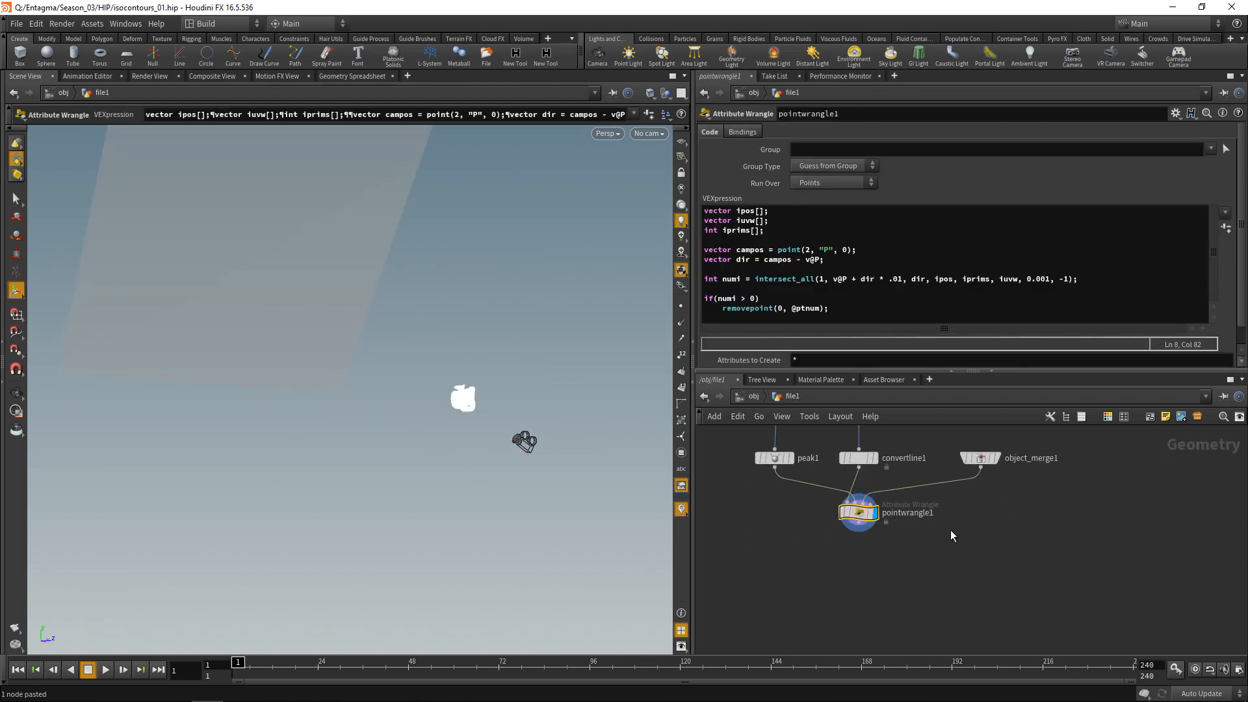
pyautogui.press('Tab')
pyautogui.write('nul')
pyautogui.press('Return')
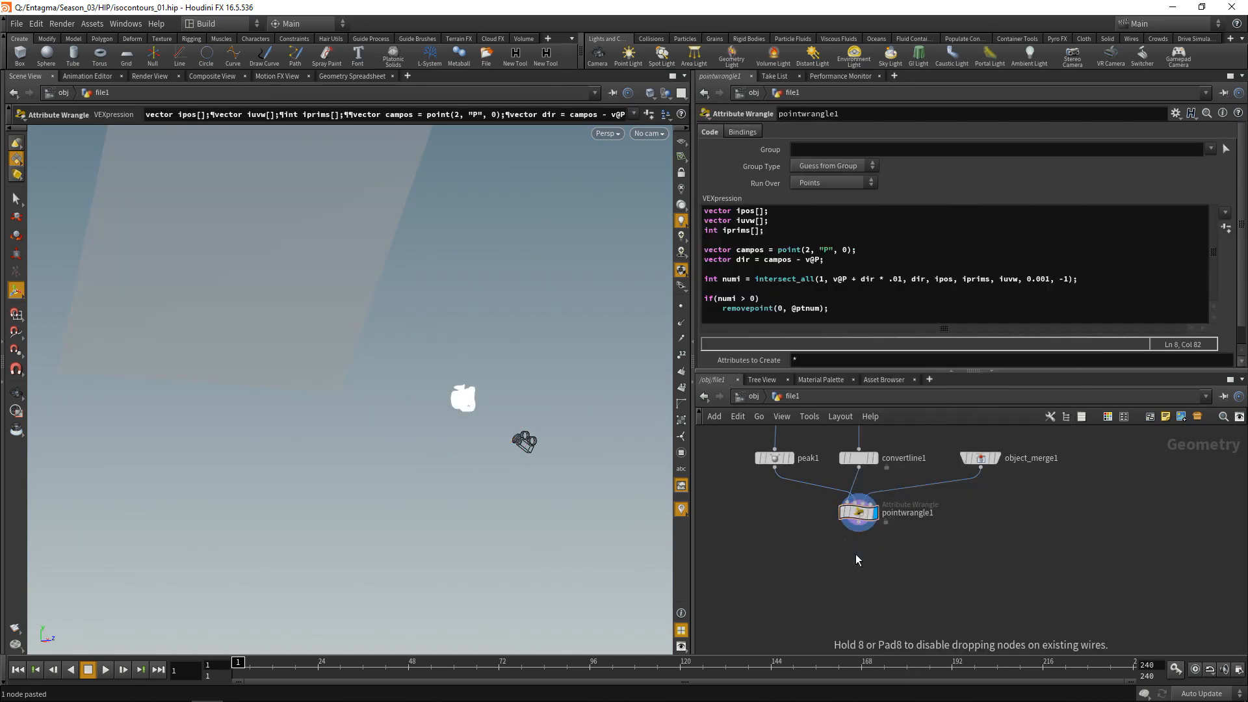
pyautogui.click(856, 554)
pyautogui.click(892, 552)
pyautogui.write('OUT_Line')
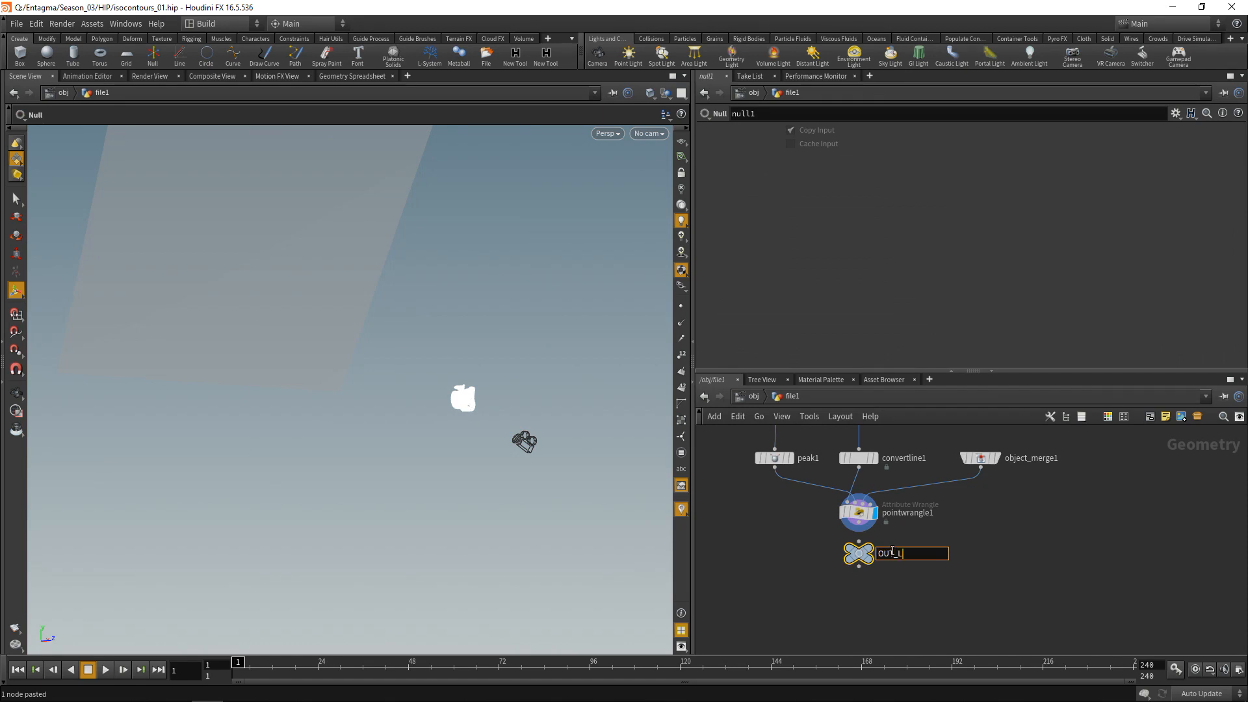
pyautogui.write('_art')
pyautogui.press('Return')
# - Set the first Object Merge node in geo1 to fetch /obj/file1/OUT_Line_art and display that node
pyautogui.keyDown('alt'); pyautogui.moveTo(431, 402); pyautogui.dragTo(329, 372, button='middle'); pyautogui.keyUp('alt')
pyautogui.keyDown('alt'); pyautogui.moveTo(329, 371); pyautogui.dragTo(440, 348, button='right'); pyautogui.keyUp('alt')
pyautogui.keyDown('alt'); pyautogui.moveTo(440, 348); pyautogui.dragTo(369, 397); pyautogui.keyUp('alt')
pyautogui.keyDown('alt'); pyautogui.moveTo(370, 397); pyautogui.dragTo(449, 384, button='right'); pyautogui.keyUp('alt')
pyautogui.keyDown('alt'); pyautogui.moveTo(448, 384); pyautogui.dragTo(429, 368); pyautogui.keyUp('alt')
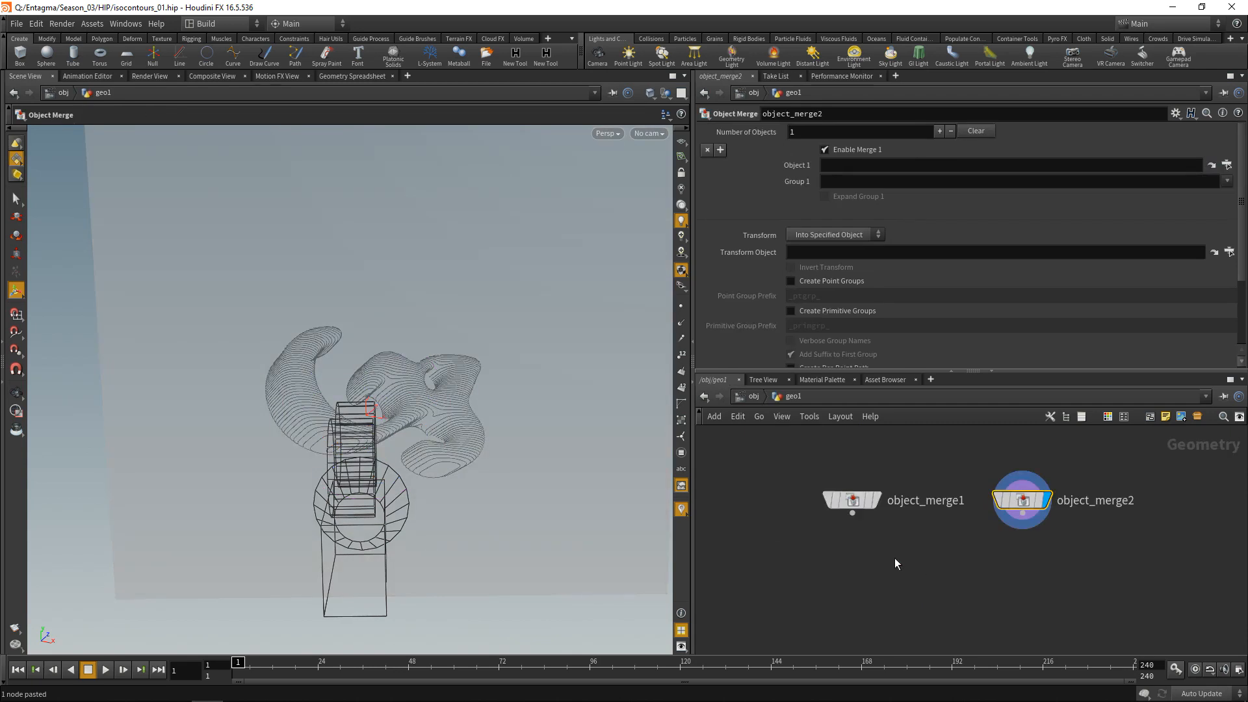
pyautogui.click(852, 500)
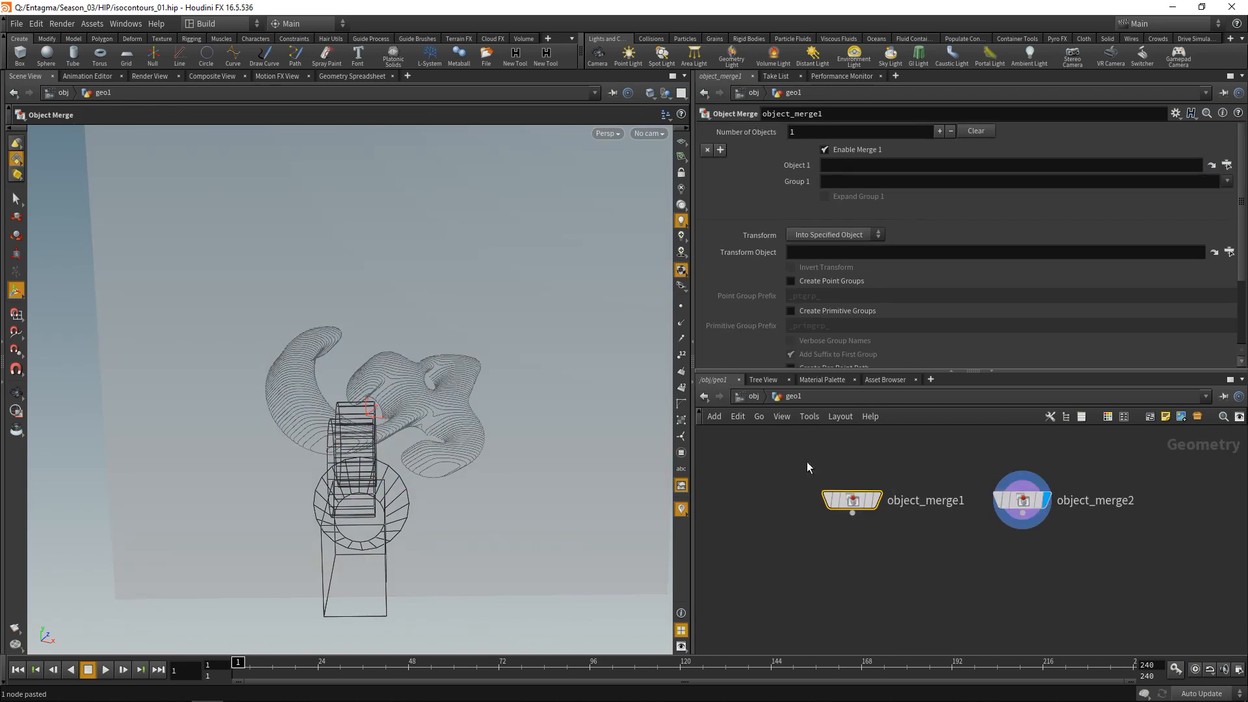
pyautogui.click(1227, 165)
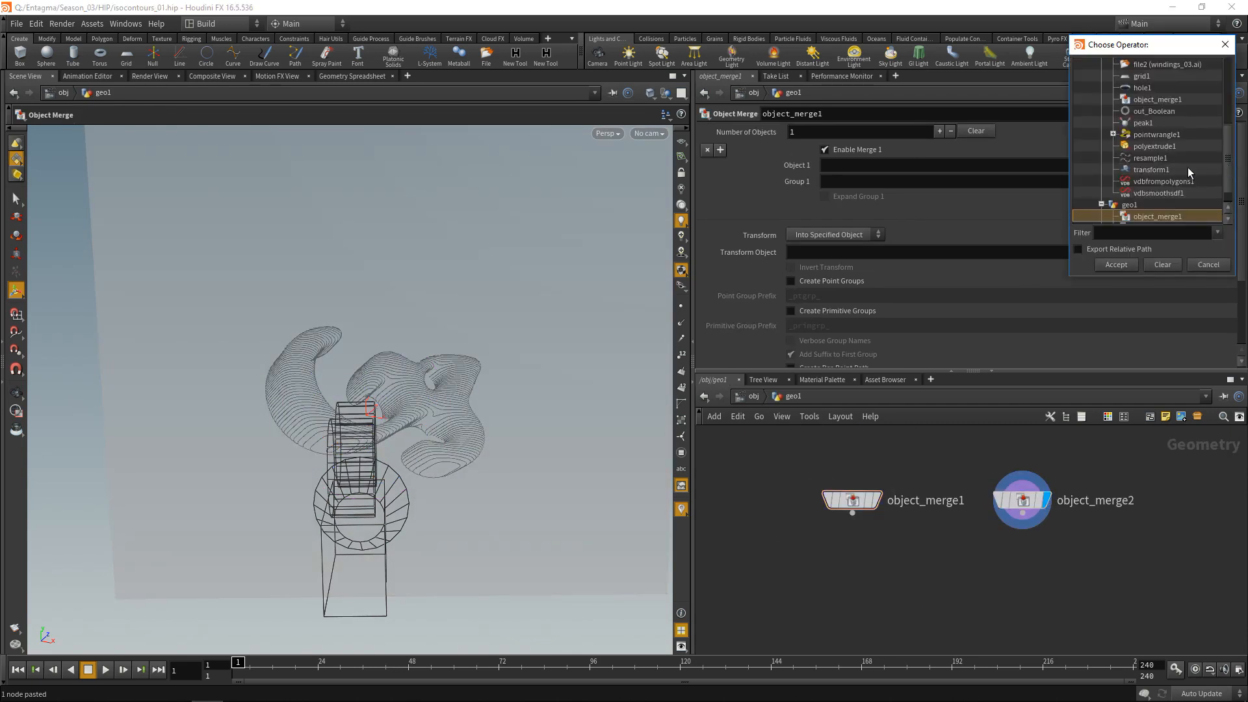
pyautogui.scroll(2, 1187, 166)
pyautogui.doubleClick(1148, 123)
pyautogui.moveTo(859, 503)
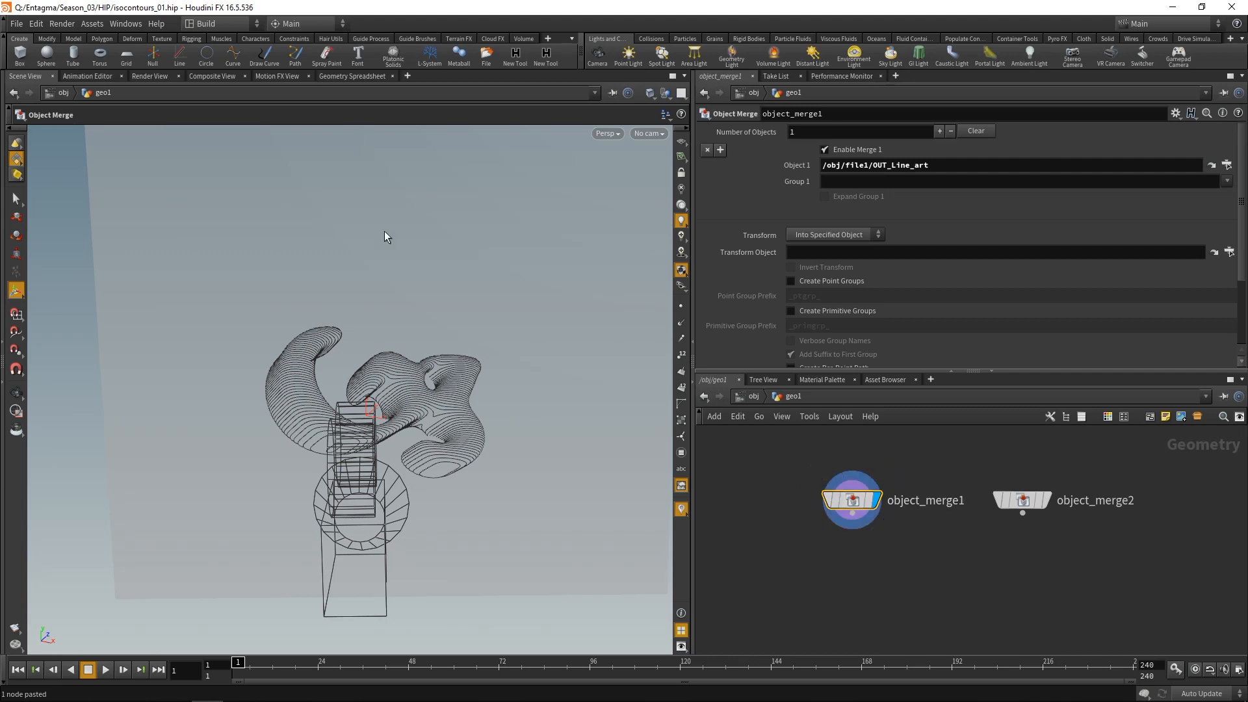
# - Set the second Object Merge node to fetch /obj/grid1/grid1 and display that node
pyautogui.click(1023, 500)
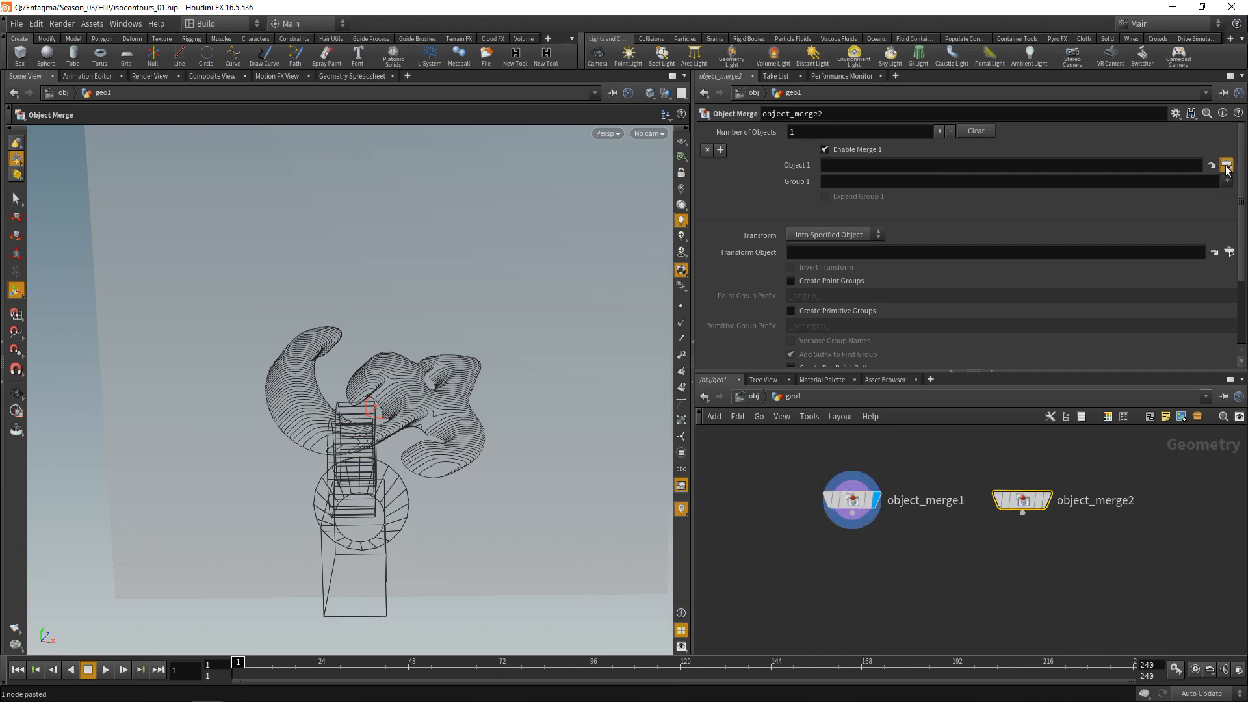
pyautogui.click(1227, 164)
pyautogui.click(1101, 134)
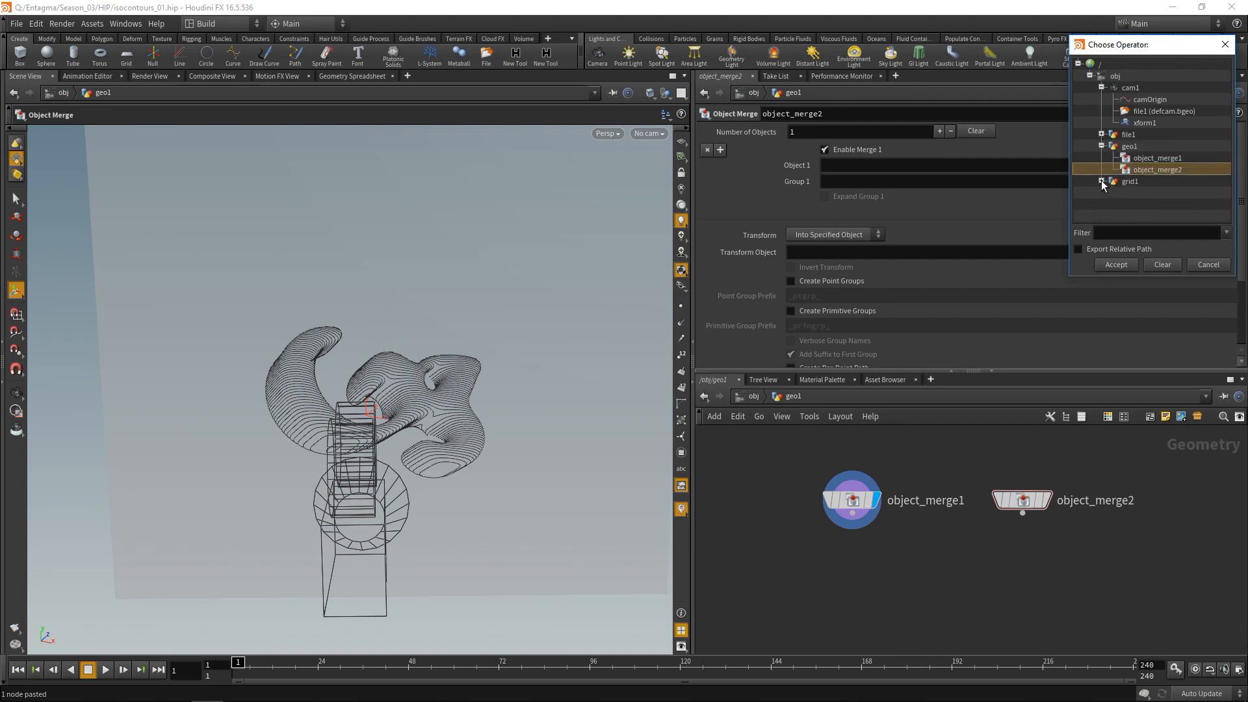
pyautogui.doubleClick(1134, 191)
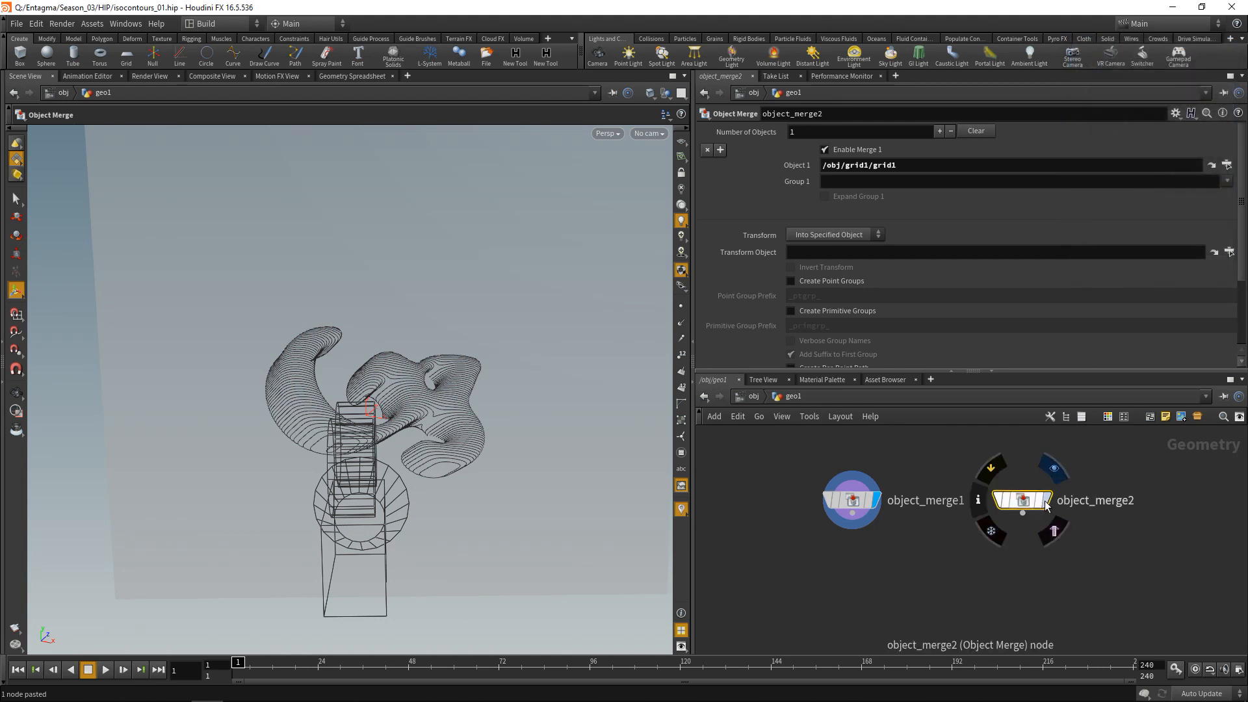
pyautogui.click(1047, 503)
# - Set the second Object Merge node's Transform option to Into This Object
pyautogui.press('Escape')
pyautogui.moveTo(506, 475); pyautogui.dragTo(334, 515, button='right')
pyautogui.moveTo(335, 515); pyautogui.dragTo(401, 513)
pyautogui.moveTo(434, 515); pyautogui.dragTo(203, 583, button='right')
pyautogui.click(861, 238)
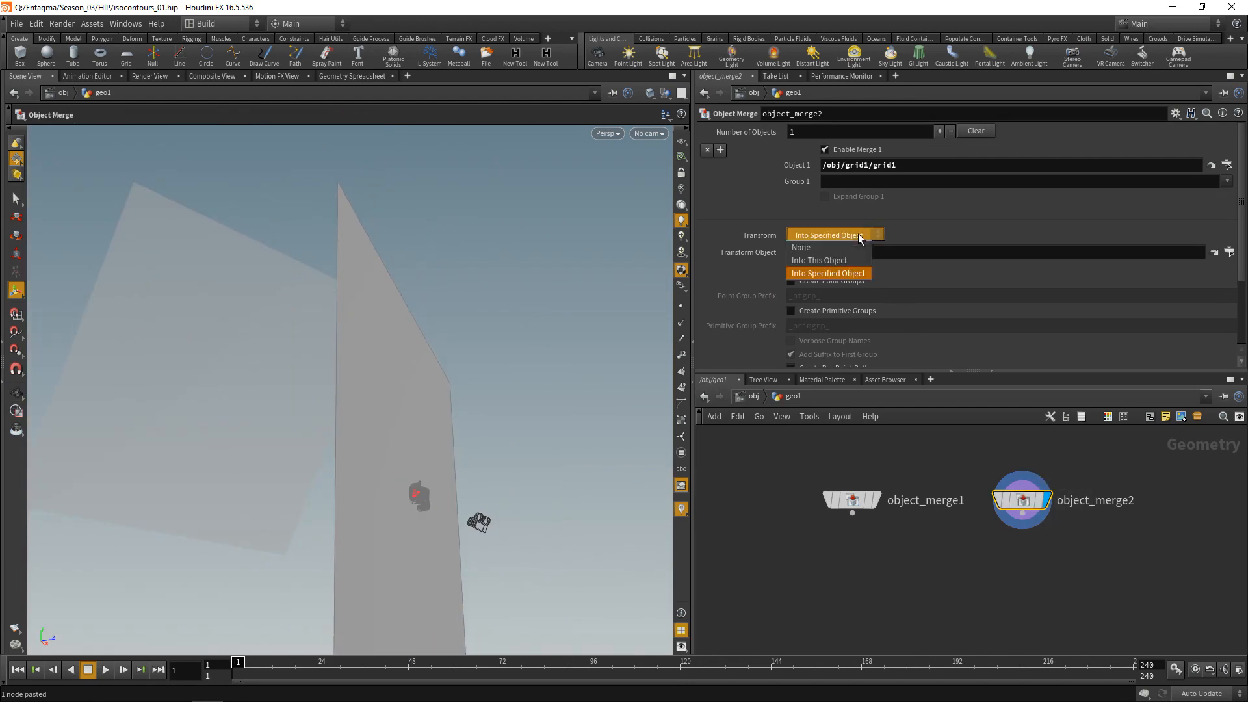
pyautogui.click(859, 263)
pyautogui.moveTo(300, 457)
pyautogui.keyDown('alt'); pyautogui.mouseDown()
pyautogui.moveTo(346, 463)
pyautogui.moveTo(282, 460)
pyautogui.mouseUp(); pyautogui.keyUp('alt')
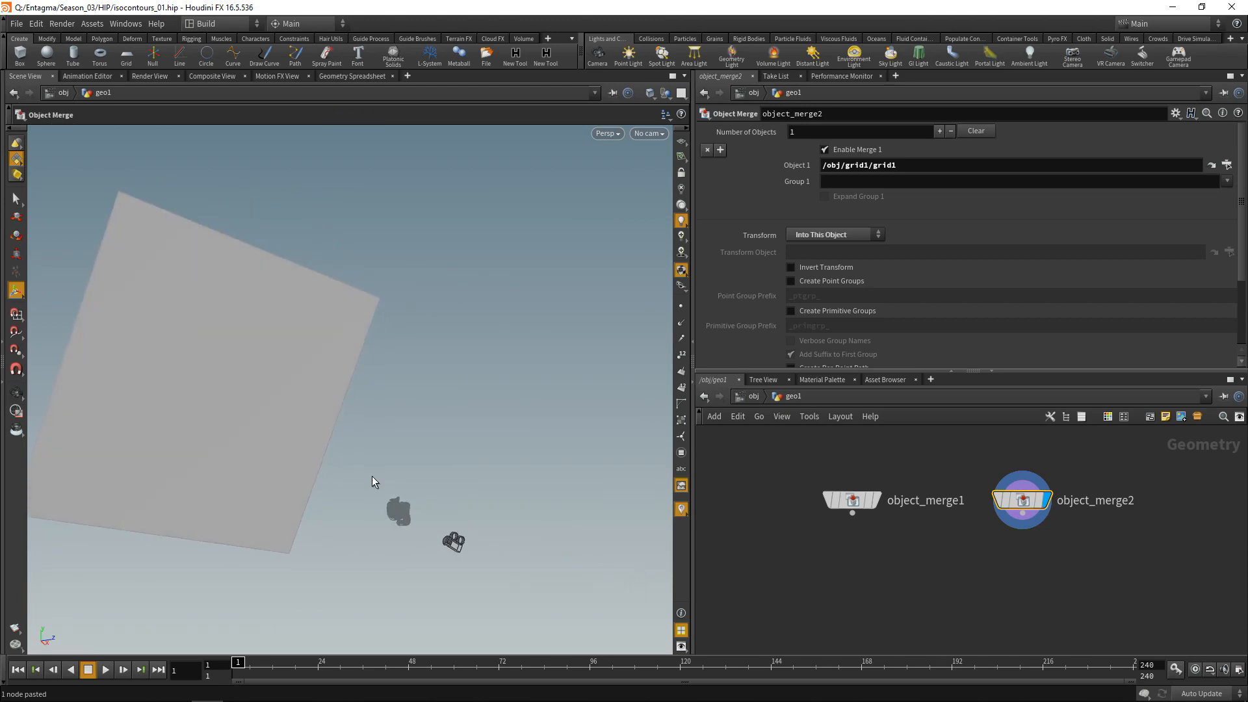
# - Add a displayed Ray node with the line art as first input and the grid as second, taking its direction from Attribute
pyautogui.press('Tab')
pyautogui.write('ray')
pyautogui.press('Return')
pyautogui.click(914, 586)
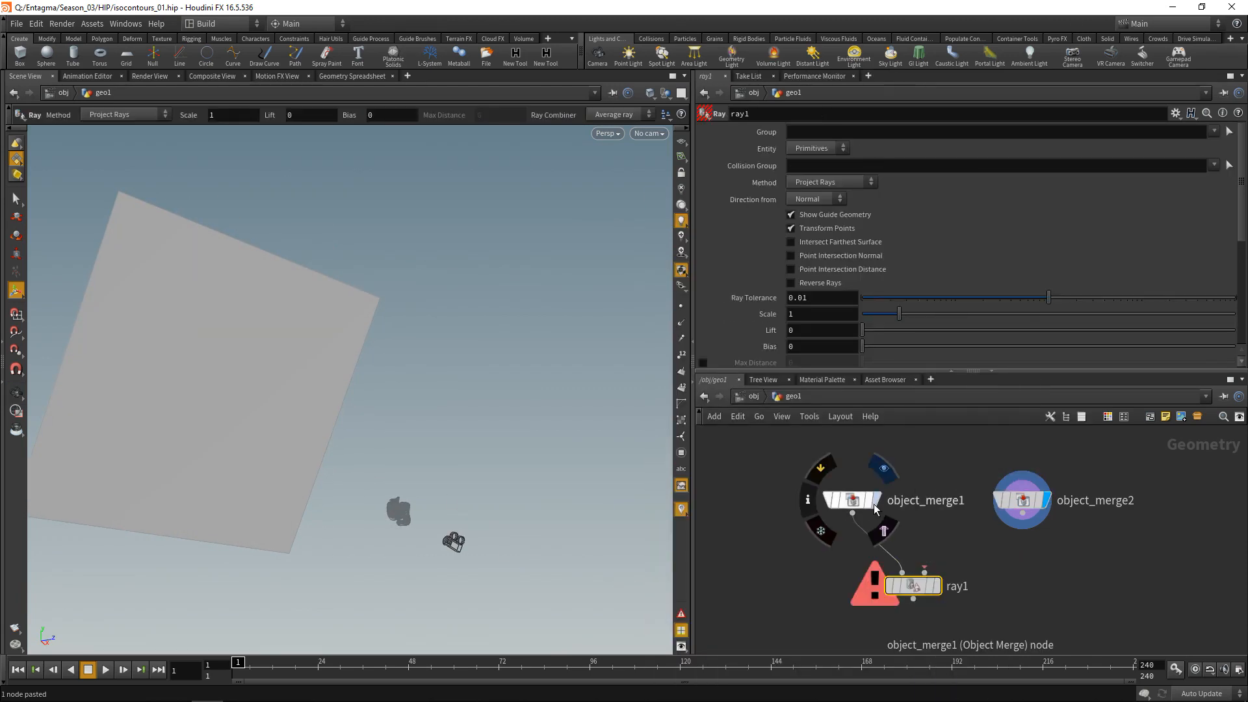
pyautogui.click(817, 198)
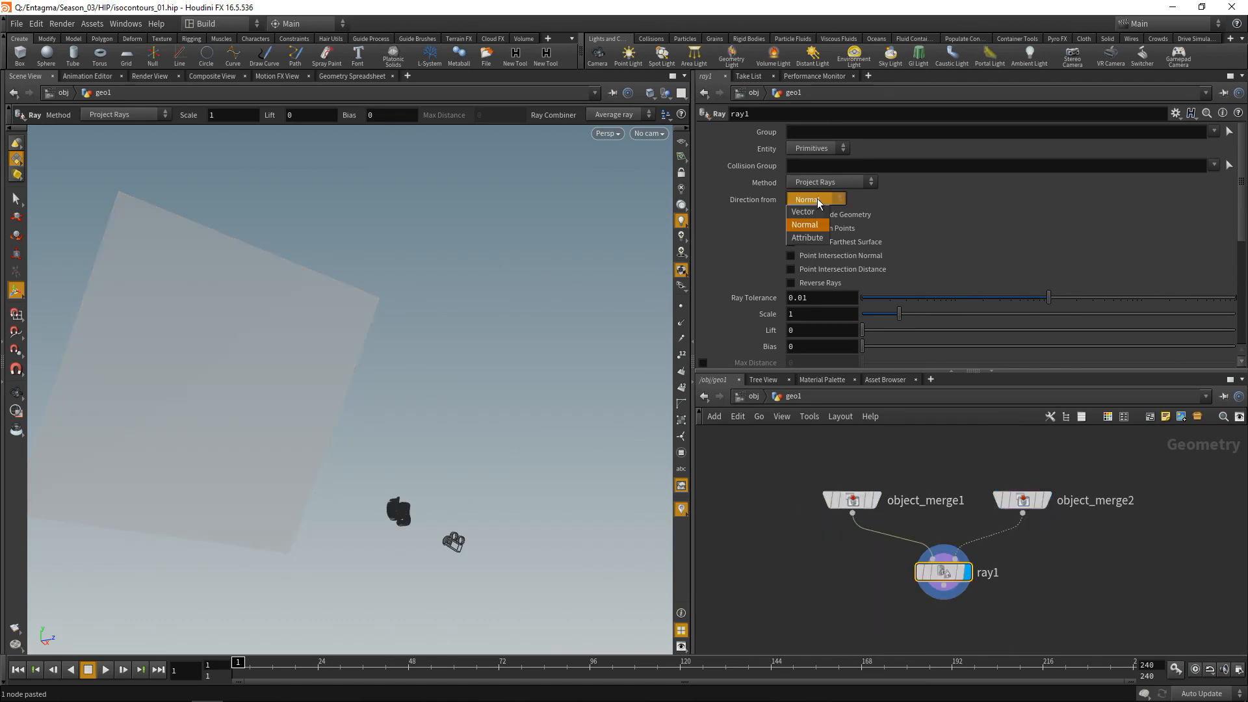
pyautogui.click(817, 238)
# - In pointwrangle1 inside file1, add the line v@dir = dir * -1; before the if statement
pyautogui.click(781, 576)
pyautogui.press('u')
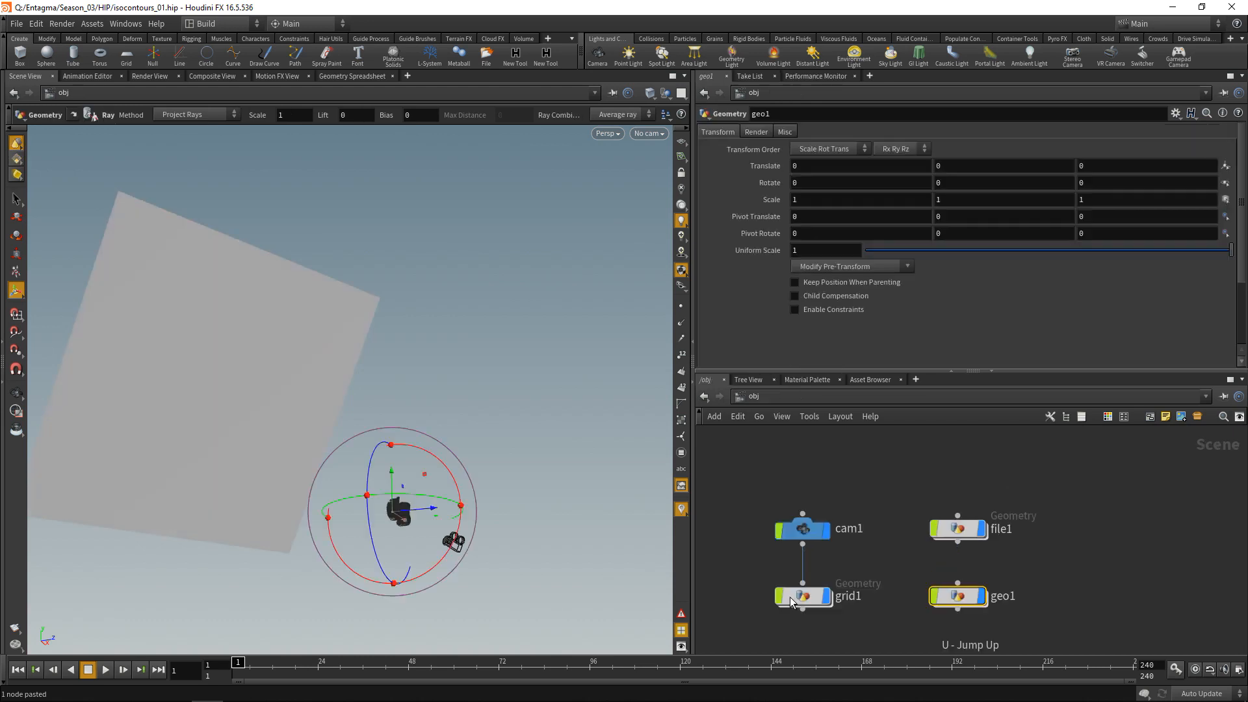
pyautogui.click(964, 533)
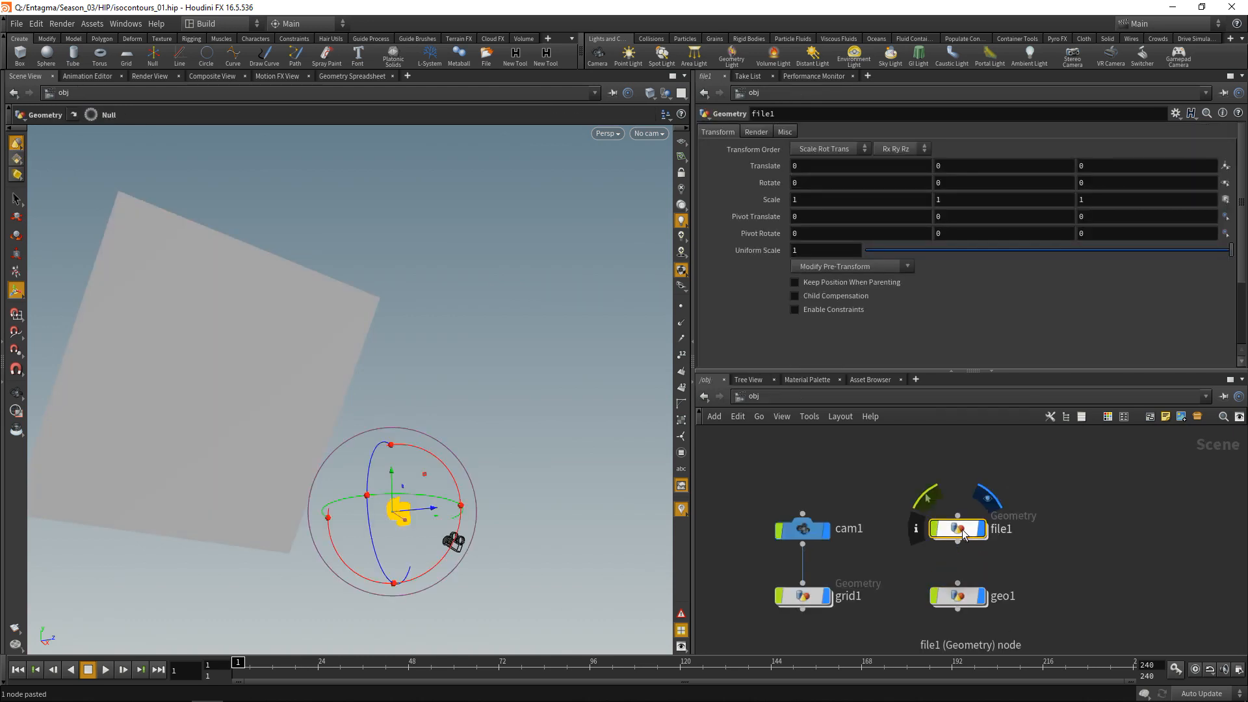
pyautogui.doubleClick(964, 533)
pyautogui.keyDown('alt'); pyautogui.moveTo(412, 543); pyautogui.dragTo(535, 448, button='right'); pyautogui.keyUp('alt')
pyautogui.moveTo(790, 502); pyautogui.dragTo(879, 518)
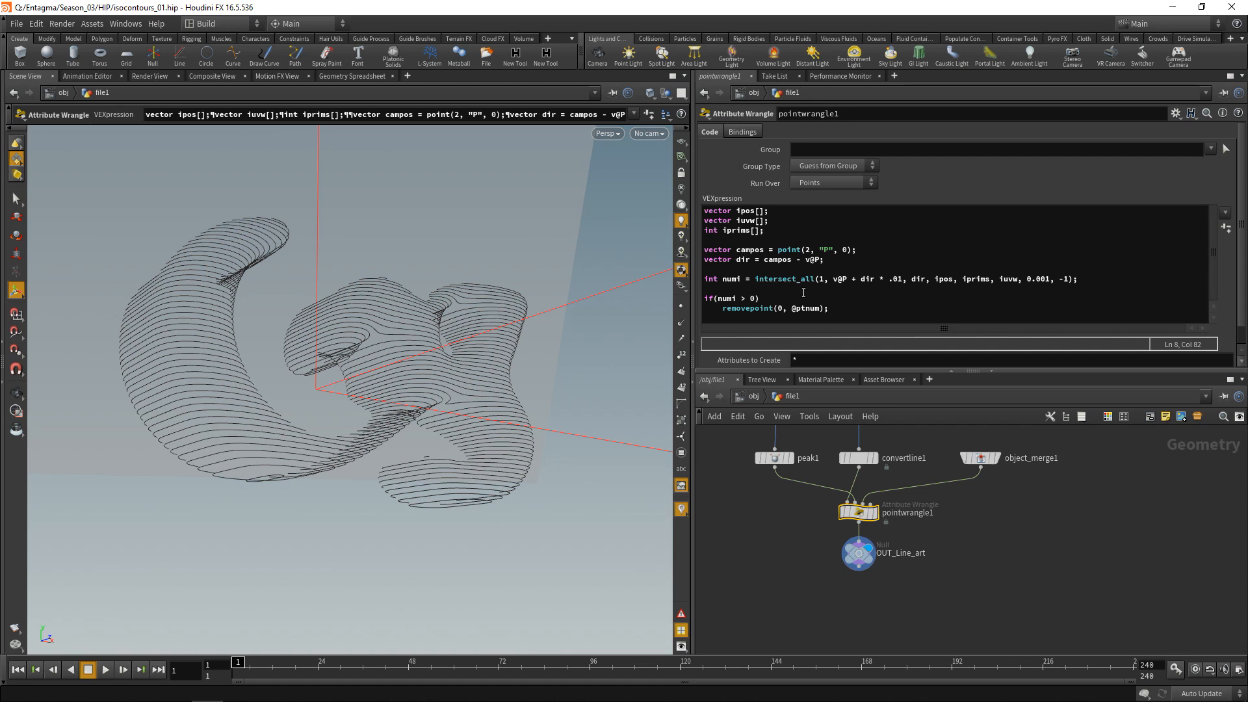
pyautogui.press('Return')
pyautogui.press('Return')
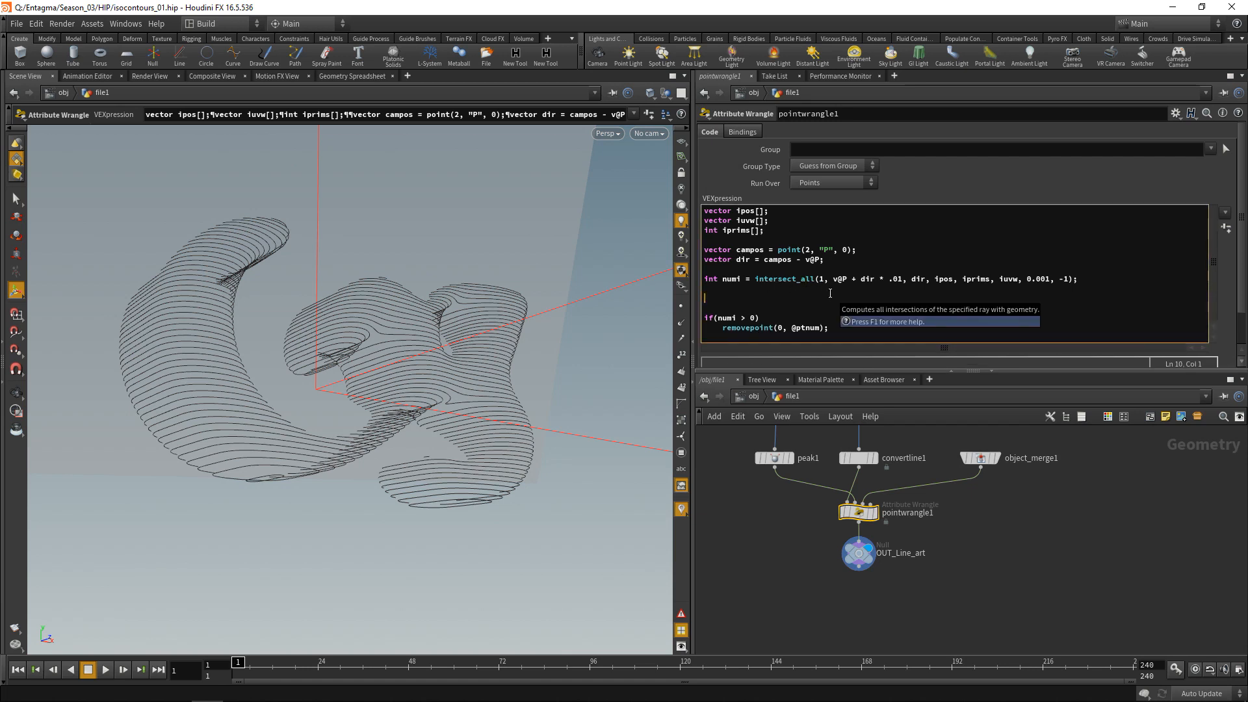
pyautogui.write('v@dir')
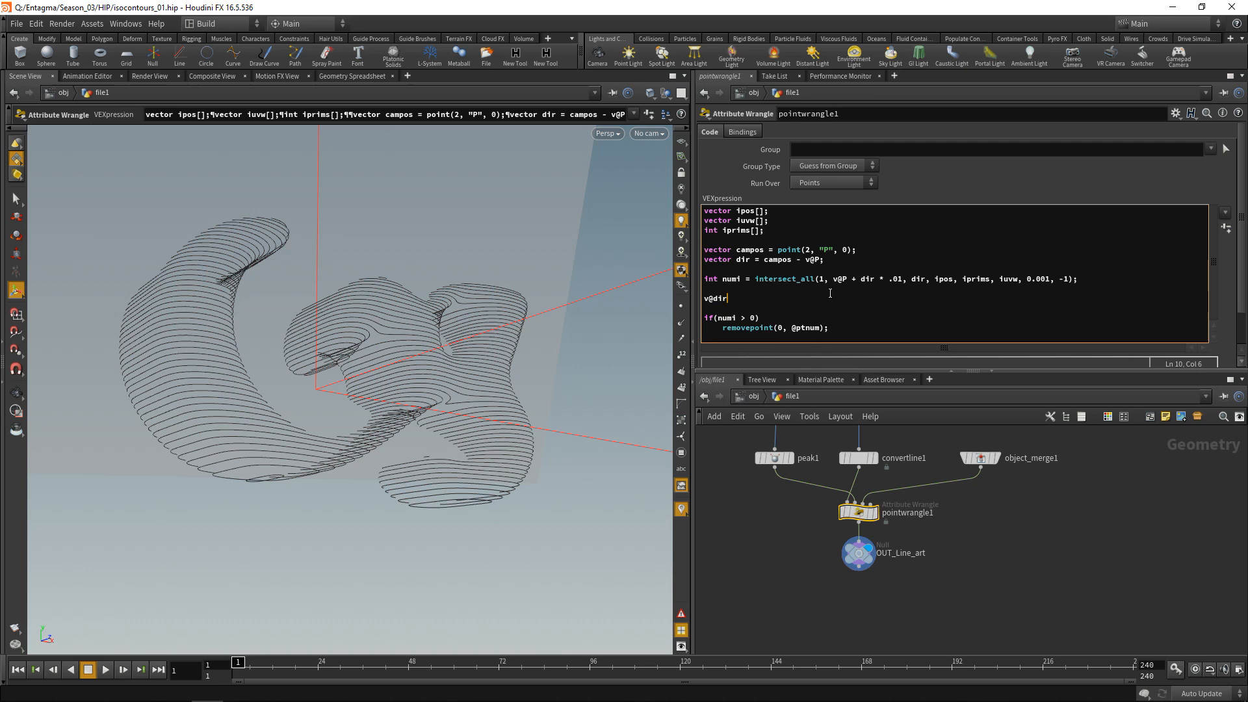
pyautogui.write(' = dir * -1;')
pyautogui.click(815, 576)
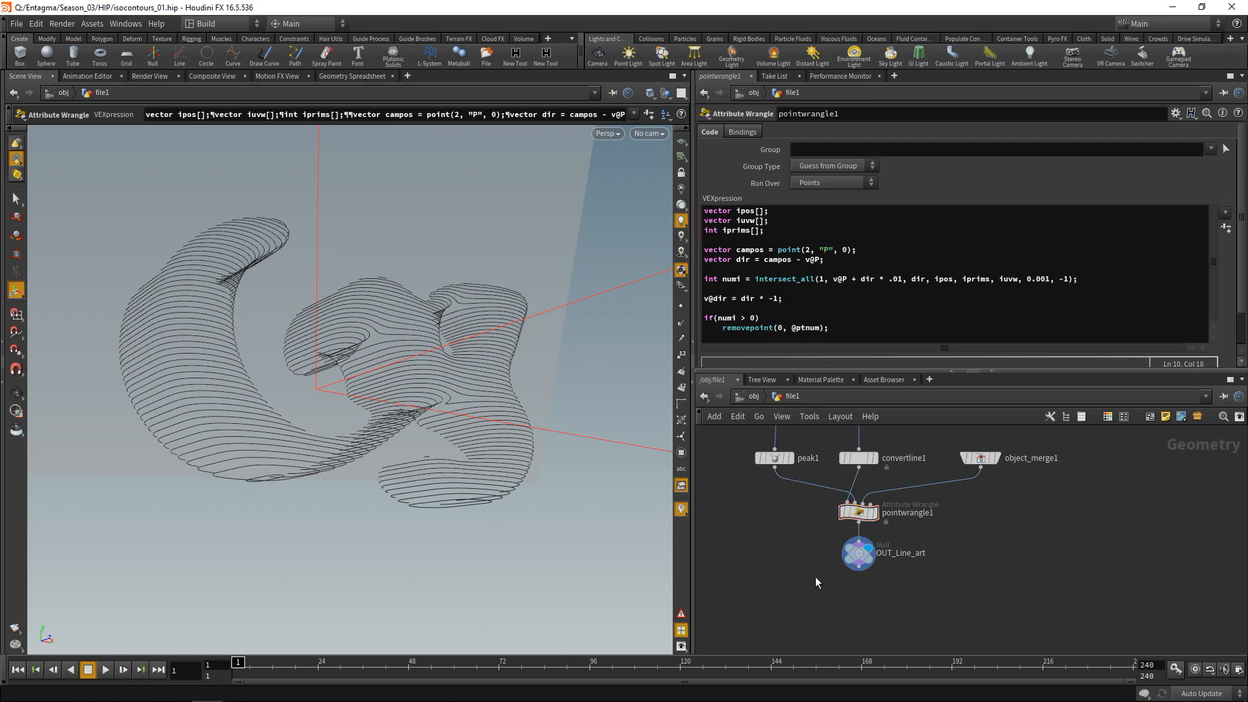
# - Return to geo1 and set the Ray node's Direction Attribute to dir
pyautogui.middleClick(858, 556)
pyautogui.press('u')
pyautogui.click(962, 602)
pyautogui.doubleClick(962, 602)
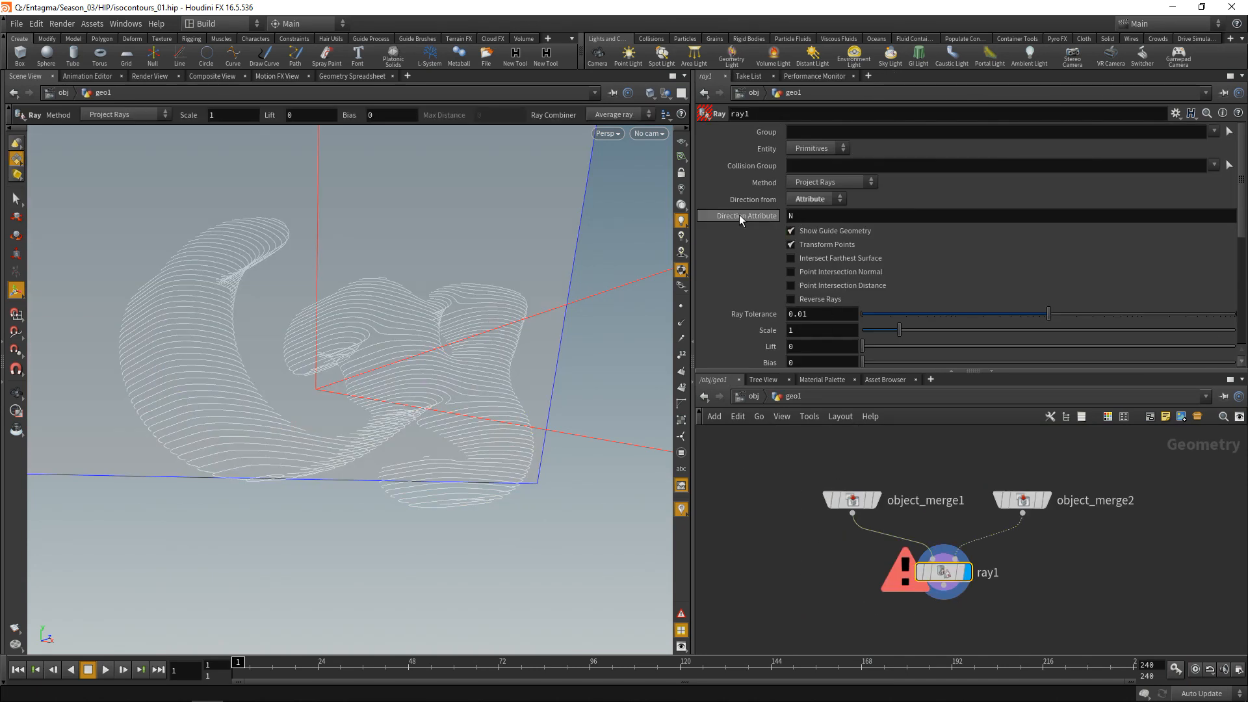
pyautogui.moveTo(803, 215); pyautogui.dragTo(755, 220)
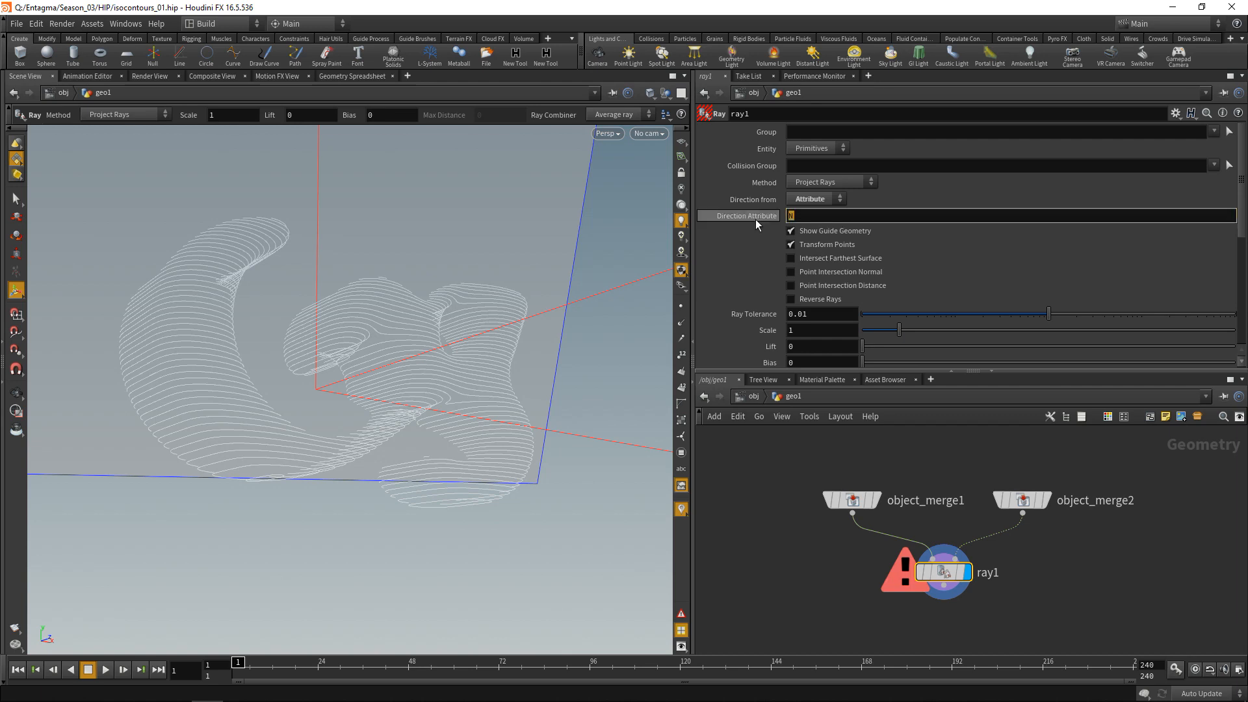
pyautogui.write('dir')
pyautogui.press('Return')
pyautogui.press('Escape')
pyautogui.moveTo(460, 357); pyautogui.dragTo(413, 386)
pyautogui.moveTo(413, 385); pyautogui.dragTo(496, 365, button='right')
pyautogui.moveTo(564, 434); pyautogui.dragTo(454, 446, button='middle')
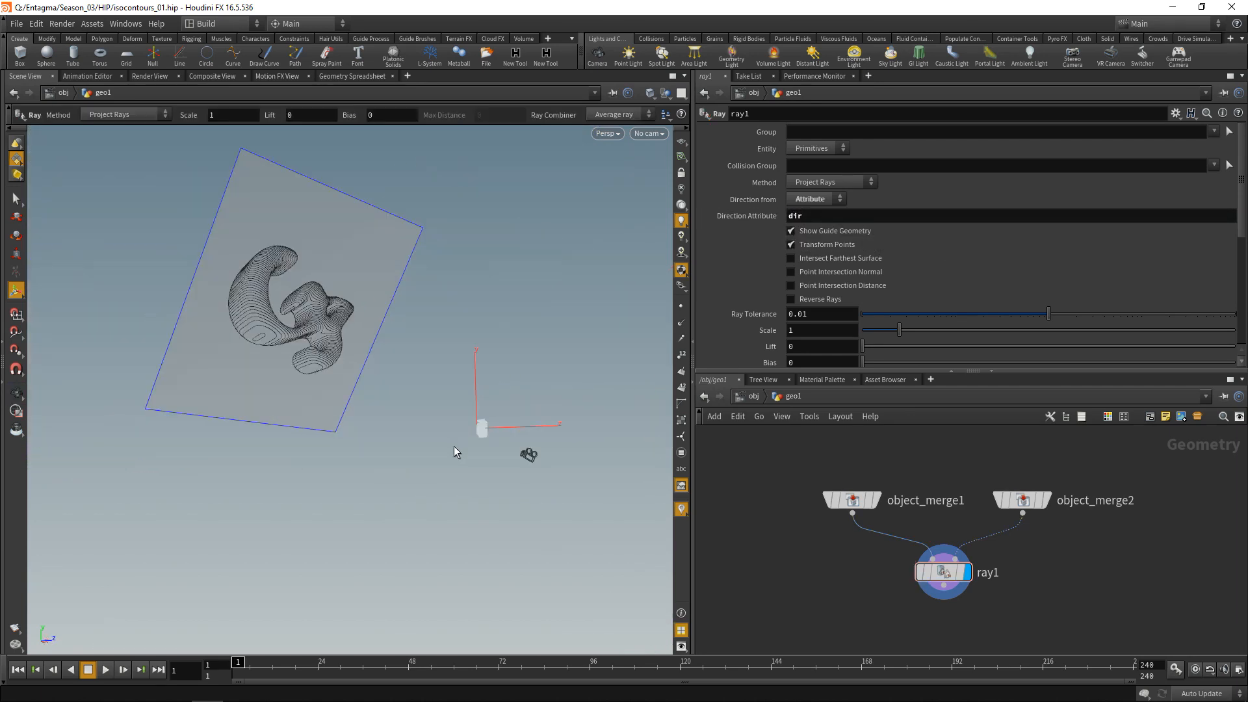
# - Add a Transform node below ray1 and wire the Ray output into it
pyautogui.press('Escape')
pyautogui.moveTo(275, 275); pyautogui.dragTo(438, 371)
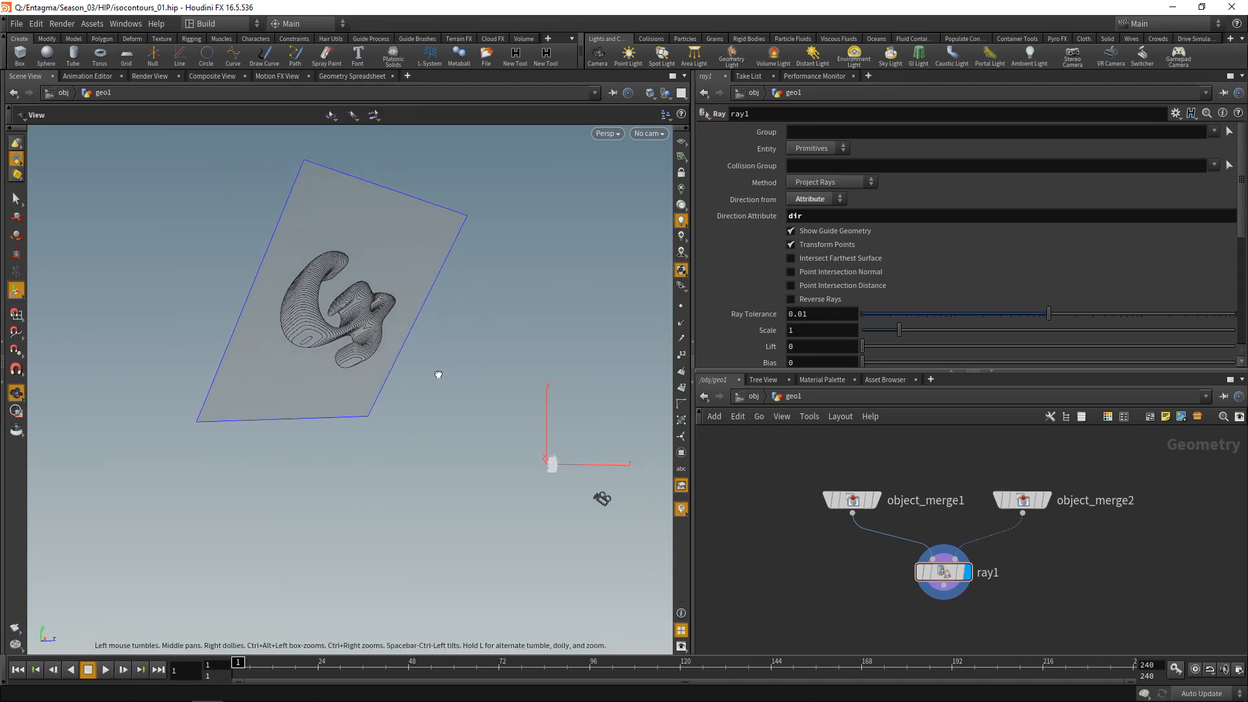
pyautogui.press('Return')
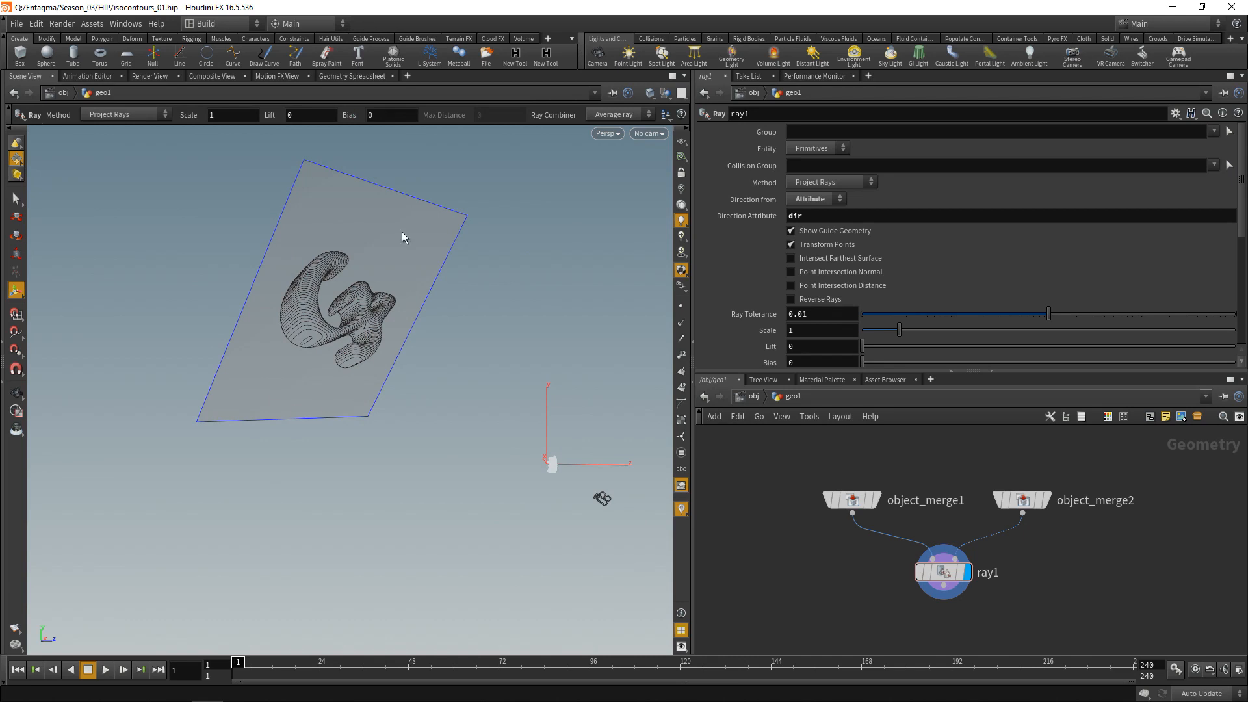
pyautogui.moveTo(830, 576); pyautogui.dragTo(799, 490, button='middle')
pyautogui.press('Tab')
pyautogui.write('tr')
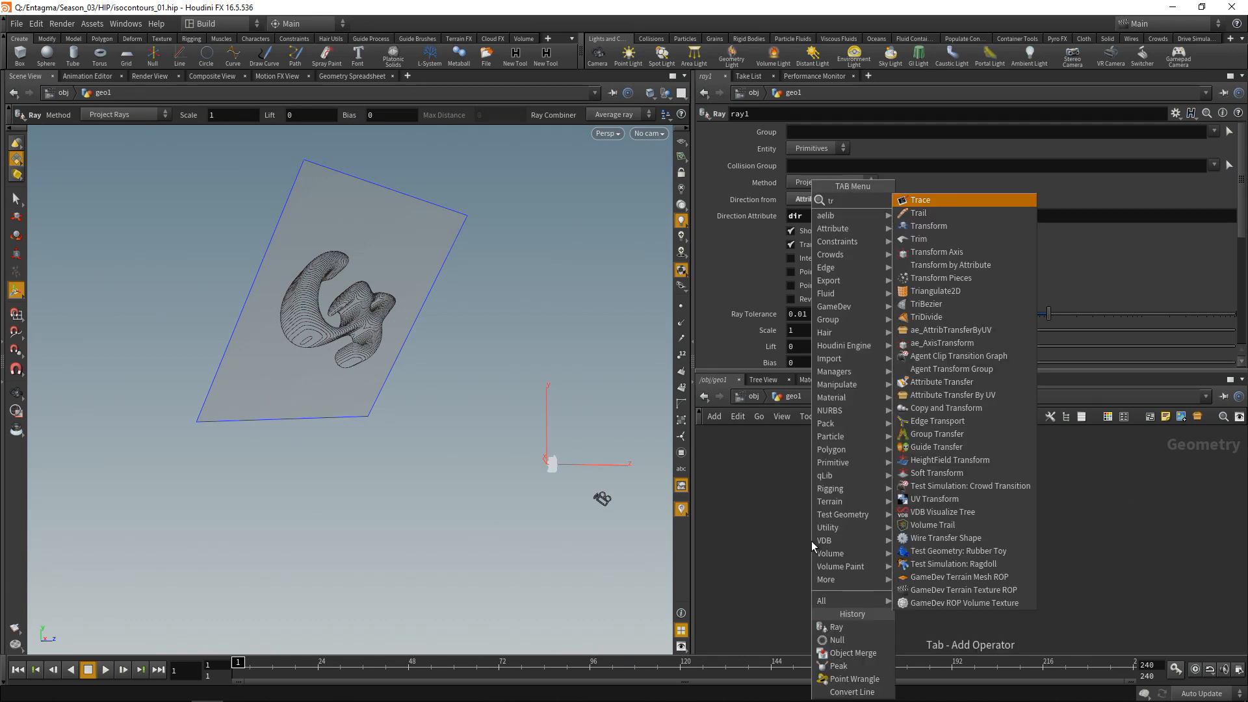
pyautogui.write('an')
pyautogui.press('Return')
pyautogui.click(811, 541)
pyautogui.moveTo(811, 540); pyautogui.dragTo(914, 566)
pyautogui.click(914, 500)
pyautogui.click(917, 554)
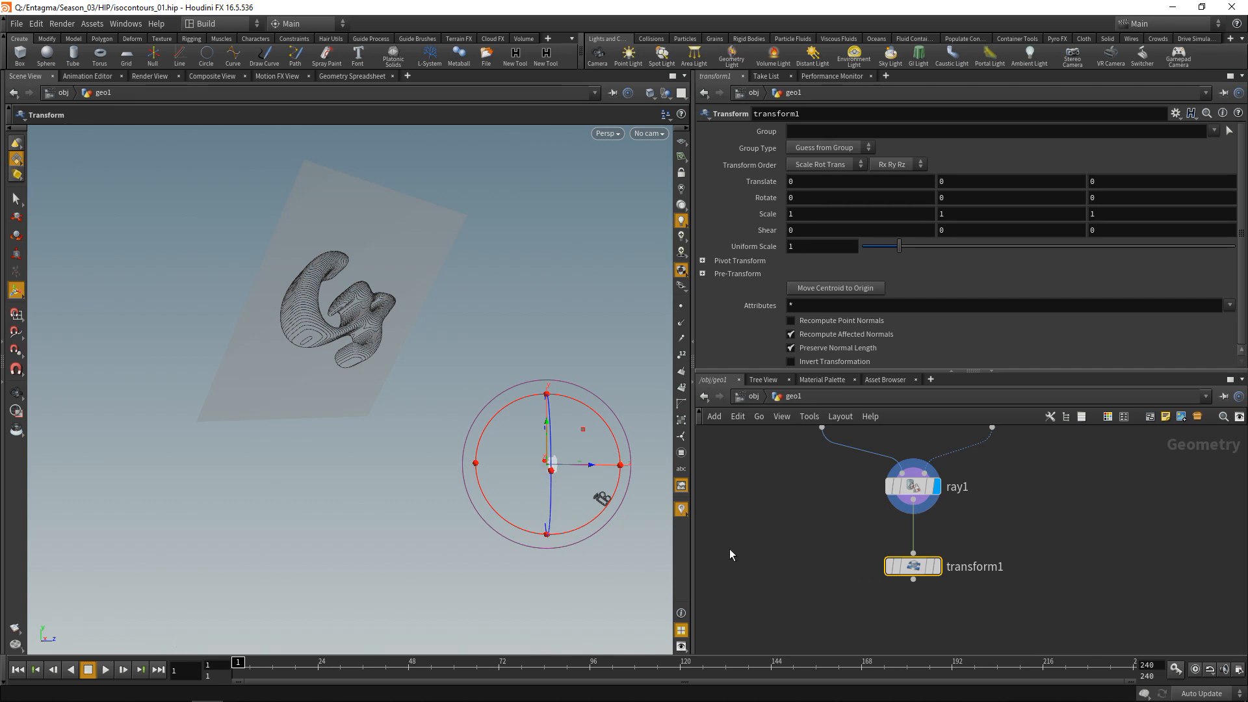
# - Go up to the object level and copy the Translate parameter of cam1
pyautogui.moveTo(918, 570)
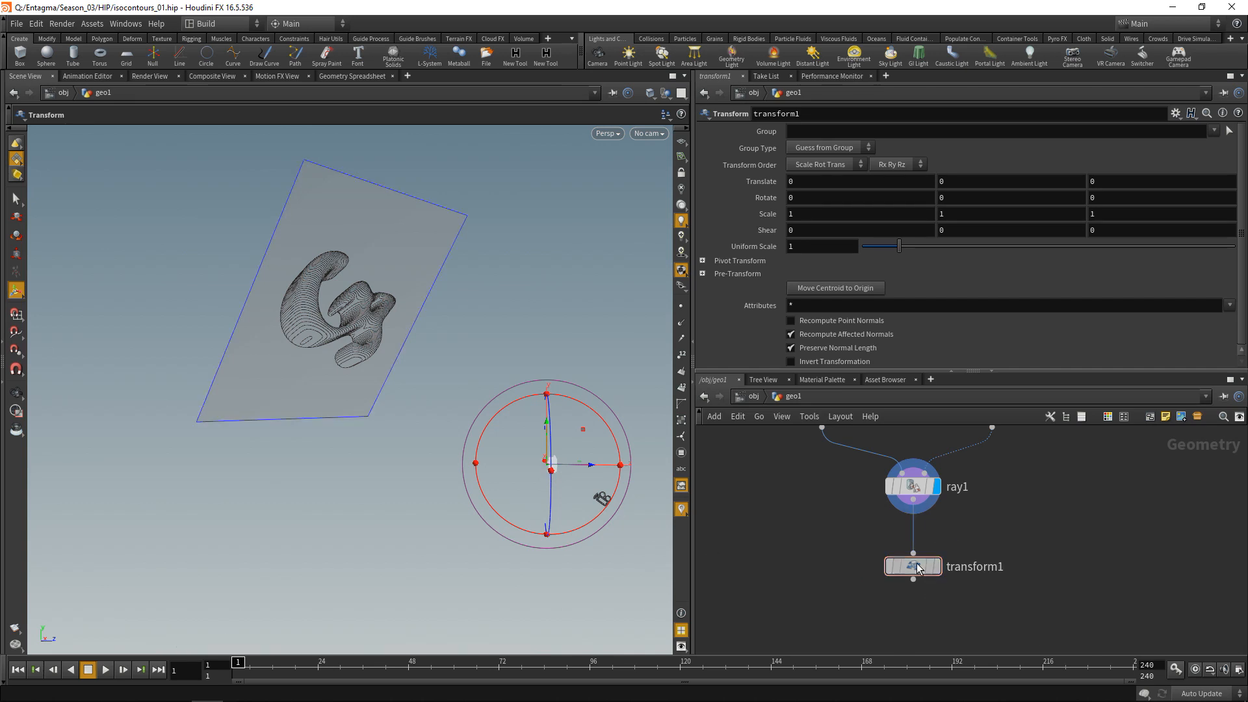
pyautogui.click(821, 556)
pyautogui.press('u')
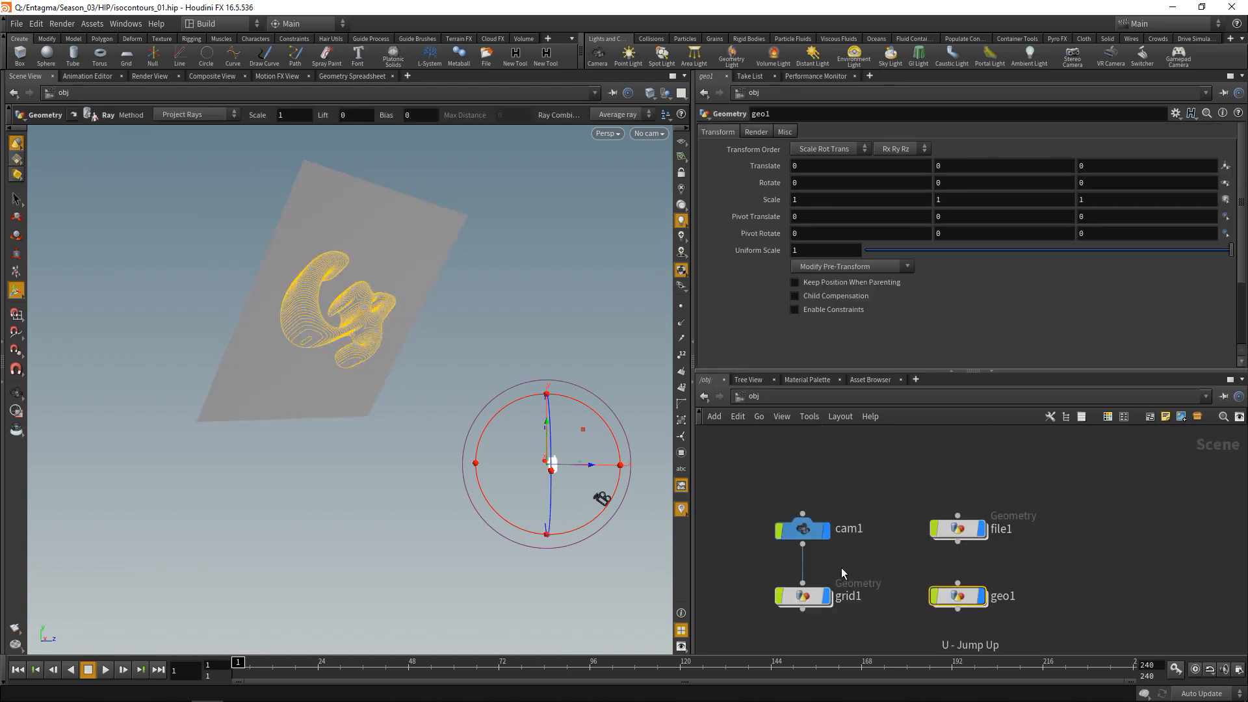
pyautogui.click(806, 532)
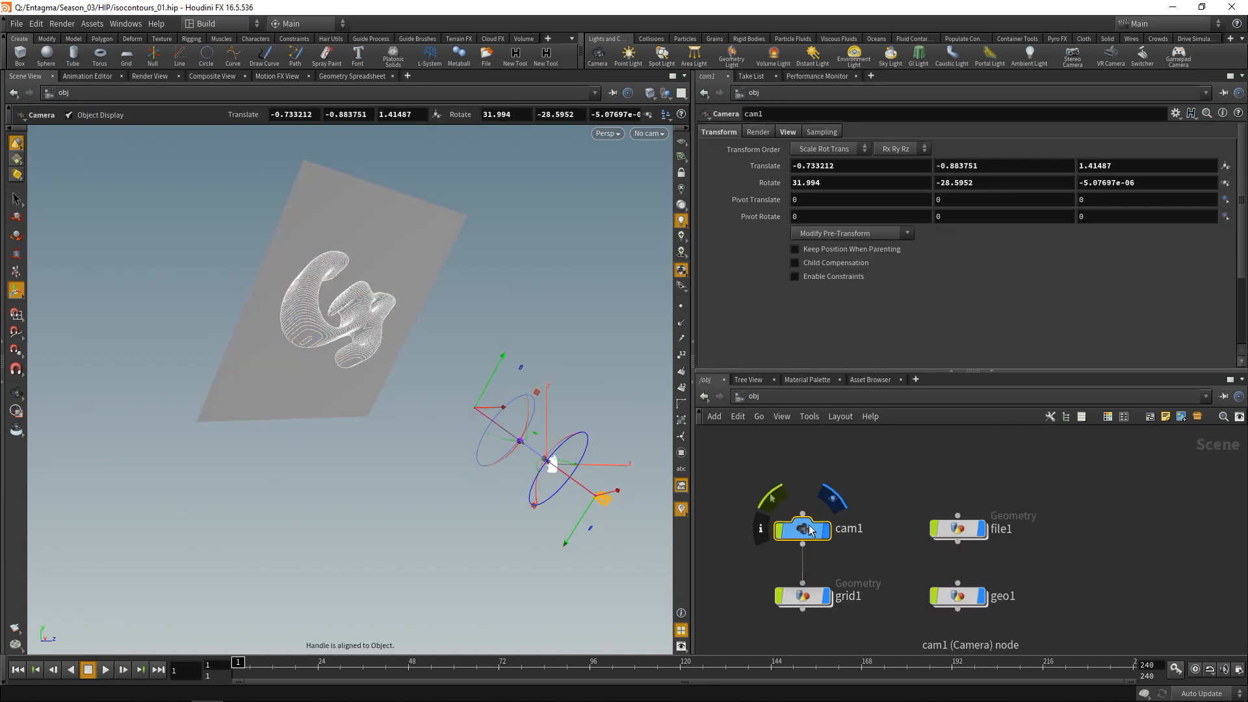
pyautogui.rightClick(774, 166)
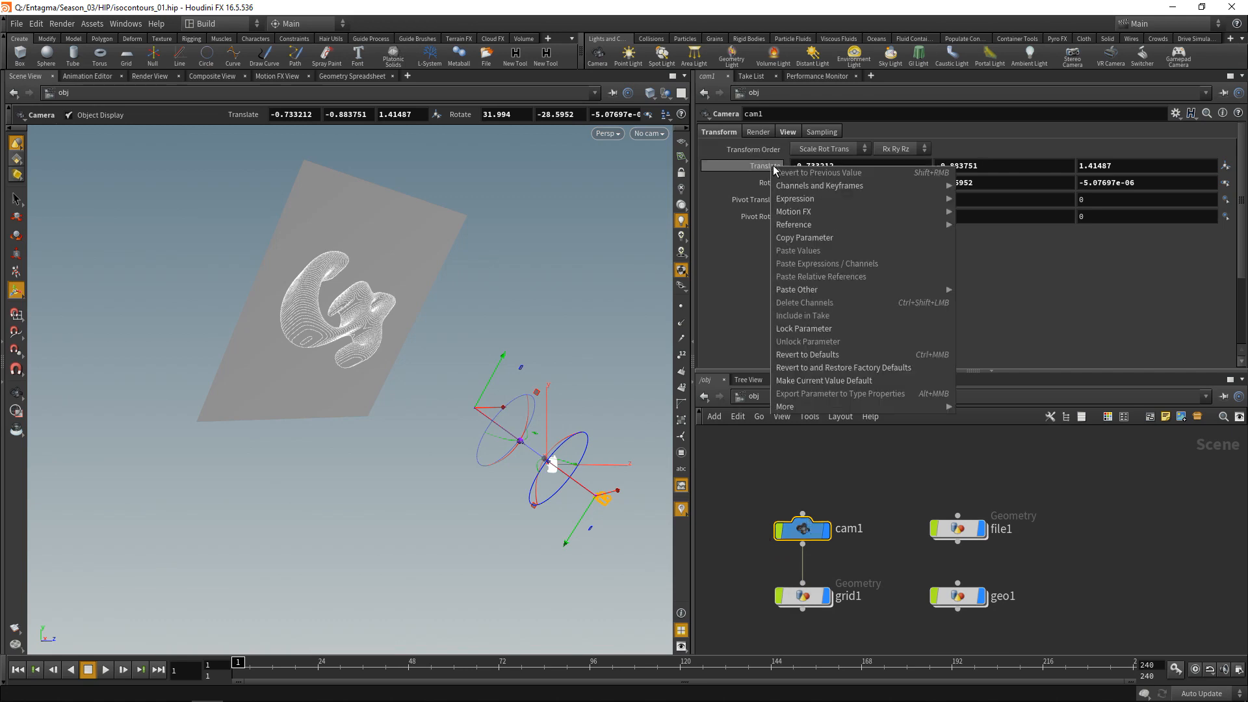
pyautogui.click(804, 237)
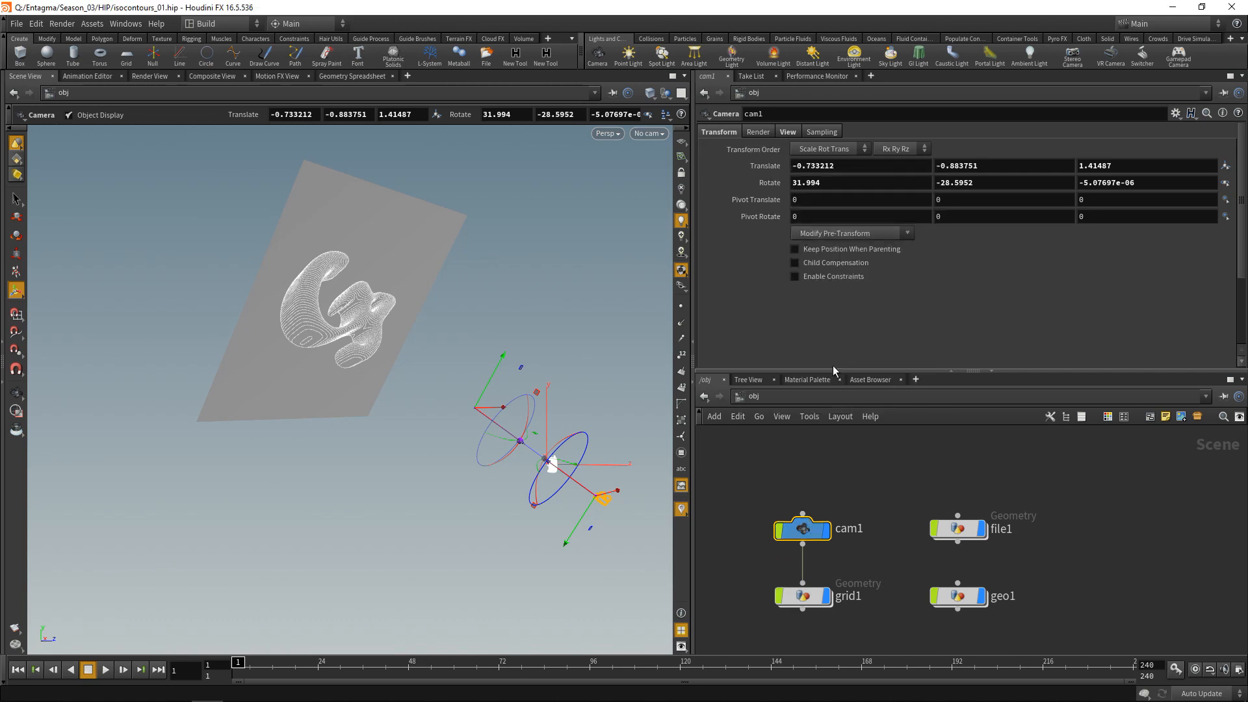
# - Rename the geo1 object to project_back and the file1 object to generate_lines
pyautogui.doubleClick(1000, 596)
pyautogui.write('project_back')
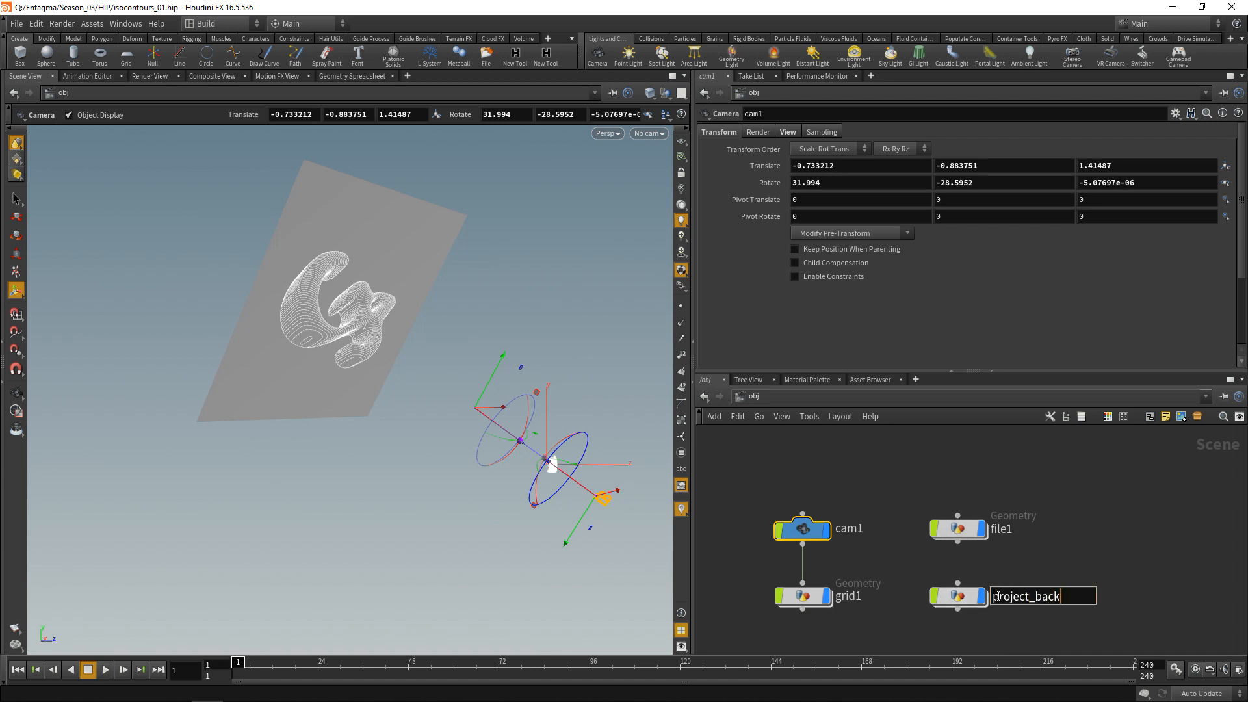
pyautogui.doubleClick(1001, 529)
pyautogui.write('gene')
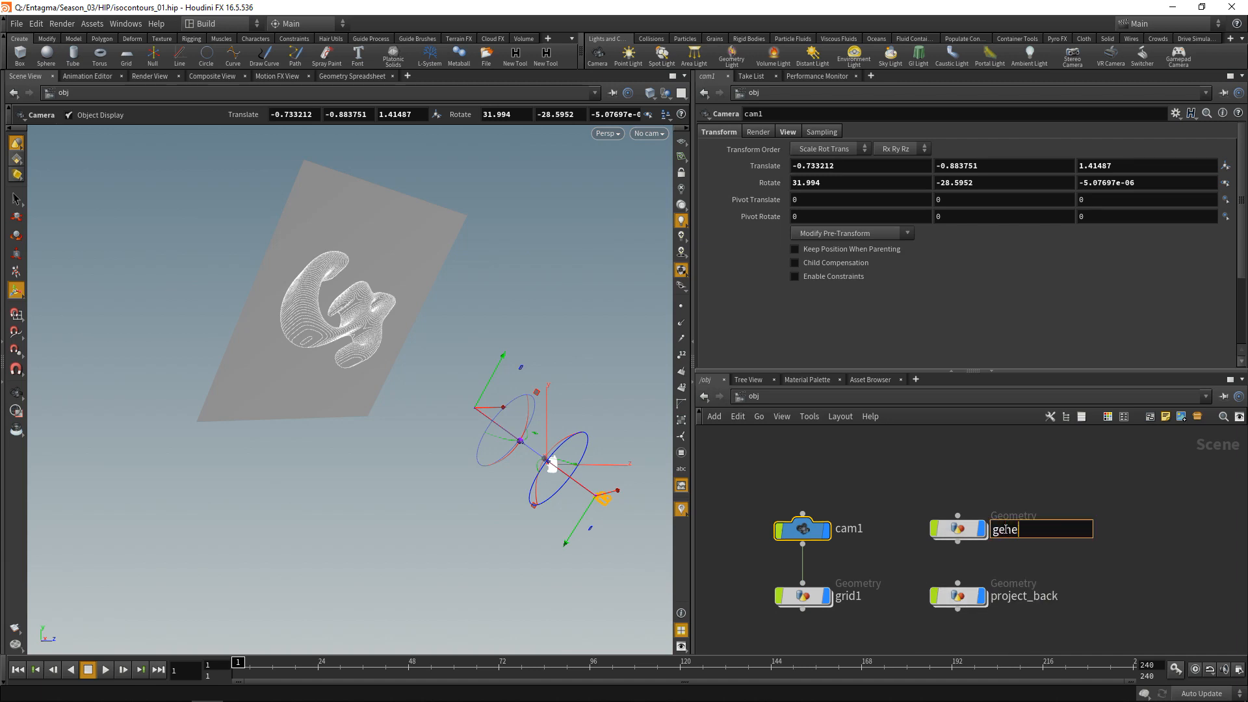
pyautogui.write('rate_lines')
pyautogui.press('Return')
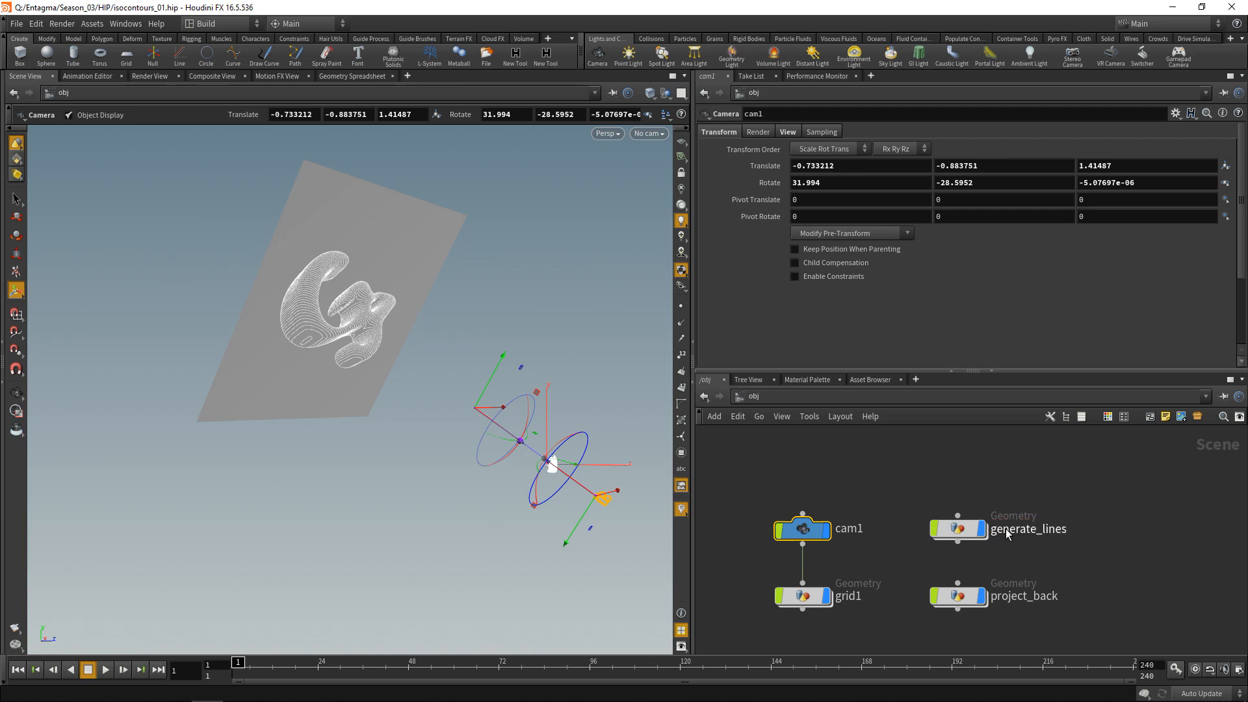
# - Paste the copied camera Translate as relative references into the Translate of transform1 inside project_back
pyautogui.doubleClick(961, 597)
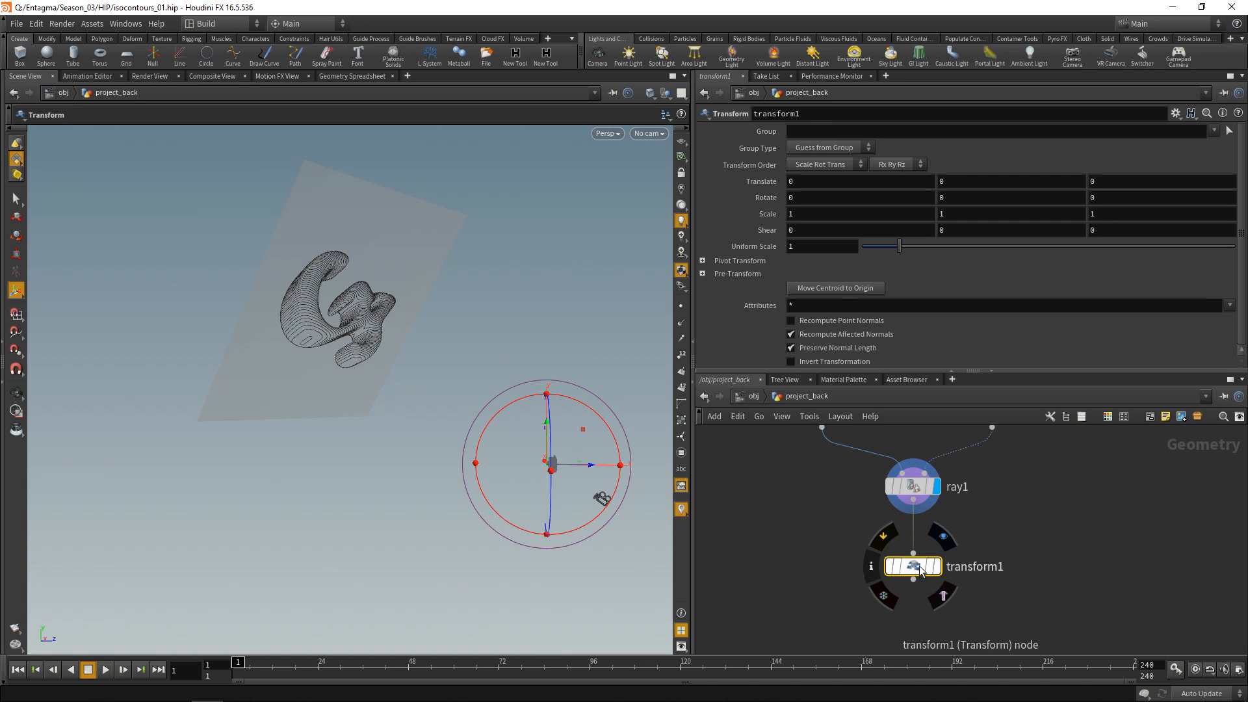
pyautogui.rightClick(762, 181)
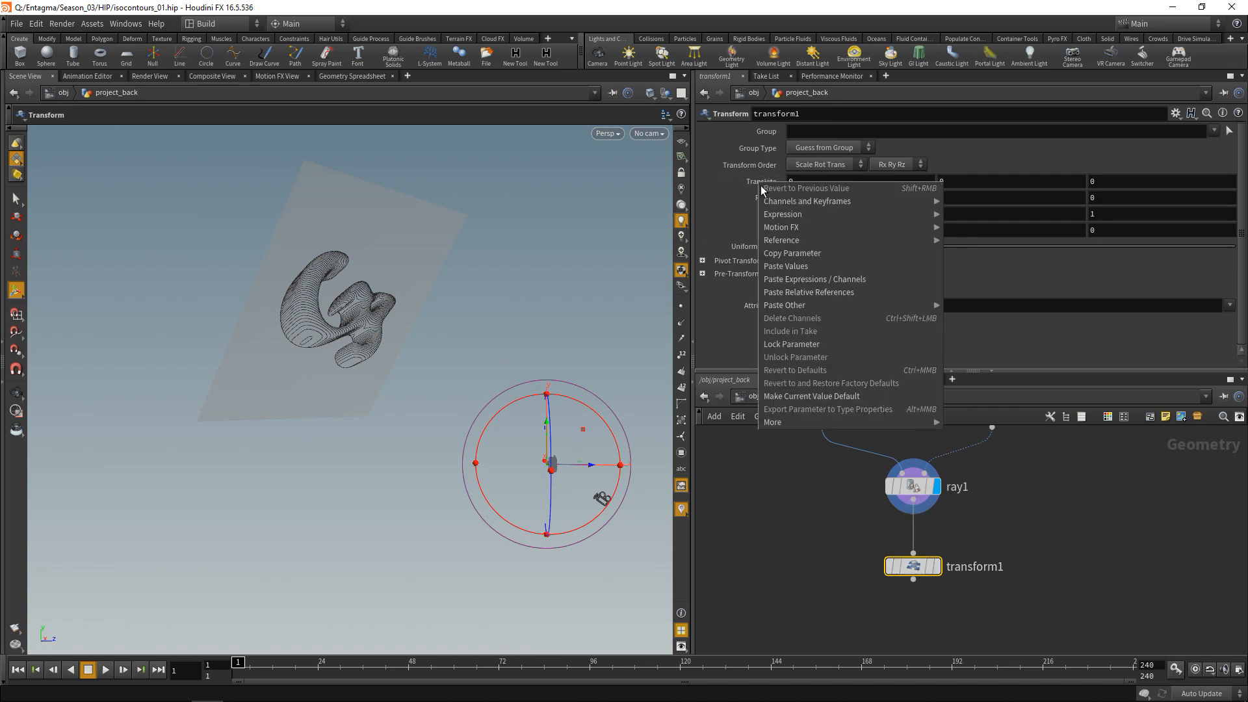
pyautogui.click(812, 290)
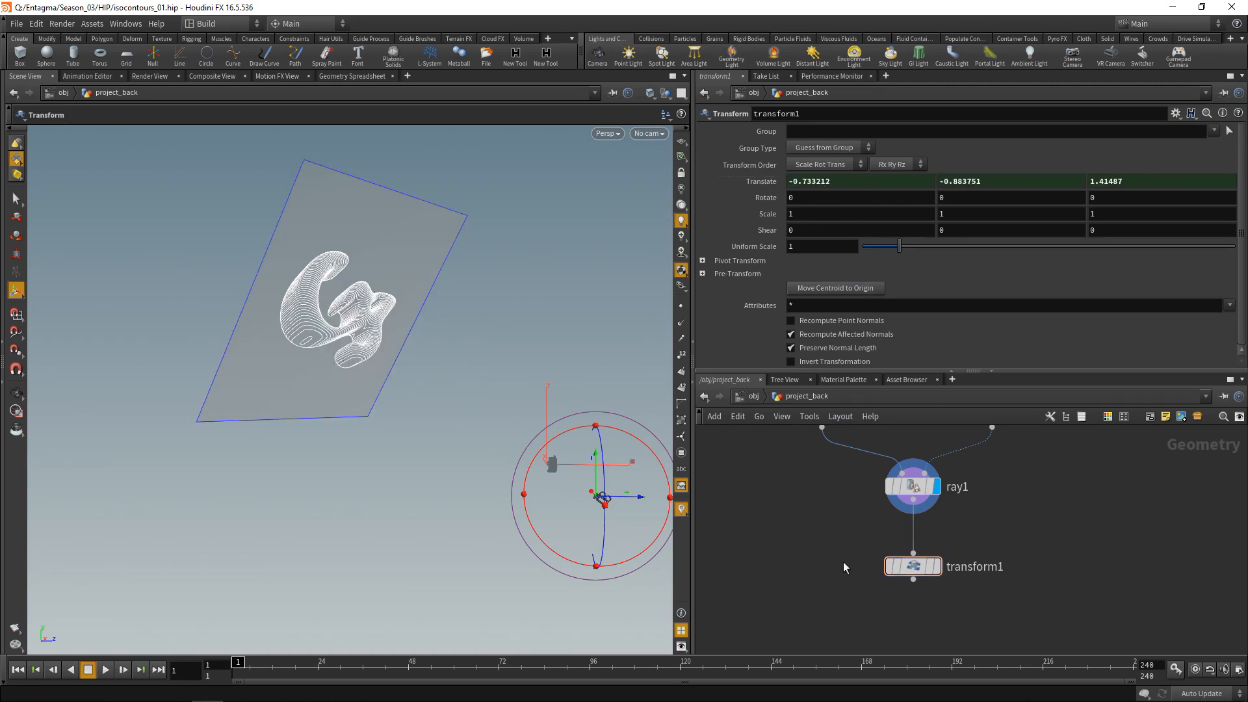
# - Copy cam1's Rotate parameter and paste it as relative references into the Rotate of transform1 in project_back
pyautogui.press('u')
pyautogui.click(813, 532)
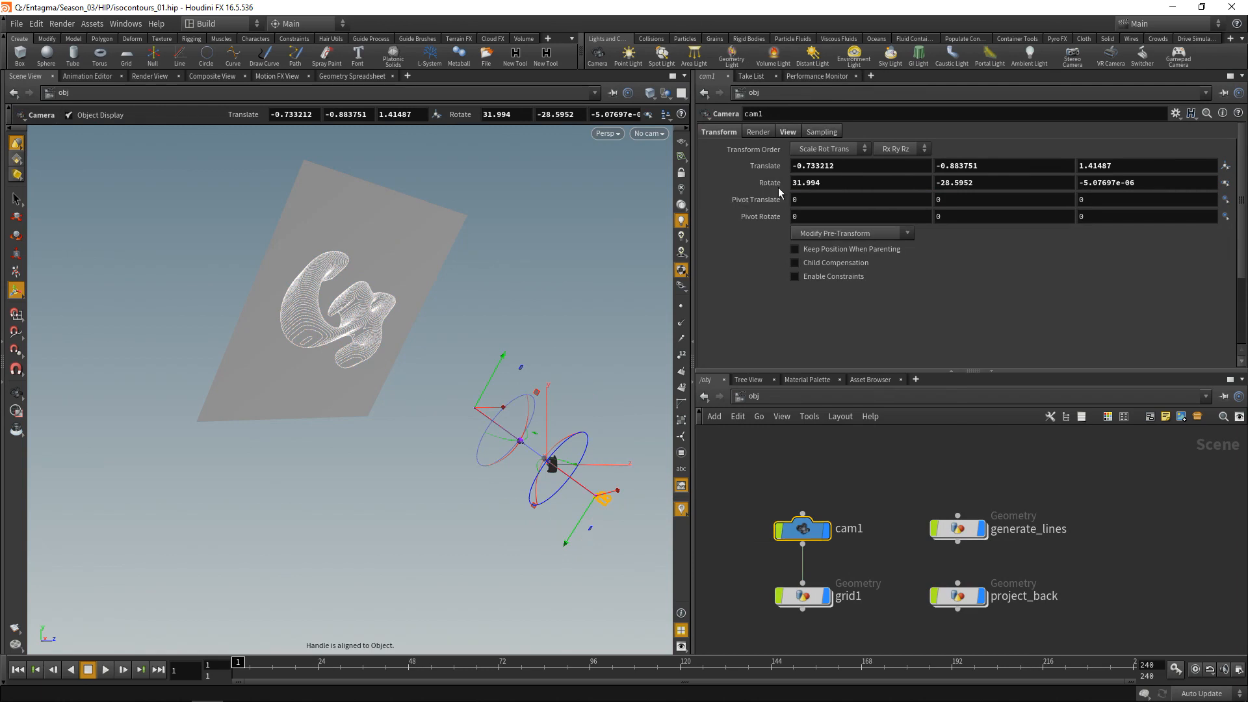
pyautogui.rightClick(775, 182)
pyautogui.click(800, 252)
pyautogui.doubleClick(958, 595)
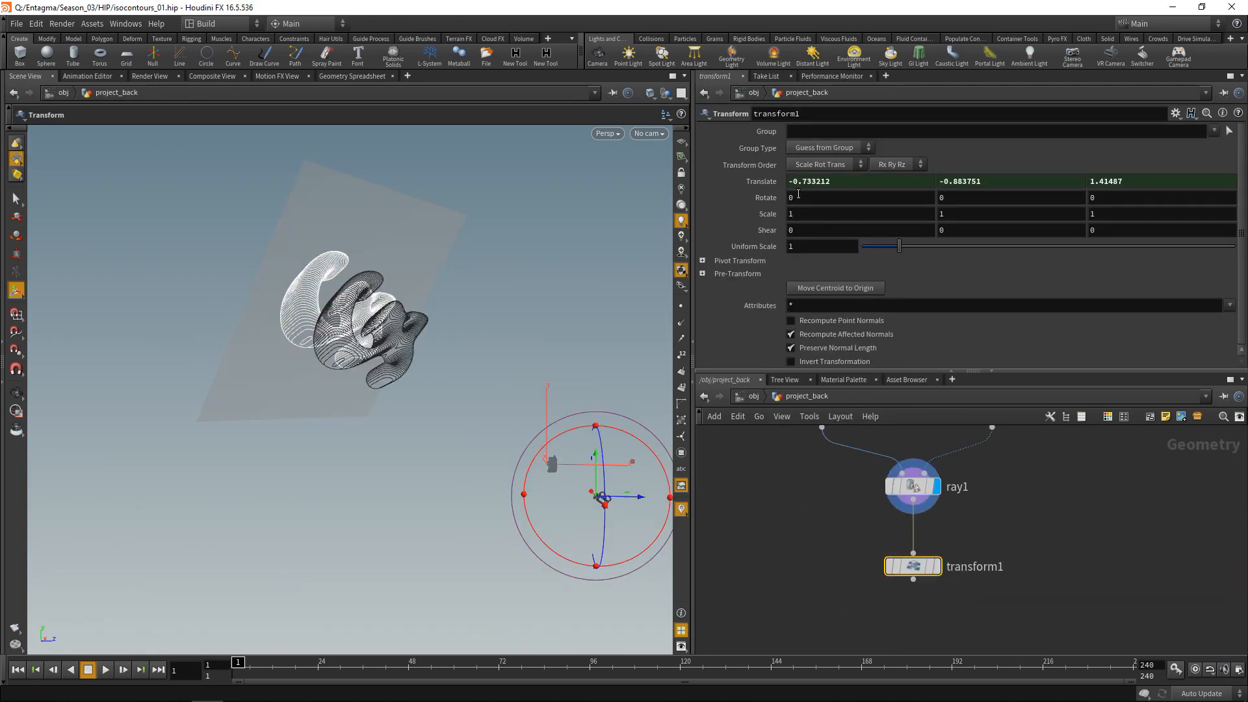
pyautogui.rightClick(758, 197)
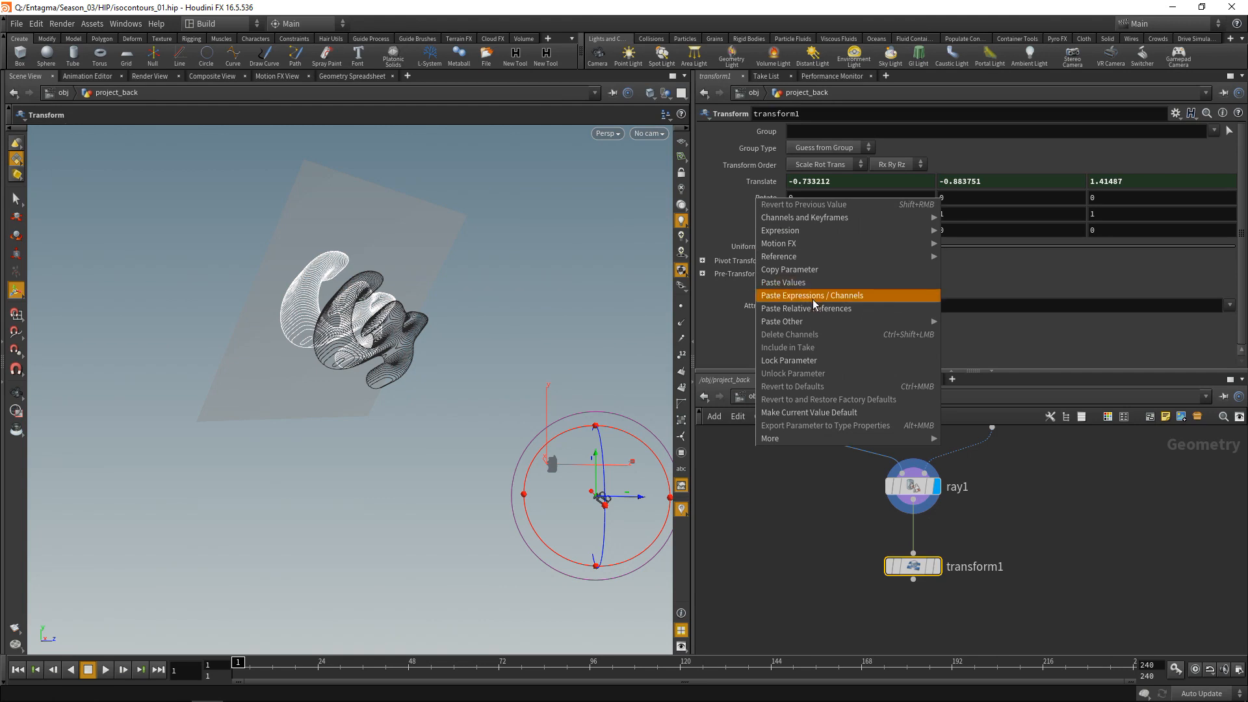
pyautogui.click(813, 308)
# - Inspect the channel references behind transform1's Translate and Rotate parameters and compare the transform handle with the camera
pyautogui.click(766, 197)
pyautogui.click(765, 182)
pyautogui.keyDown('alt'); pyautogui.moveTo(617, 268); pyautogui.dragTo(546, 315); pyautogui.keyUp('alt')
pyautogui.press('t')
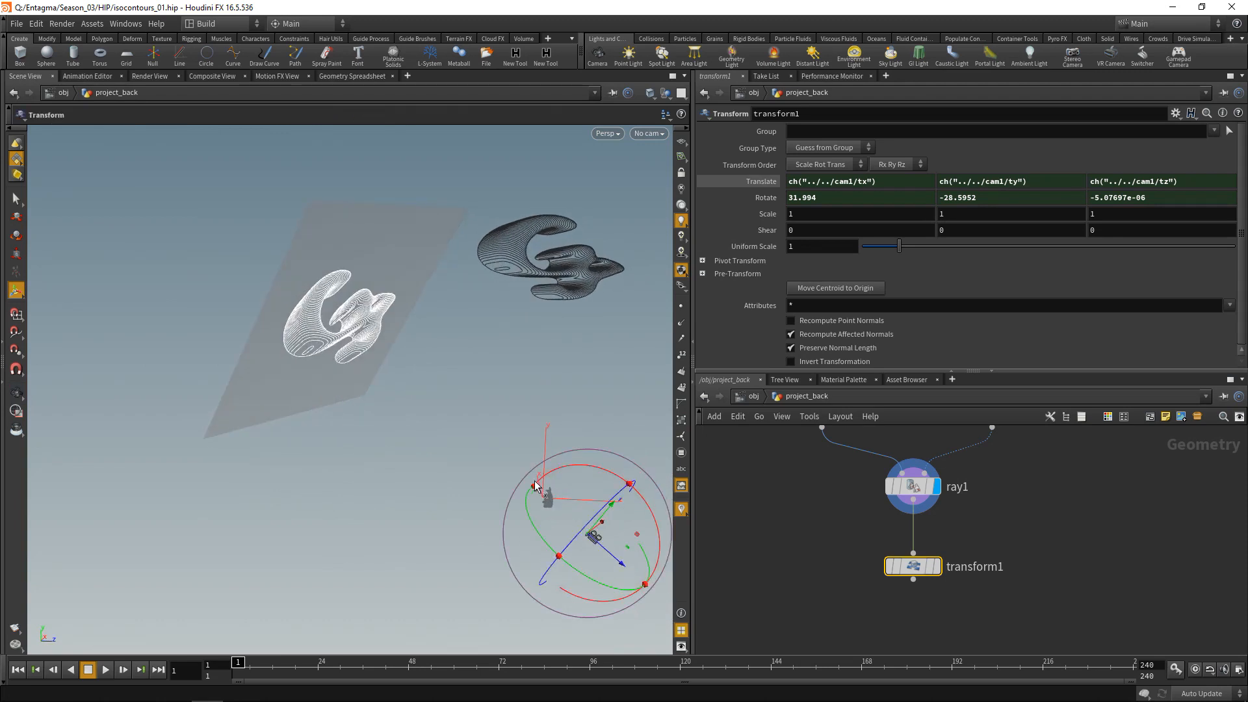
pyautogui.moveTo(756, 372); pyautogui.dragTo(758, 399)
pyautogui.click(772, 185)
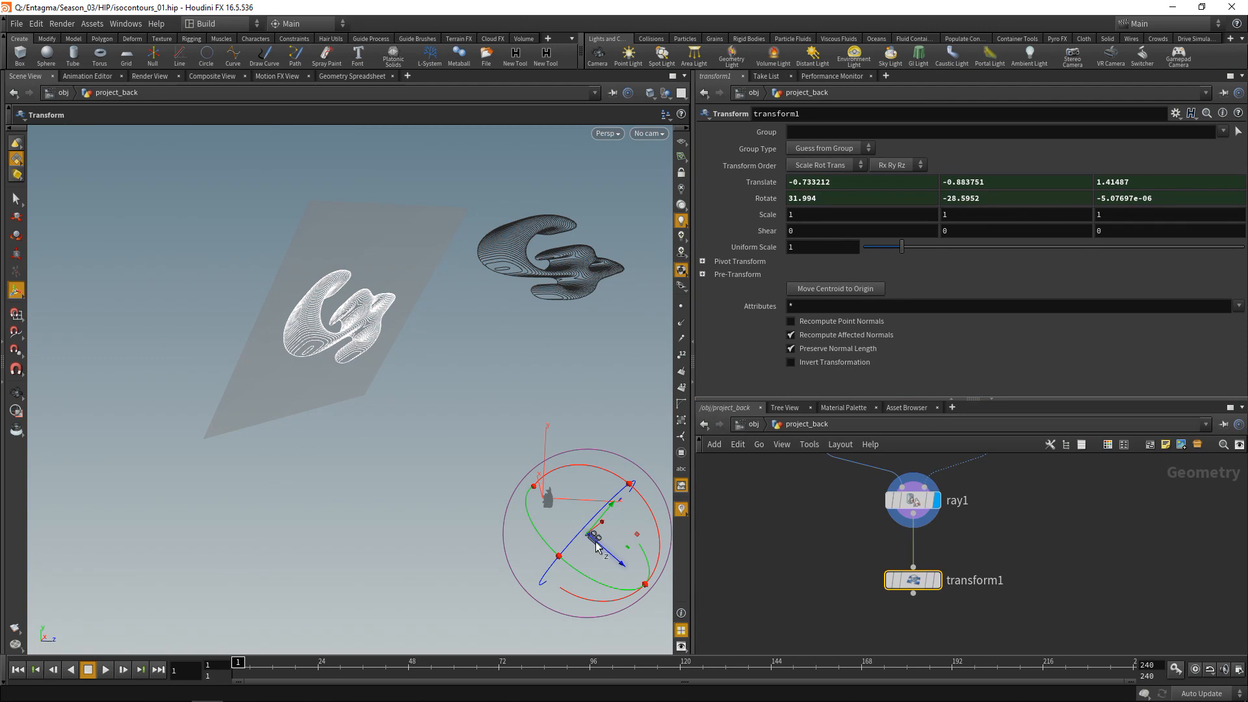
# - Enable Invert Transformation on the transform1 node and check the lines' new placement in the scene
pyautogui.click(791, 362)
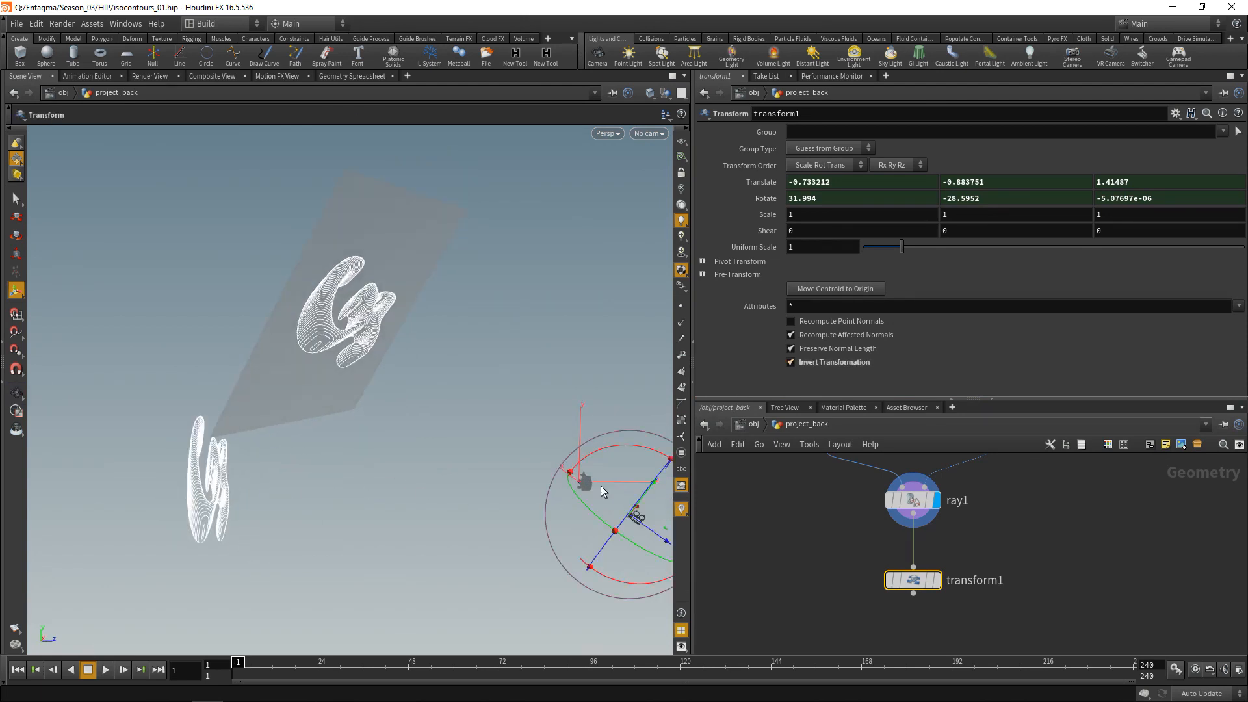
pyautogui.moveTo(303, 484)
pyautogui.keyDown('alt'); pyautogui.mouseDown()
pyautogui.moveTo(206, 482)
pyautogui.moveTo(313, 478)
pyautogui.mouseUp(); pyautogui.keyUp('alt')
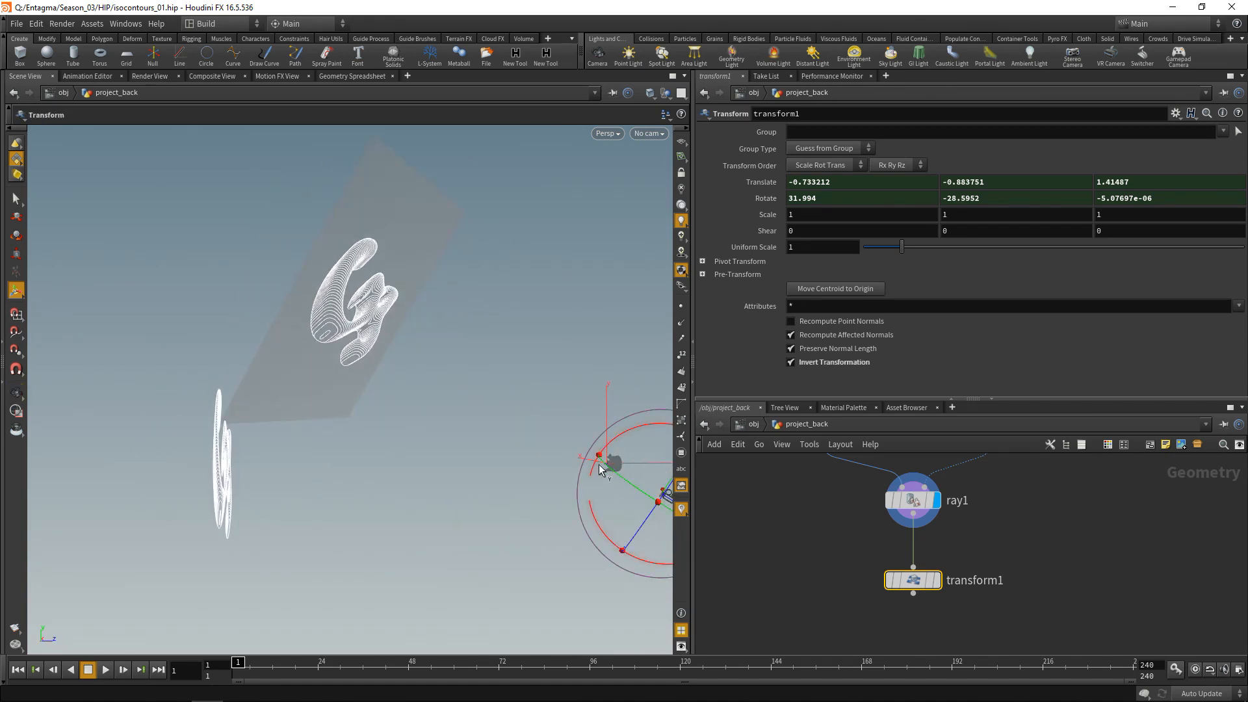
pyautogui.click(791, 556)
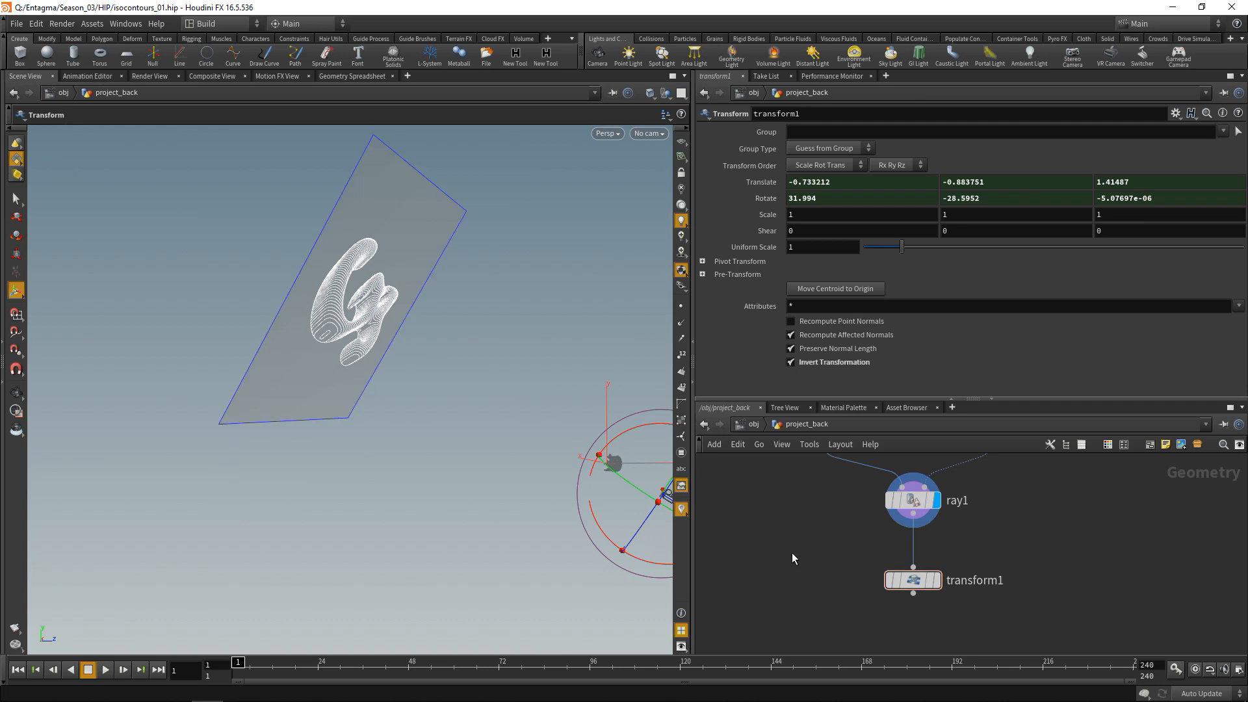
# - Go up to the object level, copy the Translate parameter of grid1, and go back inside project_back
pyautogui.press('u')
pyautogui.moveTo(778, 570); pyautogui.dragTo(870, 631)
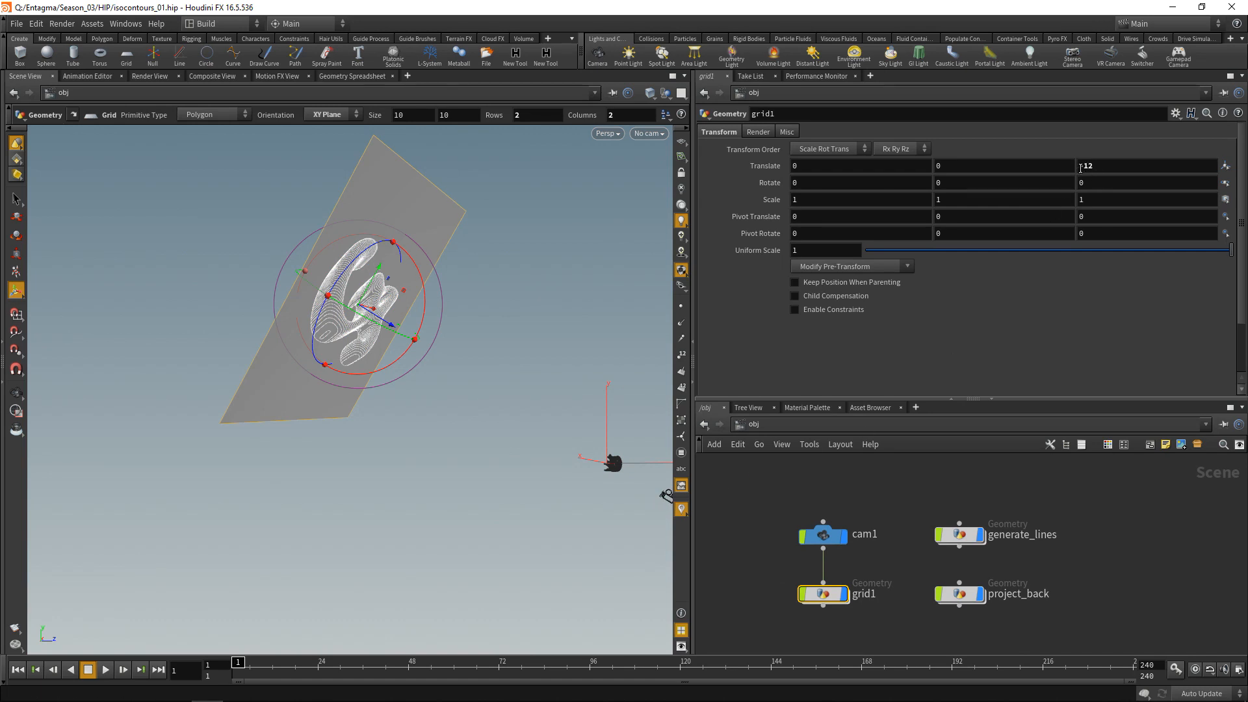
pyautogui.rightClick(755, 166)
pyautogui.click(783, 240)
pyautogui.doubleClick(960, 595)
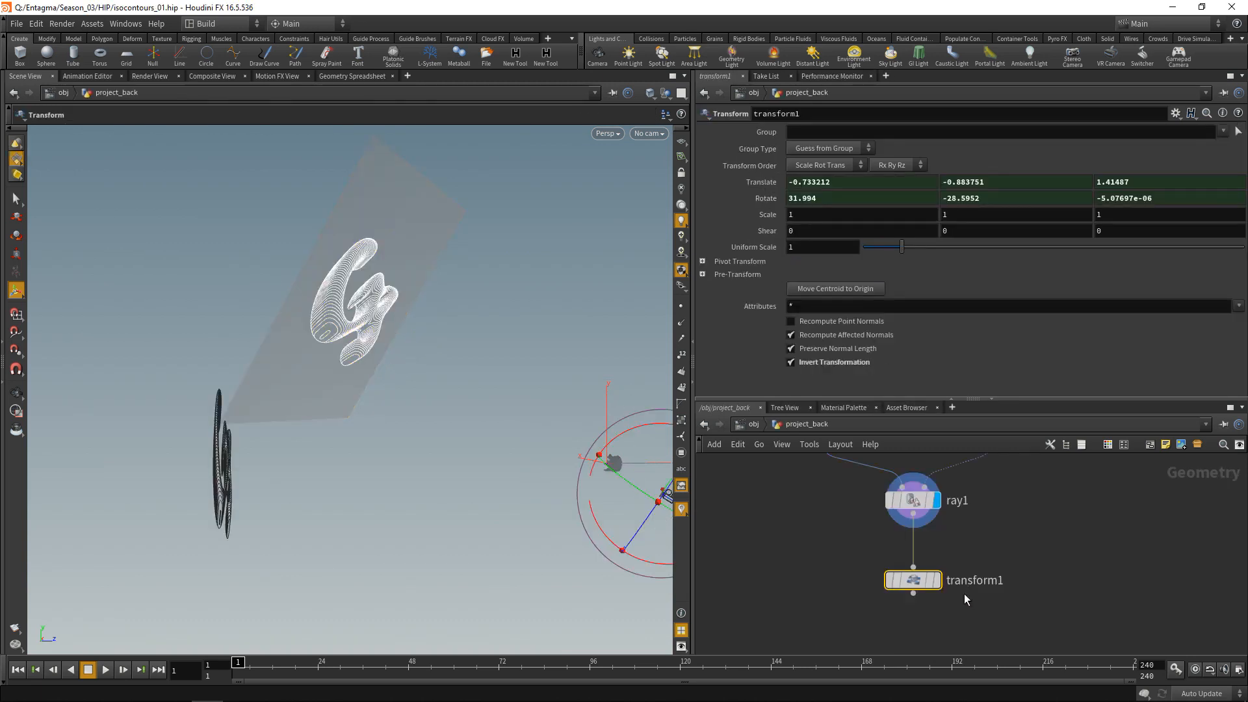
# - Add a second Transform node below transform1 and connect it to transform1's output
pyautogui.press('Tab')
pyautogui.write('trans')
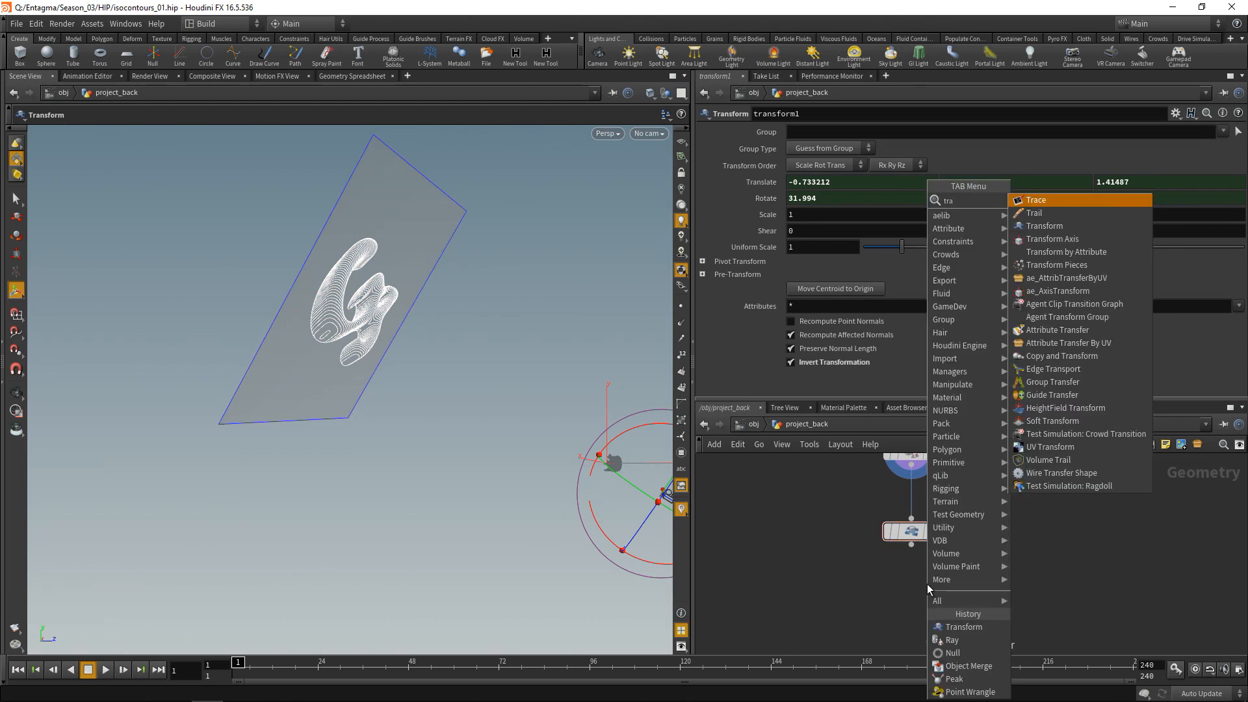
pyautogui.press('Return')
pyautogui.click(927, 584)
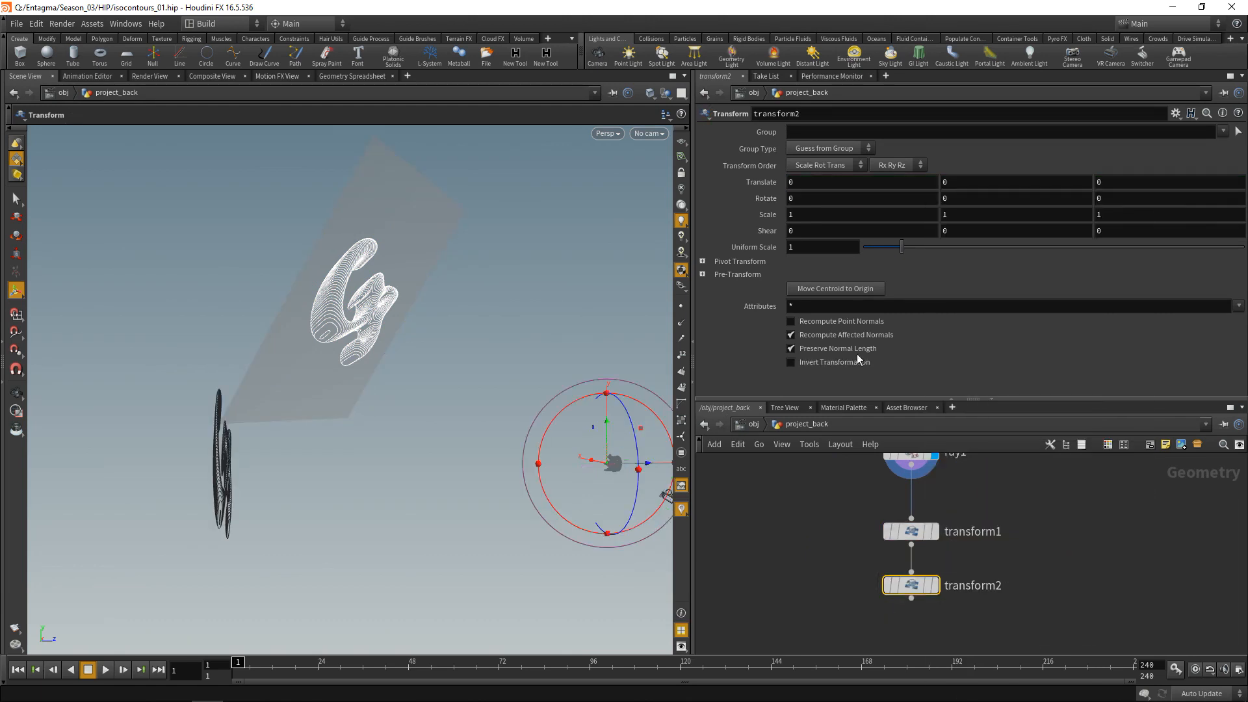
# - On transform2, reference grid1's Translate values relatively, enable Invert Transformation, and make it the displayed node
pyautogui.rightClick(770, 186)
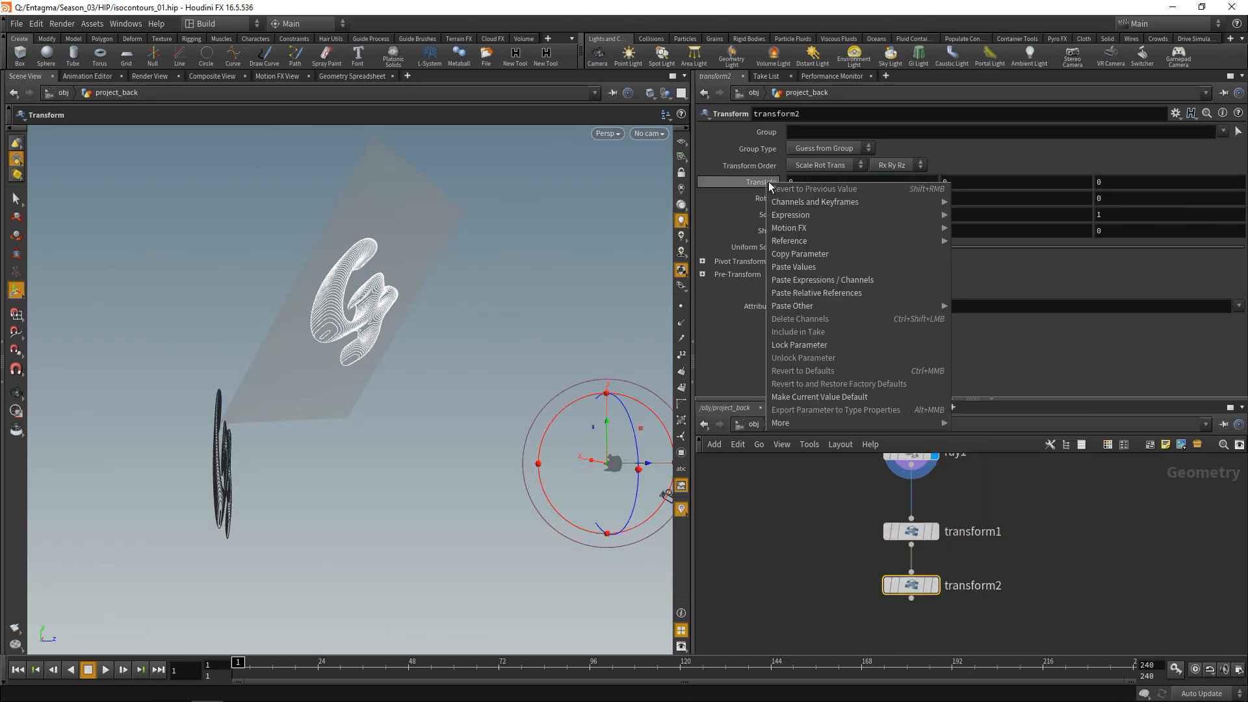
pyautogui.click(807, 295)
pyautogui.click(792, 362)
pyautogui.click(936, 587)
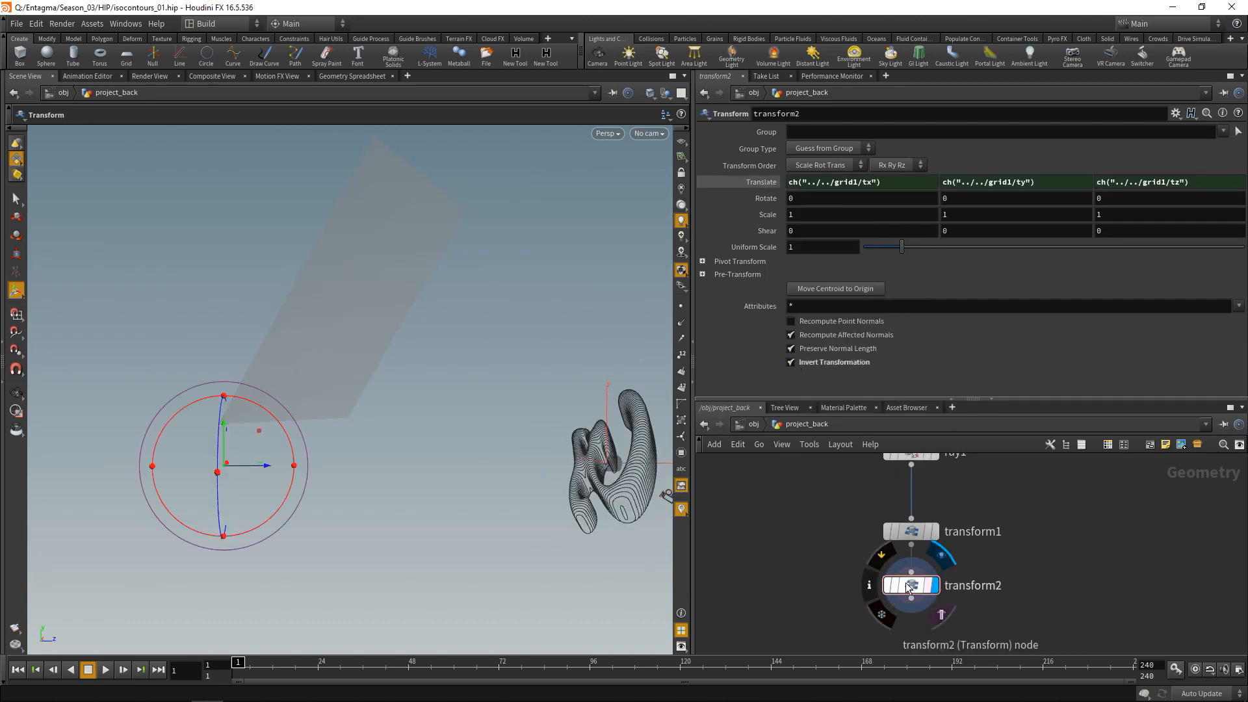
# - Examine the back-transformed contour lines around the origin from several angles and up close
pyautogui.press('Escape')
pyautogui.moveTo(603, 506); pyautogui.dragTo(223, 385)
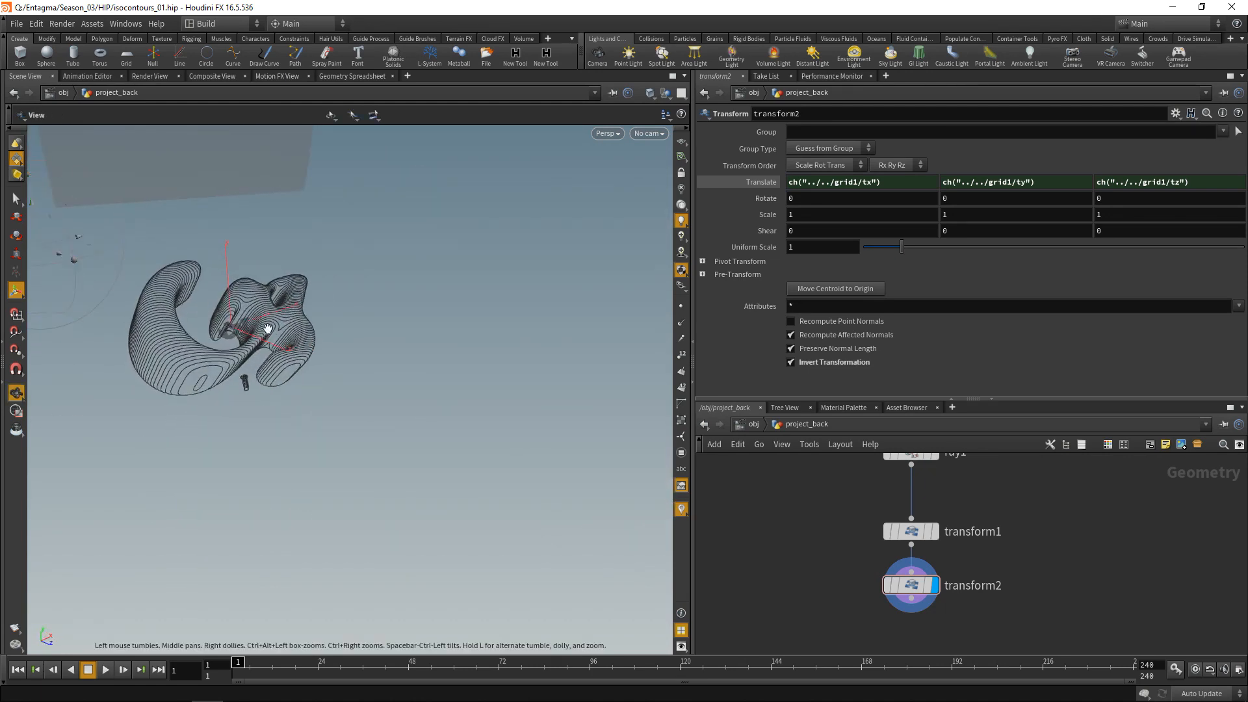
pyautogui.moveTo(267, 329); pyautogui.dragTo(306, 315, button='right')
pyautogui.moveTo(306, 315); pyautogui.dragTo(208, 293)
pyautogui.moveTo(181, 295); pyautogui.dragTo(336, 295, button='middle')
pyautogui.moveTo(336, 295); pyautogui.dragTo(501, 276, button='right')
pyautogui.moveTo(381, 281); pyautogui.dragTo(321, 296)
pyautogui.moveTo(321, 296); pyautogui.dragTo(420, 349, button='middle')
pyautogui.moveTo(419, 349); pyautogui.dragTo(390, 394, button='right')
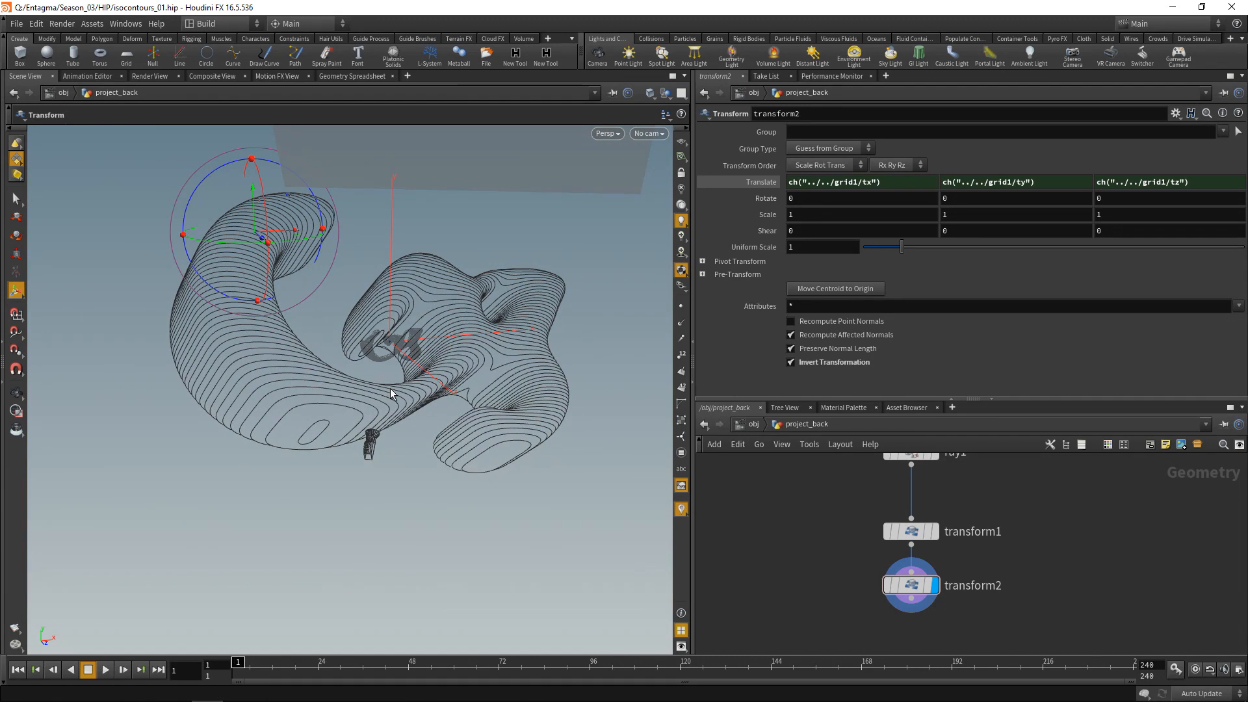
# - Save the scene file
pyautogui.hotkey('ctrl', 's')
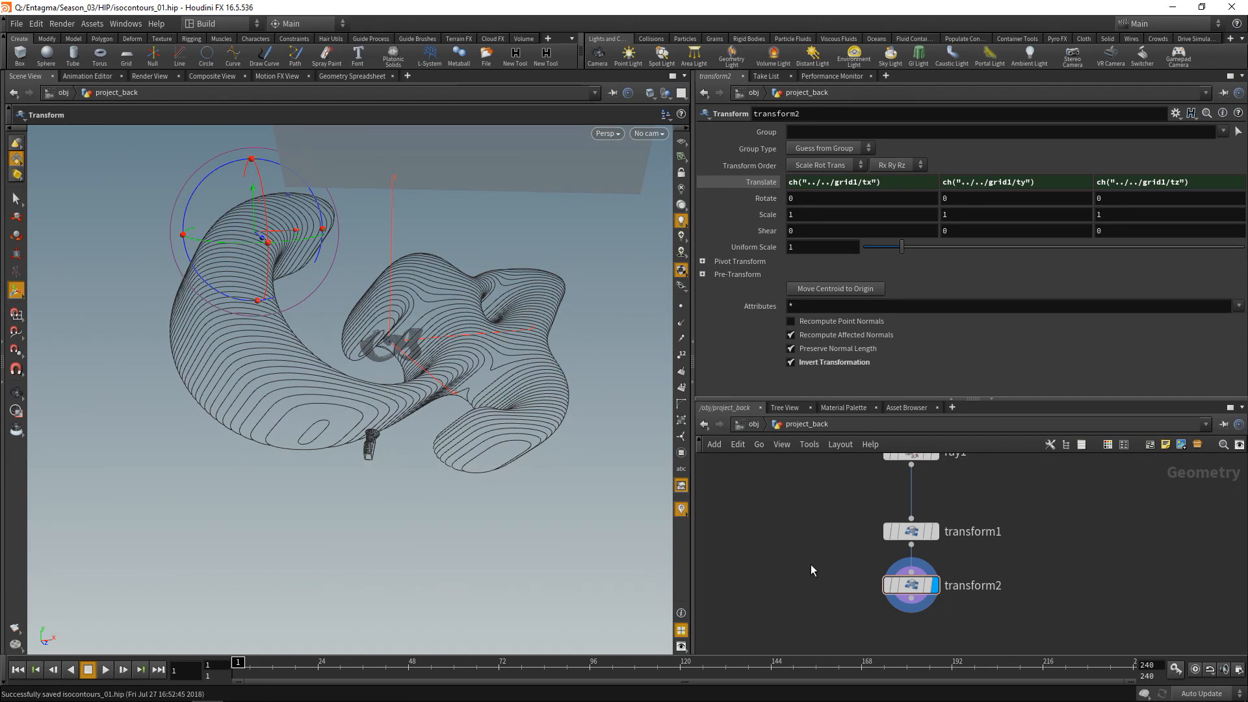
pyautogui.moveTo(805, 563); pyautogui.dragTo(797, 518, button='middle')
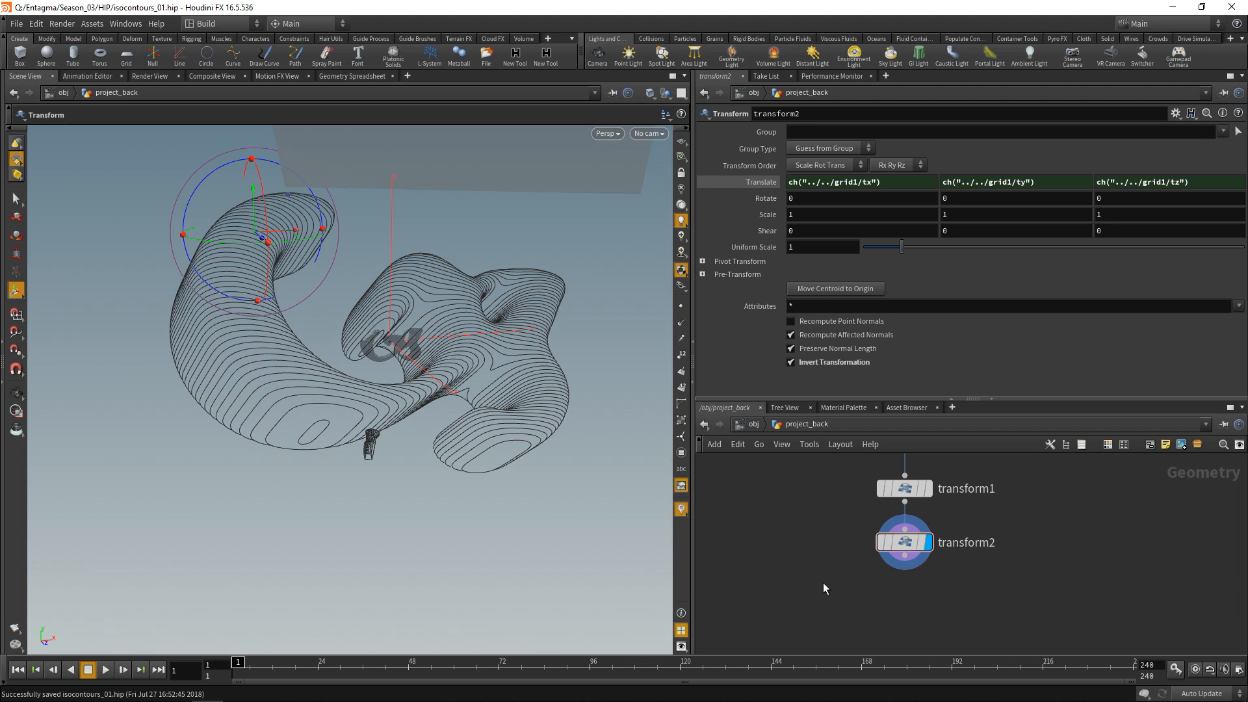
# - Start saving the geometry of transform2 to disk and browse for the output file in the HIP folder
pyautogui.rightClick(913, 544)
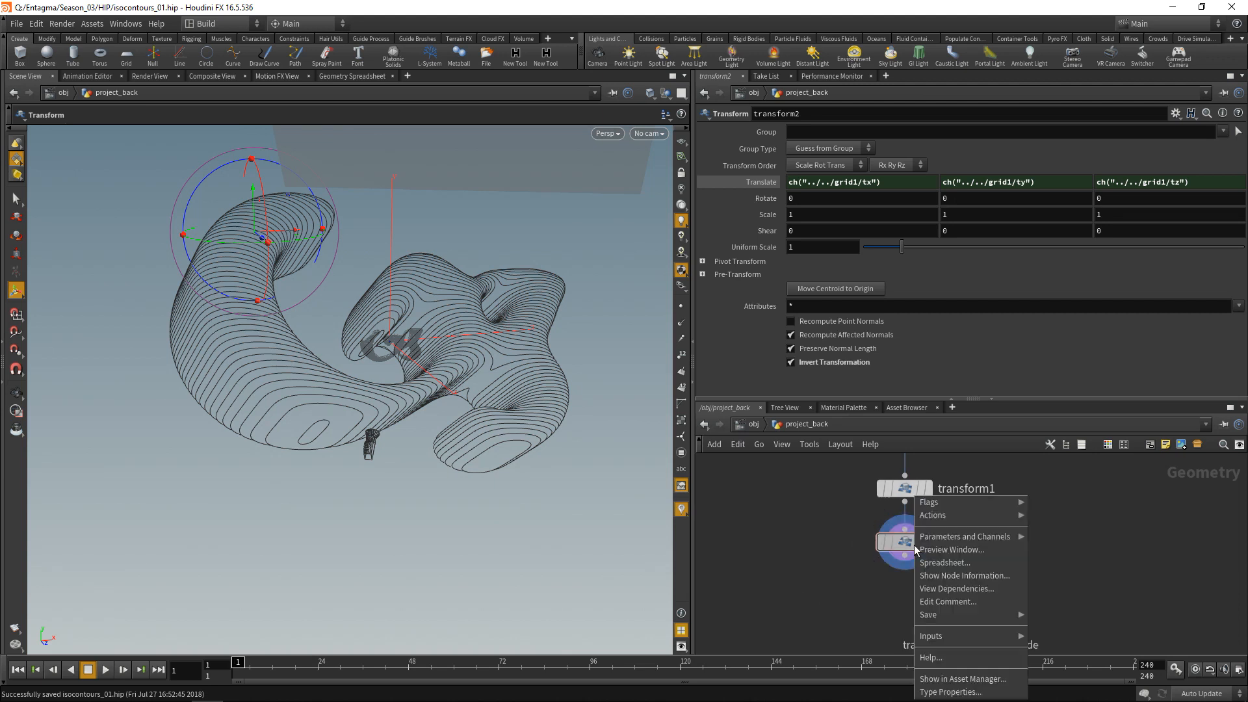
pyautogui.moveTo(944, 615)
pyautogui.click(1046, 616)
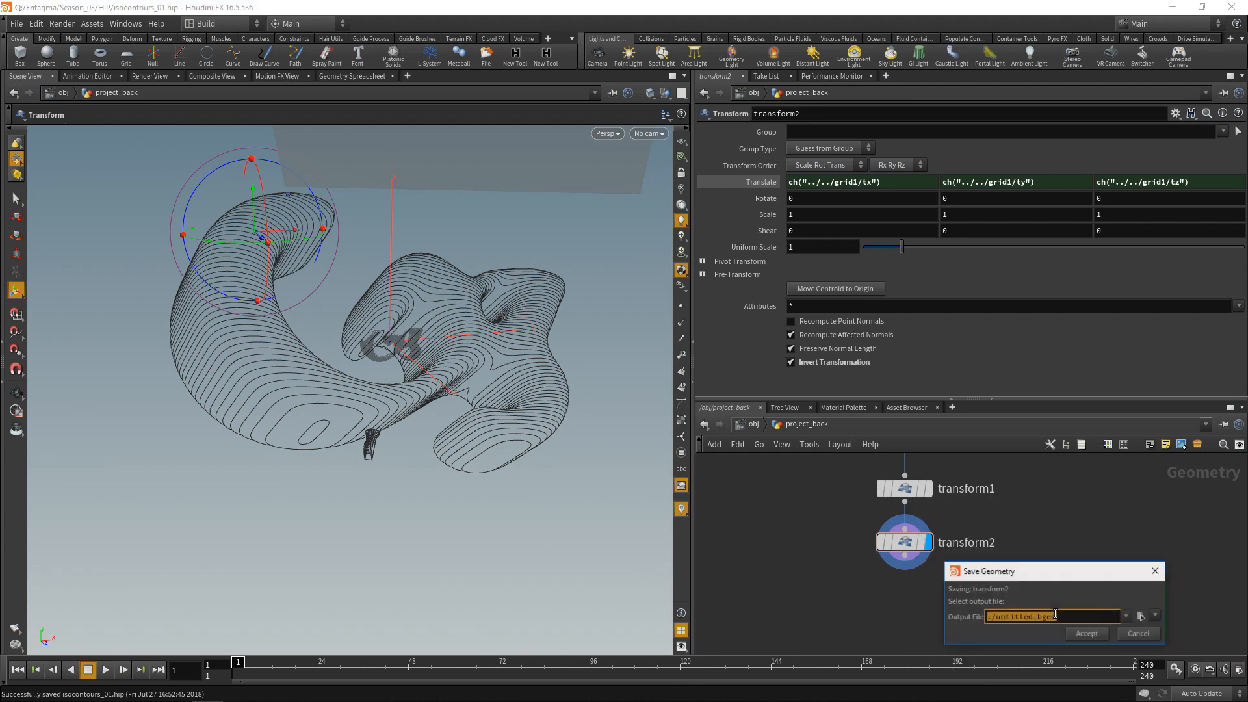
pyautogui.click(1142, 615)
pyautogui.click(909, 316)
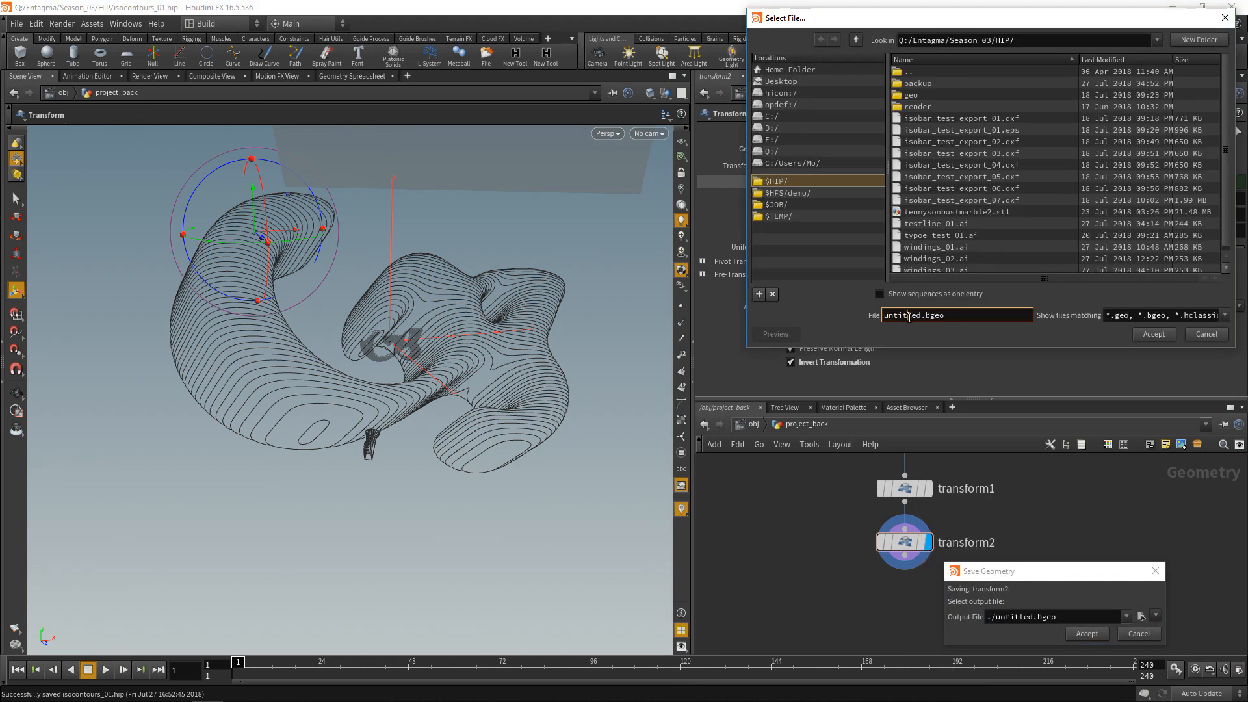
# - Name the output file isocontour_01.dxf and export the geometry
pyautogui.moveTo(921, 315); pyautogui.dragTo(870, 304)
pyautogui.write('isoconto')
pyautogui.write('_01')
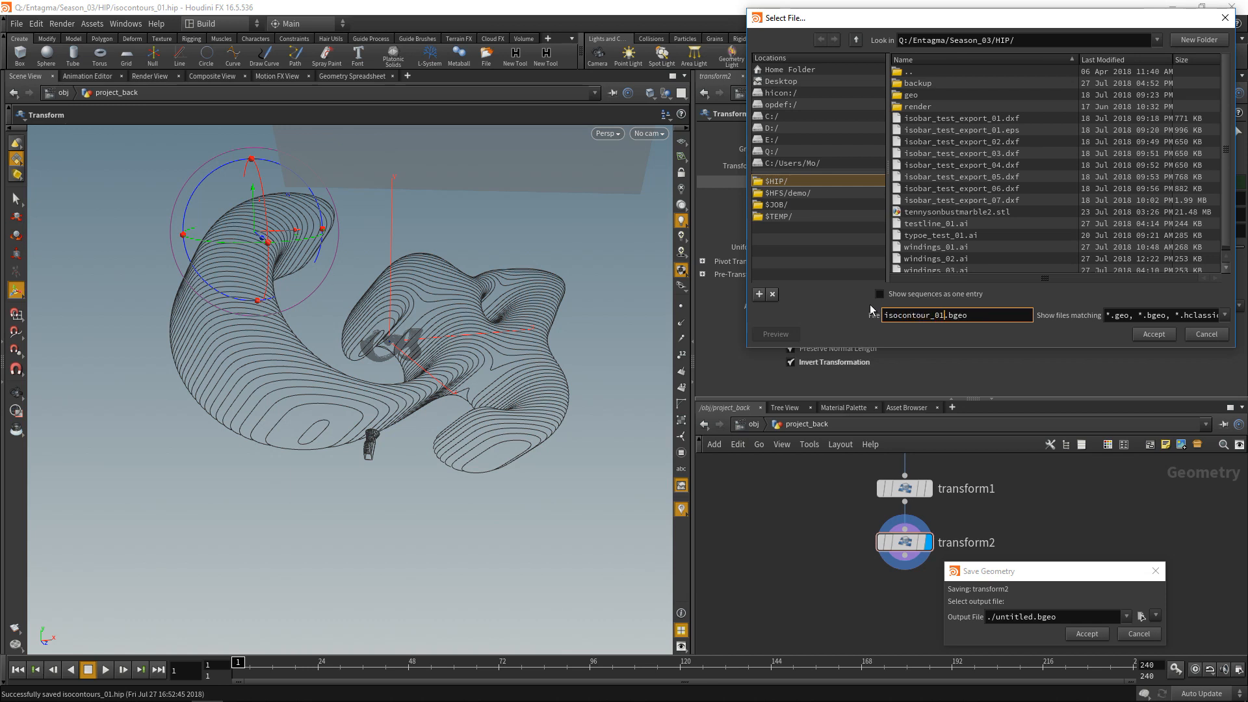
pyautogui.press('Delete')
pyautogui.press('Delete')
pyautogui.press('Delete')
pyautogui.press('Delete')
pyautogui.press('Delete')
pyautogui.write('.dxf')
pyautogui.click(1153, 334)
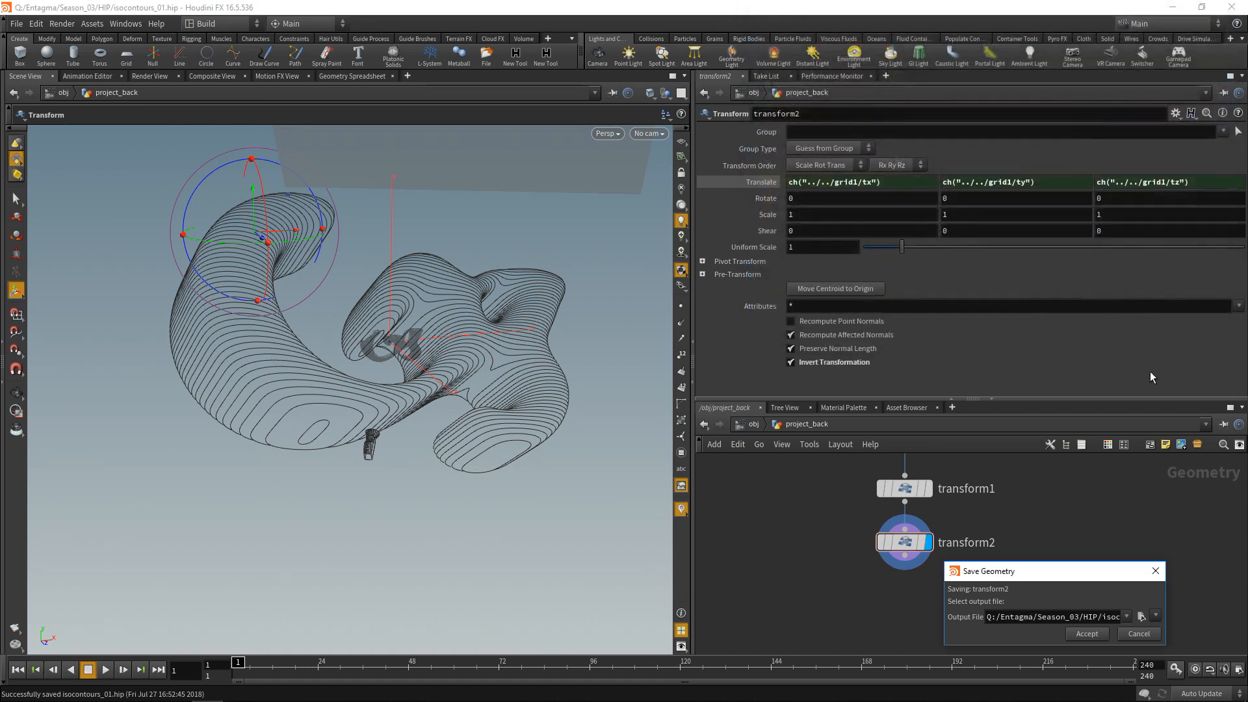
pyautogui.click(1091, 634)
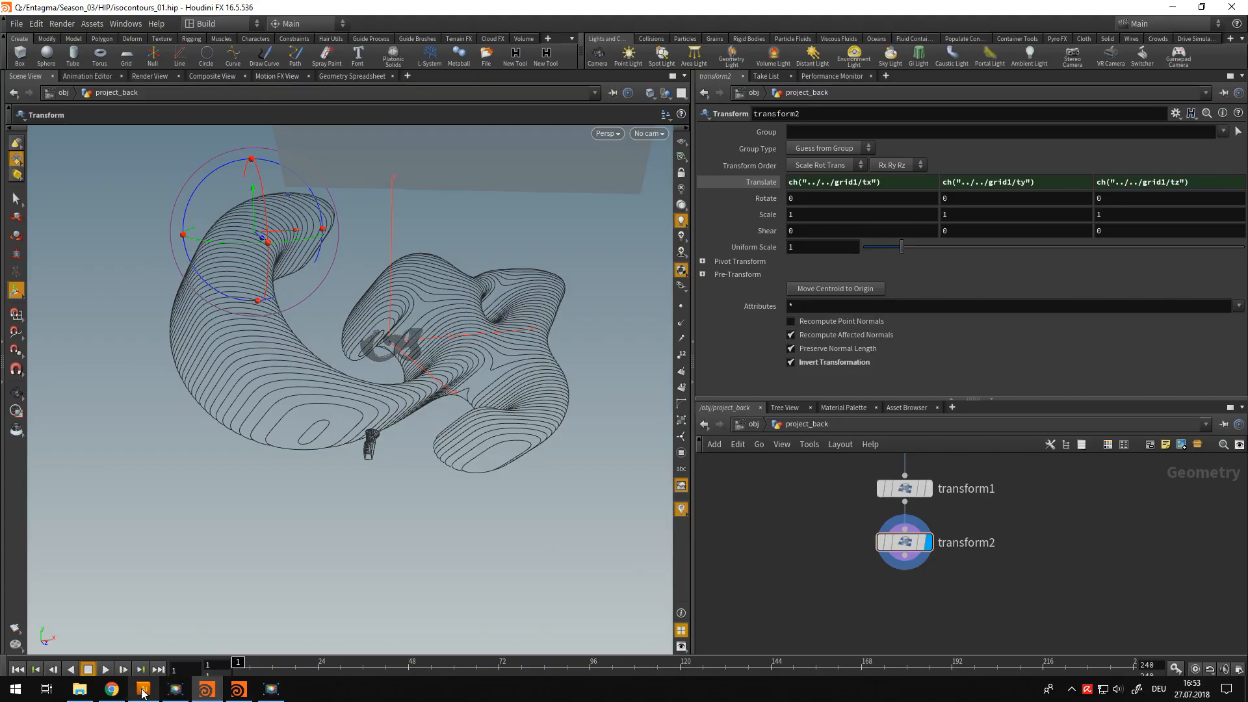
# - Switch to Illustrator and open isocontour_01.dxf with the artwork scaled to fit the crop area
pyautogui.click(143, 690)
pyautogui.hotkey('ctrl', 'o')
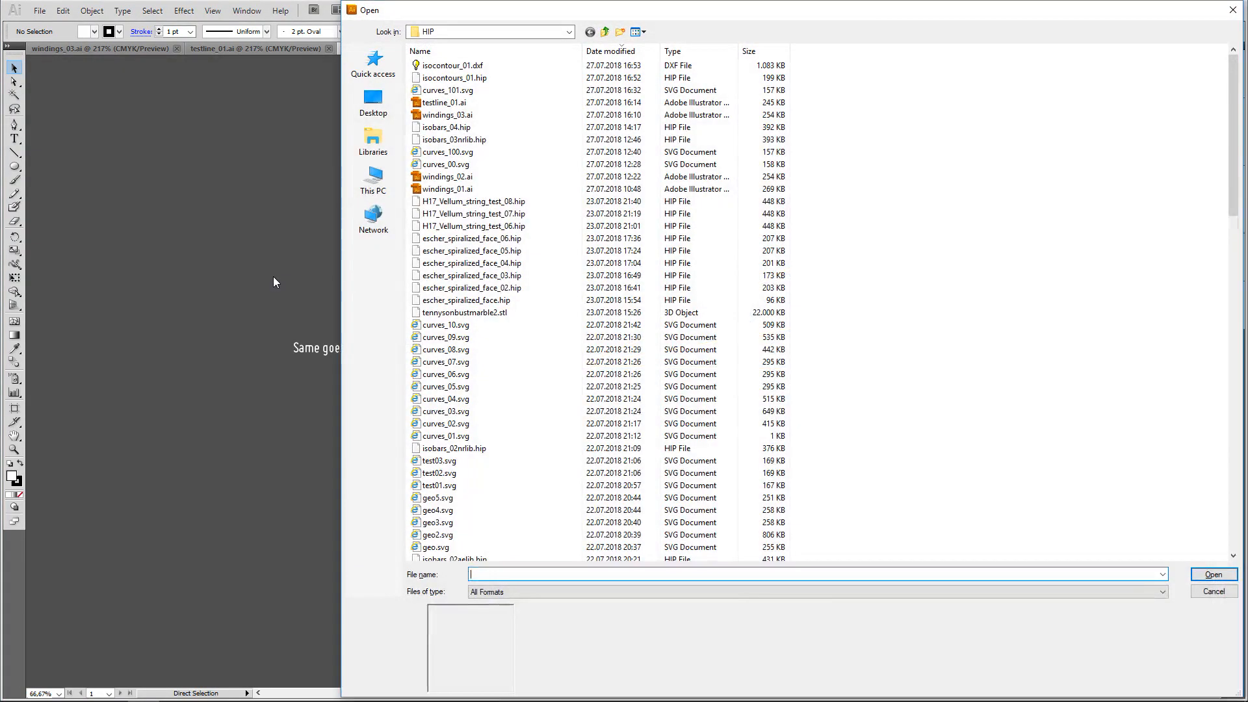
pyautogui.click(448, 66)
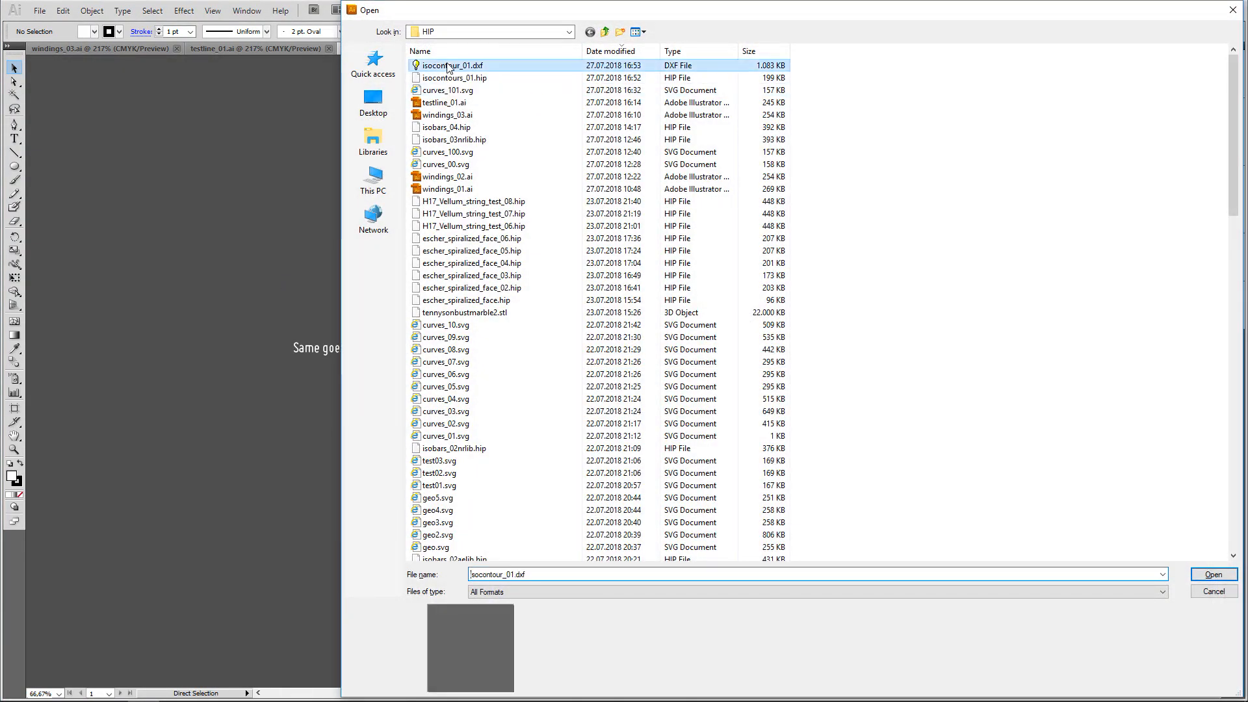
pyautogui.doubleClick(449, 67)
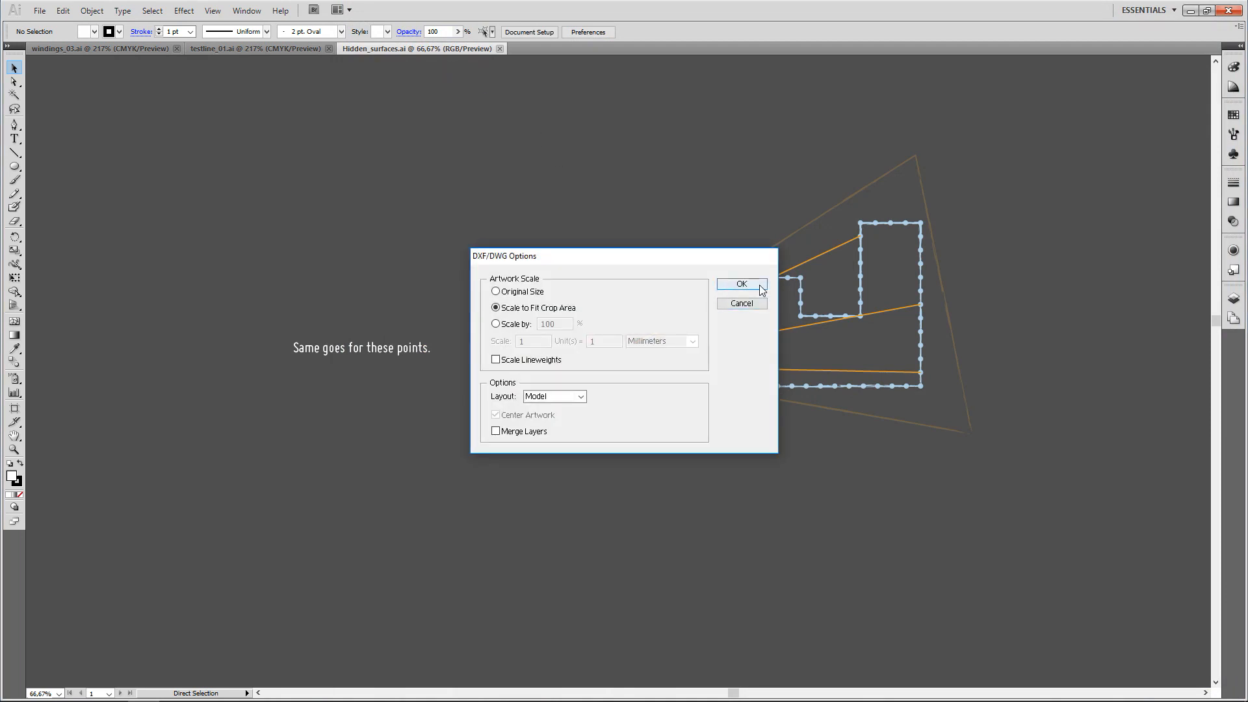
pyautogui.click(760, 286)
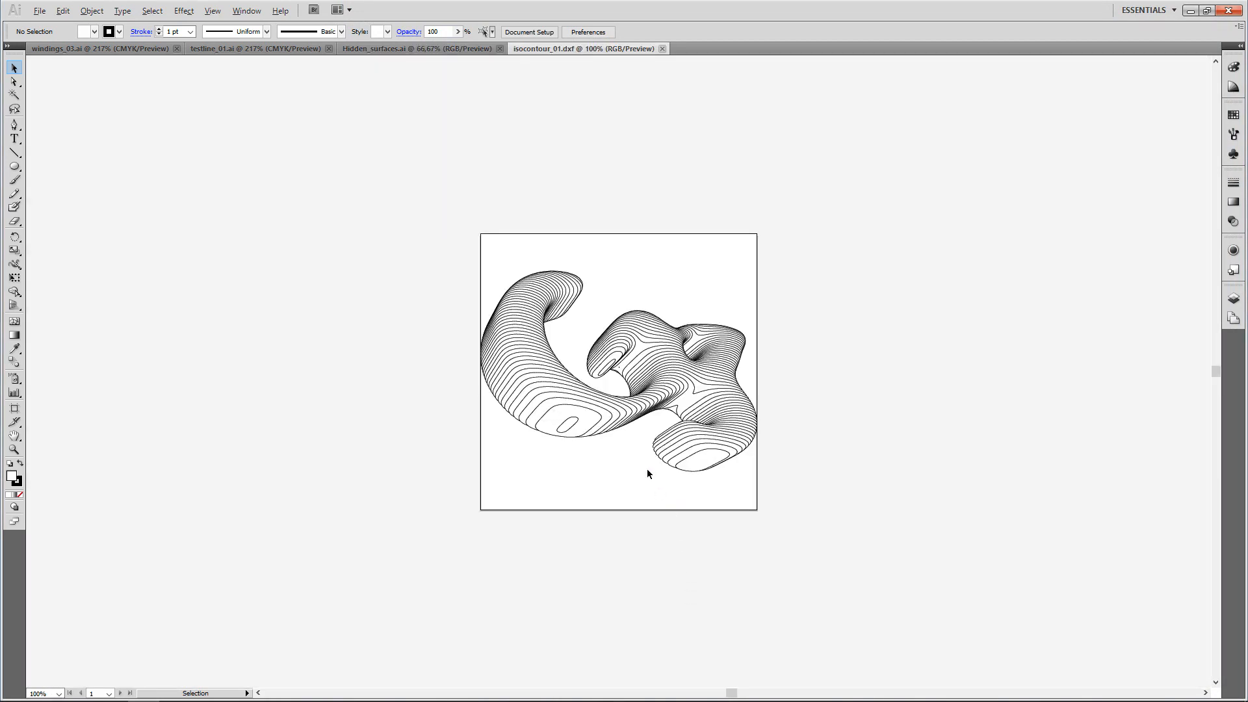
# - Select parts of a contour line up close to check whether it consists of separate segments
pyautogui.keyDown('alt'); pyautogui.scroll(3, 635, 478); pyautogui.keyUp('alt')
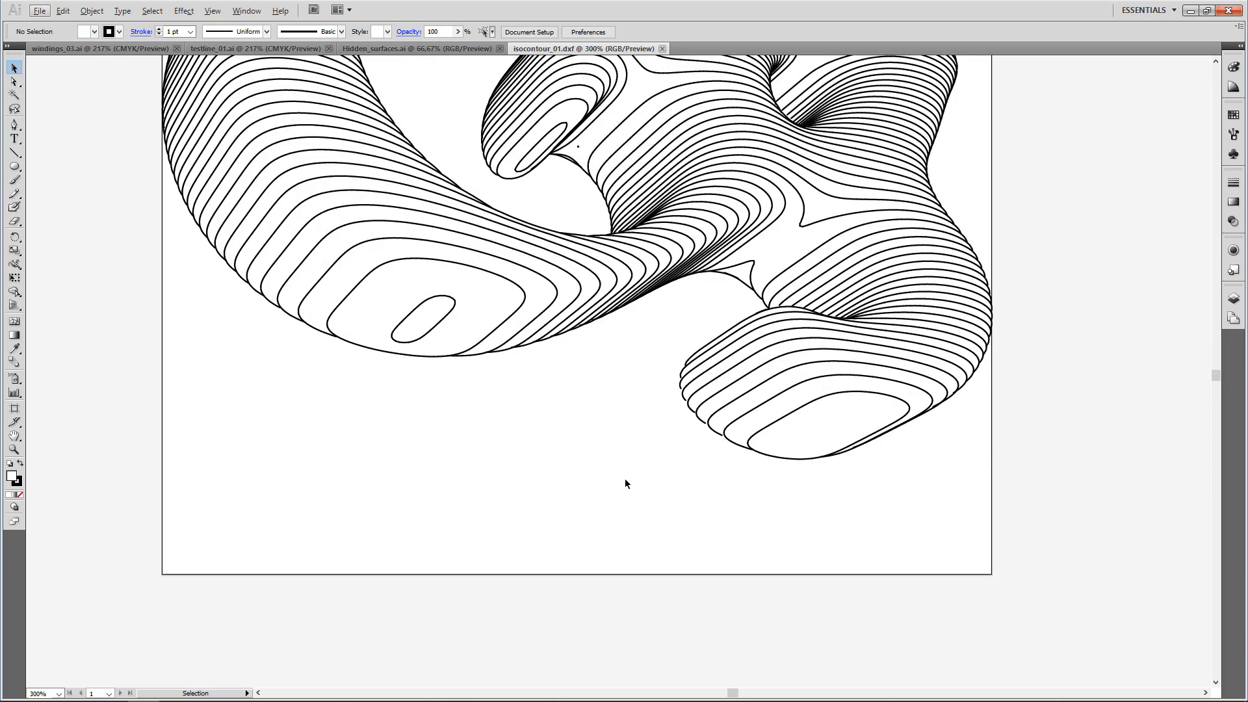
pyautogui.click(522, 288)
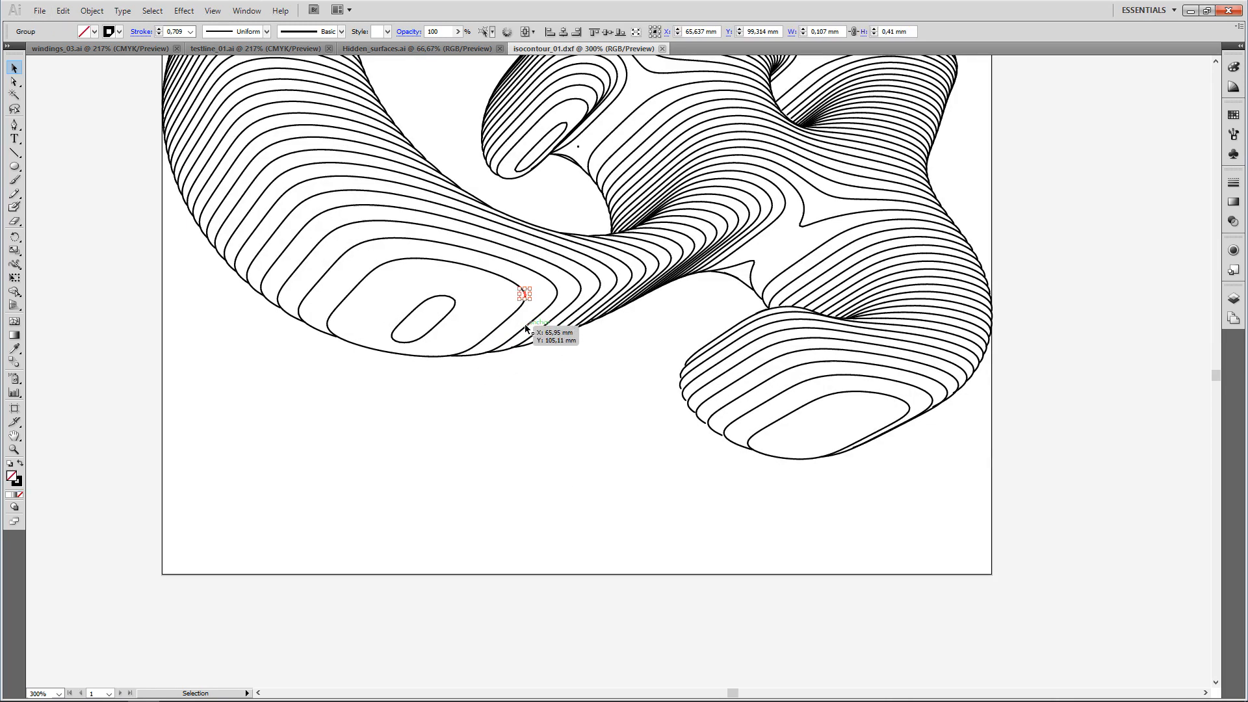
pyautogui.keyDown('alt'); pyautogui.scroll(3, 540, 296); pyautogui.keyUp('alt')
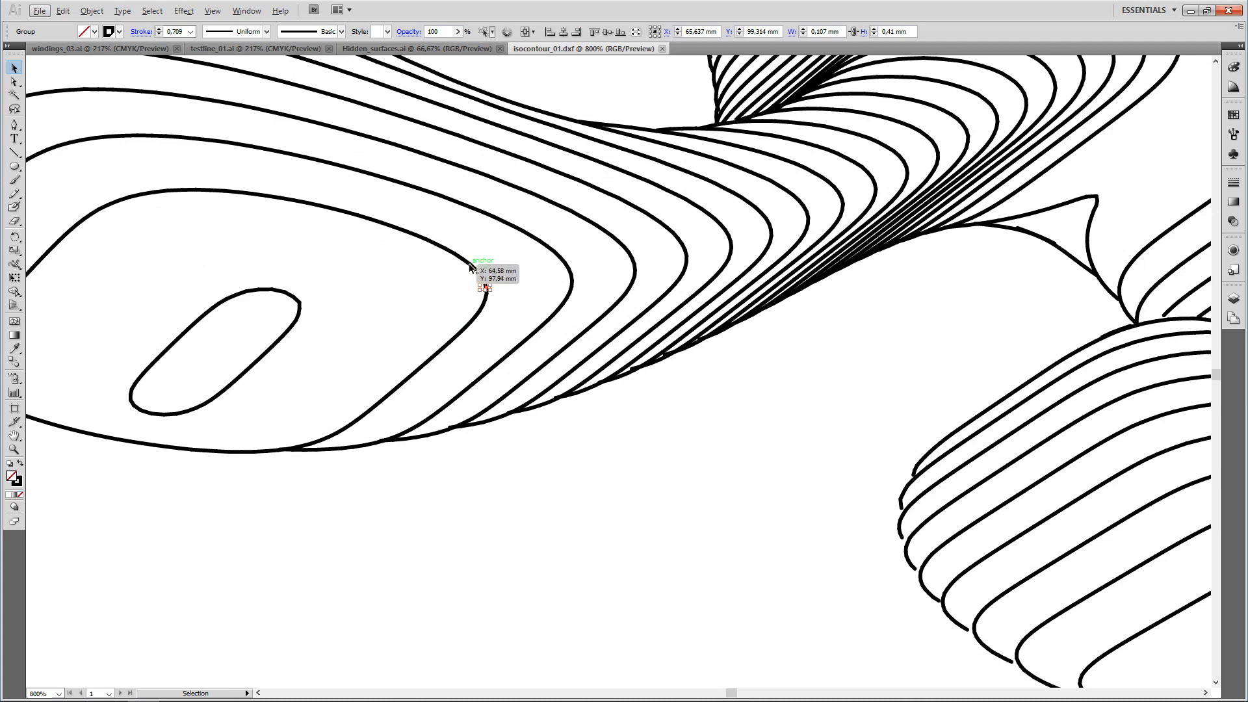
pyautogui.click(466, 260)
pyautogui.click(387, 225)
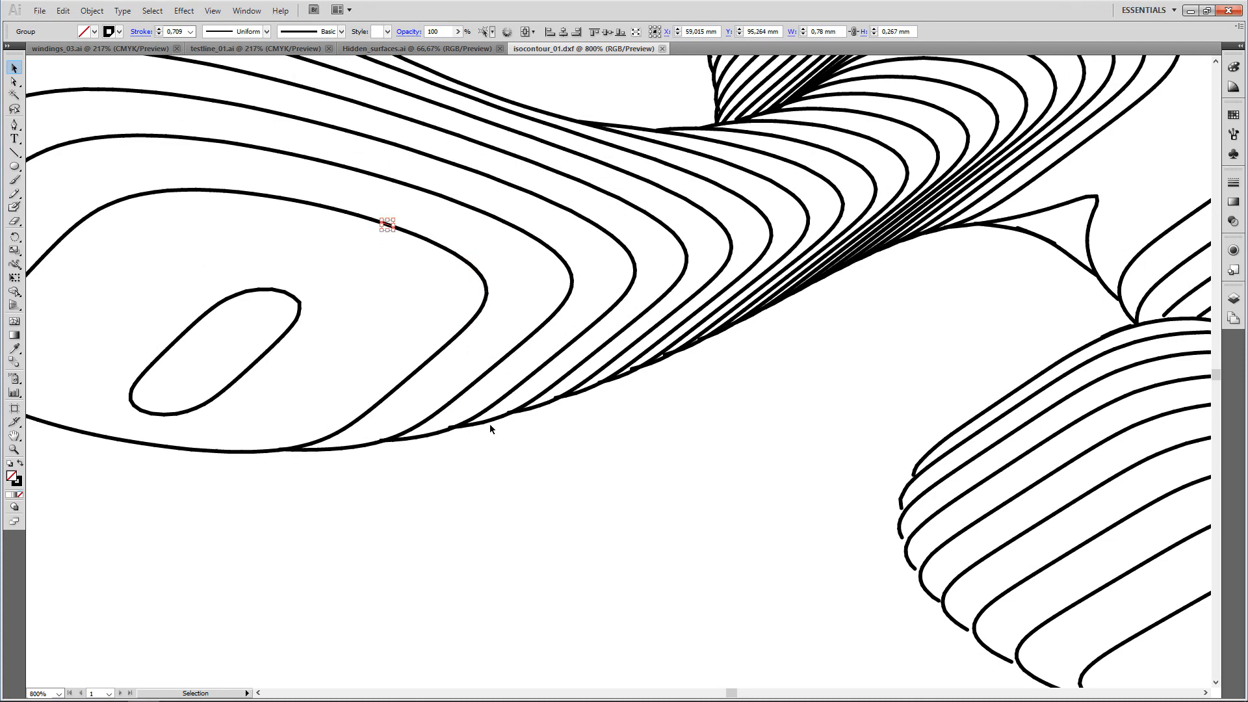
# - Switch back to Houdini, hide the project_back object, and look through cam1
pyautogui.hotkey('alt', 'Tab')
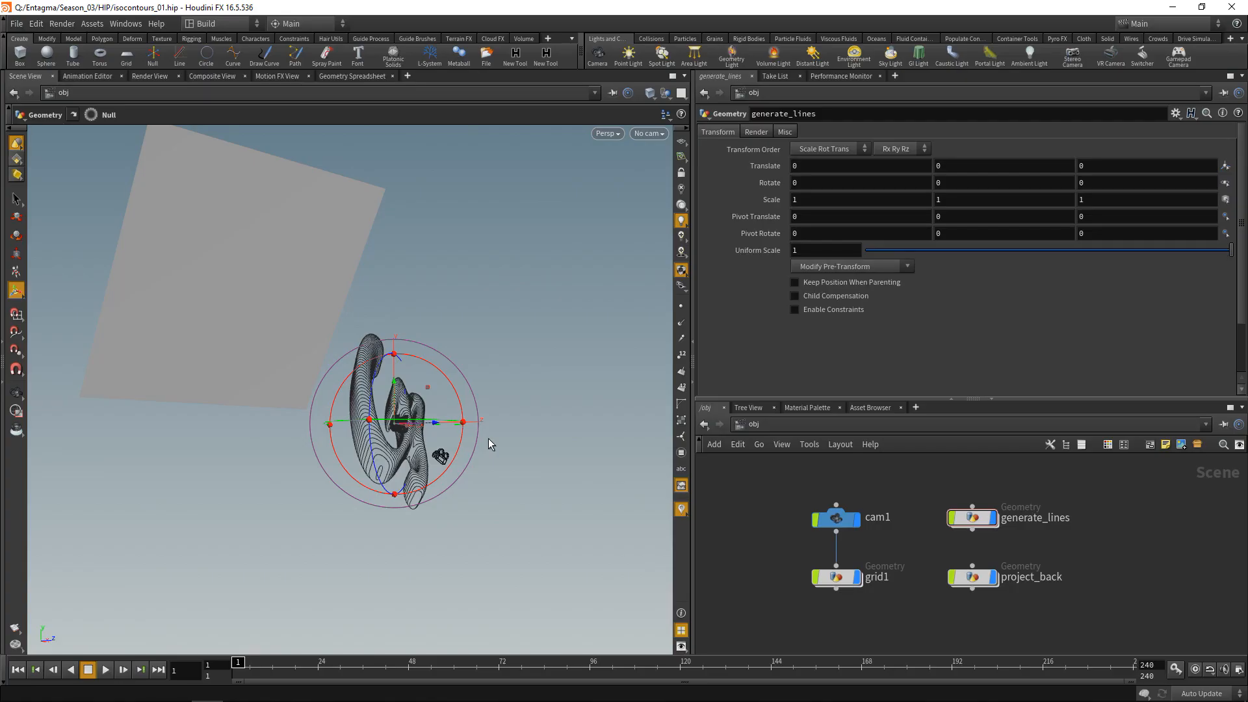
pyautogui.click(993, 577)
pyautogui.click(649, 134)
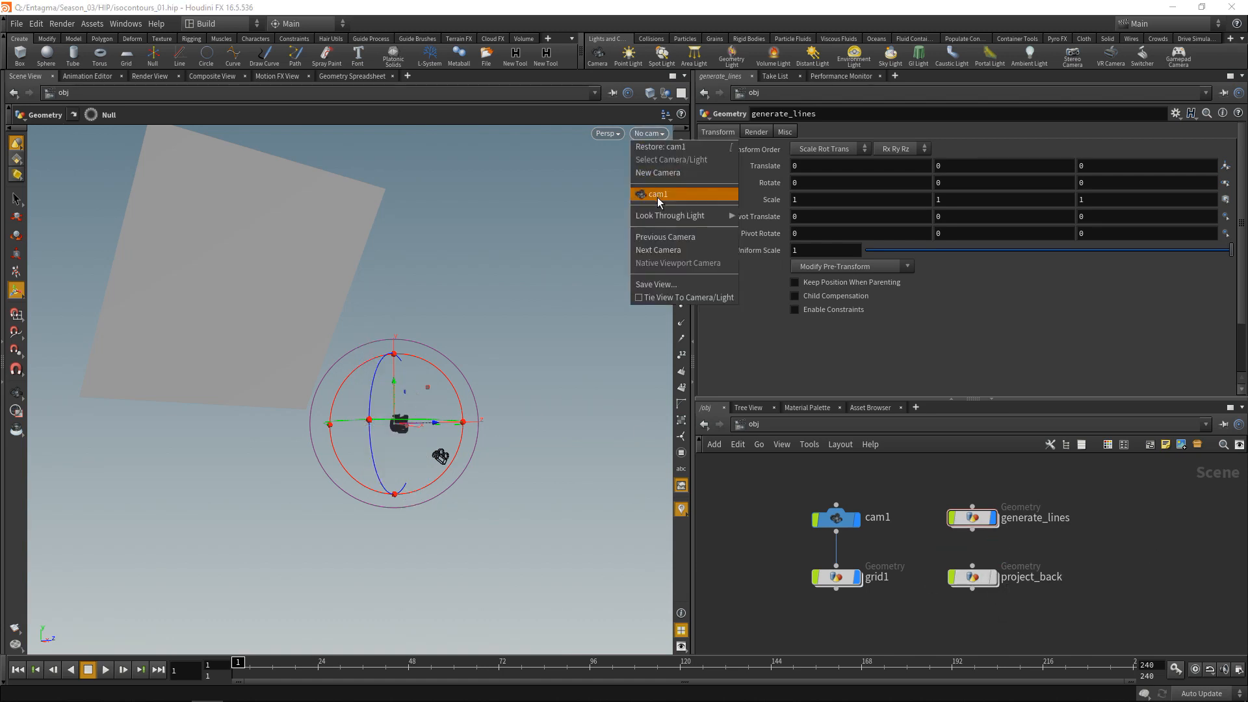
pyautogui.click(657, 194)
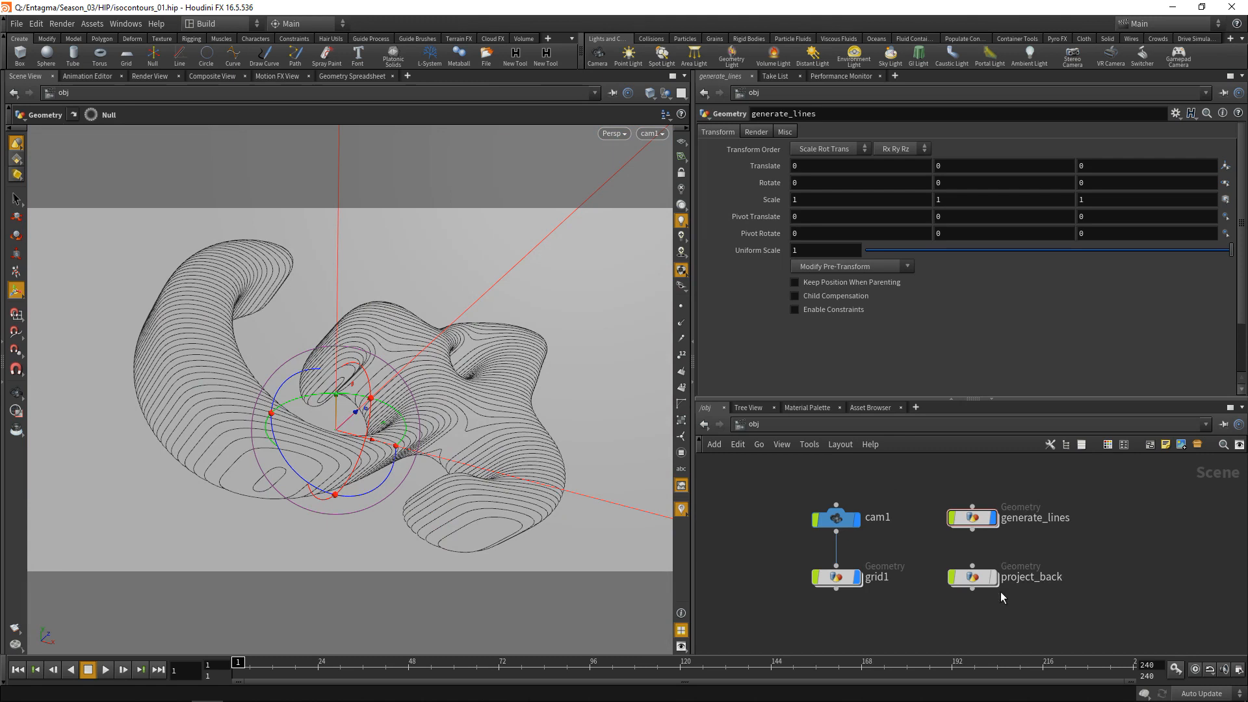
# - Inside generate_lines, make room above OUT_Line_art and insert a PolyPath node between pointwrangle1 and OUT_Line_art
pyautogui.moveTo(975, 520)
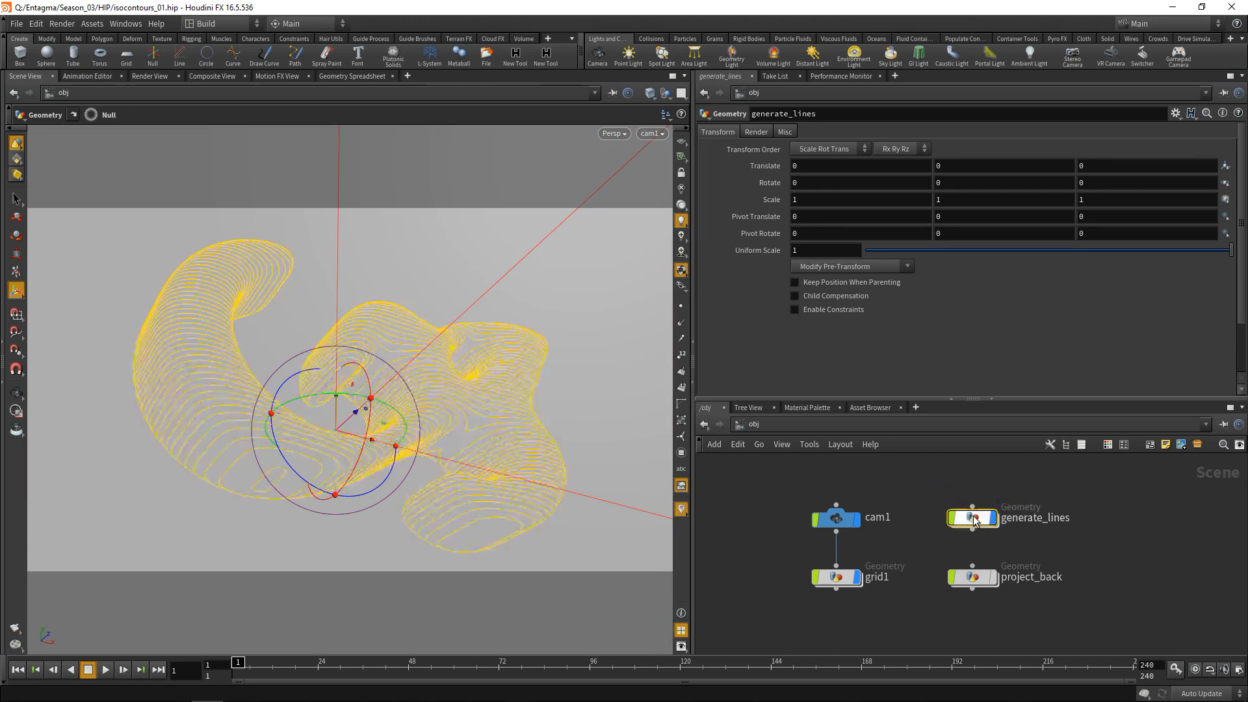
pyautogui.doubleClick(973, 518)
pyautogui.moveTo(892, 481)
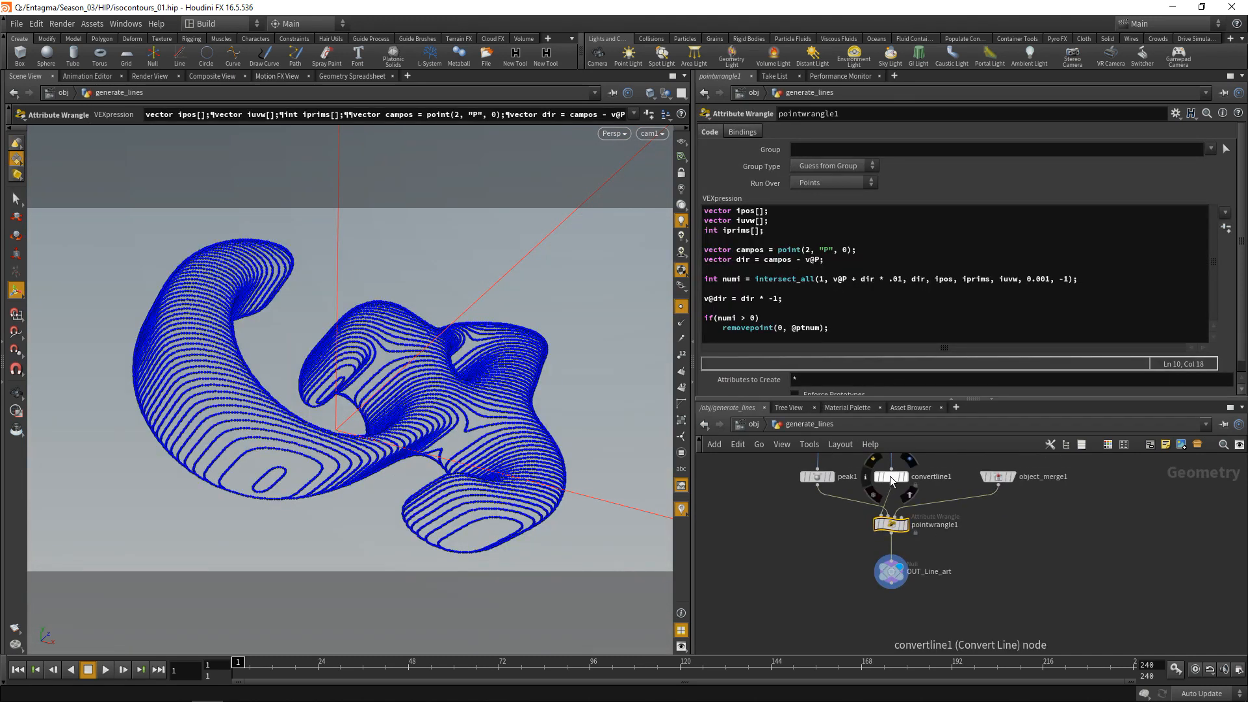
pyautogui.moveTo(882, 568)
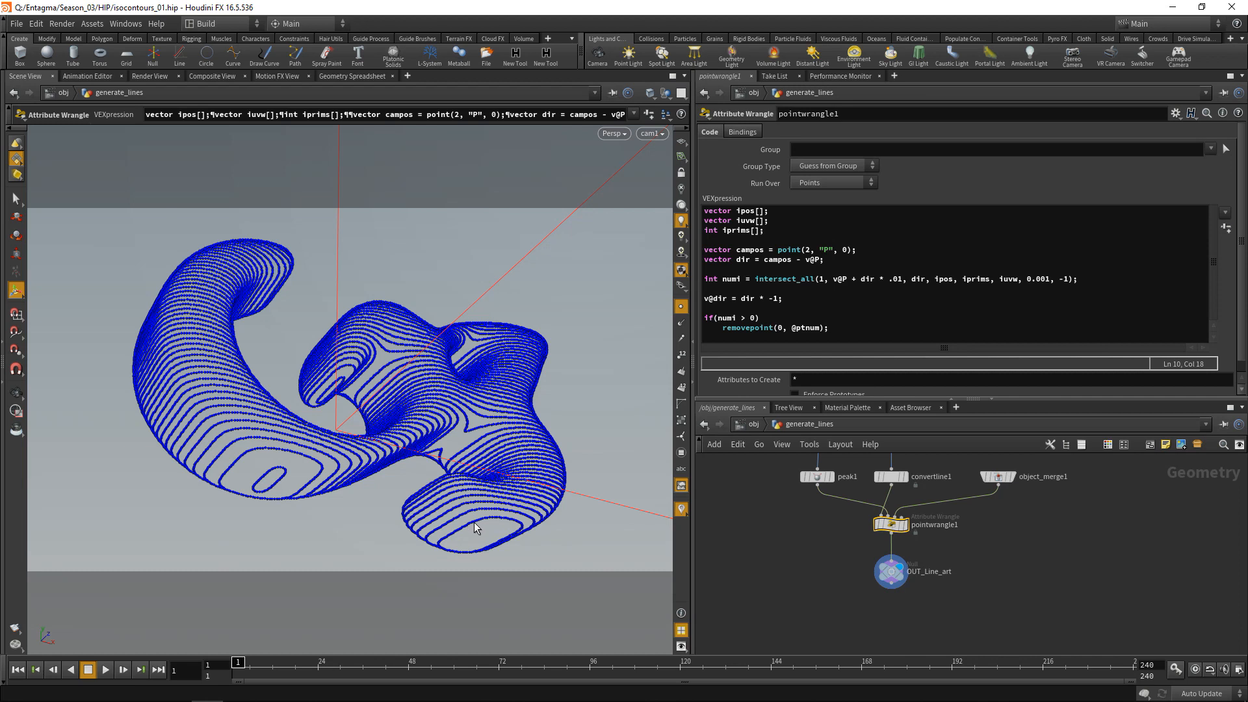
pyautogui.moveTo(895, 581); pyautogui.dragTo(895, 624)
pyautogui.press('Tab')
pyautogui.write('polyp')
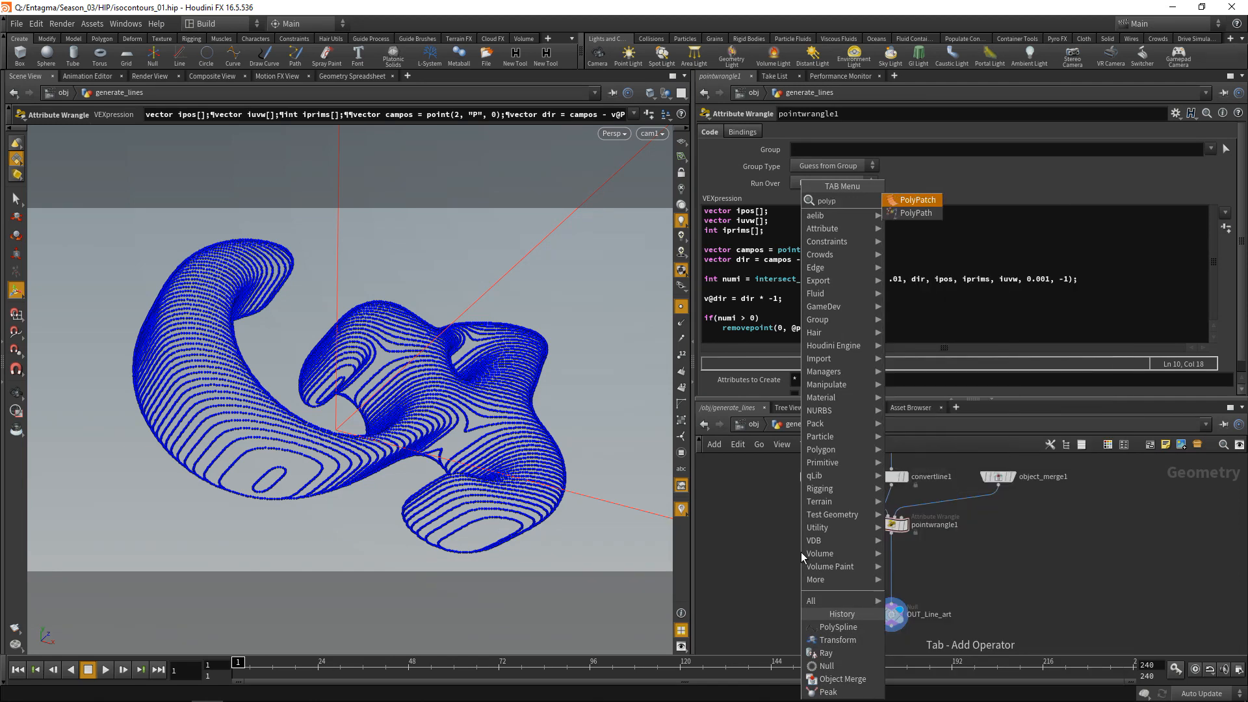
pyautogui.press('Down')
pyautogui.press('Return')
pyautogui.click(894, 567)
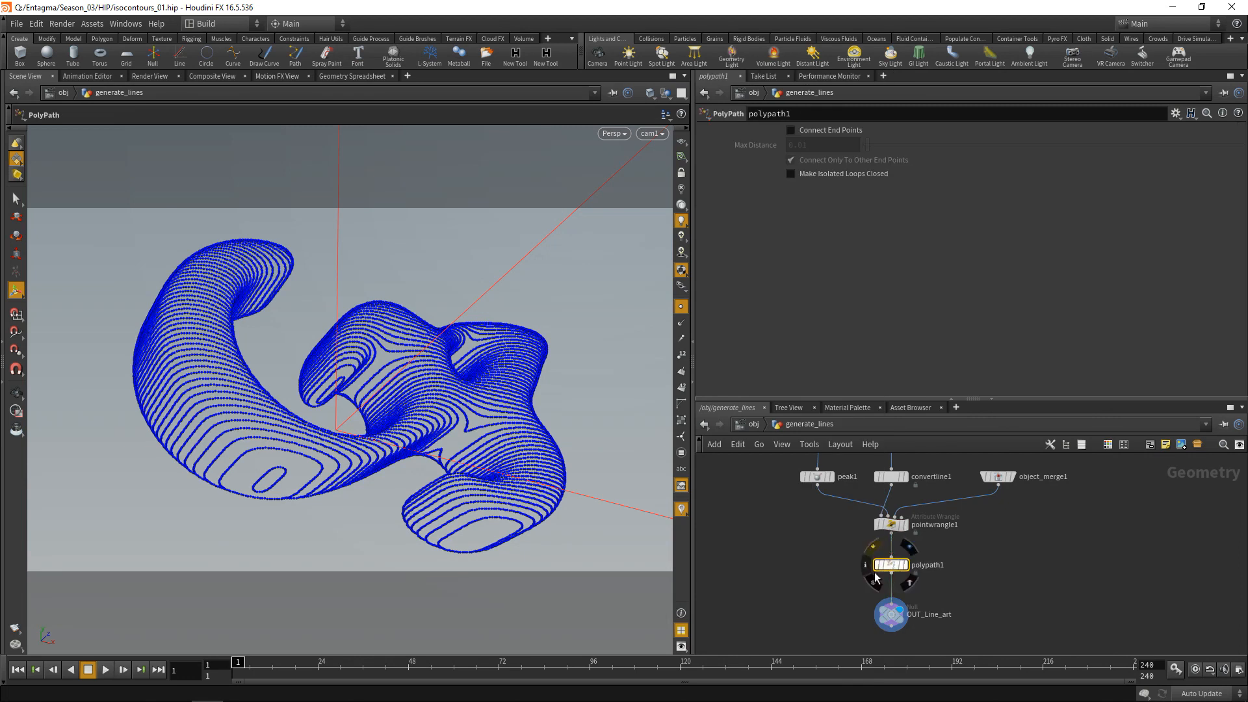
# - Compare the primitive counts of pointwrangle1 and polypath1 in their node information
pyautogui.middleClick(894, 532)
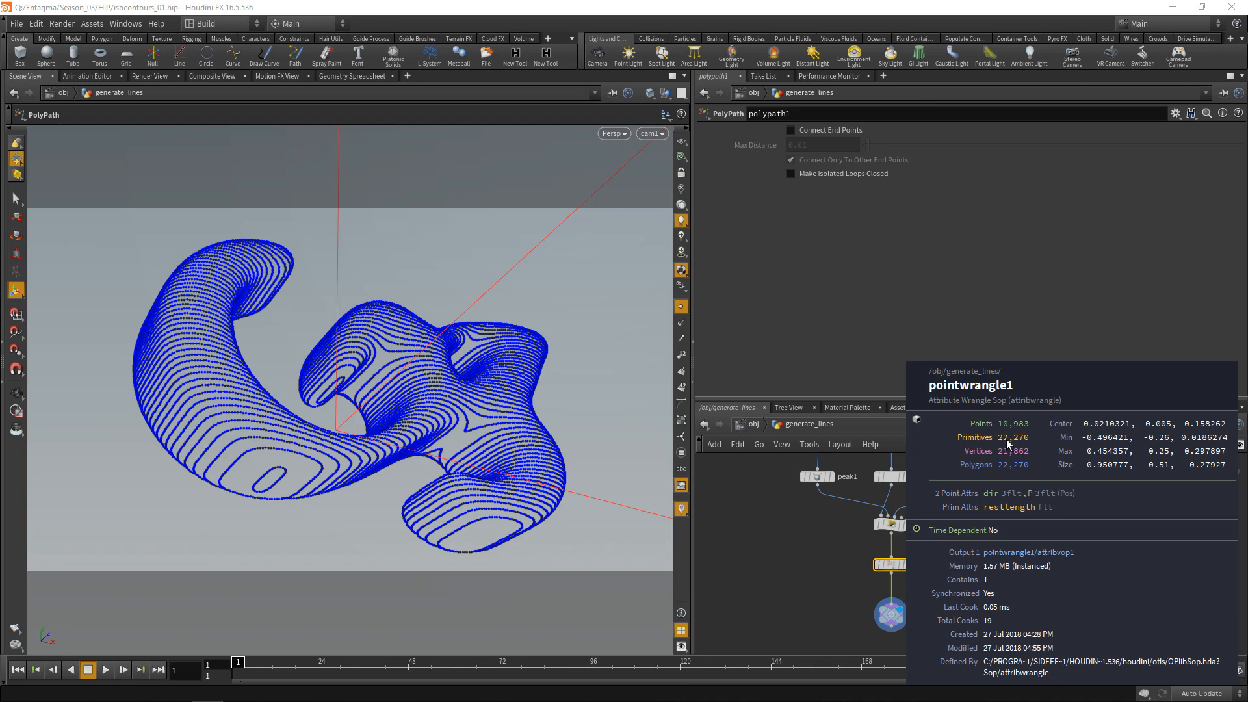
pyautogui.middleClick(893, 567)
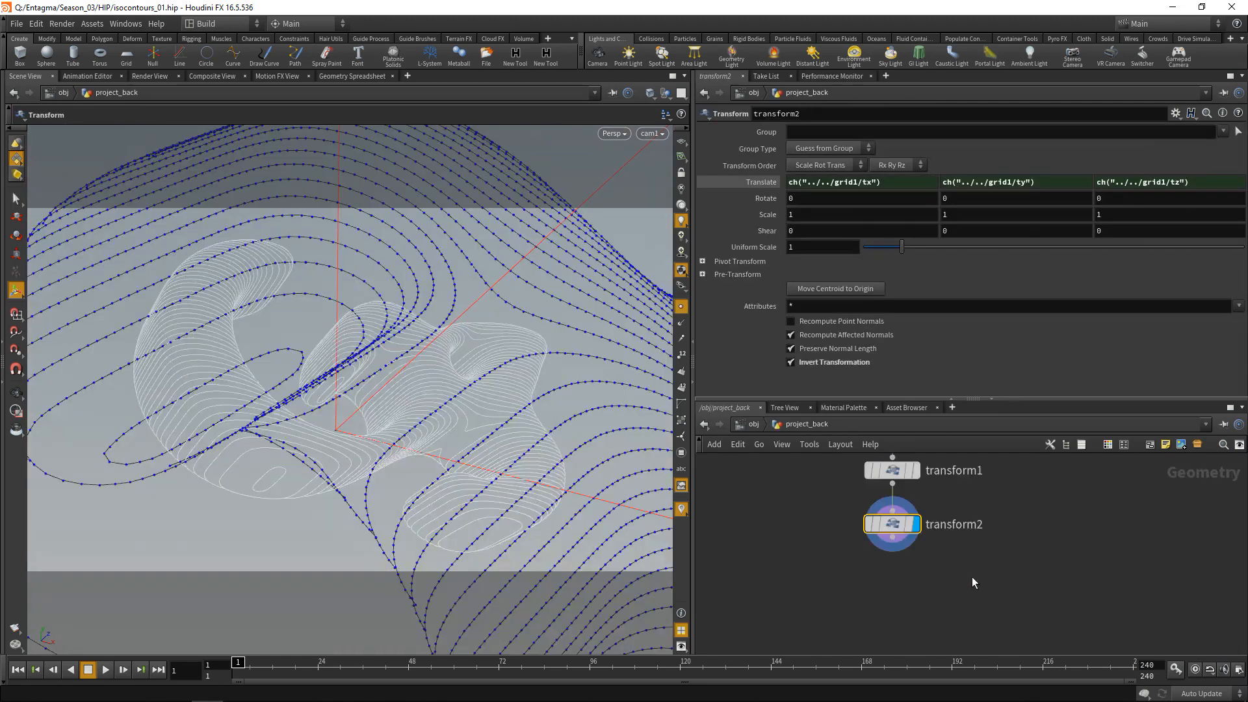
# - Export the geometry of transform2 in project_back as isocontour_02.dxf
pyautogui.keyDown('alt'); pyautogui.moveTo(455, 429); pyautogui.dragTo(478, 415, button='right'); pyautogui.keyUp('alt')
pyautogui.keyDown('alt'); pyautogui.moveTo(478, 416); pyautogui.dragTo(455, 390); pyautogui.keyUp('alt')
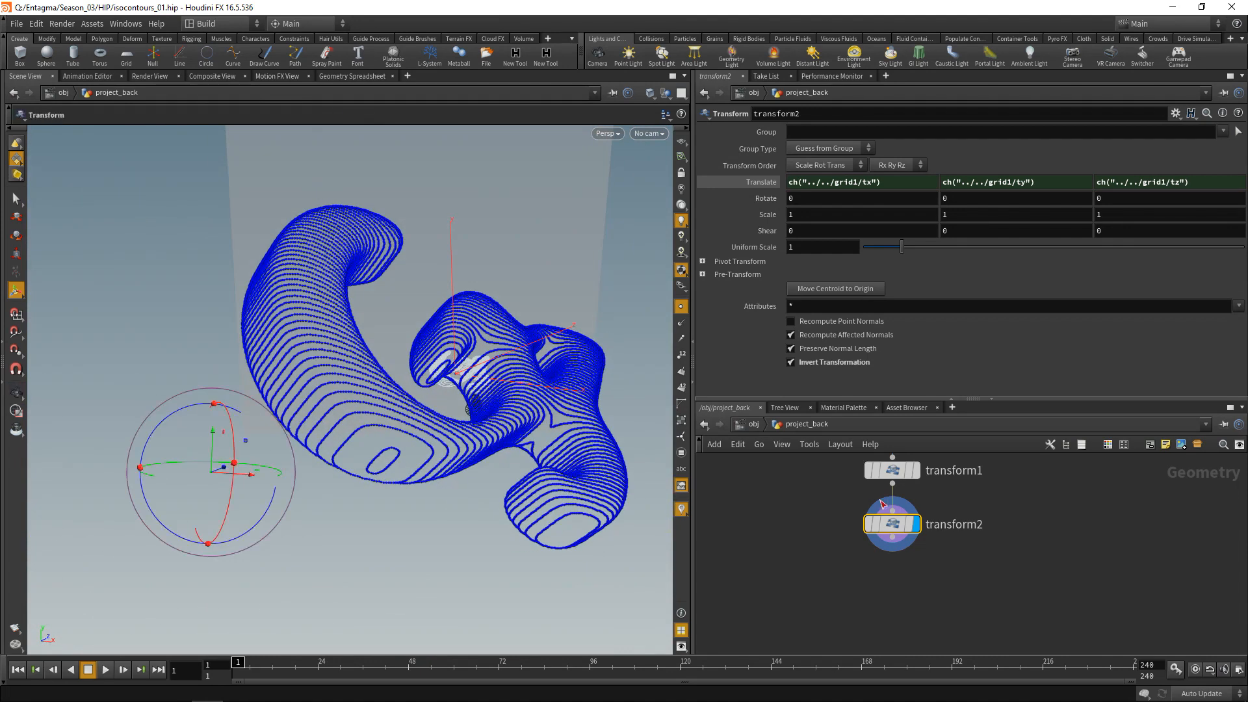
pyautogui.rightClick(900, 531)
pyautogui.moveTo(925, 618)
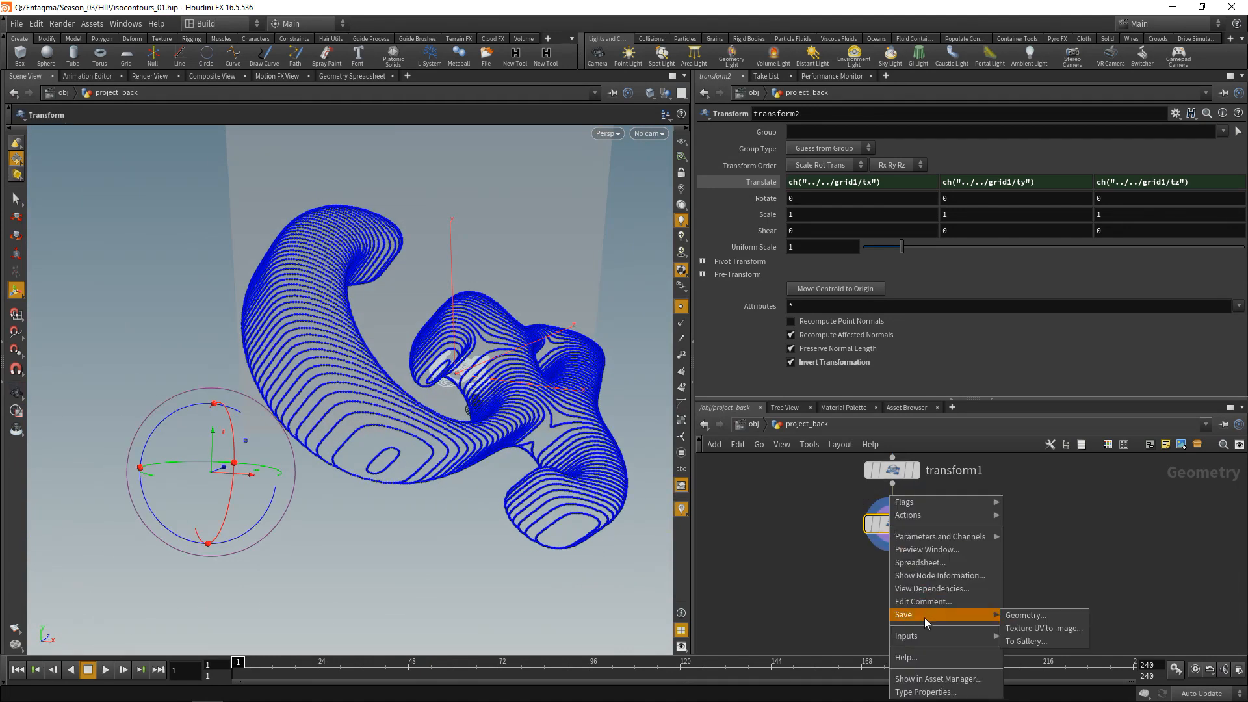
pyautogui.click(1035, 614)
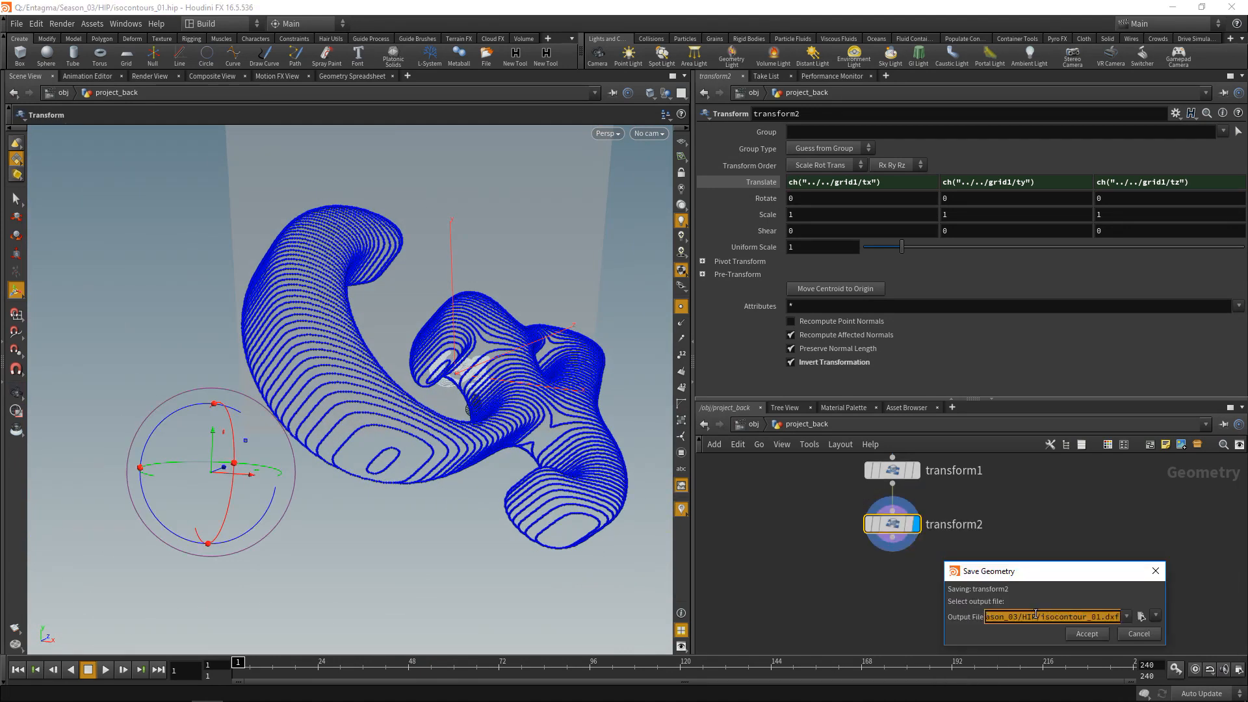
pyautogui.click(1094, 632)
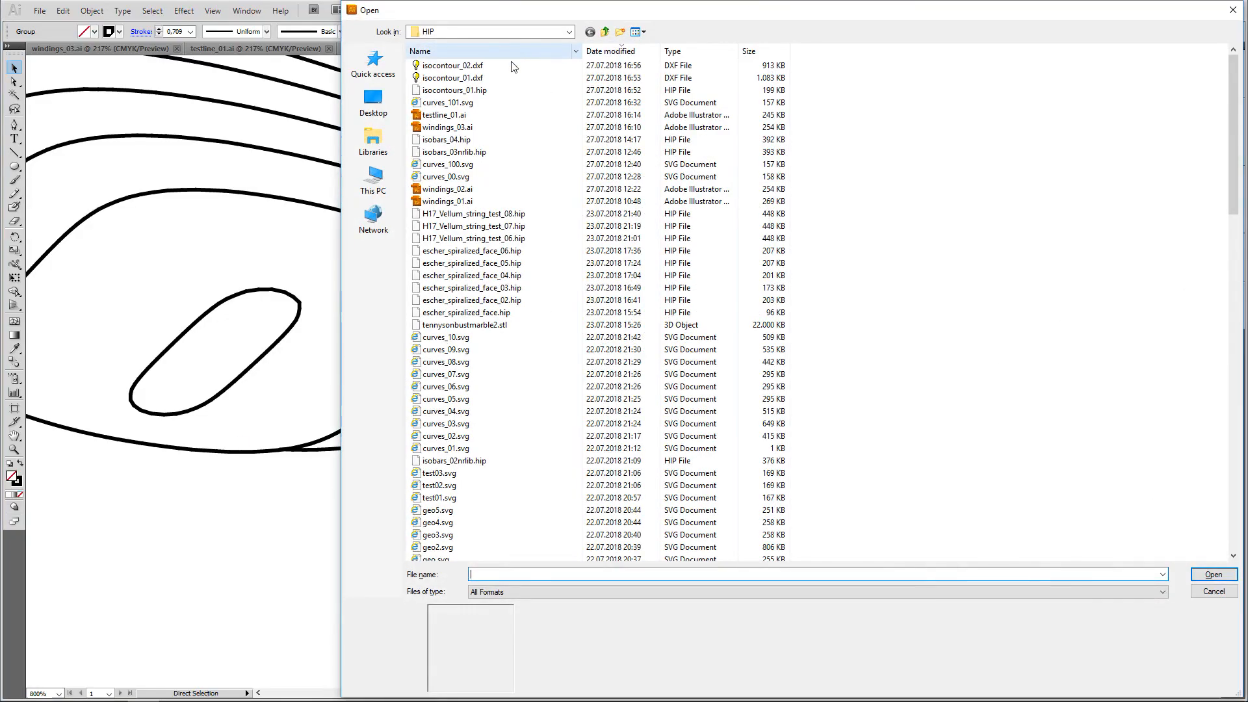
# - Open isocontour_02.dxf in Illustrator with the artwork scaled to fit the artboard
pyautogui.doubleClick(513, 77)
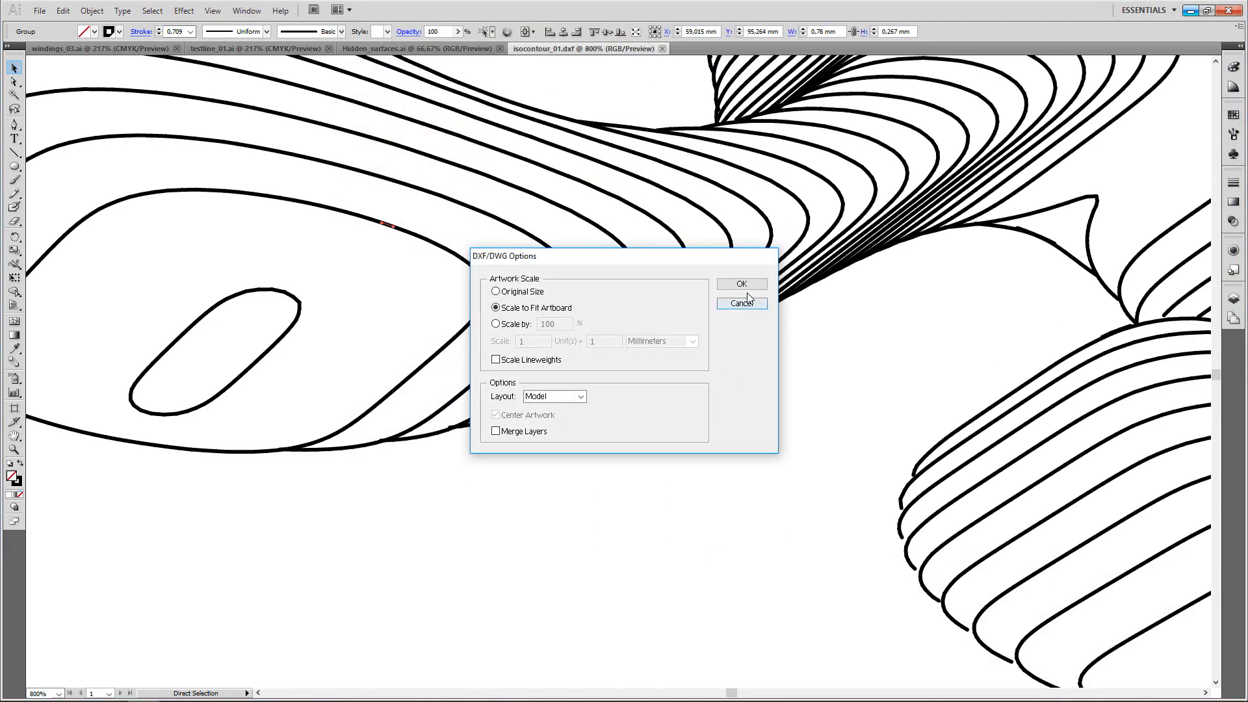
pyautogui.click(750, 284)
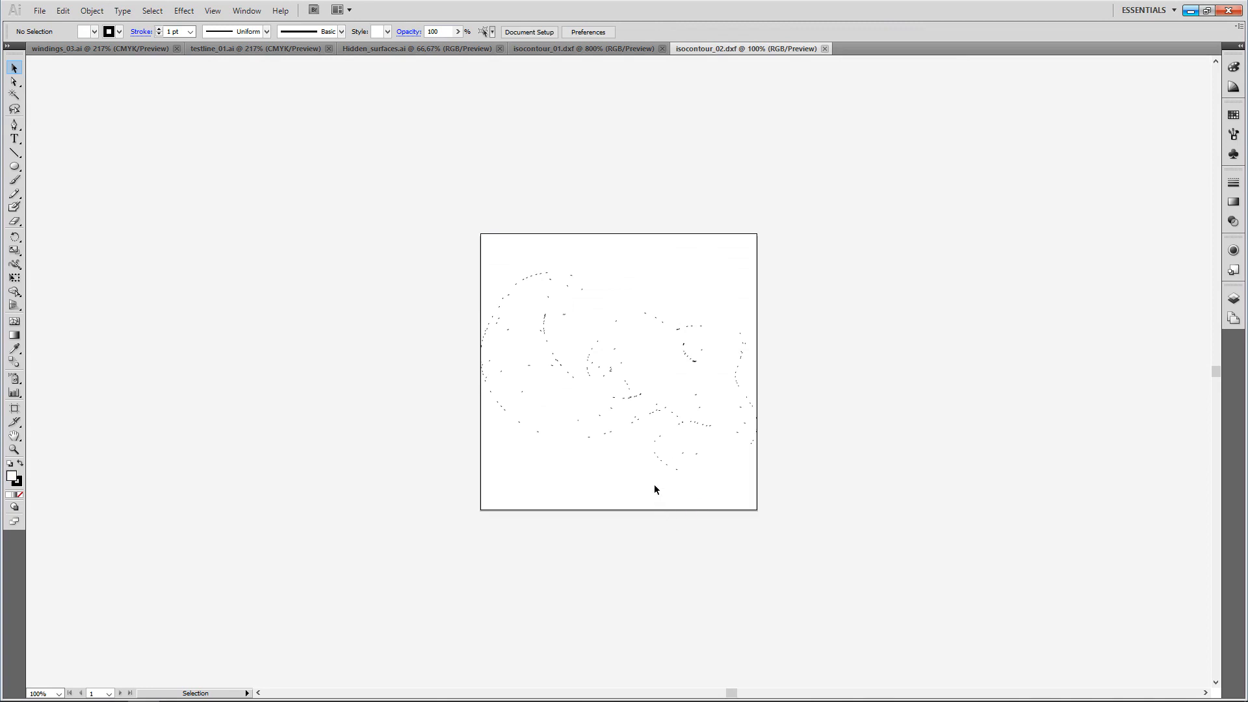
pyautogui.keyDown('alt'); pyautogui.scroll(2, 637, 443); pyautogui.keyUp('alt')
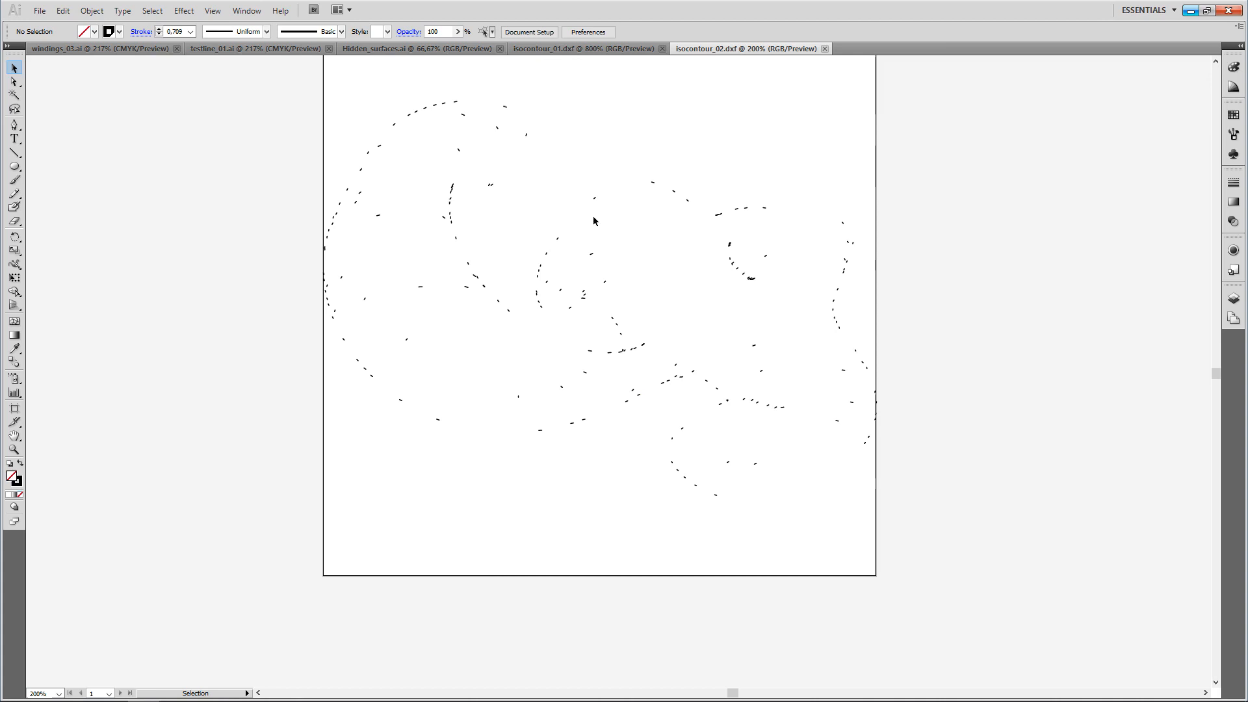
# - Return to the isocontour_01.dxf document and view its whole line artwork for comparison with the second import
pyautogui.click(546, 47)
pyautogui.click(569, 271)
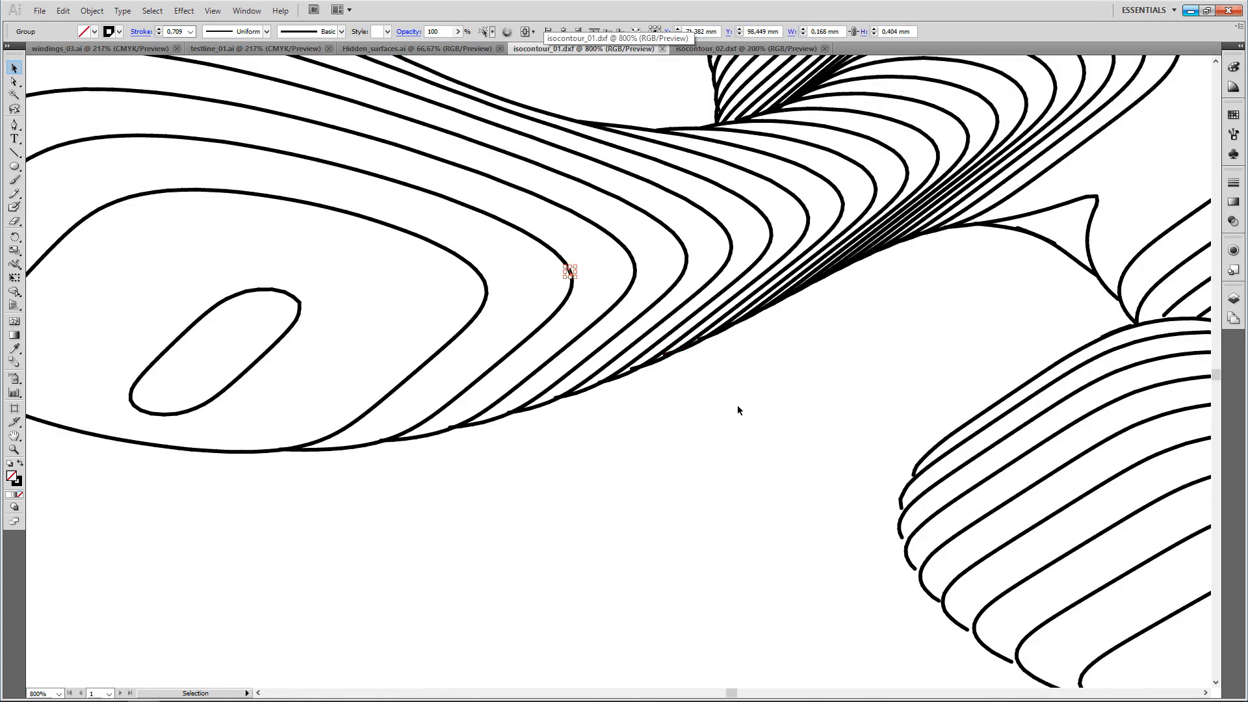
pyautogui.keyDown('alt'); pyautogui.scroll(-7, 738, 406); pyautogui.keyUp('alt')
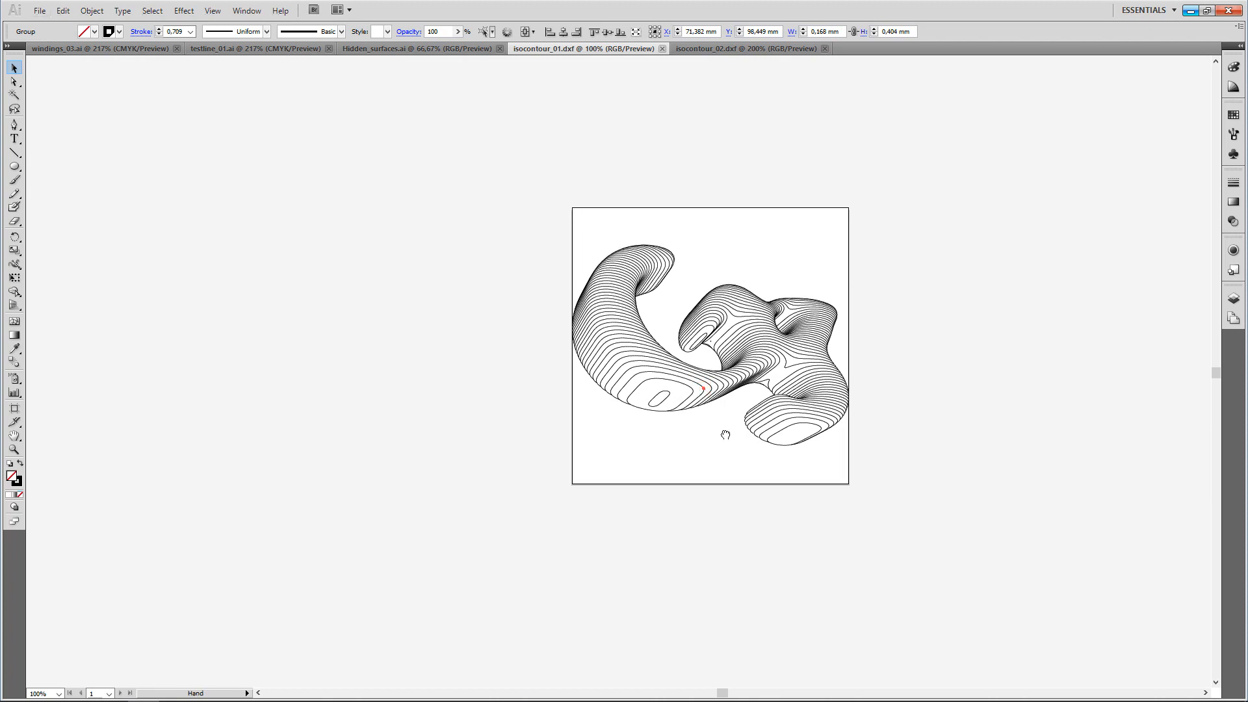
pyautogui.moveTo(725, 434); pyautogui.dragTo(570, 468)
pyautogui.click(555, 482)
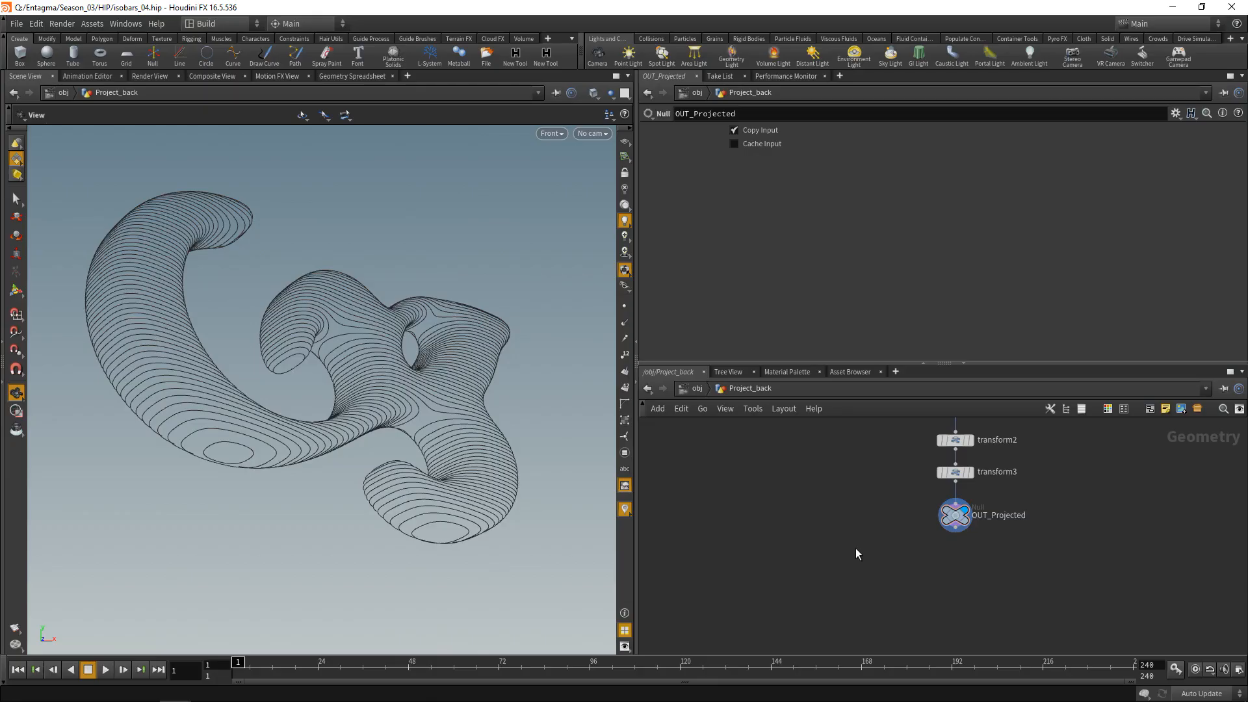
# - In Houdini's isobars_04.hip, add a Python node below the OUT_Projected node in Project_back
pyautogui.press('Tab')
pyautogui.write('python')
pyautogui.press('Return')
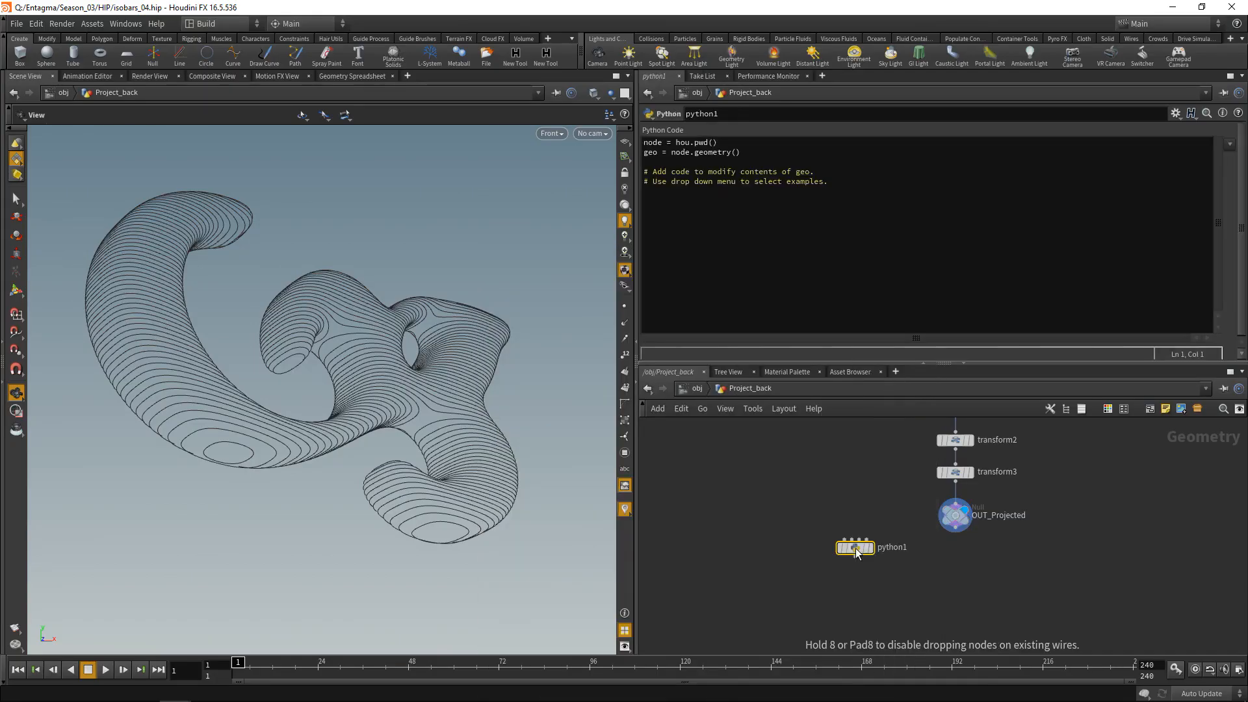
pyautogui.click(868, 589)
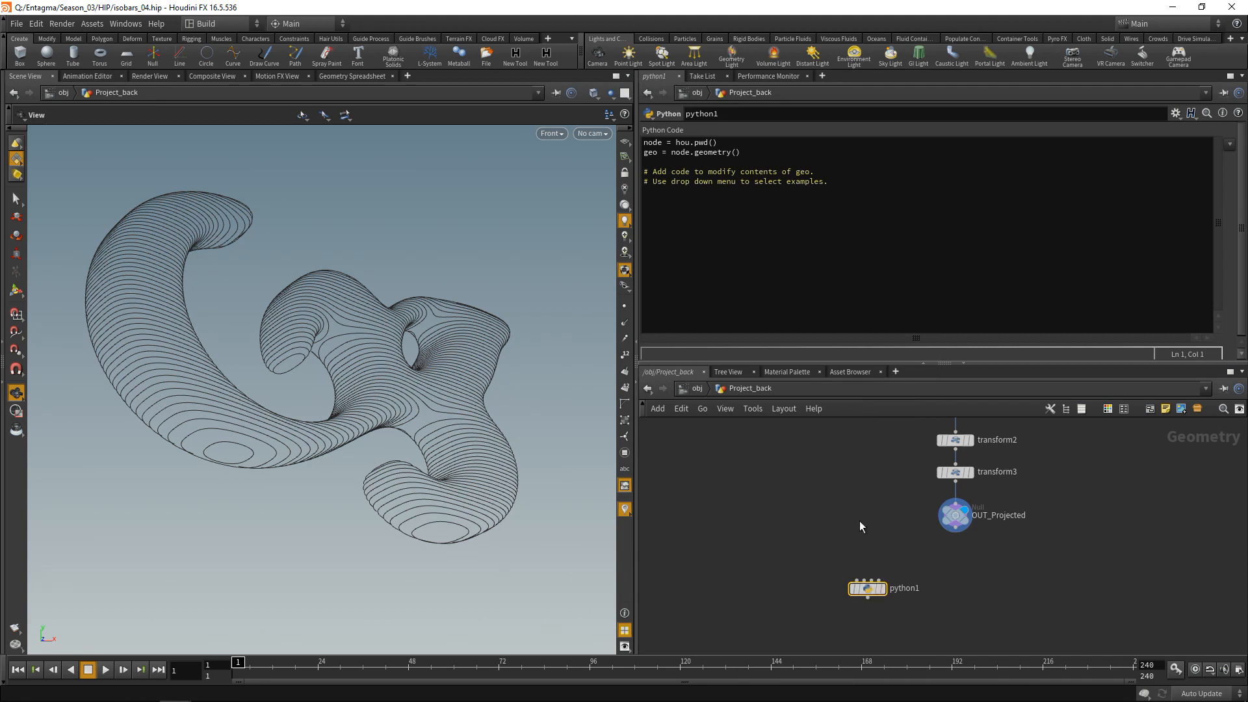
# - Add an integer parameter named maxsize with the label Max Size to the python1 node's parameter interface
pyautogui.click(1175, 113)
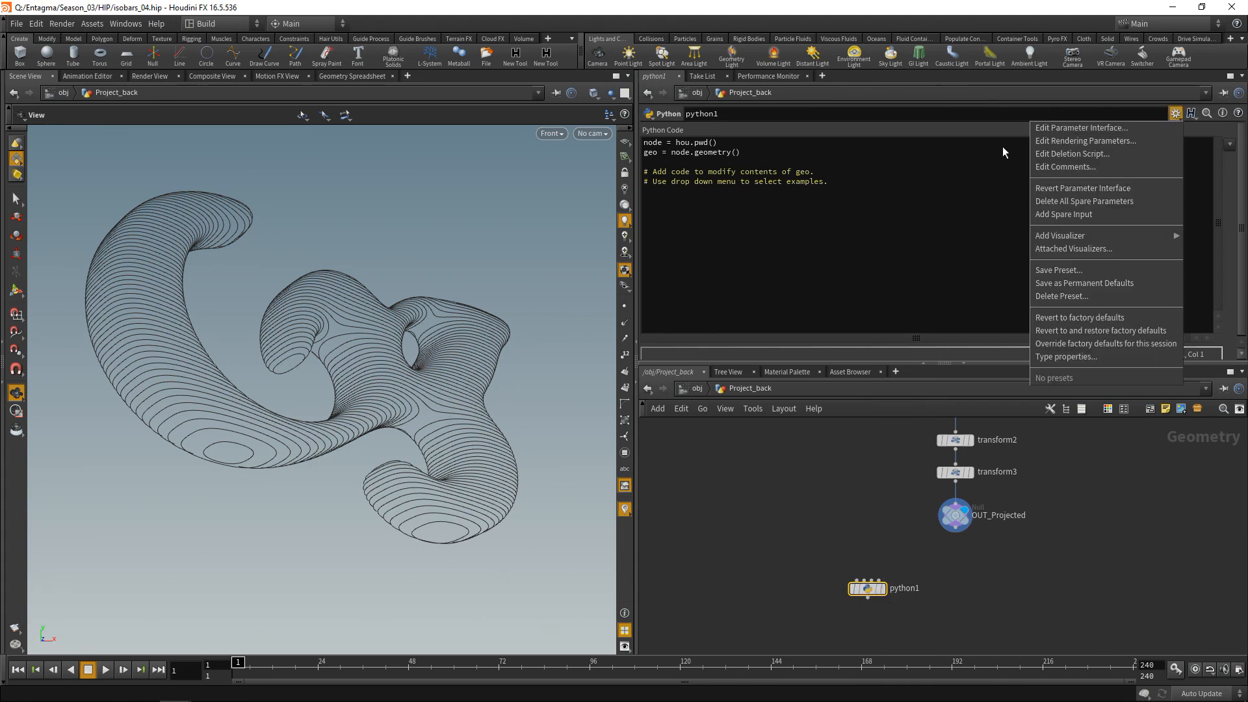
pyautogui.click(1047, 129)
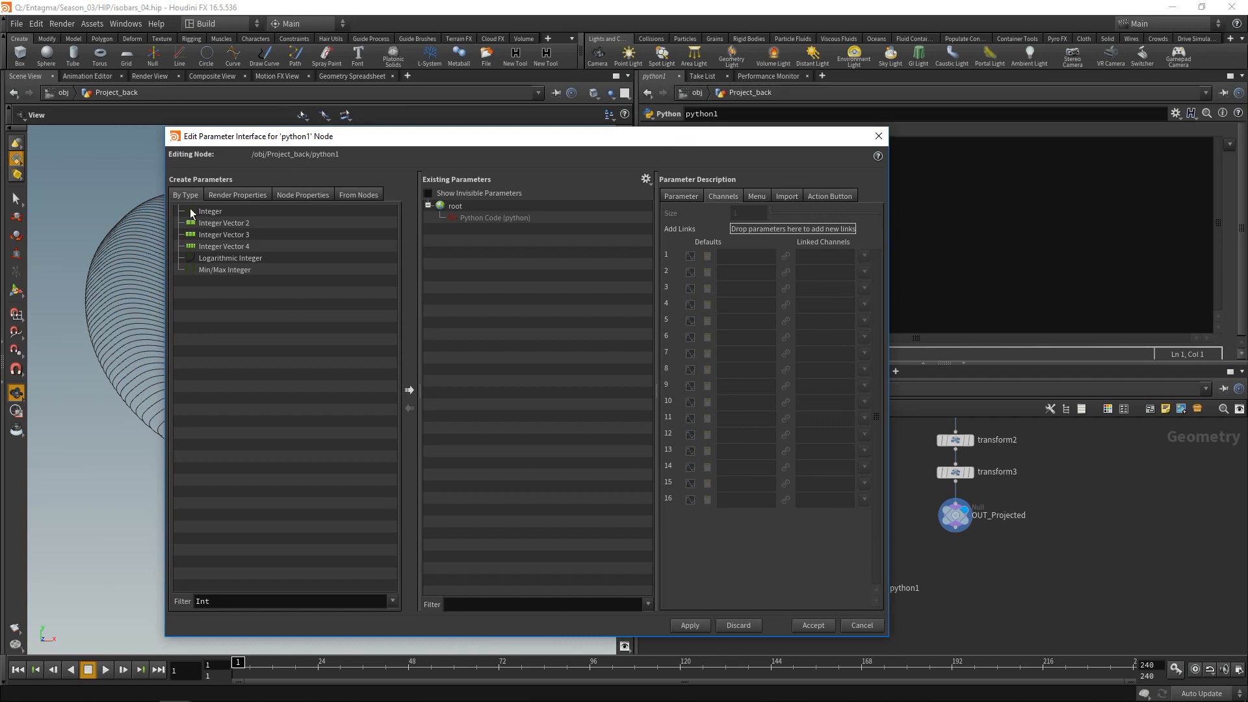
pyautogui.moveTo(219, 211); pyautogui.dragTo(484, 217)
pyautogui.click(681, 196)
pyautogui.moveTo(757, 213); pyautogui.dragTo(690, 209)
pyautogui.write('maxsize')
pyautogui.press('Tab')
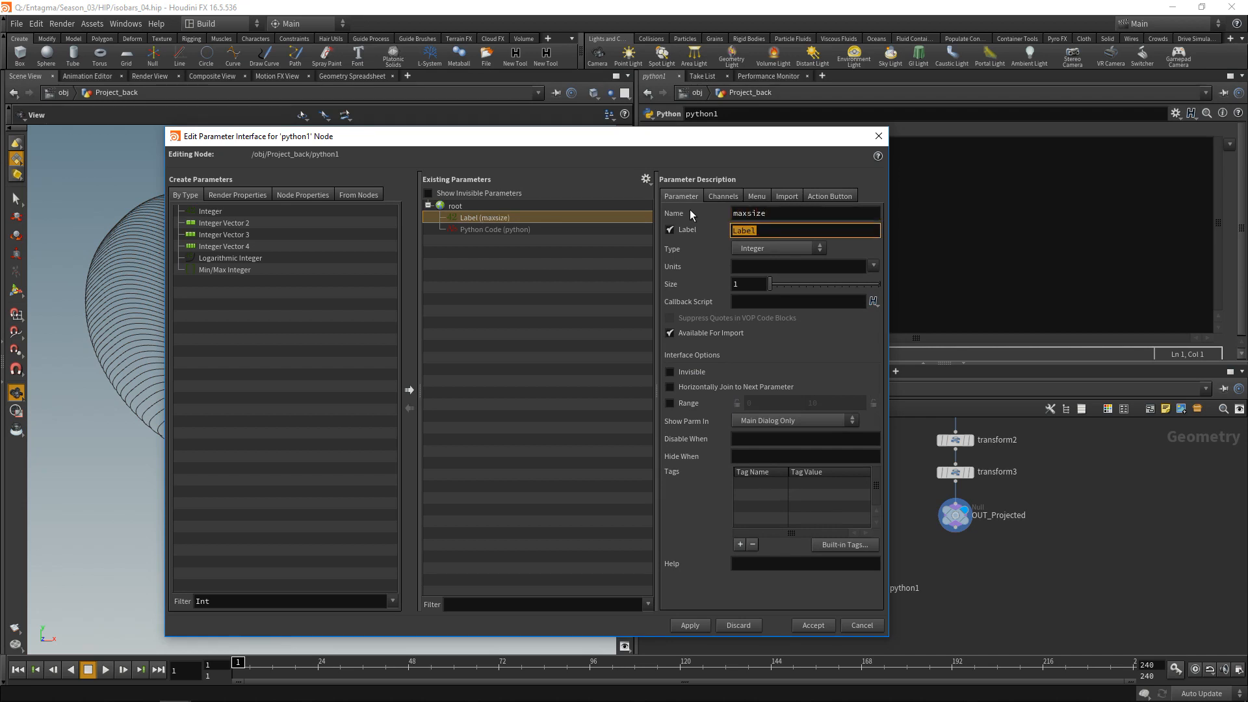
pyautogui.write('Max Size')
pyautogui.press('Return')
# - Set the default value of the Max Size parameter to 500
pyautogui.moveTo(465, 139); pyautogui.dragTo(725, 138)
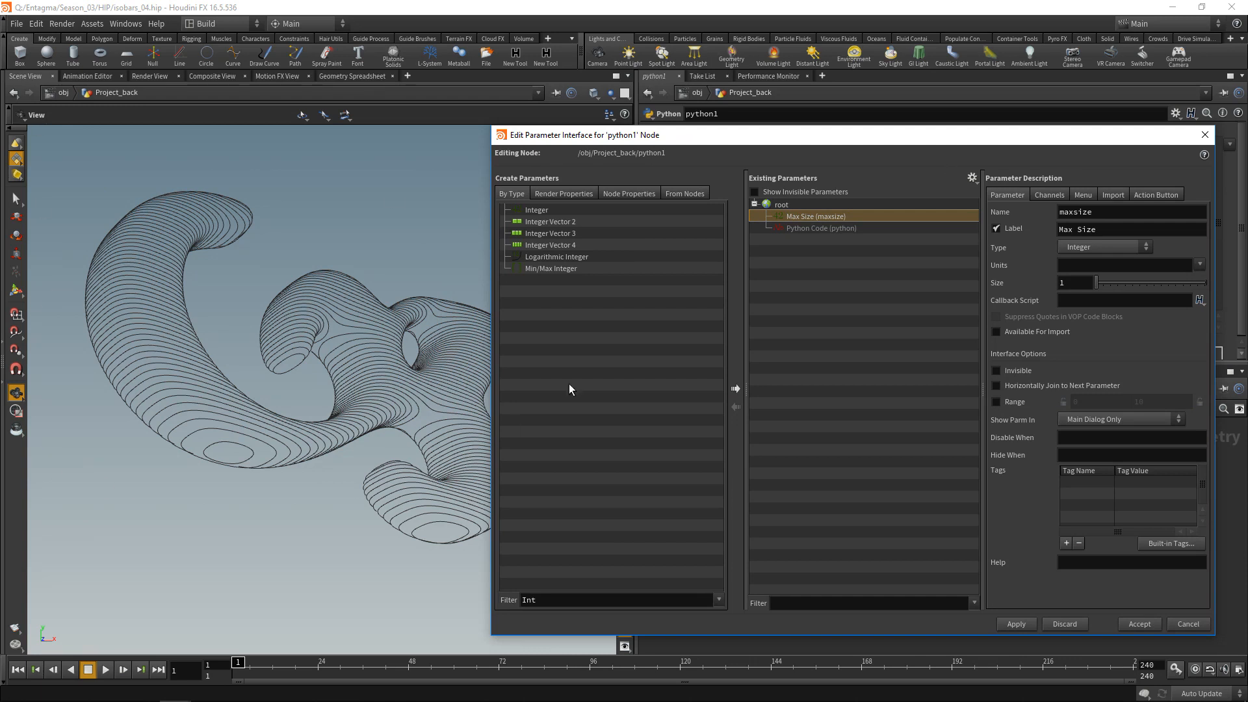
pyautogui.moveTo(745, 138); pyautogui.dragTo(895, 168)
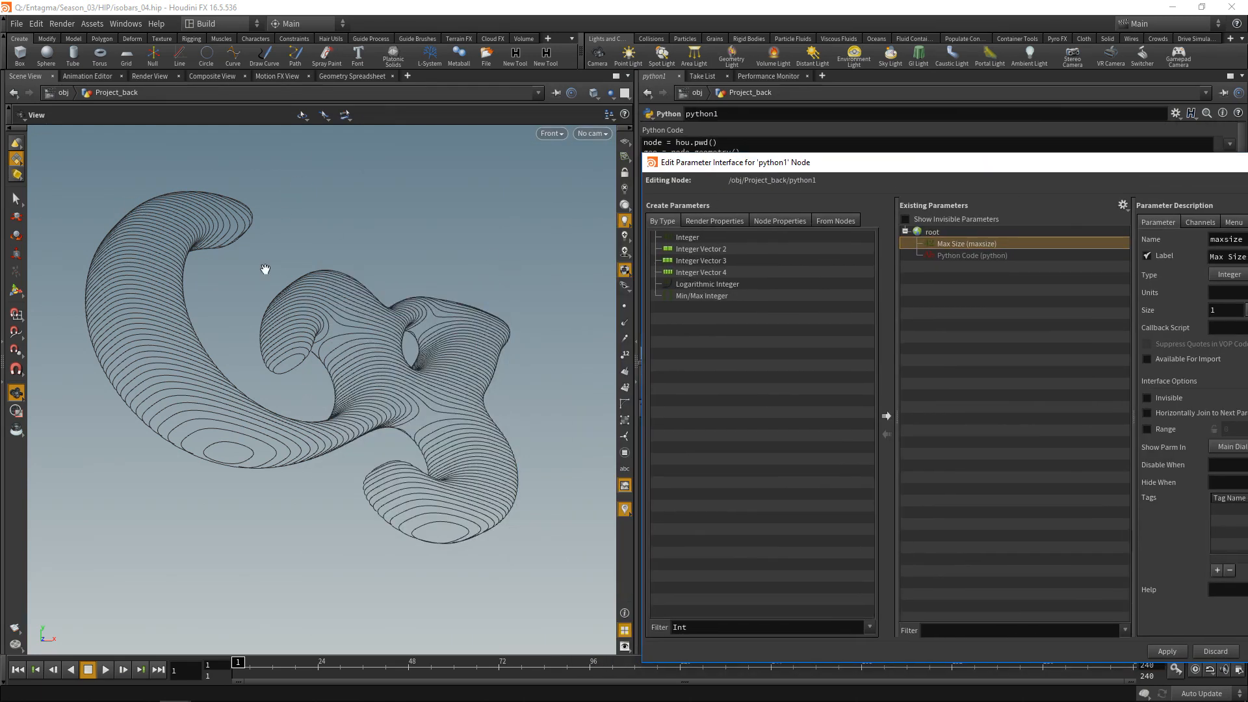
pyautogui.moveTo(1157, 170); pyautogui.dragTo(987, 154)
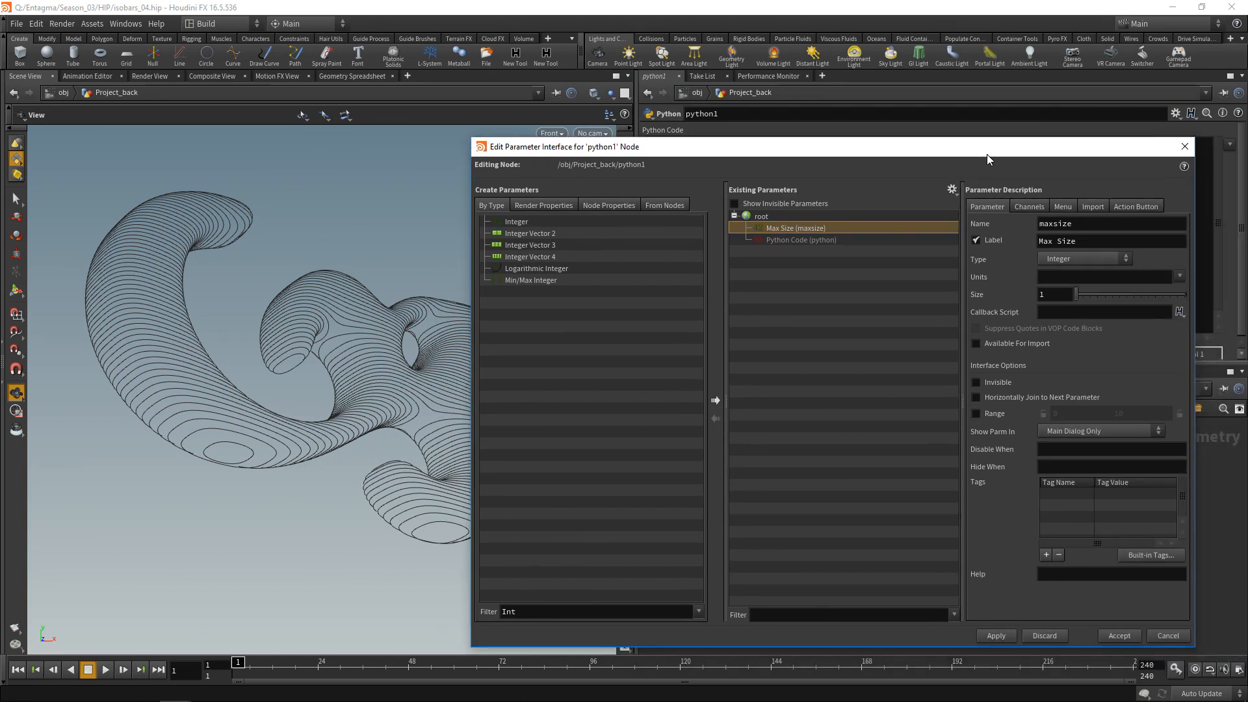
pyautogui.click(1040, 206)
pyautogui.click(1058, 206)
pyautogui.click(1029, 208)
pyautogui.moveTo(1040, 267); pyautogui.dragTo(979, 273)
pyautogui.write('2')
pyautogui.press('BackSpace')
pyautogui.write('500')
pyautogui.press('Return')
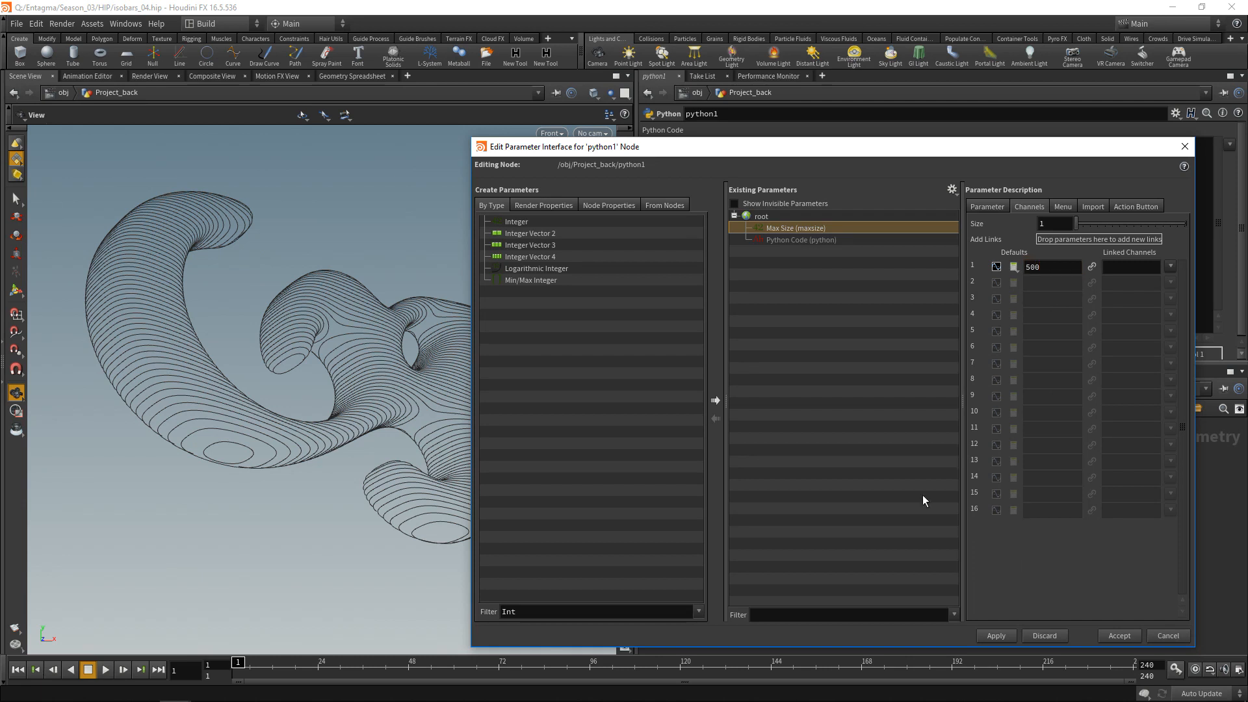
# - Add a file parameter named filename with the label Filename, apply the changes and close the parameter interface editor
pyautogui.click(1000, 207)
pyautogui.moveTo(682, 146); pyautogui.dragTo(509, 130)
pyautogui.doubleClick(322, 596)
pyautogui.write('File')
pyautogui.press('Return')
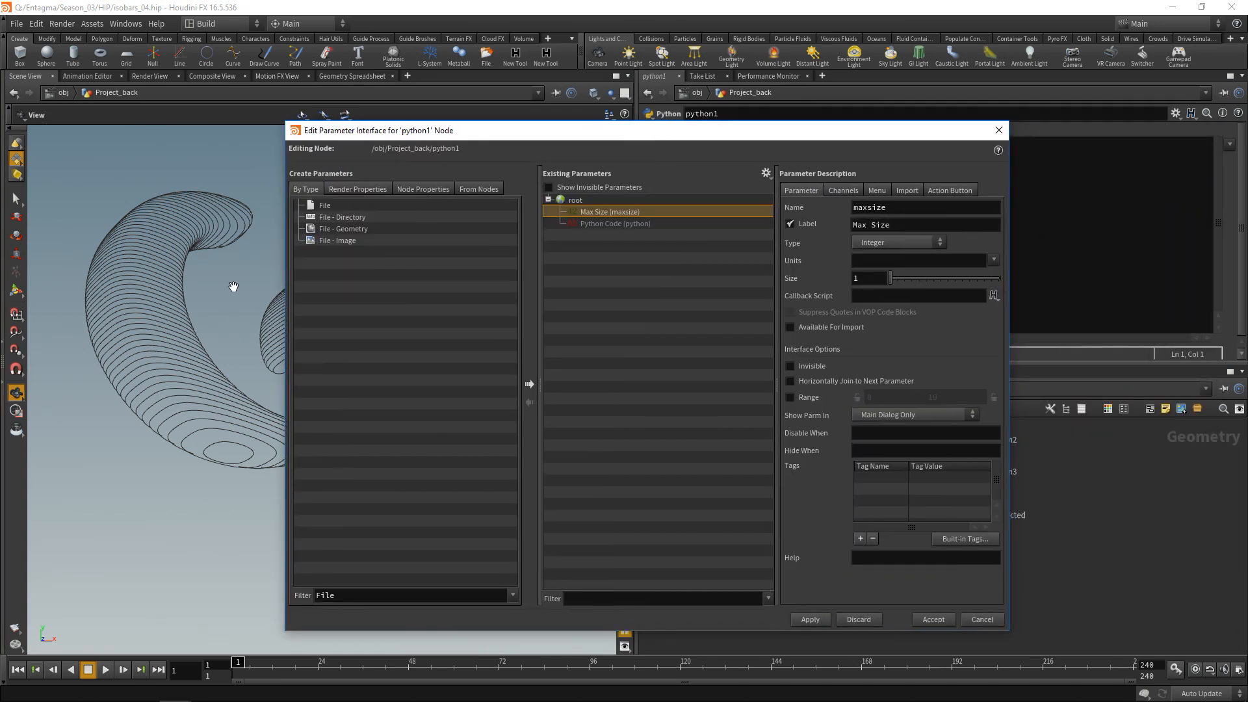
pyautogui.moveTo(324, 205); pyautogui.dragTo(694, 221)
pyautogui.doubleClick(881, 205)
pyautogui.write('filename')
pyautogui.press('Tab')
pyautogui.write('Filename')
pyautogui.click(811, 619)
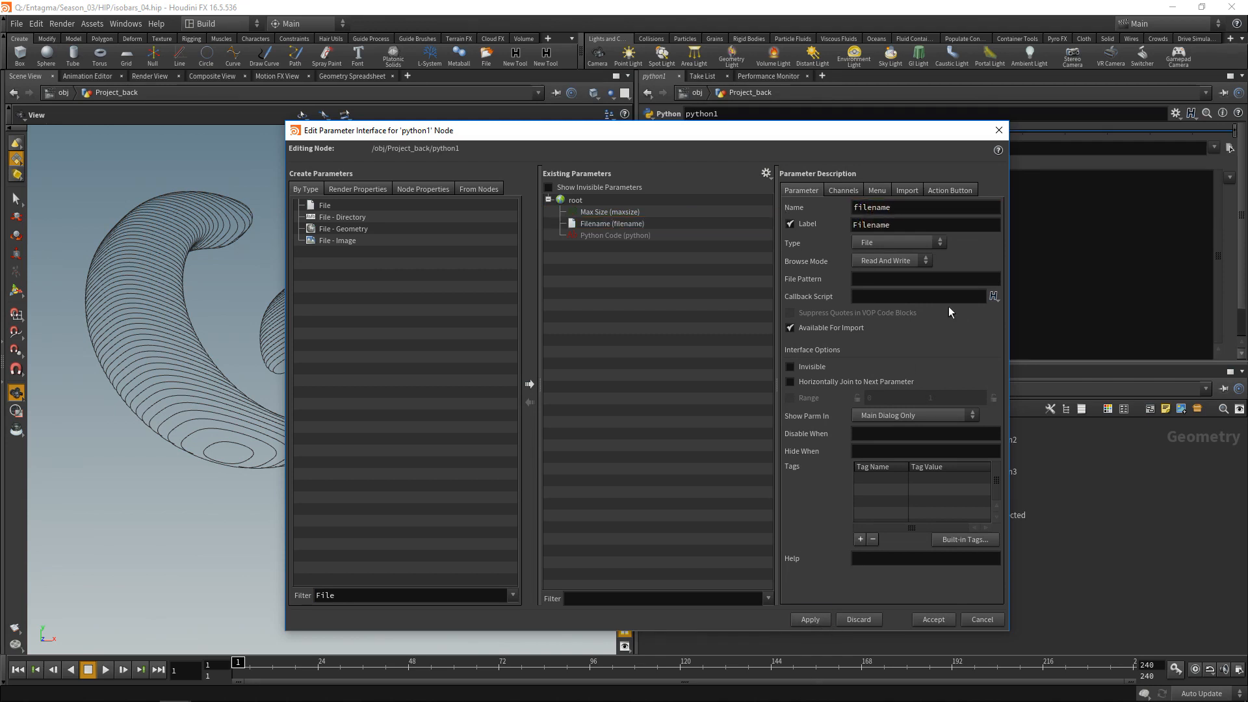
pyautogui.click(999, 131)
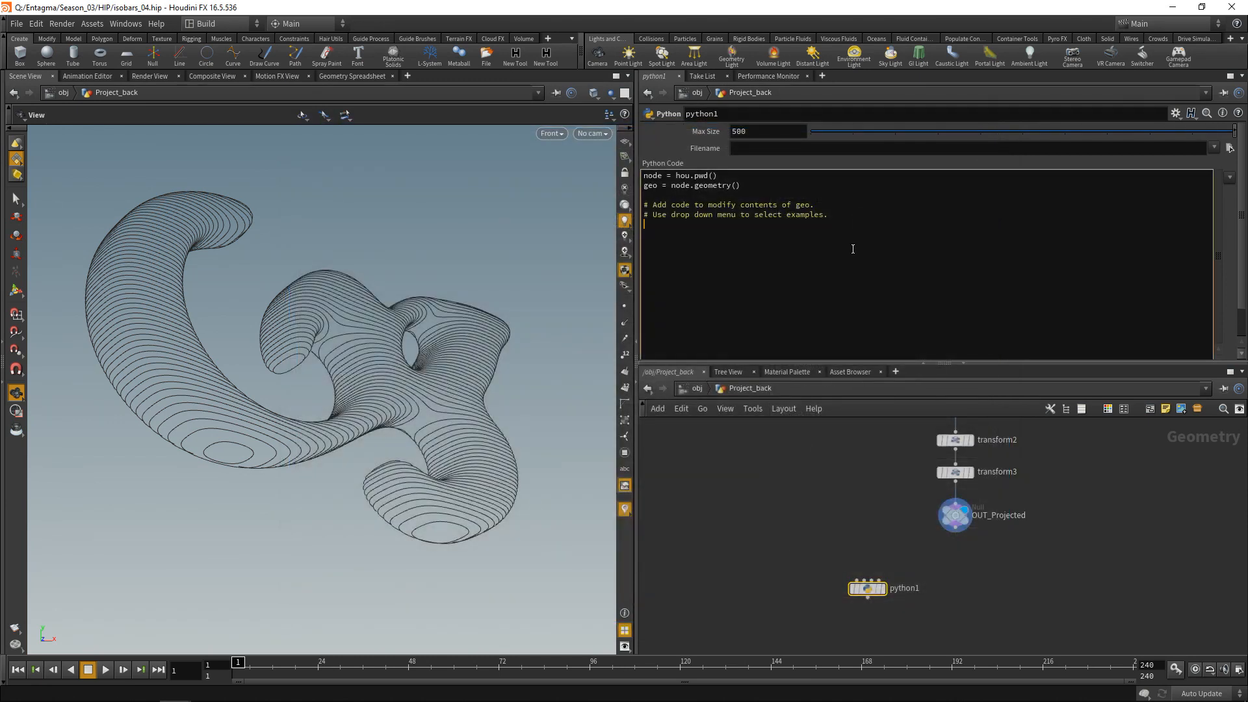
# - Add Python code that reads the filename and maxsize parameters with node.evalParm into variables of the same names
pyautogui.write('filename = ')
pyautogui.write('node.evalParm')
pyautogui.write("('filenam")
pyautogui.write("e') ")
pyautogui.write('maxsize = node.eval')
pyautogui.write("Parm('maxsize') ")
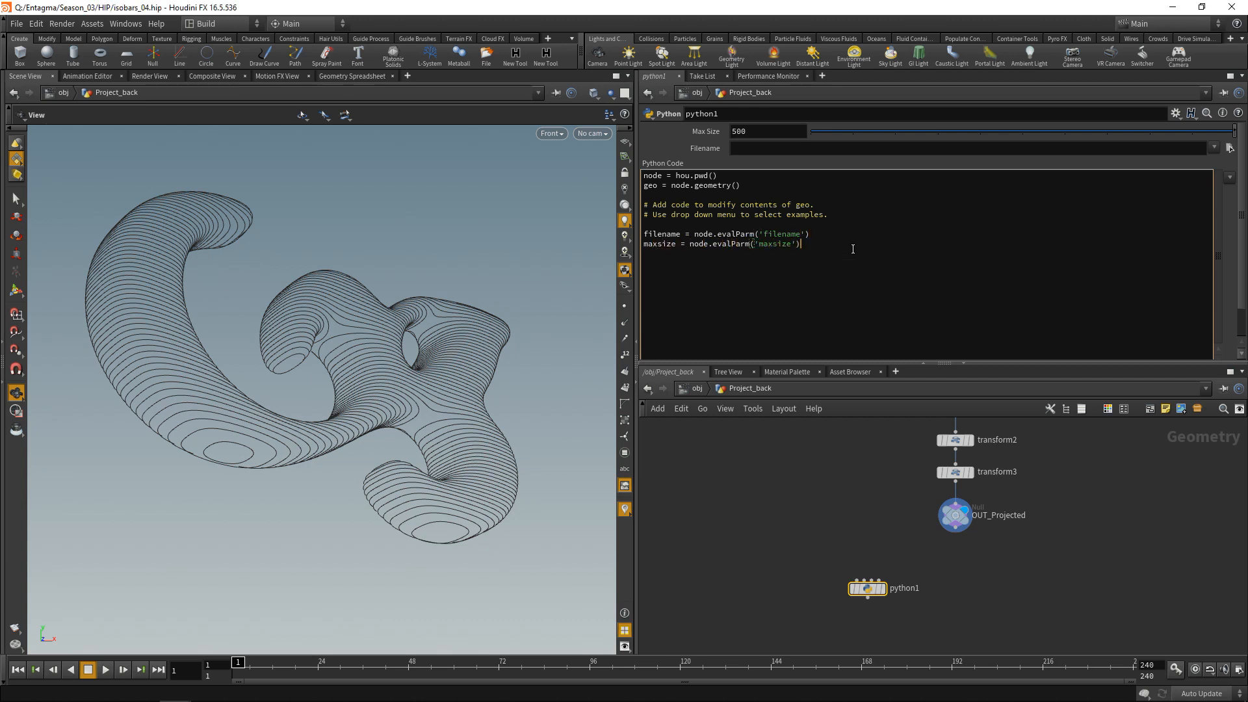
# - Add the line "print filename, maxsize" to the code and display the python1 node to run it
pyautogui.write('print(filename, maxsize(')
pyautogui.press('Return')
pyautogui.write(')')
pyautogui.press('BackSpace')
pyautogui.hotkey('ctrl', 'Right')
pyautogui.click(762, 253)
pyautogui.press('BackSpace')
pyautogui.click(676, 254)
pyautogui.press('BackSpace')
pyautogui.moveTo(887, 598)
pyautogui.click(886, 571)
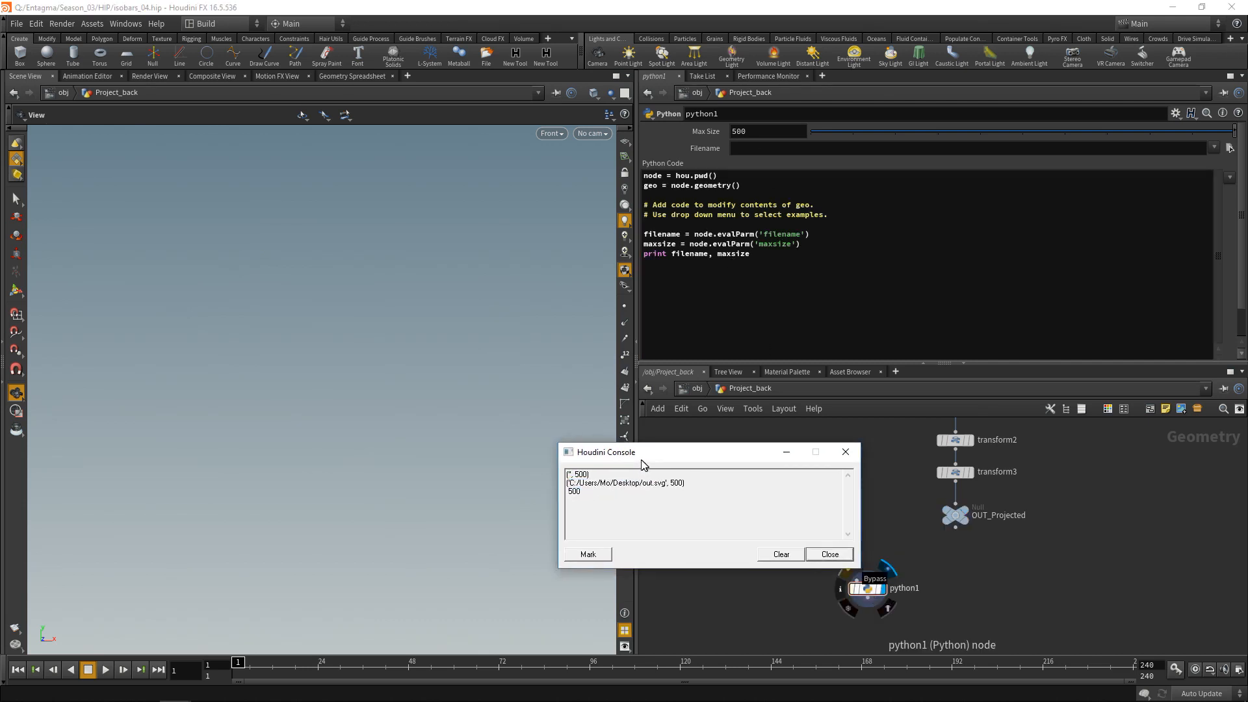
# - Set Filename to $JOB/Desktop/out.svg and check the printed path and size in the console
pyautogui.click(1229, 148)
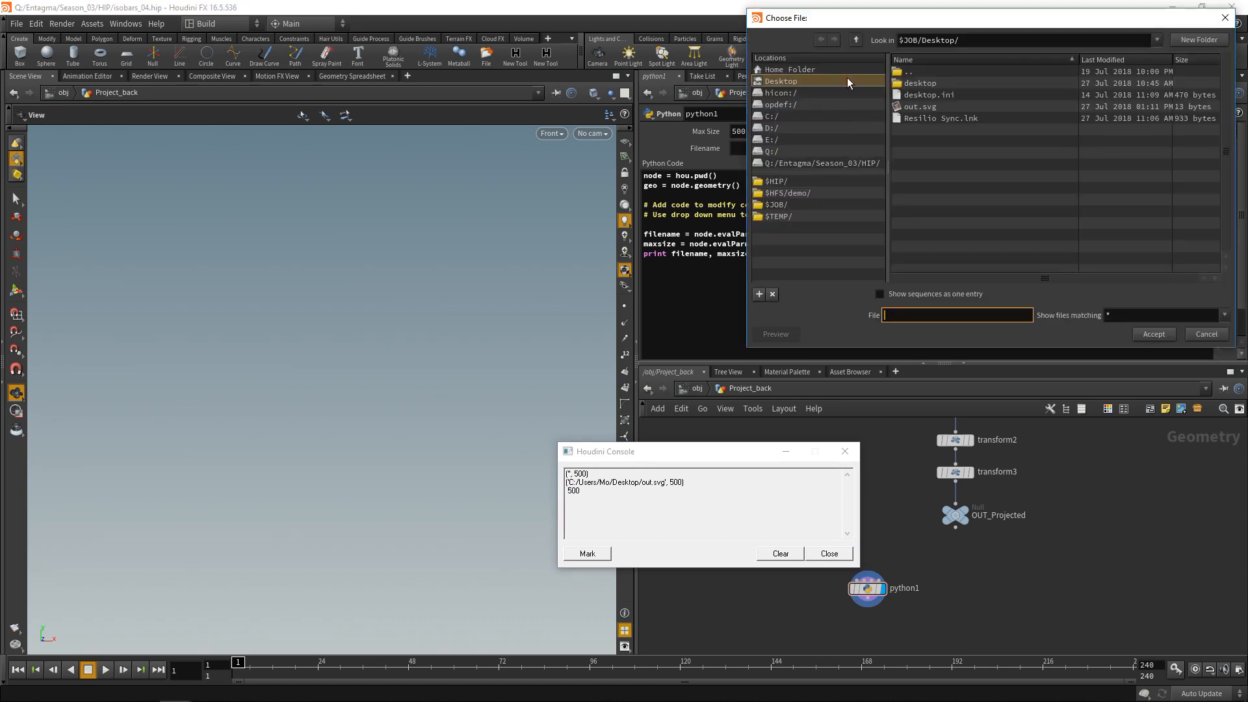
pyautogui.click(920, 107)
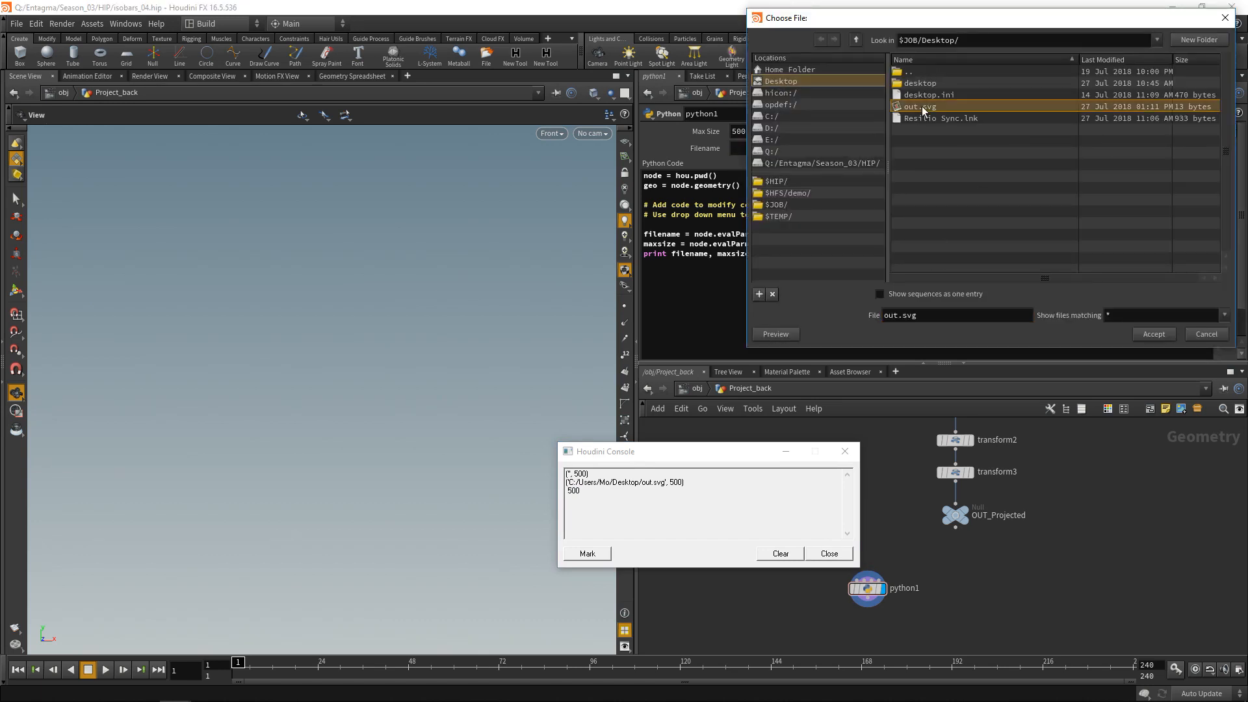
pyautogui.click(1149, 333)
pyautogui.moveTo(675, 505); pyautogui.dragTo(490, 501)
pyautogui.click(594, 502)
pyautogui.moveTo(660, 500); pyautogui.dragTo(625, 501)
pyautogui.click(666, 499)
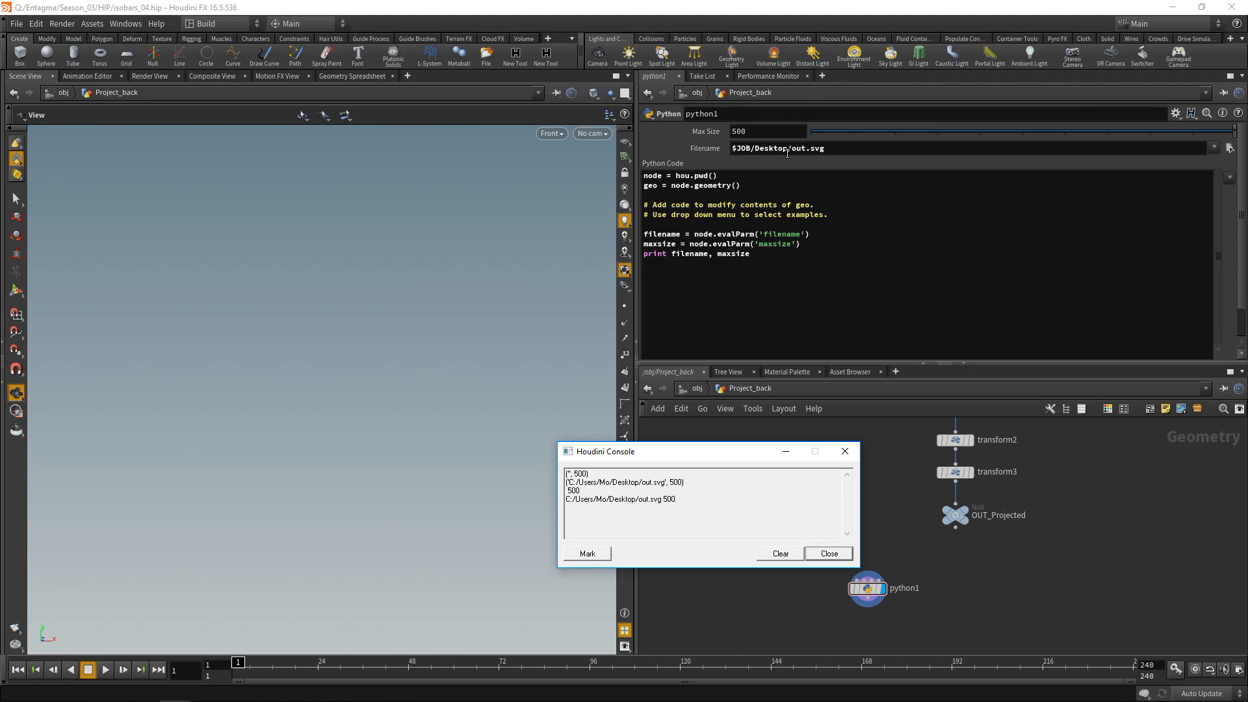
# - Test the console output by sliding Max Size to 10 and resetting it to 500
pyautogui.moveTo(1066, 138); pyautogui.dragTo(1235, 132)
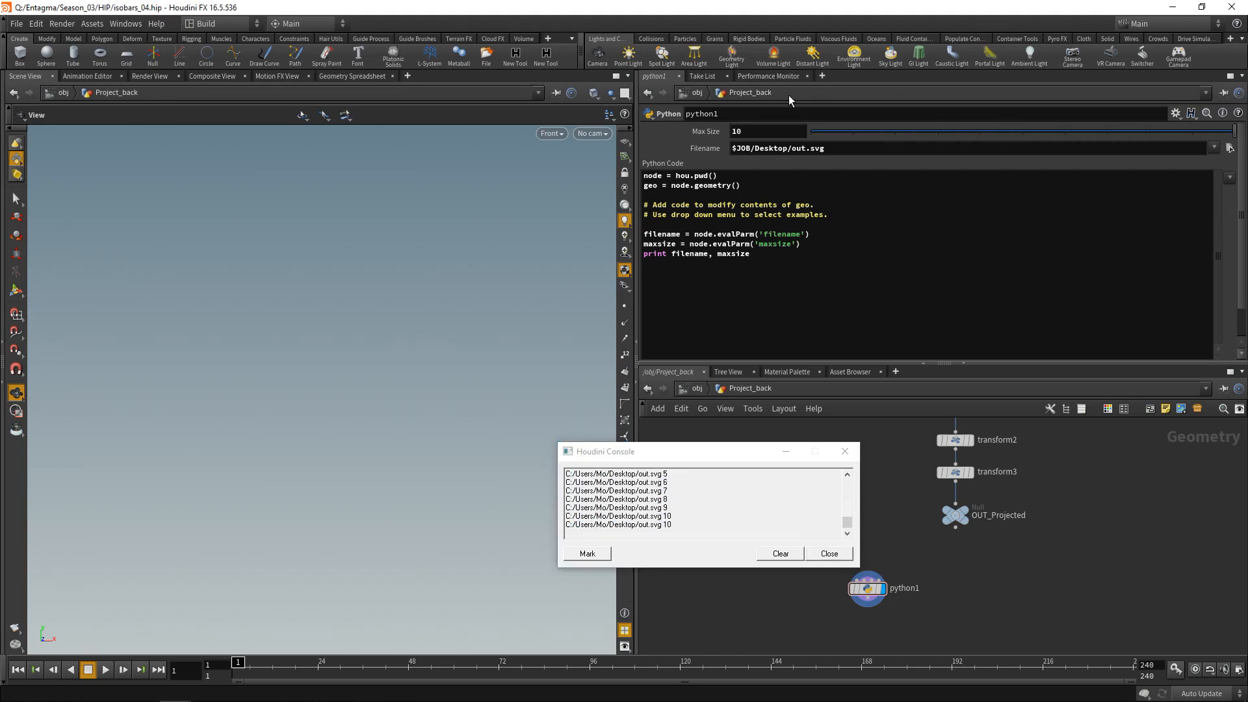
pyautogui.moveTo(760, 131); pyautogui.dragTo(678, 131)
pyautogui.write('50')
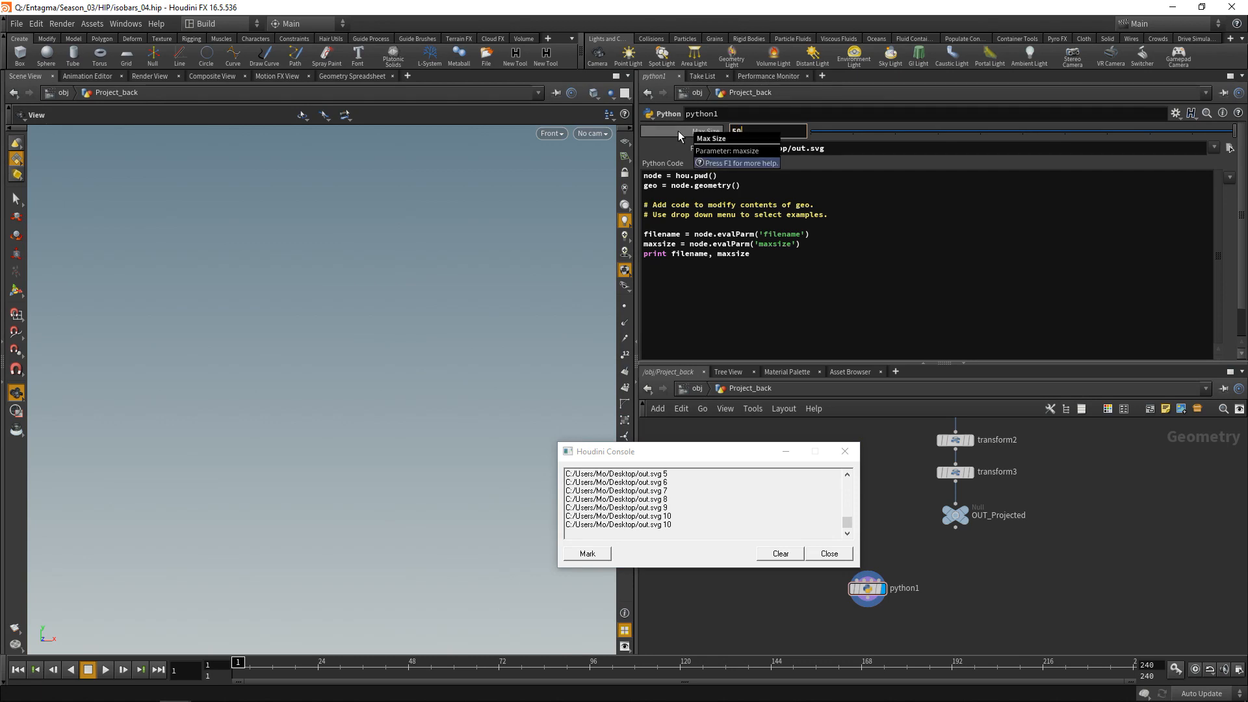
pyautogui.write('0')
pyautogui.press('Return')
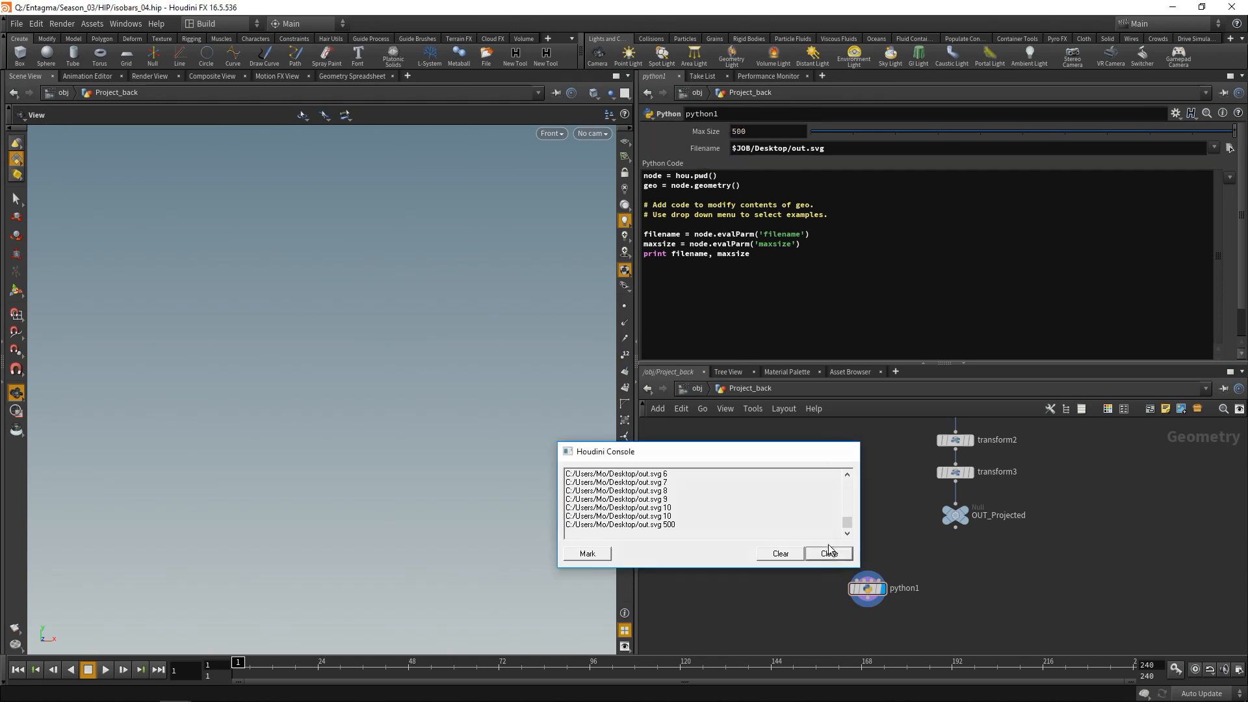
# - Close the console and delete the print line from the Python code
pyautogui.click(829, 552)
pyautogui.click(759, 276)
pyautogui.moveTo(644, 265); pyautogui.dragTo(643, 253)
pyautogui.press('BackSpace')
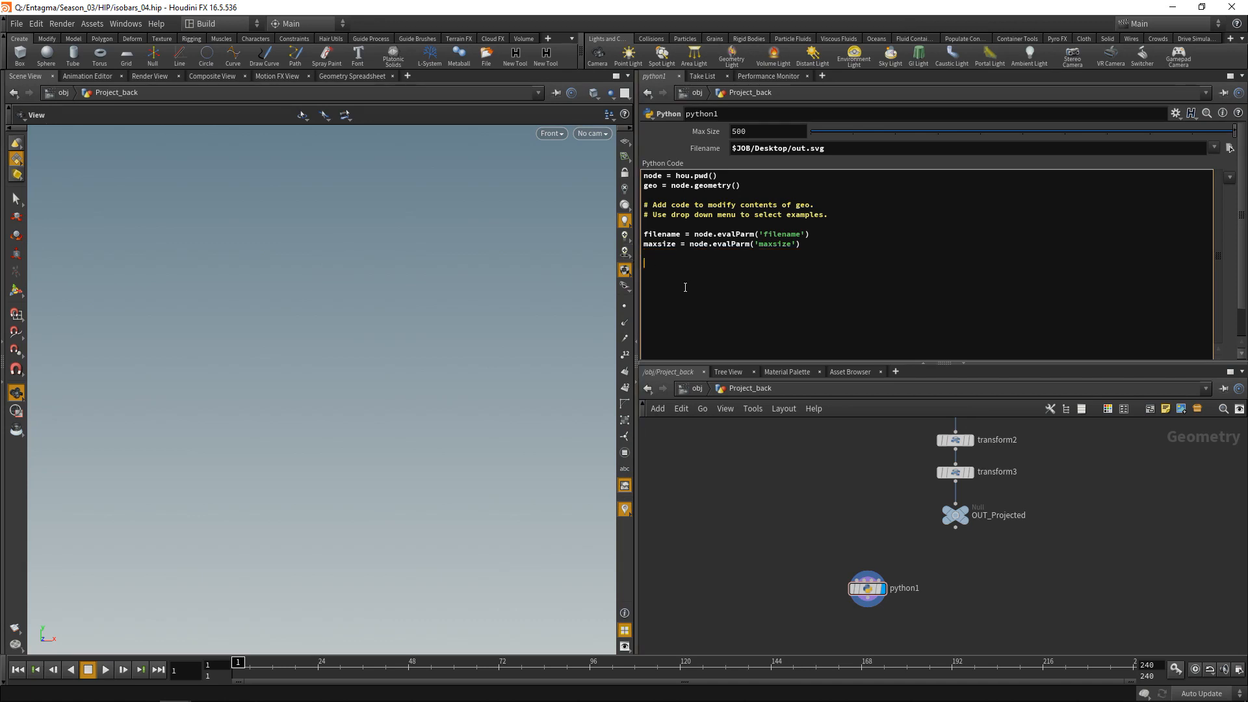
# - Add a "with open(filename, 'w') as fp:" block that writes 'Hello, World!' to the file
pyautogui.write('with open(')
pyautogui.write("filename, 'w')")
pyautogui.write(' as fp:')
pyautogui.write("fp.write('H")
pyautogui.write('eloo')
pyautogui.write('o, World!')
pyautogui.write("')")
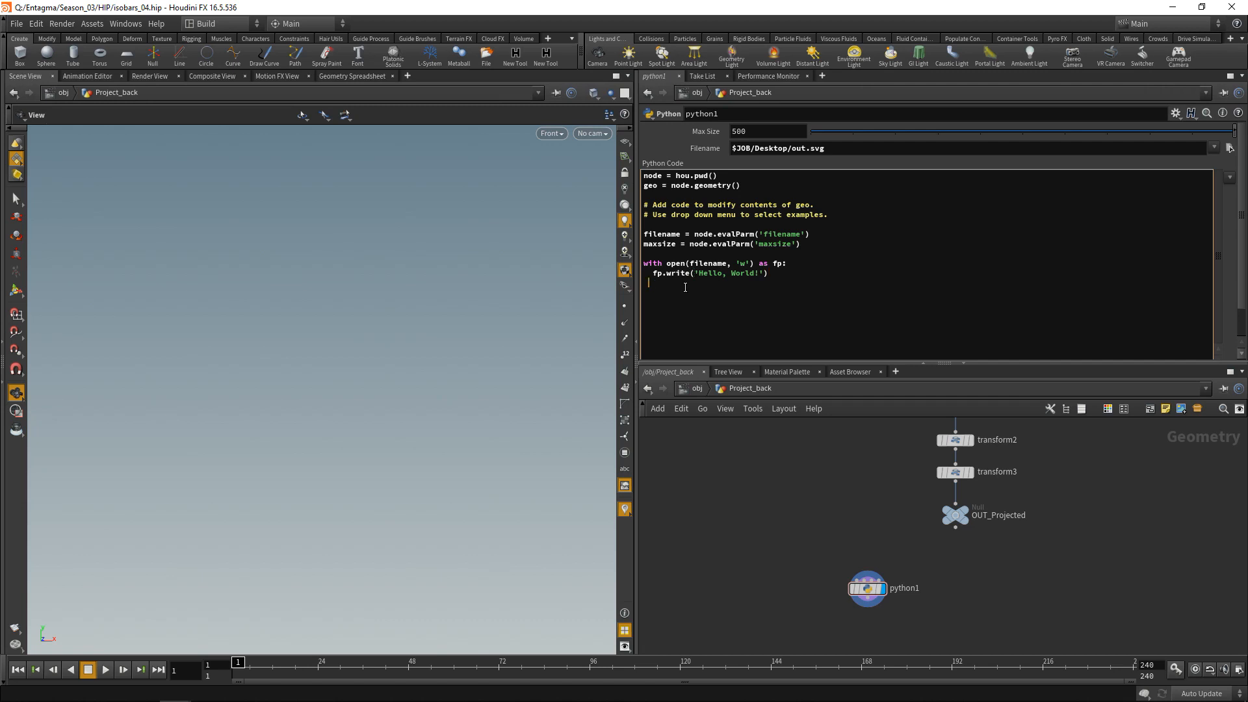
# - Switch to Notepad++ and reload out.svg to check the text written by the Python node
pyautogui.hotkey('alt', 'Tab')
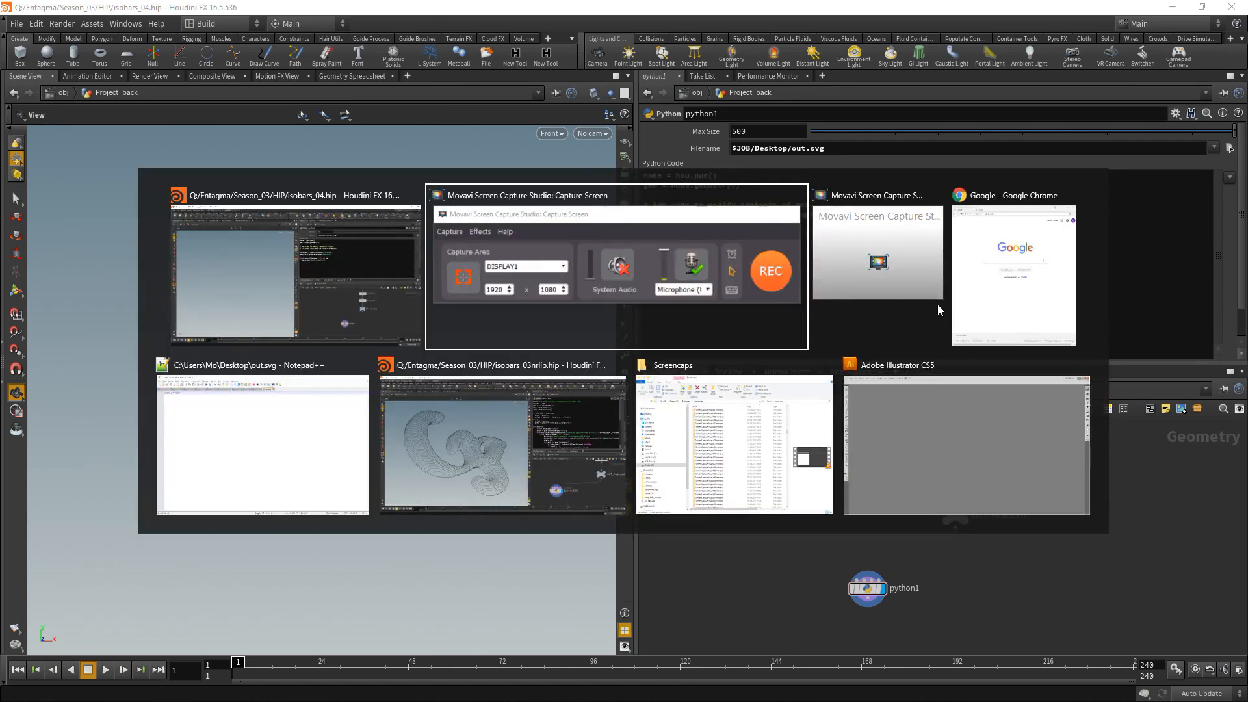
pyautogui.click(251, 452)
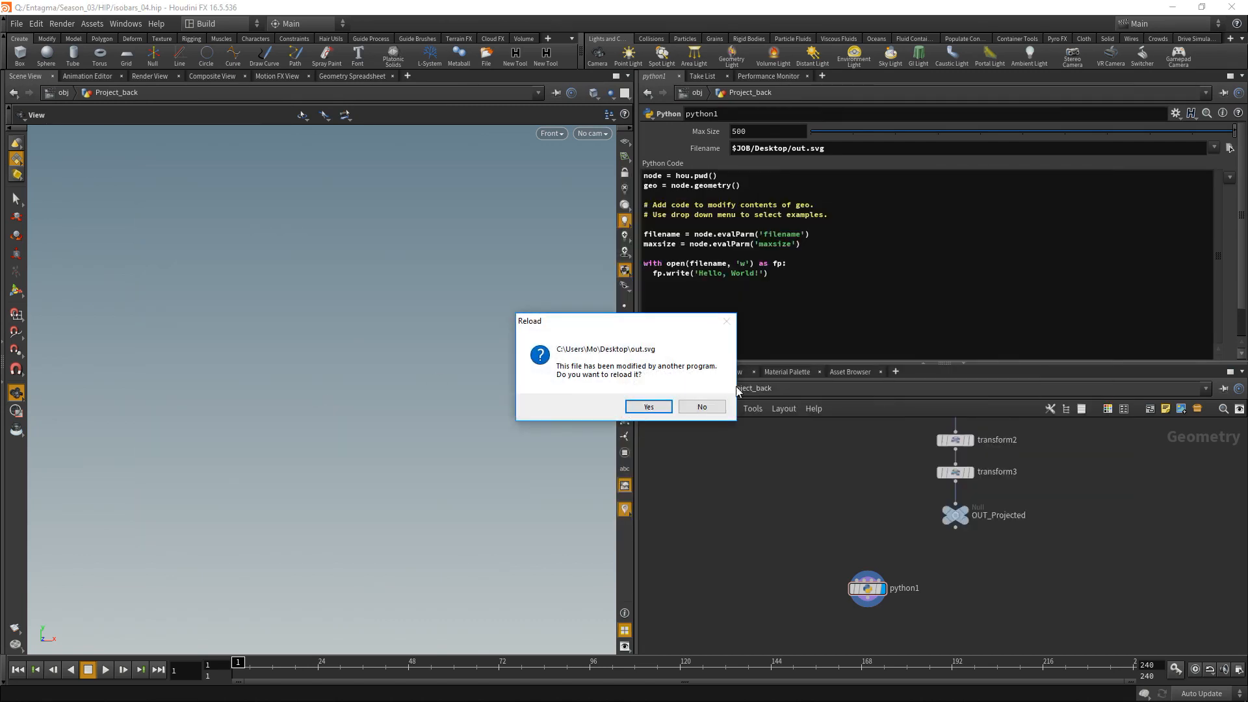
pyautogui.click(645, 408)
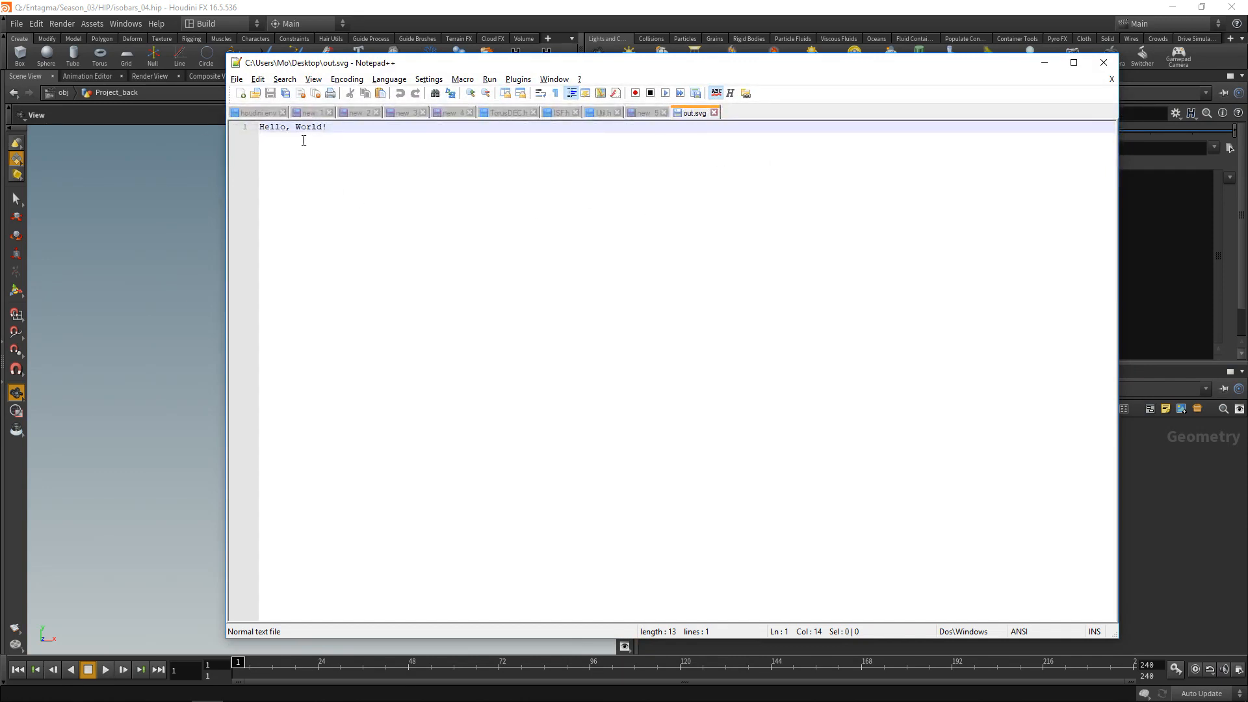
pyautogui.hotkey('ctrl', 'a')
pyautogui.press('Delete')
pyautogui.hotkey('ctrl', 's')
pyautogui.hotkey('alt', 'Tab')
pyautogui.click(724, 290)
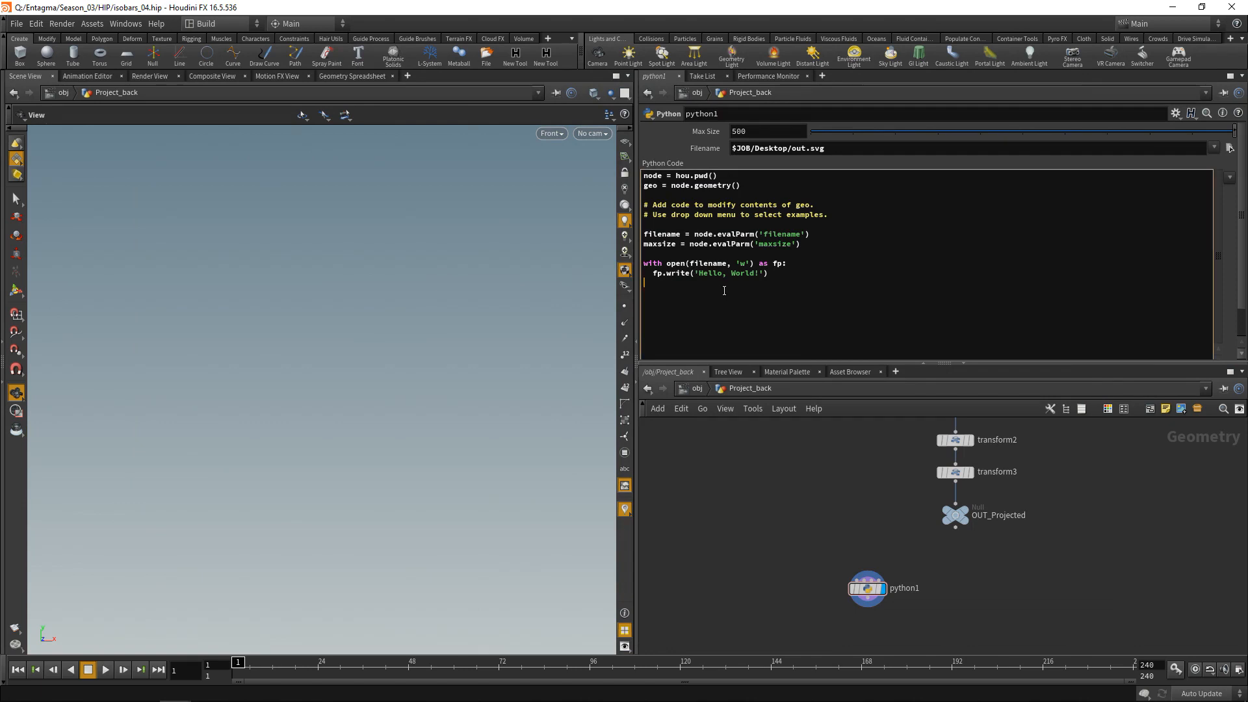
pyautogui.click(743, 525)
pyautogui.hotkey('alt', 'Tab')
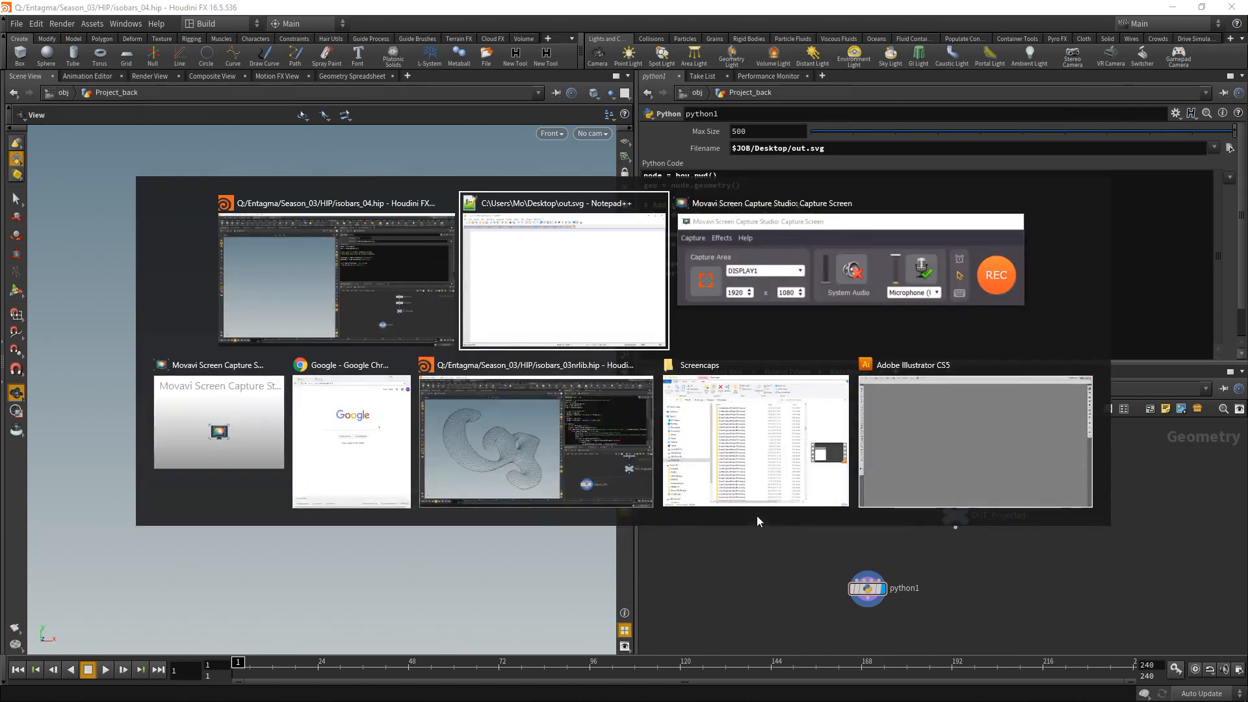
pyautogui.click(1226, 483)
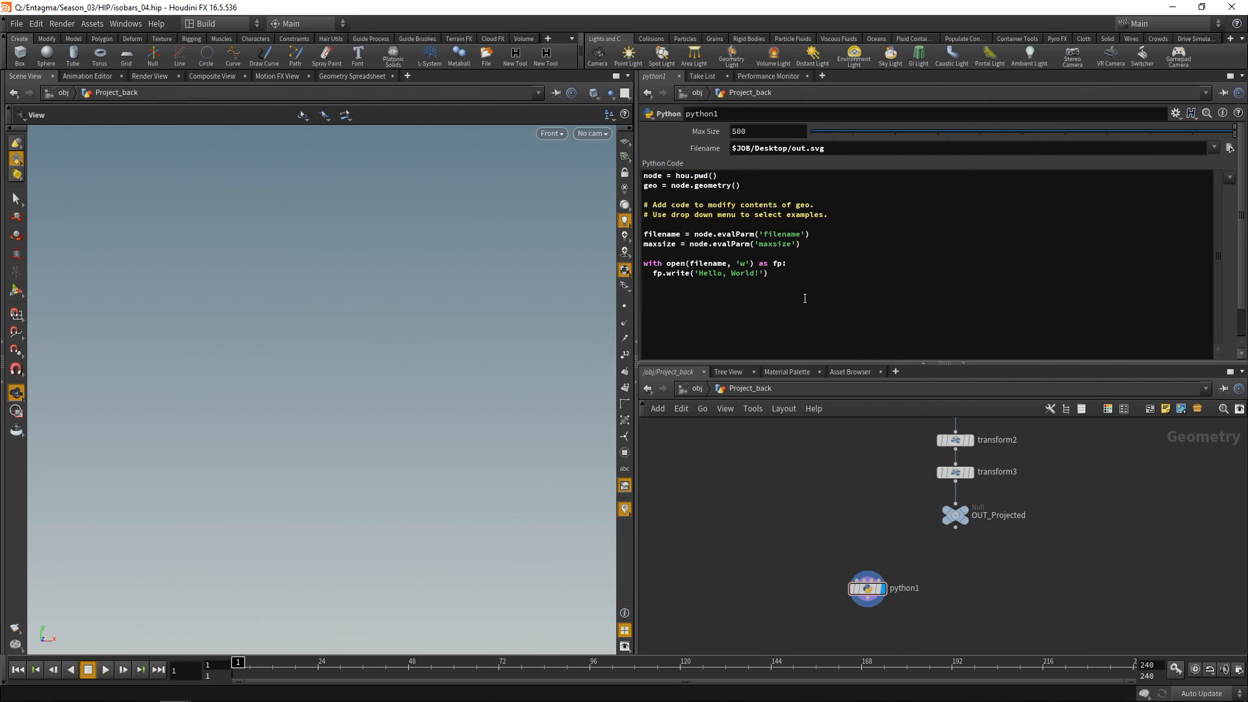
# - Switch to Chrome and search Google for "svg document structure"
pyautogui.click(785, 288)
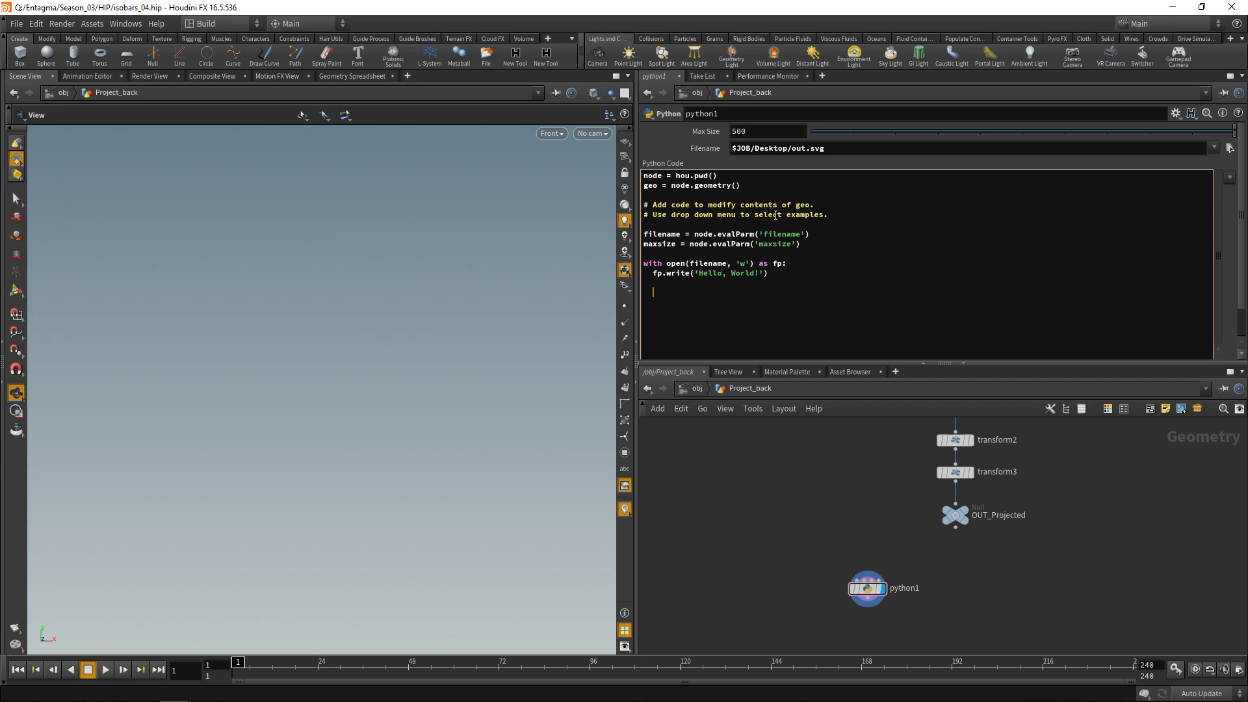
pyautogui.hotkey('alt', 'Tab')
pyautogui.hotkey('alt', 'Tab')
pyautogui.hotkey('alt', 'Tab')
pyautogui.click(397, 411)
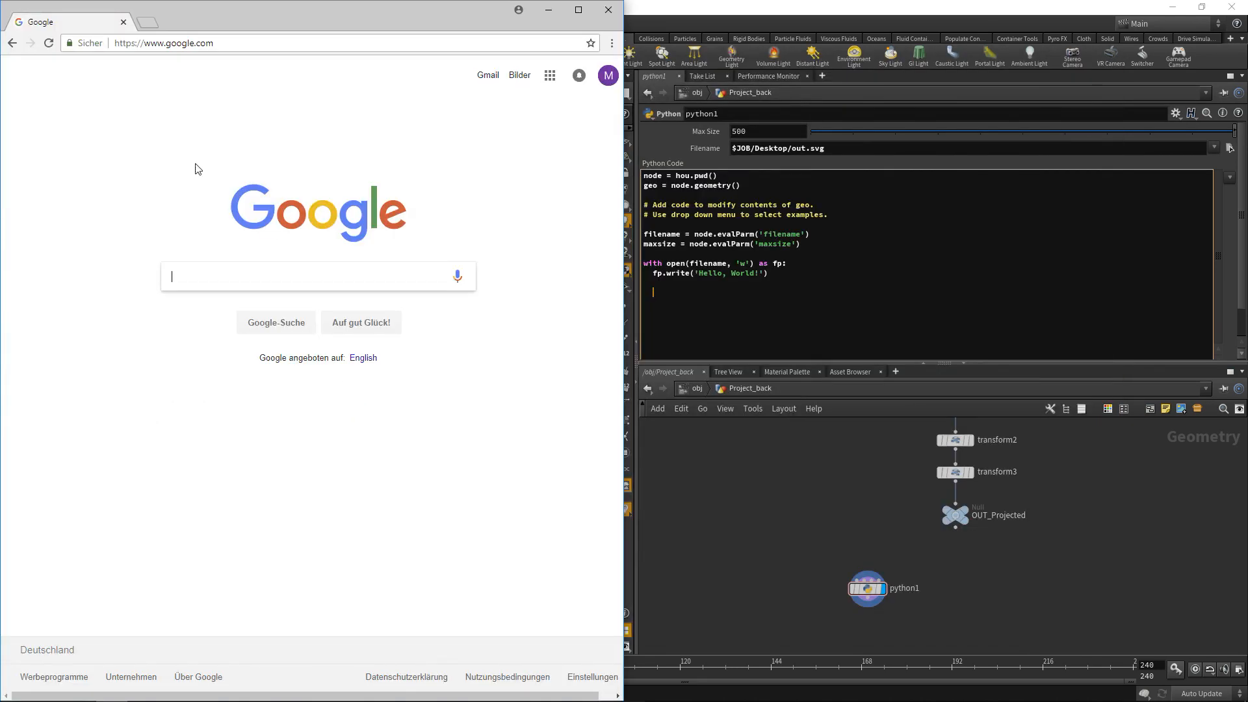
pyautogui.click(236, 269)
pyautogui.write('sv')
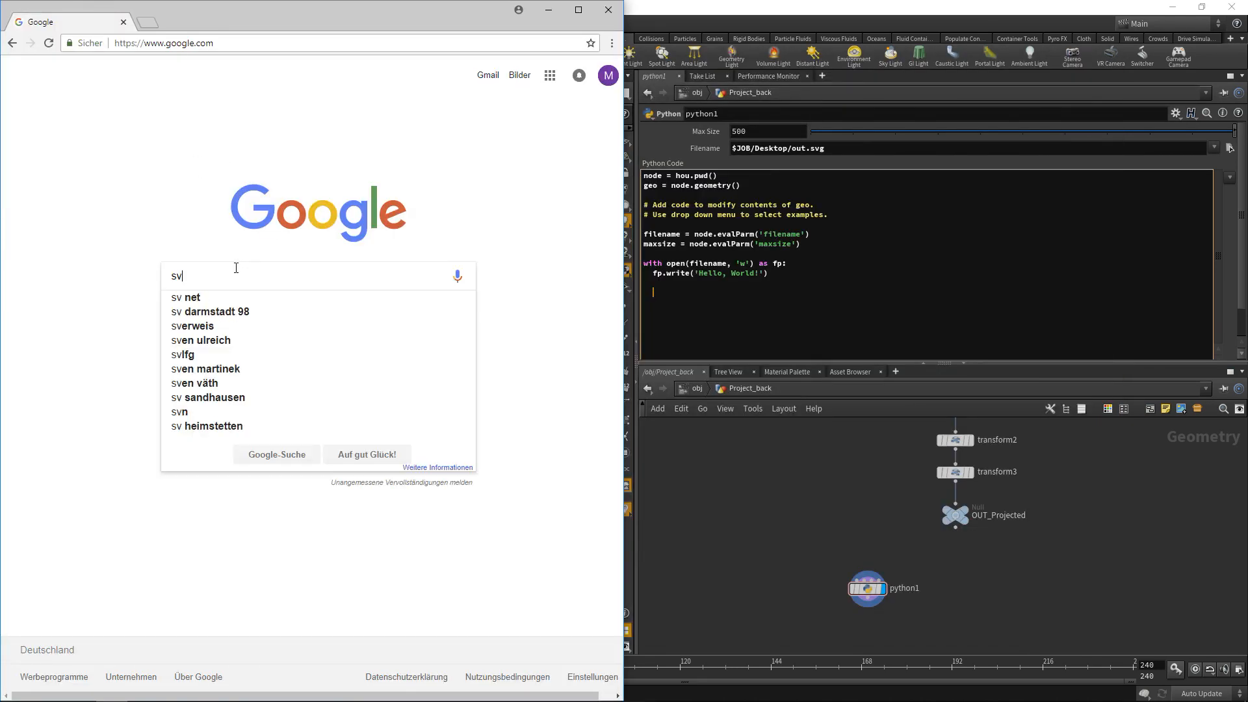
pyautogui.press('BackSpace')
pyautogui.write('g document ')
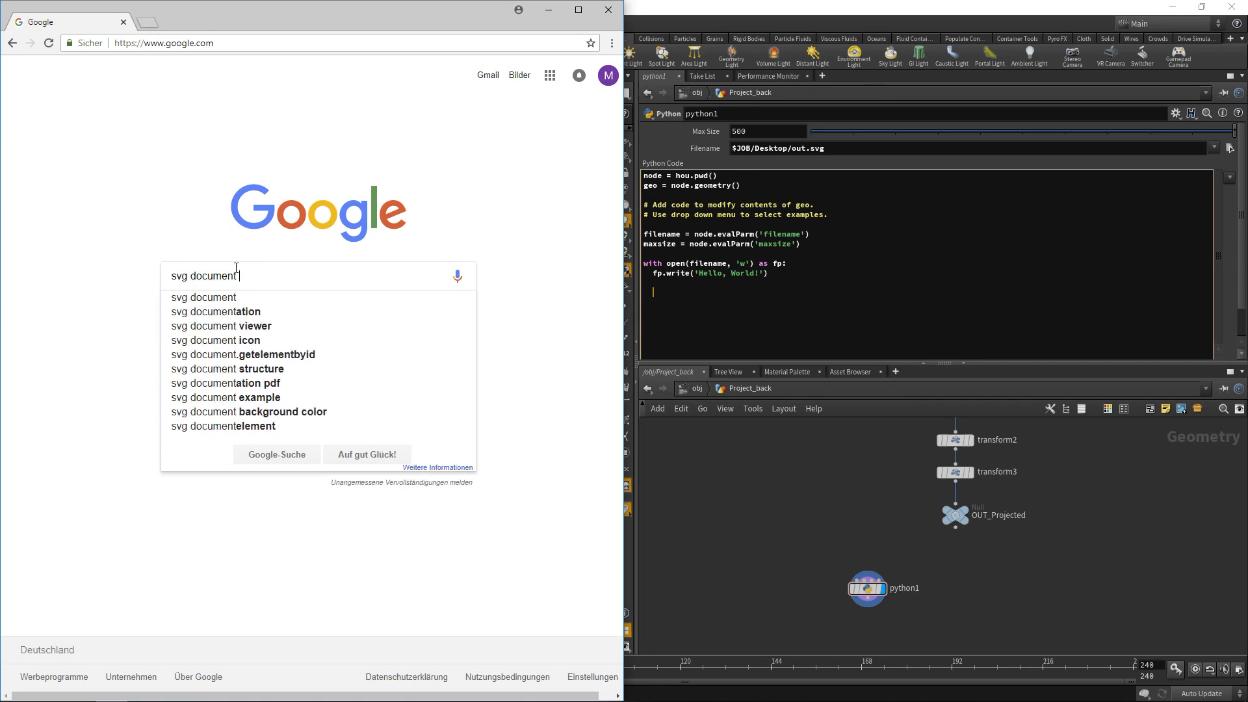
pyautogui.write('structure')
pyautogui.press('Return')
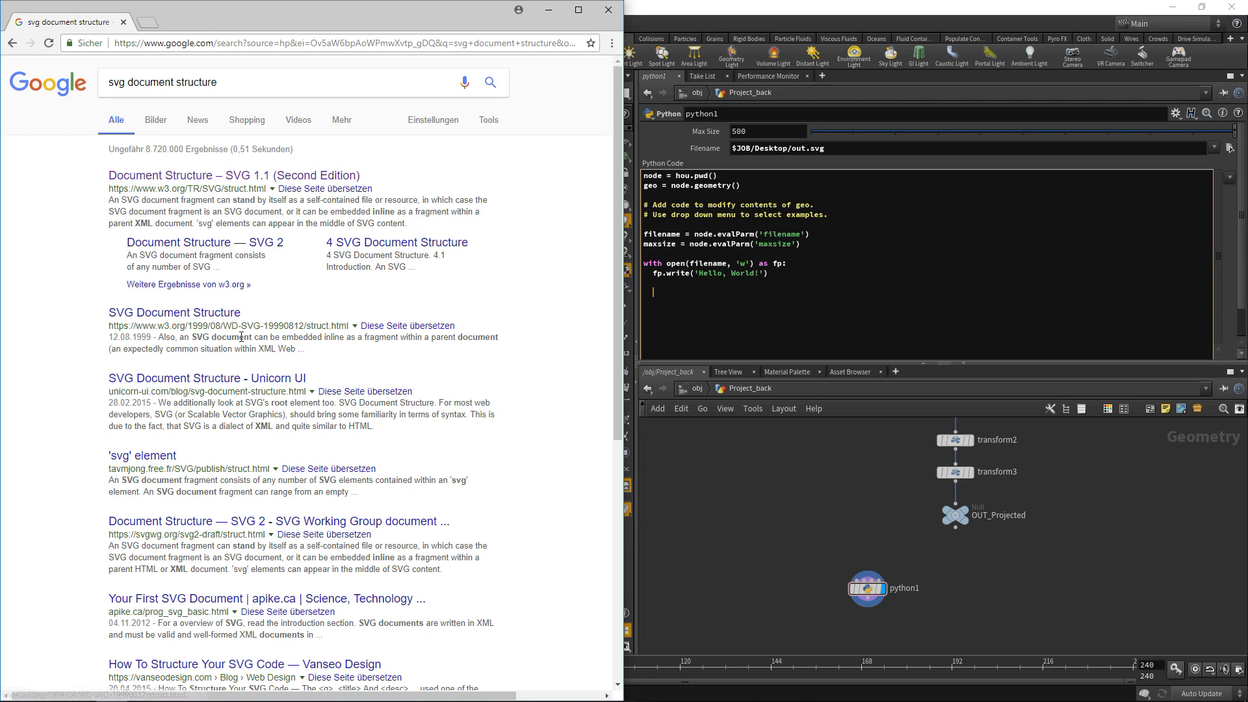
# - Open the W3C "Document Structure – SVG 1.1" page and examine the header and rect elements of the stand-alone SVG example
pyautogui.click(198, 179)
pyautogui.scroll(-3, 410, 250)
pyautogui.scroll(-4, 404, 249)
pyautogui.scroll(4, 258, 326)
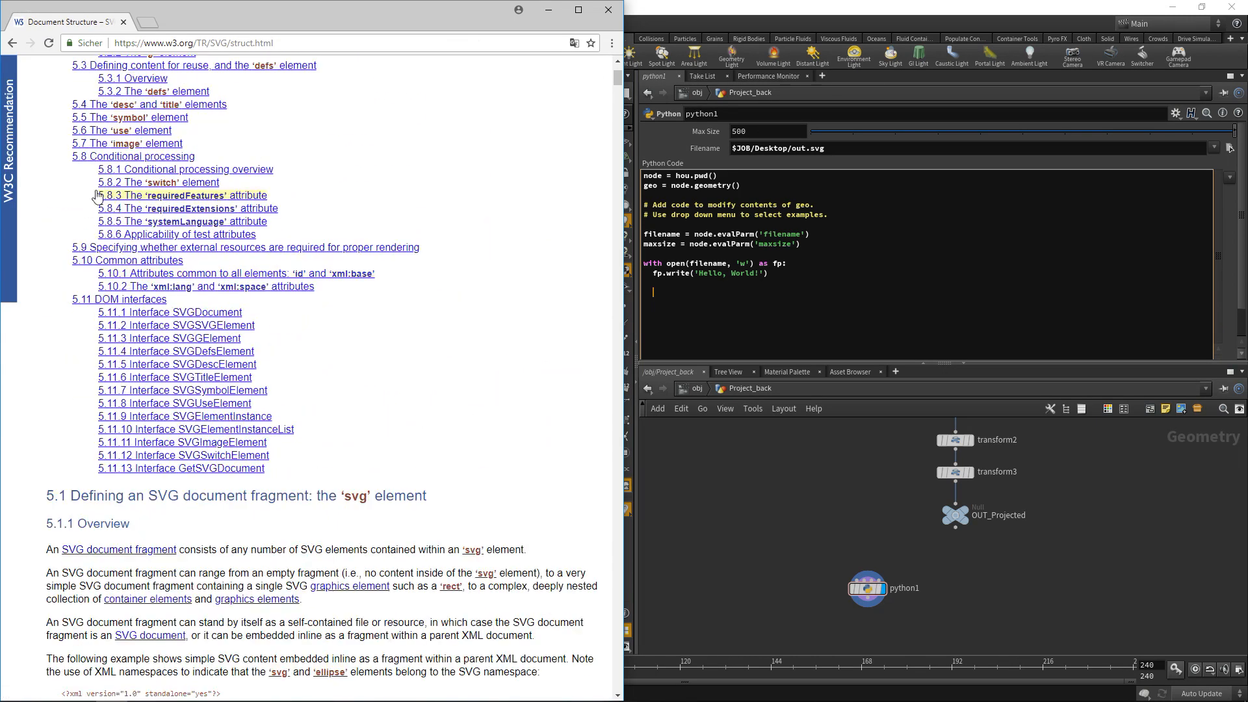
pyautogui.scroll(-7, 258, 327)
pyautogui.moveTo(227, 412); pyautogui.dragTo(285, 379)
pyautogui.click(63, 372)
pyautogui.moveTo(70, 382); pyautogui.dragTo(230, 416)
pyautogui.click(194, 429)
pyautogui.moveTo(148, 511); pyautogui.dragTo(65, 422)
pyautogui.click(351, 525)
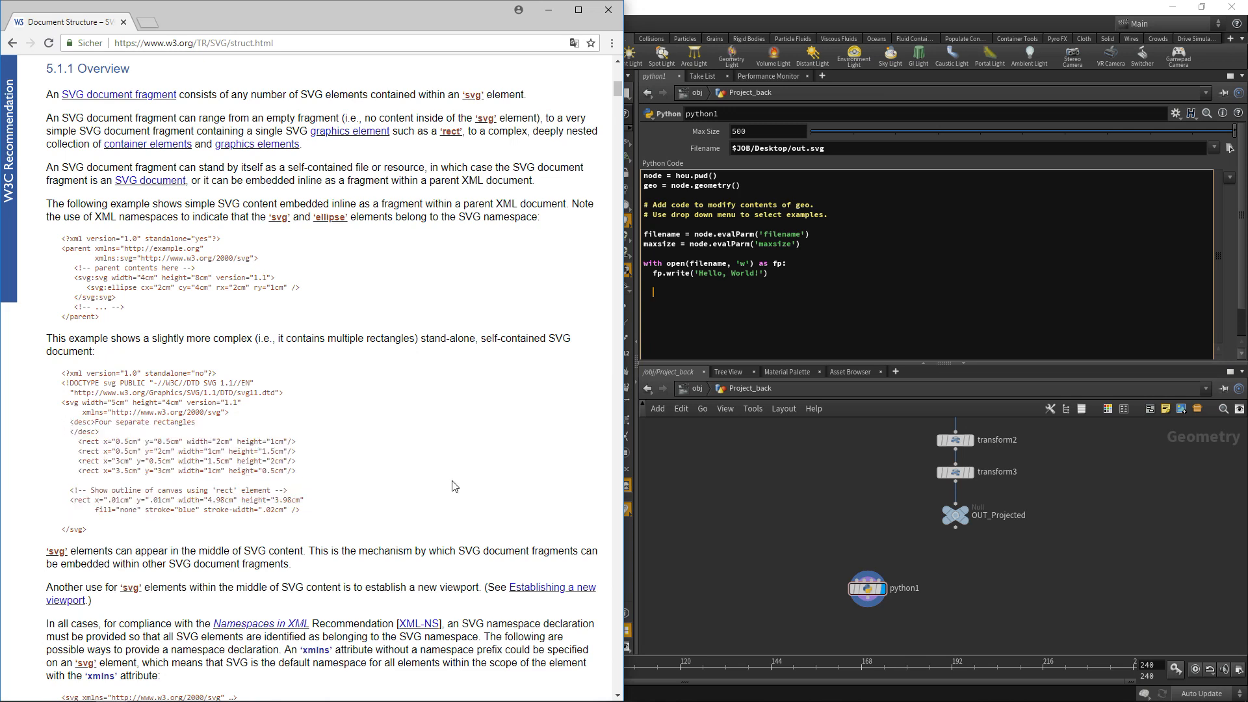
# - Display OUT_Projected in Houdini and replace 'Hello, World!' in the Python code with the W3C example's XML, DOCTYPE and opening svg lines
pyautogui.click(726, 440)
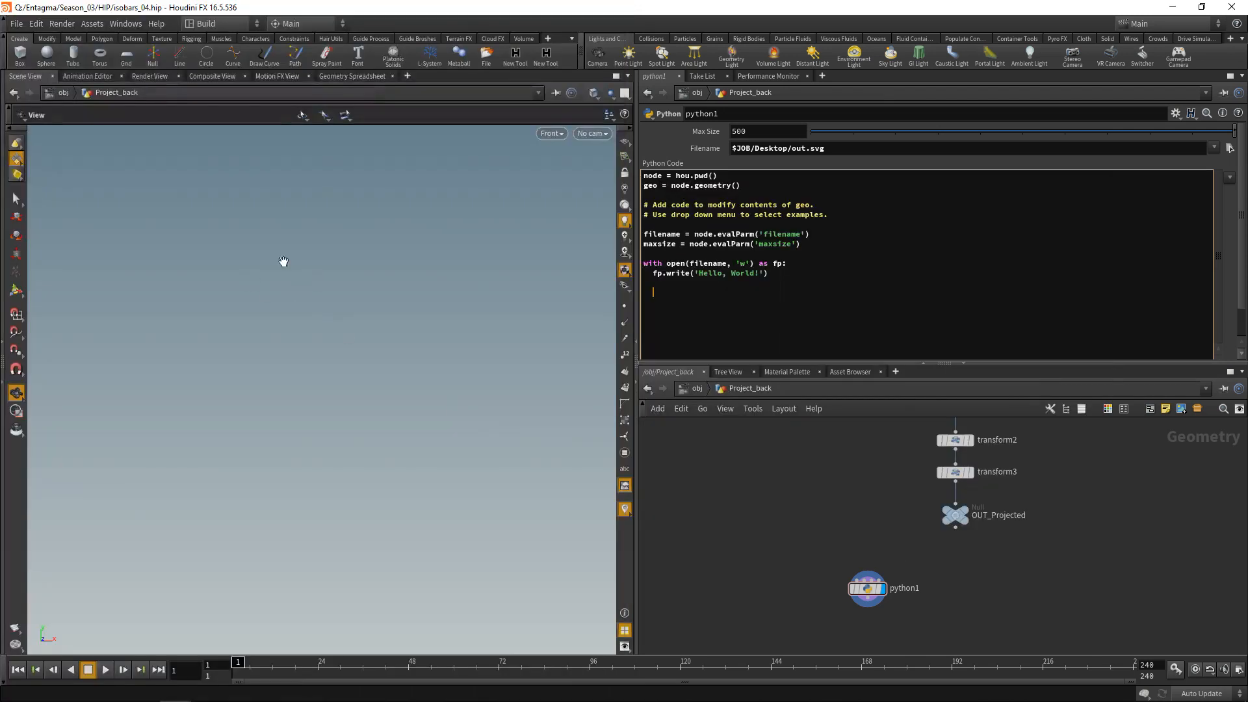
pyautogui.click(964, 518)
pyautogui.hotkey('alt', 'Tab')
pyautogui.moveTo(234, 414); pyautogui.dragTo(28, 367)
pyautogui.hotkey('ctrl', 'c')
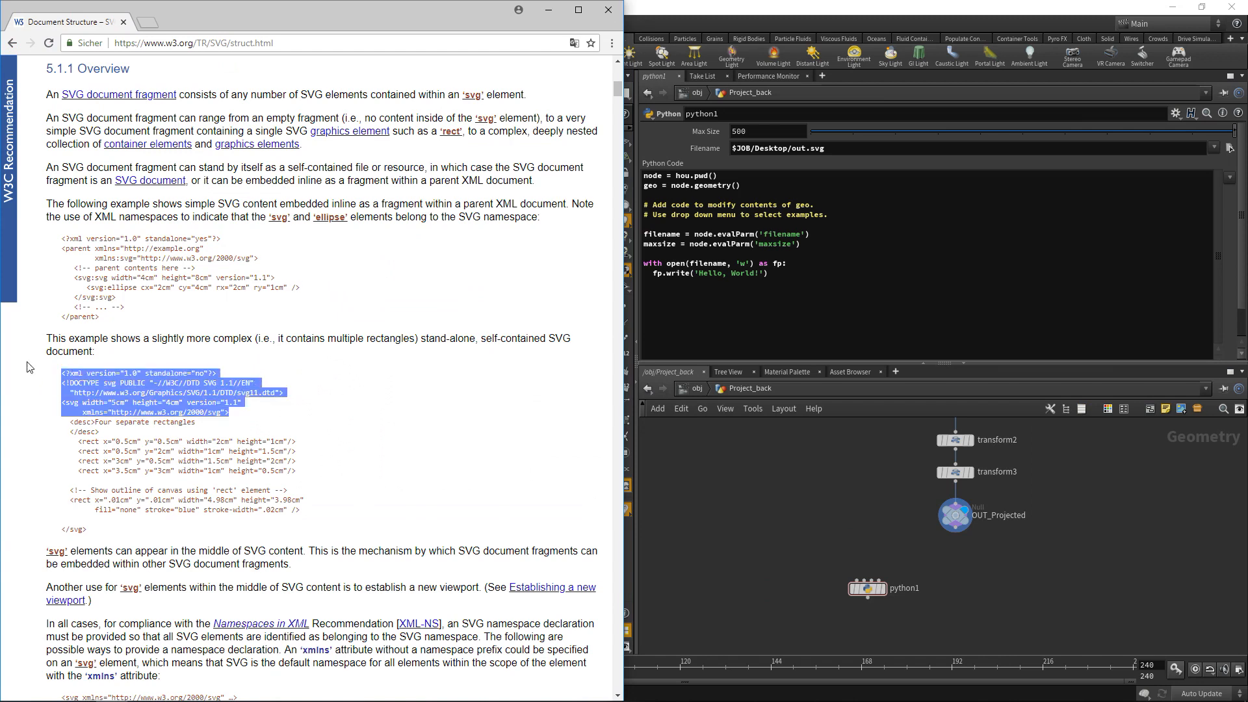
pyautogui.click(785, 279)
pyautogui.moveTo(774, 279); pyautogui.dragTo(697, 272)
pyautogui.hotkey('ctrl', 'v')
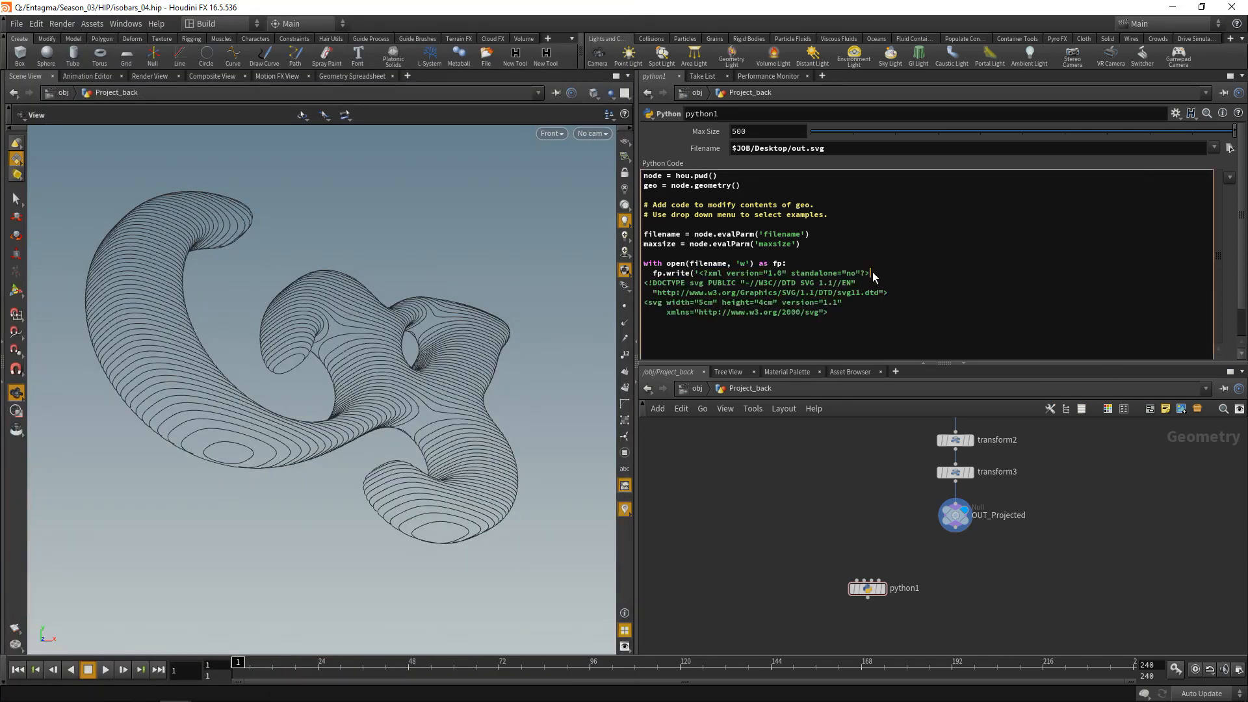
# - Wrap the XML declaration and the one-line DOCTYPE each in its own fp.write call ending with \n
pyautogui.press('BackSpace')
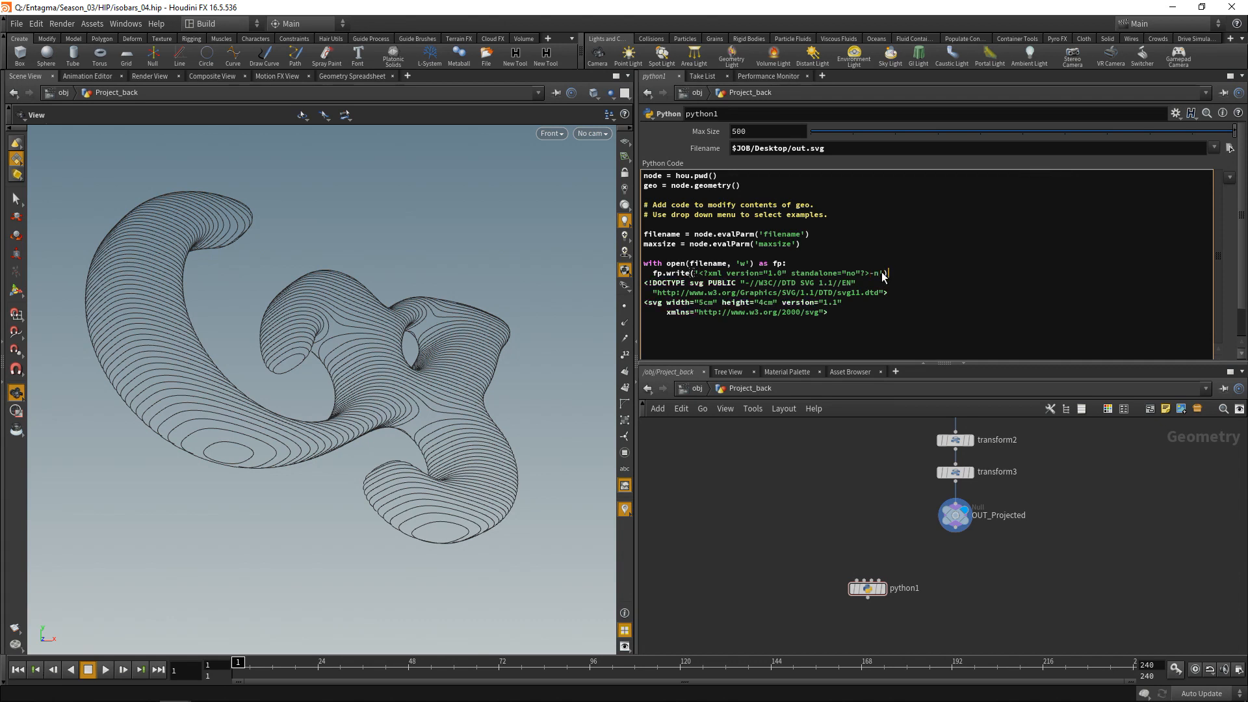
pyautogui.write("\\n')")
pyautogui.hotkey('alt', 'Tab')
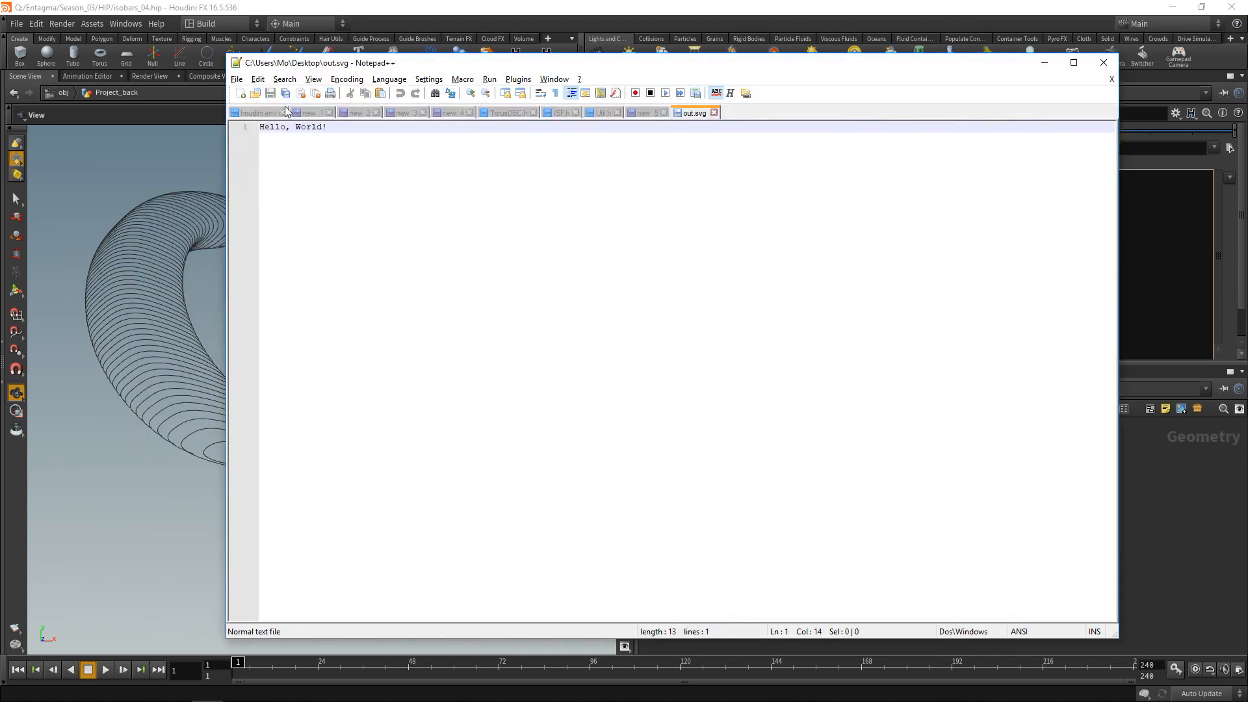
pyautogui.hotkey('ctrl', 'a')
pyautogui.click(899, 352)
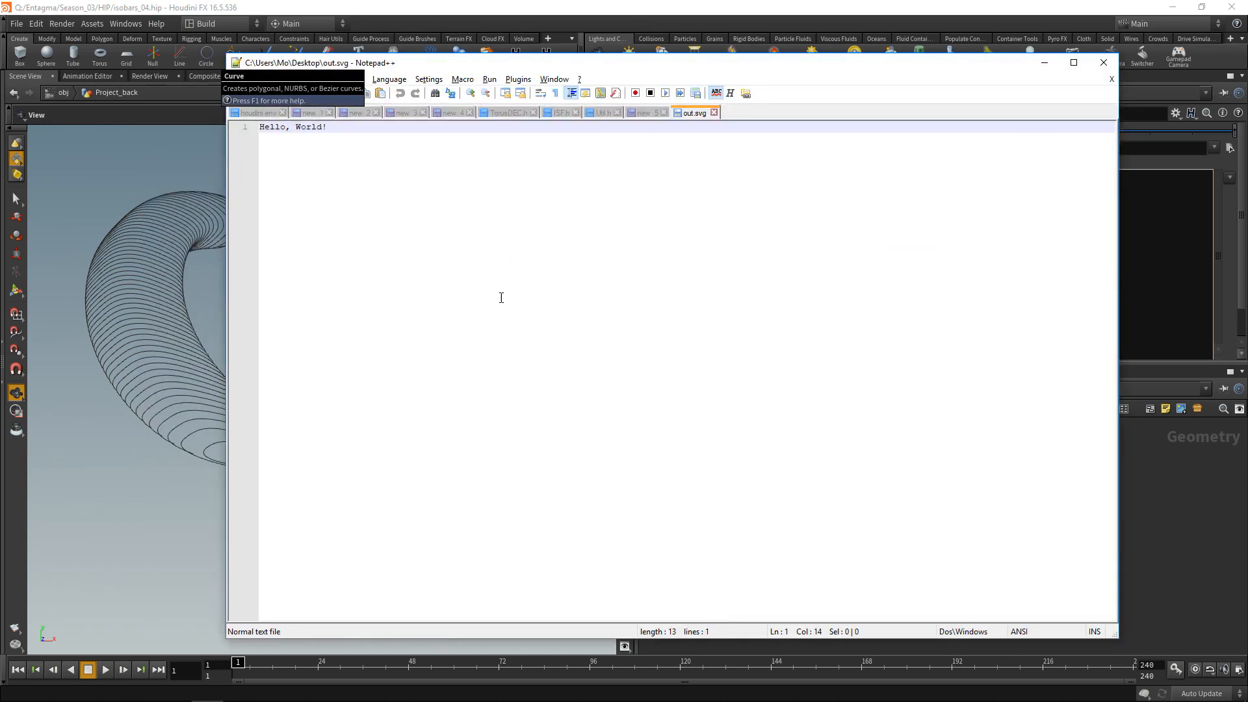
pyautogui.hotkey('alt', 'Tab')
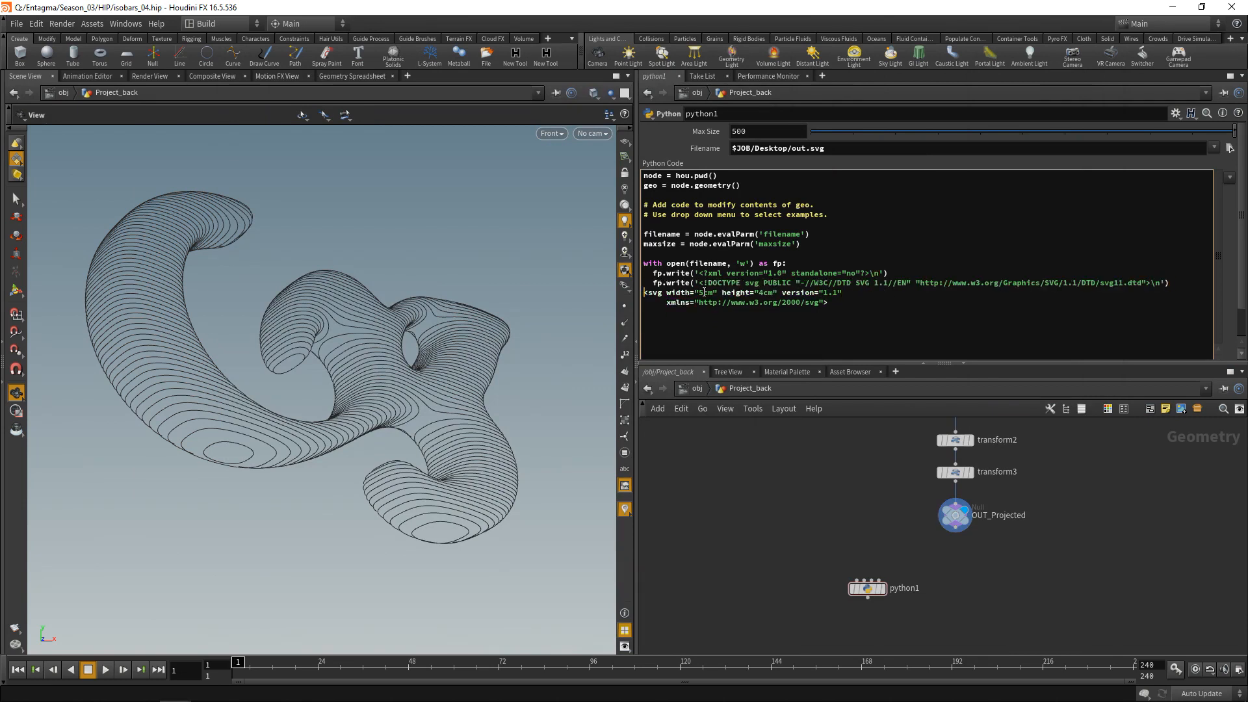
# - Join the opening svg tag into one fp.write line ending with \n and add fp.write('</svg>') below it
pyautogui.write("fp.write('")
pyautogui.press('End')
pyautogui.press('Delete')
pyautogui.press('Delete')
pyautogui.press('Delete')
pyautogui.press('Delete')
pyautogui.press('Delete')
pyautogui.press('End')
pyautogui.write("')fp.write('</svg")
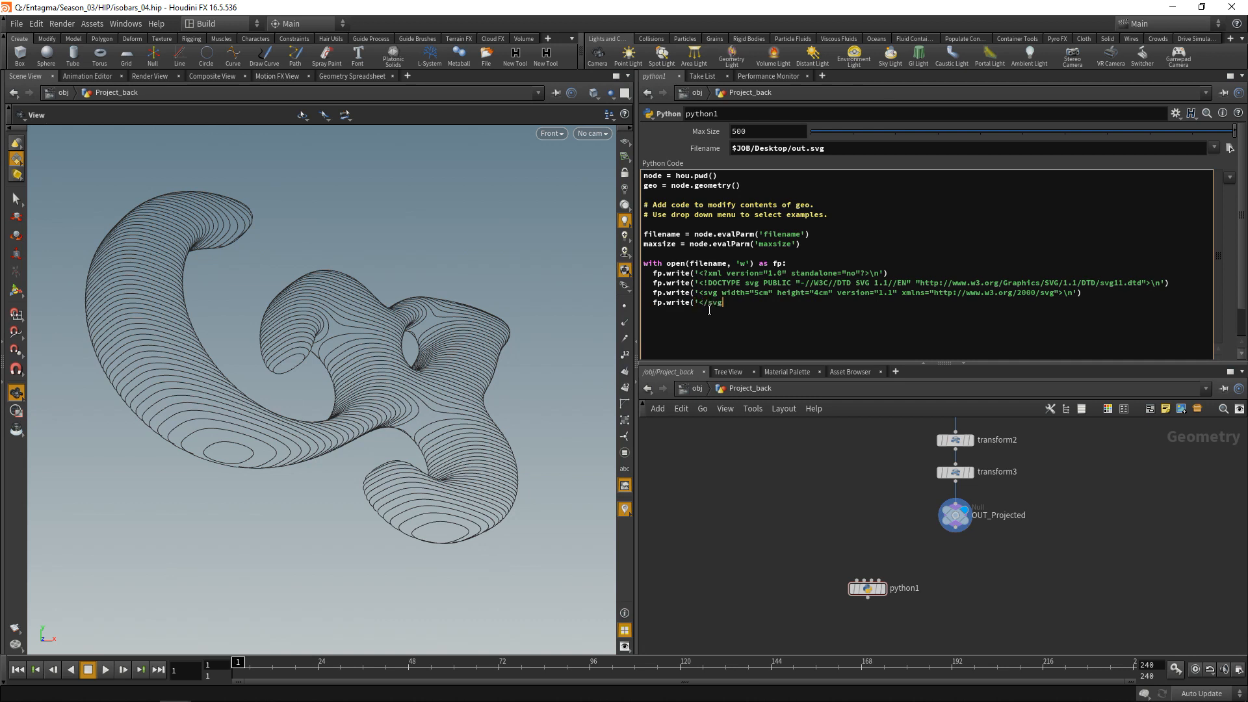
pyautogui.write(">')")
# - Display python1, placed below OUT_Projected, and reload out.svg in Notepad++ to check the written SVG structure
pyautogui.click(882, 588)
pyautogui.moveTo(867, 588); pyautogui.dragTo(944, 571)
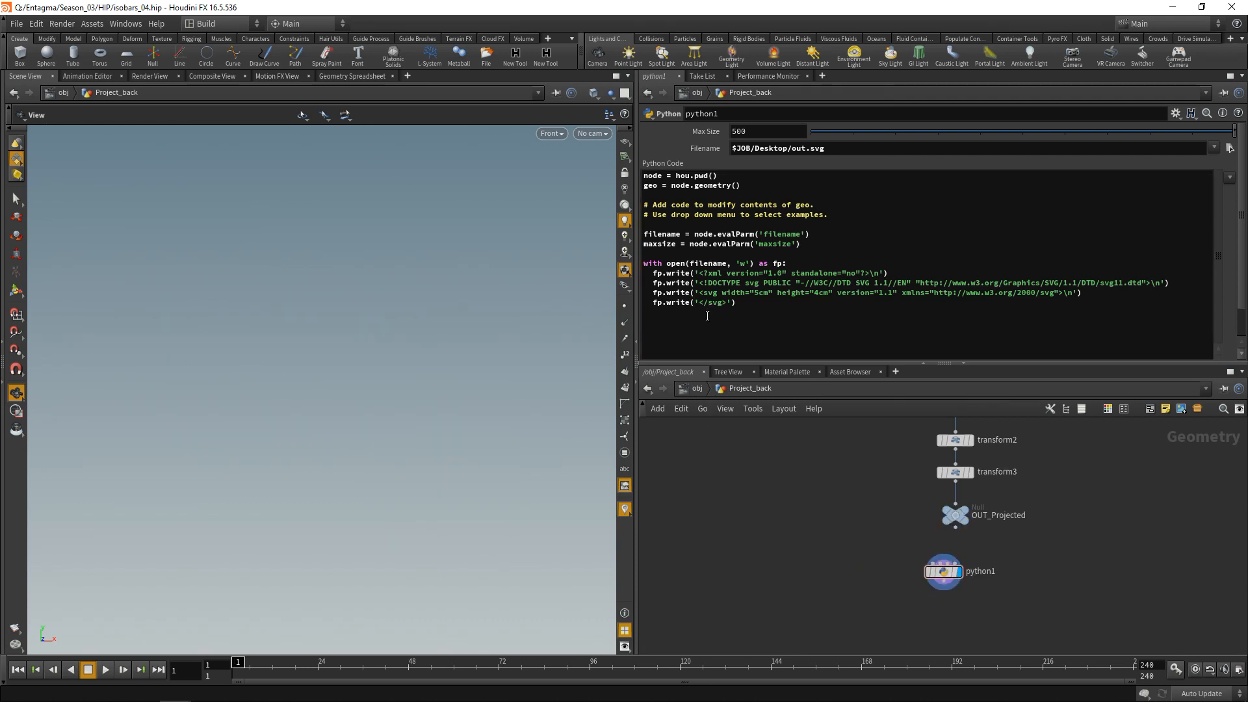
pyautogui.hotkey('alt', 'Tab')
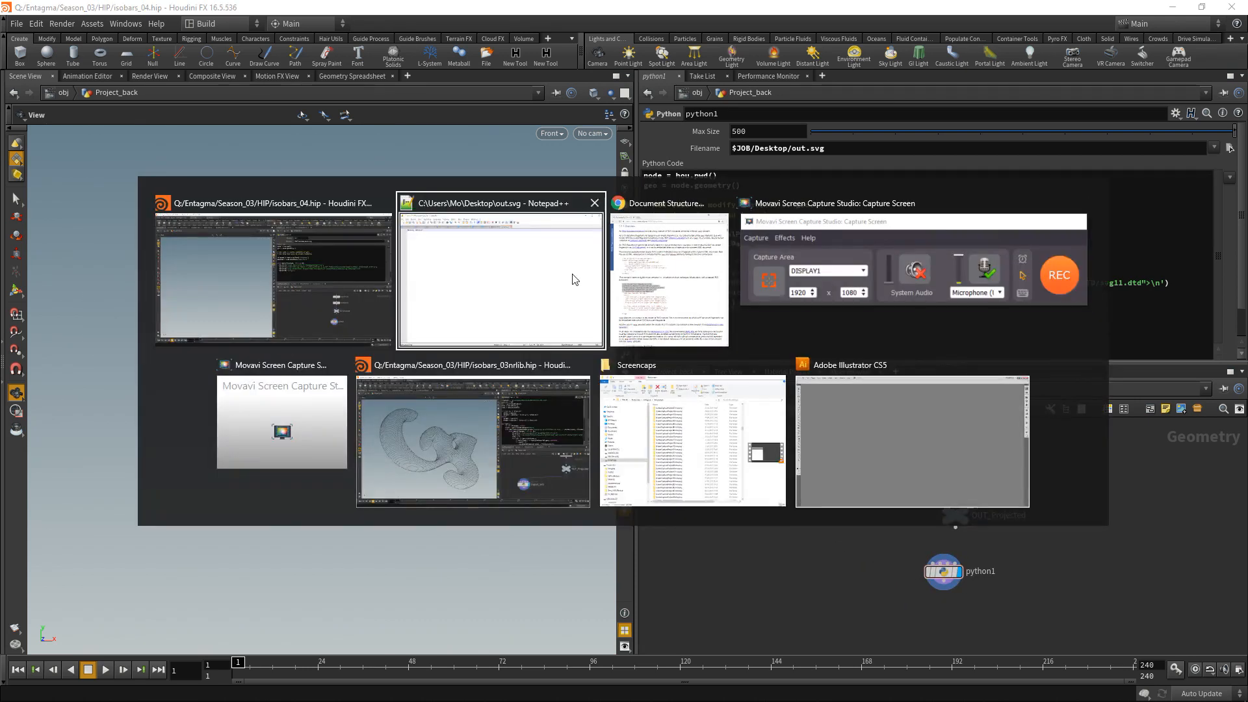
pyautogui.click(526, 288)
pyautogui.click(650, 405)
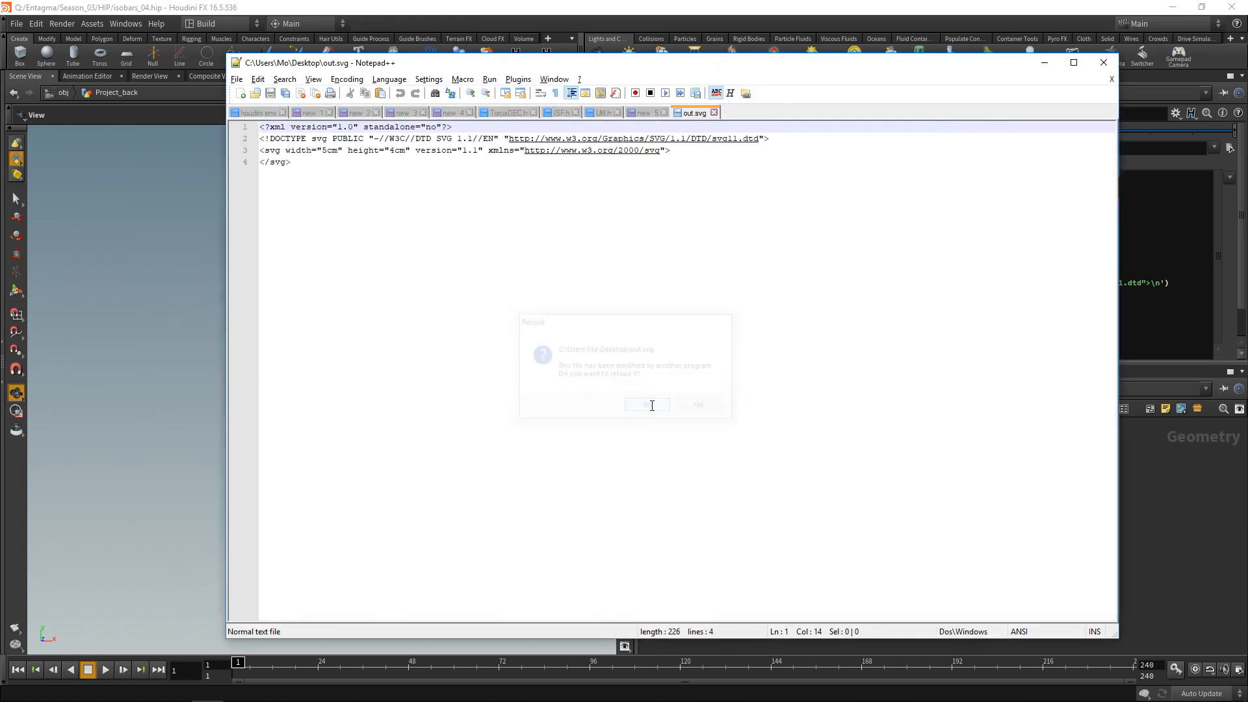
pyautogui.click(376, 187)
pyautogui.hotkey('ctrl', 'a')
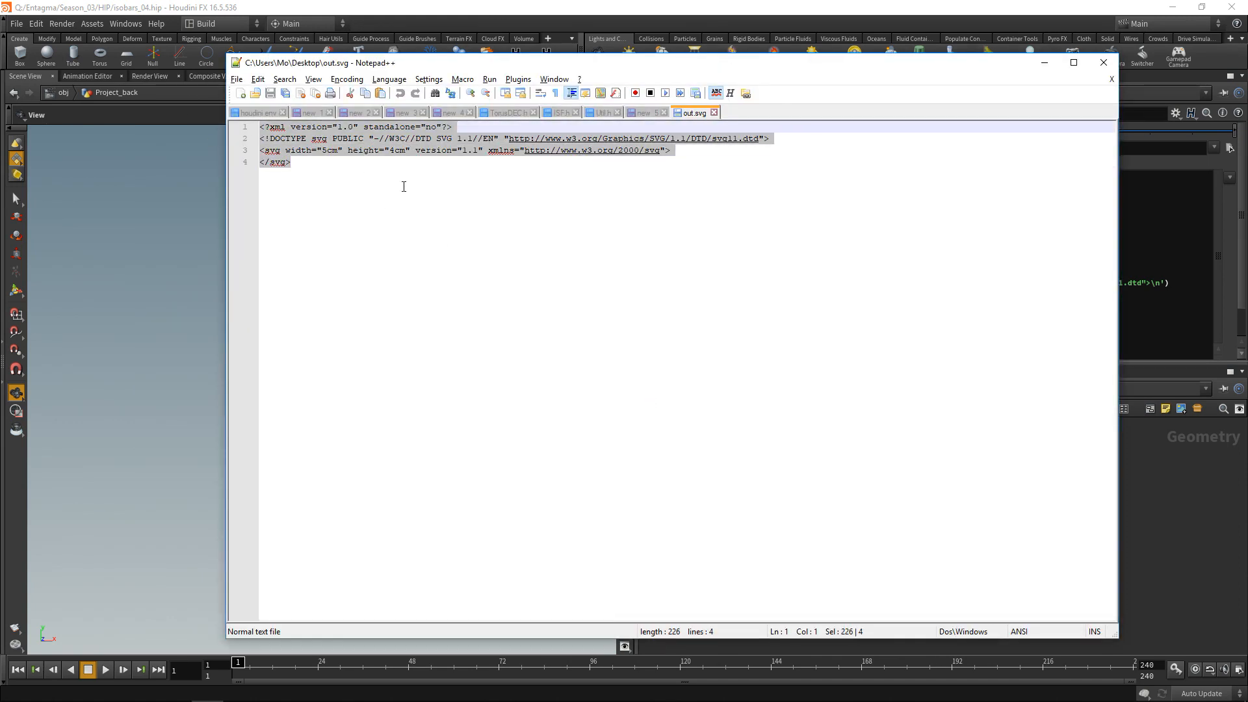
pyautogui.click(296, 174)
# - With out.svg open in Chrome, add a <foo> line below the opening svg tag in Notepad++ and save the file
pyautogui.hotkey('alt', 'Tab')
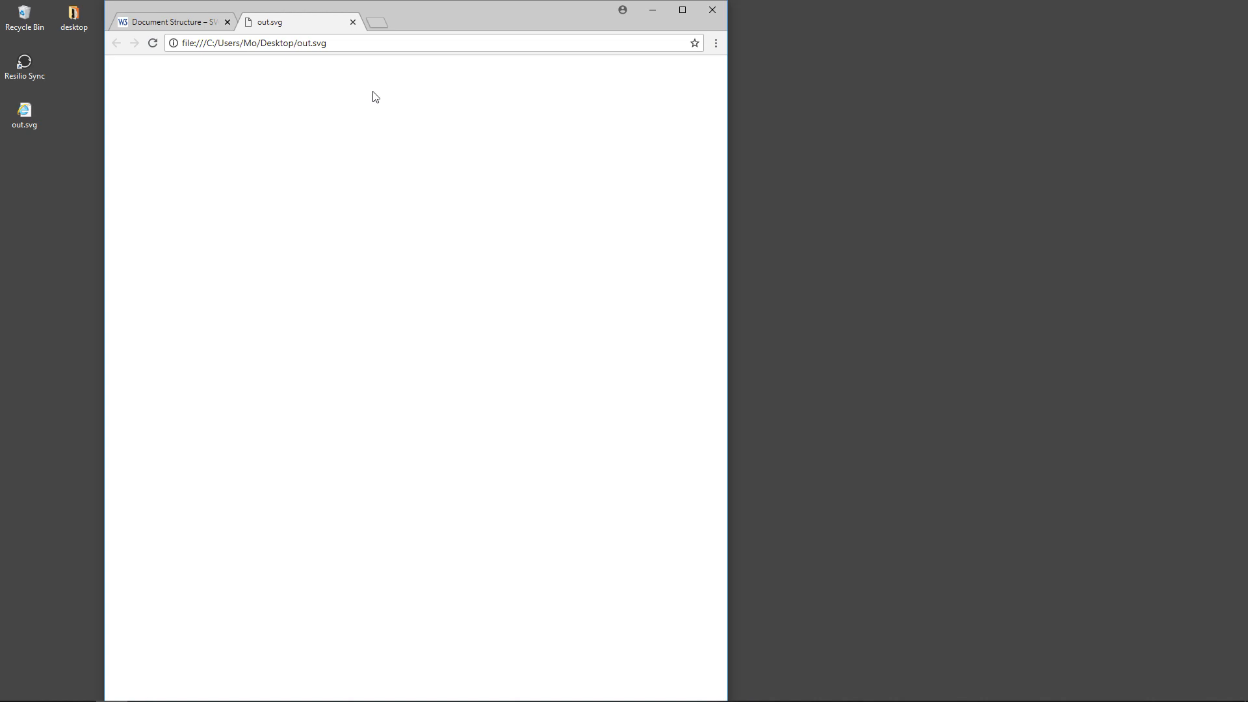
pyautogui.hotkey('alt', 'Tab')
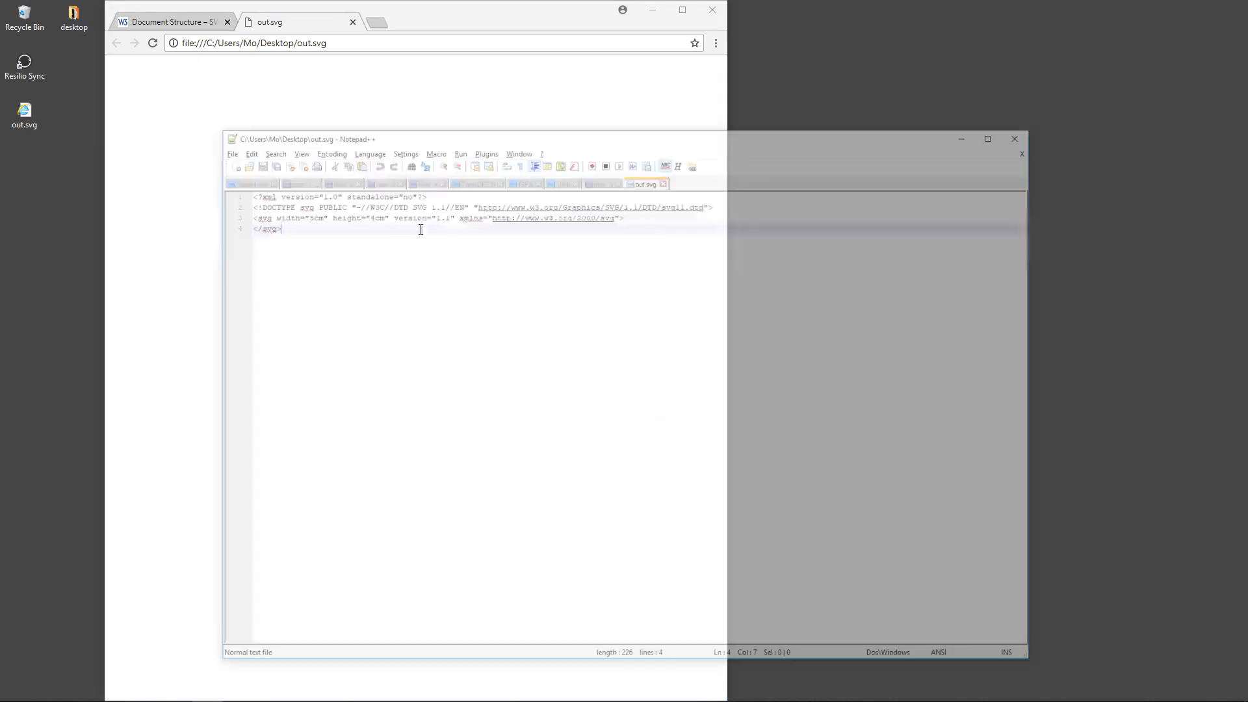
pyautogui.click(679, 150)
pyautogui.press('Return')
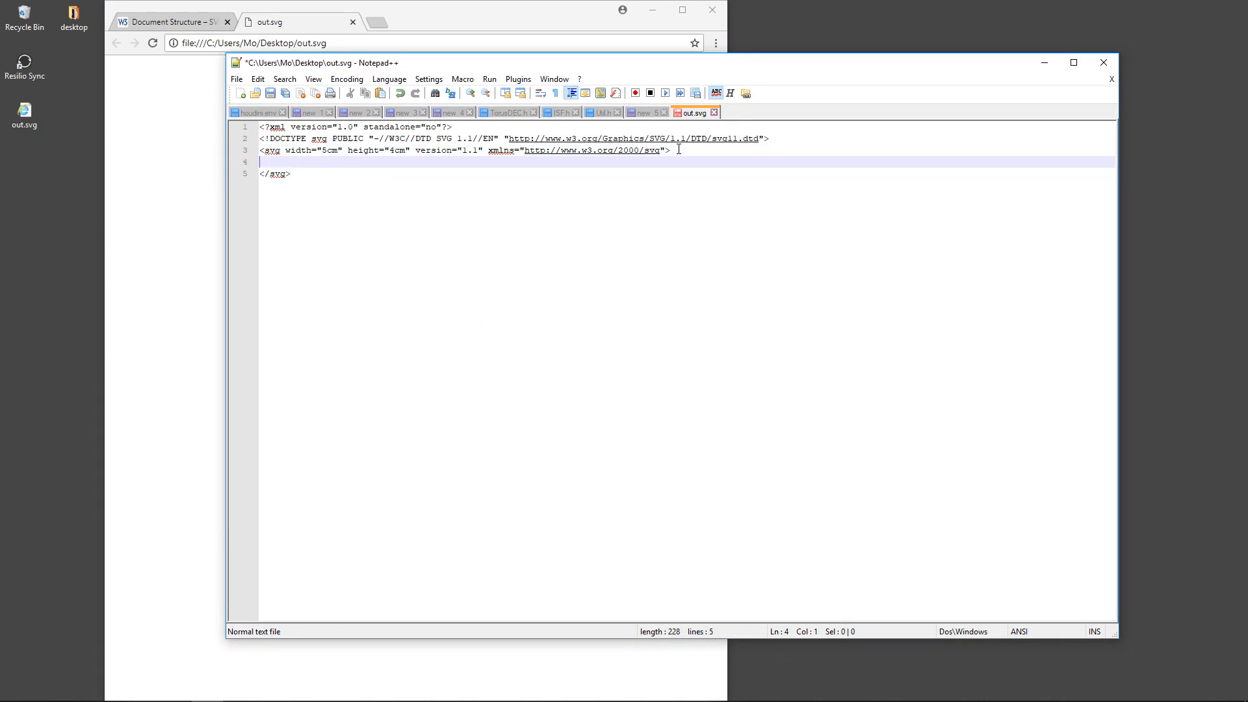
pyautogui.write('<foo>')
pyautogui.hotkey('ctrl', 's')
# - Reload out.svg in Chrome and read how the browser handles the unclosed tag
pyautogui.click(30, 115)
pyautogui.click(123, 124)
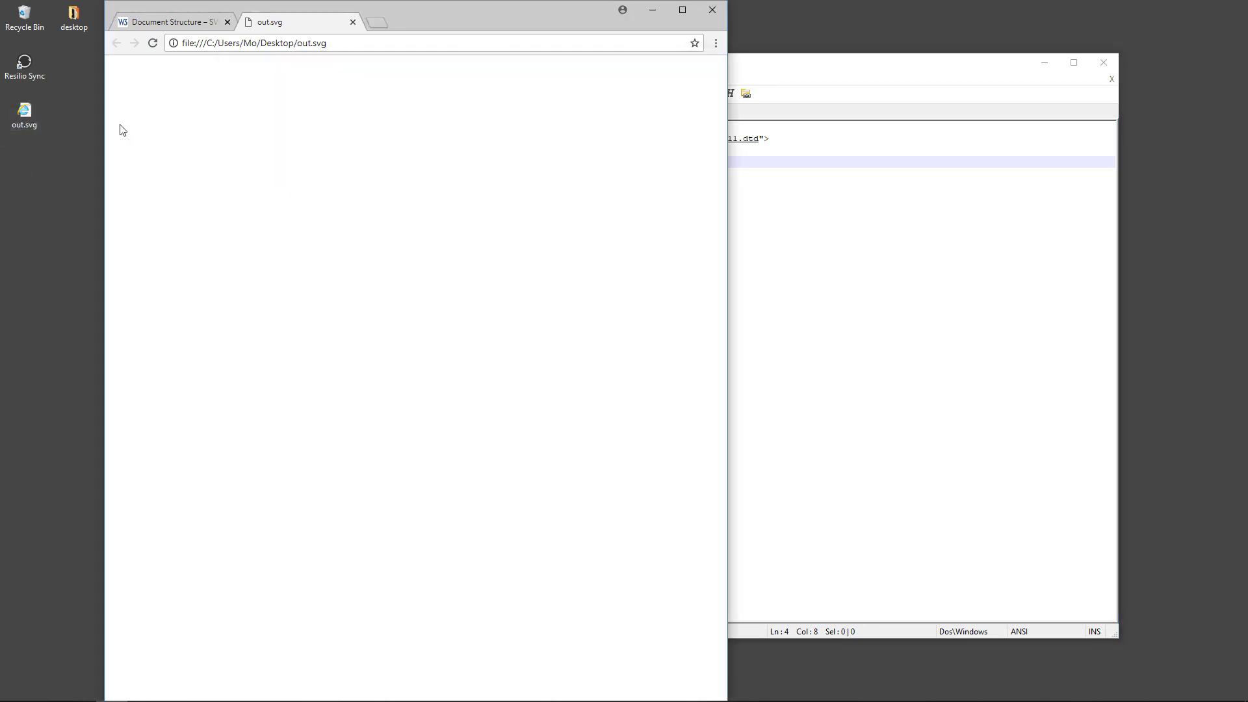
pyautogui.press('F5')
pyautogui.moveTo(158, 110); pyautogui.dragTo(466, 109)
pyautogui.click(655, 187)
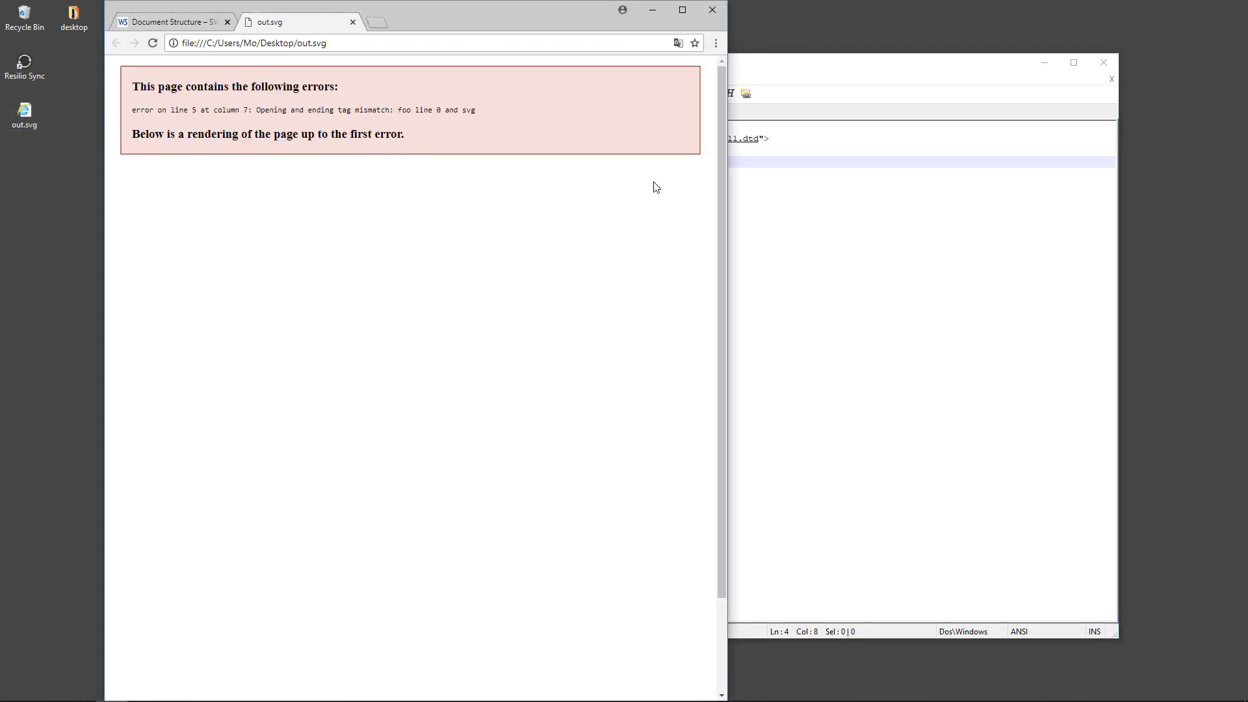
# - Delete the <foo> line from out.svg in Notepad++, save the file and return to Chrome
pyautogui.hotkey('alt', 'Tab')
pyautogui.hotkey('ctrl', 'l')
pyautogui.hotkey('ctrl', 's')
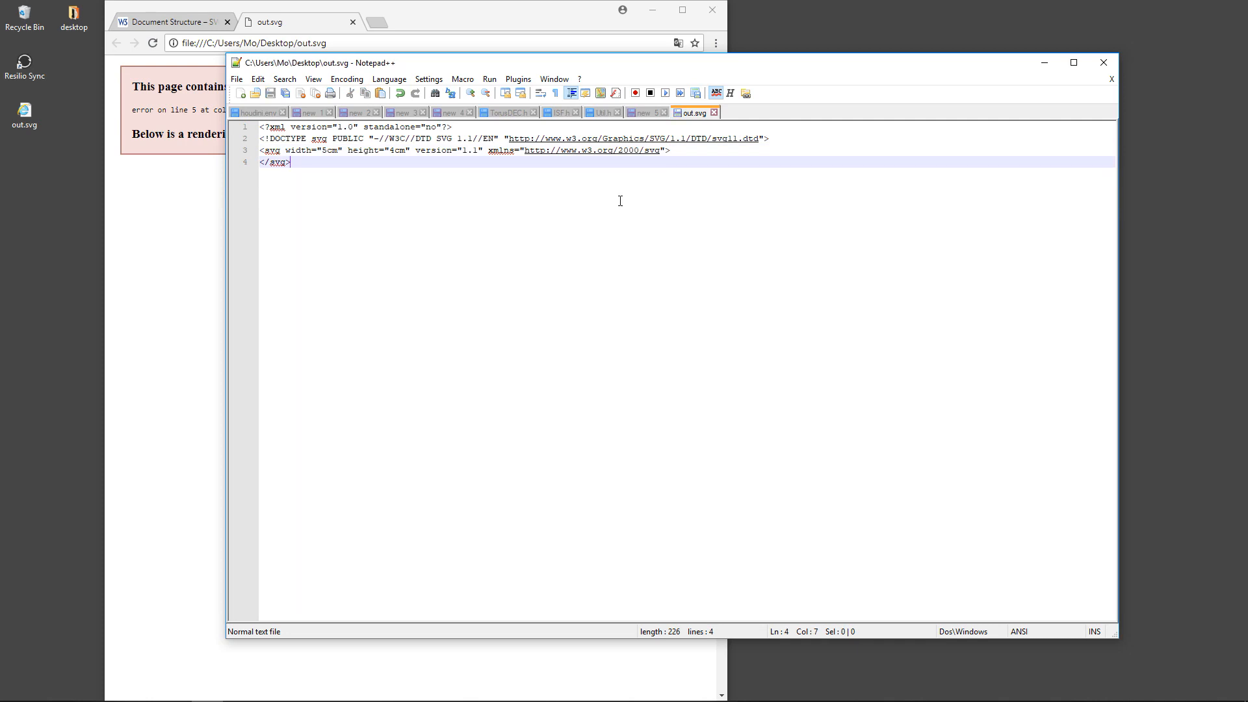
pyautogui.moveTo(486, 68); pyautogui.dragTo(564, 75)
pyautogui.click(263, 132)
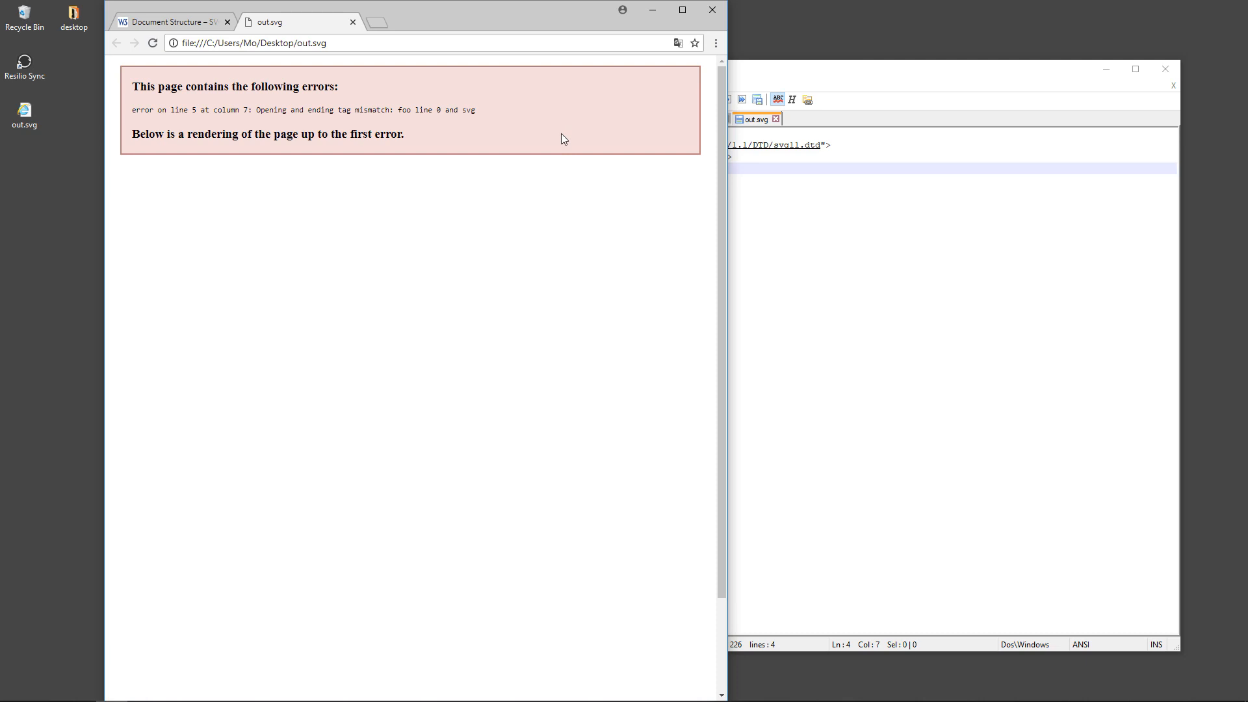
# - Switch to Houdini and add box = geo.boundingBox() between the maxsize line and the with-open block
pyautogui.hotkey('alt', 'Tab')
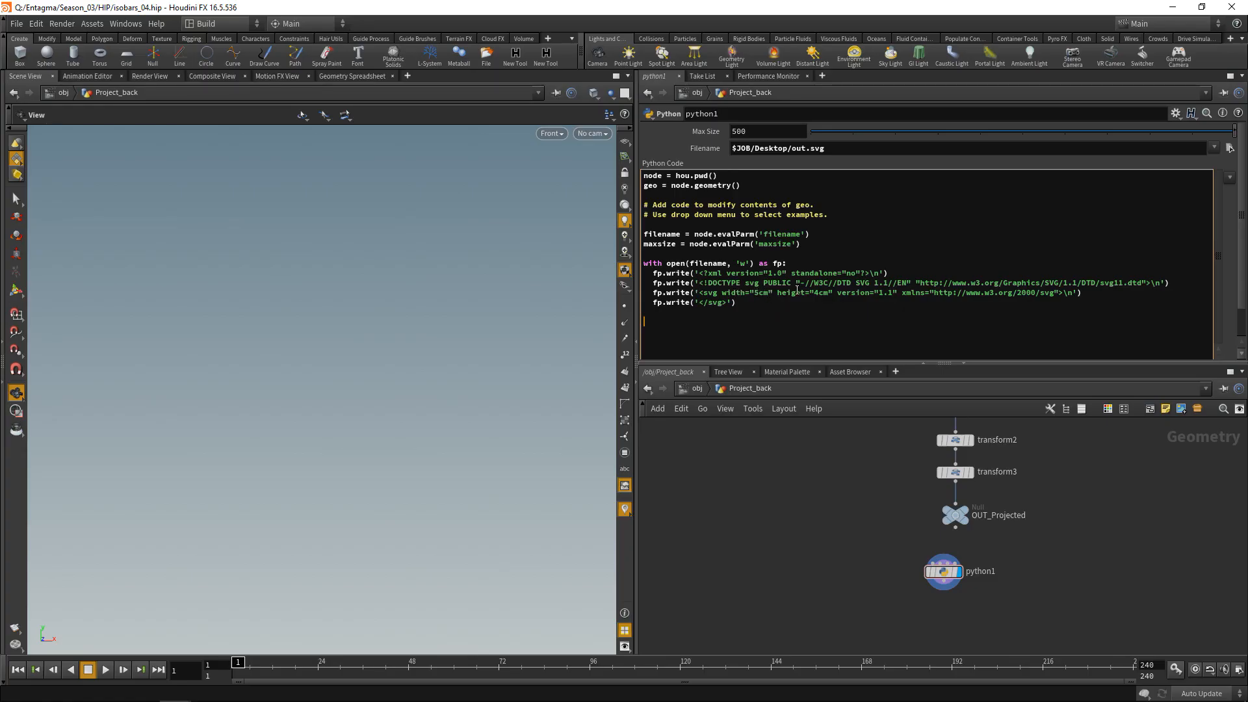
pyautogui.moveTo(774, 293); pyautogui.dragTo(910, 292)
pyautogui.moveTo(834, 293); pyautogui.dragTo(718, 293)
pyautogui.click(822, 252)
pyautogui.press('Return')
pyautogui.press('Return')
pyautogui.press('Up')
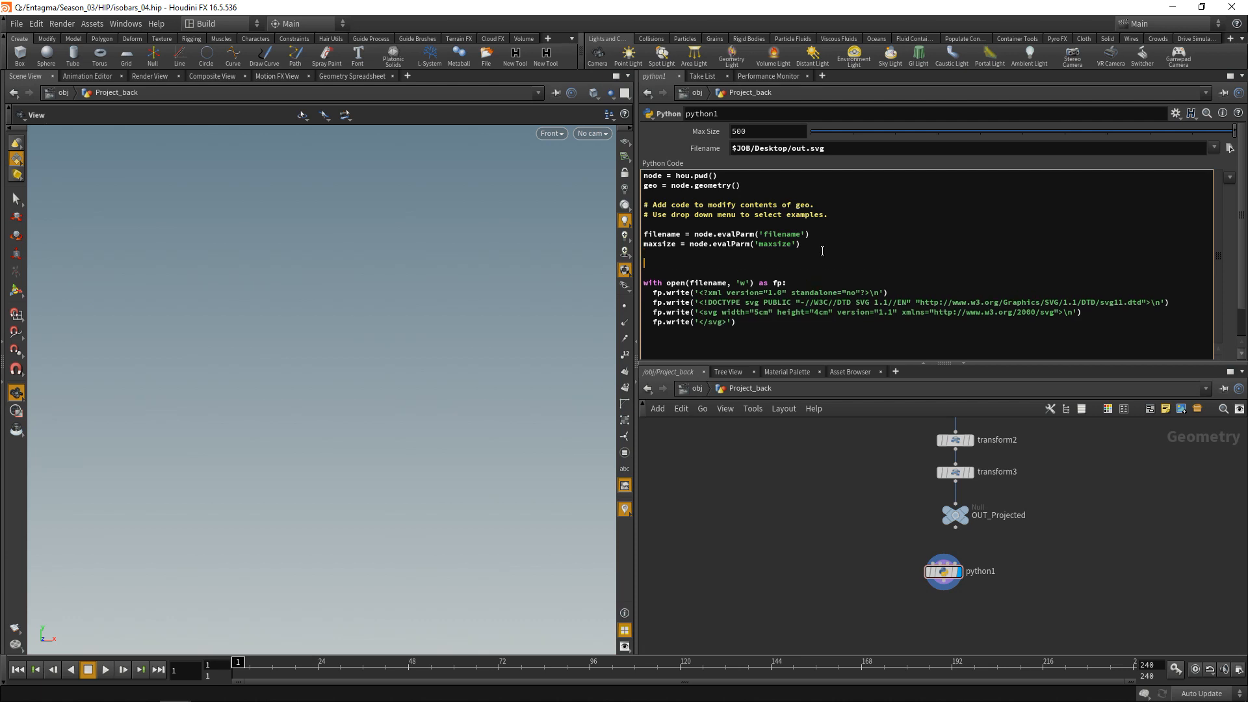
pyautogui.write('box = geo.boundingBox()')
pyautogui.press('Return')
# - Add size = box.sizevec() below the box line and insert minv = box.minvec() between the two
pyautogui.write('size = box.iz')
pyautogui.press('BackSpace')
pyautogui.press('BackSpace')
pyautogui.write('siz')
pyautogui.write('c()')
pyautogui.press('Up')
pyautogui.press('End')
pyautogui.press('Return')
pyautogui.write('minv = box.minvec()')
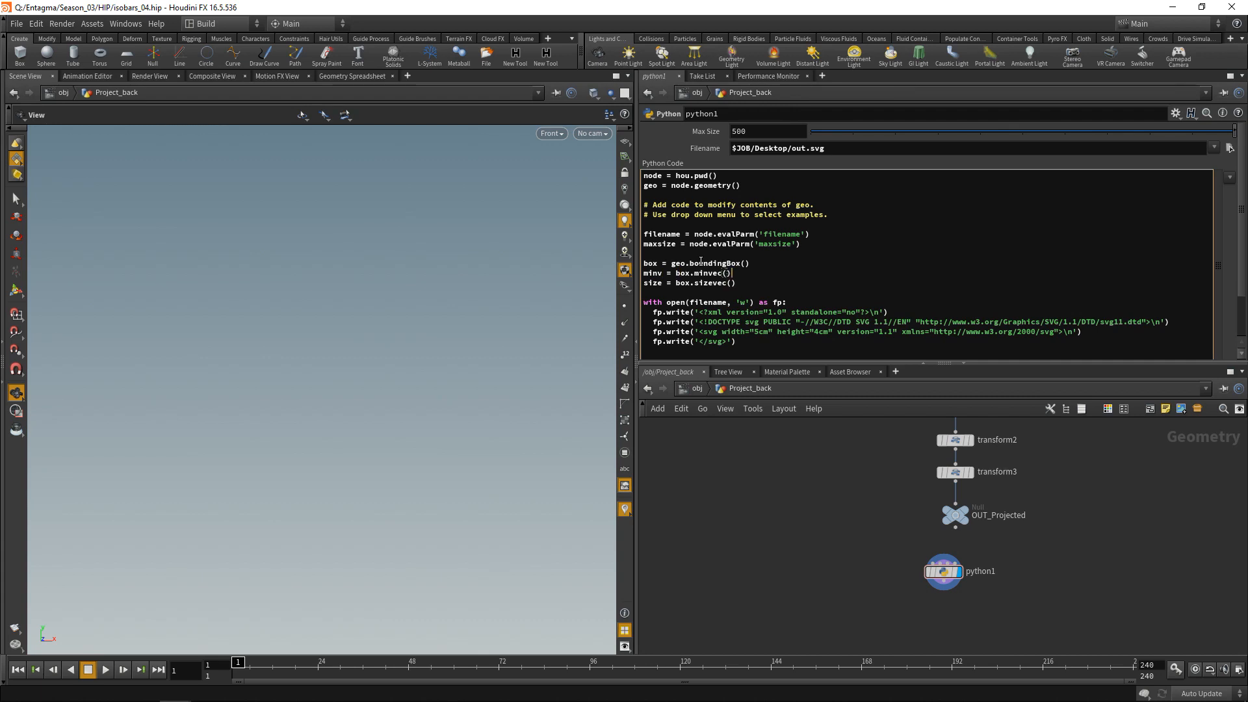
# - Add a print size statement between the size line and the with-open block and run the script
pyautogui.press('Down')
pyautogui.press('Return')
pyautogui.press('Return')
pyautogui.write('print(size)')
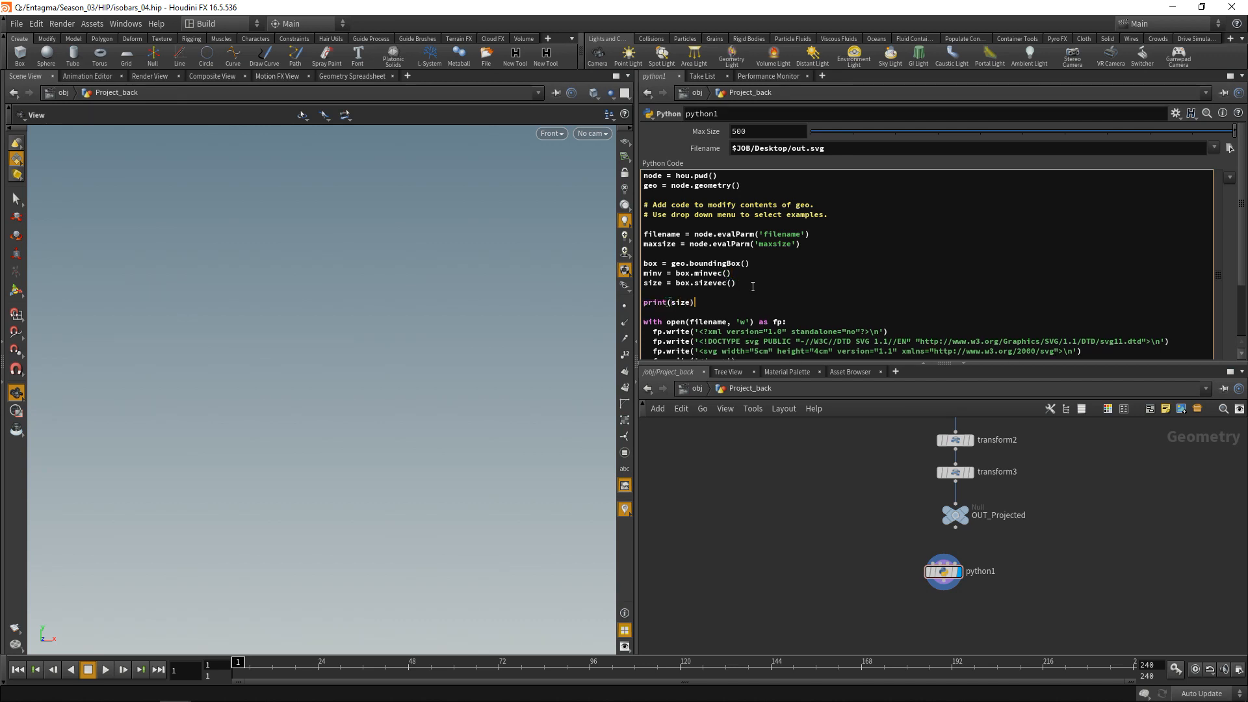
pyautogui.rightClick(557, 366)
pyautogui.click(697, 302)
pyautogui.press('BackSpace')
pyautogui.click(670, 303)
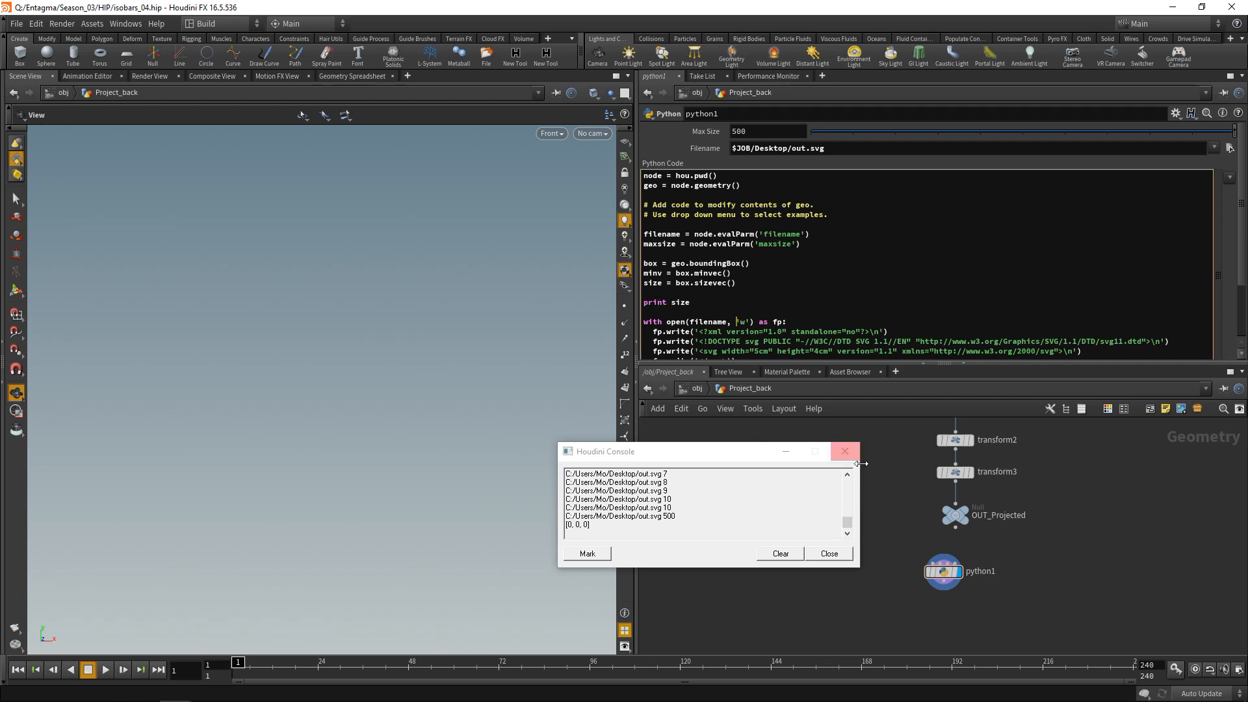
# - Connect OUT_Projected to the python1 node's input and read the printed bounding box size in the Houdini Console
pyautogui.moveTo(955, 527)
pyautogui.mouseDown()
pyautogui.moveTo(943, 558)
pyautogui.moveTo(961, 532)
pyautogui.mouseUp()
pyautogui.moveTo(566, 525); pyautogui.dragTo(664, 525)
pyautogui.click(574, 531)
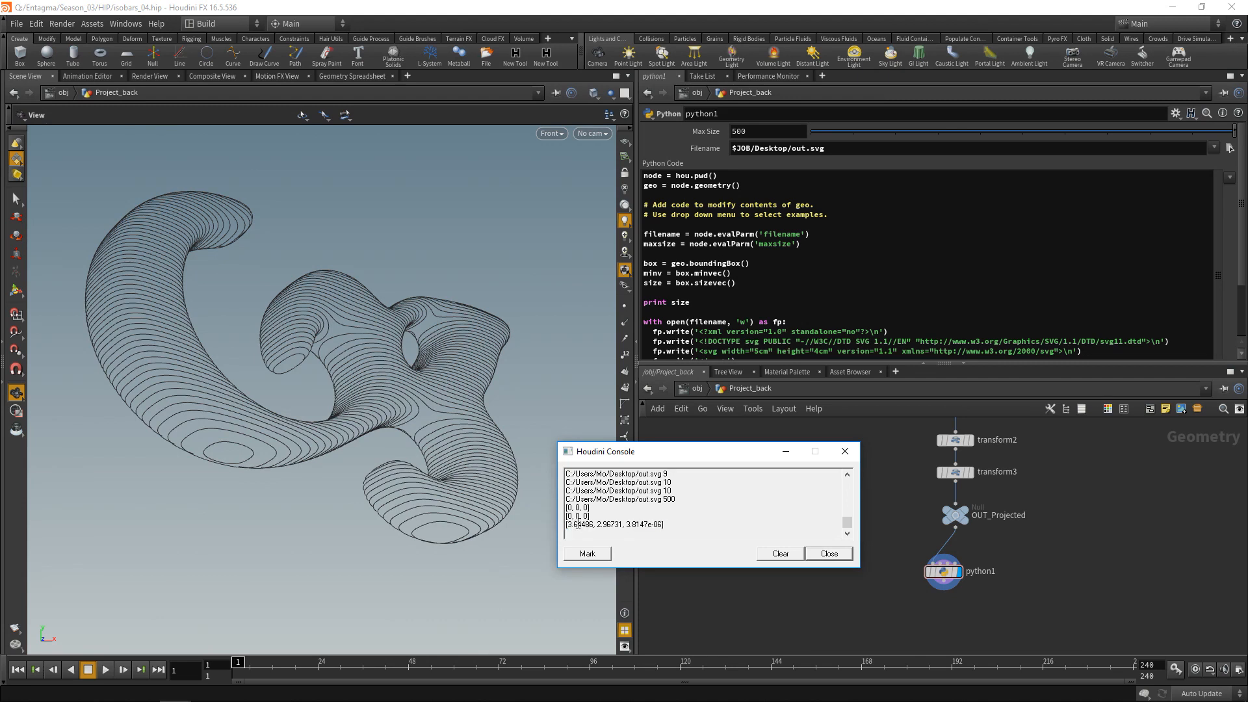
pyautogui.moveTo(572, 524); pyautogui.dragTo(582, 524)
pyautogui.click(721, 300)
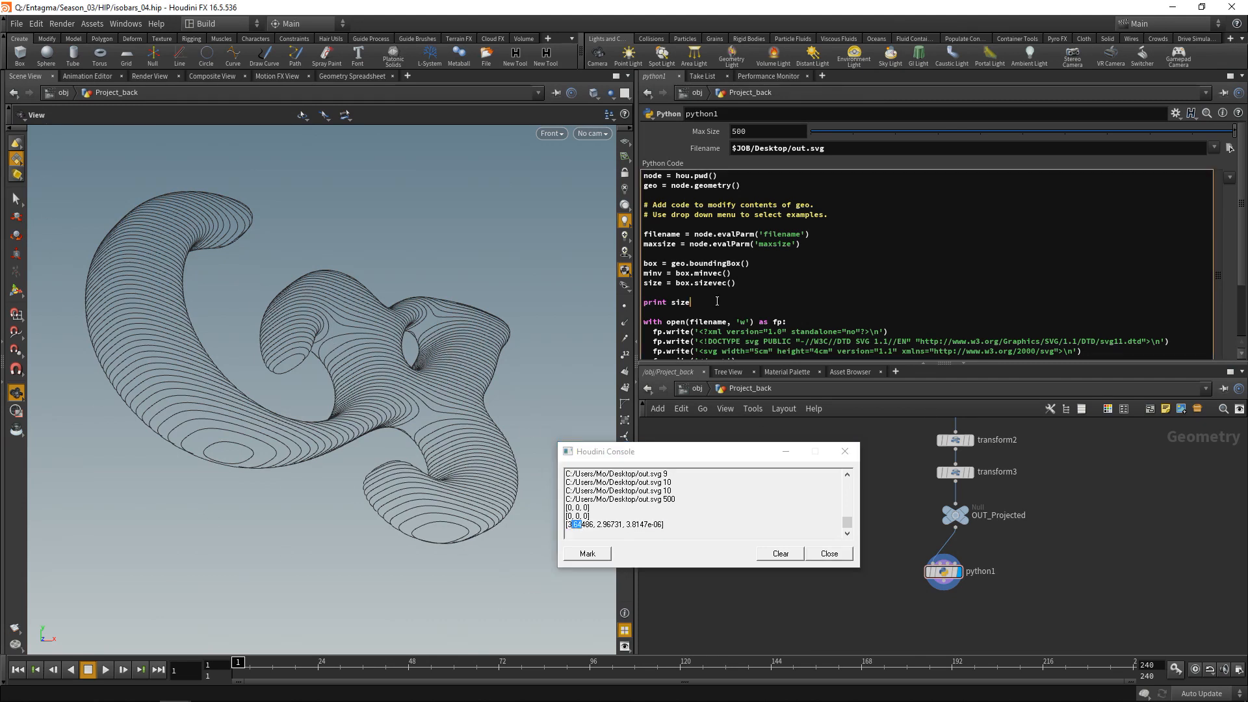
# - Replace the print size line with if size.x() > size.y(): containing width = maxsize and height = maxsize * size.y() / size.x()
pyautogui.moveTo(717, 301); pyautogui.dragTo(708, 296)
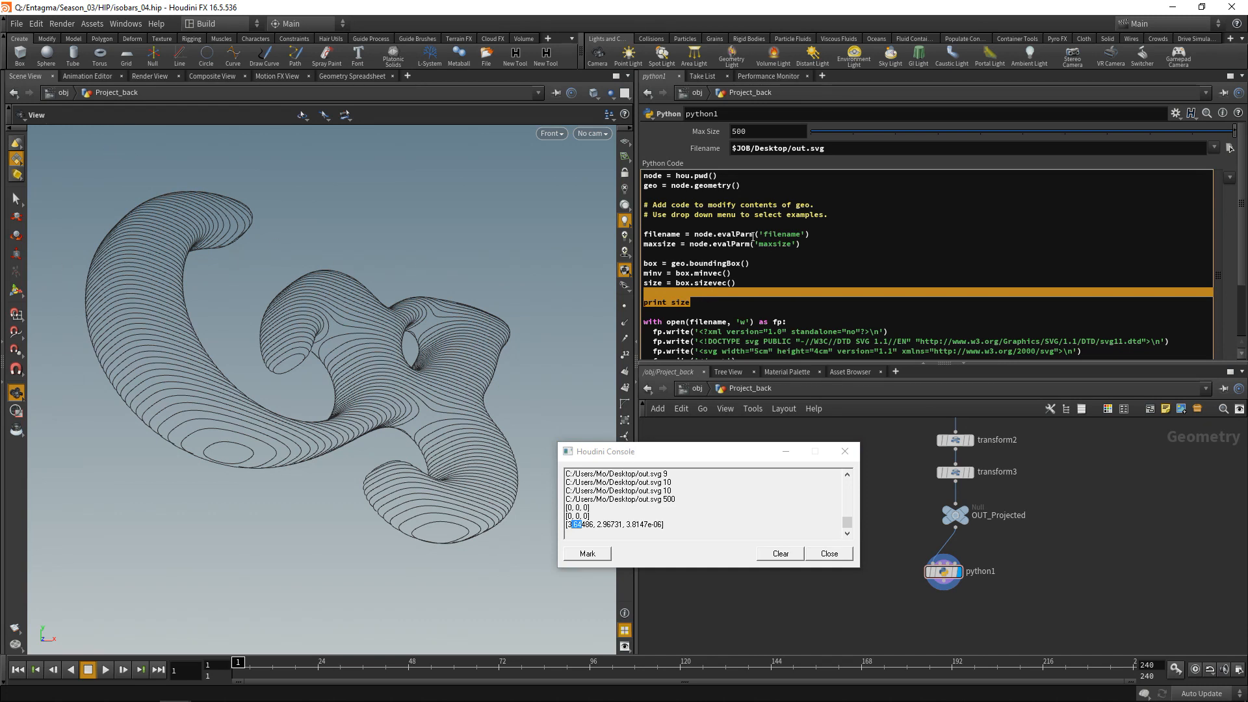
pyautogui.press('BackSpace')
pyautogui.write('if size.x()')
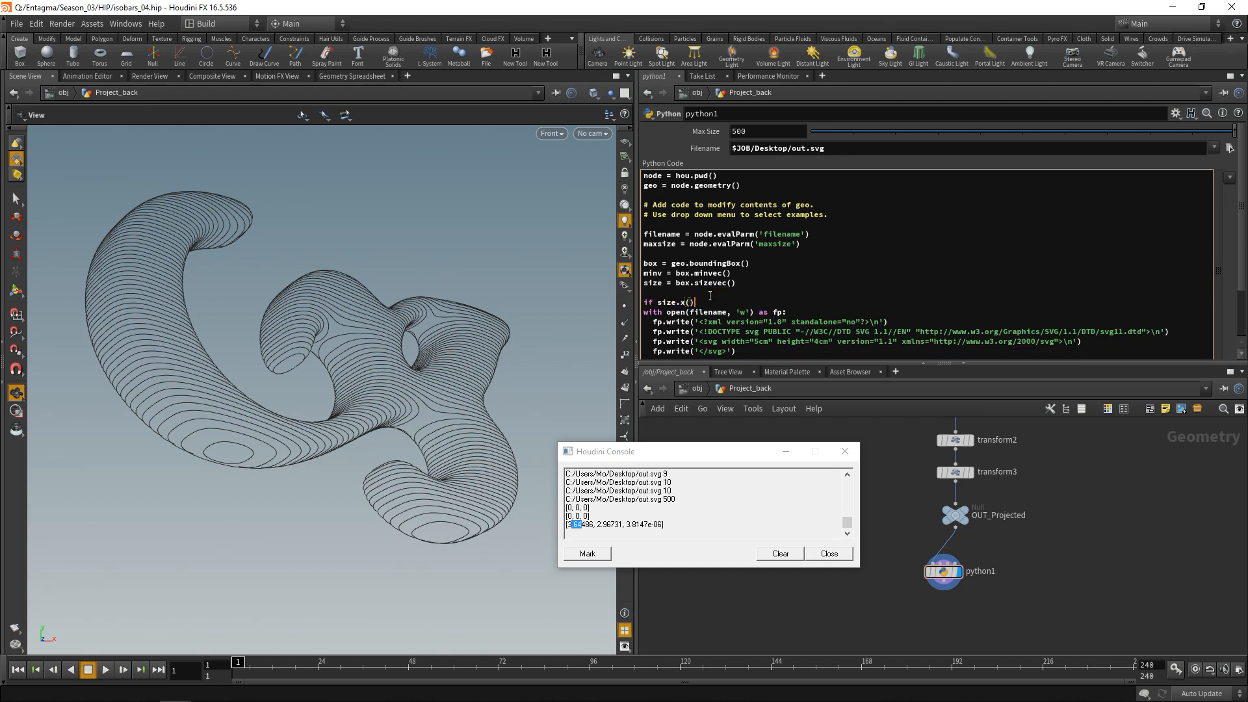
pyautogui.write(' > size.y():')
pyautogui.press('Return')
pyautogui.press('Return')
pyautogui.write('width = maxsize')
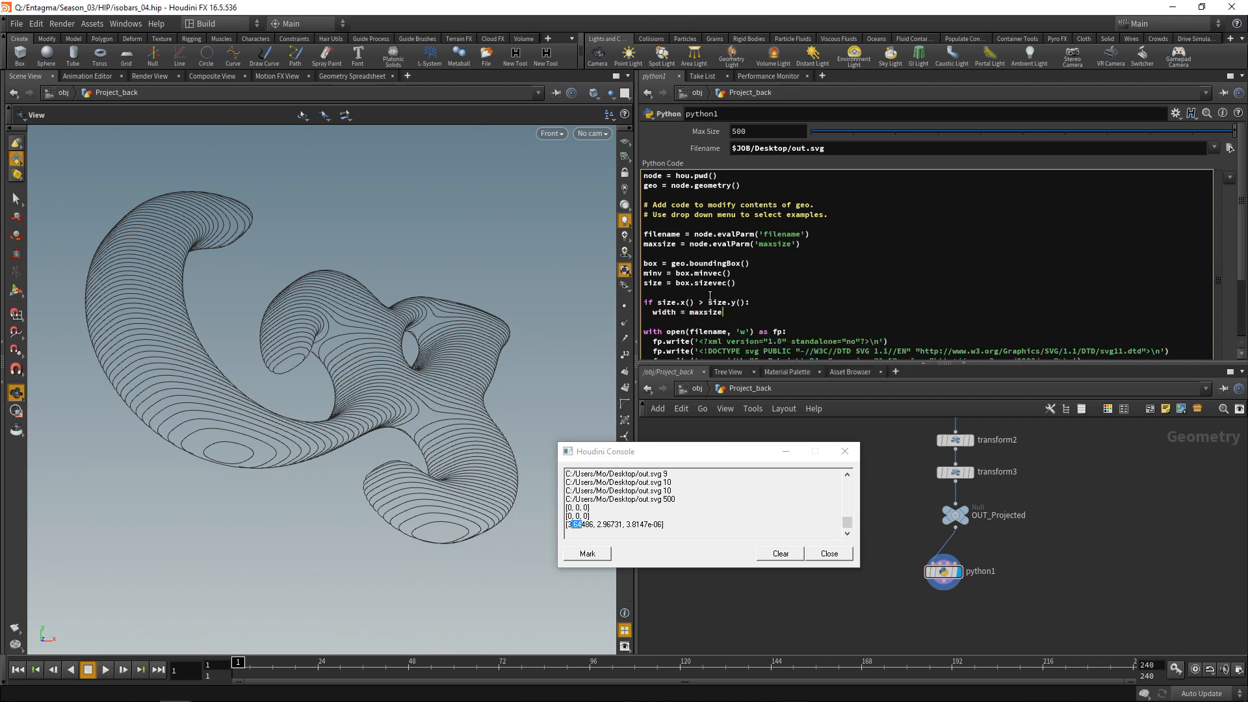
pyautogui.press('Return')
pyautogui.write('height')
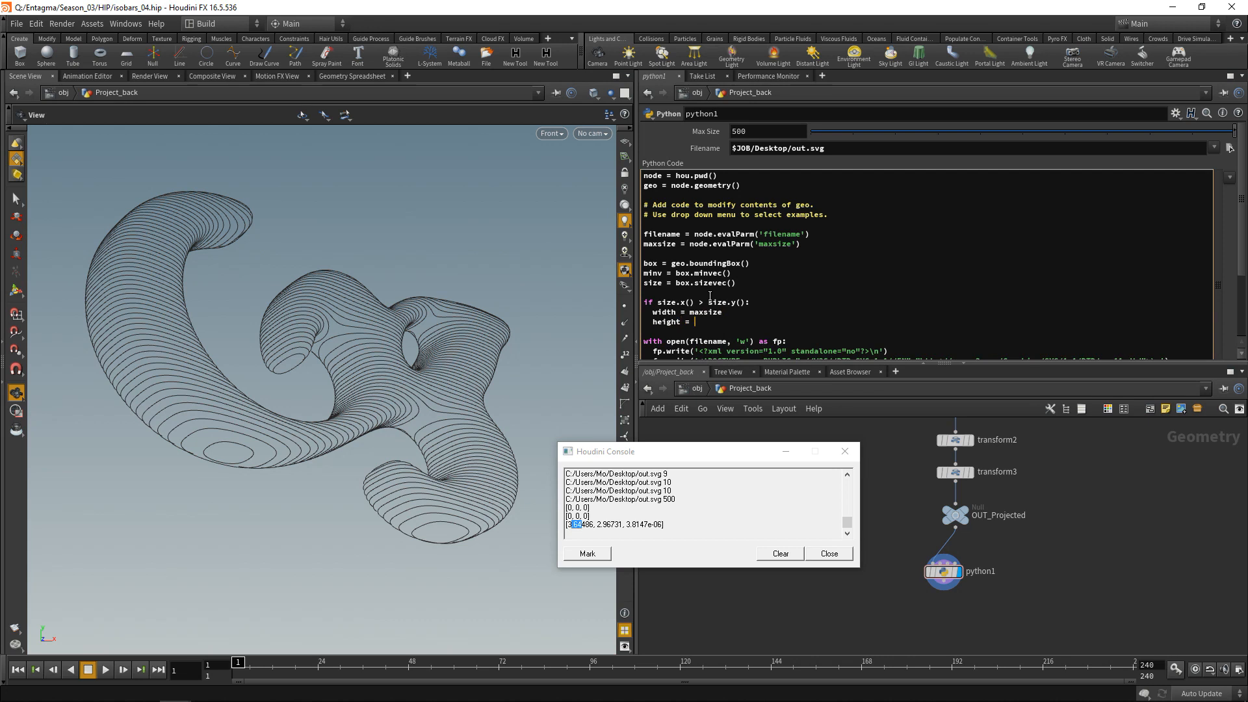
pyautogui.write('= maxsize * size.y() / size.x()')
pyautogui.press('Return')
# - Add an else: branch containing height = maxsize and width = maxsize * size.x() / size.y()
pyautogui.write('else:')
pyautogui.press('Return')
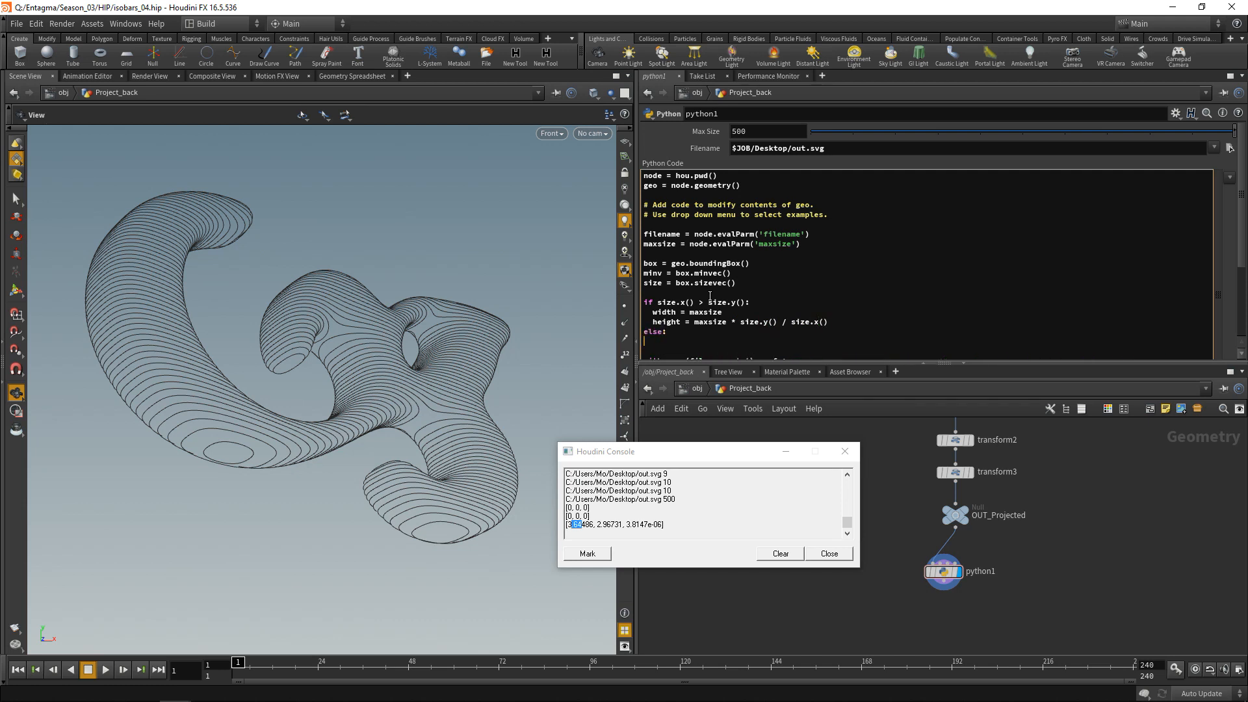
pyautogui.write('height = maxsize')
pyautogui.press('Return')
pyautogui.write('width = max')
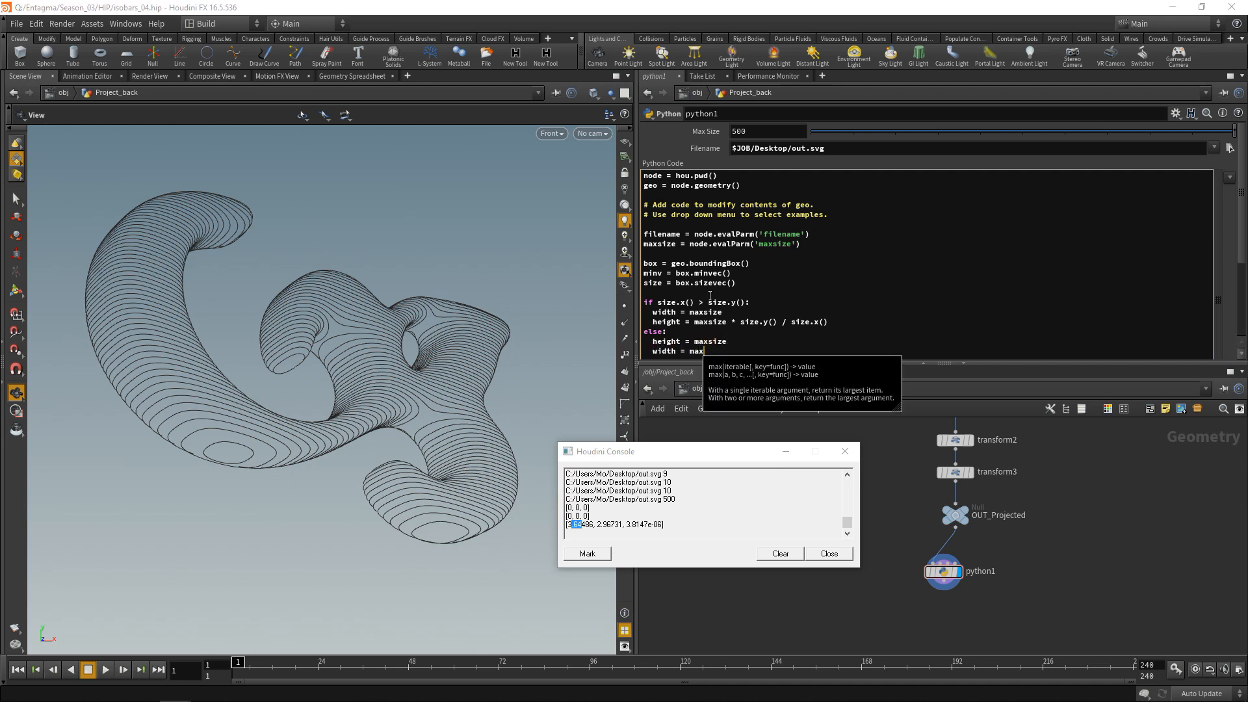
pyautogui.write('size * size.x() / size.y()')
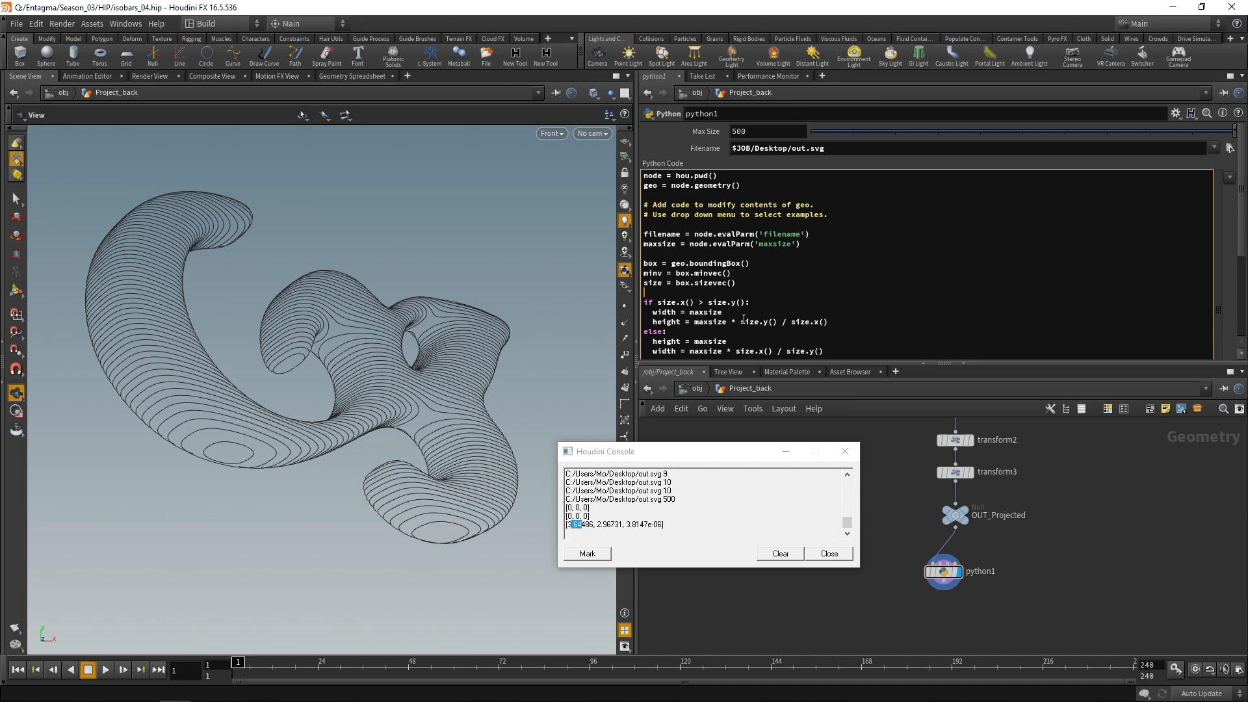
# - Open the Python code in a separate editor window, run it with print width, height added, and read both values in the console
pyautogui.hotkey('alt', 'e')
pyautogui.write('print width, height')
pyautogui.hotkey('ctrl', 'Return')
pyautogui.moveTo(669, 453); pyautogui.dragTo(715, 455)
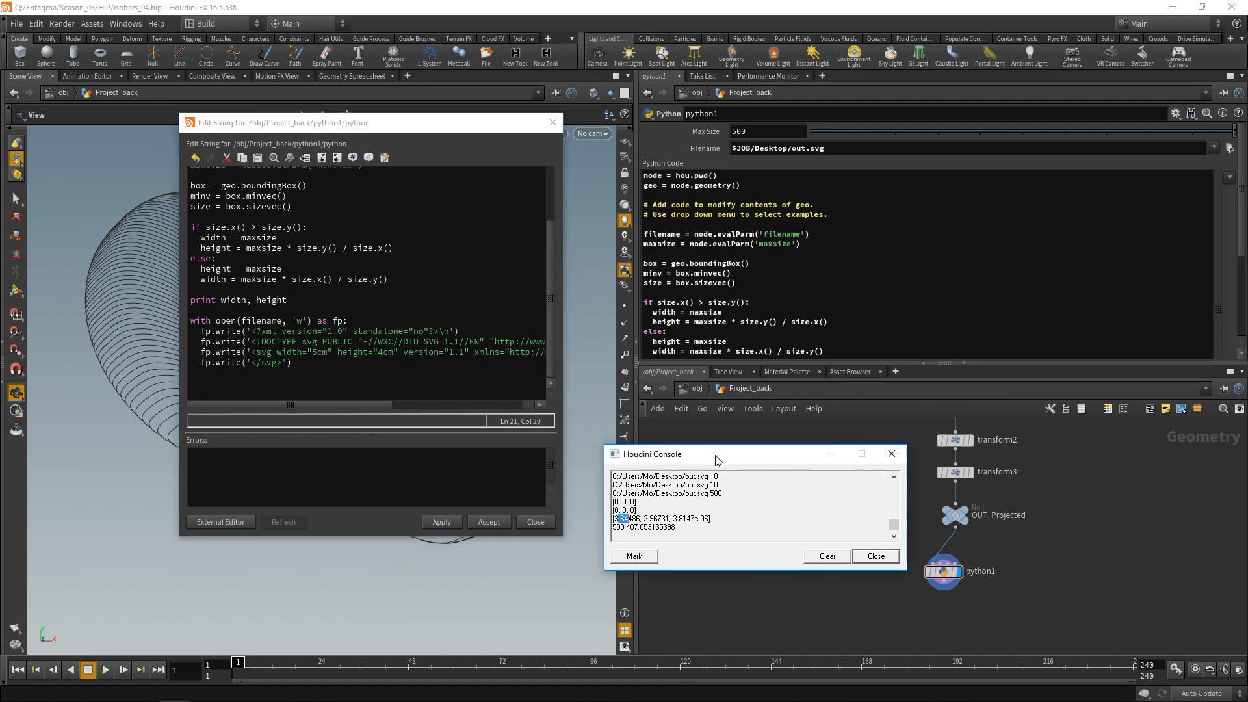
pyautogui.moveTo(625, 527); pyautogui.dragTo(676, 529)
pyautogui.doubleClick(621, 531)
pyautogui.moveTo(478, 125); pyautogui.dragTo(470, 201)
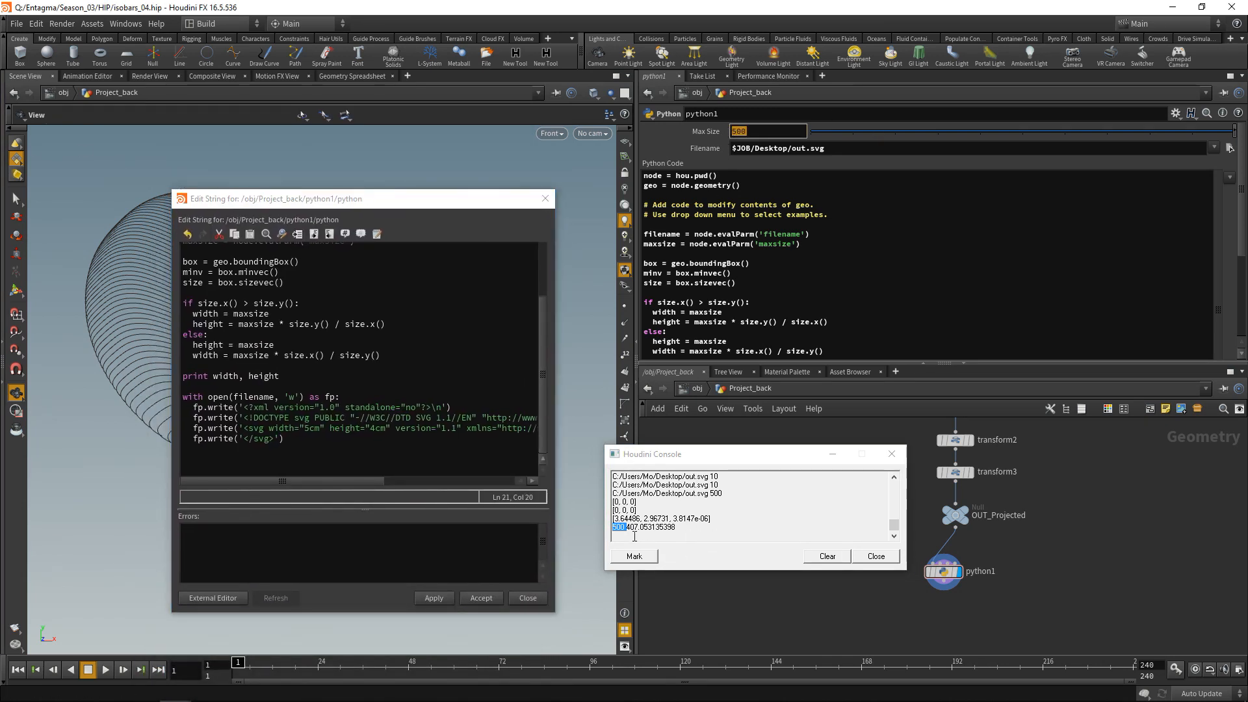
pyautogui.moveTo(627, 528); pyautogui.dragTo(676, 529)
pyautogui.moveTo(769, 460)
pyautogui.mouseDown()
pyautogui.moveTo(748, 478)
pyautogui.moveTo(795, 439)
pyautogui.moveTo(769, 440)
pyautogui.mouseUp()
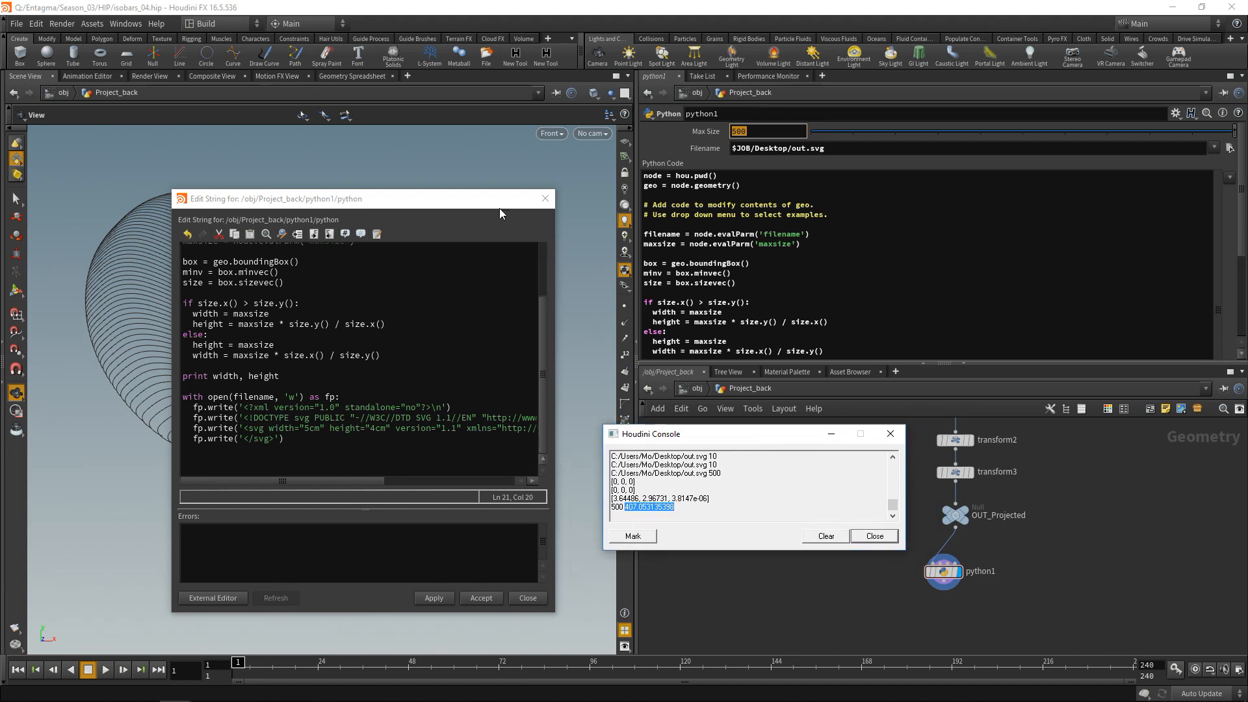
# - Delete the print width, height line and widen the code editor window
pyautogui.moveTo(411, 200); pyautogui.dragTo(283, 576)
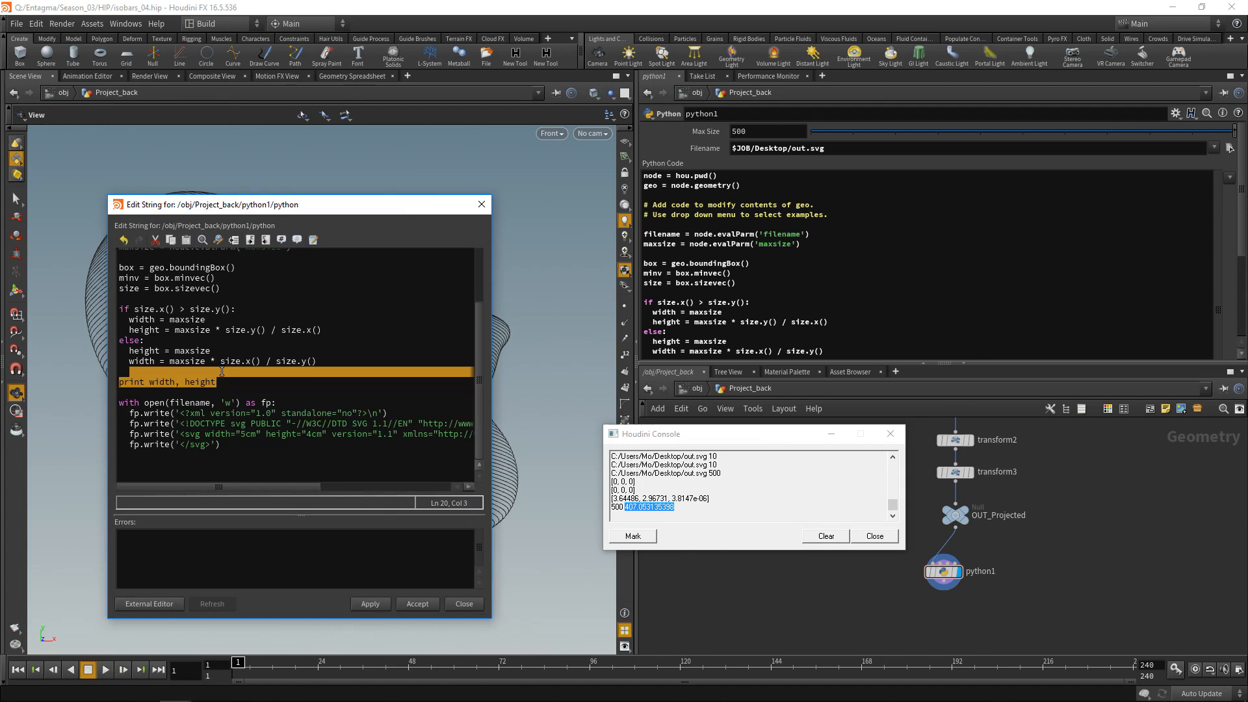
pyautogui.press('BackSpace')
pyautogui.moveTo(490, 466); pyautogui.dragTo(576, 465)
# - Replace the fixed width and height values in the svg tag string with {} placeholders
pyautogui.click(256, 434)
pyautogui.press('BackSpace')
pyautogui.press('BackSpace')
pyautogui.press('BackSpace')
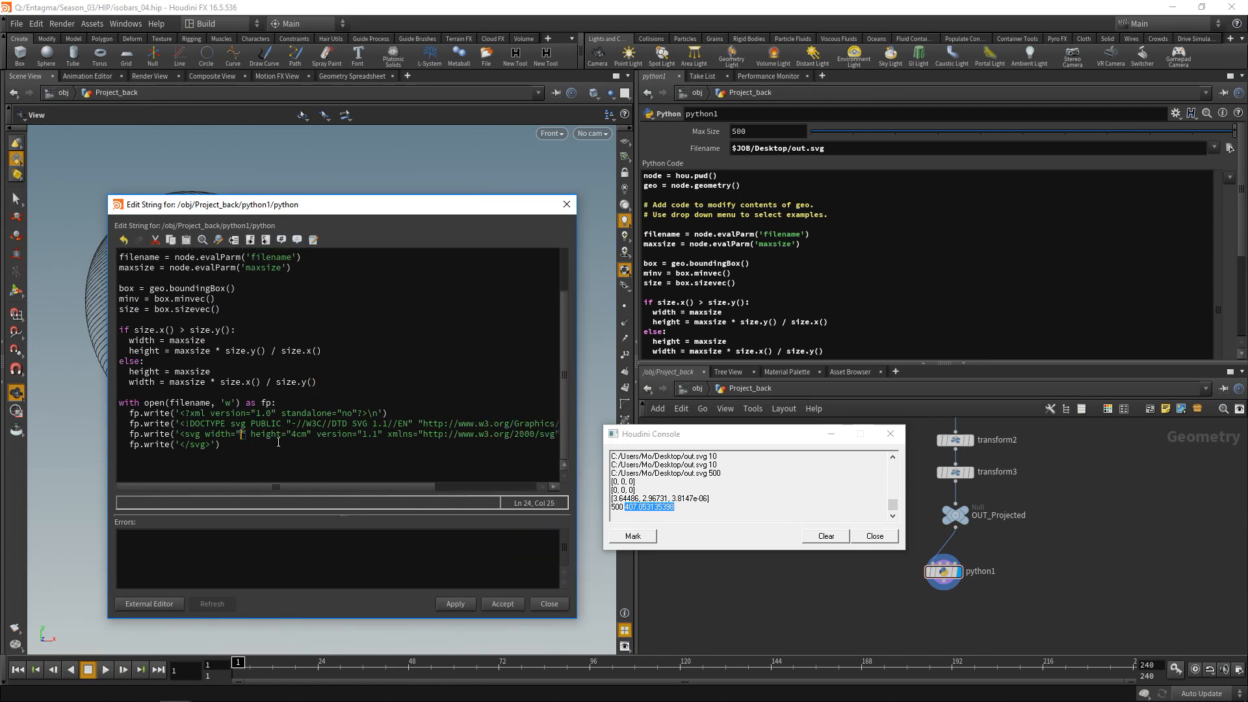
pyautogui.write('{}')
pyautogui.press('Right')
pyautogui.press('Right')
pyautogui.press('Right')
pyautogui.press('Right')
pyautogui.press('Right')
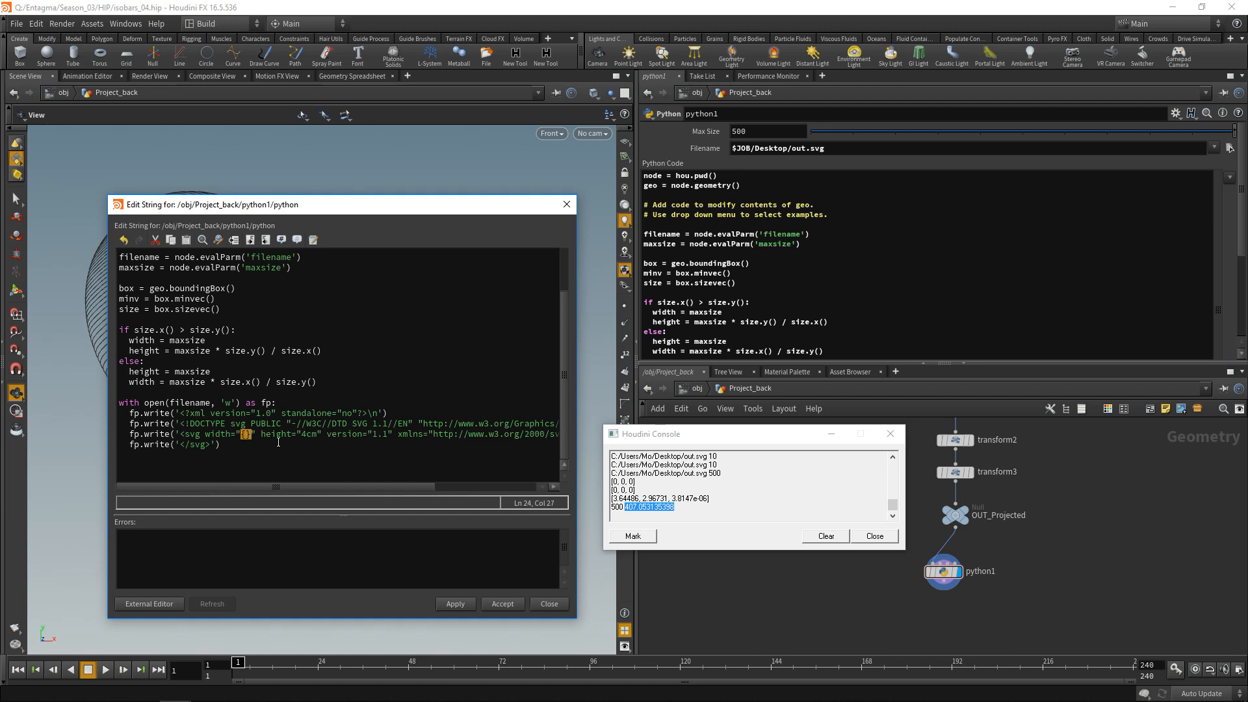
pyautogui.press('Right')
pyautogui.press('Right')
pyautogui.press('Right')
pyautogui.hotkey('shift', 'Right')
pyautogui.hotkey('shift', 'Right')
pyautogui.hotkey('shift', 'Right')
pyautogui.write('{}')
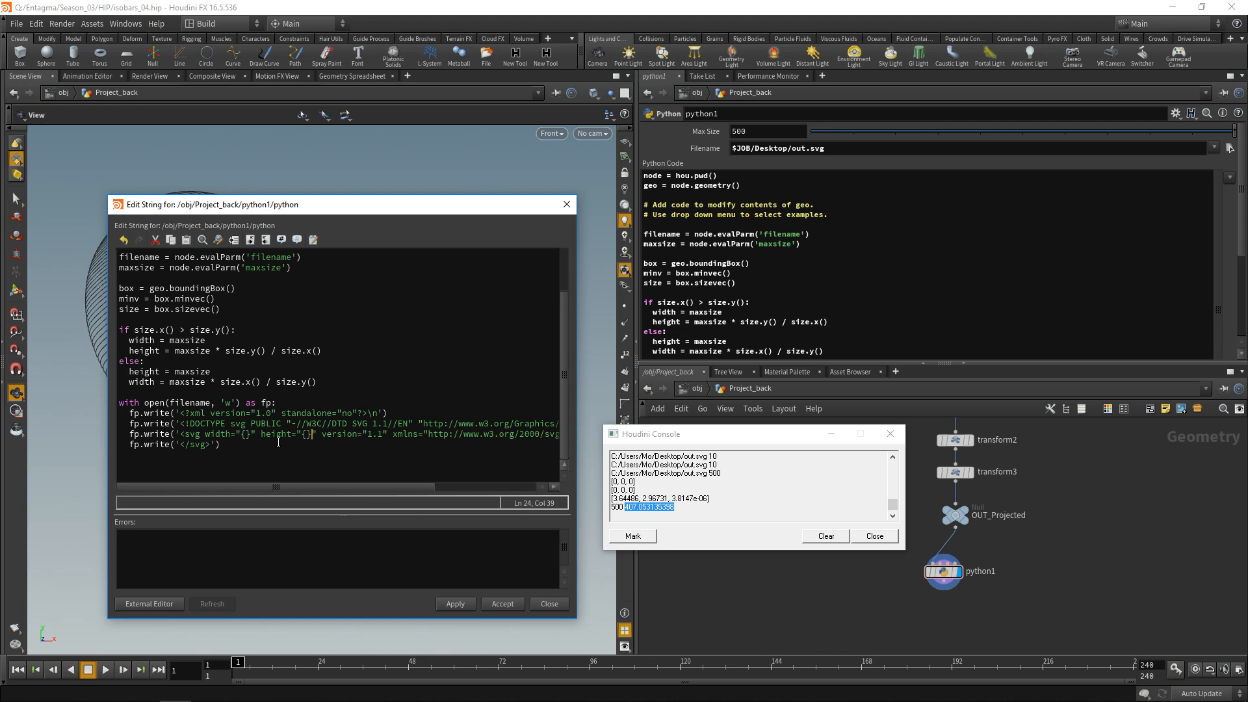
# - Add the unit px after both {} placeholders in the svg tag string
pyautogui.write('px')
pyautogui.press('Left')
pyautogui.press('Left')
pyautogui.press('Left')
pyautogui.press('Left')
pyautogui.press('Left')
pyautogui.press('Left')
pyautogui.press('Left')
pyautogui.press('Left')
pyautogui.press('Left')
pyautogui.write('px')
# - Append .format(width, height) to the svg tag string inside its fp.write call and apply the code
pyautogui.press('End')
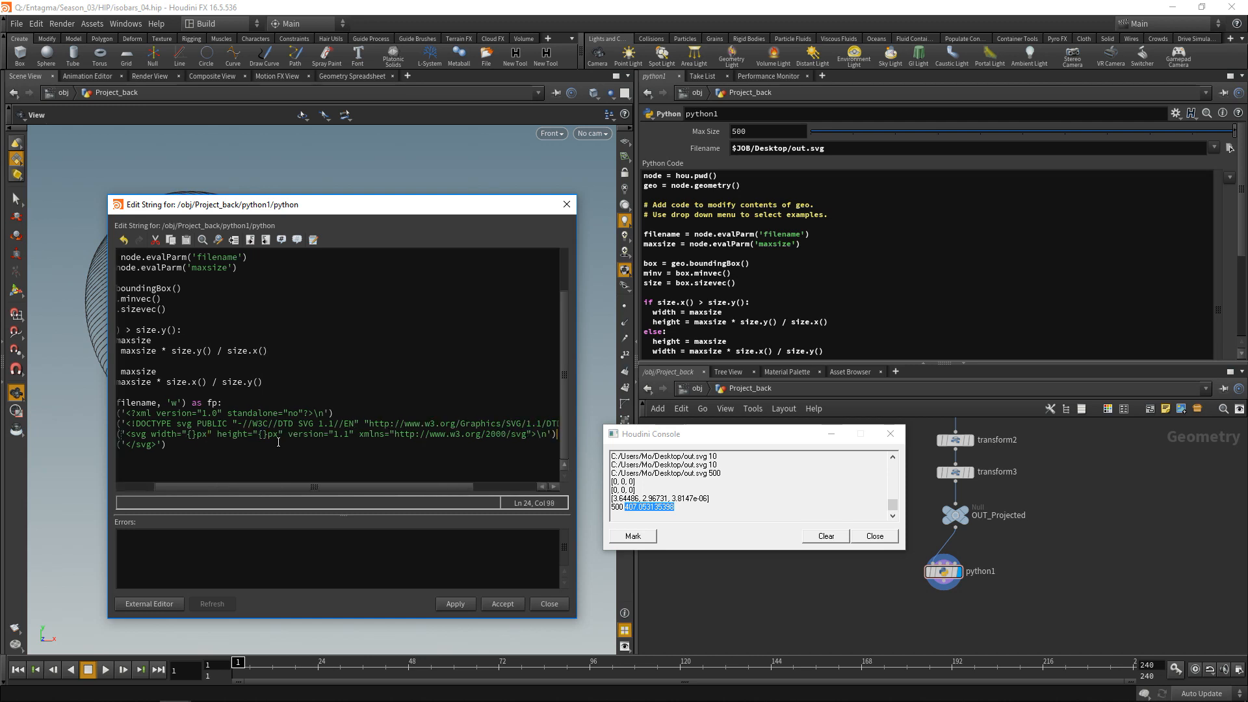
pyautogui.moveTo(576, 427); pyautogui.dragTo(780, 429)
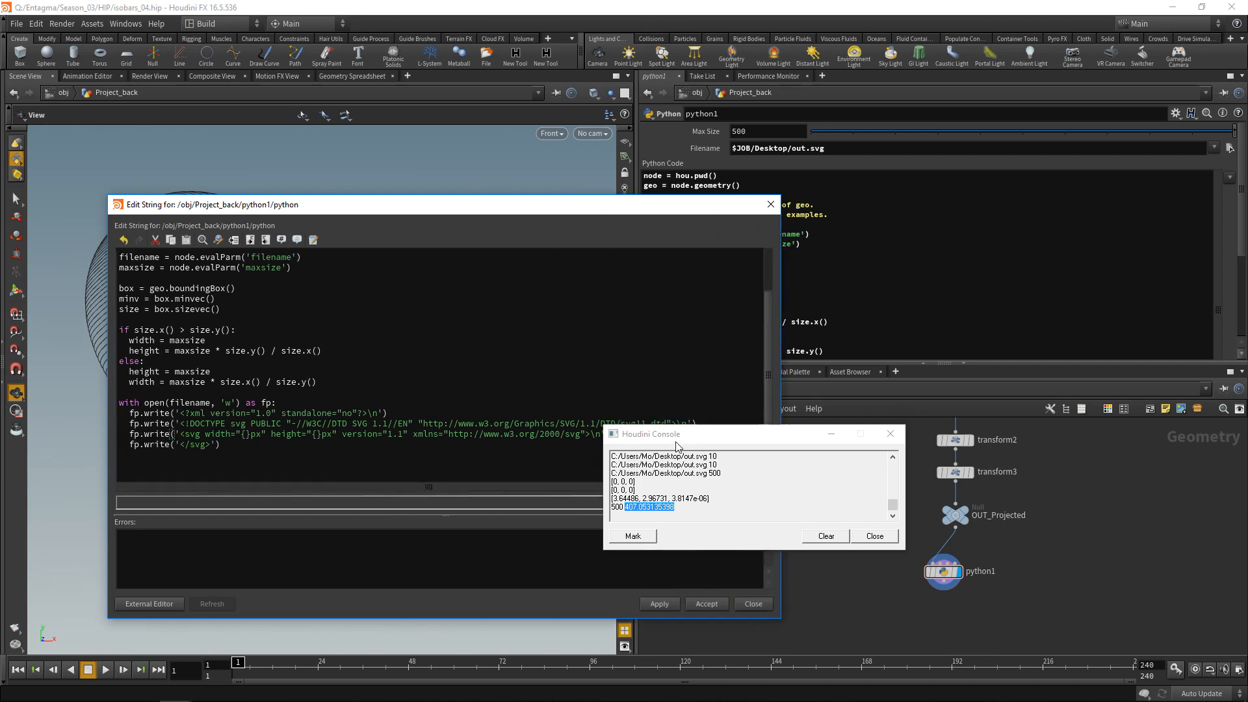
pyautogui.press('Left')
pyautogui.write('.format(')
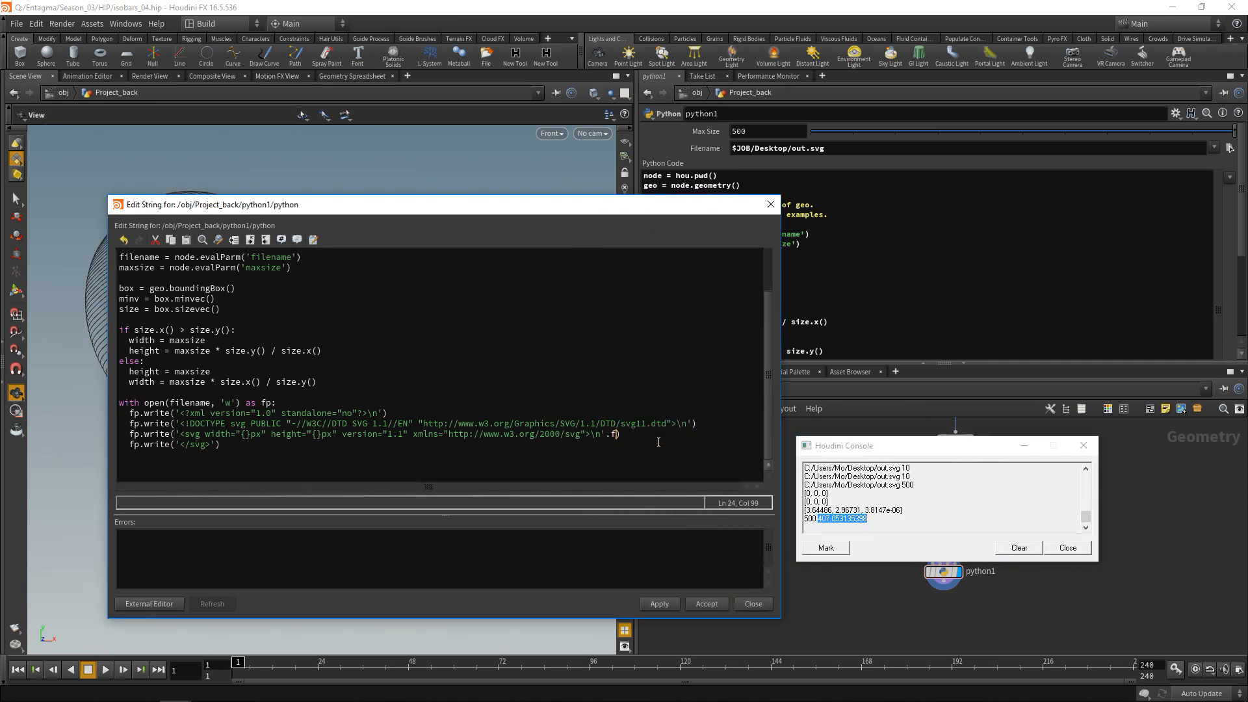
pyautogui.write('wid')
pyautogui.write('th, height)')
pyautogui.click(659, 603)
# - Switch to Notepad++, reload out.svg, check the svg tag's width and height values, and return to Houdini
pyautogui.hotkey('alt', 'Tab')
pyautogui.press('Tab')
pyautogui.press('Tab')
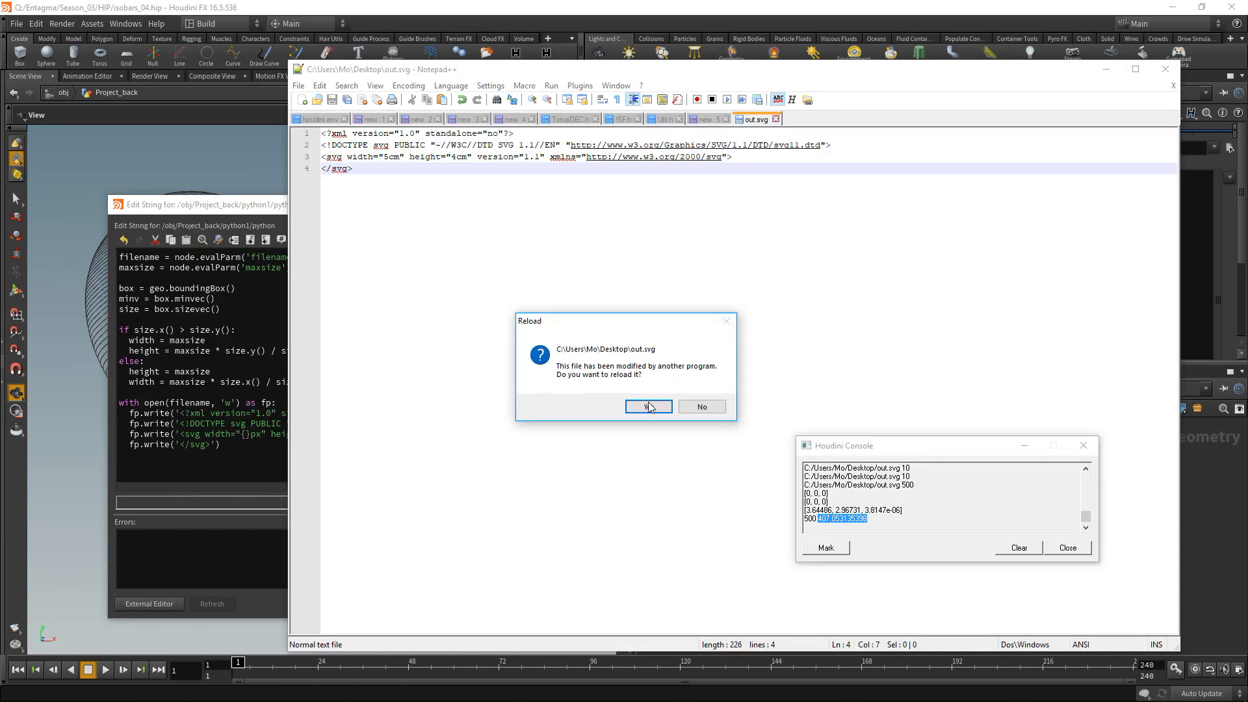
pyautogui.click(650, 406)
pyautogui.moveTo(384, 158); pyautogui.dragTo(540, 158)
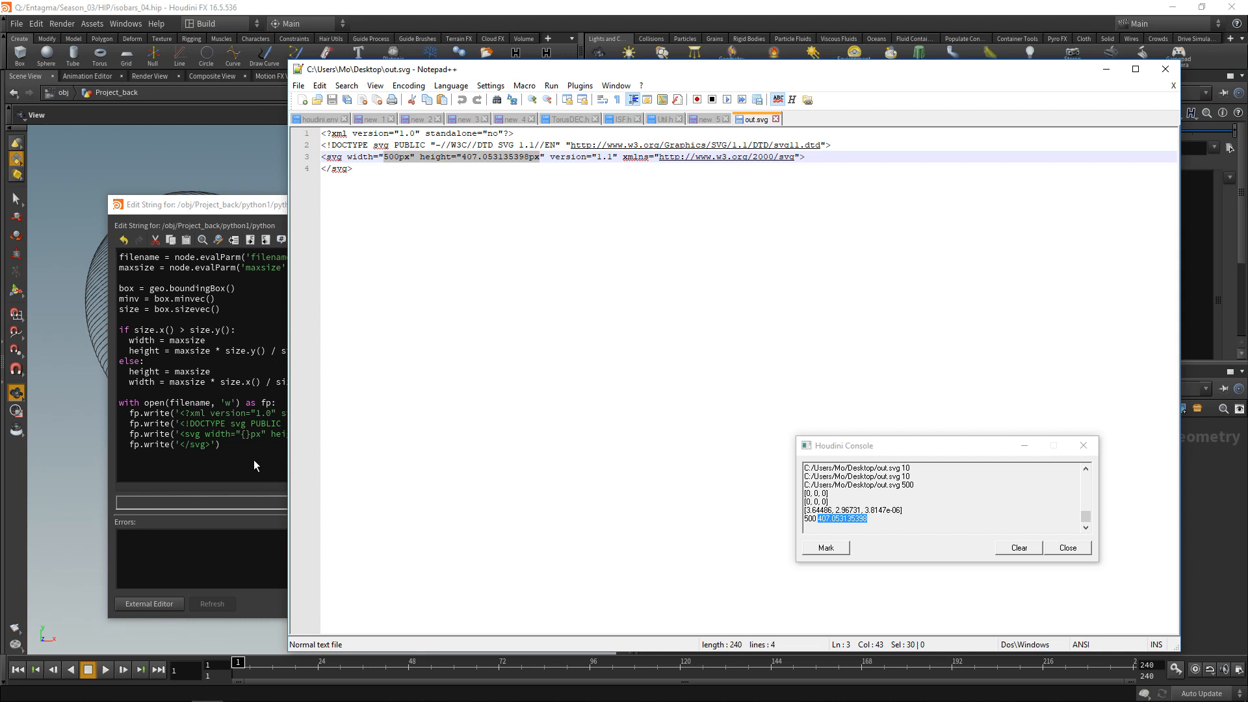
pyautogui.hotkey('alt', 'Tab')
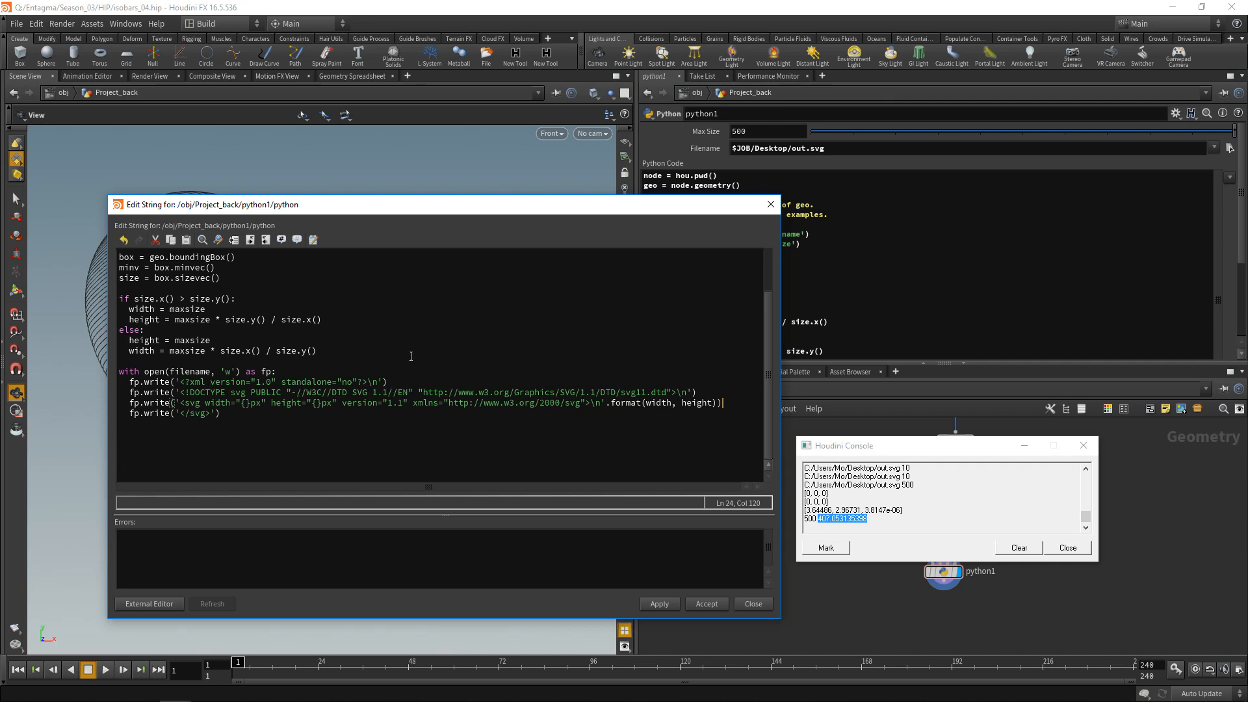
# - Switch to Chrome, search for "svg path element" in the empty tab and open the W3Schools SVG Path page
pyautogui.hotkey('alt', 'Tab')
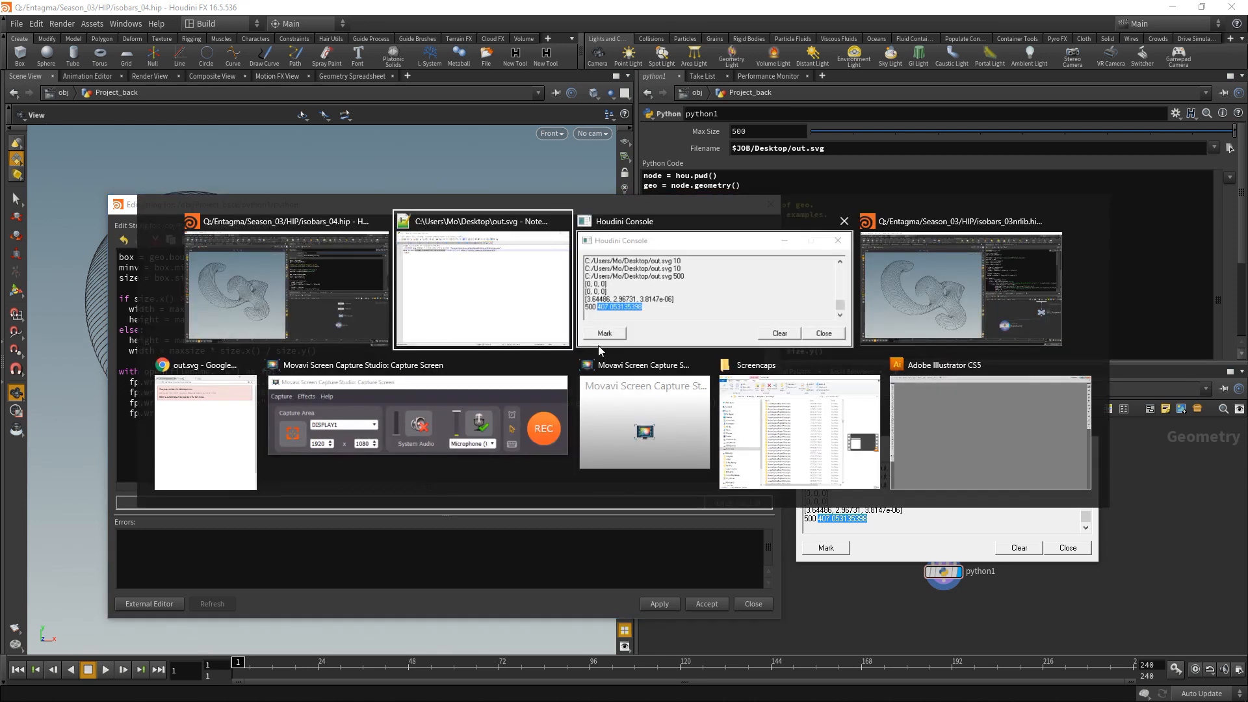
pyautogui.click(192, 427)
pyautogui.click(383, 22)
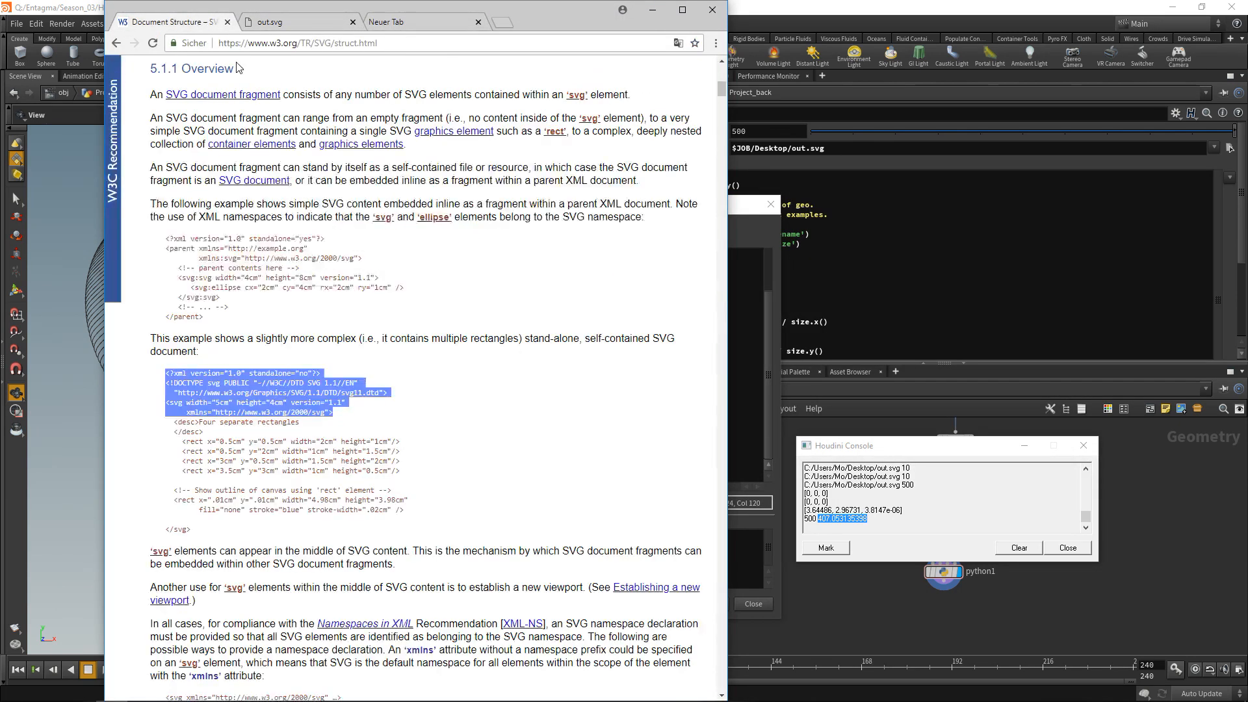
pyautogui.write('svg path element')
pyautogui.press('Return')
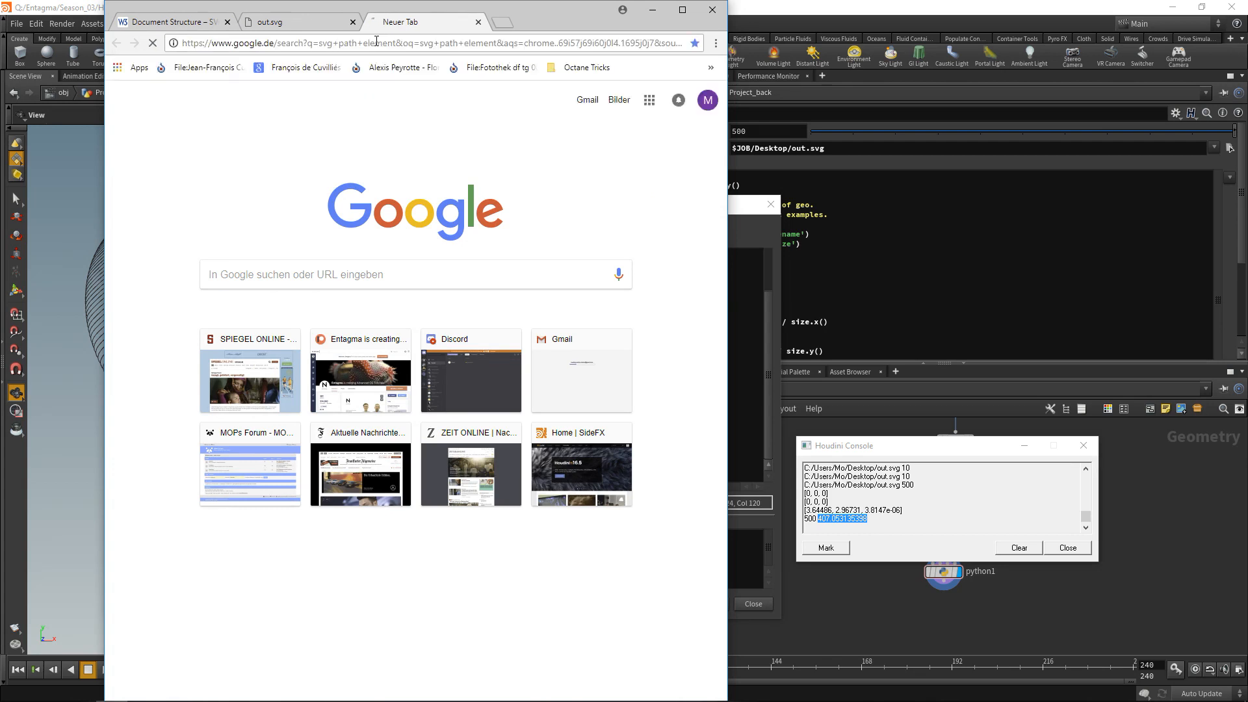
pyautogui.click(284, 176)
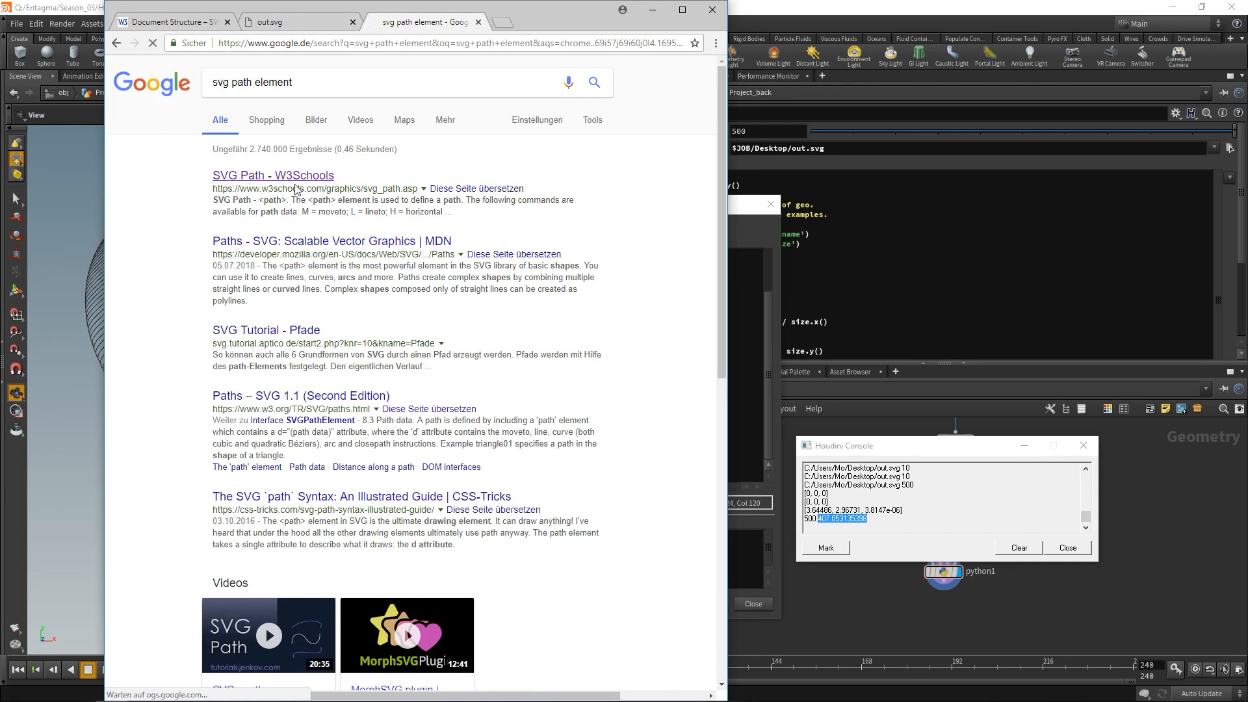
# - Read the description of the <path> element and its list of path data commands, focusing on M = moveto
pyautogui.scroll(-3, 263, 247)
pyautogui.moveTo(225, 141); pyautogui.dragTo(264, 146)
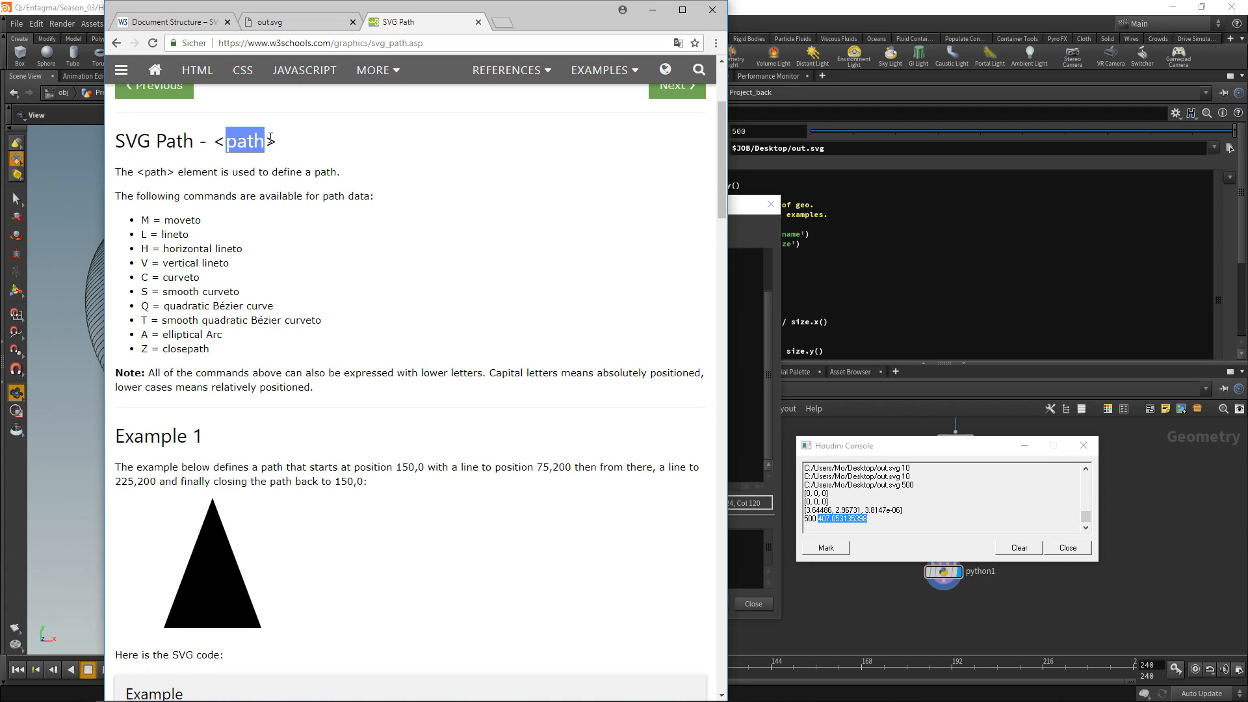
pyautogui.moveTo(348, 196); pyautogui.dragTo(372, 196)
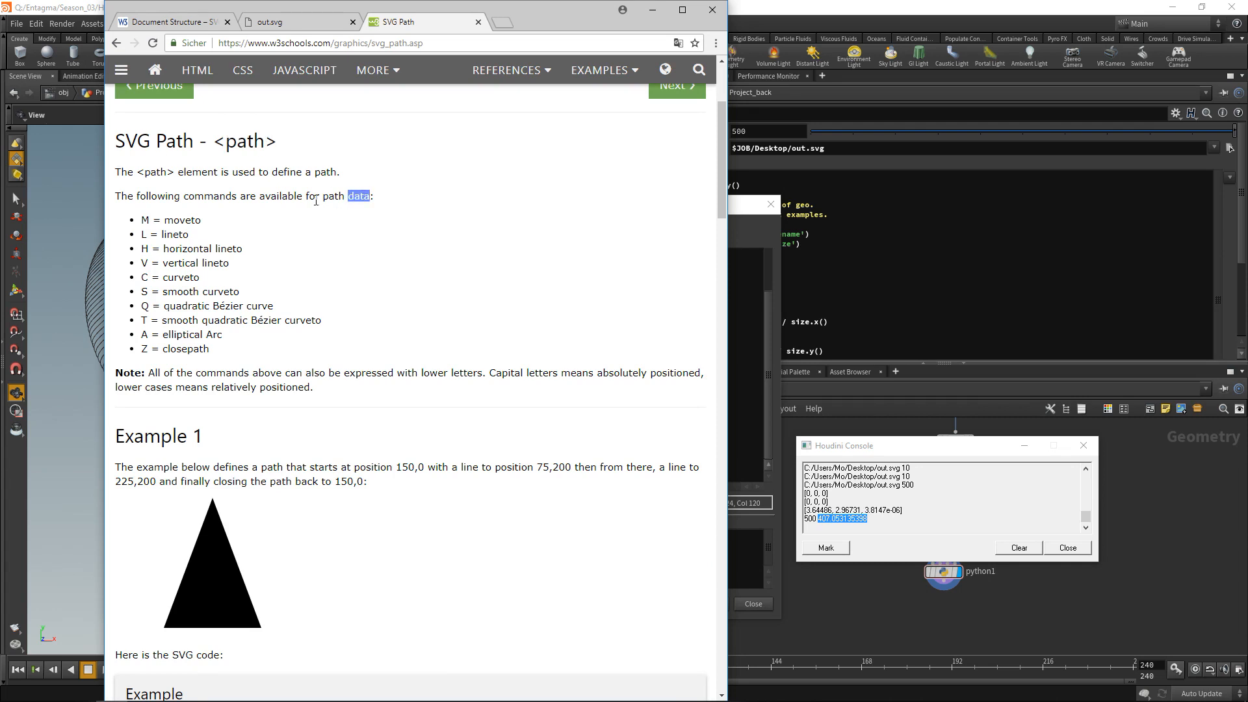
pyautogui.moveTo(147, 217); pyautogui.dragTo(149, 345)
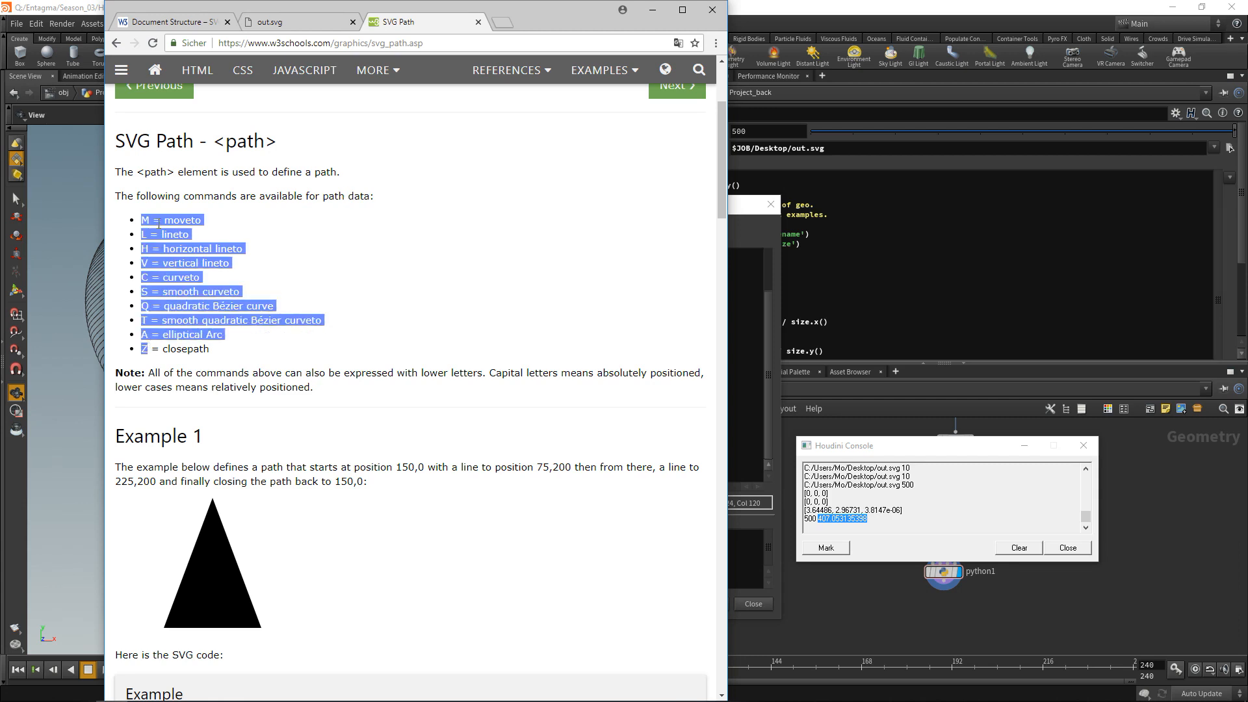
pyautogui.moveTo(149, 220); pyautogui.dragTo(161, 220)
pyautogui.click(253, 254)
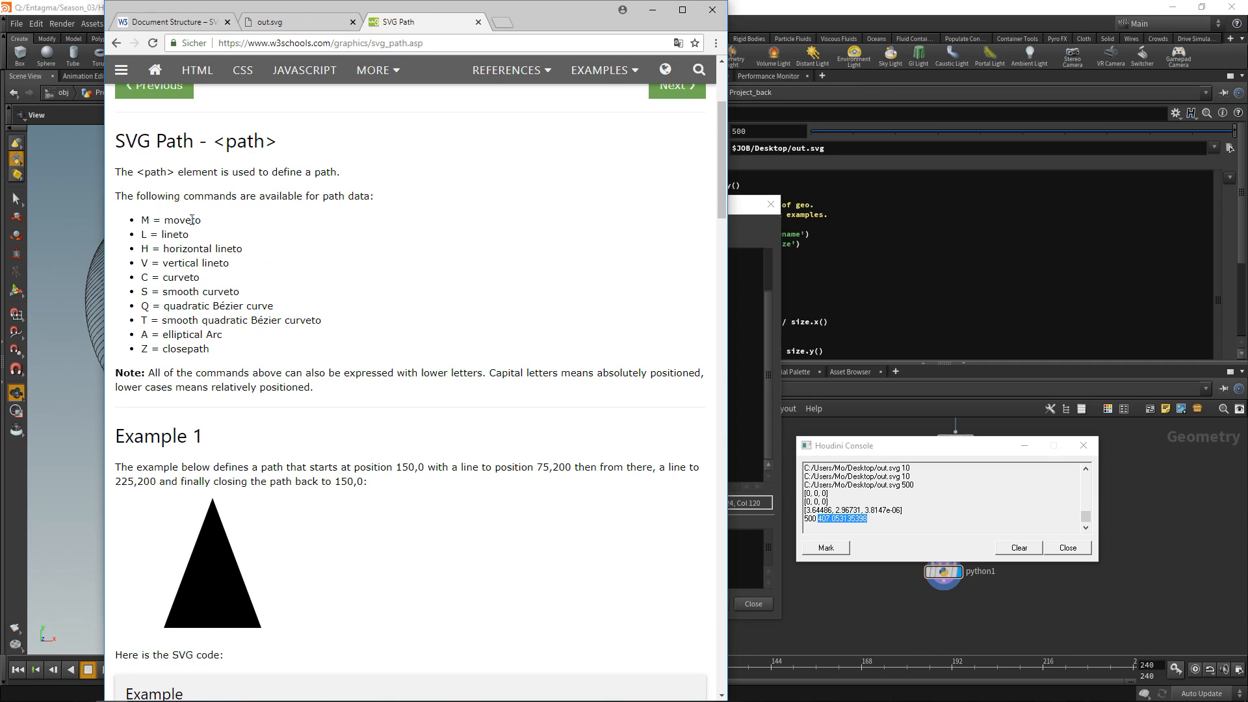
pyautogui.scroll(-3, 247, 227)
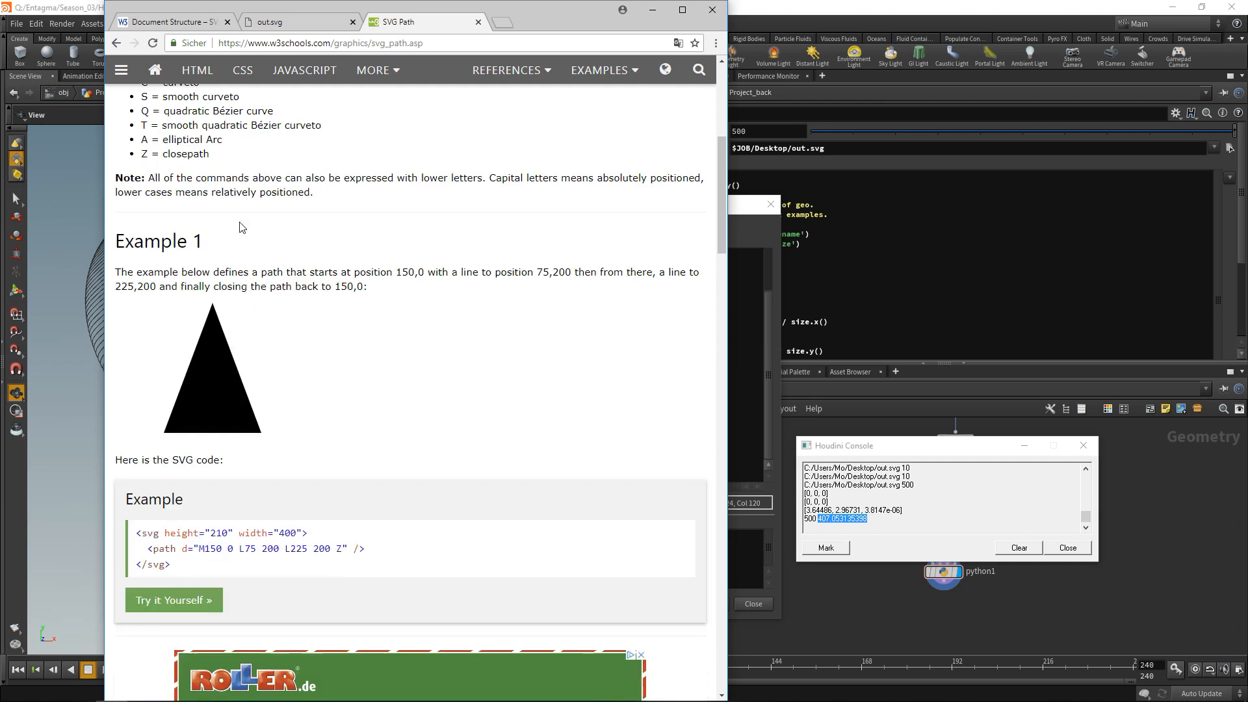
pyautogui.scroll(1, 247, 228)
pyautogui.moveTo(141, 104); pyautogui.dragTo(158, 104)
pyautogui.click(347, 144)
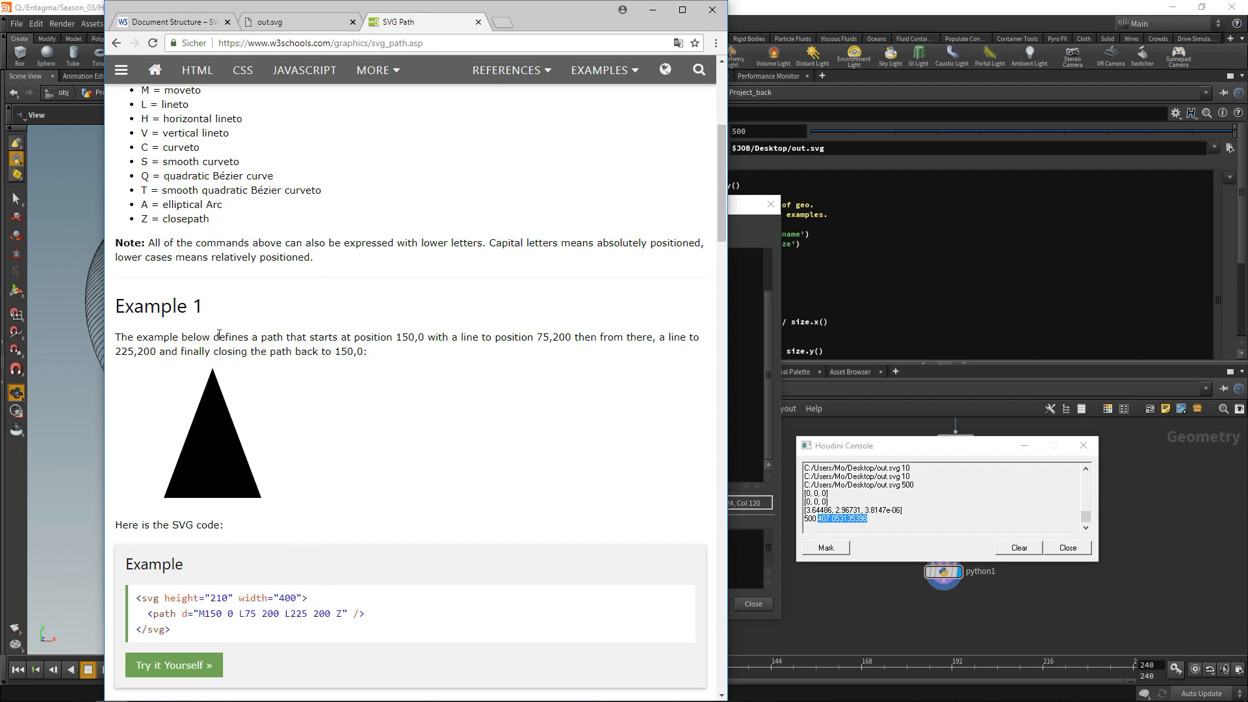
# - Examine Example 1's SVG code, comparing the M, L and Z commands in the path's d attribute with the list of path commands
pyautogui.scroll(-1, 245, 424)
pyautogui.doubleClick(172, 548)
pyautogui.click(187, 549)
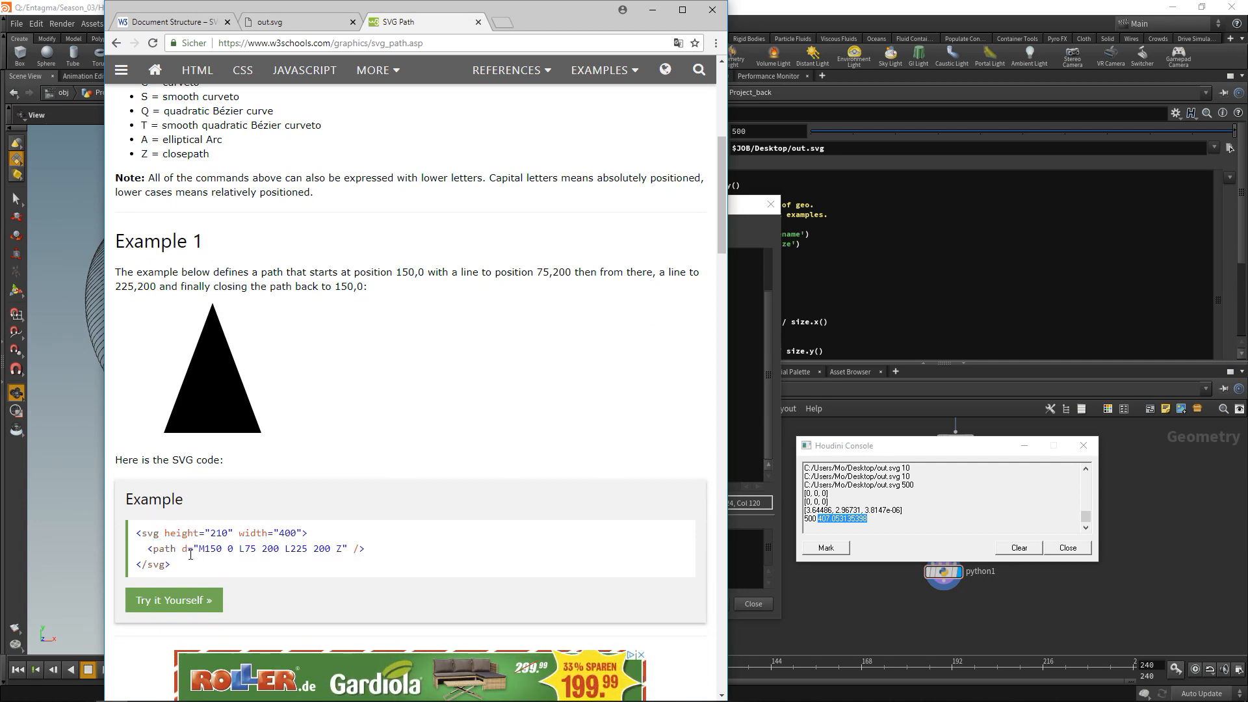
pyautogui.moveTo(206, 549); pyautogui.dragTo(234, 549)
pyautogui.doubleClick(247, 550)
pyautogui.click(267, 552)
pyautogui.doubleClick(267, 550)
pyautogui.doubleClick(298, 550)
pyautogui.click(333, 550)
pyautogui.moveTo(140, 155); pyautogui.dragTo(219, 160)
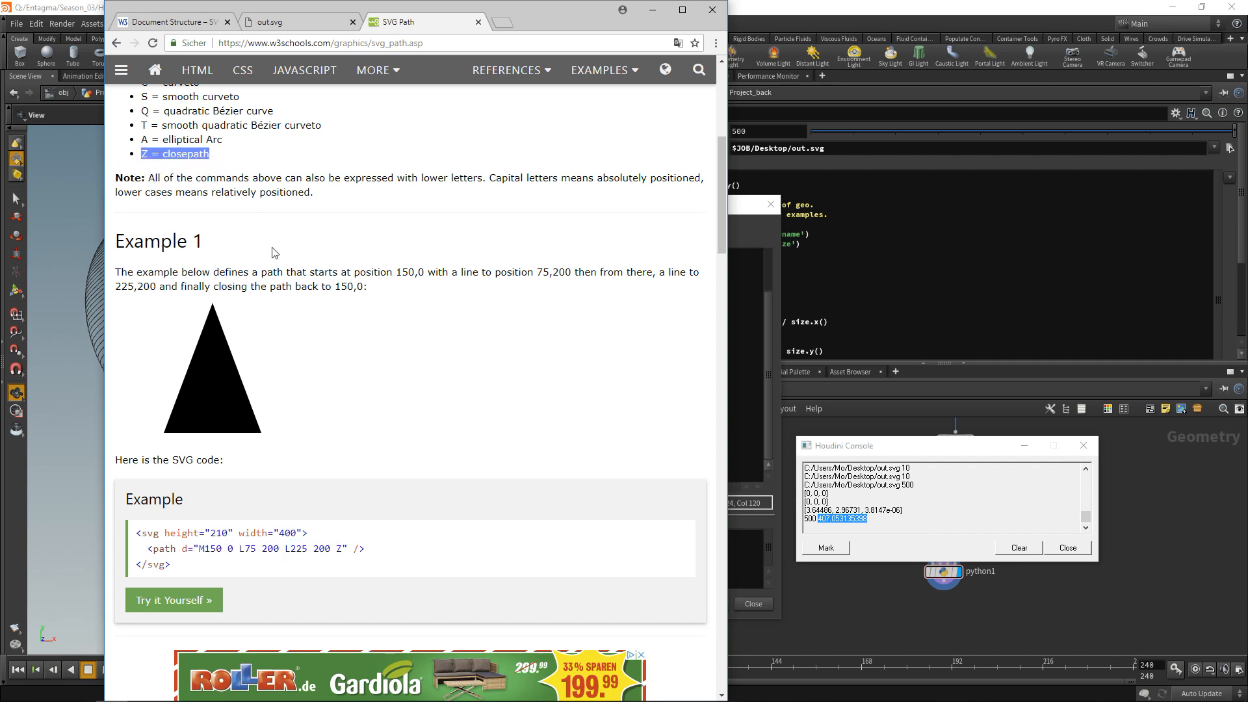
pyautogui.click(272, 252)
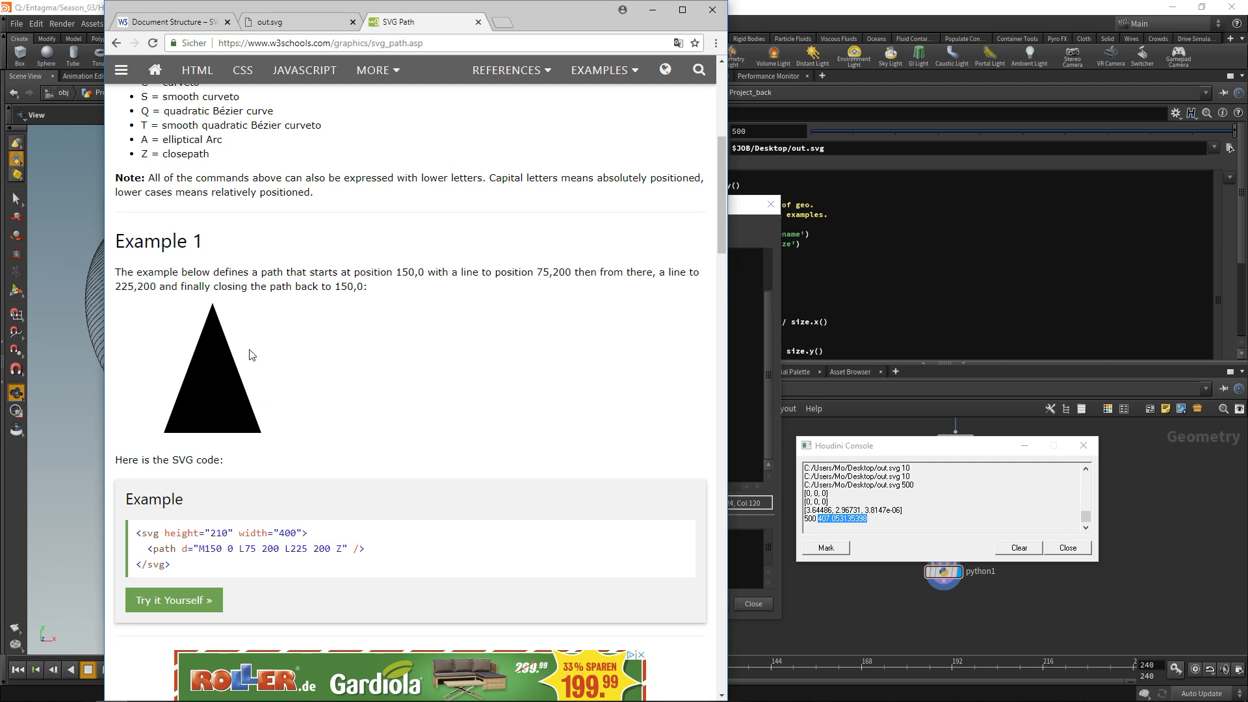
pyautogui.scroll(1, 314, 392)
pyautogui.scroll(-1, 312, 388)
pyautogui.moveTo(154, 549); pyautogui.dragTo(379, 556)
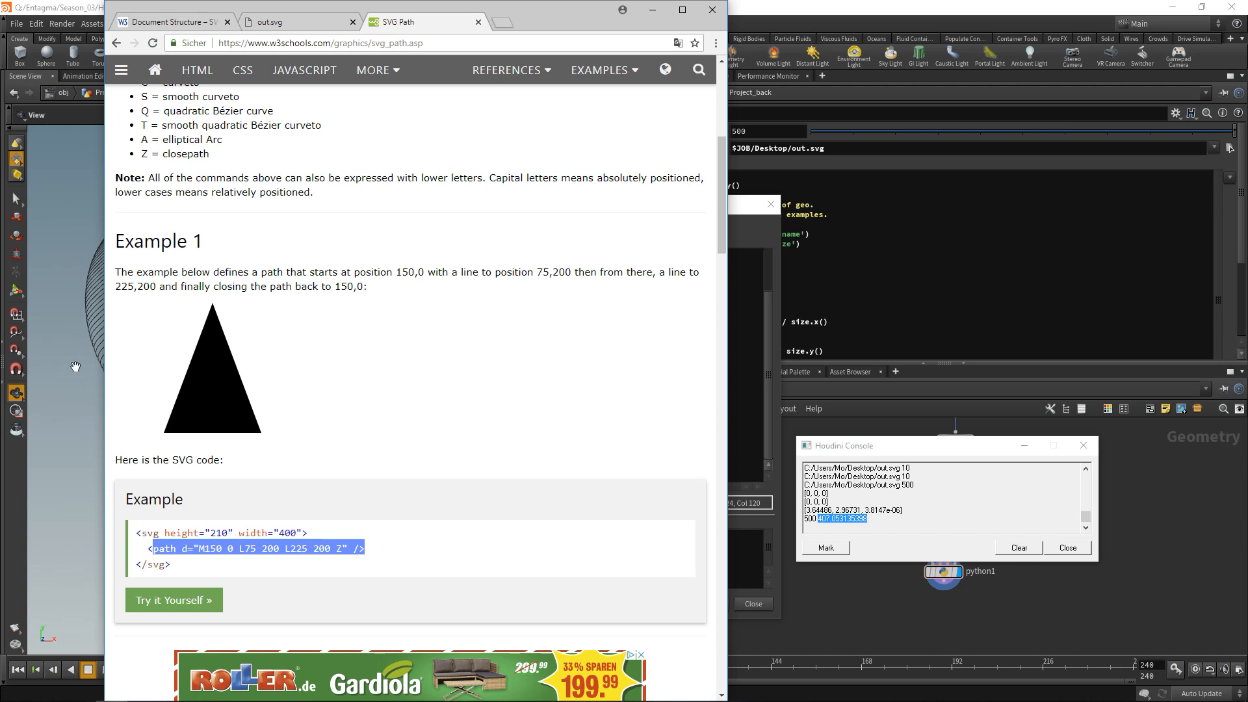
pyautogui.doubleClick(339, 550)
pyautogui.click(396, 537)
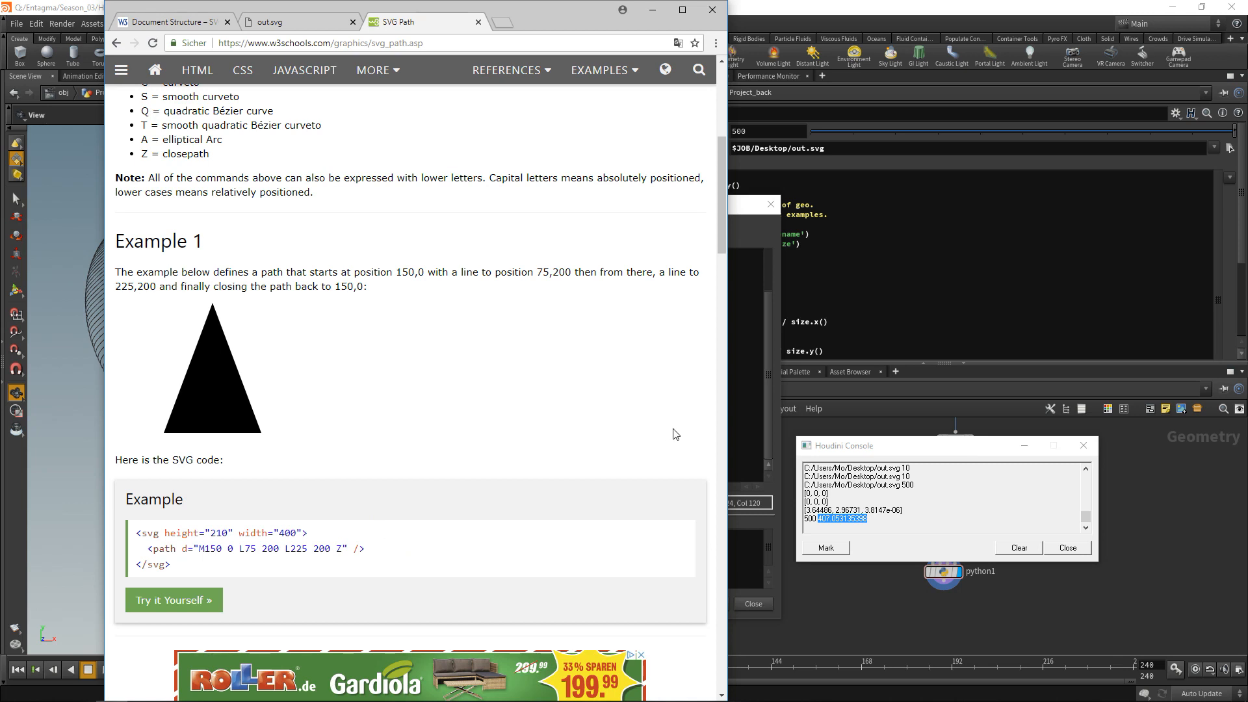
# - Switch back to the Houdini code editor and define a write_path(fp, points) function above the with open block
pyautogui.click(755, 414)
pyautogui.press('Return')
pyautogui.press('Return')
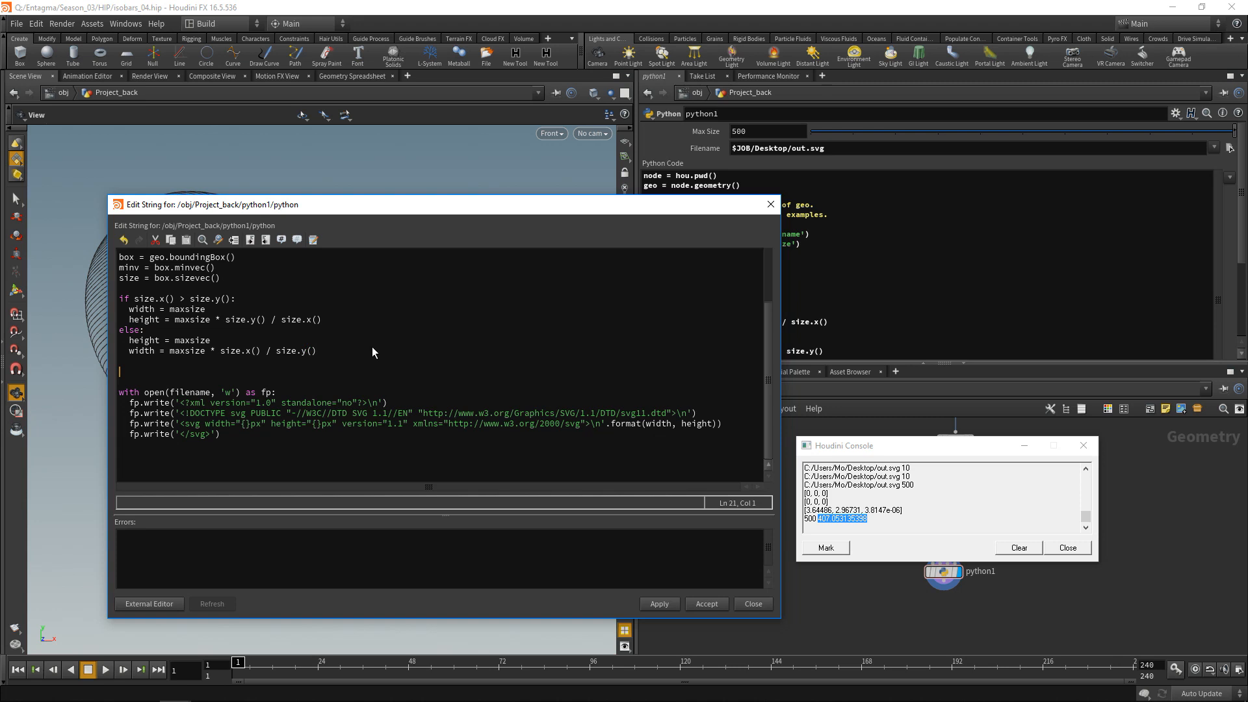
pyautogui.write('def write_path(points):')
pyautogui.press('Return')
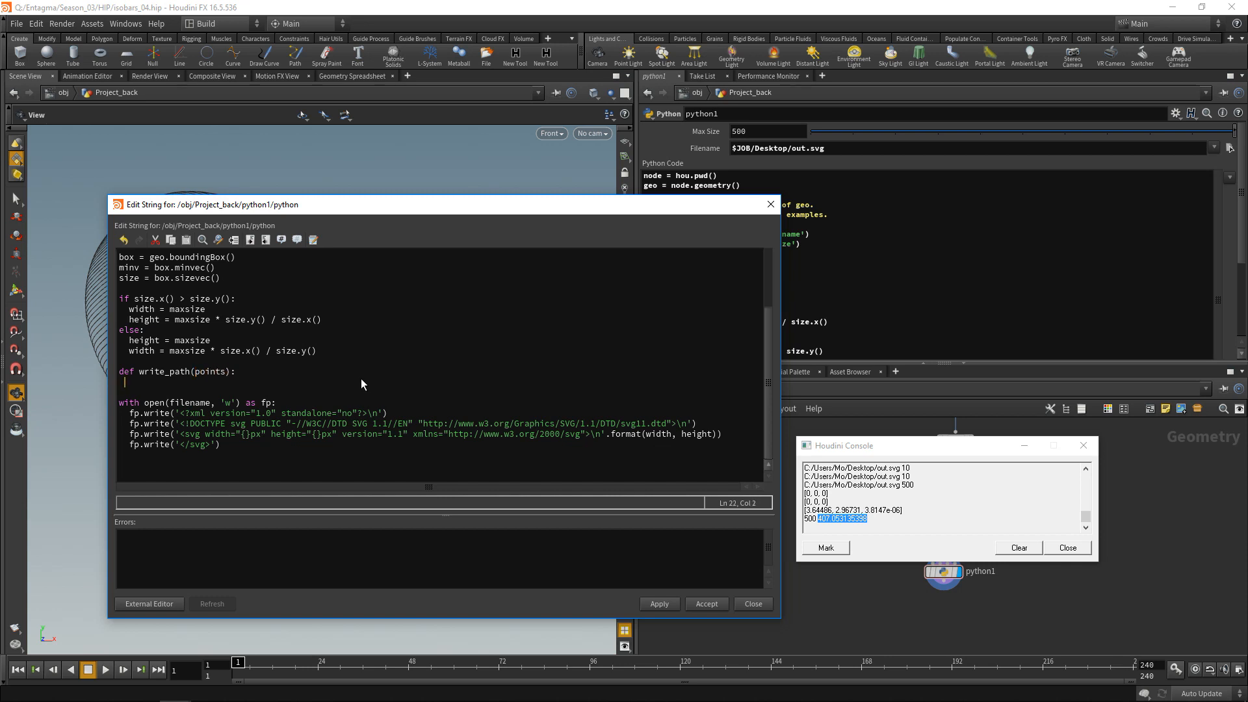
pyautogui.press('Up')
pyautogui.press('End')
pyautogui.press('Left')
pyautogui.press('Left')
pyautogui.press('Left')
pyautogui.press('Left')
pyautogui.press('Left')
pyautogui.press('Left')
pyautogui.press('Left')
pyautogui.press('Left')
pyautogui.write('fp,')
pyautogui.press('Down')
# - In write_path, add fp.write('<path d="{}"/>\n'.format(data)) and initialise data as an empty string above it
pyautogui.write("fp.write('<")
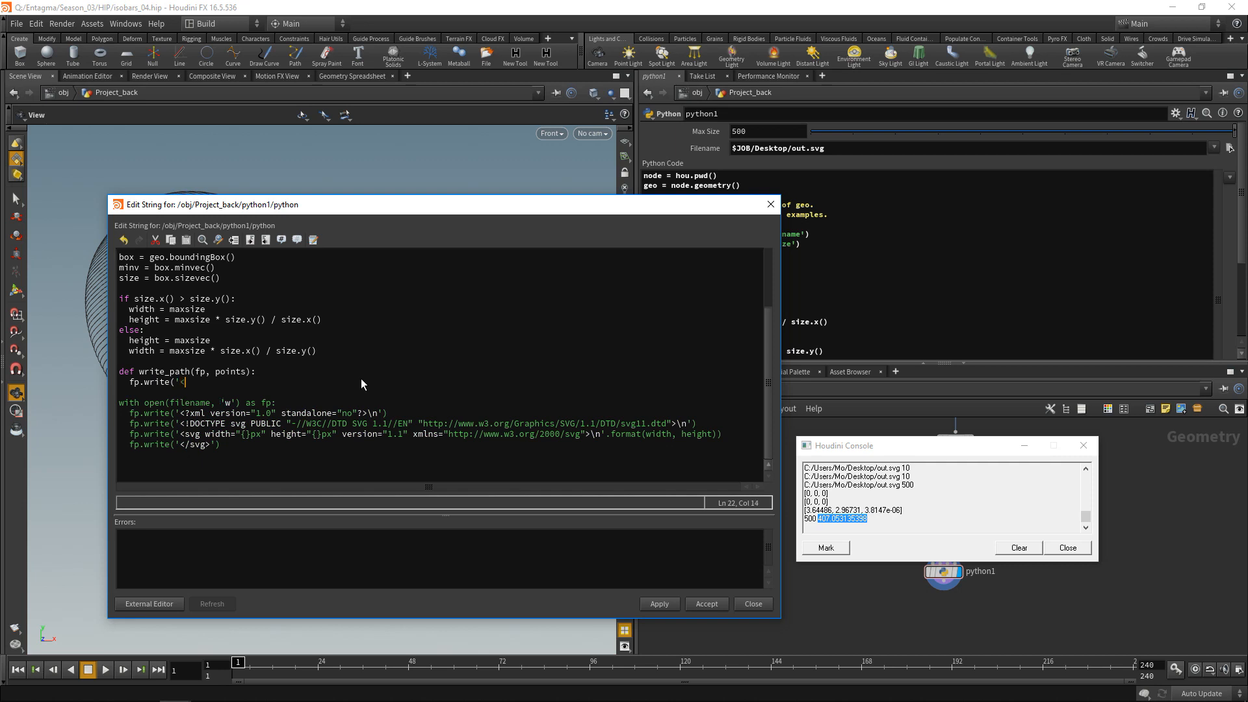
pyautogui.write('path d="{}"/>\\n\'.format(data))')
pyautogui.press('Up')
pyautogui.press('Return')
pyautogui.write('data = ')
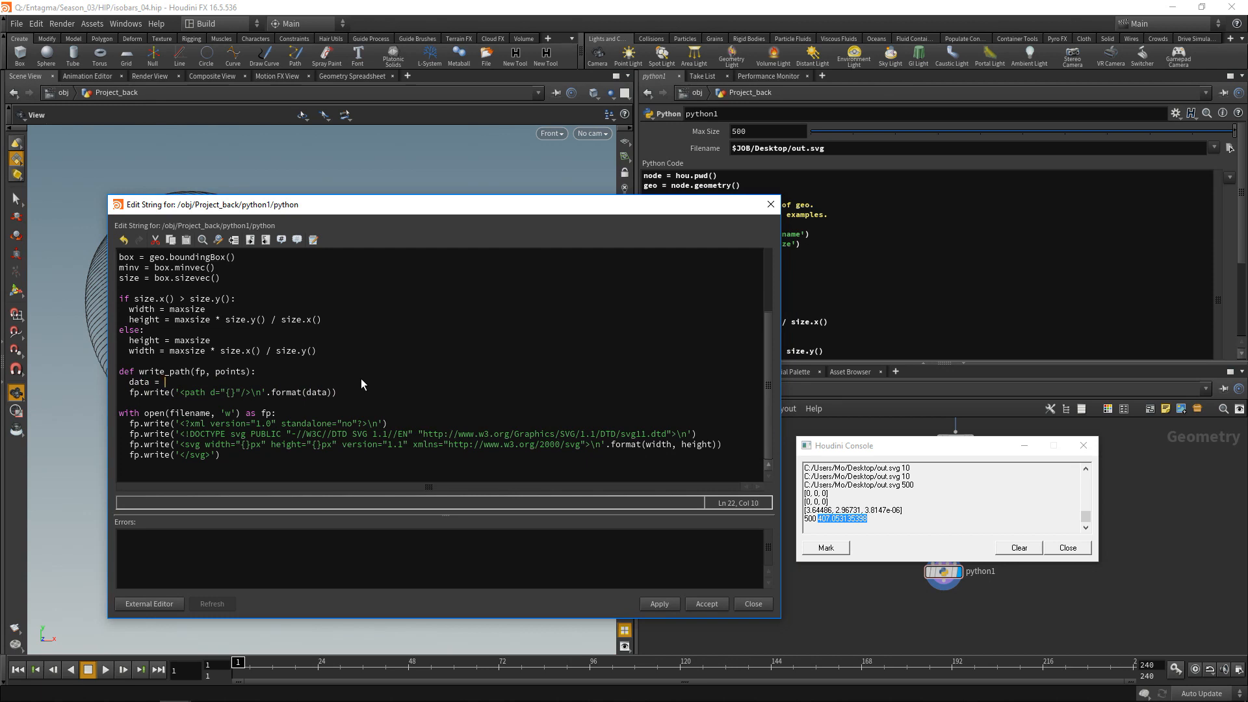
pyautogui.write("''")
pyautogui.press('Return')
pyautogui.press('Return')
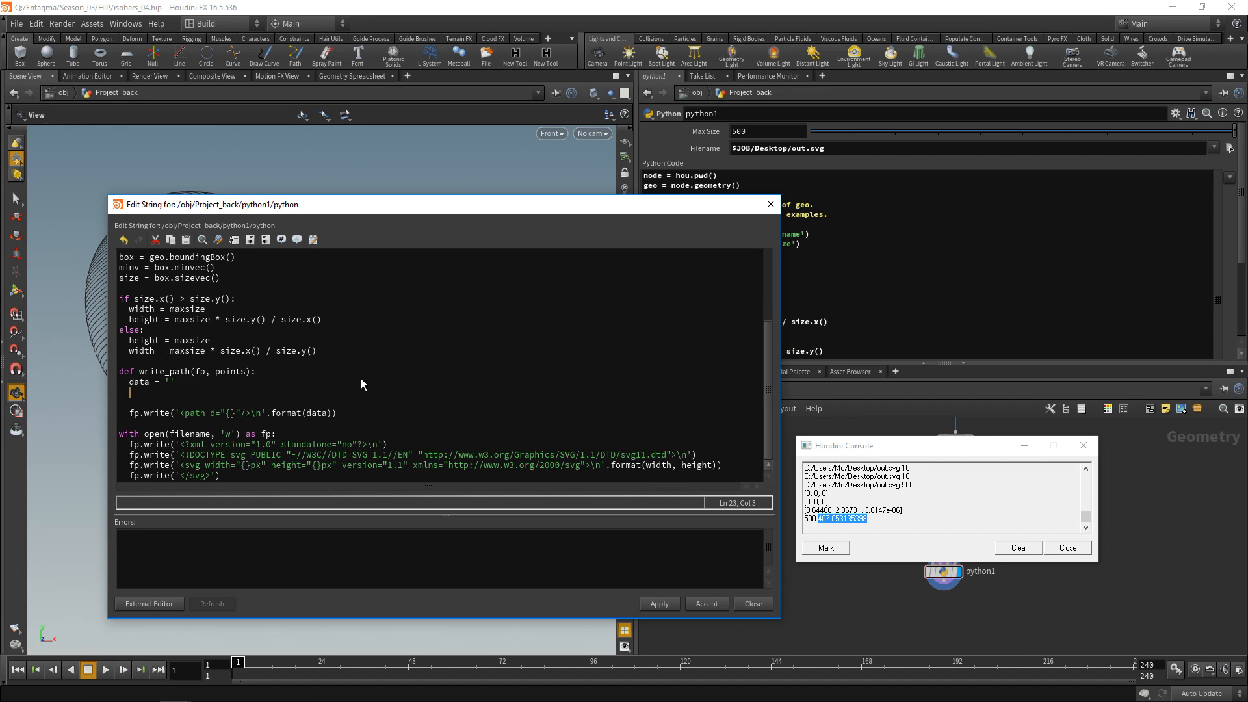
# - Add an "if not points:" check with a return at the start of write_path
pyautogui.press('Up')
pyautogui.press('Up')
pyautogui.press('End')
pyautogui.press('Return')
pyautogui.write('if not points:')
pyautogui.press('Return')
pyautogui.write('return')
pyautogui.press('Down')
pyautogui.press('Down')
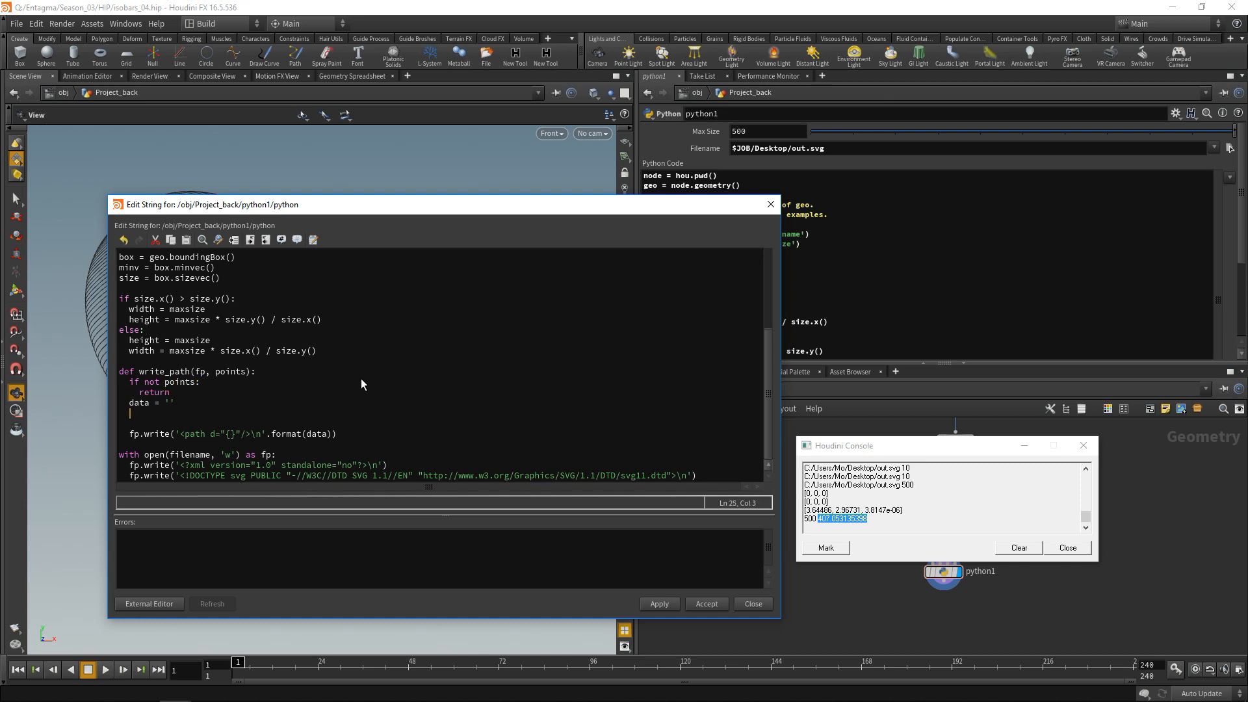
# - Set data to the moveto string 'M{} {} ' formatted with the first point's x() and points[1].y()
pyautogui.press('BackSpace')
pyautogui.press('BackSpace')
pyautogui.press('BackSpace')
pyautogui.press('Left')
pyautogui.write('M{} {}')
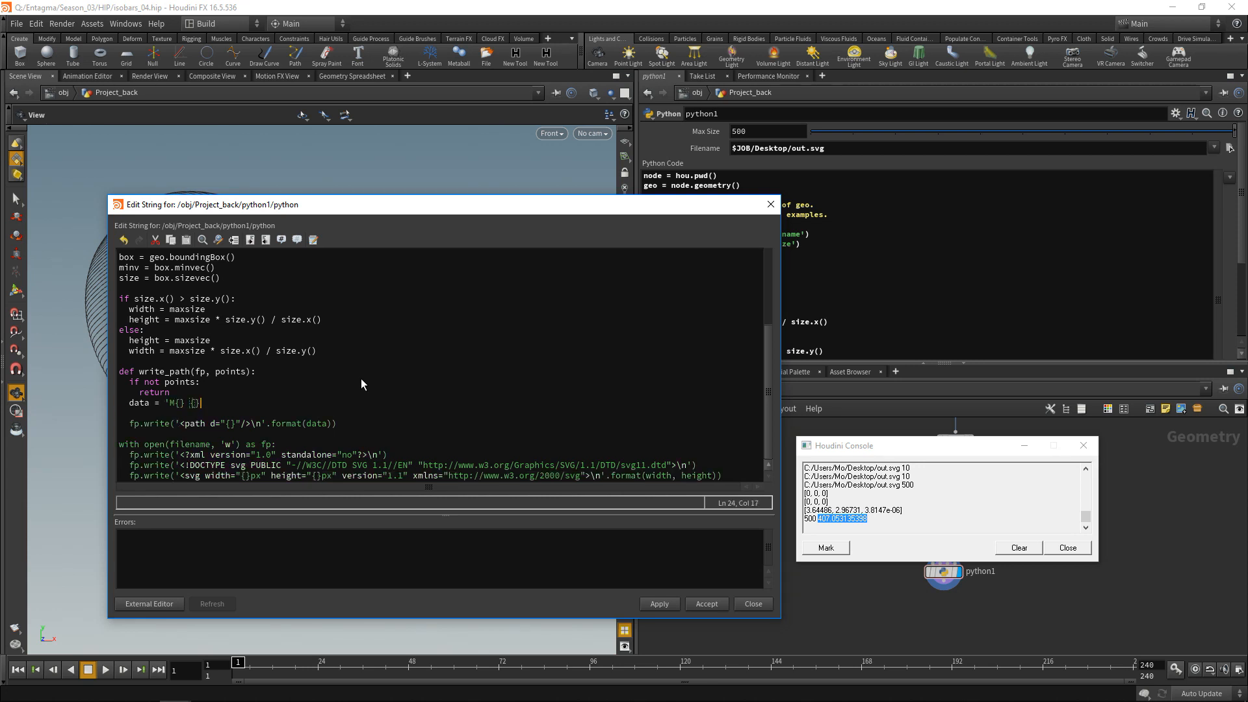
pyautogui.press('Right')
pyautogui.write('.format(')
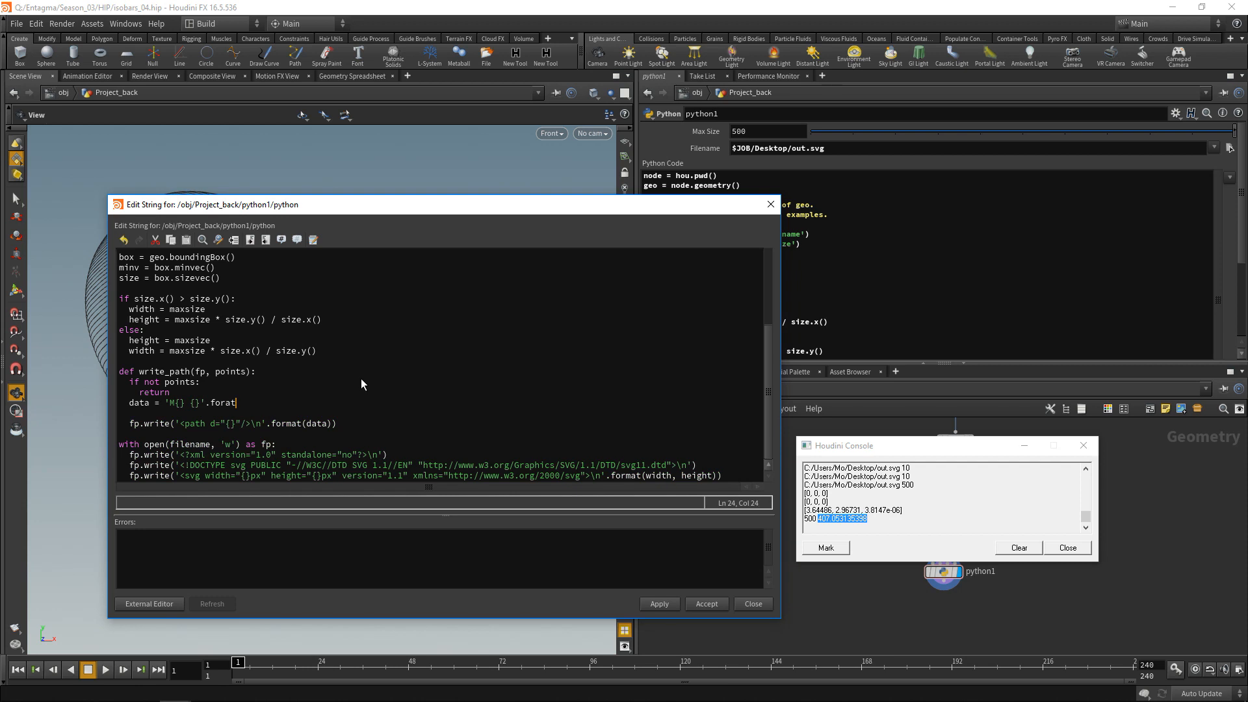
pyautogui.write('poins[0].x(), points[1].y())')
pyautogui.press('Return')
pyautogui.press('Up')
pyautogui.press('Right')
pyautogui.press('Right')
pyautogui.press('Right')
pyautogui.press('Right')
pyautogui.press('Right')
pyautogui.press('Right')
pyautogui.press('Right')
pyautogui.press('Right')
pyautogui.press('Right')
pyautogui.press('Right')
pyautogui.press('Right')
pyautogui.press('Right')
pyautogui.press('Right')
pyautogui.press('Right')
pyautogui.press('Down')
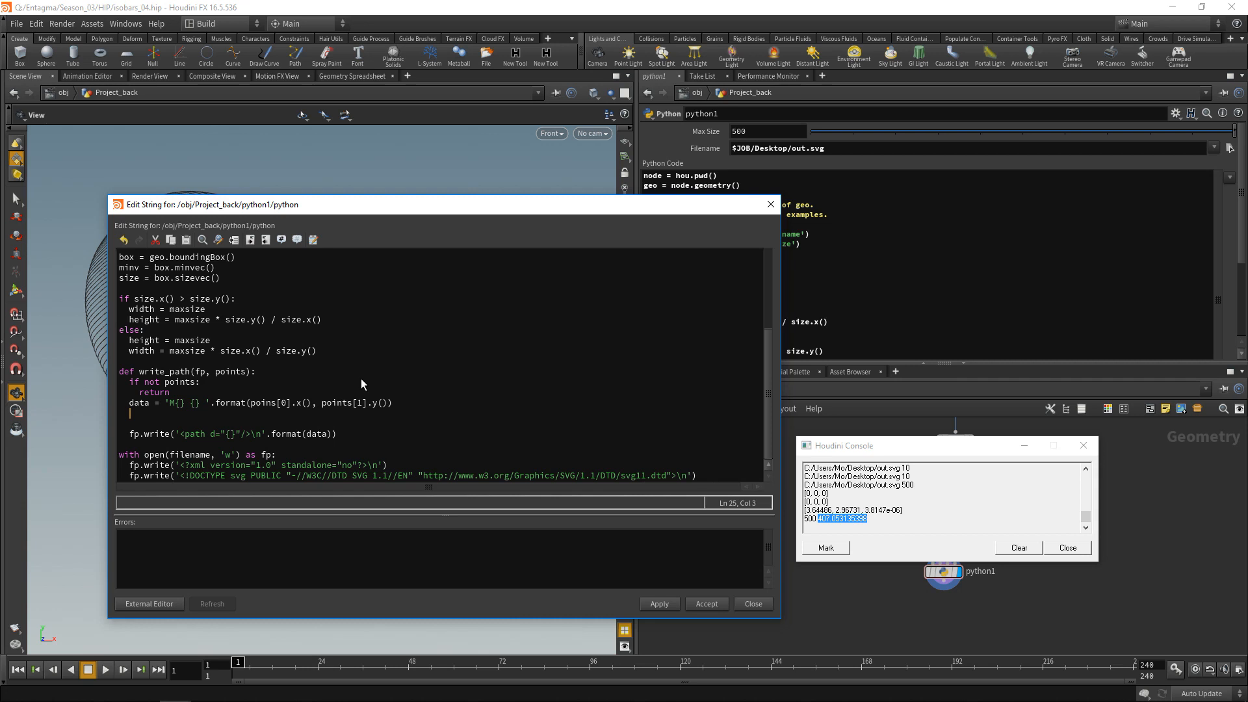
# - Add a "for p in points[1:]:" loop that appends 'L{} {} '.format(p.x(), p.y()) to data, and remove the blank line below it
pyautogui.write('for p in points[1:]:')
pyautogui.press('Return')
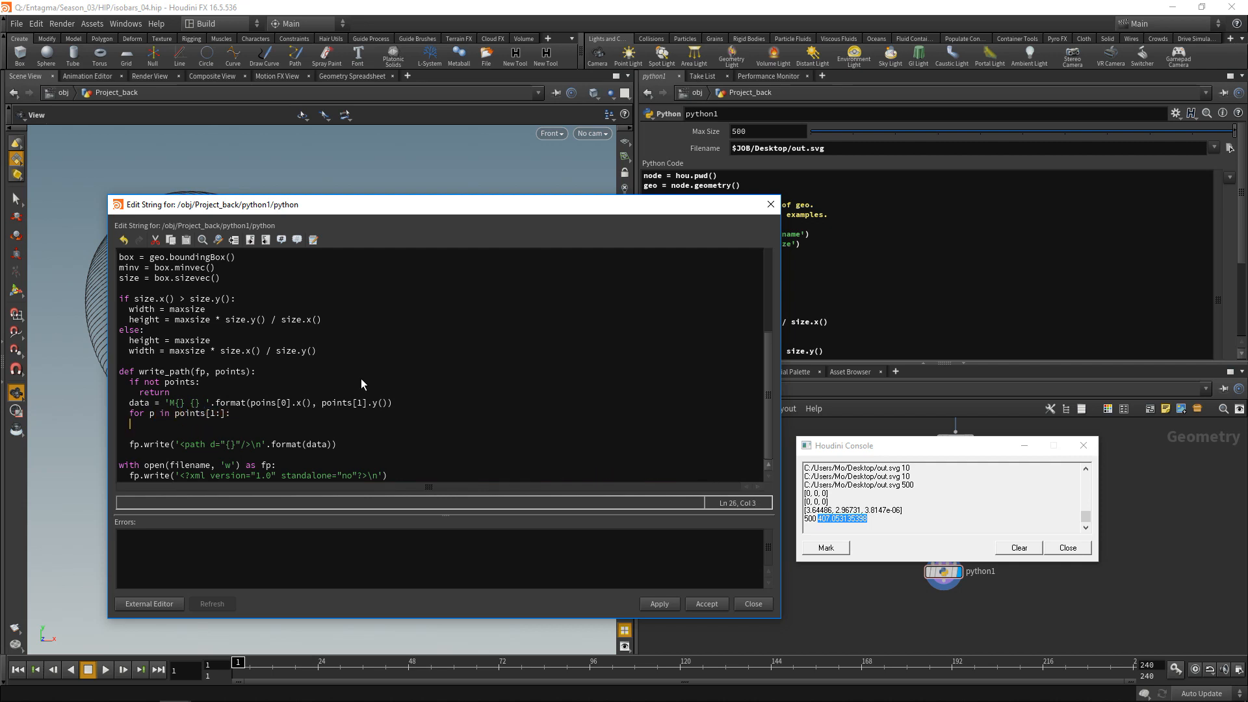
pyautogui.write("data += 'L{} {} '.format(p.x(")
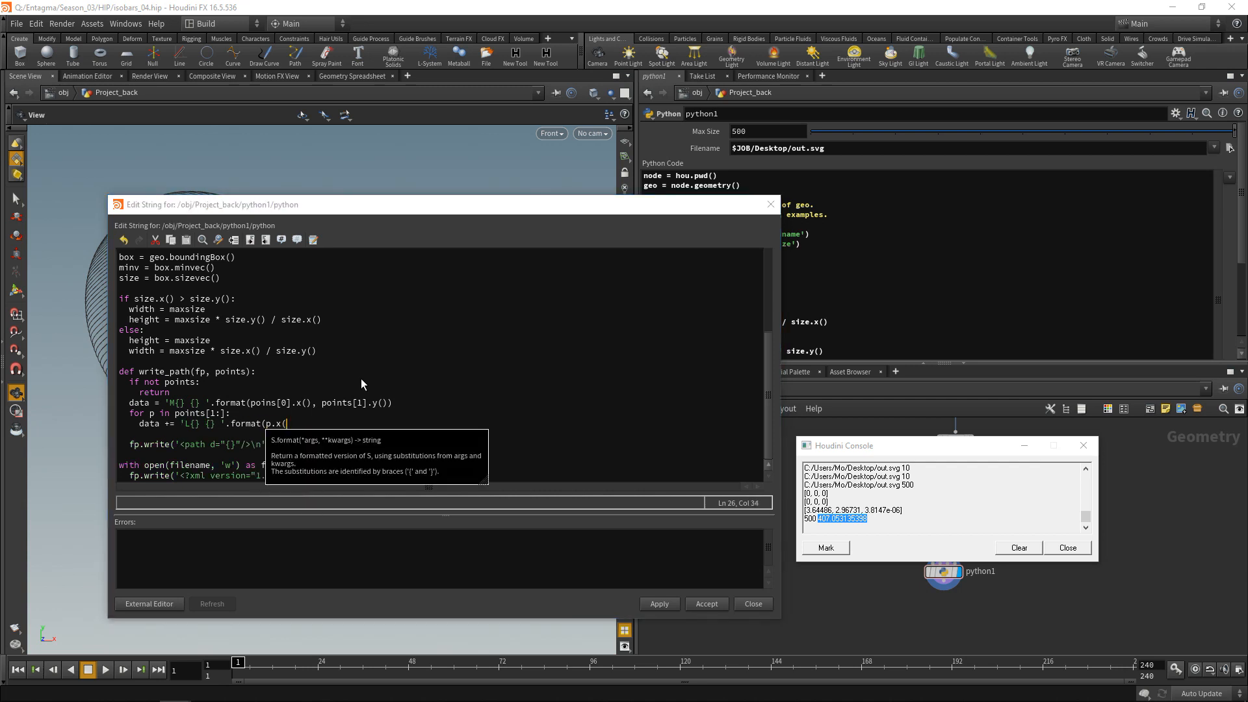
pyautogui.write('), p.y())')
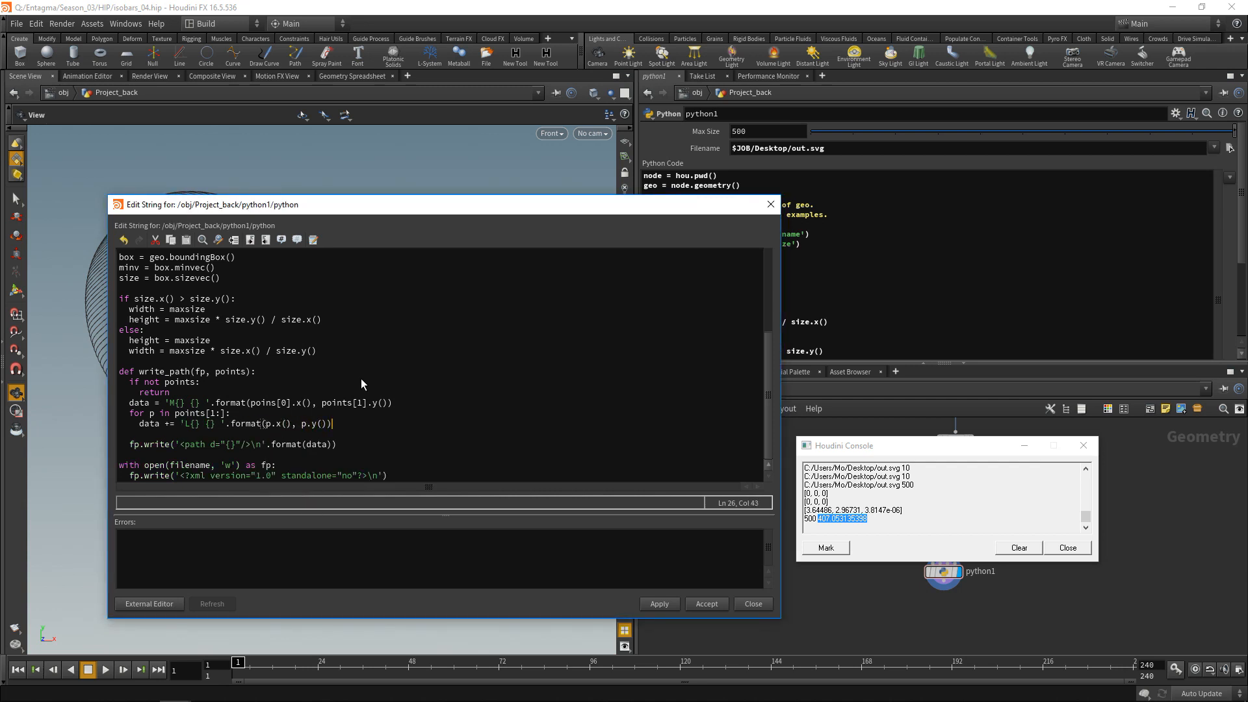
pyautogui.press('Delete')
pyautogui.scroll(-2, 338, 364)
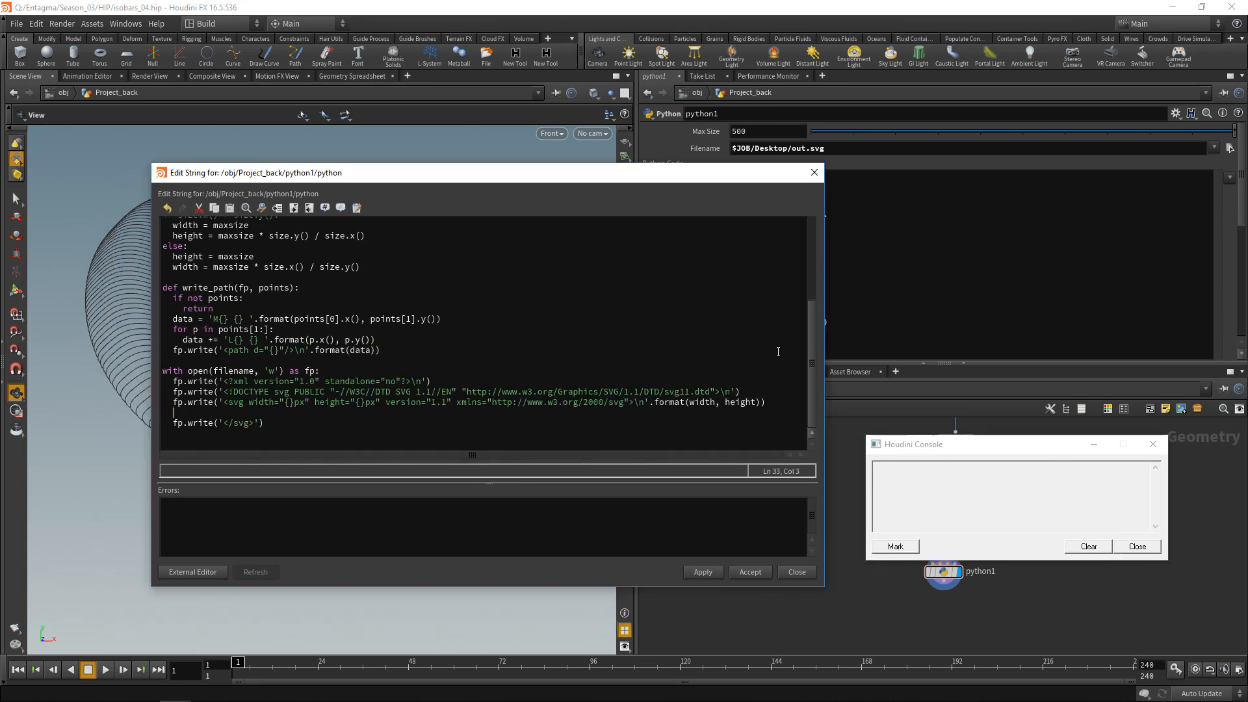
# - Before the closing svg tag, loop over prim in geo.iterPrims() and continue when prim.type() != hou.primType.Polygon
pyautogui.write('for prim in geo.iterPrims():')
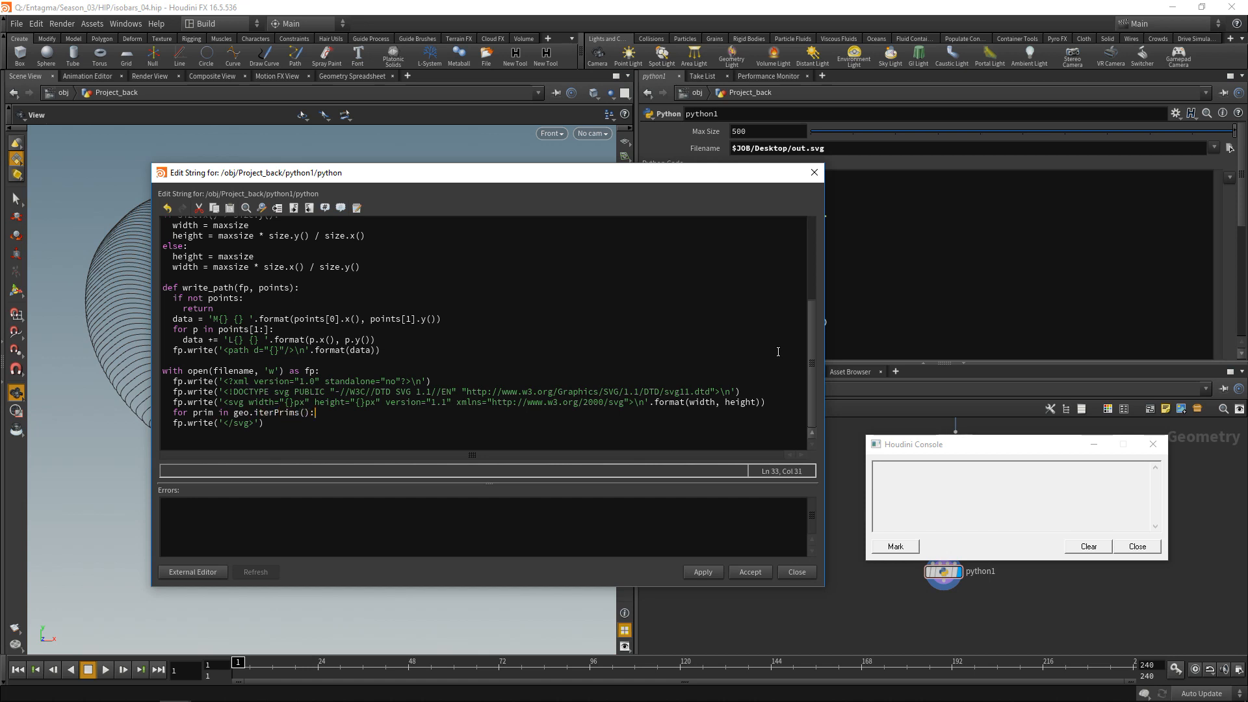
pyautogui.press('Return')
pyautogui.press('Tab')
pyautogui.write('if prim.type() !+')
pyautogui.write(' hou.')
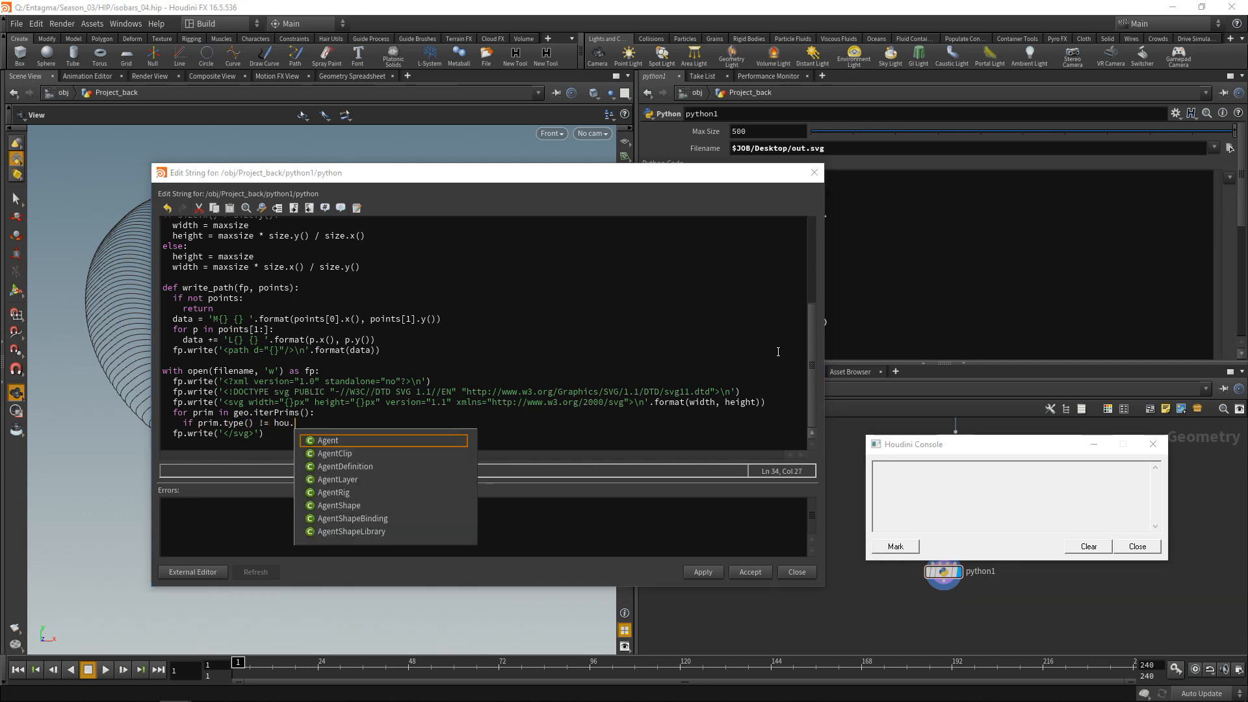
pyautogui.write('primType.Polygon:')
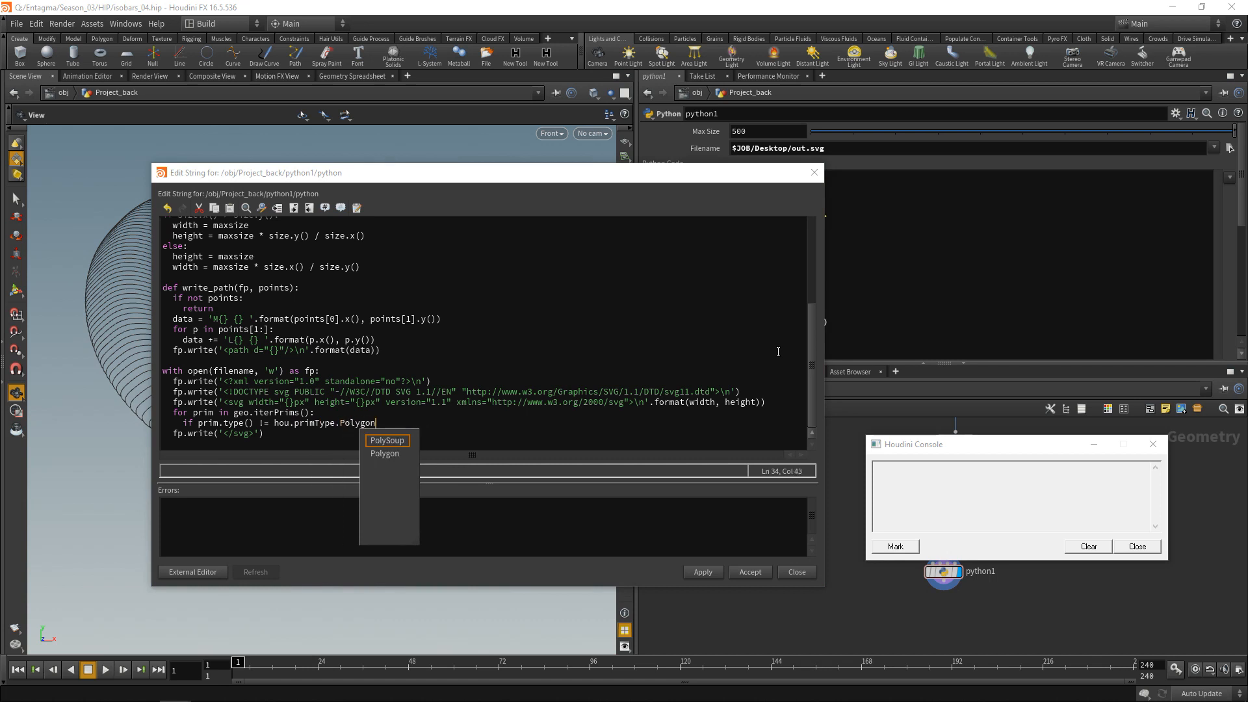
pyautogui.press('Return')
pyautogui.write('continue')
pyautogui.press('Return')
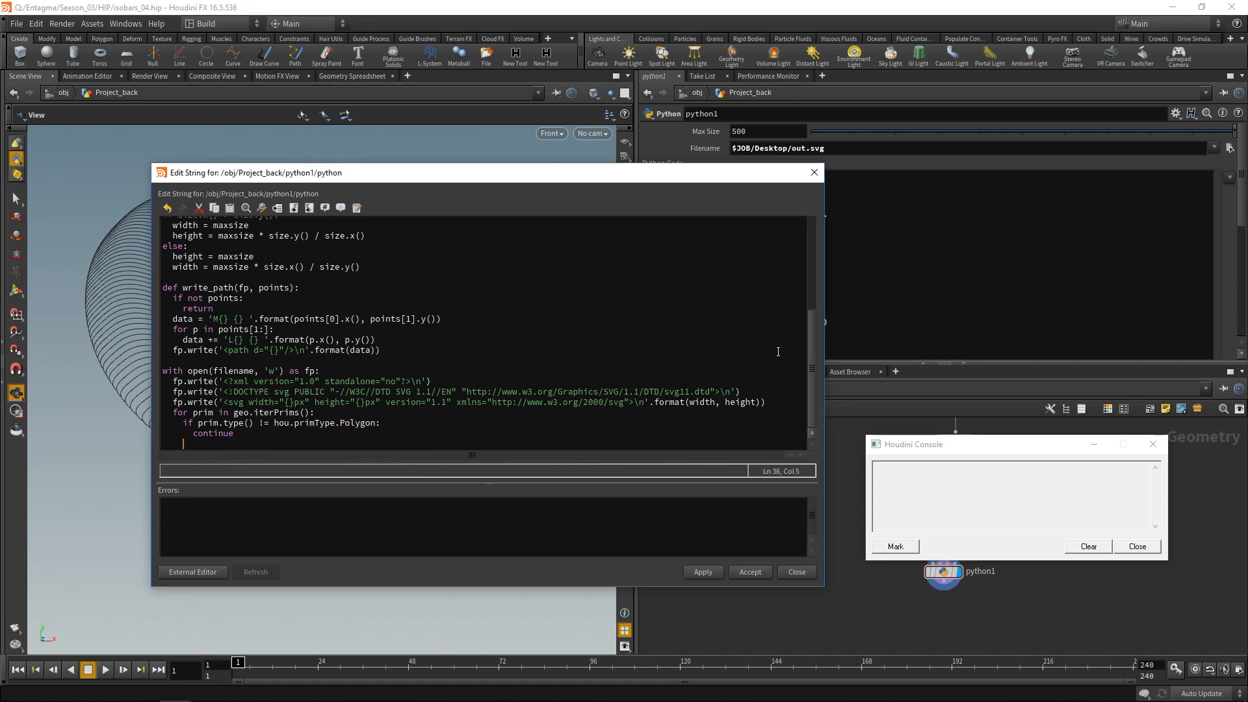
# - Collect the primitive's point positions with points = [v.point().position() for v in prim.vertices()]
pyautogui.scroll(-2, 778, 352)
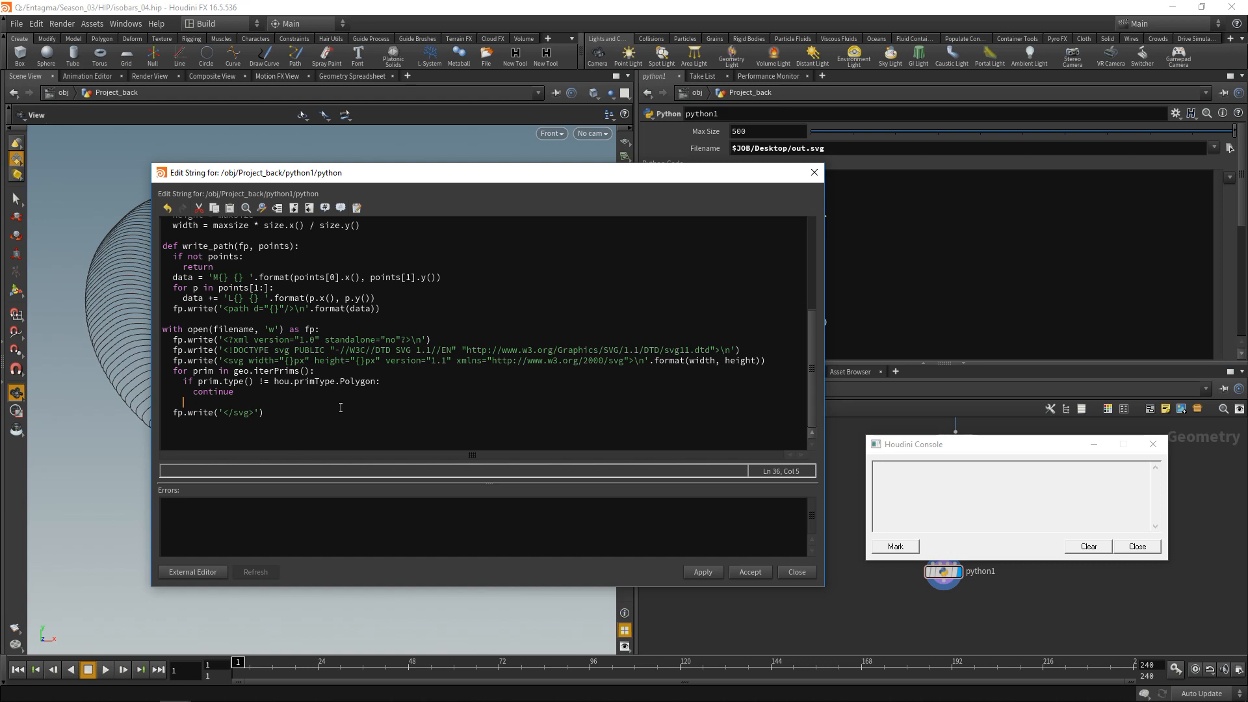
pyautogui.write('points = [v.point().position() for ')
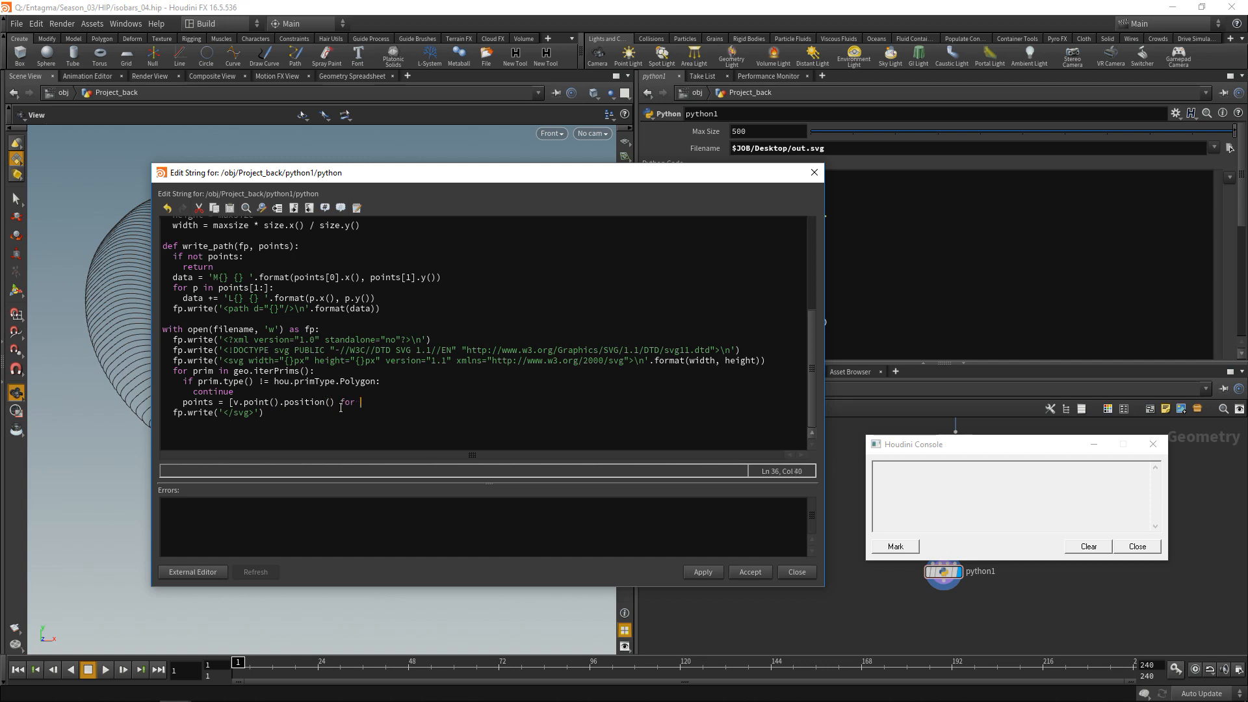
pyautogui.write('v in prim.vertices()]')
pyautogui.press('Return')
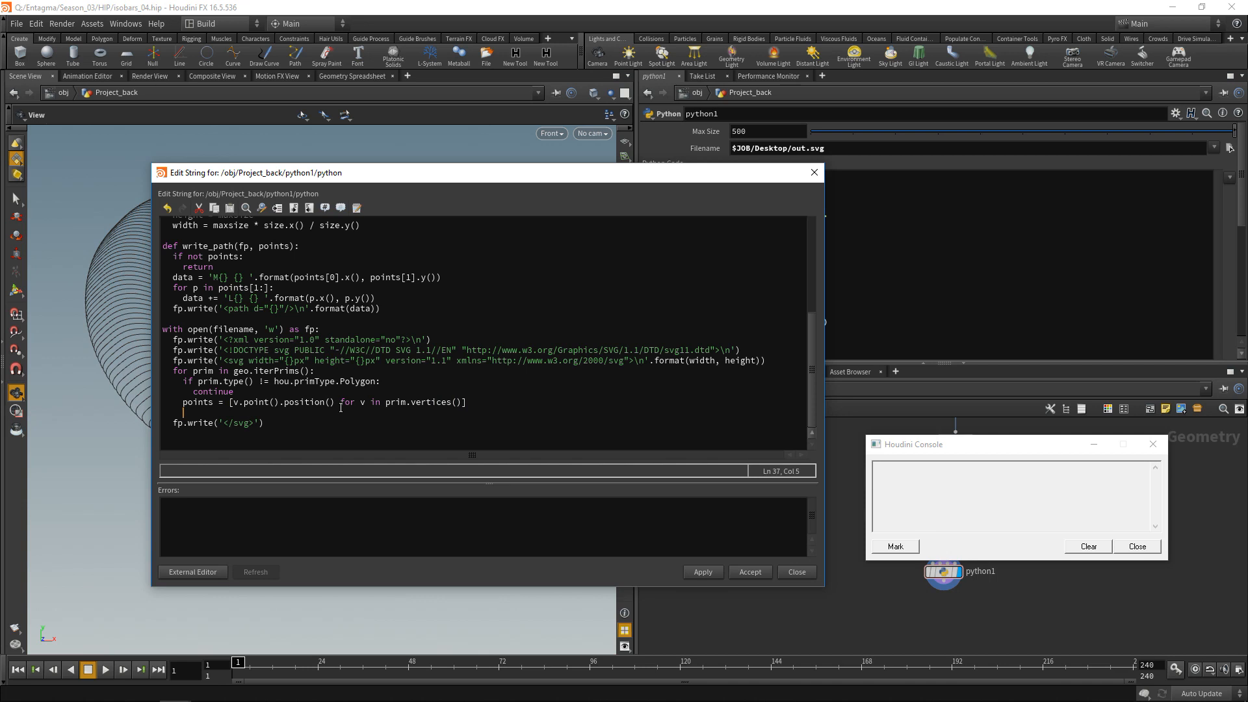
# - Add print points and break inside the primitive loop, apply the code and check the printed vectors in the console
pyautogui.write('print points')
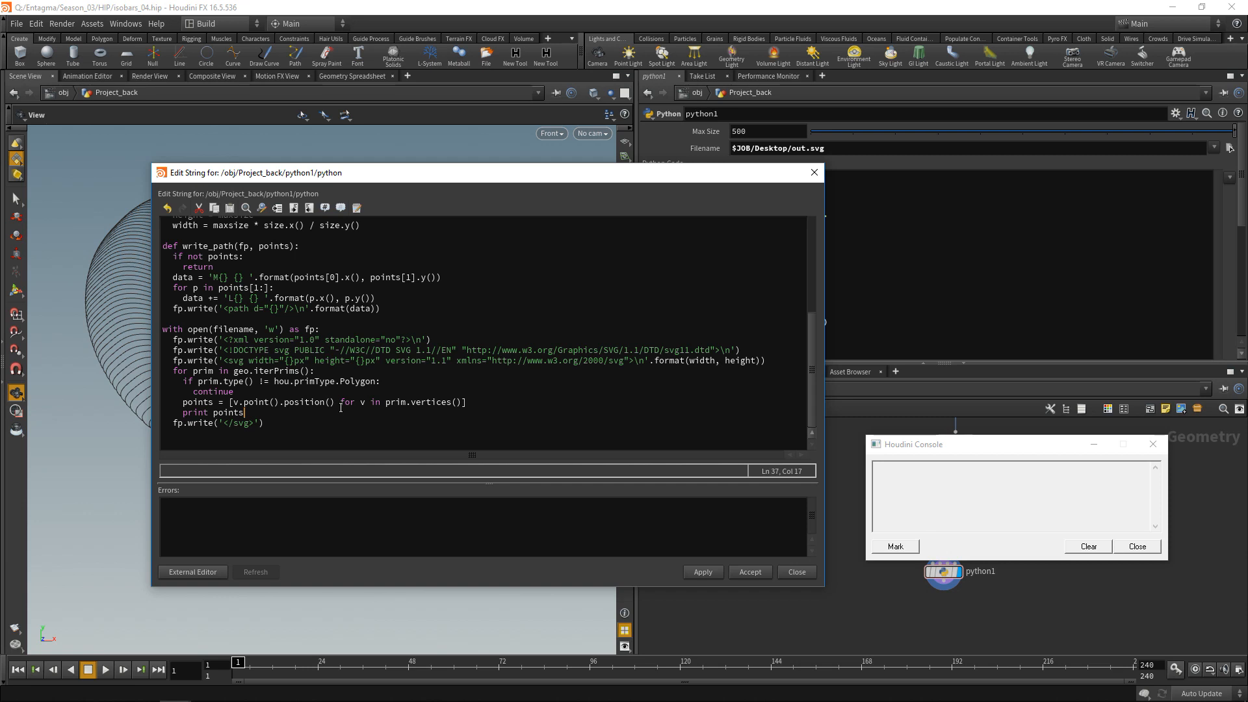
pyautogui.press('Return')
pyautogui.write('break')
pyautogui.click(700, 575)
pyautogui.moveTo(975, 514); pyautogui.dragTo(923, 466)
pyautogui.click(880, 467)
pyautogui.click(919, 466)
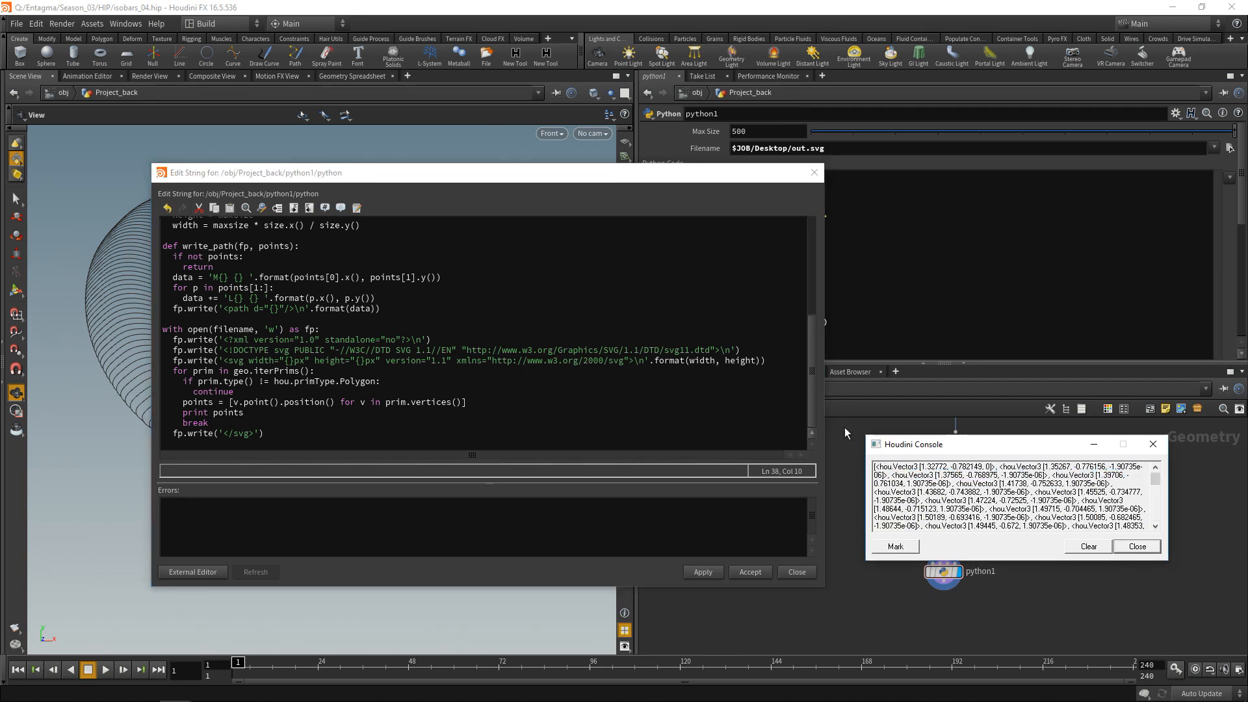
# - Define a transform_points(points) function below write_path and start it with a "for p in points:" loop
pyautogui.moveTo(398, 182); pyautogui.dragTo(515, 221)
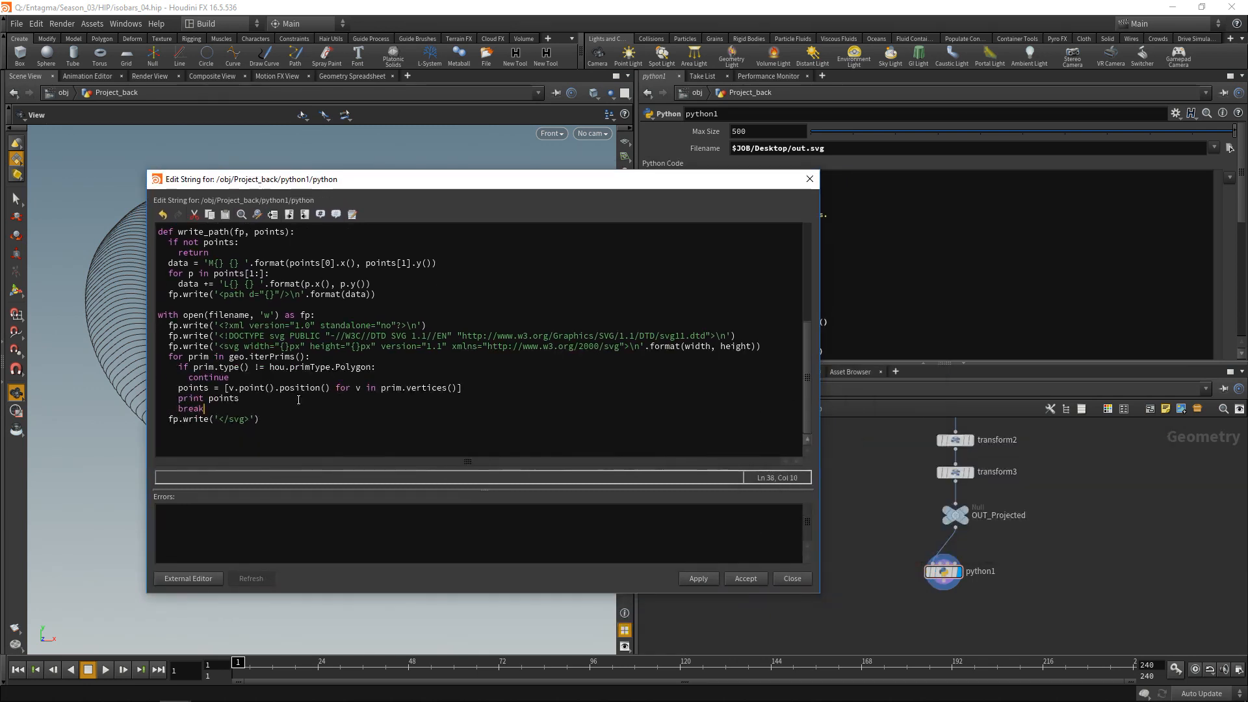
pyautogui.moveTo(338, 182); pyautogui.dragTo(383, 182)
pyautogui.scroll(1, 289, 297)
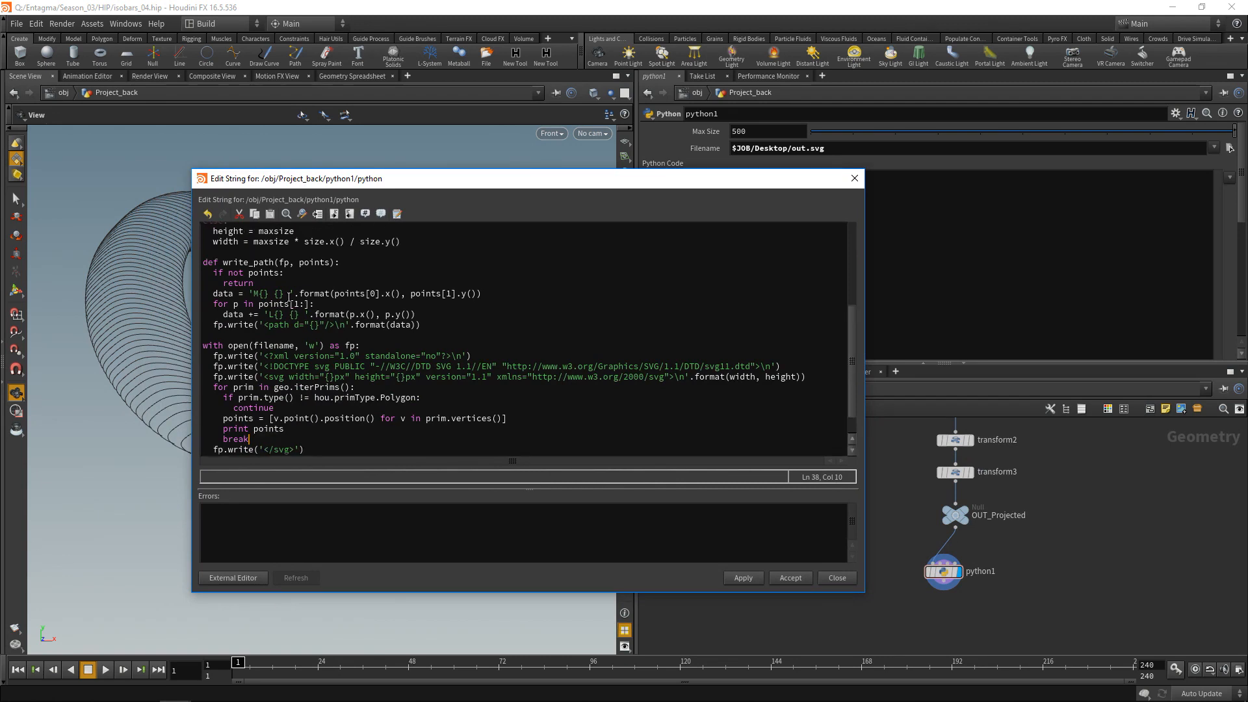
pyautogui.scroll(2, 277, 295)
pyautogui.scroll(-2, 389, 406)
pyautogui.scroll(1, 351, 378)
pyautogui.click(364, 377)
pyautogui.click(259, 362)
pyautogui.press('Return')
pyautogui.press('Return')
pyautogui.press('Up')
pyautogui.write('def')
pyautogui.press('BackSpace')
pyautogui.press('BackSpace')
pyautogui.press('BackSpace')
pyautogui.press('BackSpace')
pyautogui.press('BackSpace')
pyautogui.write('def transfo')
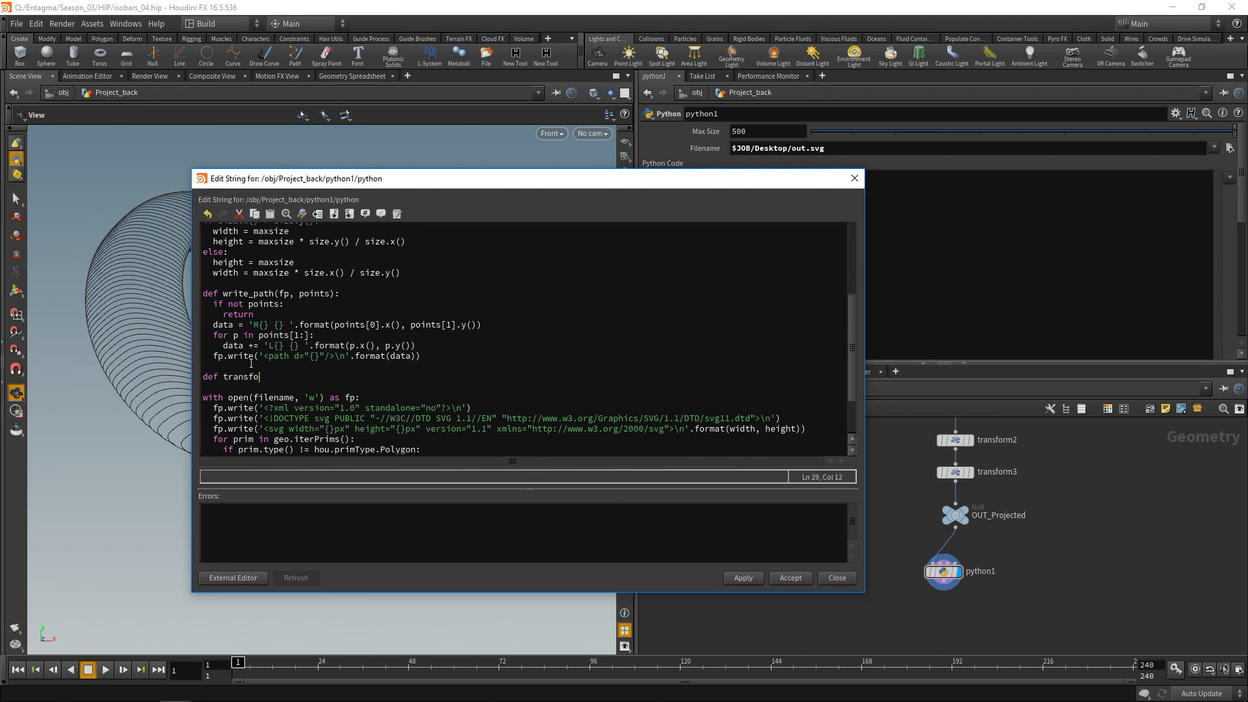
pyautogui.write('rm_points(points):')
pyautogui.press('Return')
pyautogui.write('for p in po')
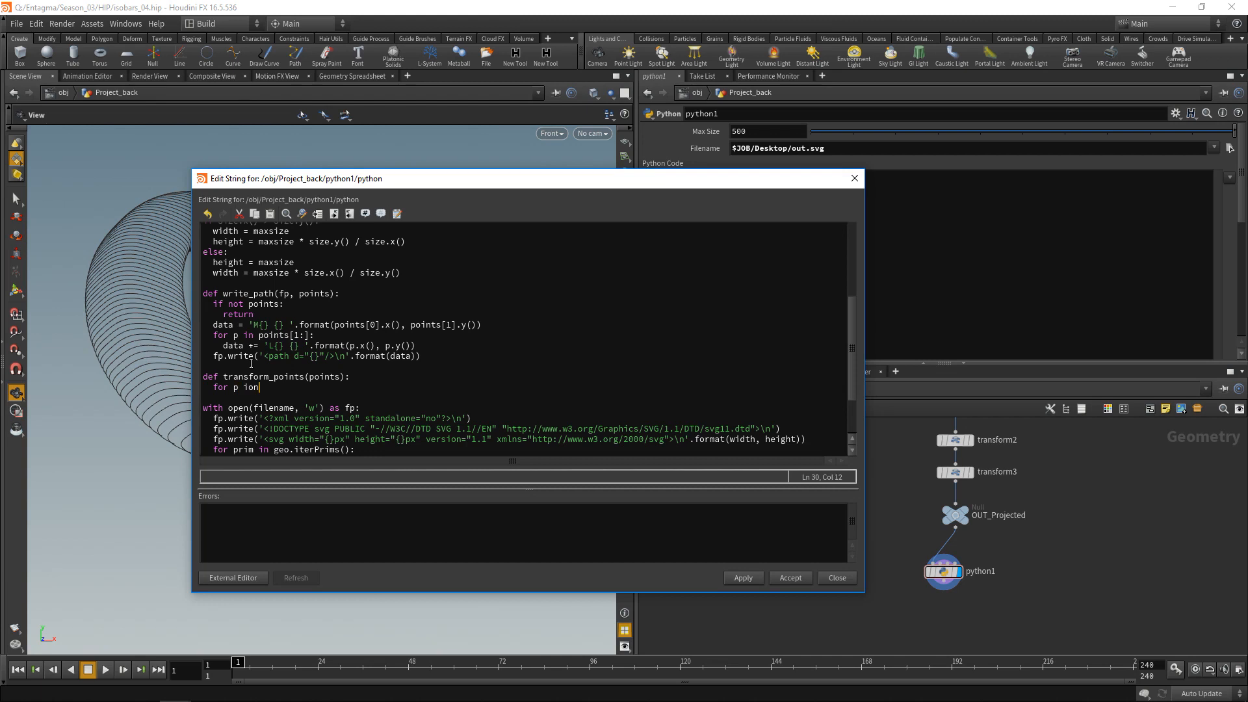
pyautogui.write('ints:')
pyautogui.press('Return')
# - Begin the transform_points loop body with the multi-line constructor p = hou.Vector2(, checking the minv variable name first
pyautogui.scroll(2, 261, 358)
pyautogui.moveTo(229, 255); pyautogui.dragTo(201, 256)
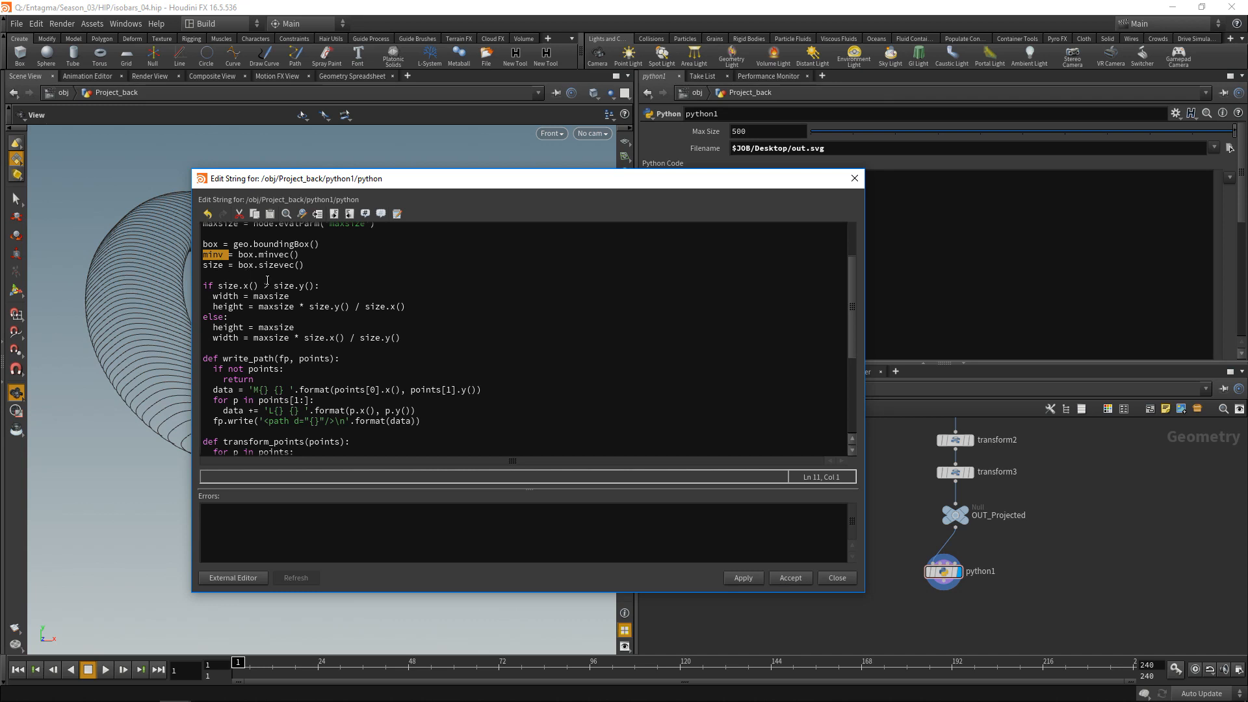
pyautogui.moveTo(356, 178); pyautogui.dragTo(375, 186)
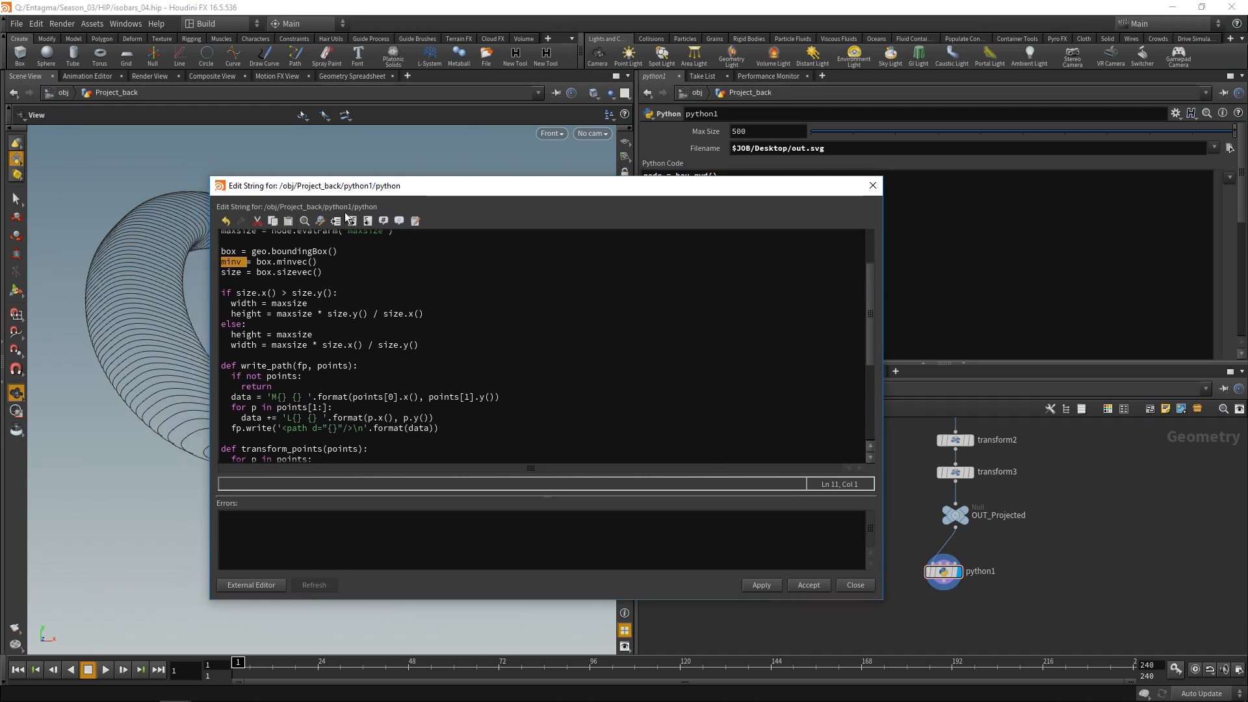
pyautogui.scroll(-1, 251, 328)
pyautogui.click(308, 428)
pyautogui.press('Return')
pyautogui.write('p')
pyautogui.press('BackSpace')
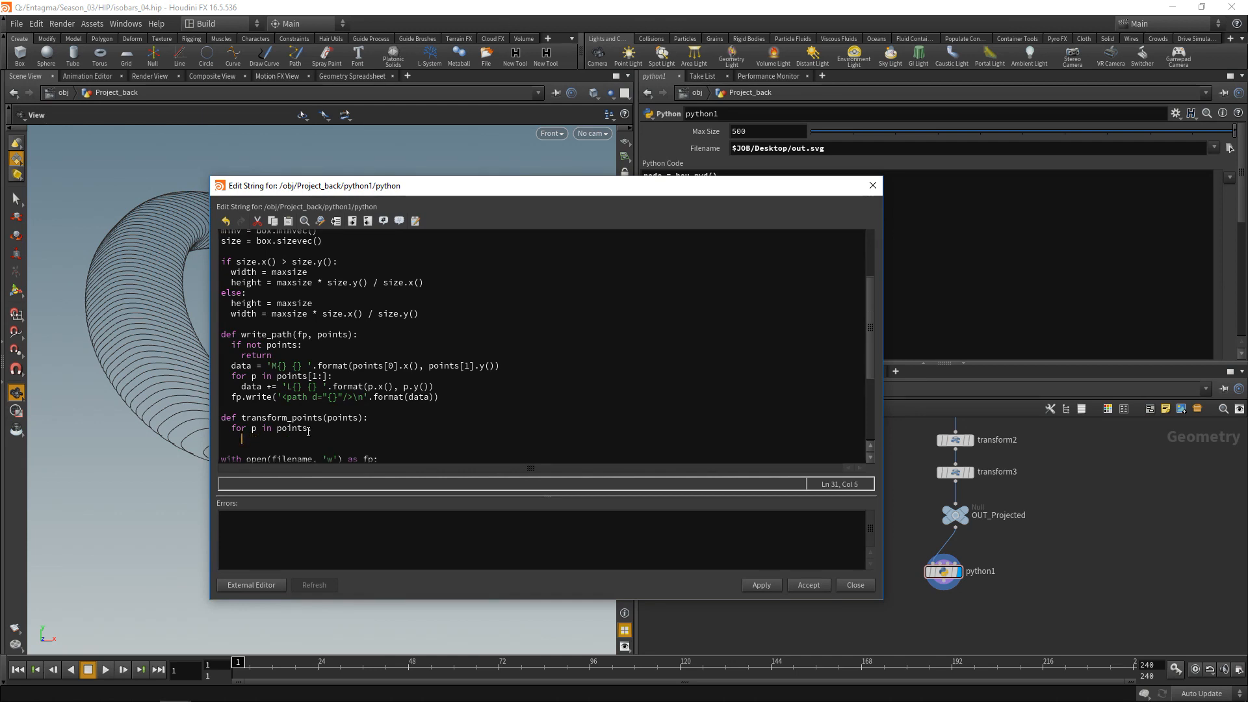
pyautogui.write('p = hou.Vector3')
pyautogui.press('BackSpace')
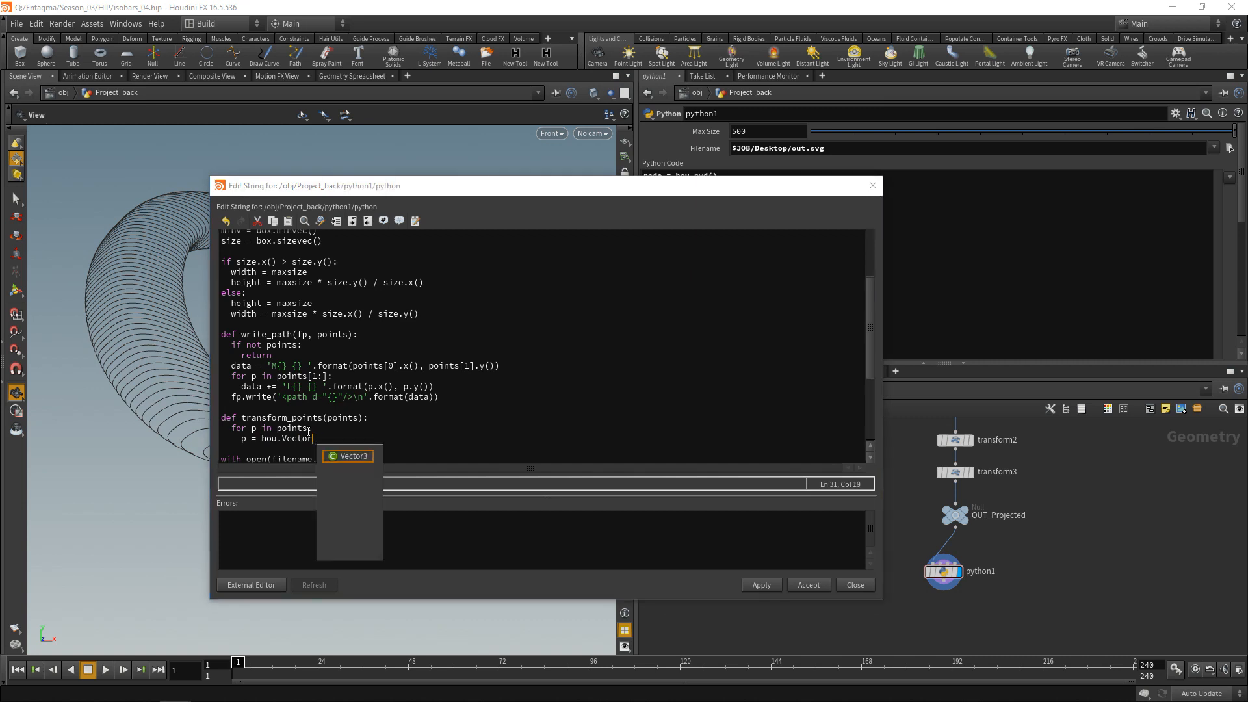
pyautogui.write('2(')
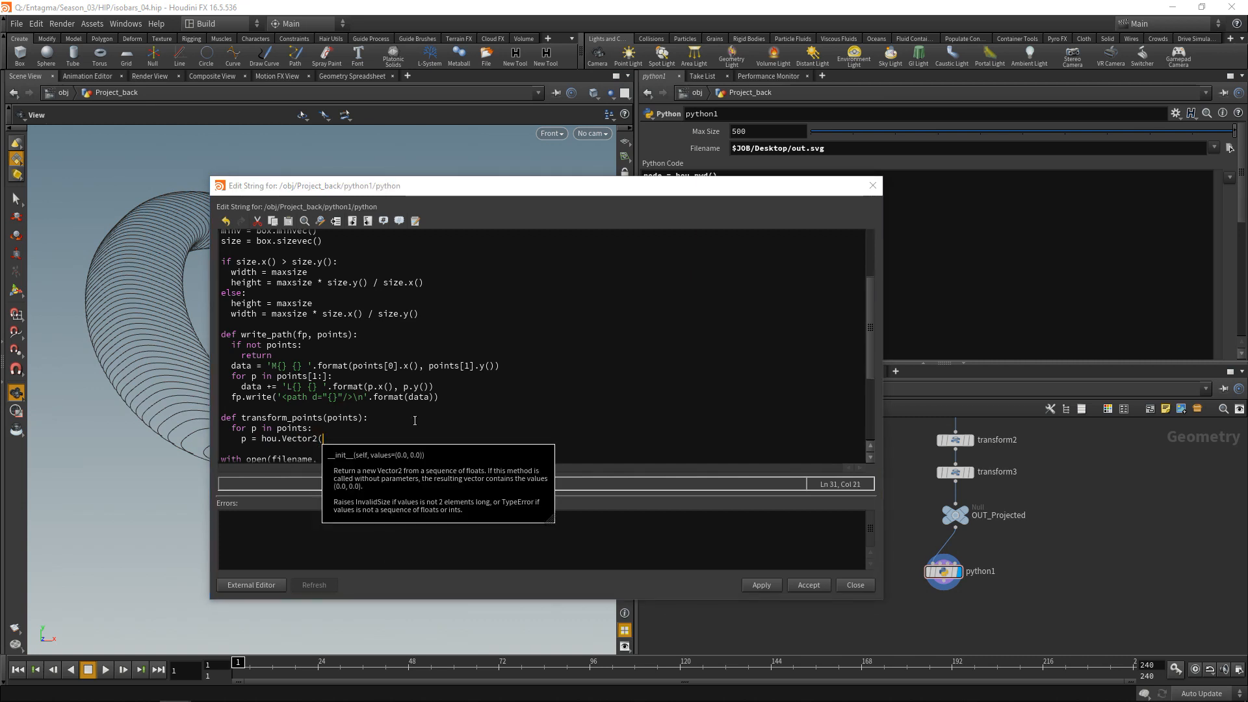
pyautogui.press('Return')
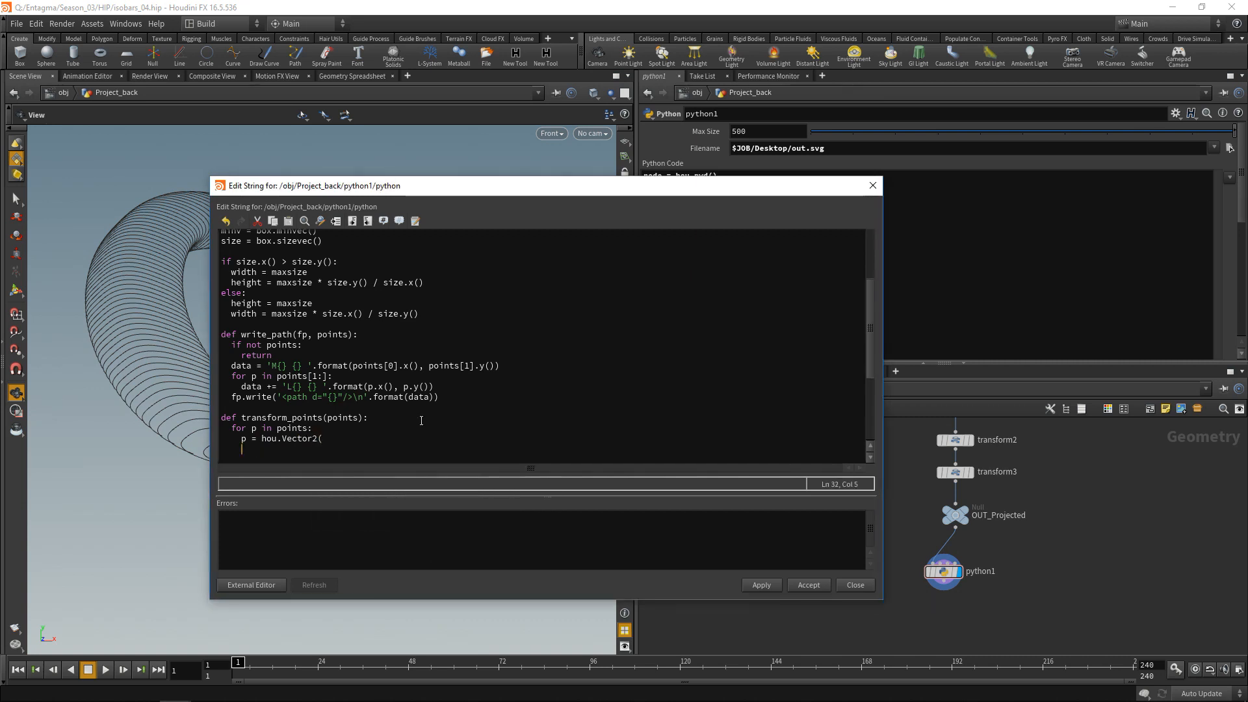
# - Add the x component (p.x() - minv.x()) / scale.x() * width, on its own line inside the Vector2 call
pyautogui.write('p.x() - minv.x()) / scale.x(()')
pyautogui.press('BackSpace')
pyautogui.click(255, 451)
pyautogui.write('(')
pyautogui.click(450, 450)
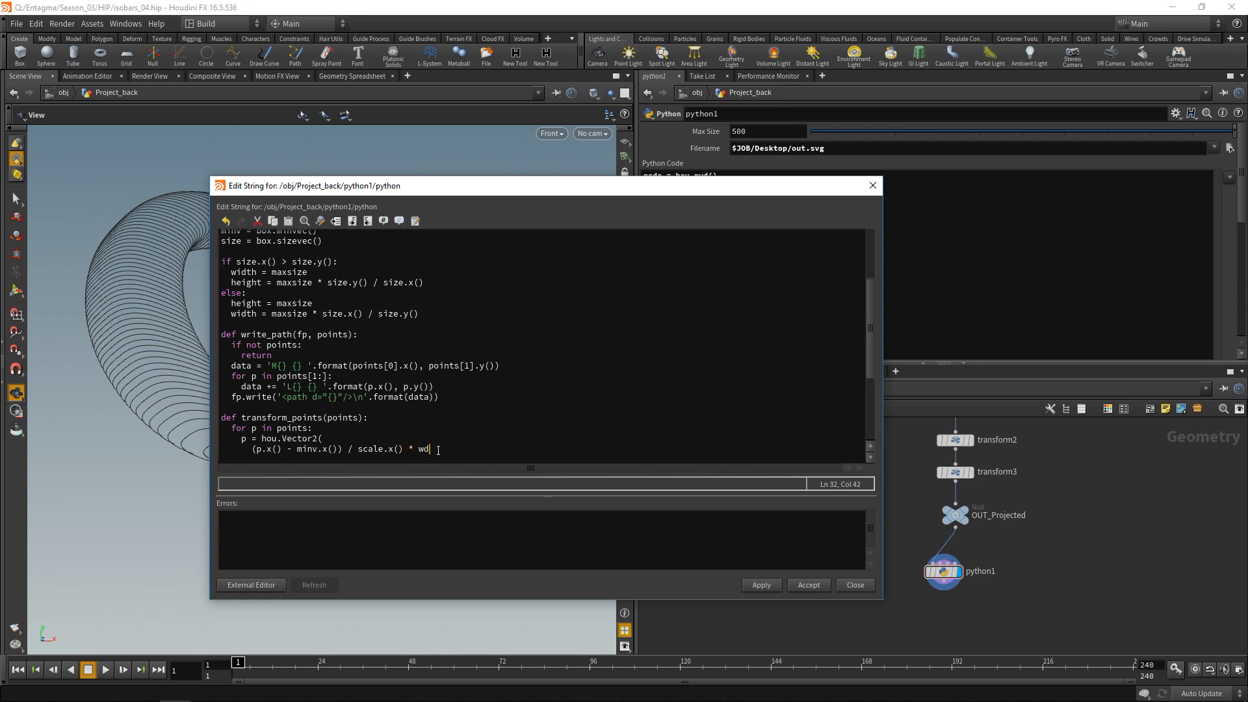
pyautogui.write('* width,')
pyautogui.press('Return')
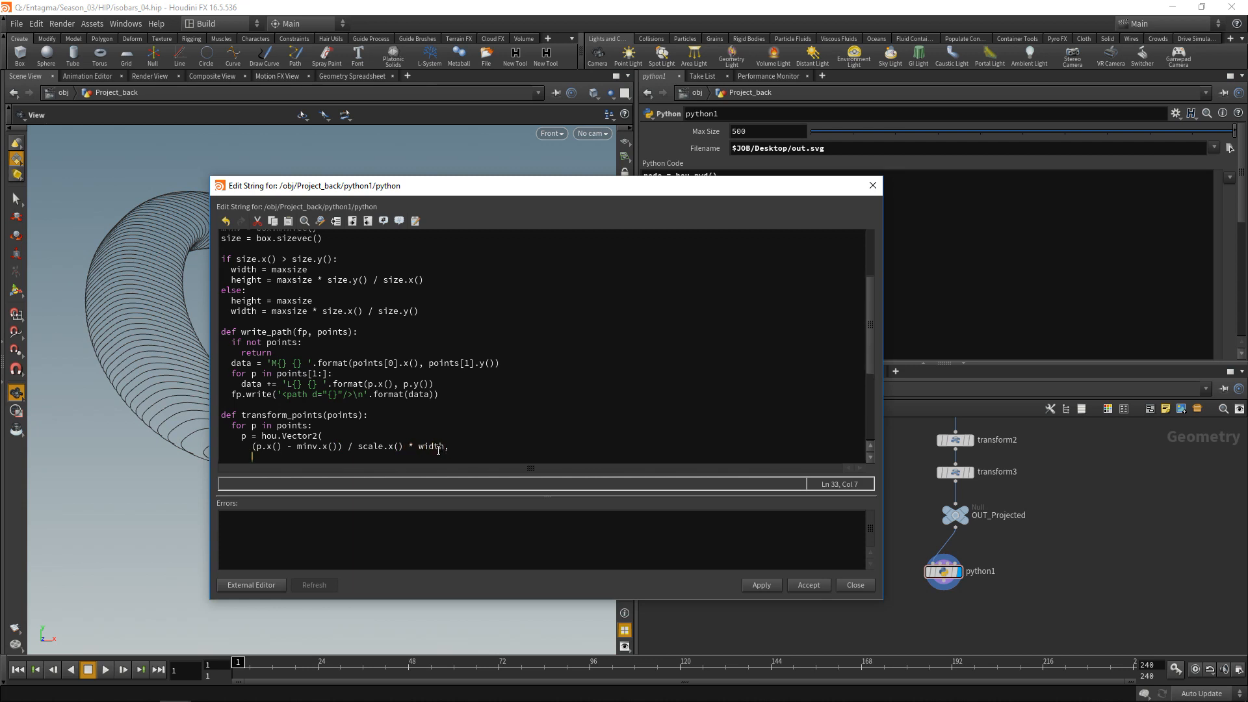
# - Add the y component (p.y() - minv.y()) / scale.y() * height below the x component
pyautogui.write('(p.y() - min.')
pyautogui.write('.y()) / scale.y() * heiht')
pyautogui.press('BackSpace')
pyautogui.press('BackSpace')
pyautogui.write('ght')
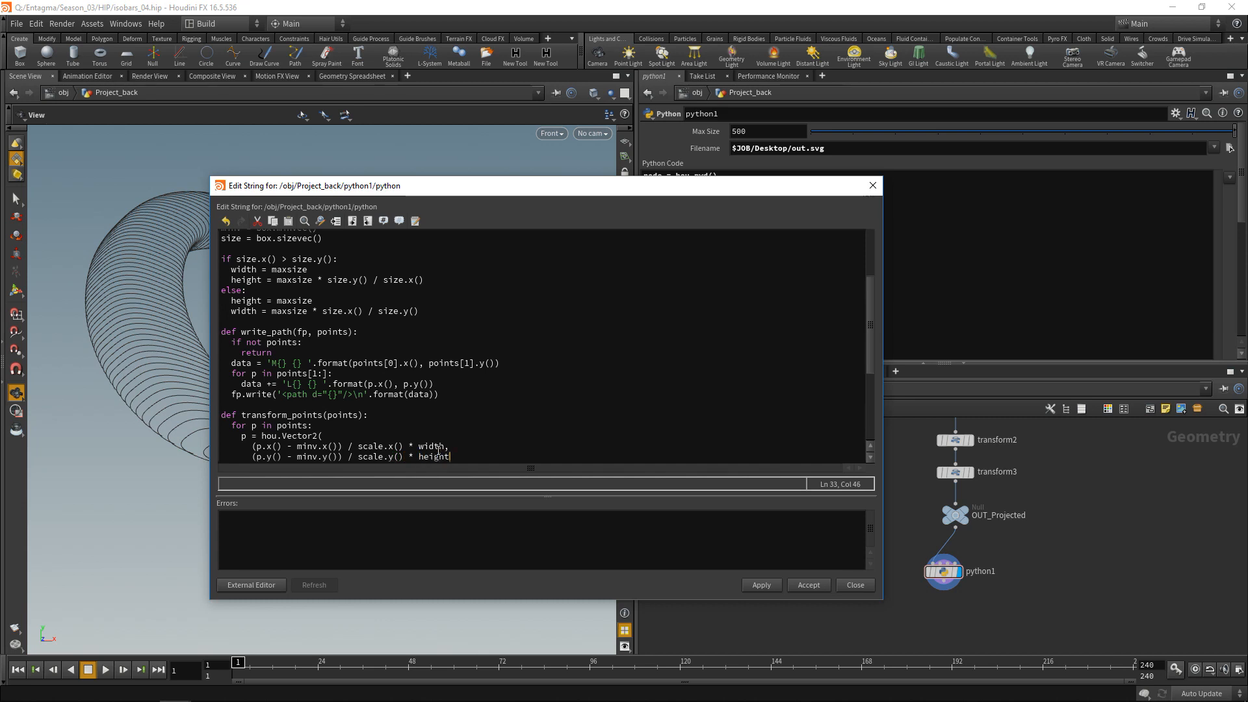
# - Replace scale with size in both Vector2 components and check it against the bounding box variable name
pyautogui.doubleClick(369, 445)
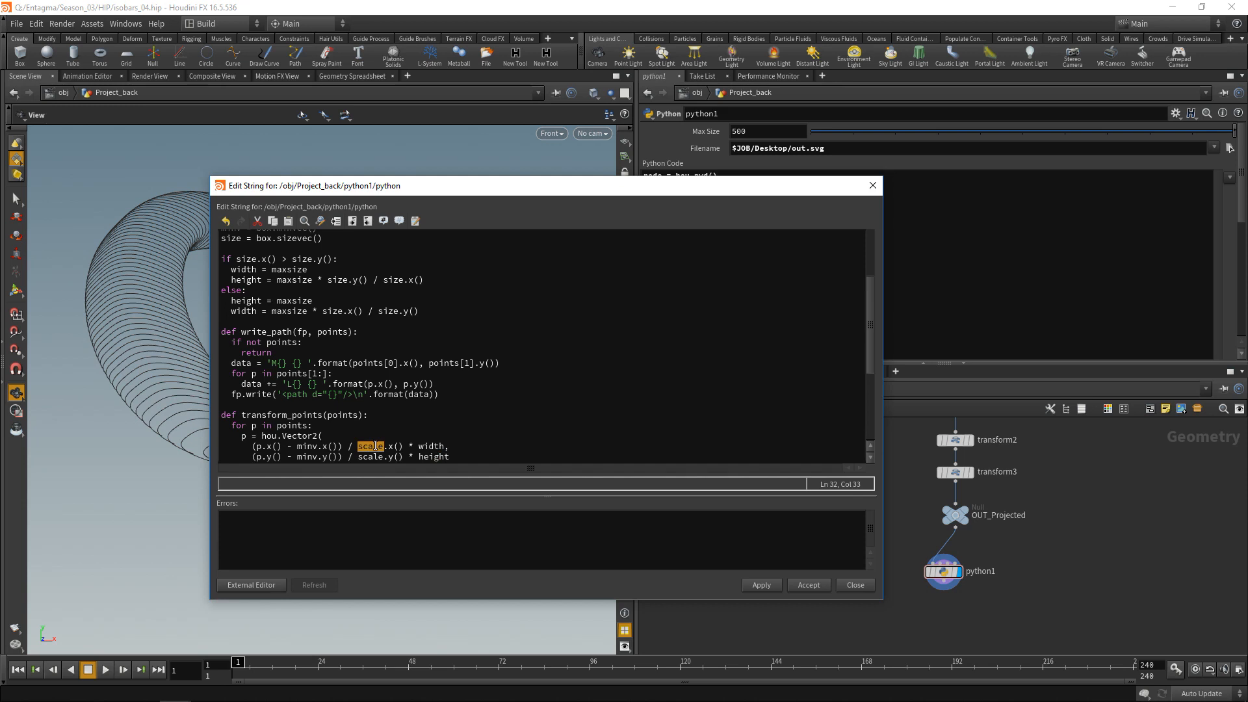
pyautogui.write('size')
pyautogui.press('Down')
pyautogui.press('Right')
pyautogui.hotkey('ctrl', 'shift', 'Left')
pyautogui.write('size')
pyautogui.scroll(1, 230, 401)
pyautogui.doubleClick(232, 249)
pyautogui.scroll(-1, 377, 360)
# - Close the Vector2 call after height and add yield p inside the loop
pyautogui.click(455, 437)
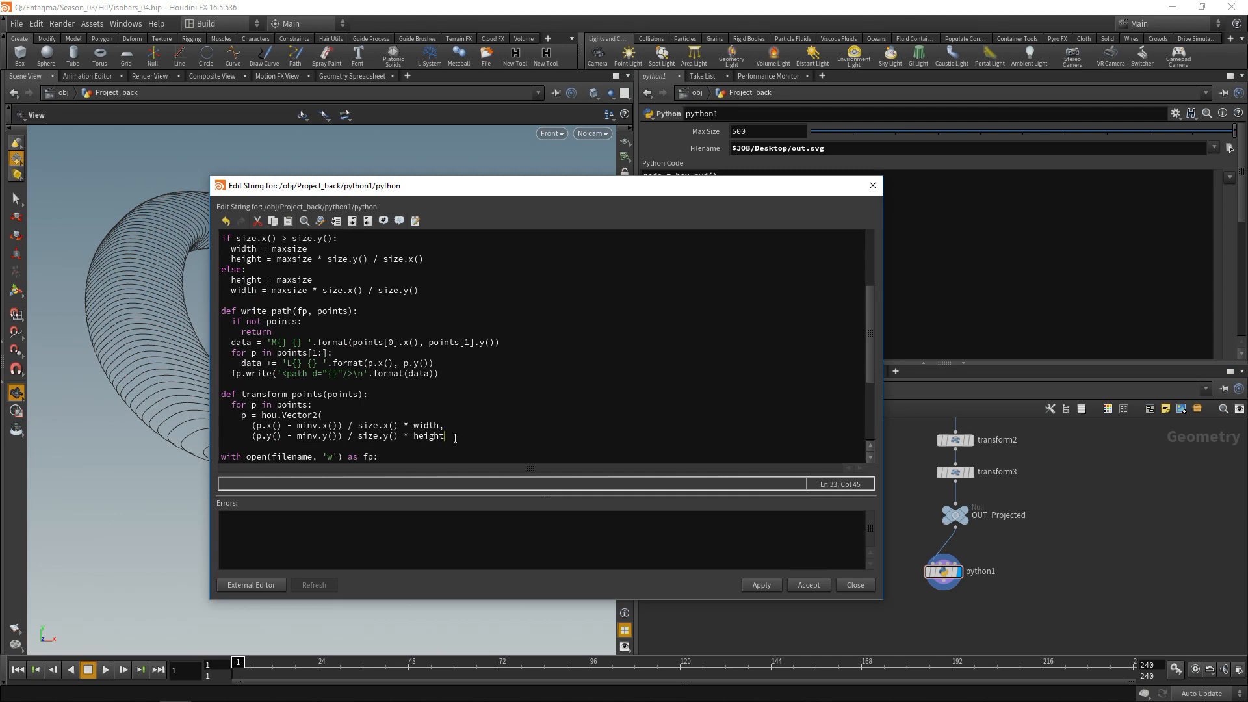
pyautogui.press('Return')
pyautogui.write('yield p')
# - In the primitive loop, add points = list(transform_points(points)) below the vertex position list
pyautogui.scroll(-5, 422, 398)
pyautogui.press('Return')
pyautogui.write('points = list(transform_points(points')
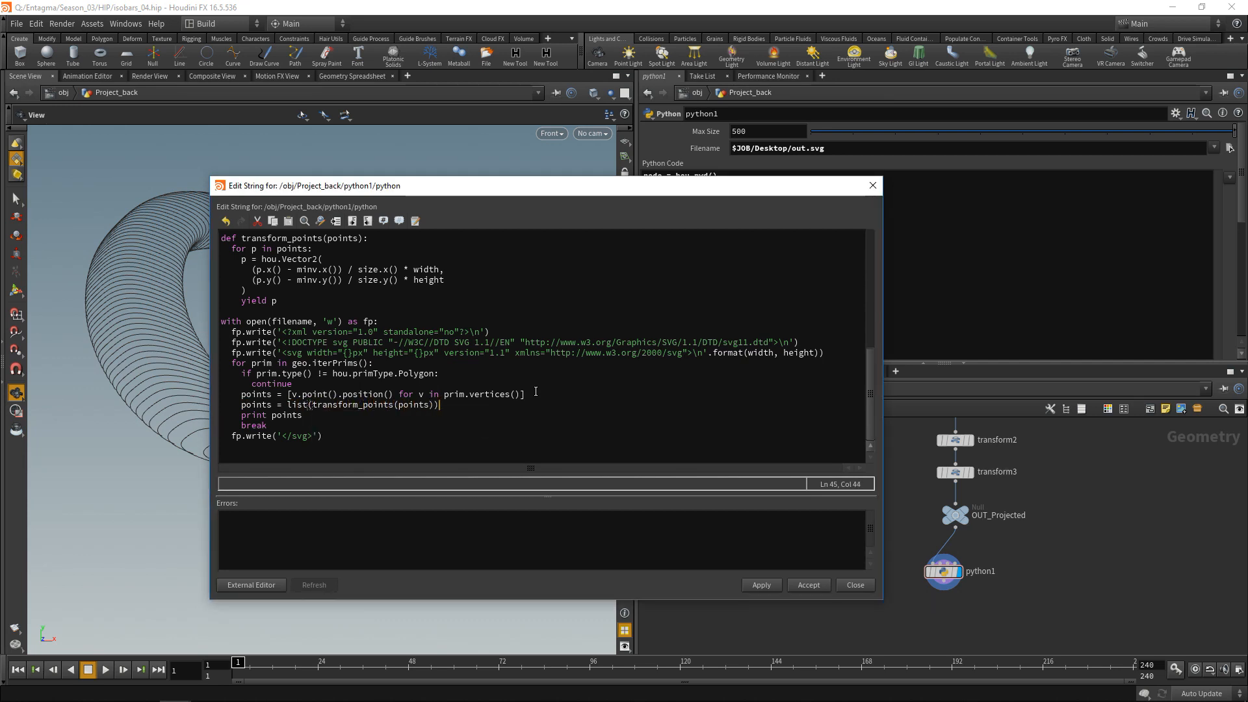
# - Apply the code, check the transformed vectors in the Houdini Console and look at out.svg in Notepad++
pyautogui.click(770, 588)
pyautogui.moveTo(722, 187); pyautogui.dragTo(633, 166)
pyautogui.hotkey('alt', 'Tab')
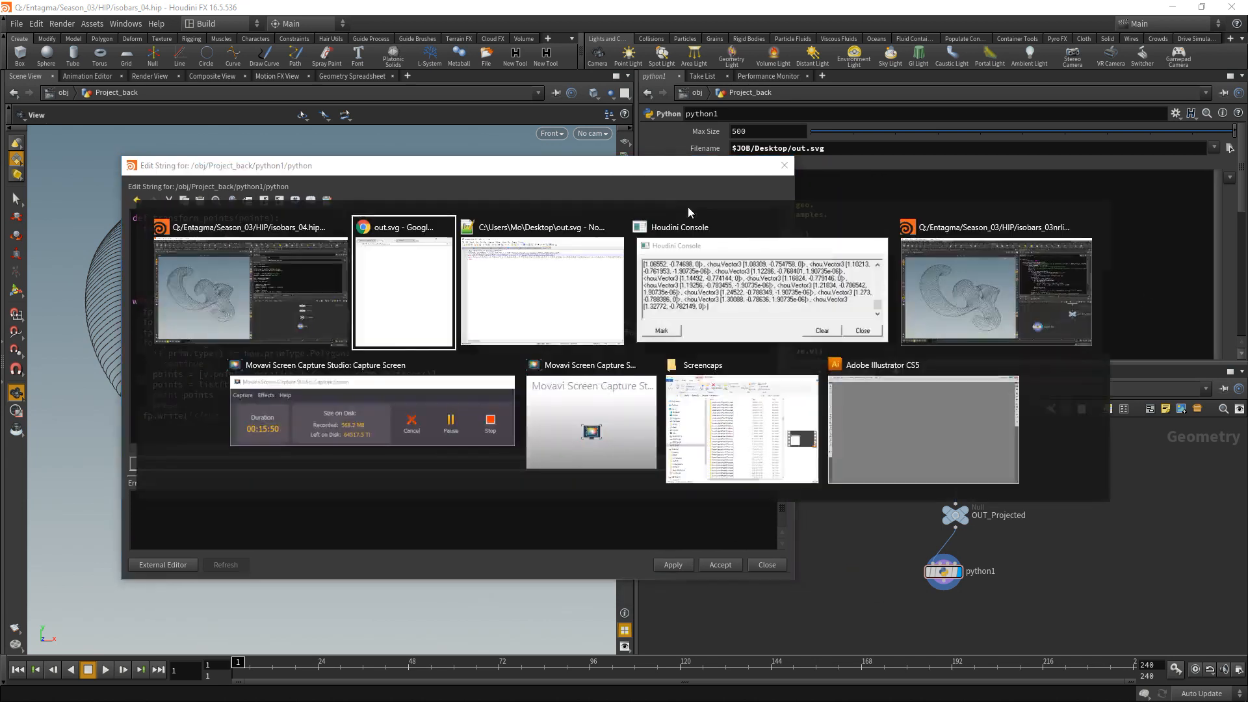
pyautogui.click(742, 250)
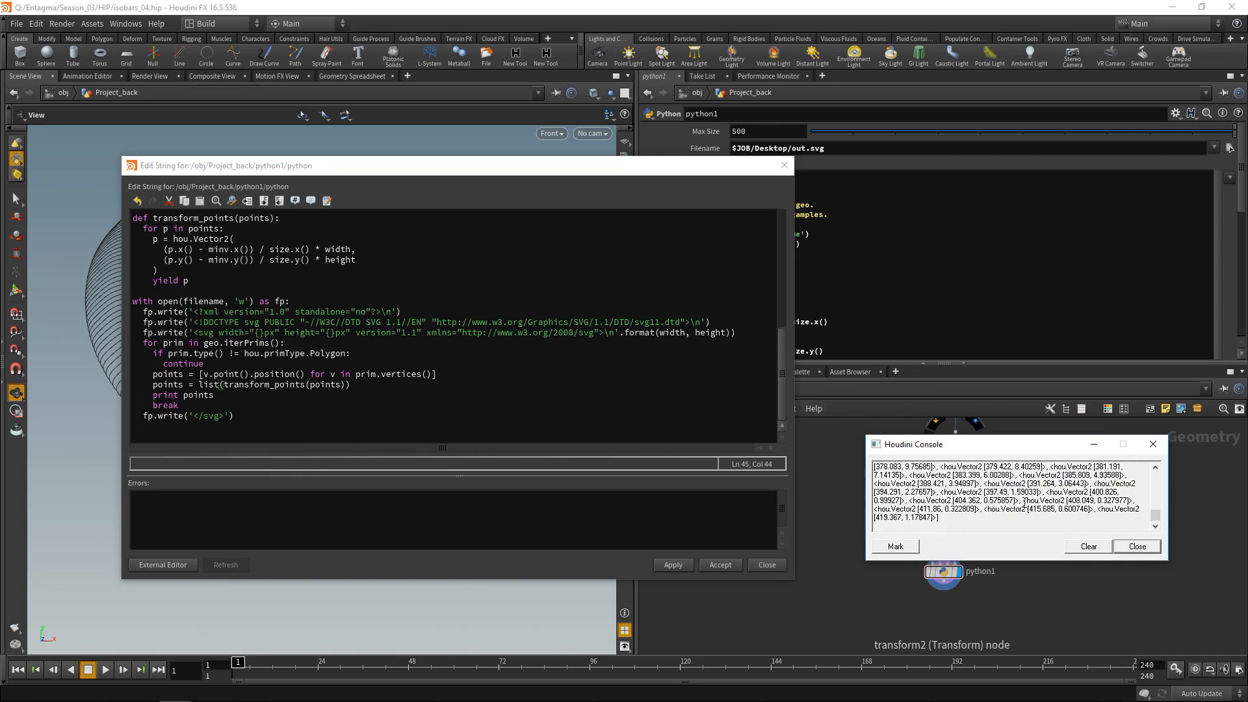
pyautogui.moveTo(1037, 509)
pyautogui.mouseDown()
pyautogui.moveTo(1056, 517)
pyautogui.moveTo(1038, 508)
pyautogui.mouseUp()
pyautogui.hotkey('alt', 'Tab')
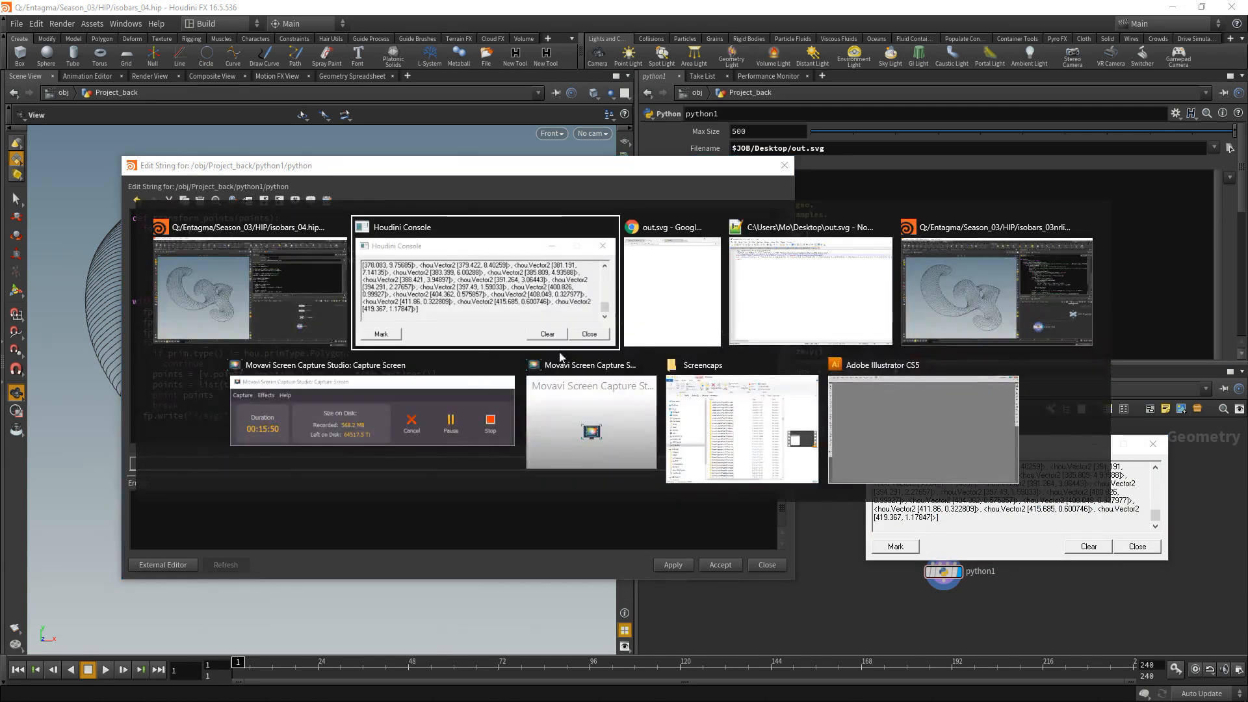
pyautogui.hotkey('alt', 'Tab')
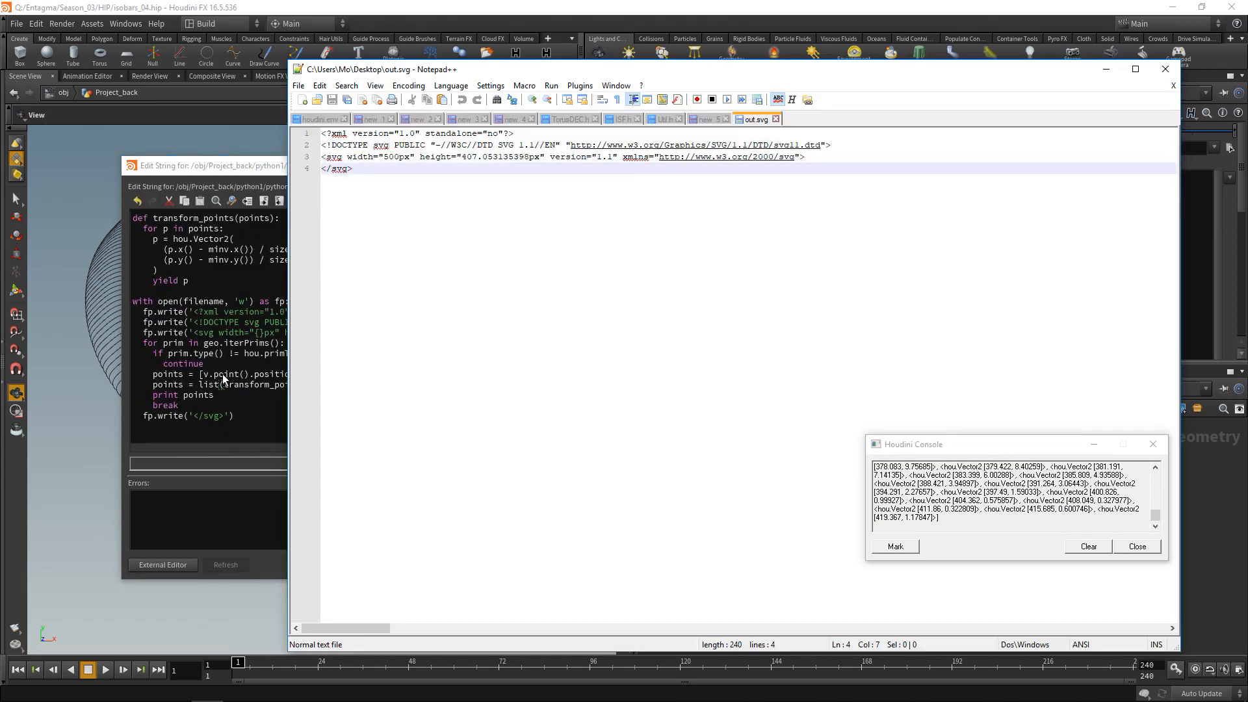
# - Back in the Houdini code editor, add write_paths(fp, points) after the transform_points line and apply the code
pyautogui.hotkey('alt', 'Tab')
pyautogui.press('Return')
pyautogui.write('write_paths(fp, points)')
pyautogui.click(679, 565)
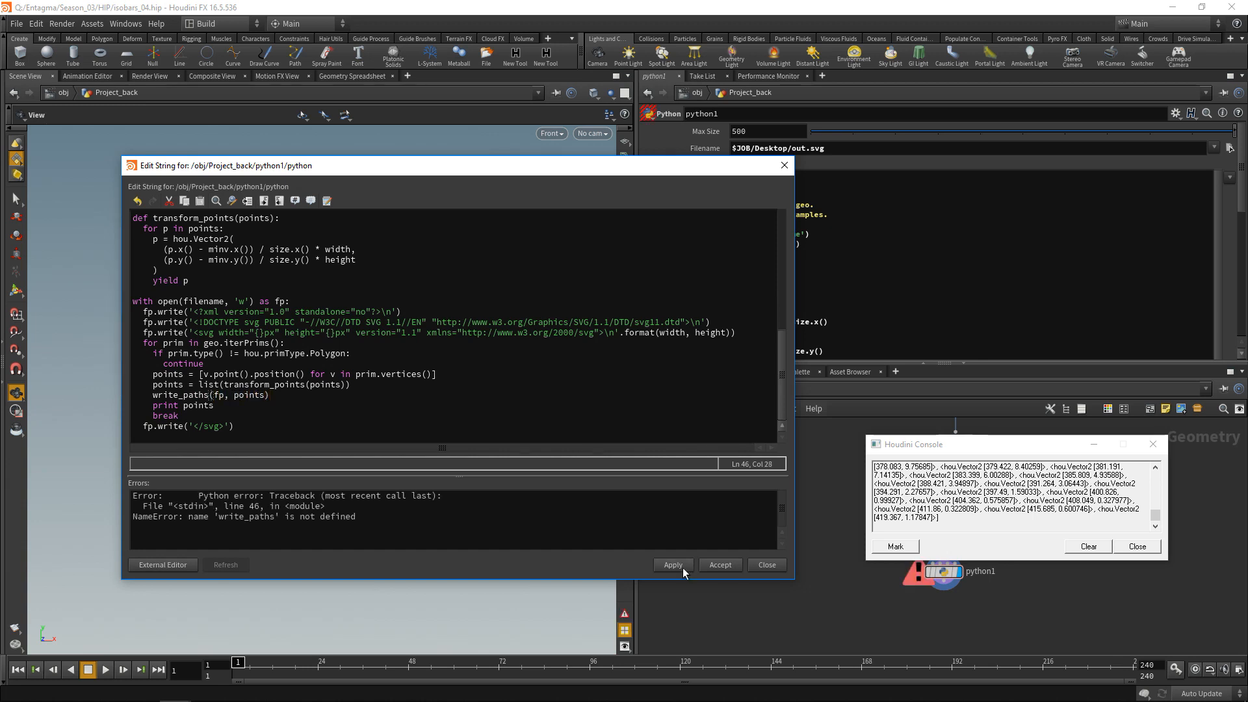
# - Check the function's definition, correct the call to write_path(fp, points) and apply the code again
pyautogui.scroll(3, 196, 395)
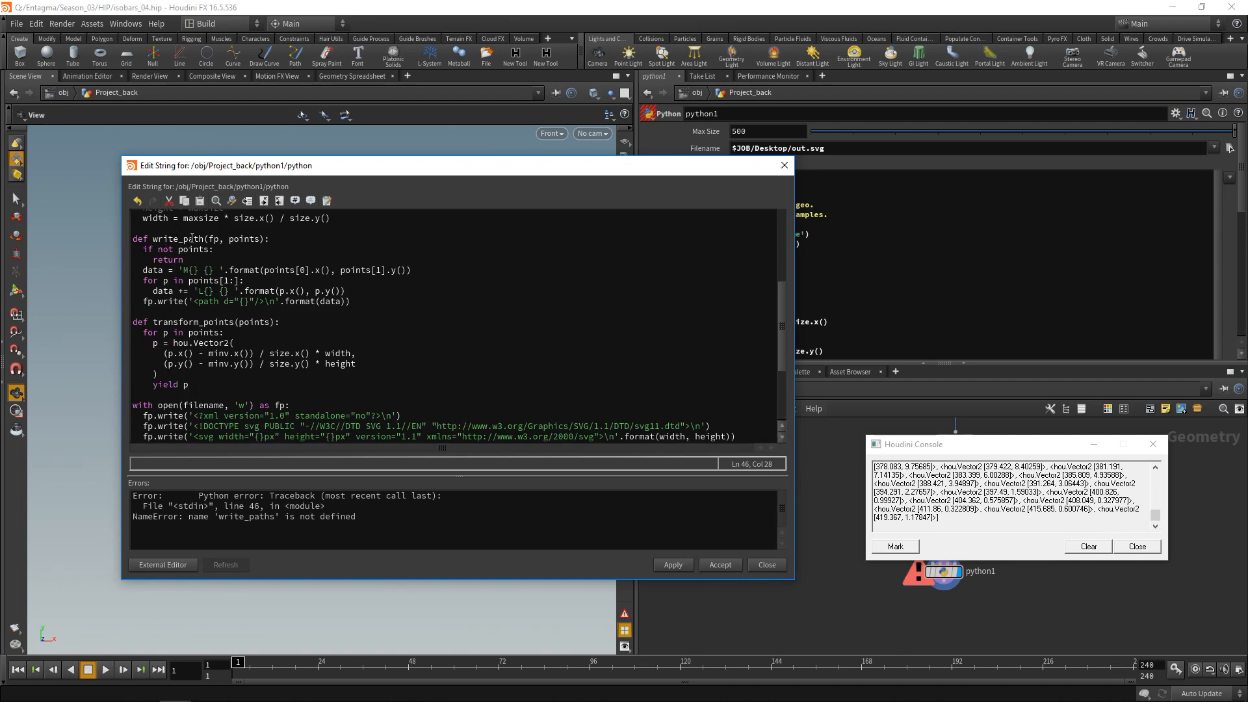
pyautogui.scroll(-4, 177, 367)
pyautogui.press('BackSpace')
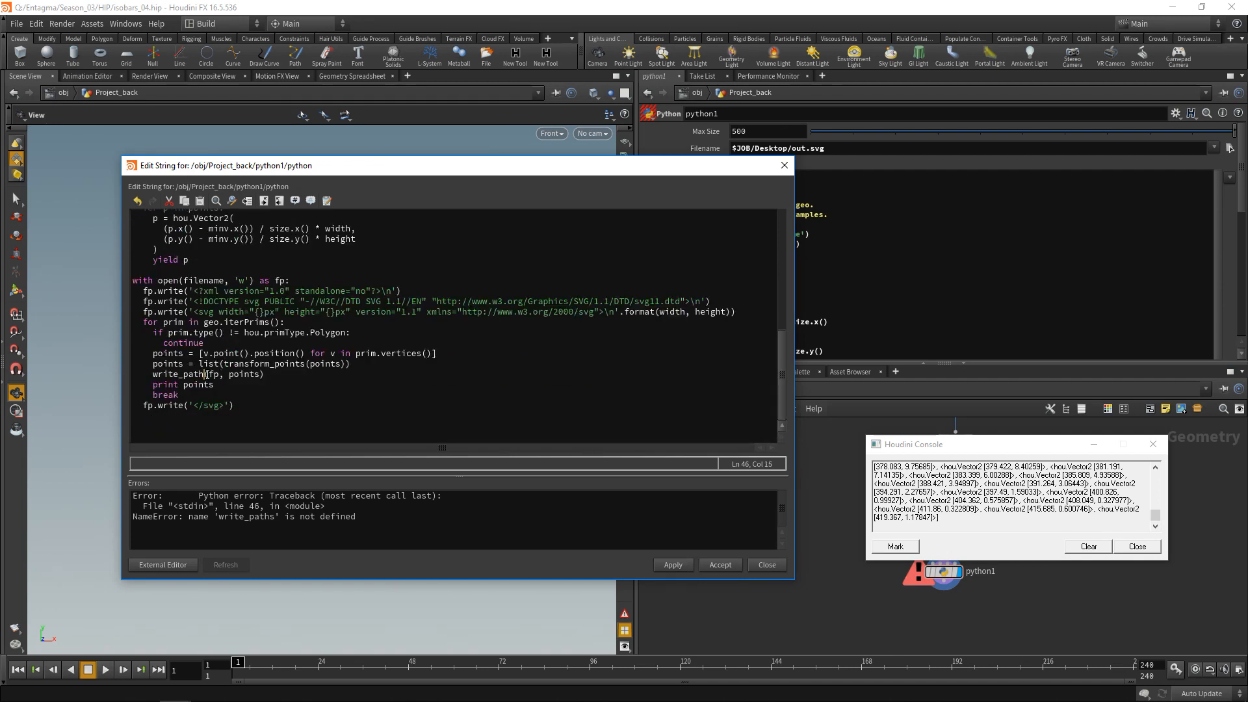
pyautogui.click(674, 565)
# - Switch to Notepad++, reload out.svg and examine the move and line coordinates in the new path element
pyautogui.hotkey('alt', 'Tab')
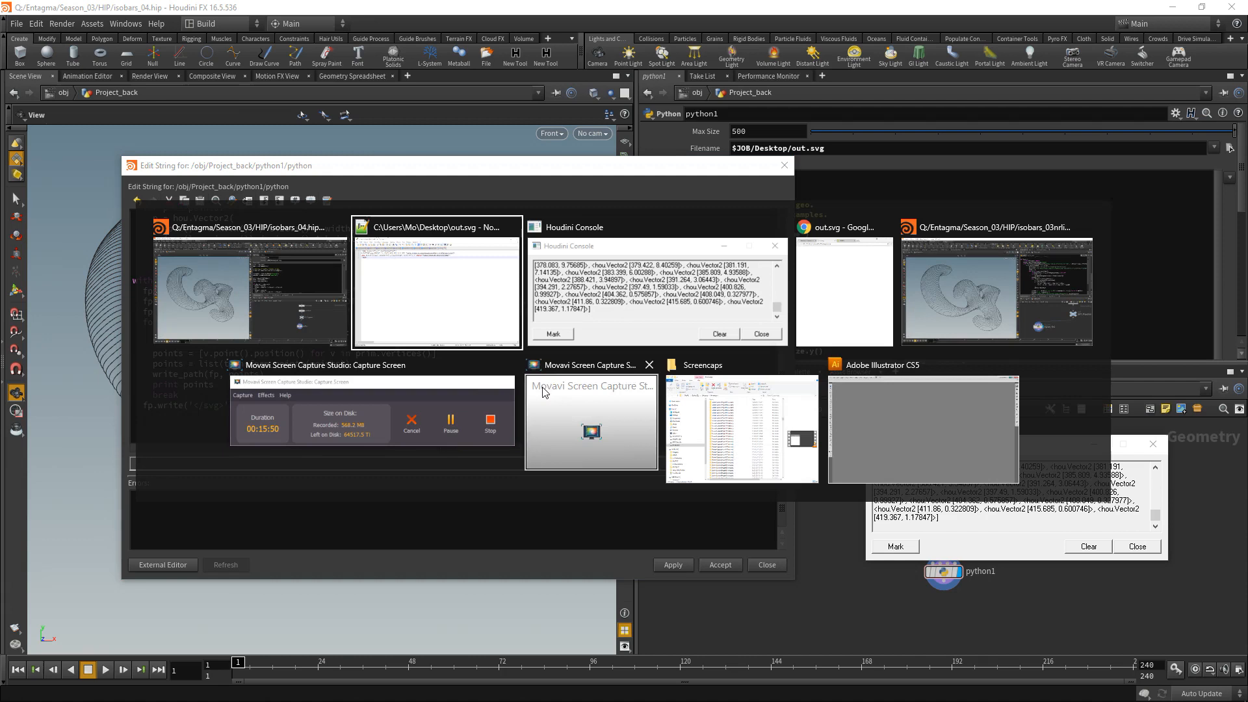
pyautogui.click(416, 310)
pyautogui.click(642, 405)
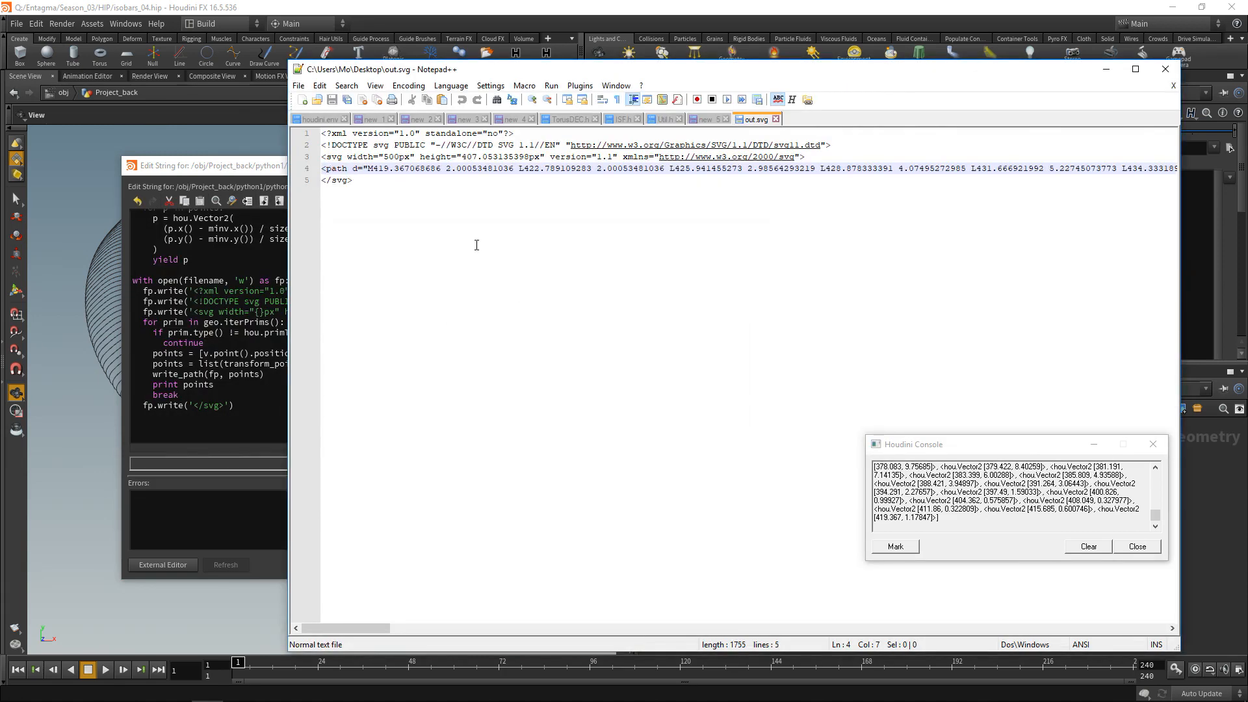
pyautogui.moveTo(329, 167); pyautogui.dragTo(513, 173)
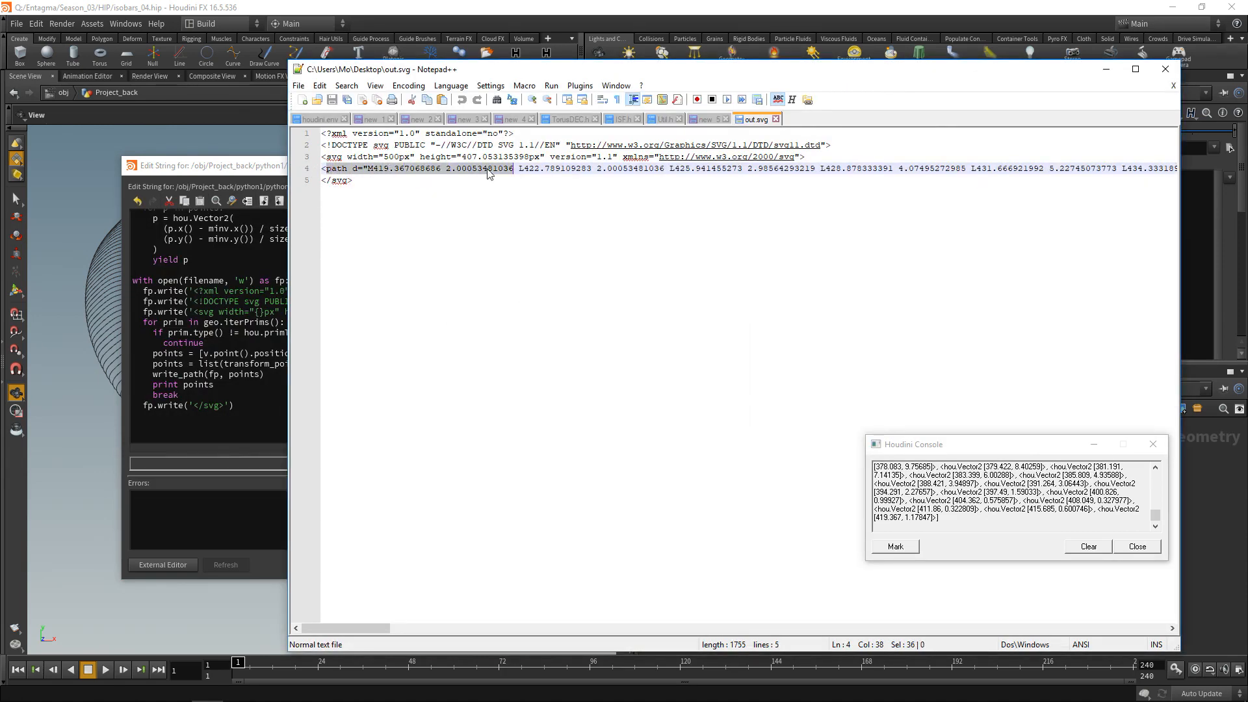
pyautogui.click(478, 174)
pyautogui.moveTo(888, 169); pyautogui.dragTo(687, 158)
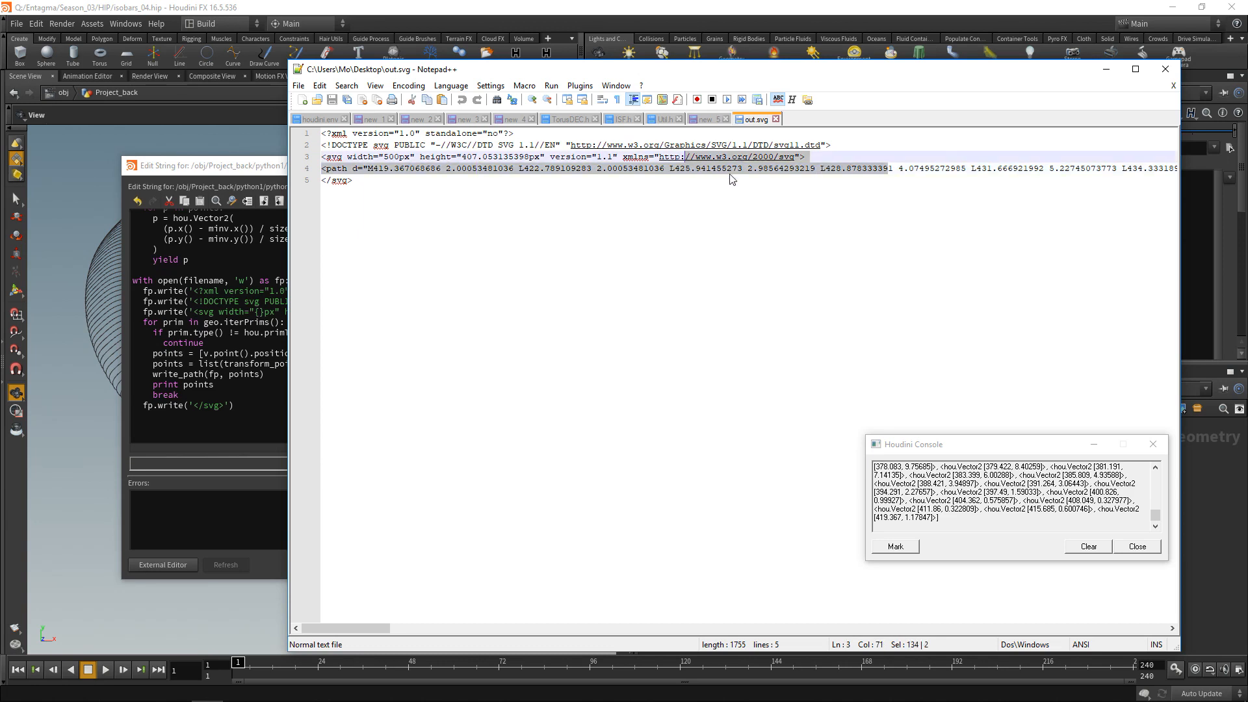
pyautogui.click(732, 172)
# - Reload out.svg in Chrome and compare the drawn shape with the isocontour lines in the Houdini viewport
pyautogui.click(235, 279)
pyautogui.hotkey('alt', 'Tab')
pyautogui.click(836, 288)
pyautogui.press('F5')
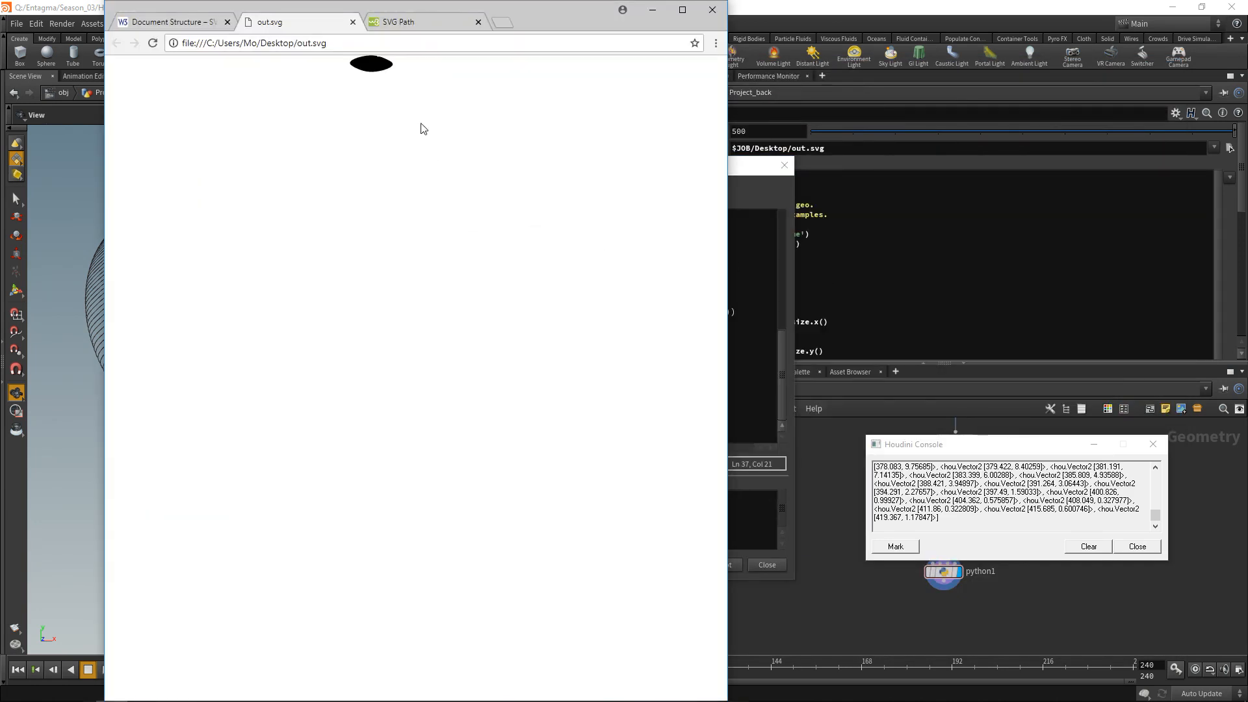
pyautogui.moveTo(561, 19); pyautogui.dragTo(936, 20)
pyautogui.click(270, 171)
pyautogui.moveTo(270, 171); pyautogui.dragTo(198, 587)
pyautogui.hotkey('alt', 'Tab')
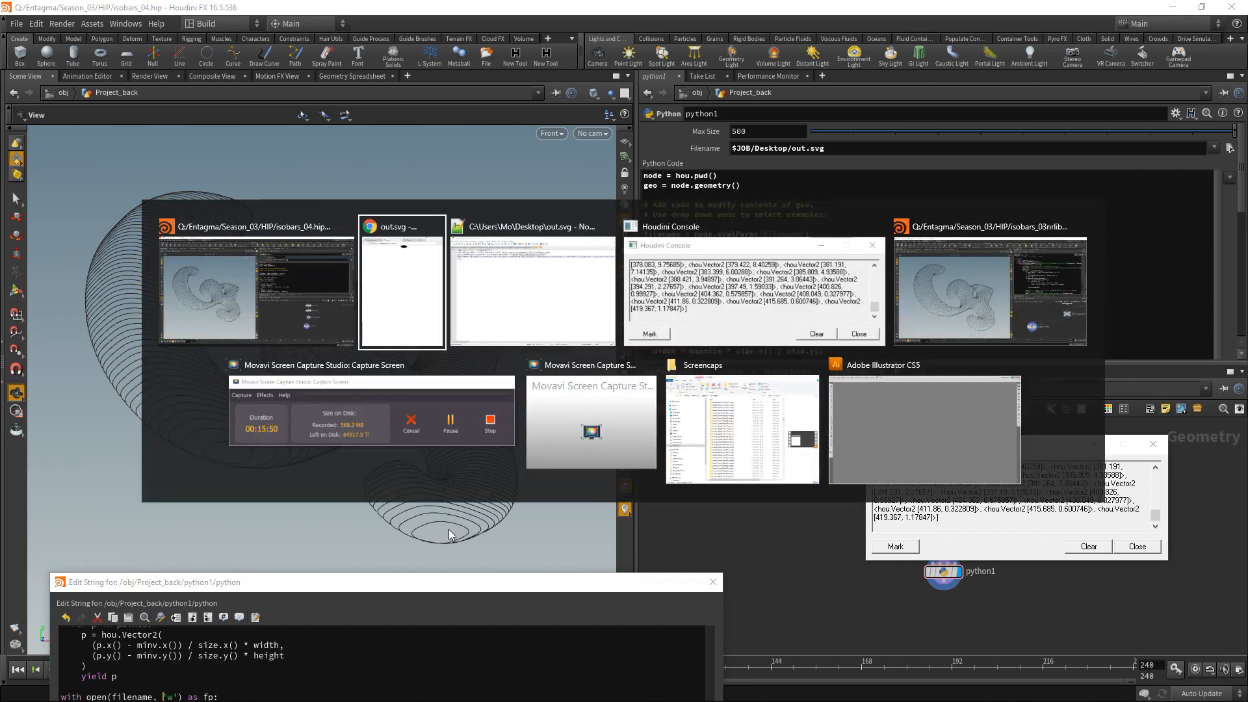
pyautogui.hotkey('alt', 'Tab')
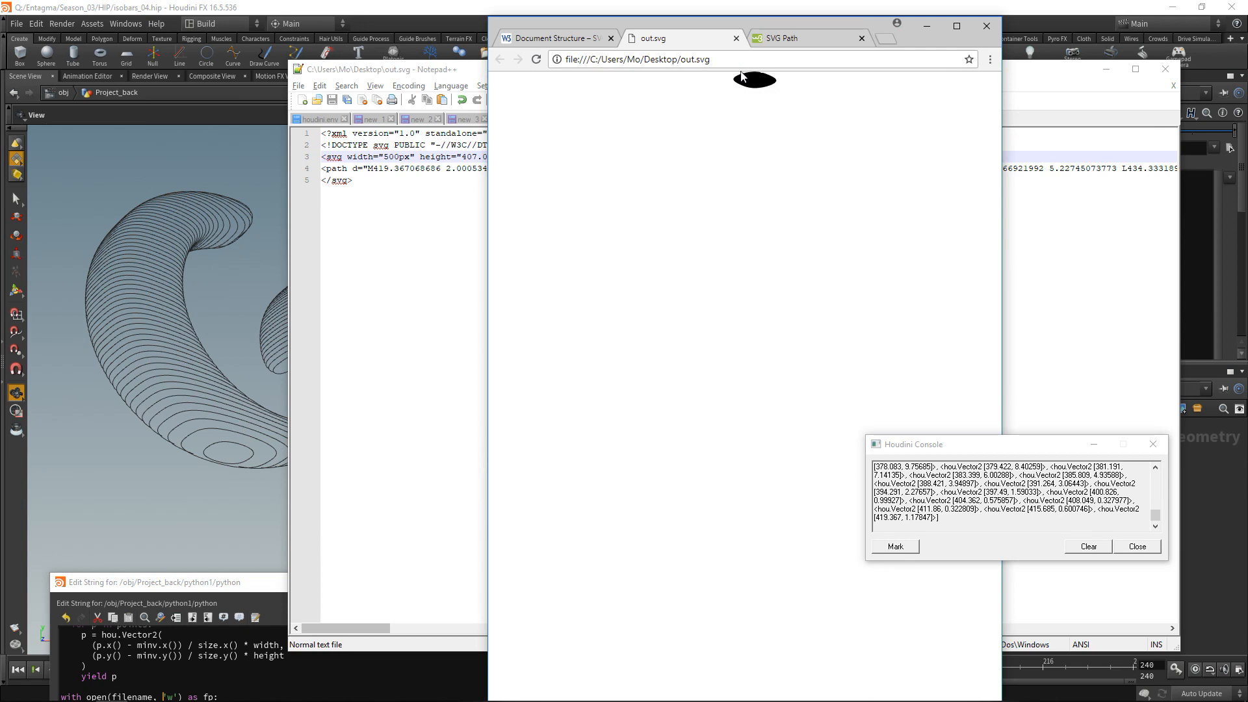
# - Look up the stroke, stroke-width and fill attributes in the example code on the SVG Path reference page
pyautogui.click(782, 44)
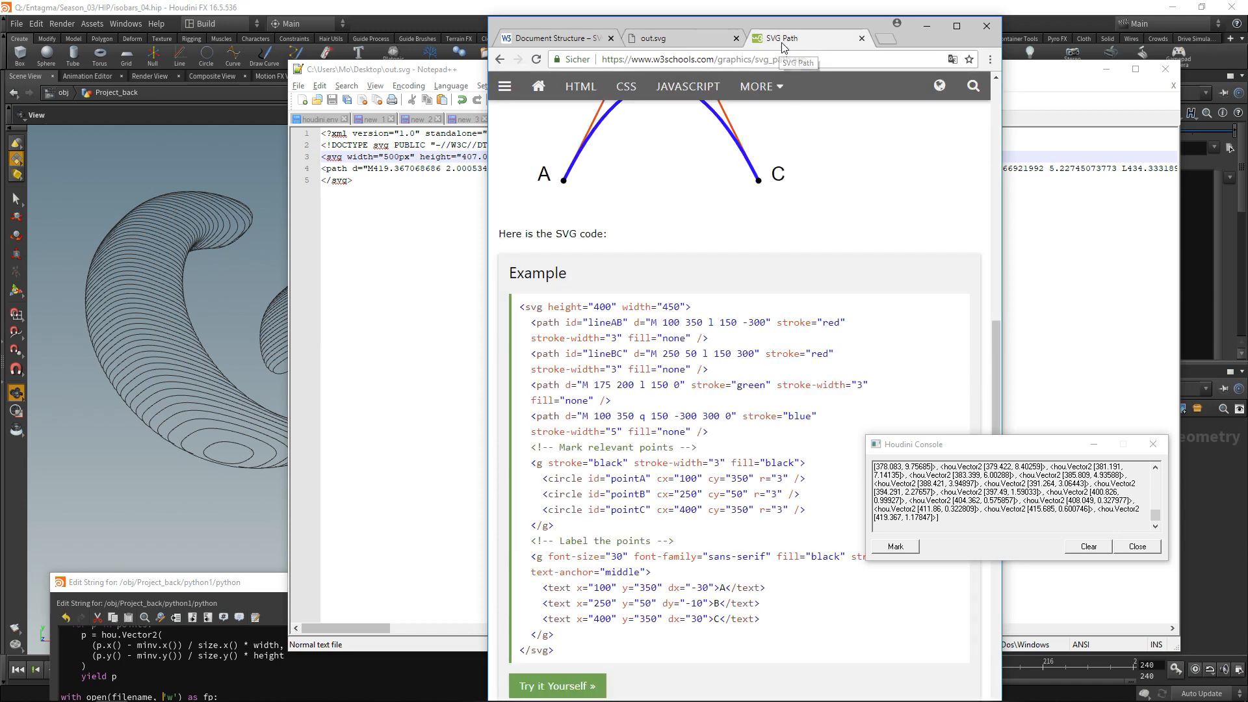
pyautogui.scroll(7, 655, 220)
pyautogui.scroll(-5, 655, 221)
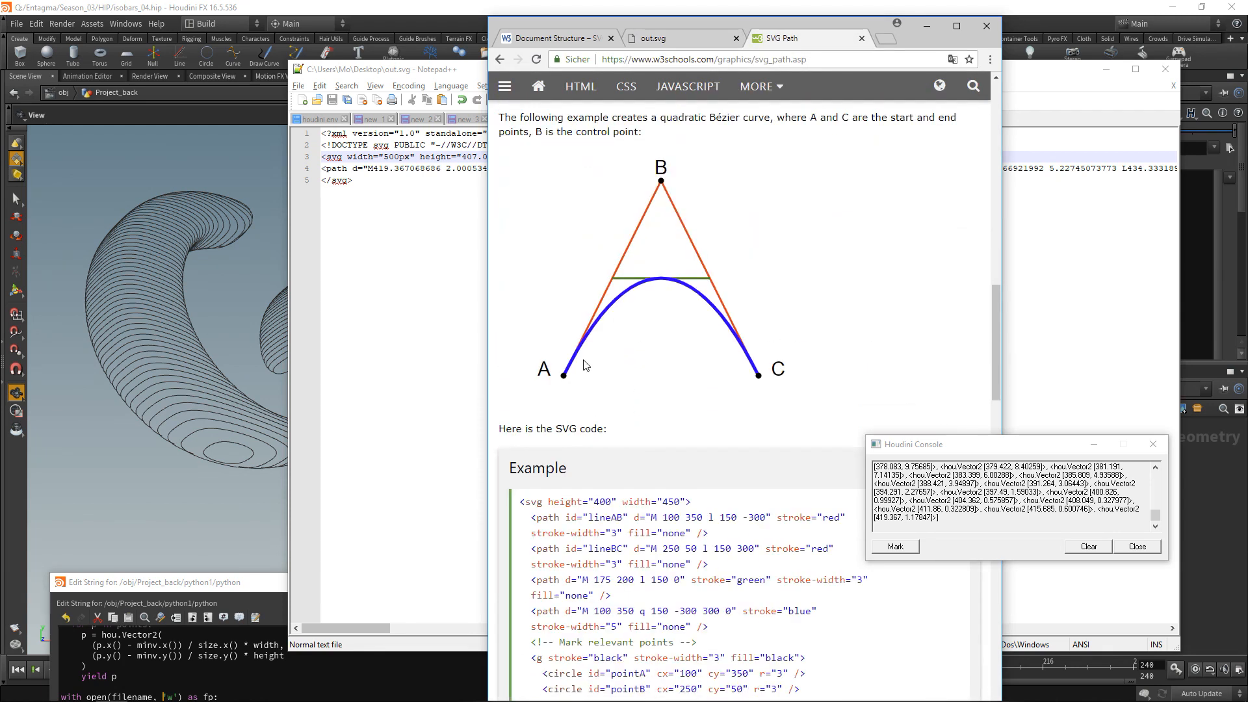
pyautogui.scroll(5, 672, 374)
pyautogui.scroll(-8, 657, 370)
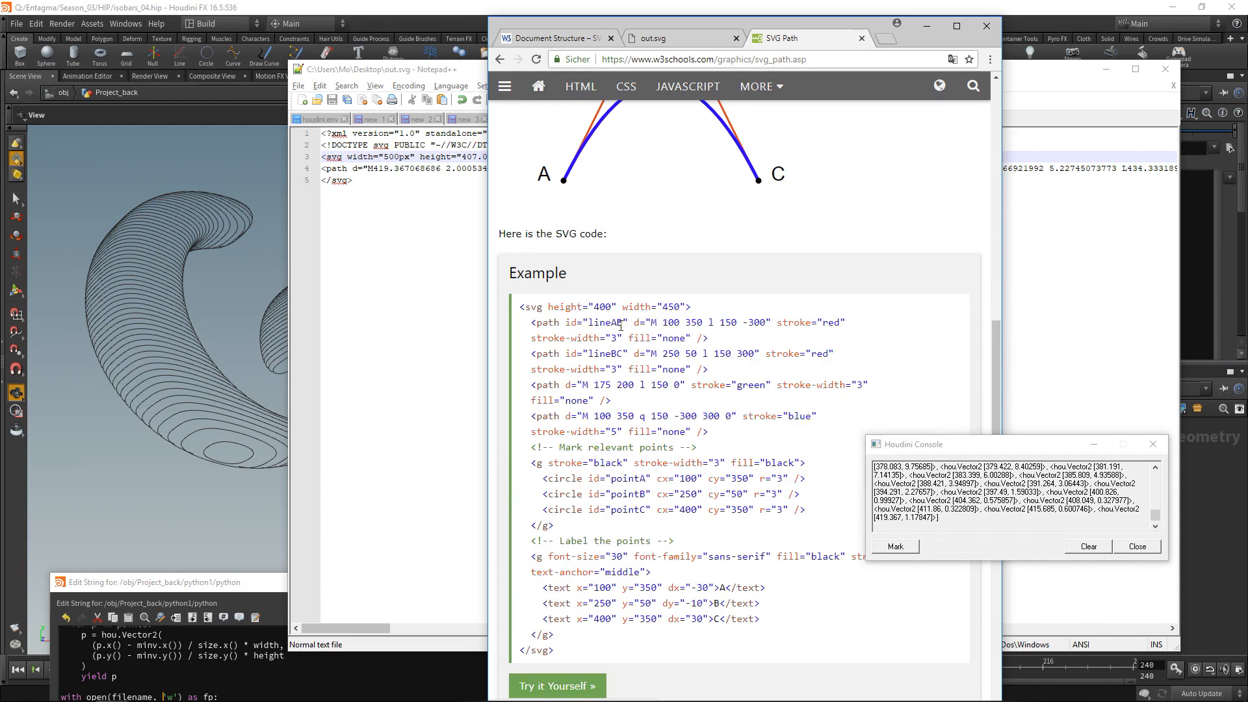
pyautogui.moveTo(775, 325); pyautogui.dragTo(884, 334)
pyautogui.moveTo(525, 338); pyautogui.dragTo(692, 343)
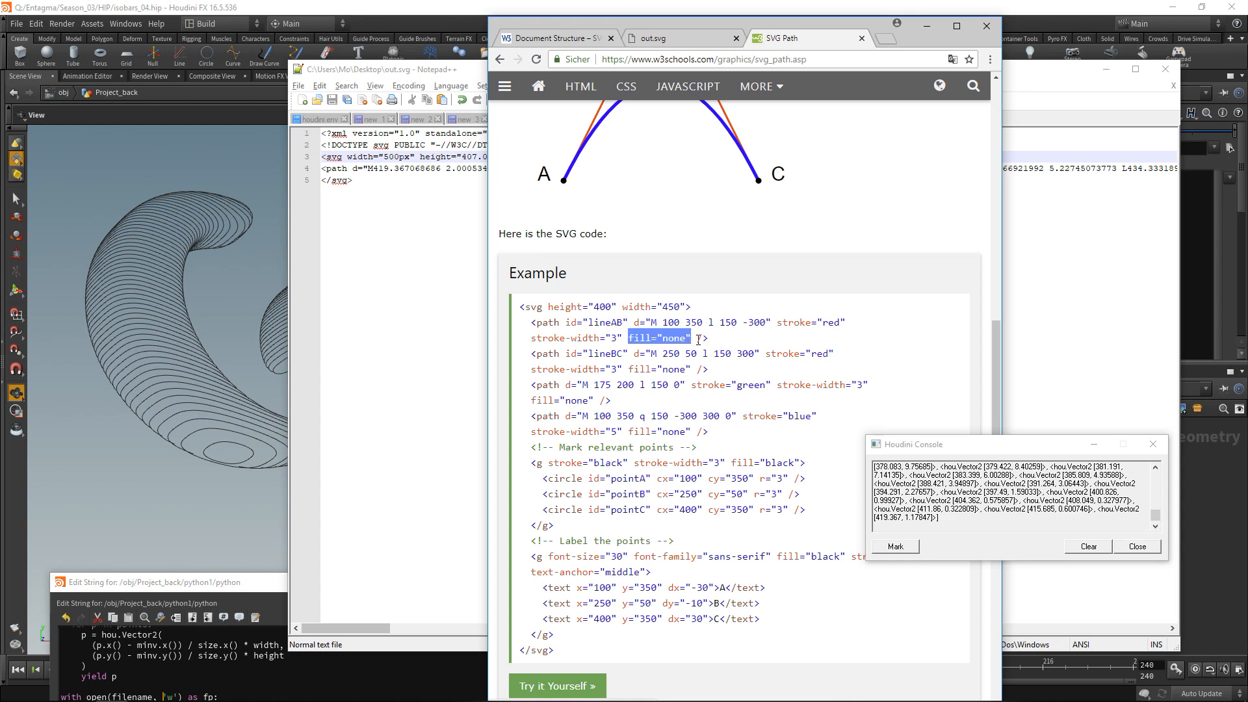
# - In Notepad++, add stroke="black" fille="none" to the path element of out.svg and save the file
pyautogui.click(675, 40)
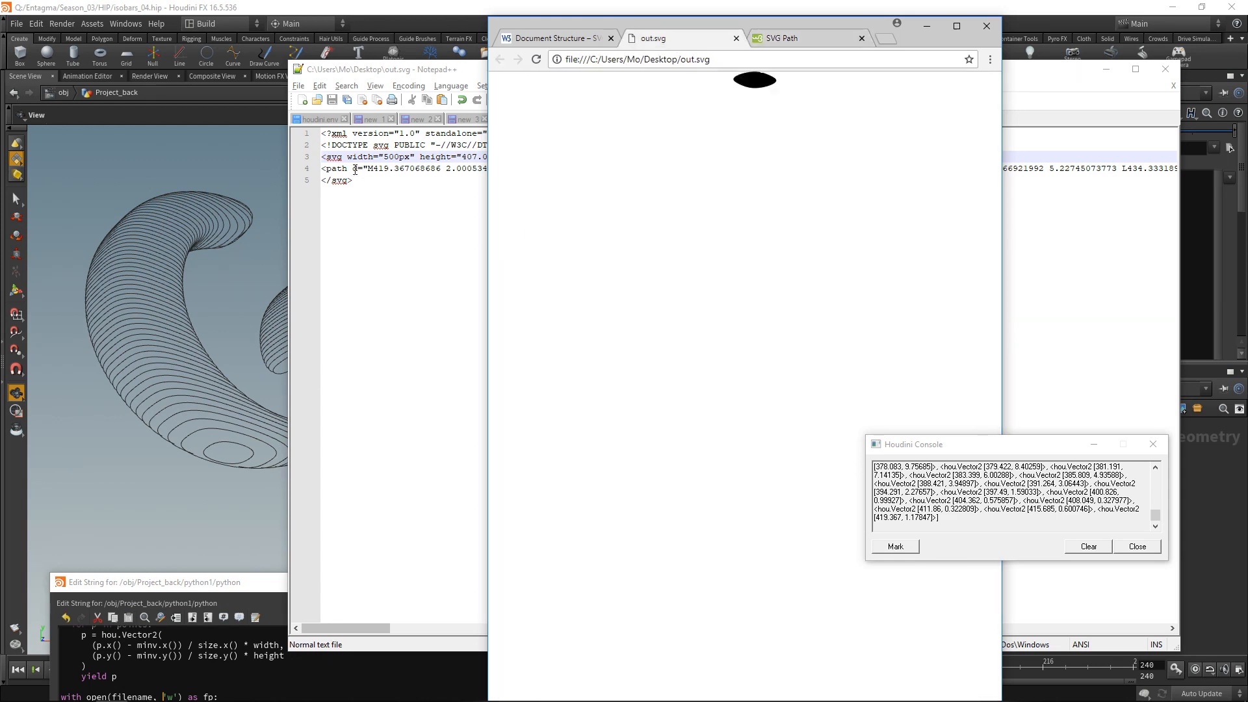
pyautogui.click(355, 170)
pyautogui.moveTo(531, 73); pyautogui.dragTo(414, 136)
pyautogui.write('stroke="black" fille="none"')
pyautogui.hotkey('ctrl', 's')
pyautogui.click(704, 117)
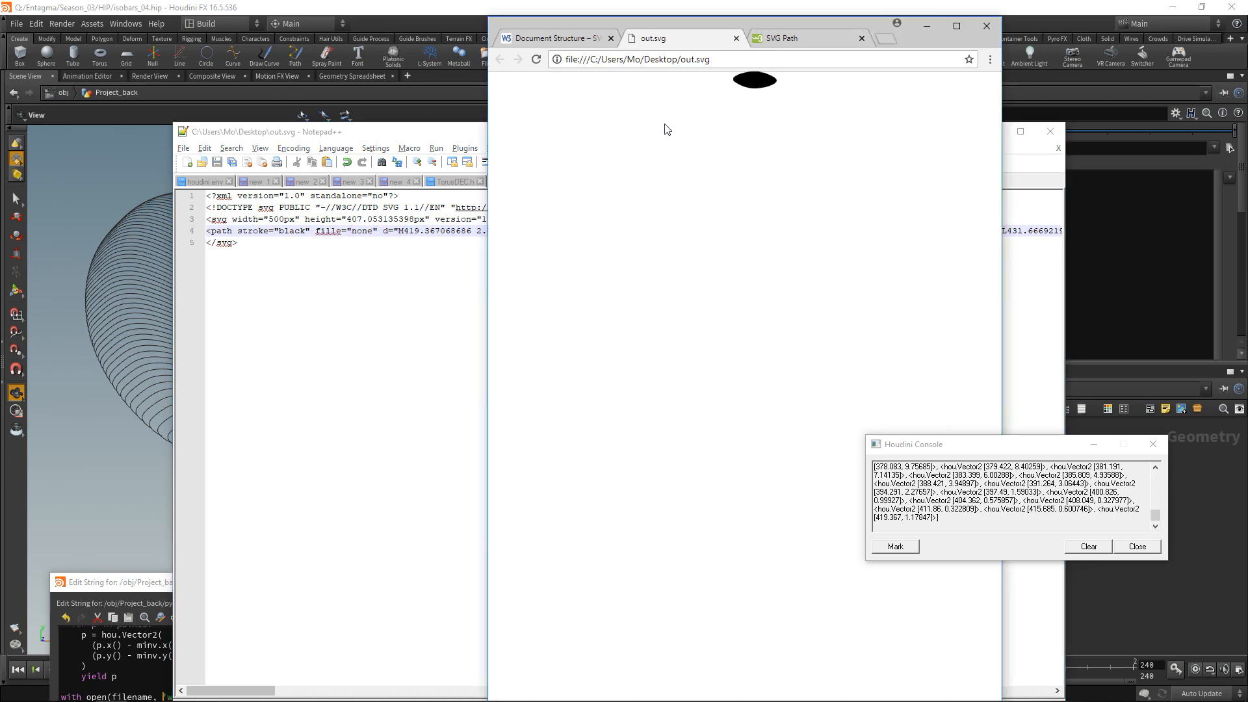
# - Correct the misspelled attribute to fill="none", save out.svg and reload it in the browser
pyautogui.click(333, 231)
pyautogui.press('BackSpace')
pyautogui.hotkey('ctrl', 's')
pyautogui.press('Delete')
pyautogui.write('l')
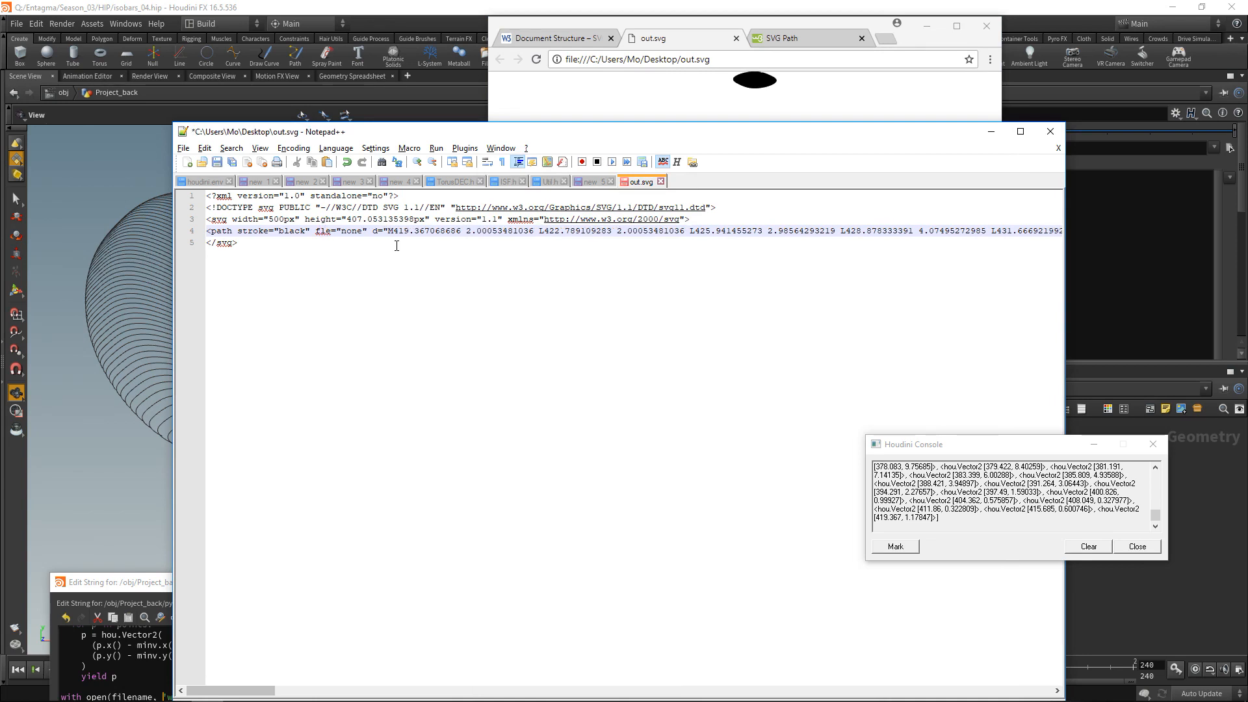
pyautogui.hotkey('ctrl', 's')
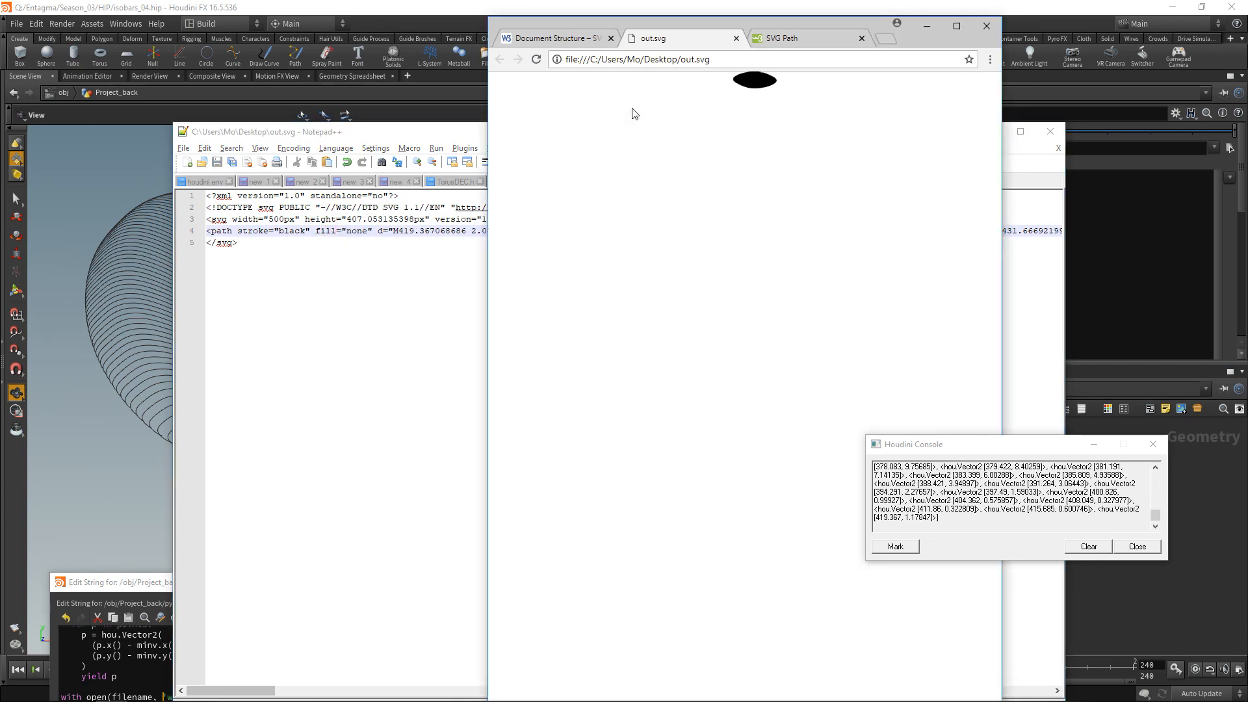
pyautogui.click(634, 112)
pyautogui.press('F5')
# - Add stroke-width="3px" to the path element of out.svg, save the file and check the line in the browser
pyautogui.click(371, 232)
pyautogui.write('stroke-width=')
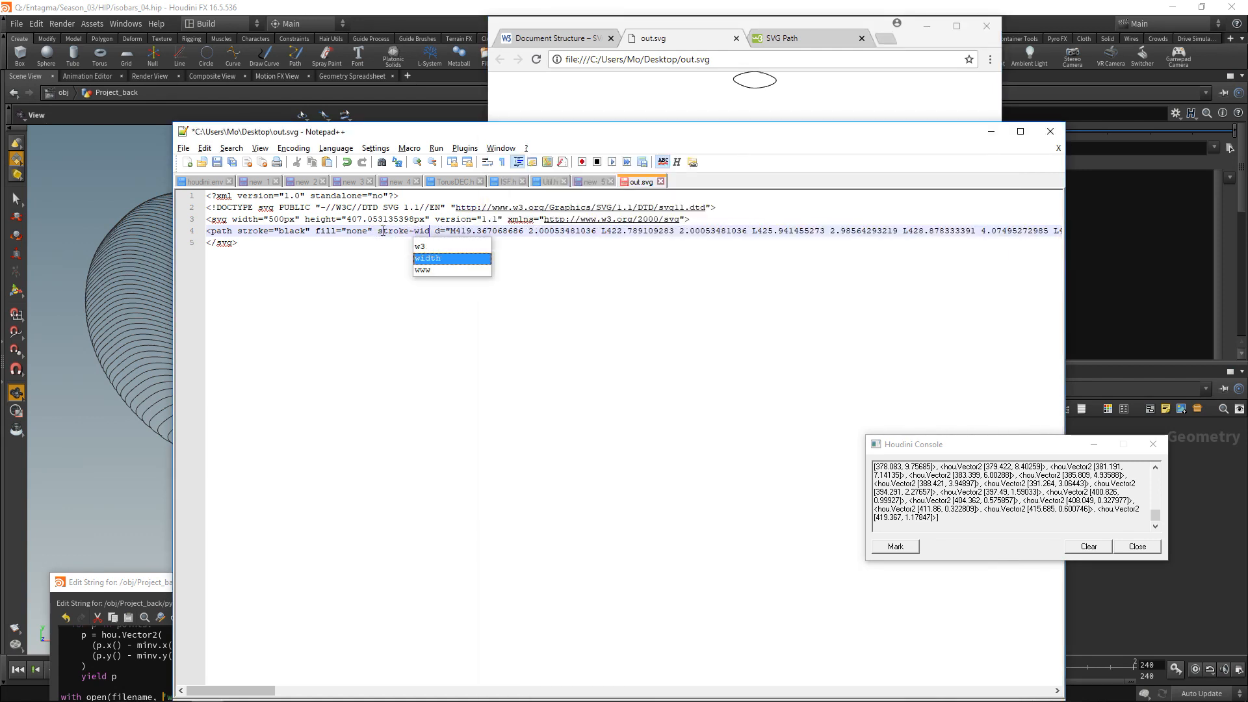
pyautogui.write('"3px')
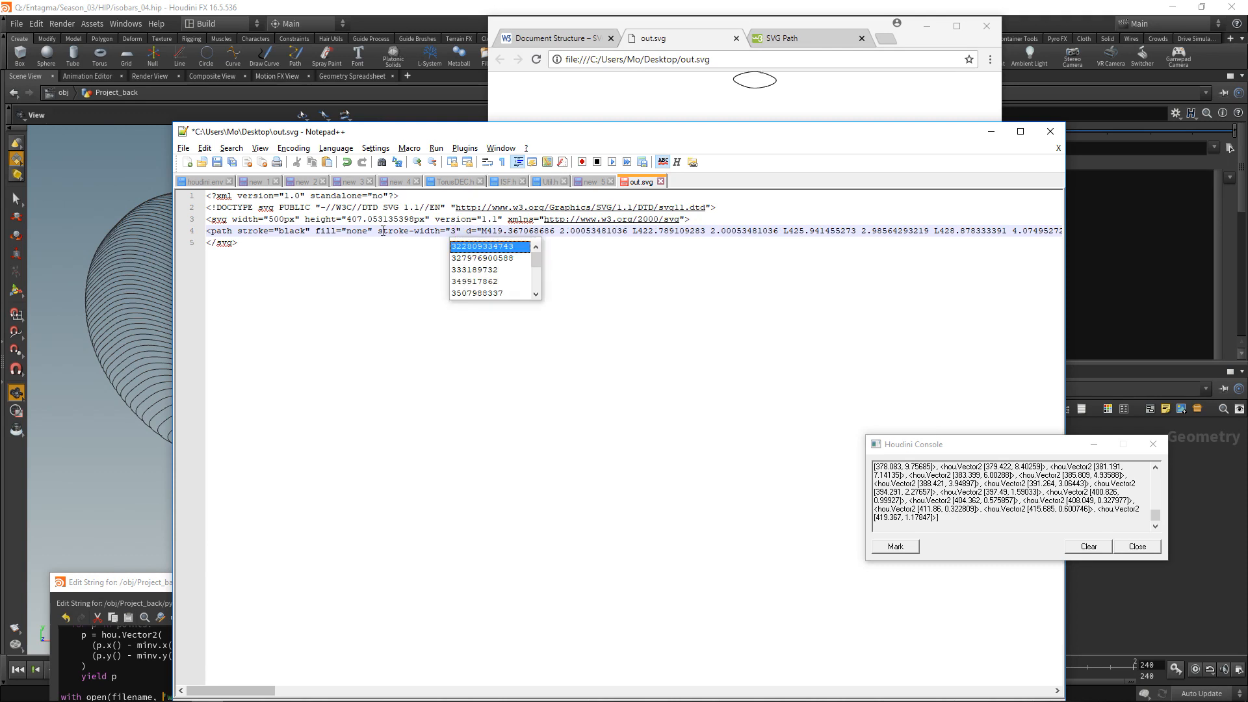
pyautogui.hotkey('ctrl', 's')
pyautogui.hotkey('alt', 'Tab')
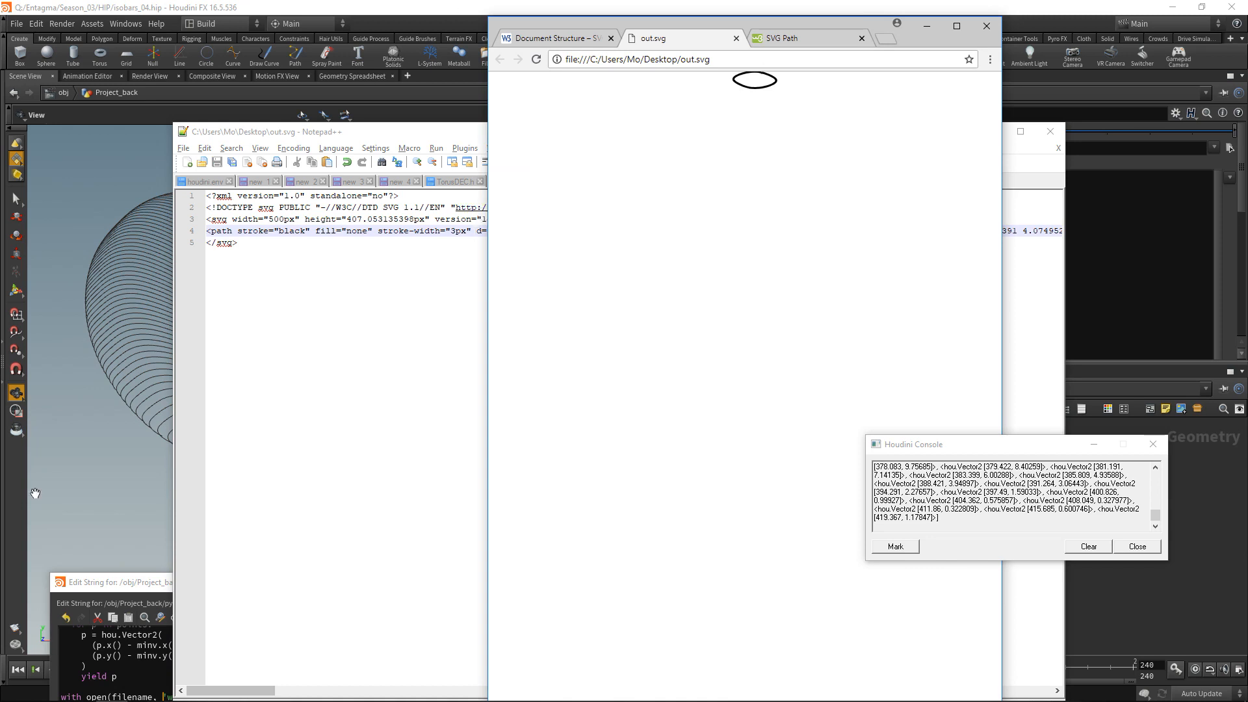
# - In the Houdini script's write_path function, add stroke="black" fill="none" to the path tag after the d attribute
pyautogui.moveTo(141, 585); pyautogui.dragTo(175, 158)
pyautogui.scroll(2, 189, 369)
pyautogui.scroll(2, 189, 369)
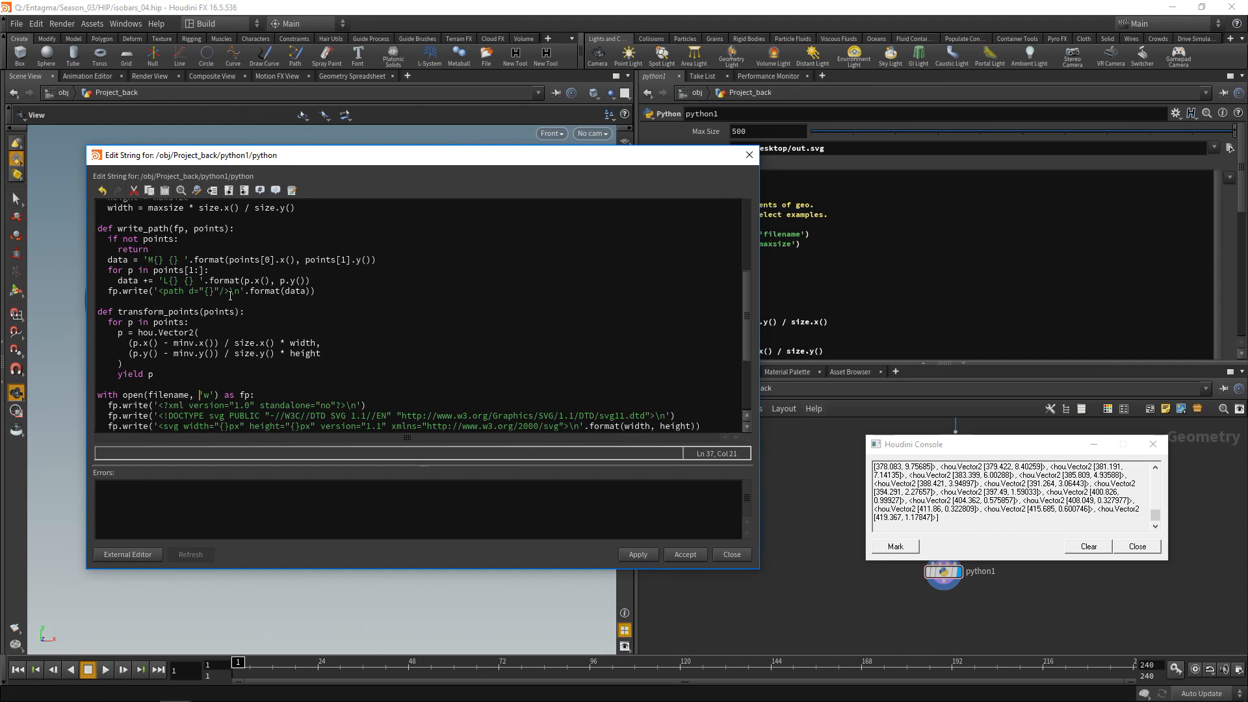
pyautogui.write('stroke="b')
pyautogui.write('lack"')
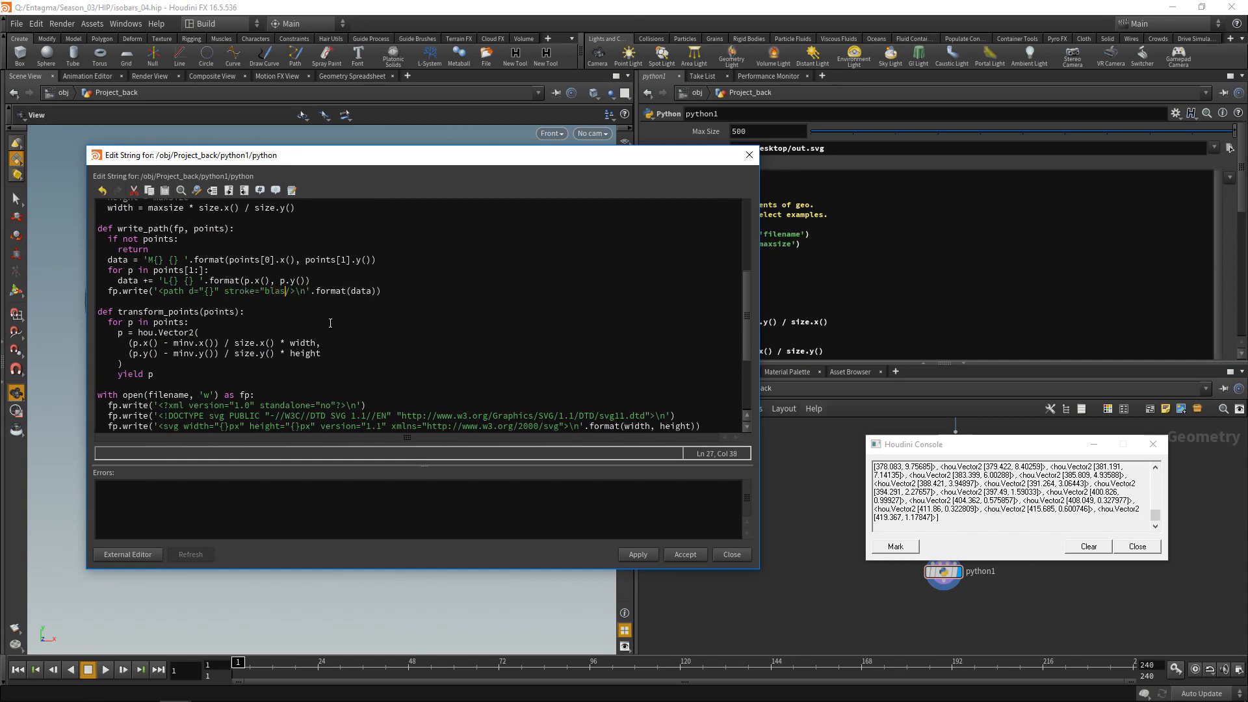
pyautogui.write(' fill="none"')
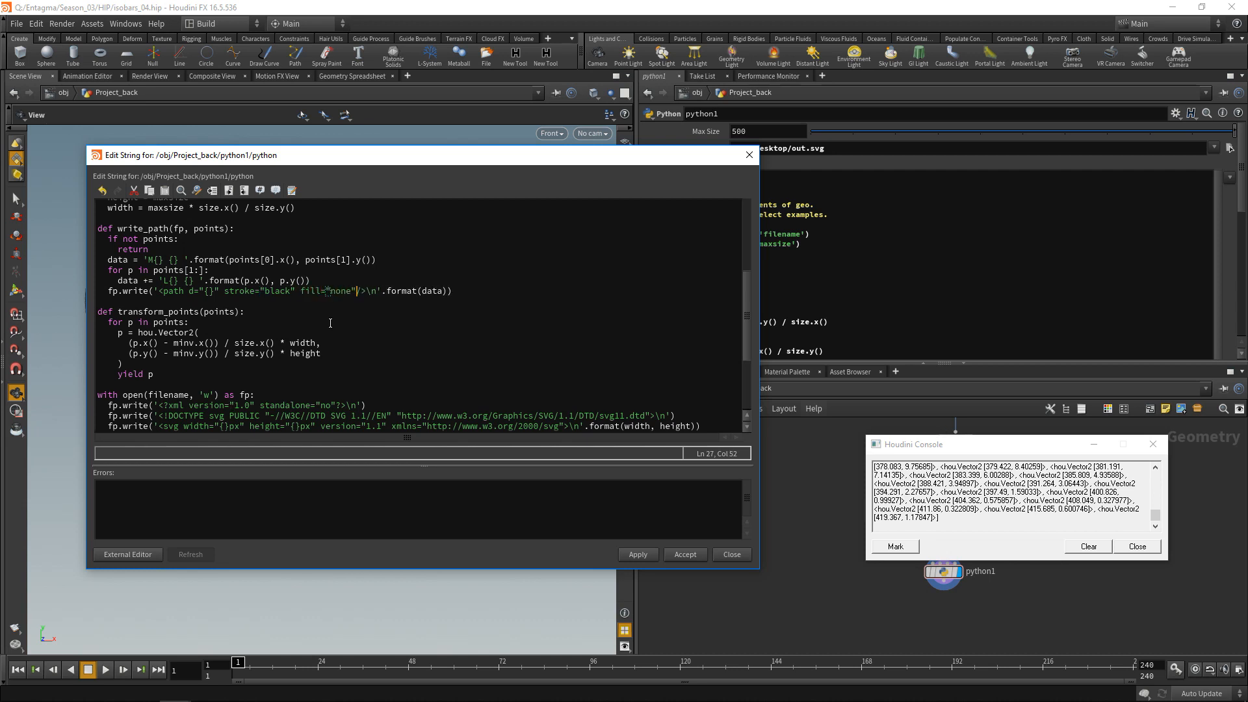
# - Delete the print points and break lines from the primitive loop so every path is written, and apply the script
pyautogui.scroll(-4, 283, 318)
pyautogui.moveTo(159, 386); pyautogui.dragTo(258, 365)
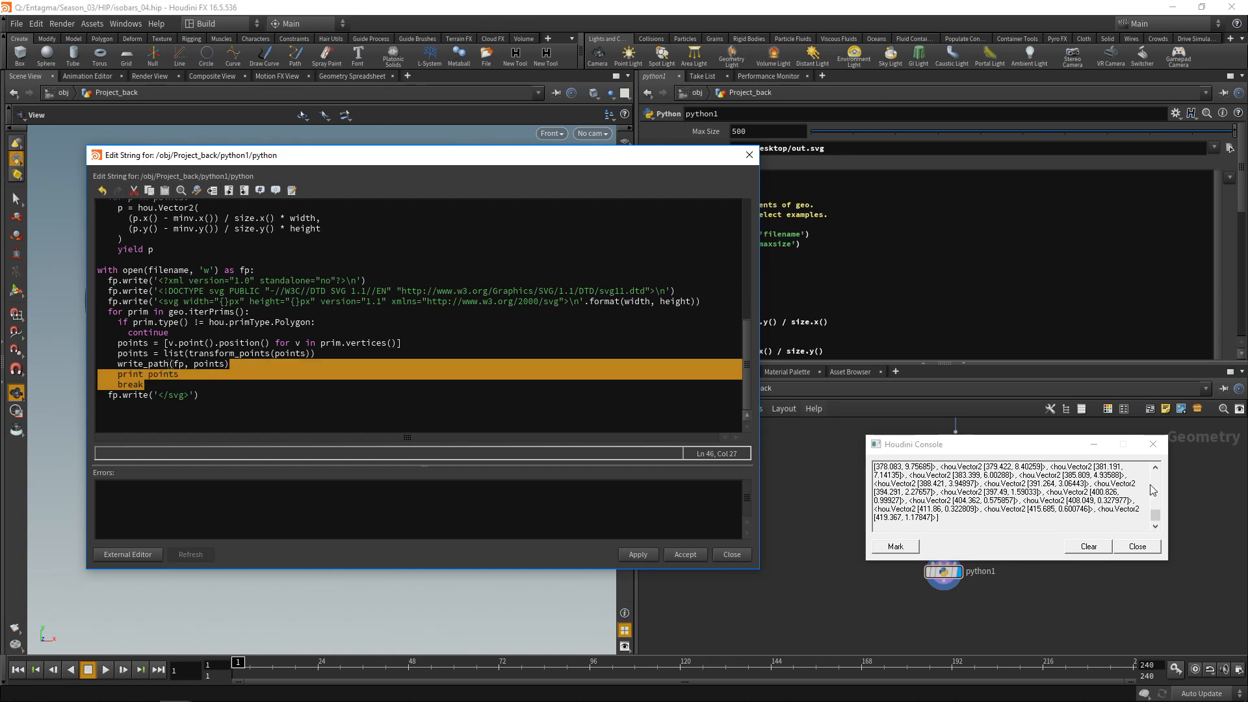
pyautogui.moveTo(466, 155); pyautogui.dragTo(560, 179)
pyautogui.moveTo(240, 408); pyautogui.dragTo(345, 388)
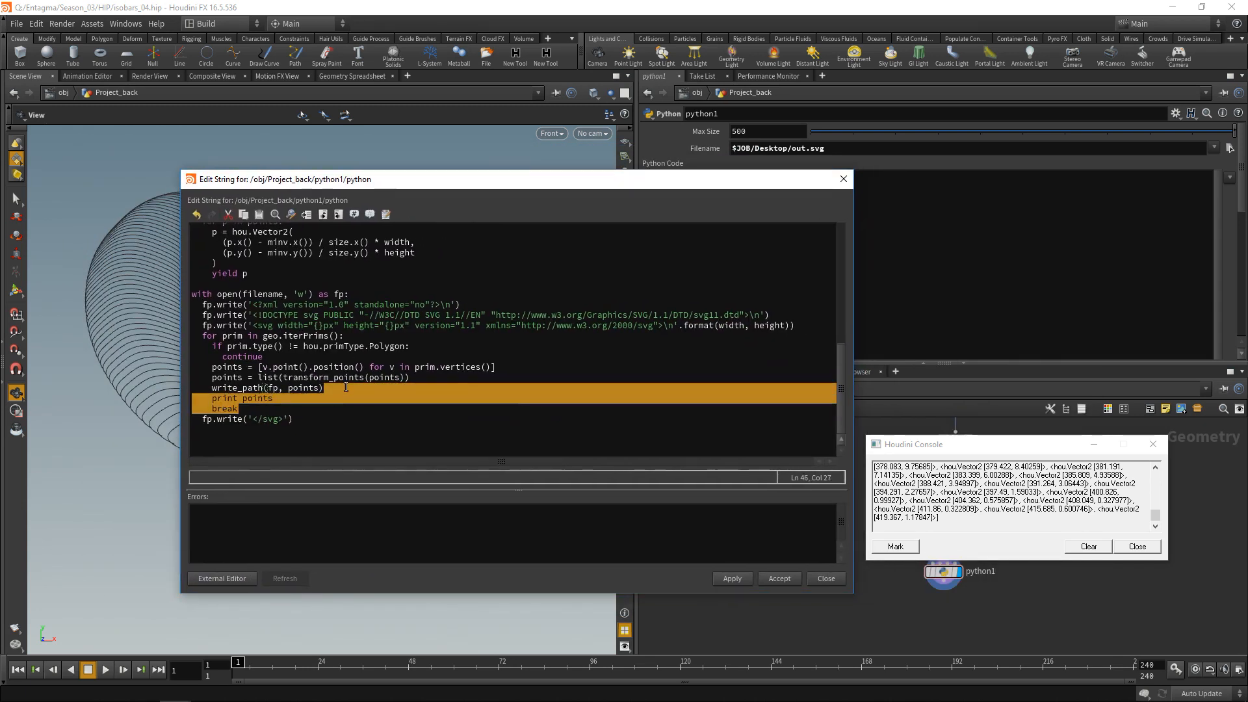
pyautogui.press('BackSpace')
pyautogui.click(351, 439)
pyautogui.click(733, 579)
# - Reload the exported out.svg in Notepad++ and Chrome to examine its path elements and drawing
pyautogui.hotkey('alt', 'Tab')
pyautogui.click(572, 306)
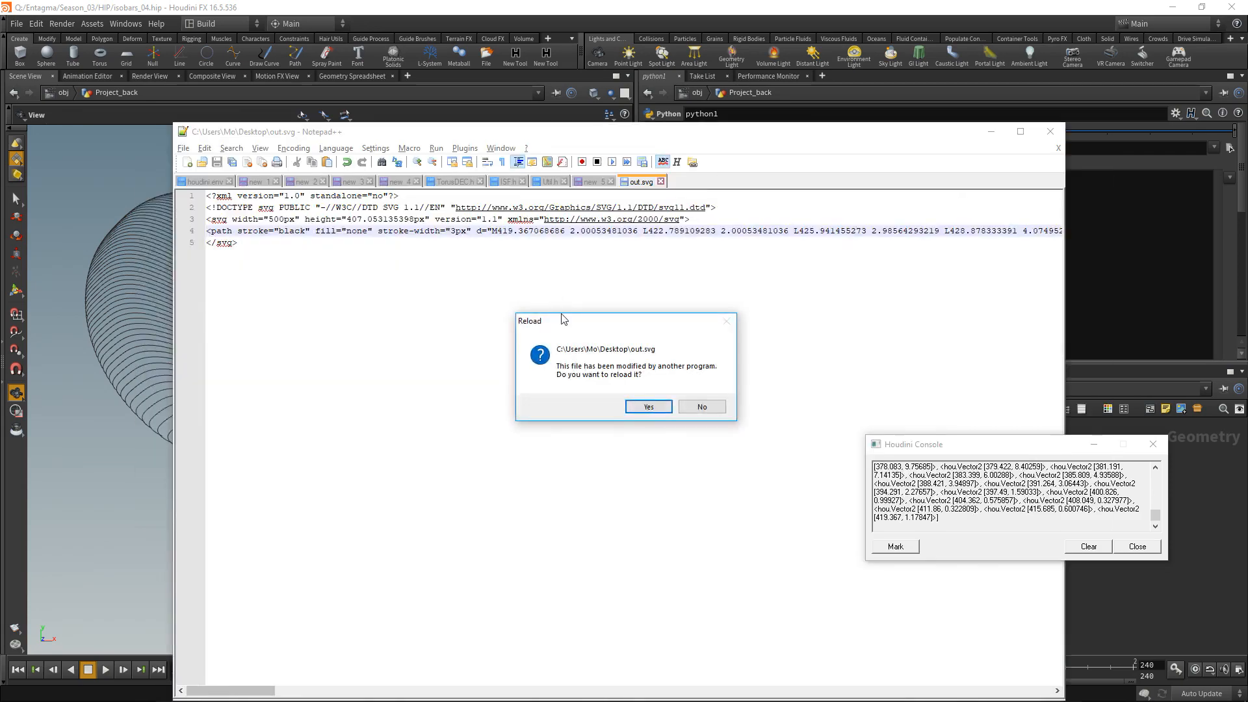
pyautogui.press('Return')
pyautogui.scroll(-20, 496, 377)
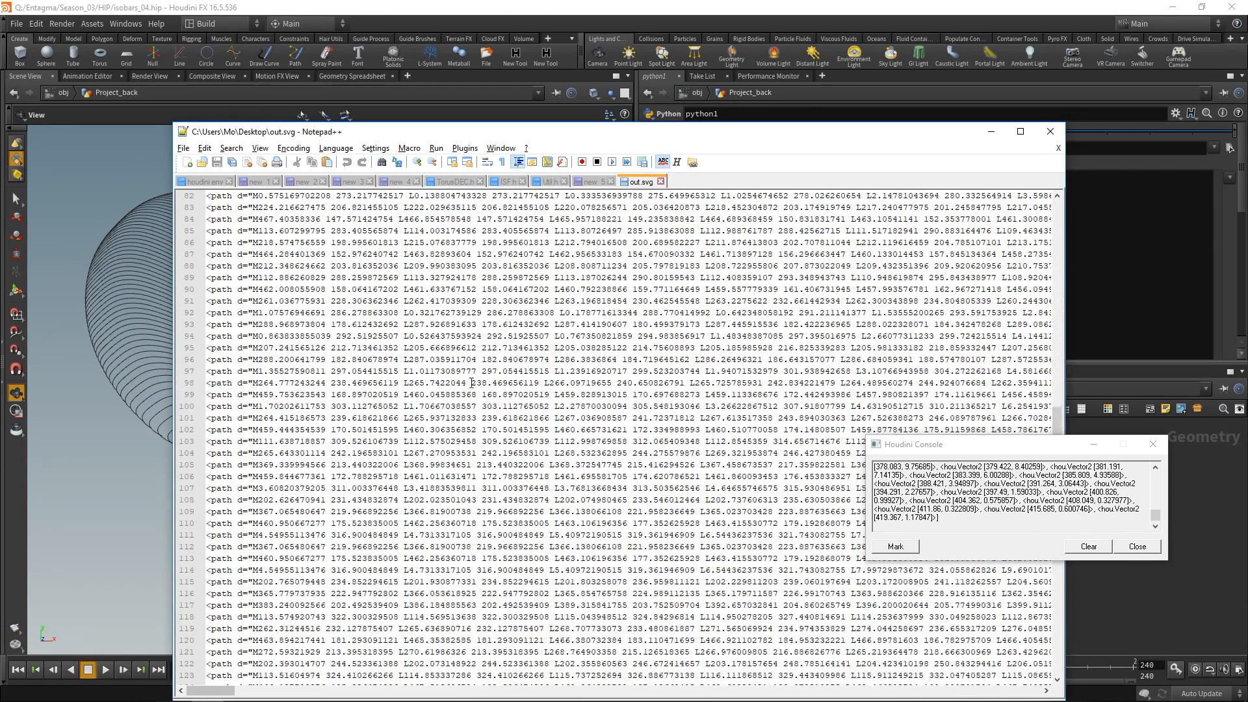
pyautogui.hotkey('alt', 'Tab')
pyautogui.click(692, 285)
pyautogui.press('F5')
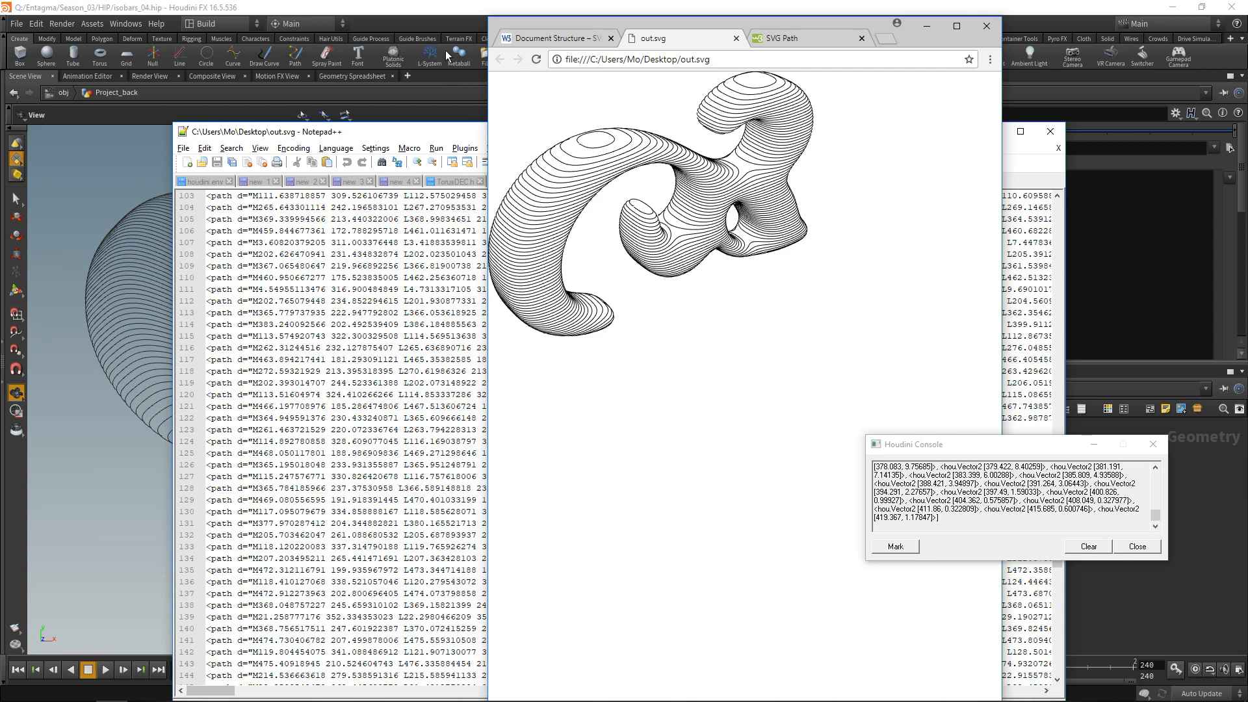
# - In Houdini's transform_points function, flip the vertical coordinate with (1.0 - (p.y() - minv.y()) / size.y()) * height
pyautogui.click(438, 98)
pyautogui.moveTo(438, 179)
pyautogui.mouseDown()
pyautogui.moveTo(384, 511)
pyautogui.moveTo(438, 165)
pyautogui.mouseUp()
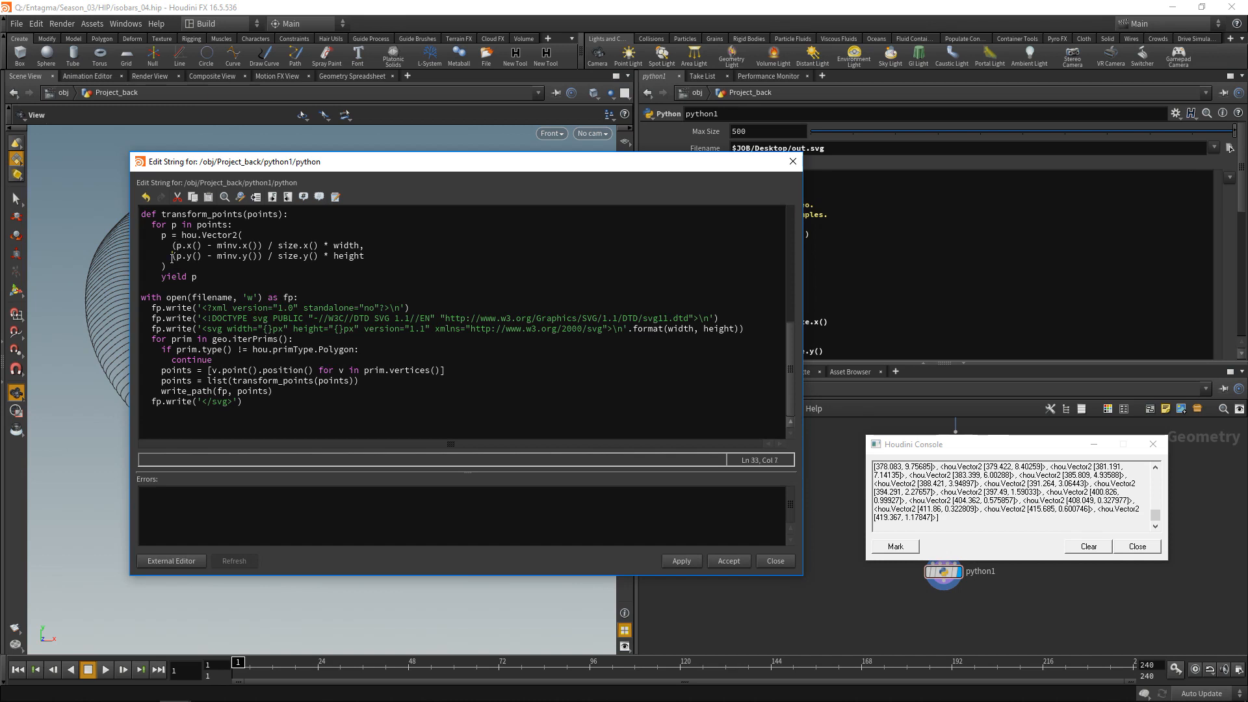
pyautogui.write('(1.0 -')
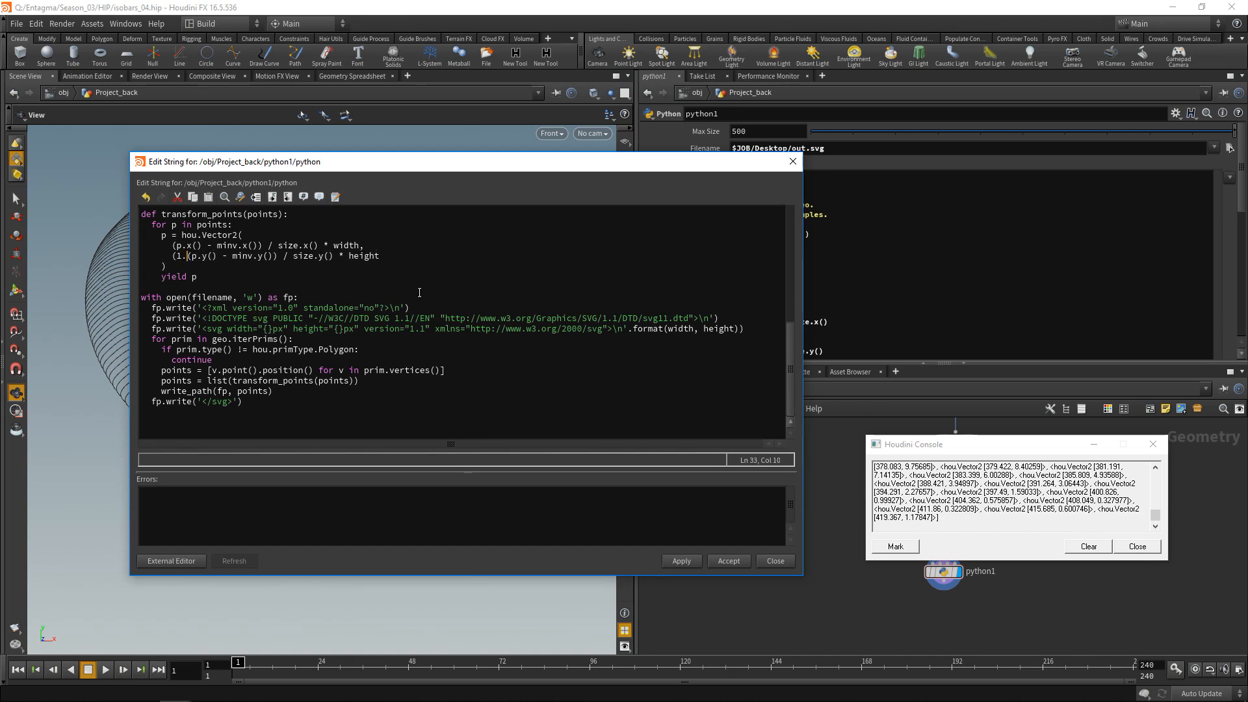
pyautogui.press('Right')
pyautogui.press('Right')
pyautogui.press('Right')
pyautogui.press('Right')
pyautogui.press('Right')
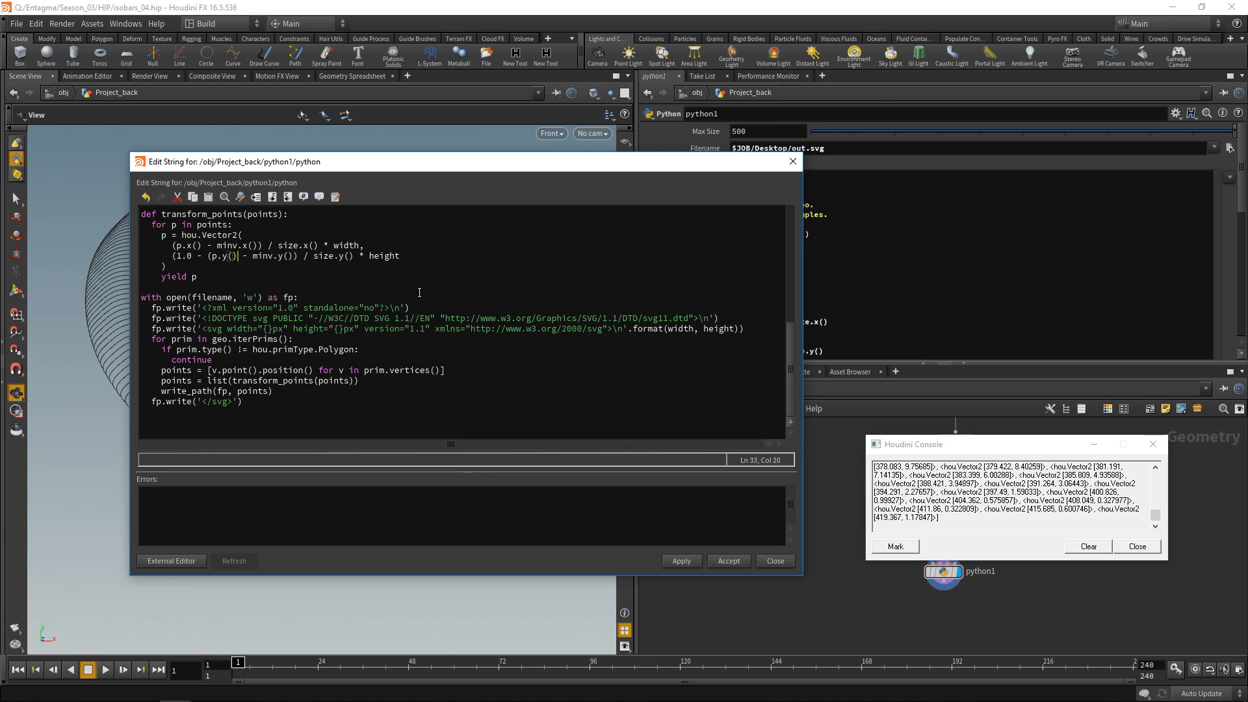
pyautogui.press('Right')
pyautogui.press('Right')
pyautogui.press('Right')
pyautogui.press('Right')
pyautogui.press('Right')
pyautogui.press('Right')
pyautogui.press('Right')
pyautogui.press('Right')
pyautogui.write(')')
pyautogui.press('Down')
pyautogui.press('Down')
pyautogui.press('Down')
# - Reload out.svg in Chrome and examine the flipped contour lines up close
pyautogui.hotkey('alt', 'Tab')
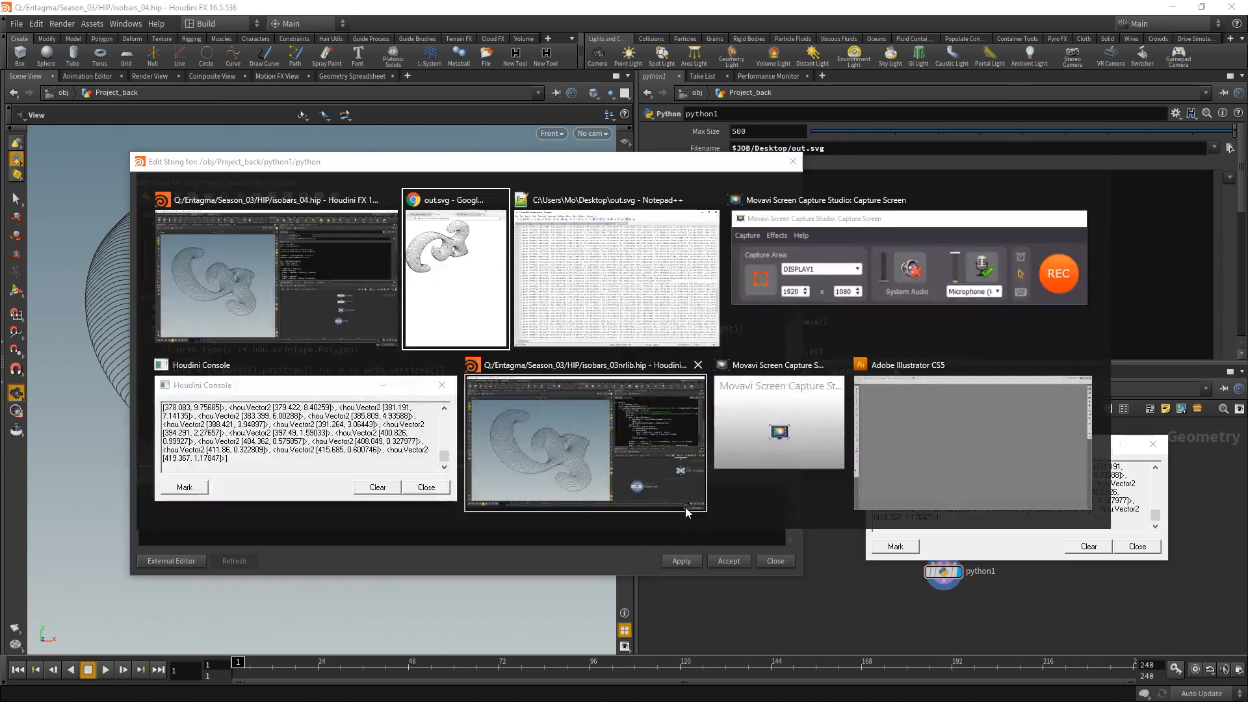
pyautogui.press('F5')
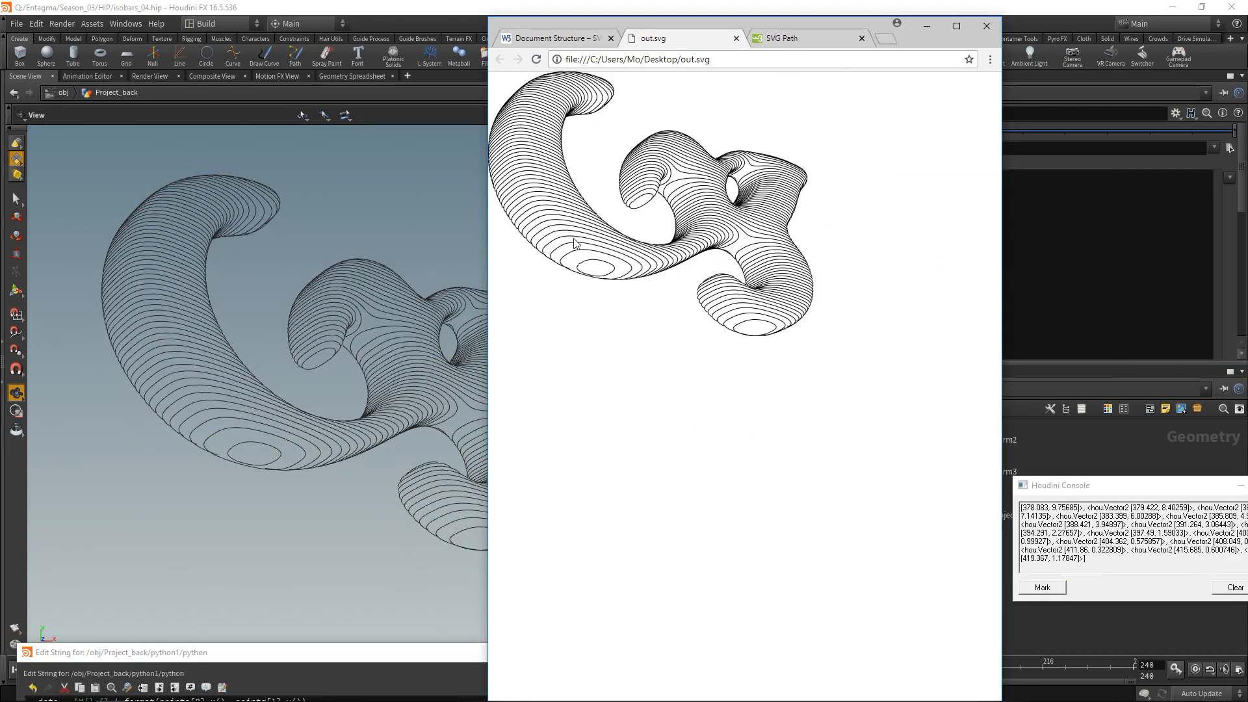
pyautogui.keyDown('ctrl'); pyautogui.scroll(4, 577, 251); pyautogui.keyUp('ctrl')
pyautogui.keyDown('ctrl'); pyautogui.scroll(1, 578, 251); pyautogui.keyUp('ctrl')
pyautogui.keyDown('ctrl'); pyautogui.scroll(1, 702, 420); pyautogui.keyUp('ctrl')
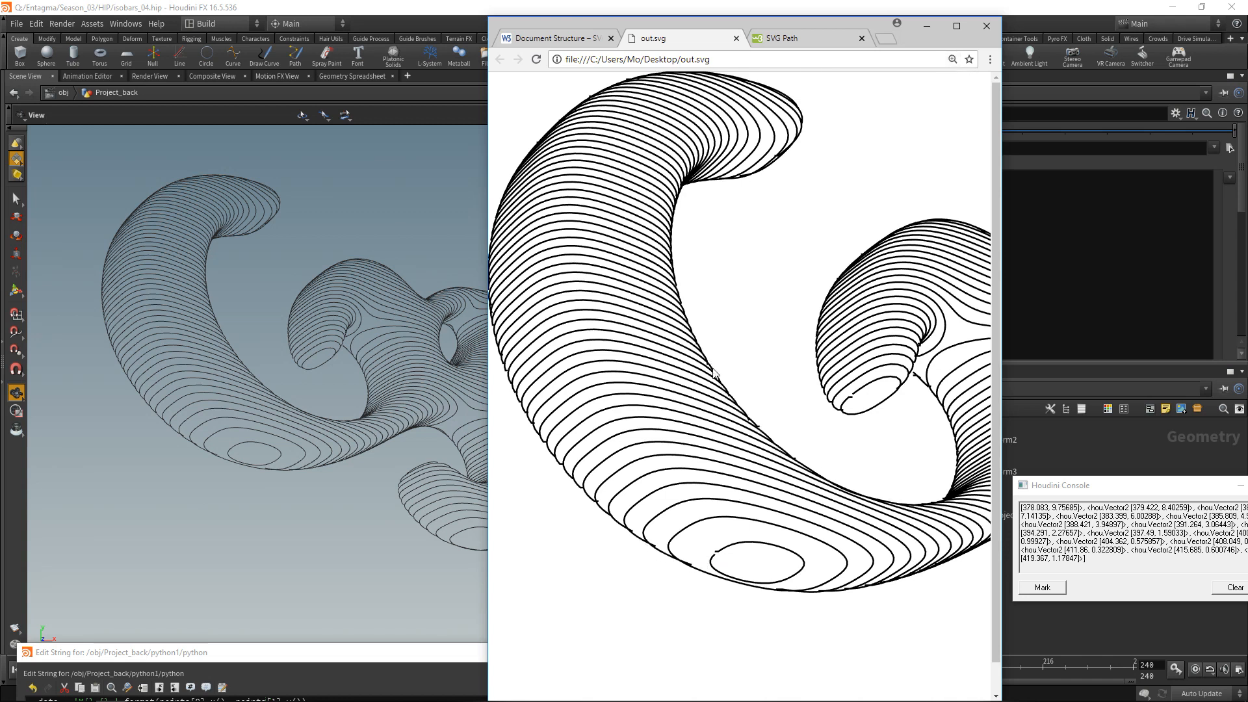
# - In write_path, correct the starting point's y index to points[0].y() and apply the script
pyautogui.moveTo(389, 659); pyautogui.dragTo(494, 167)
pyautogui.click(381, 281)
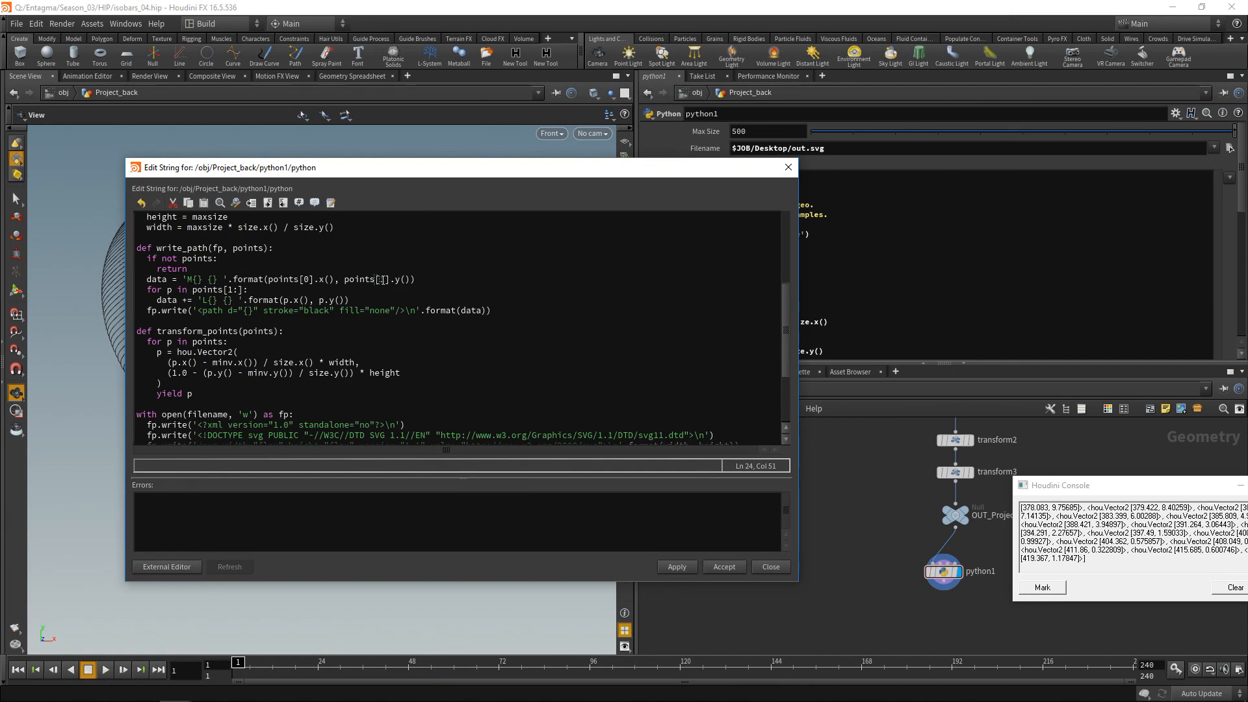
pyautogui.press('BackSpace')
pyautogui.write('0')
pyautogui.click(395, 296)
pyautogui.scroll(-2, 440, 314)
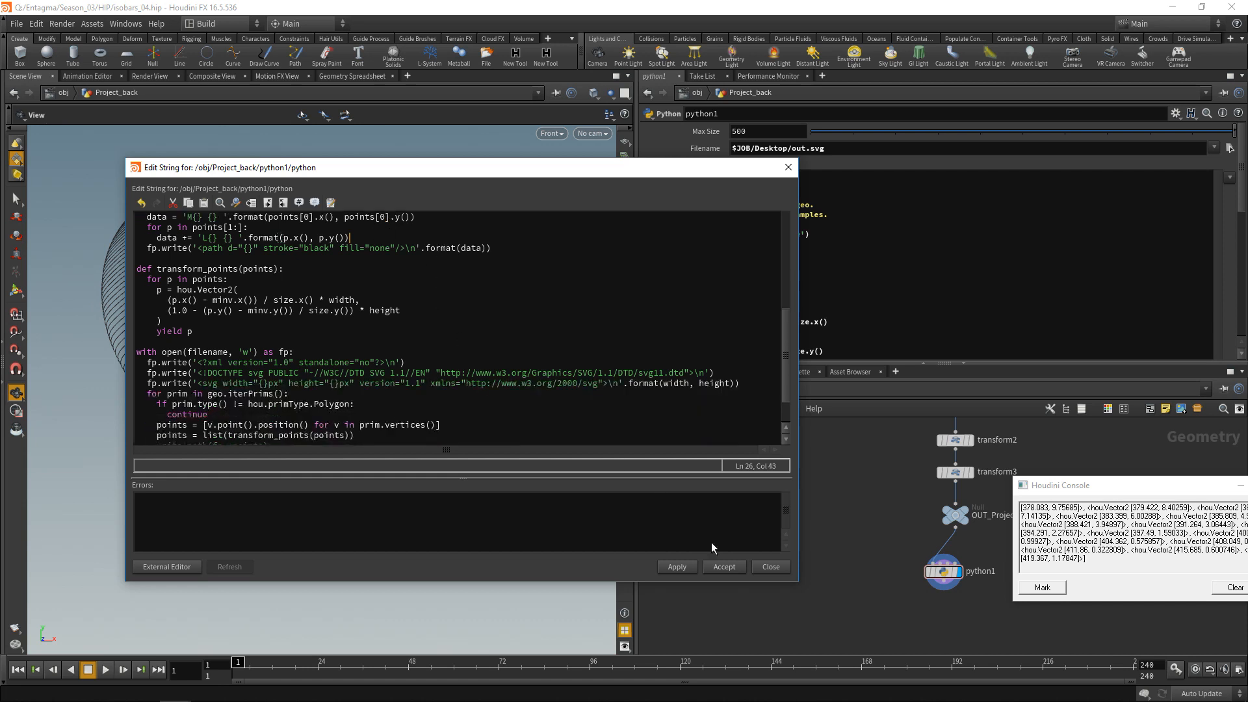
pyautogui.click(676, 567)
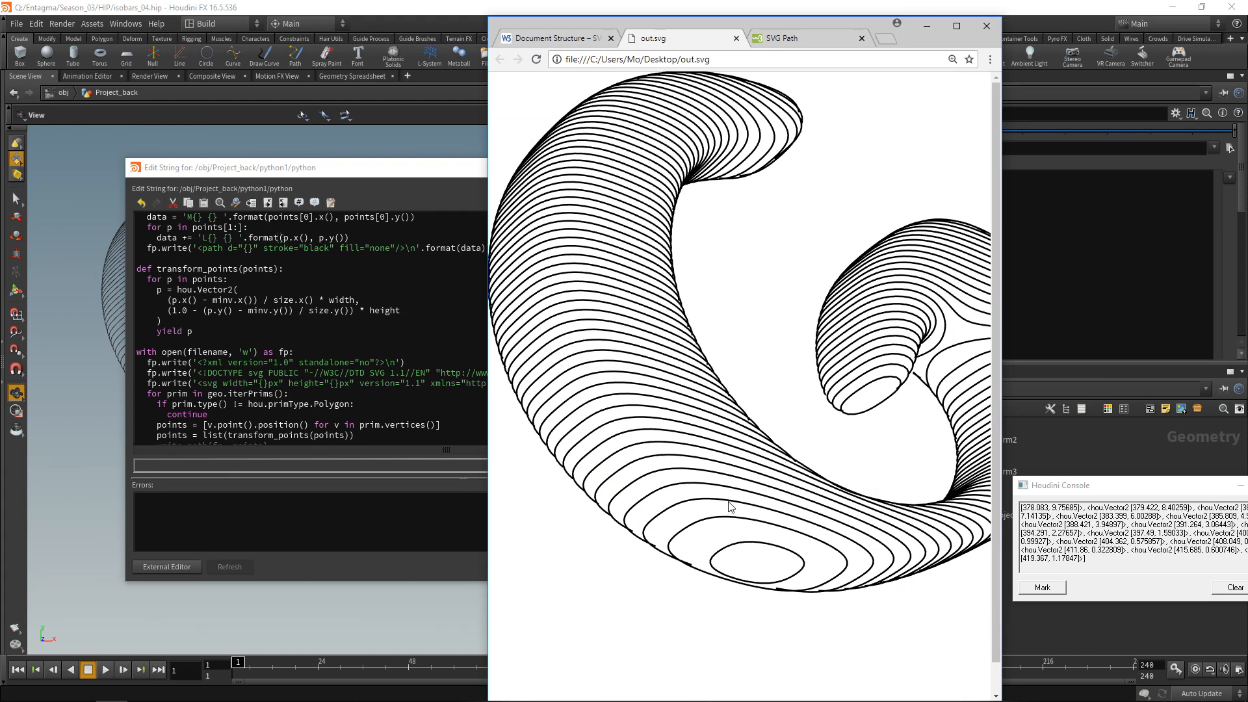
# - Add a float parameter named stroke_width with the label Stroke Width to the python1 node, below Max Size
pyautogui.hotkey('alt', 'Tab')
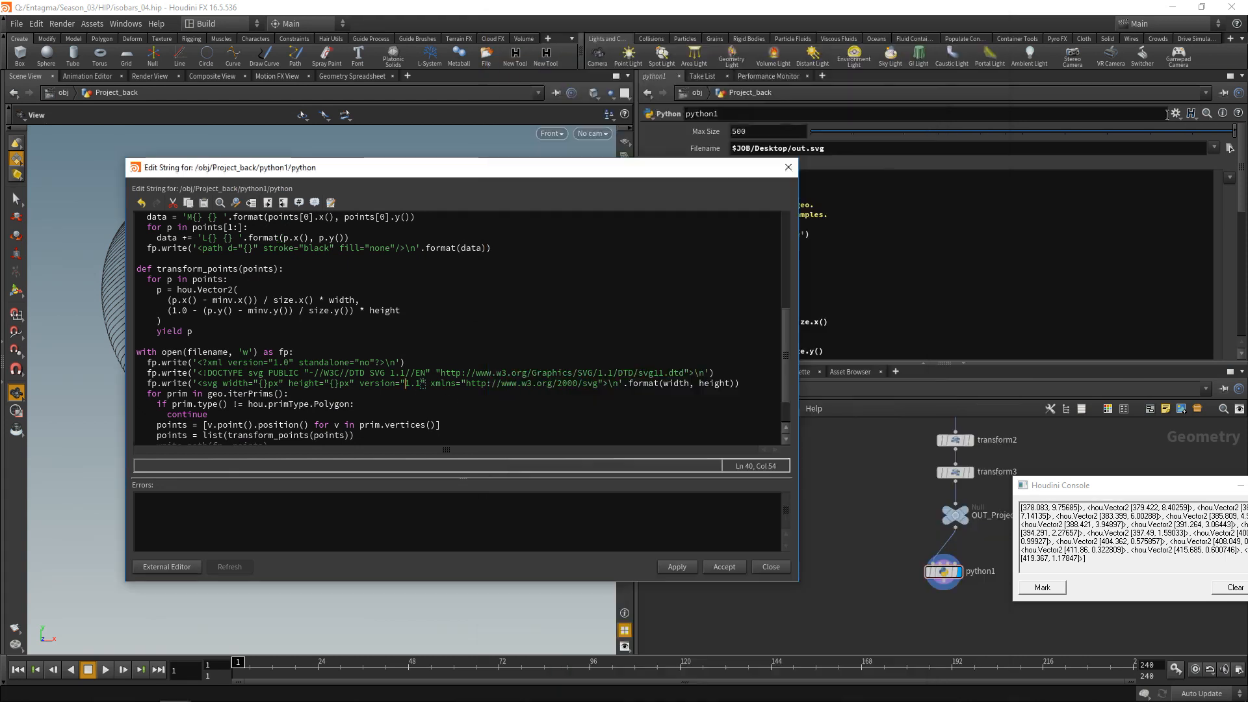
pyautogui.click(1175, 113)
pyautogui.click(1089, 132)
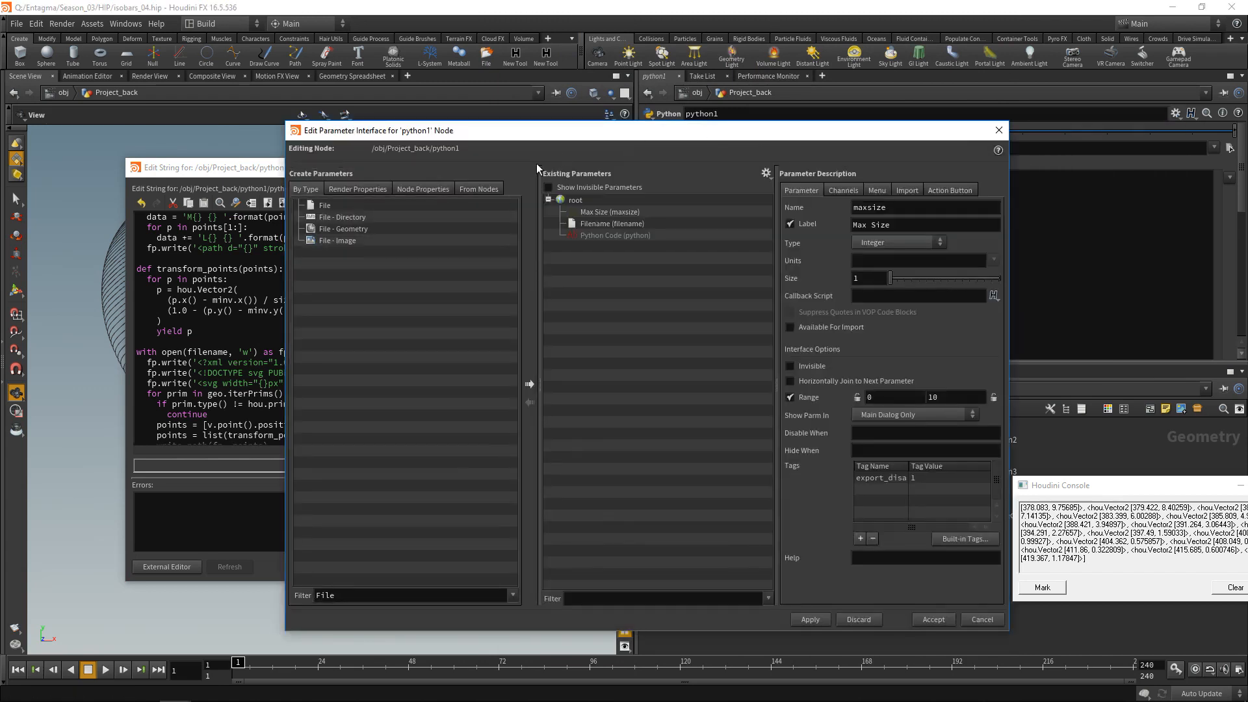
pyautogui.write('float')
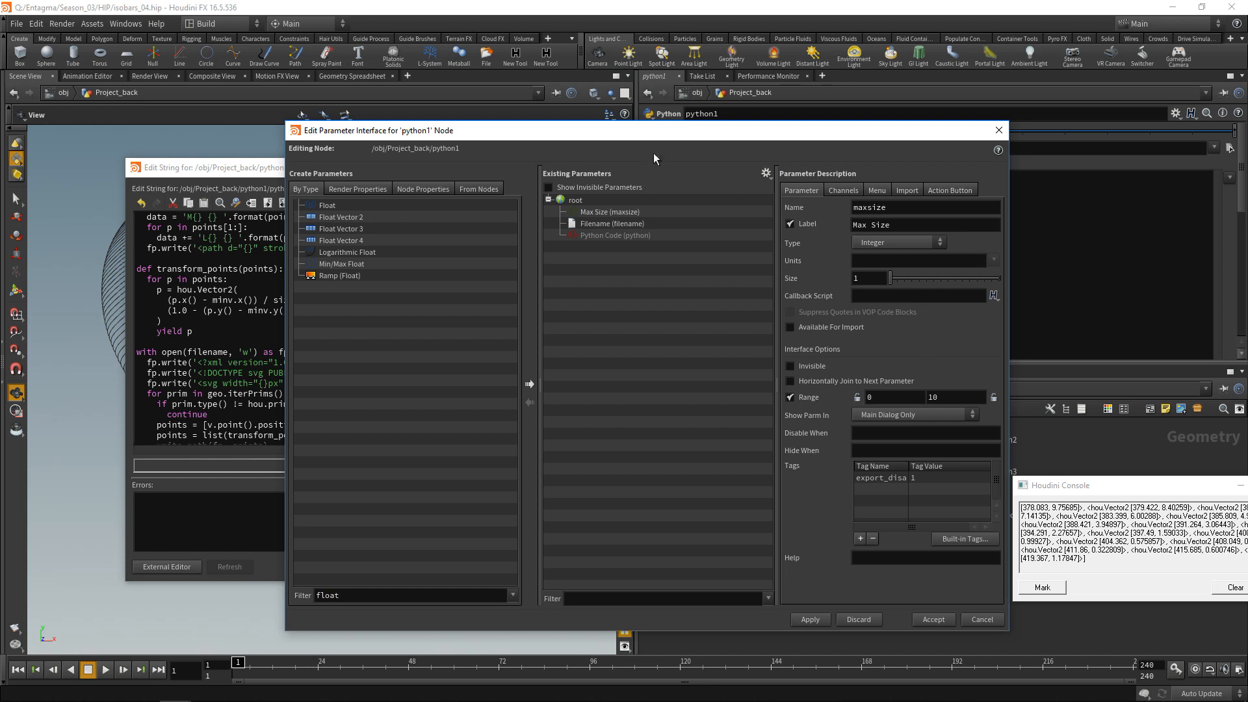
pyautogui.moveTo(329, 207); pyautogui.dragTo(624, 229)
pyautogui.doubleClick(853, 209)
pyautogui.write('stroke_width')
pyautogui.press('Tab')
pyautogui.write('Stroke Width')
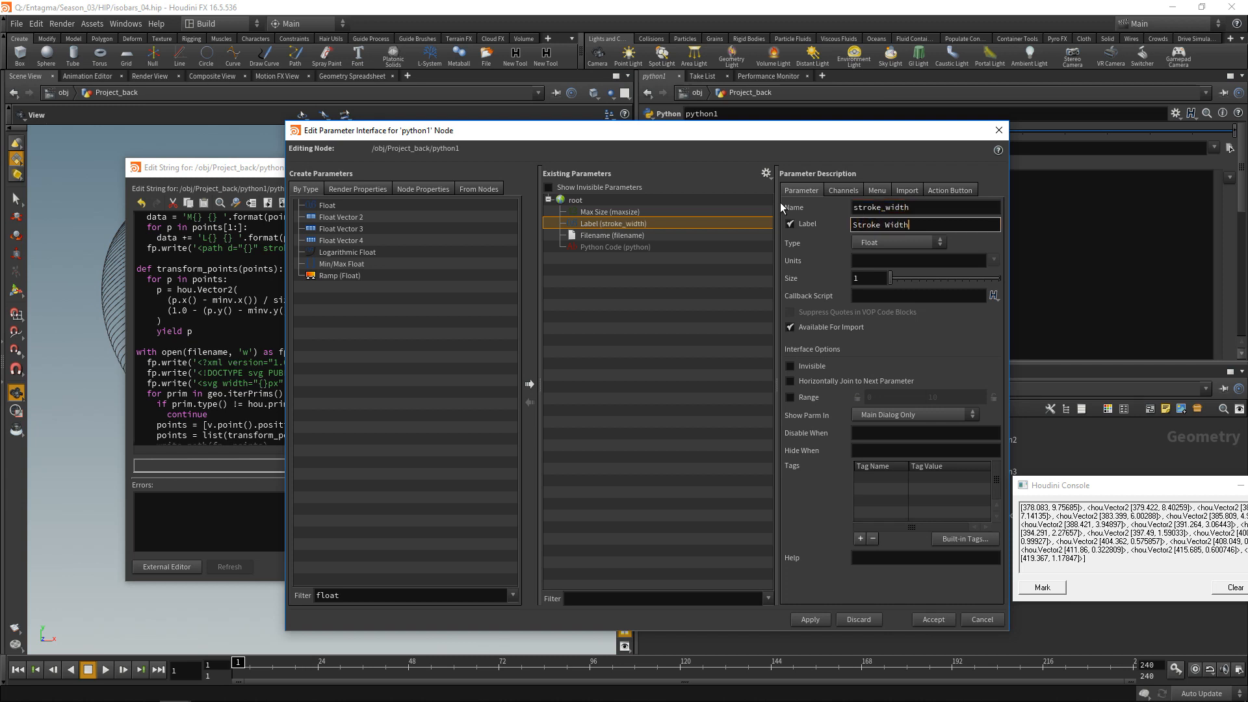
# - Set the Stroke Width parameter's default to 1 and accept the parameter interface changes
pyautogui.click(843, 191)
pyautogui.moveTo(844, 249); pyautogui.dragTo(782, 240)
pyautogui.write('1')
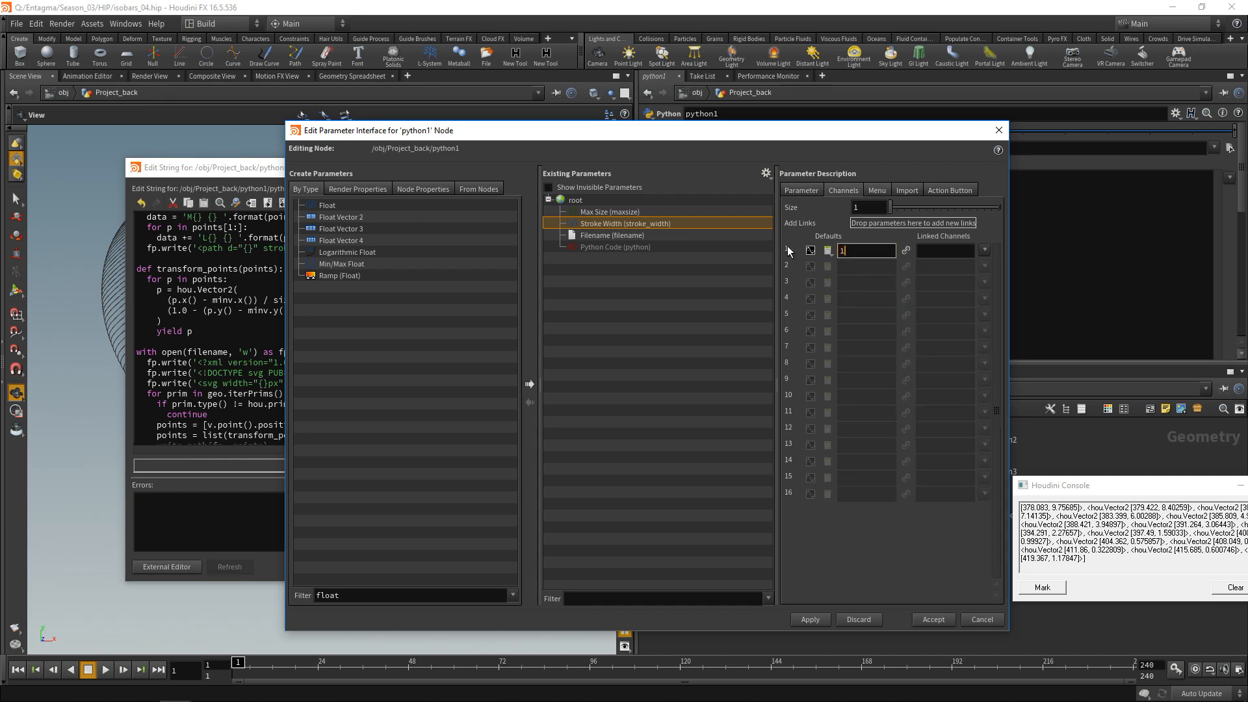
pyautogui.click(811, 619)
pyautogui.click(933, 620)
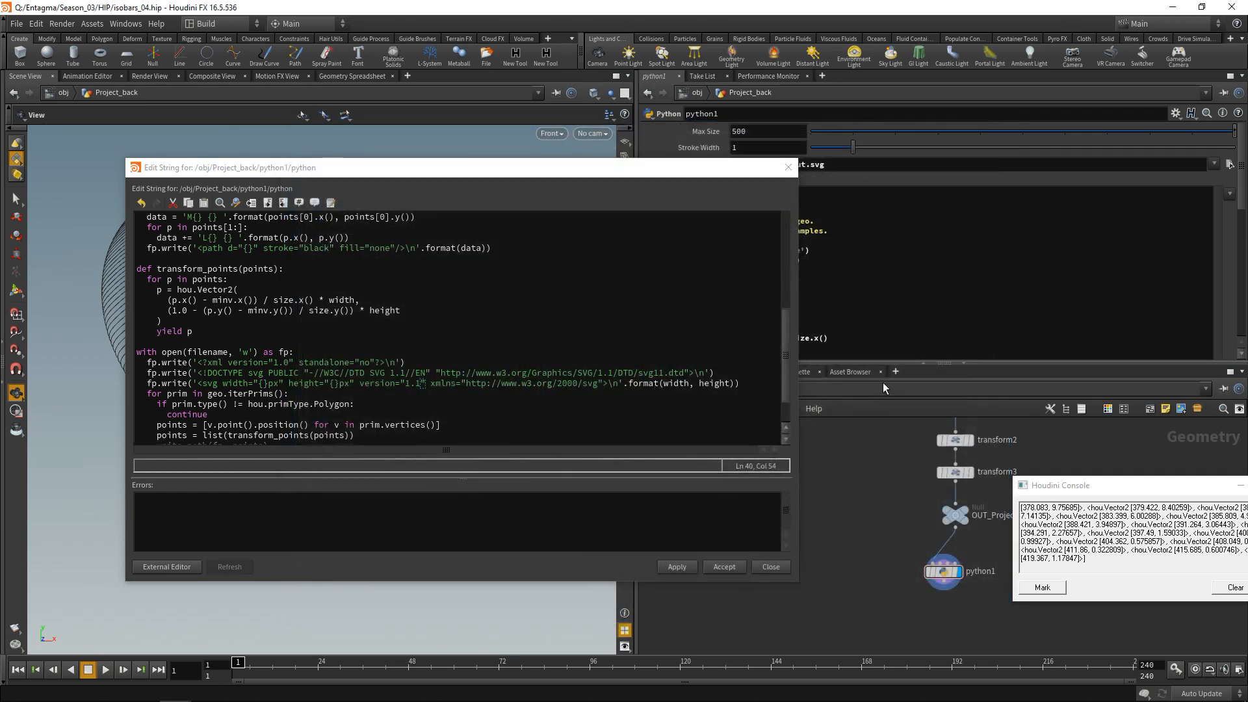
# - Below the maxsize line of the script, add stroke_width = node.evalParm('stroke_width')
pyautogui.scroll(3, 234, 293)
pyautogui.scroll(4, 234, 294)
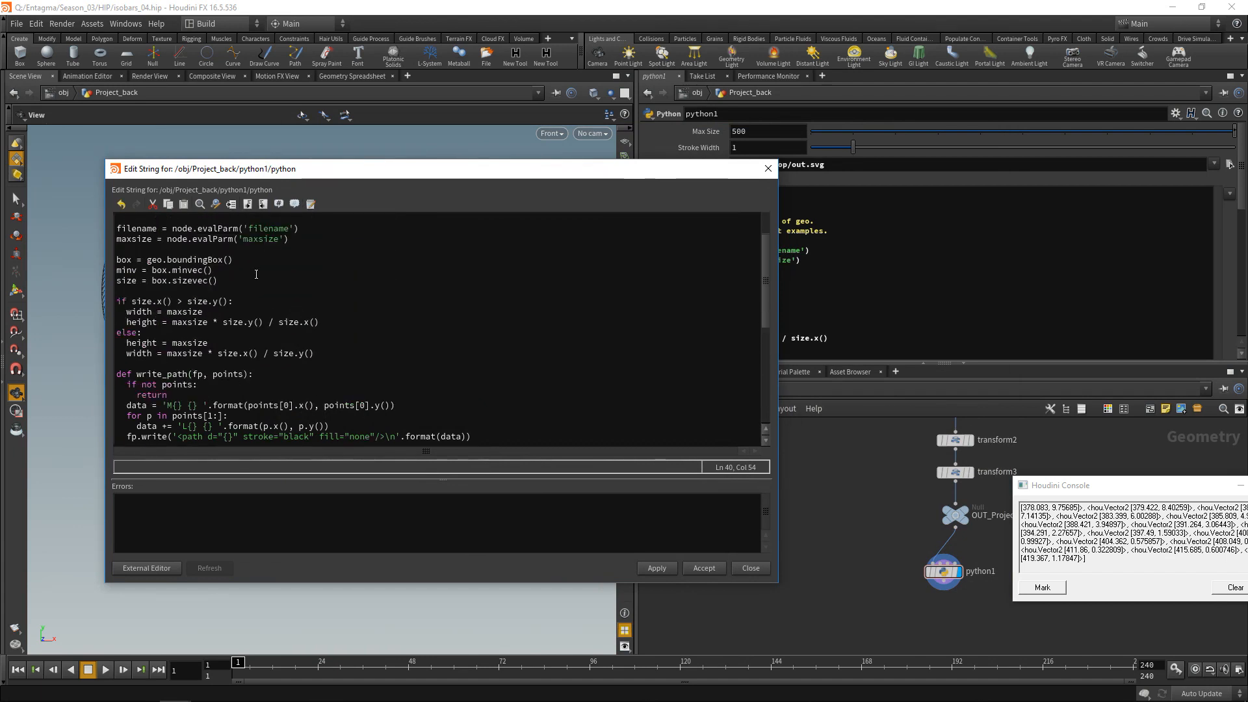
pyautogui.click(309, 294)
pyautogui.press('Return')
pyautogui.write('st')
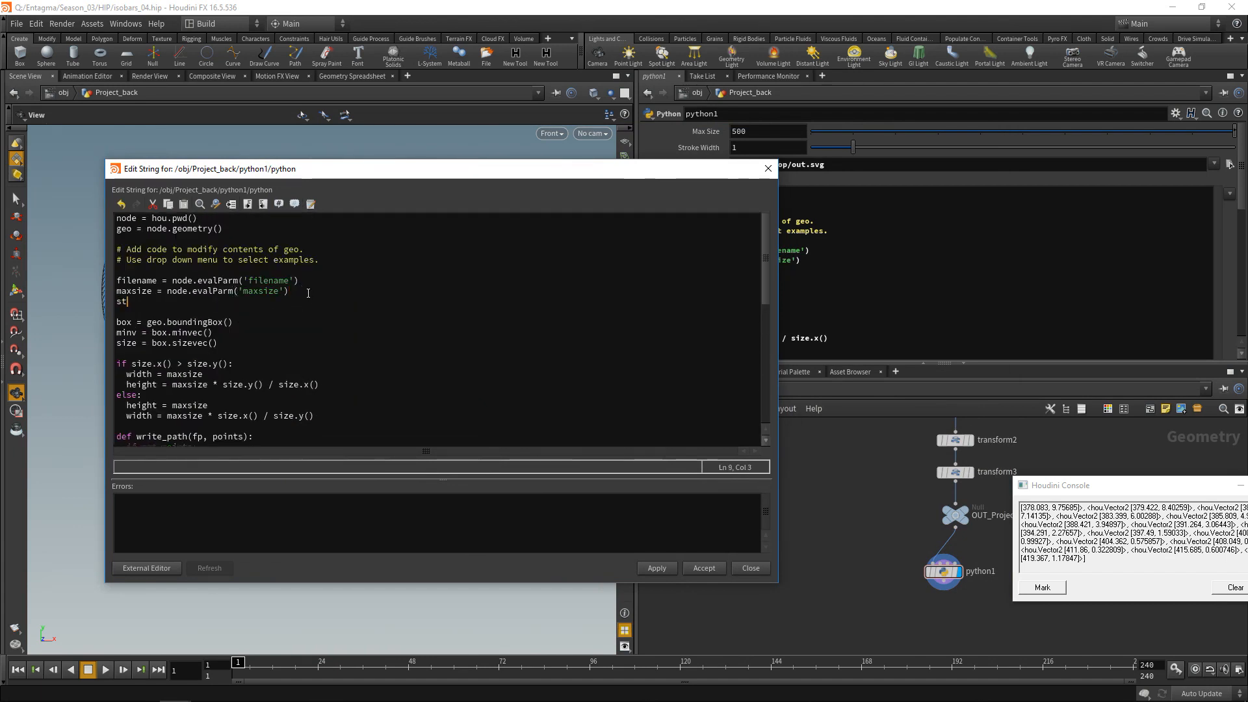
pyautogui.write("roke_width = node.evalParm('")
pyautogui.write('stroke_width')
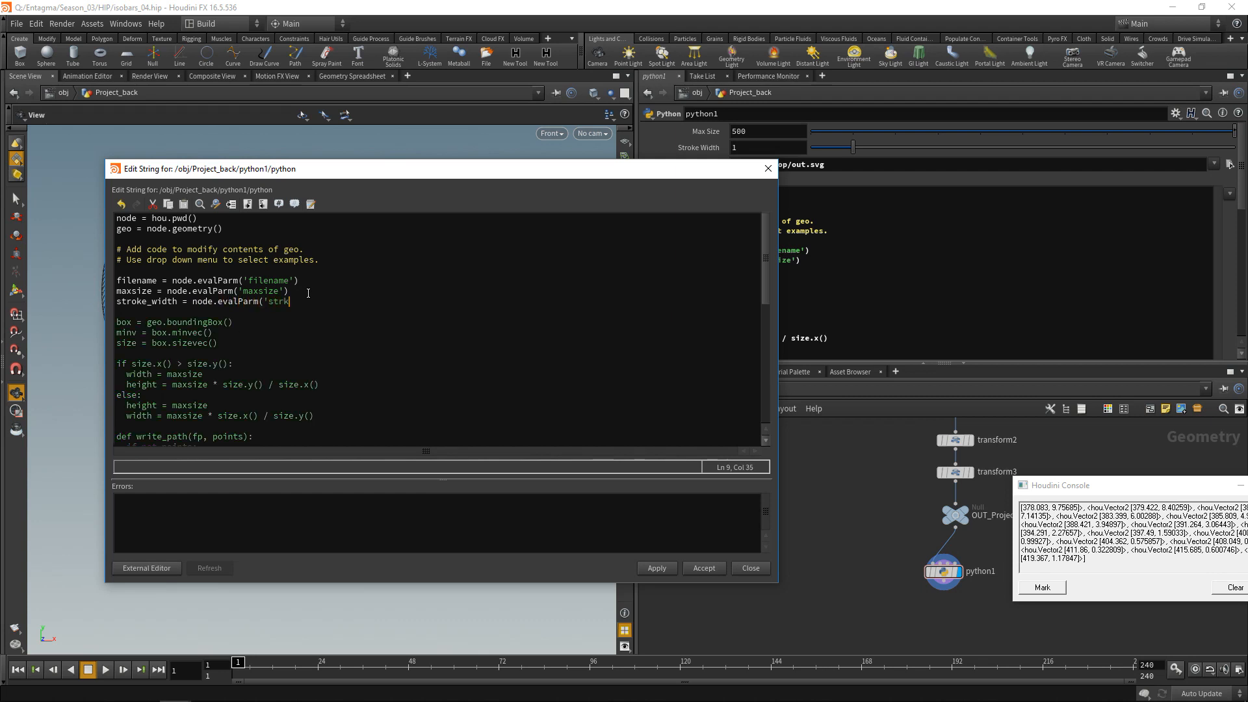
pyautogui.write("')")
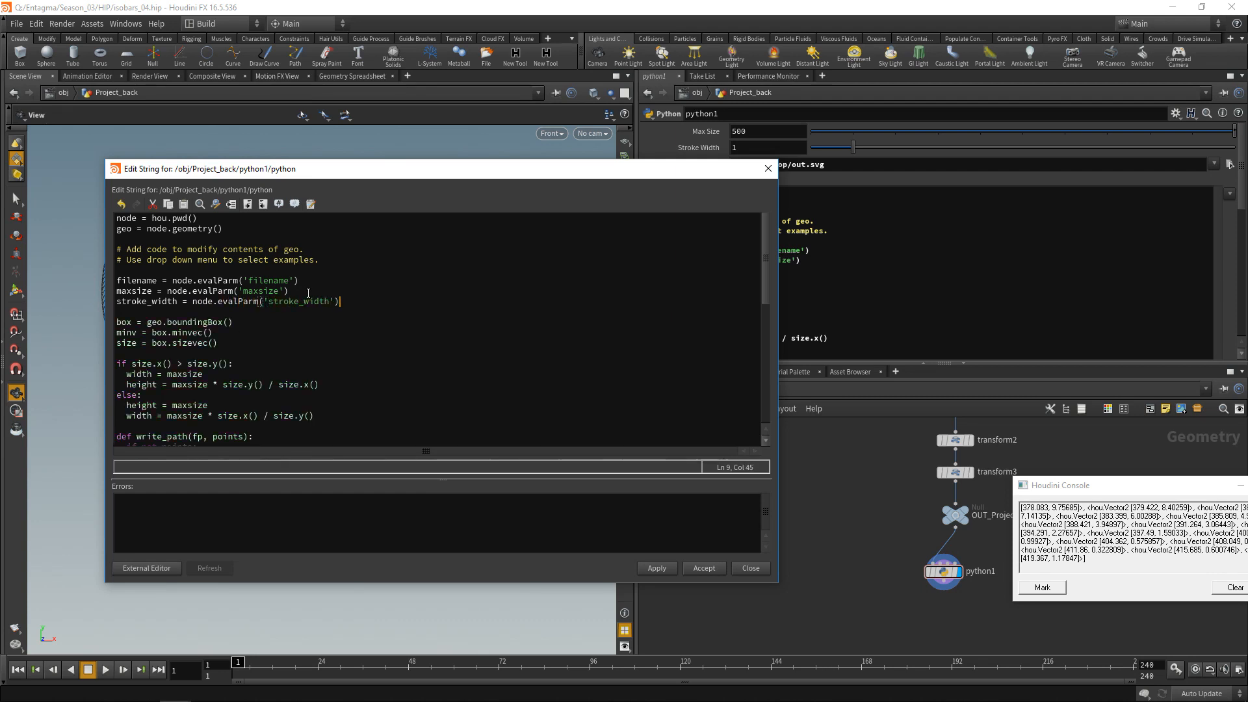
# - Add stroke-width="{}px" to the path tag in write_path and pass stroke_width as the second format argument
pyautogui.scroll(-4, 306, 312)
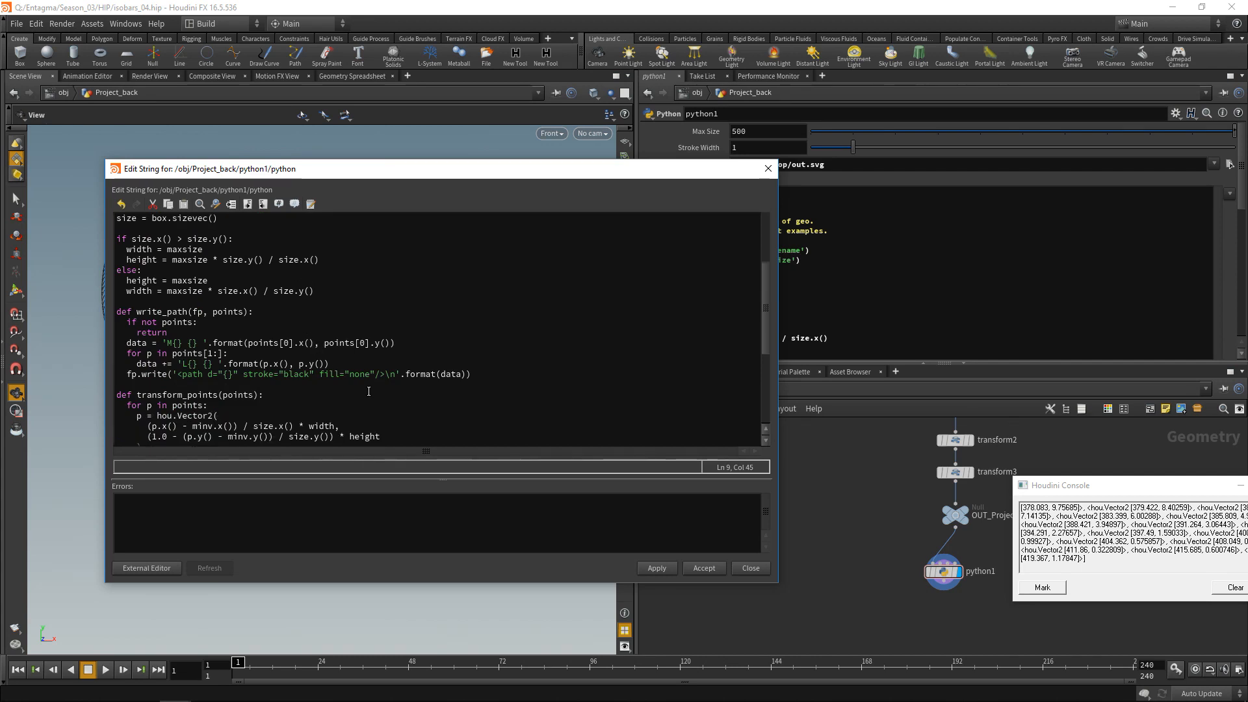
pyautogui.click(315, 376)
pyautogui.write('stroke')
pyautogui.write('-width="{}"')
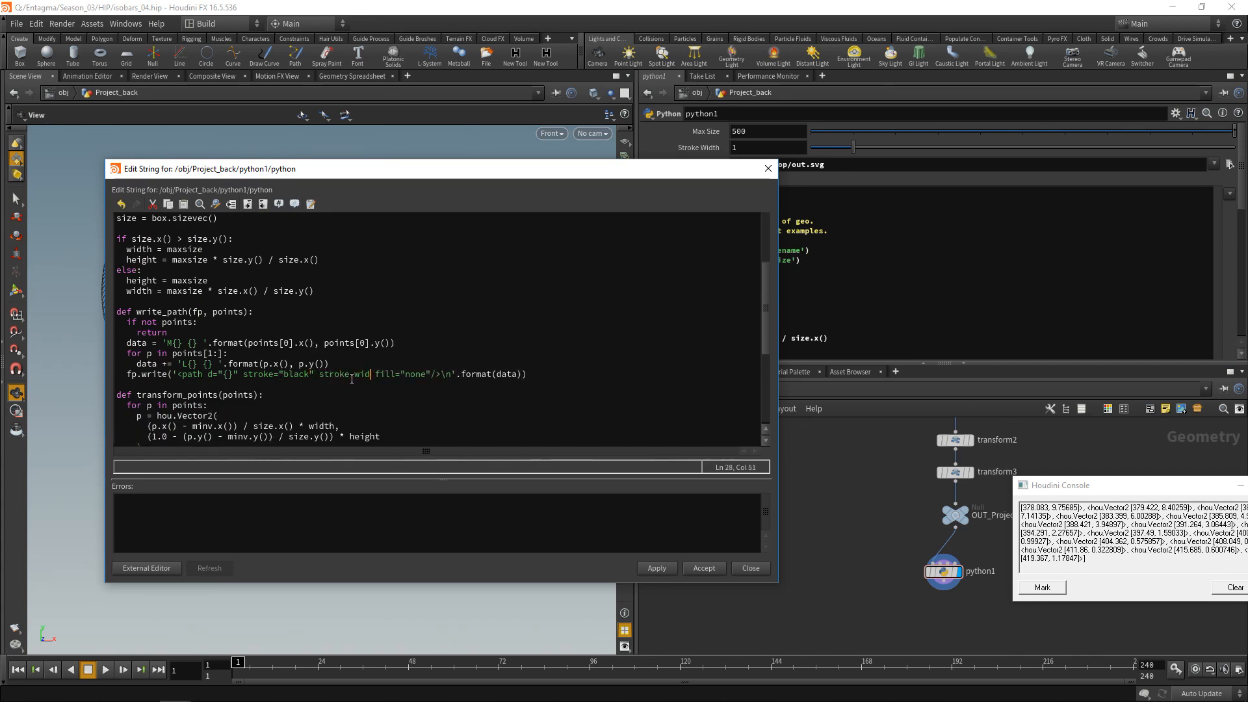
pyautogui.write('px"')
pyautogui.press('Right')
pyautogui.press('Right')
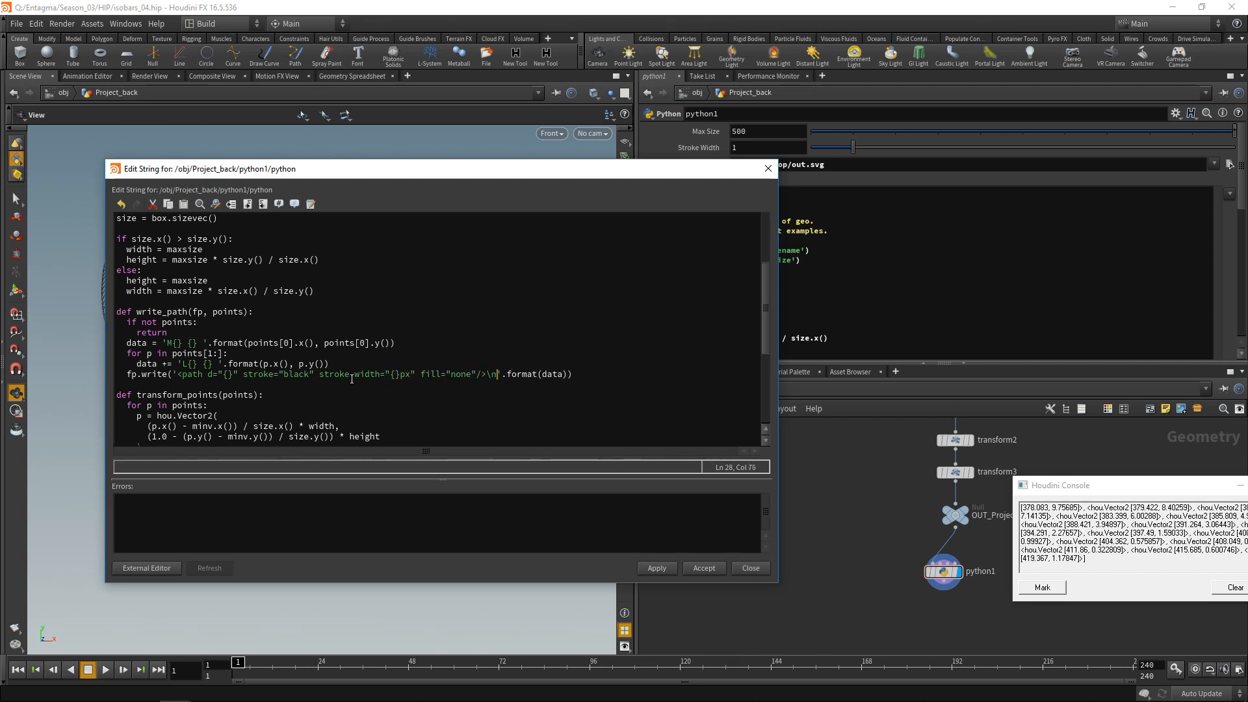
pyautogui.write(', stroke_width')
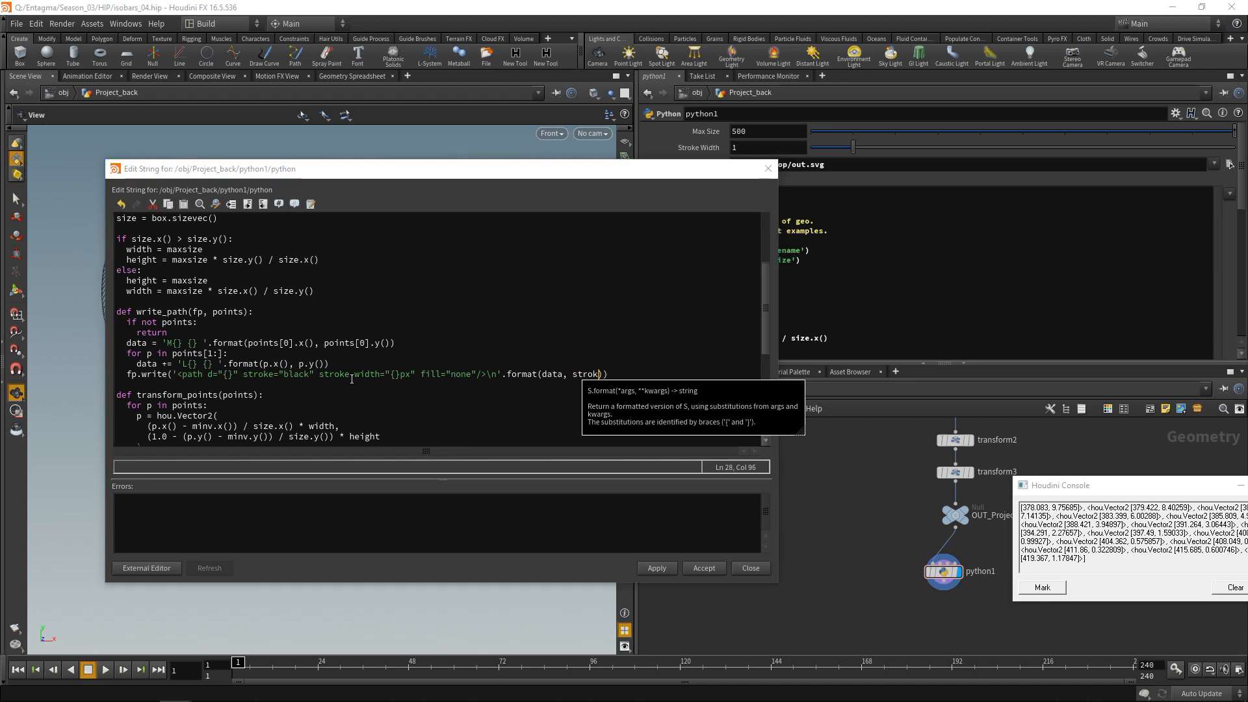
# - Review the script's variable definitions, apply the changes and check the exported out.svg in Chrome
pyautogui.scroll(4, 326, 371)
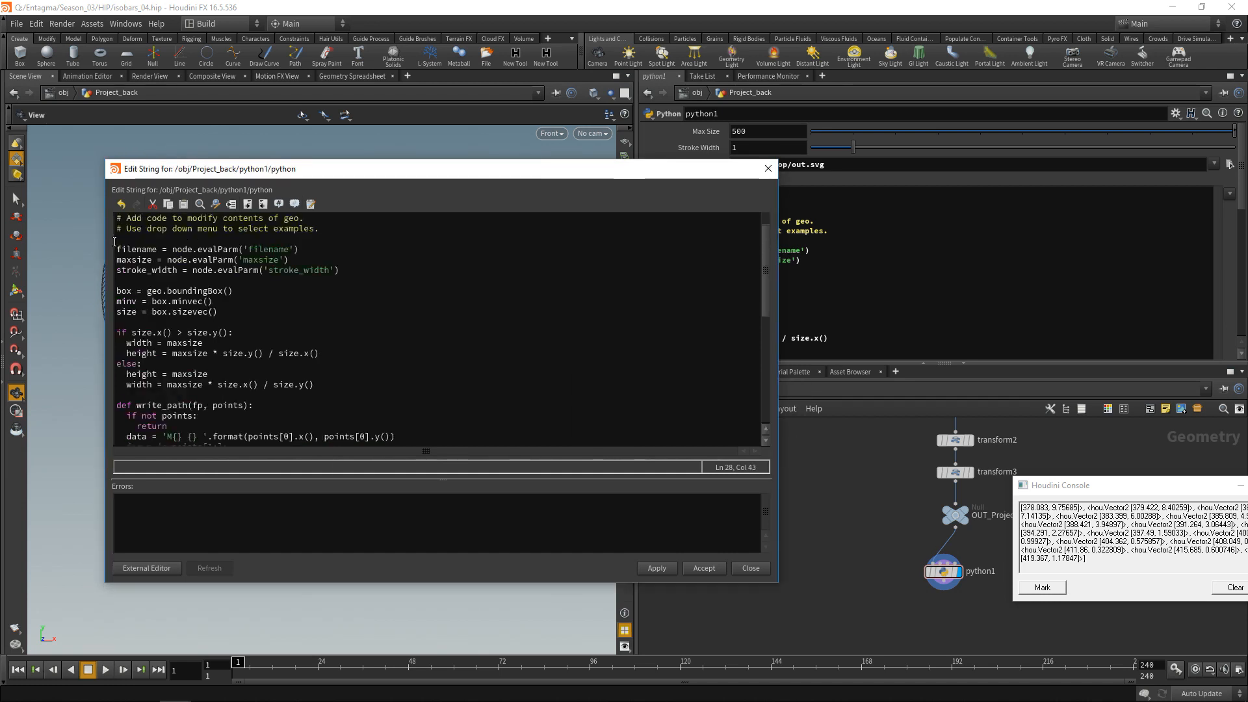
pyautogui.doubleClick(170, 303)
pyautogui.click(208, 333)
pyautogui.scroll(-4, 207, 333)
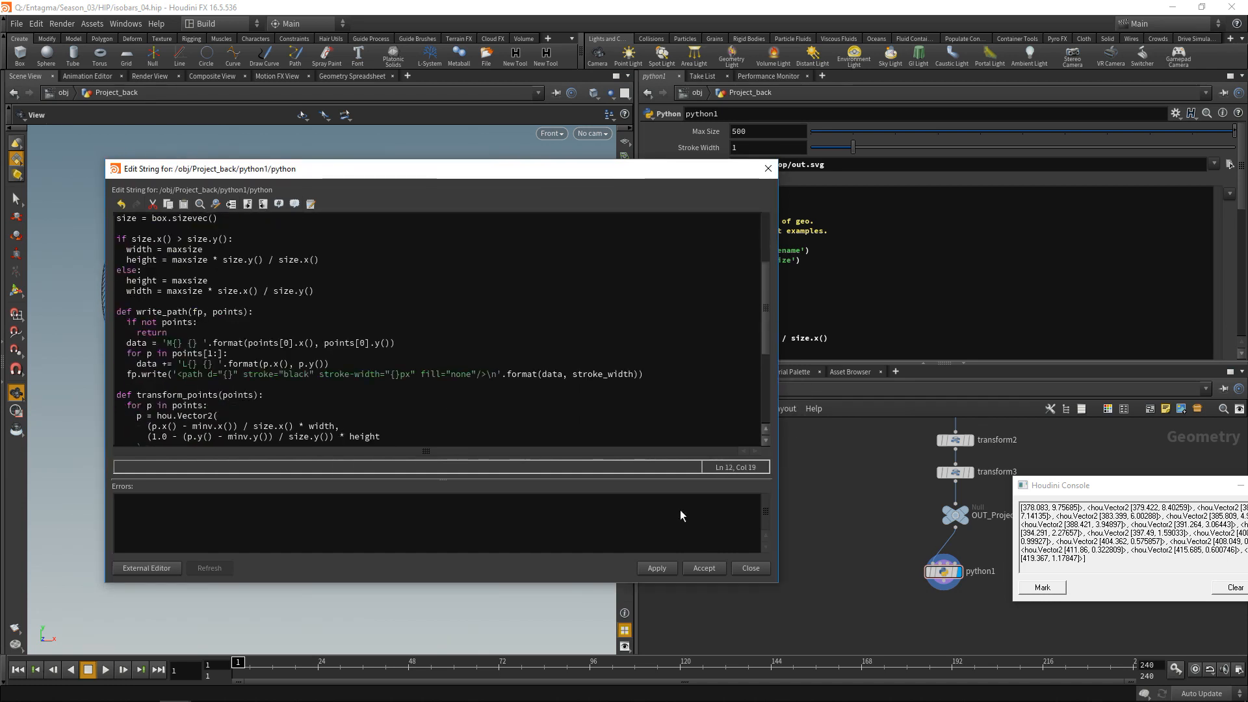
pyautogui.click(667, 567)
pyautogui.hotkey('alt', 'Tab')
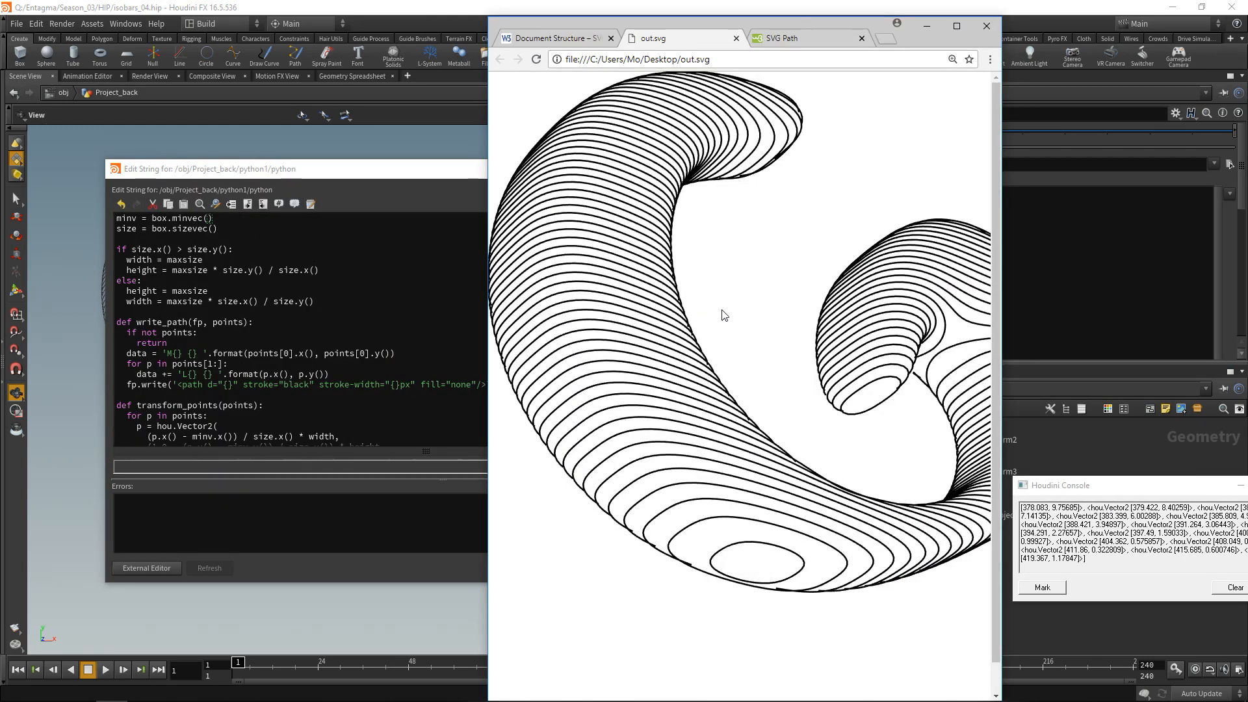
# - Set the python1 node's Stroke Width to 5 and reload out.svg in Chrome to test the parameter
pyautogui.hotkey('alt', 'Tab')
pyautogui.moveTo(767, 147); pyautogui.dragTo(638, 146)
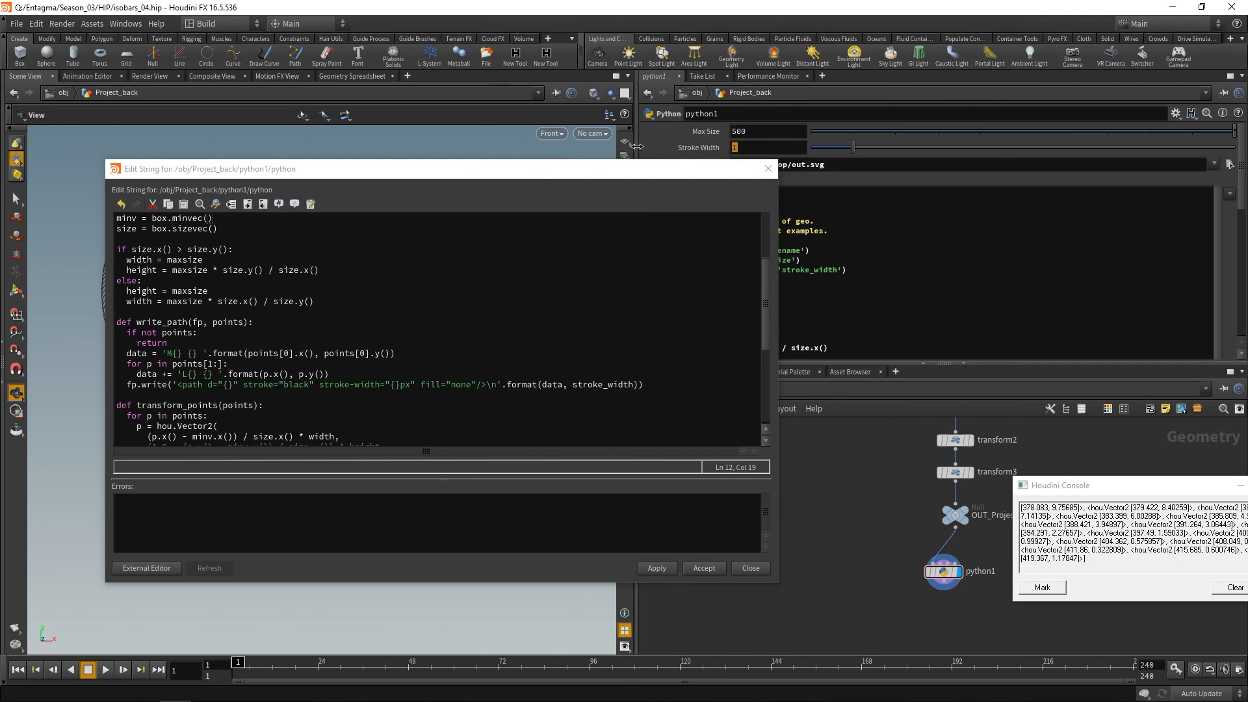
pyautogui.write('5')
pyautogui.press('Return')
pyautogui.hotkey('alt', 'Tab')
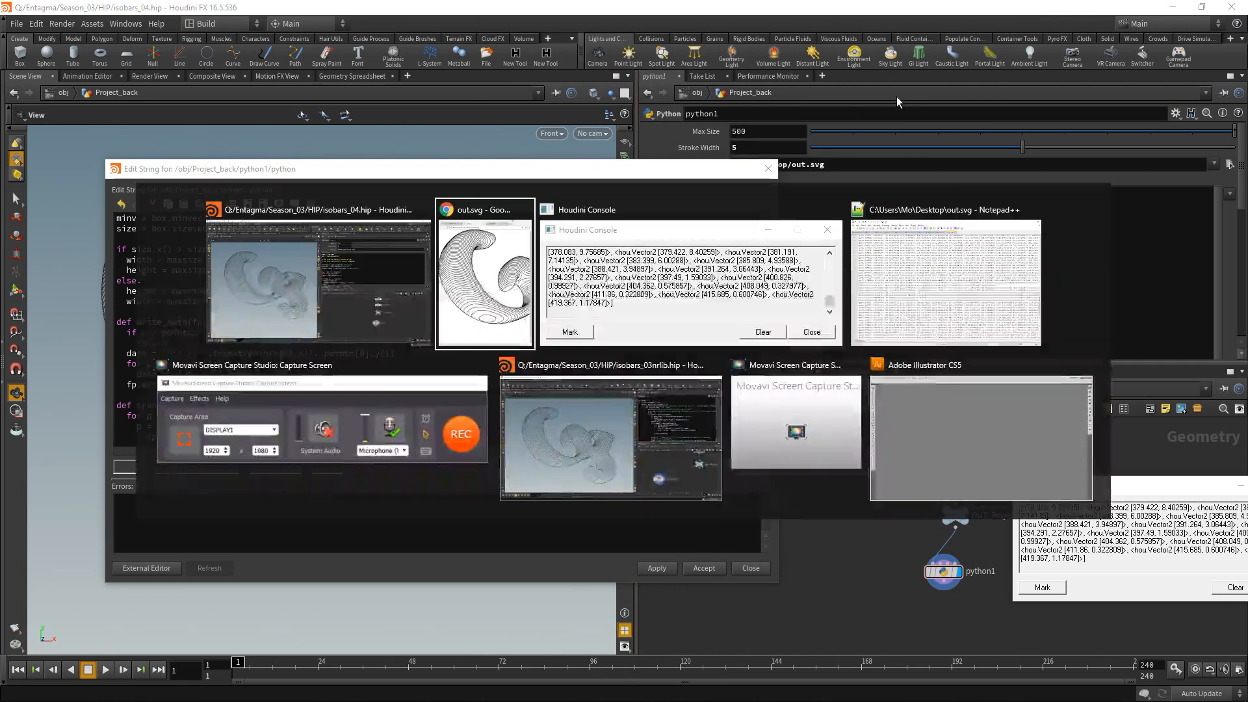
pyautogui.press('F5')
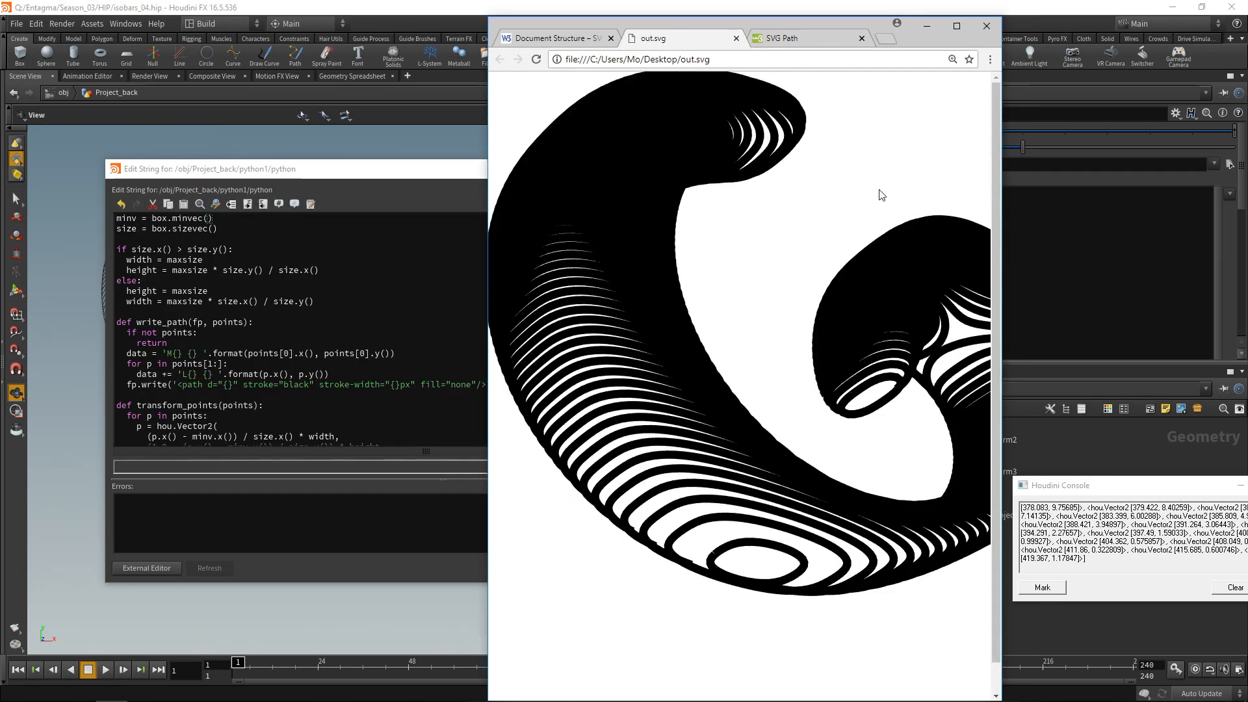